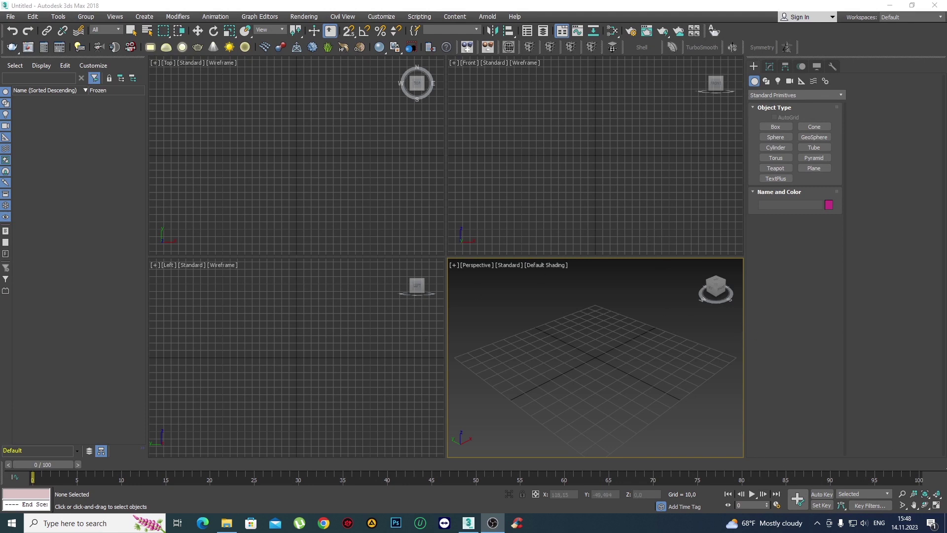
# Bring 3ds Max to the front and briefly view the corbel reference photo.
pyautogui.hotkey('alt', 'Tab')
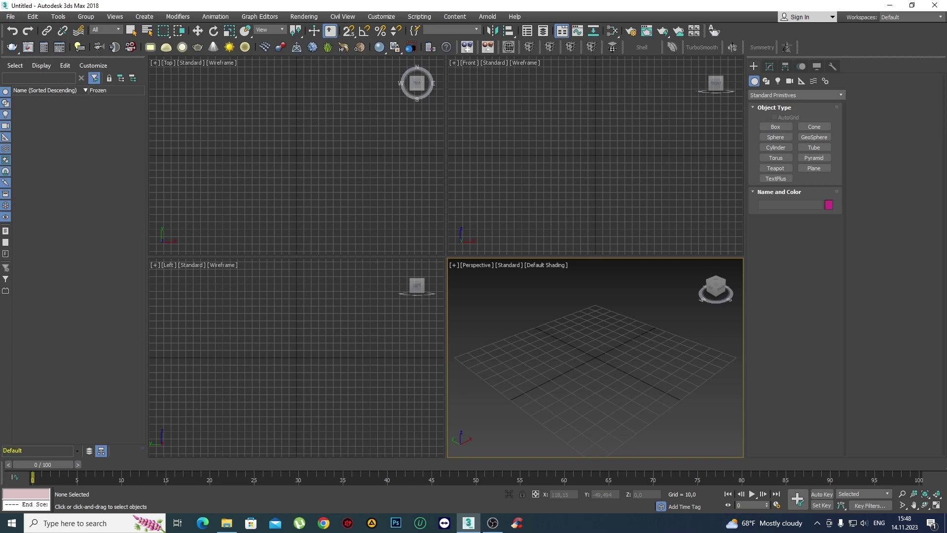
pyautogui.click(540, 524)
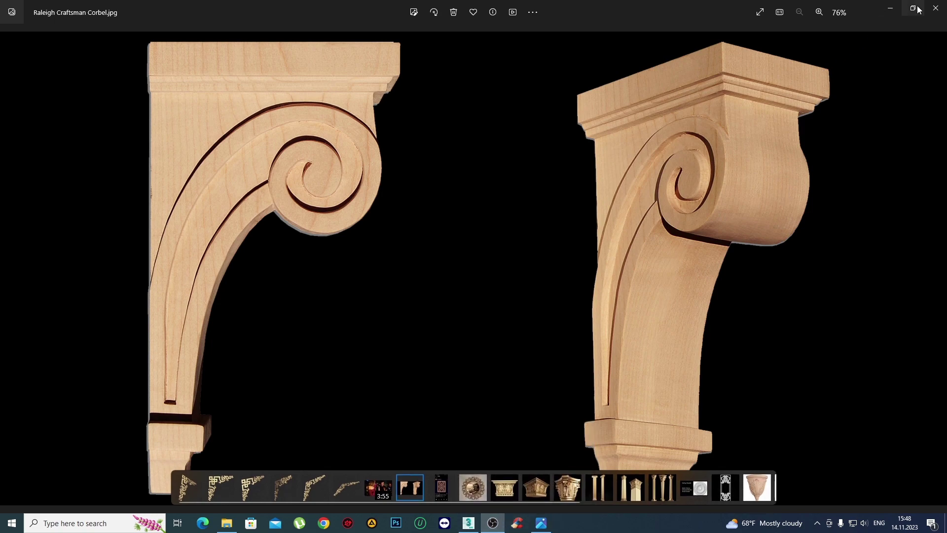
pyautogui.click(935, 8)
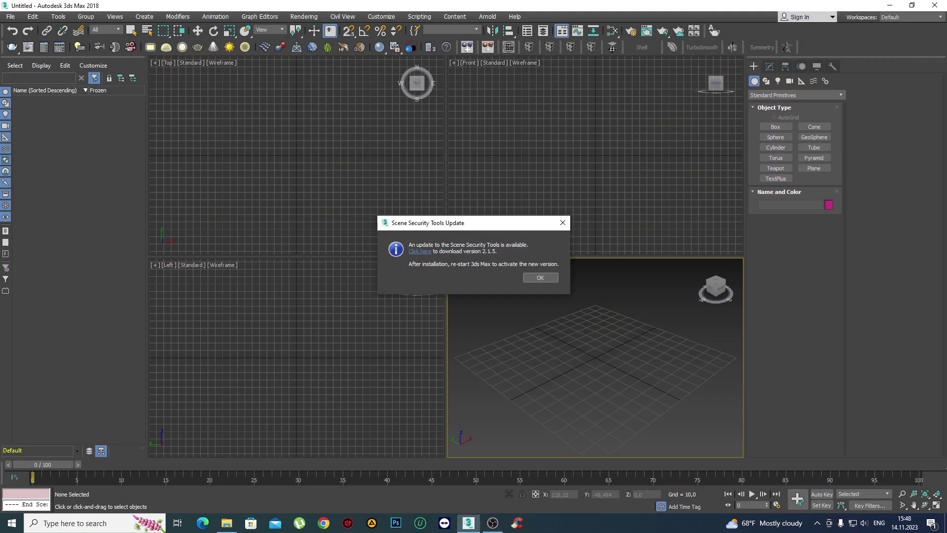
# Dismiss the Scene Security Tools update notice and maximize the Front viewport with Alt+W.
pyautogui.click(563, 223)
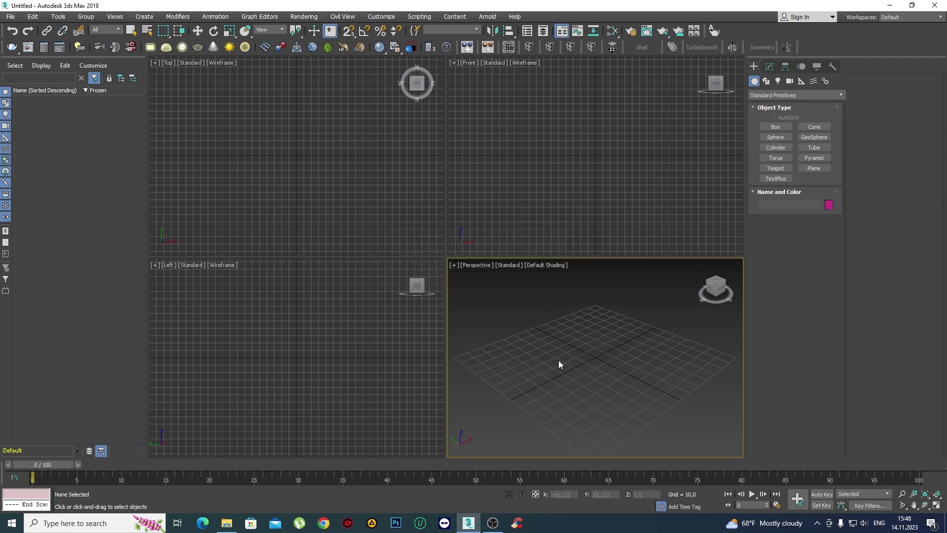
pyautogui.click(526, 179)
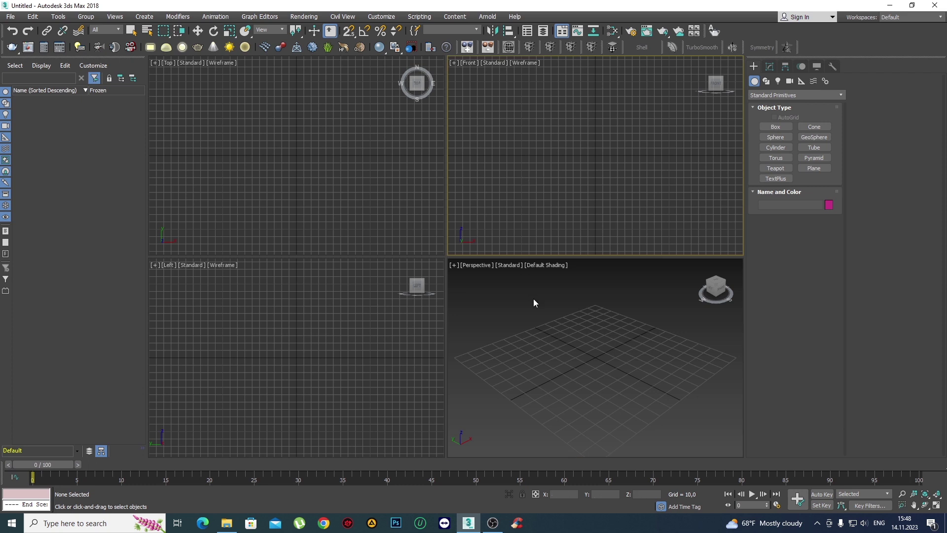
pyautogui.click(536, 311)
pyautogui.hotkey('alt', 'w')
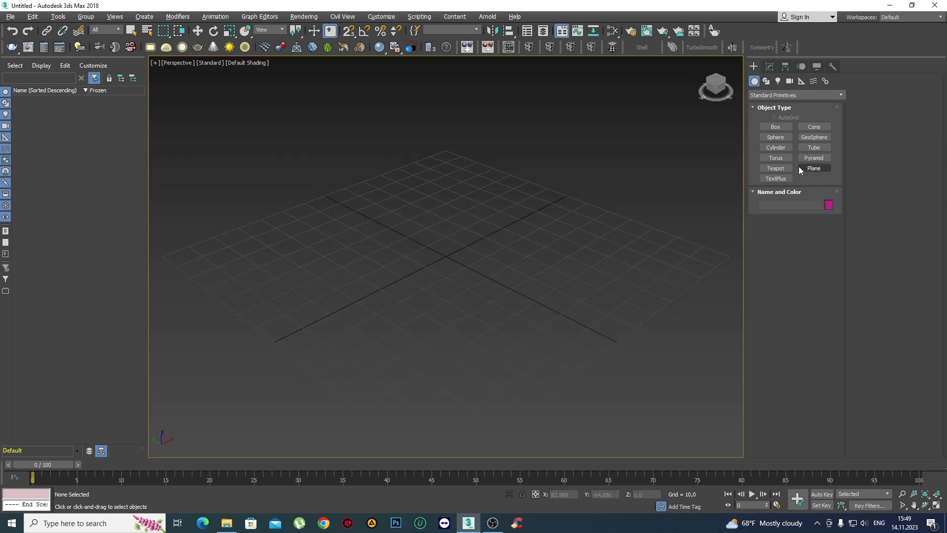
pyautogui.press('f')
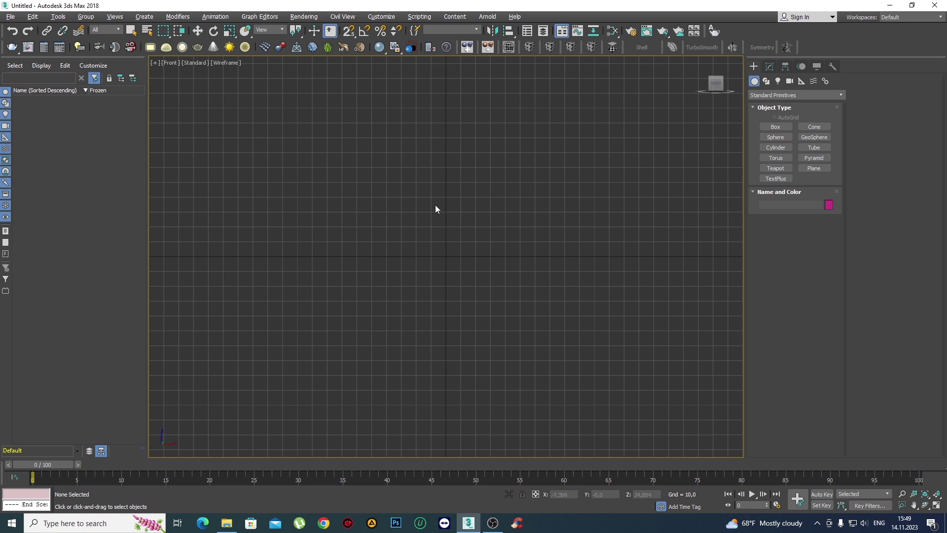
pyautogui.hotkey('alt', 'w')
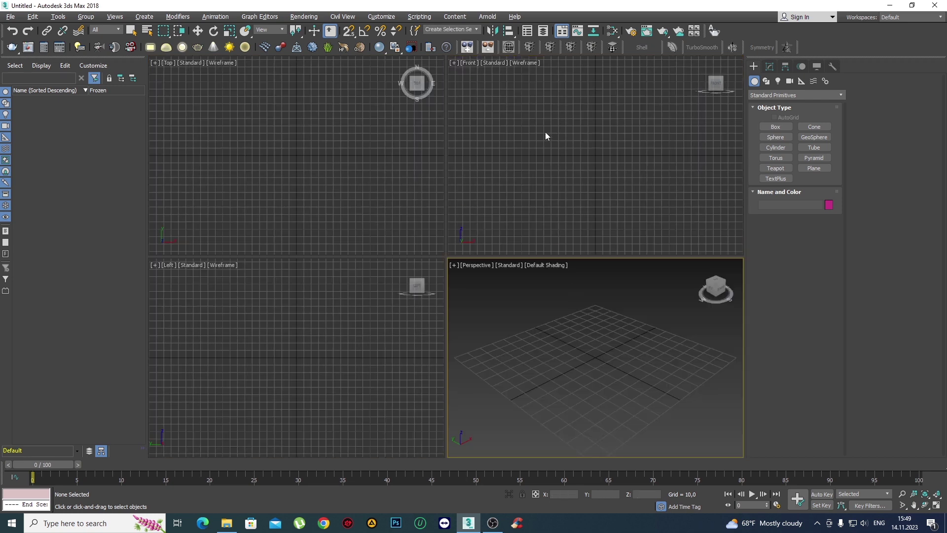
pyautogui.hotkey('alt', 'w')
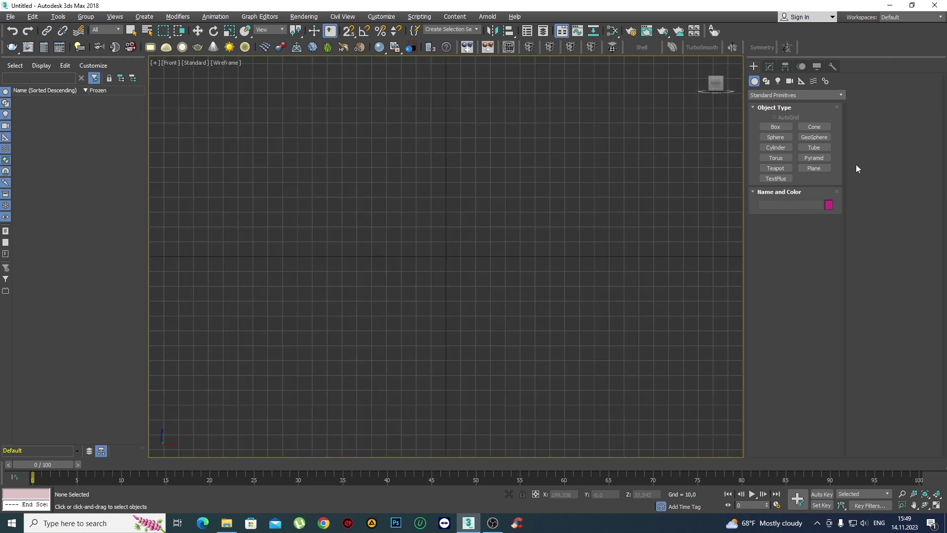
# Draw a plane in the Front view and set its Width to 30 and Length to 15.
pyautogui.click(822, 171)
pyautogui.moveTo(301, 172); pyautogui.dragTo(551, 391)
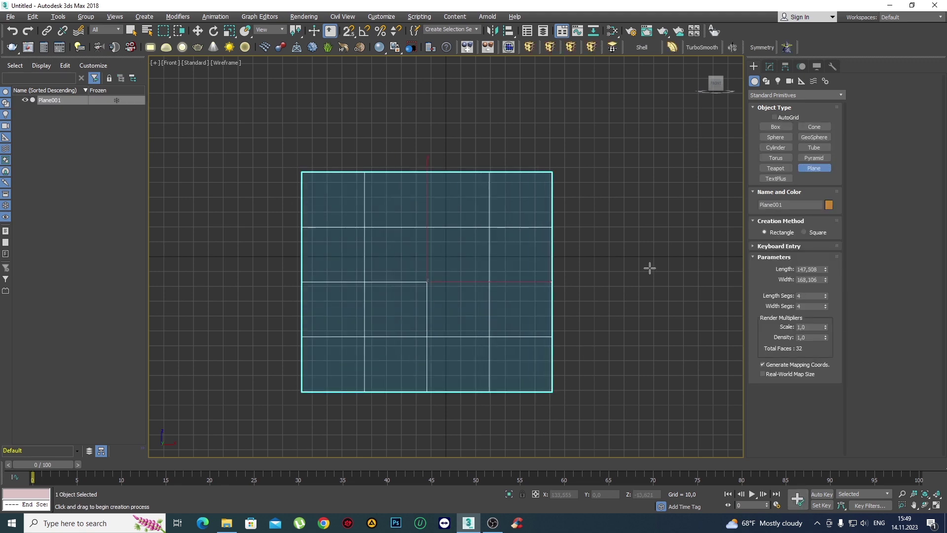
pyautogui.click(770, 69)
pyautogui.click(815, 203)
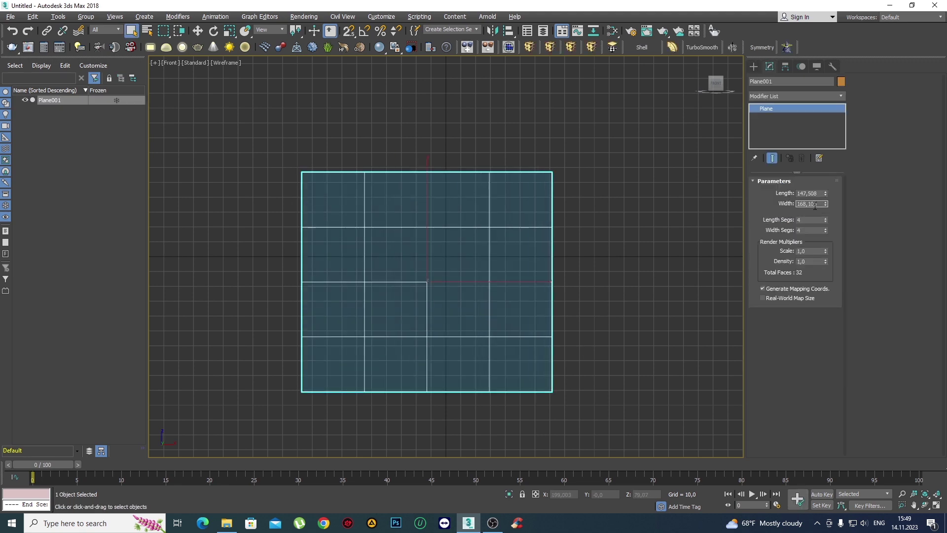
pyautogui.write('15')
pyautogui.press('Return')
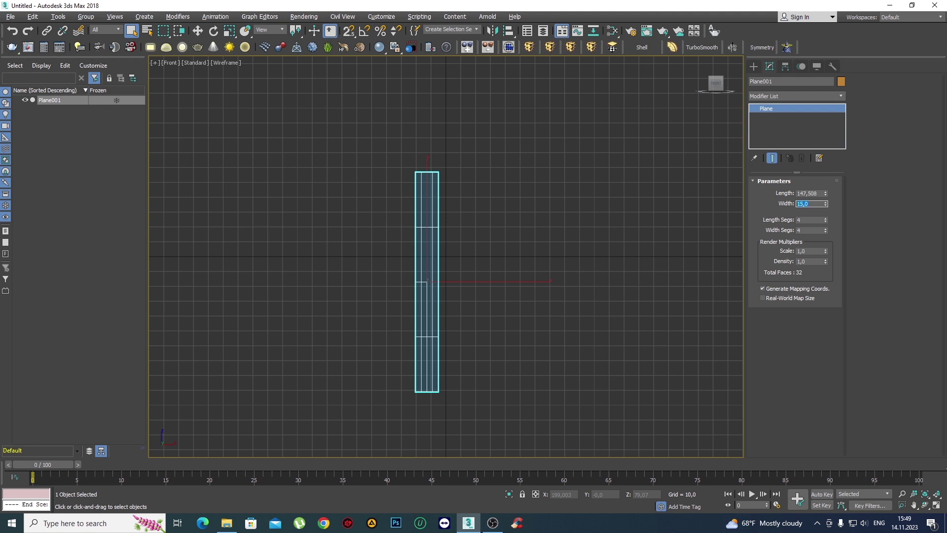
pyautogui.write('30')
pyautogui.press('Return')
pyautogui.click(814, 193)
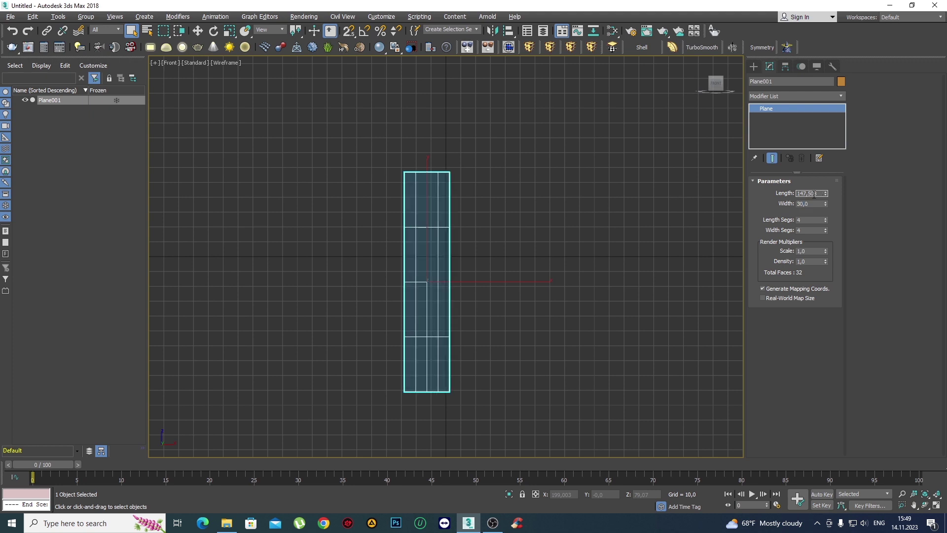
pyautogui.write('15')
pyautogui.press('Return')
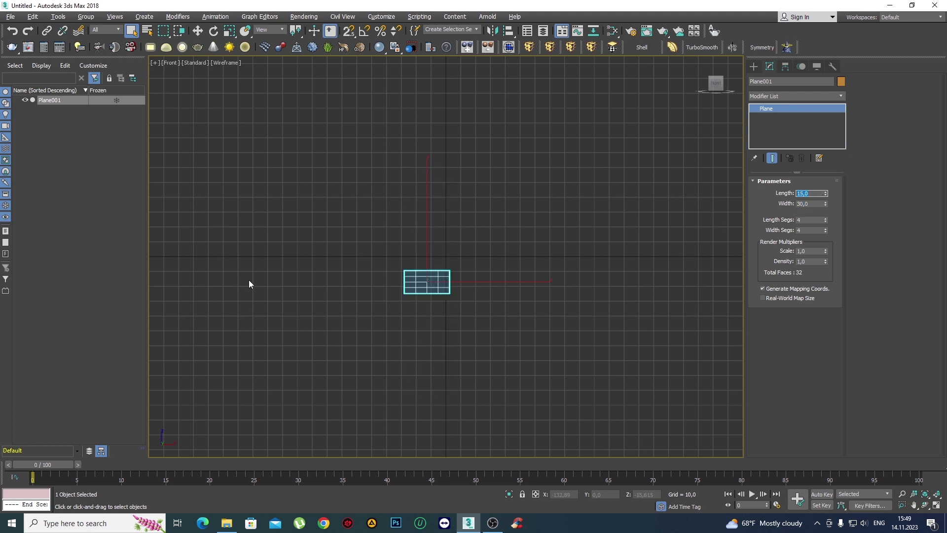
# Zero the plane's X and Z position in the Move Transform Type-In.
pyautogui.rightClick(198, 30)
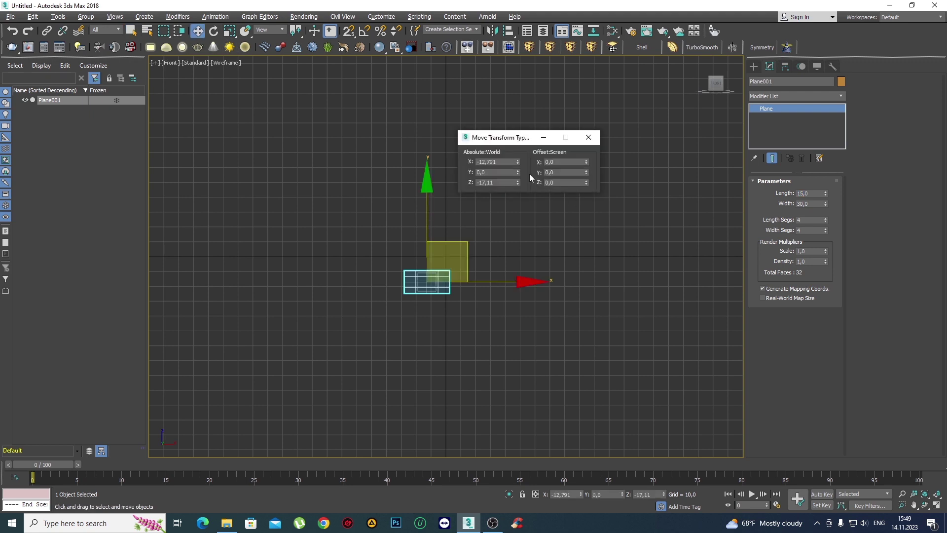
pyautogui.rightClick(518, 163)
pyautogui.rightClick(517, 183)
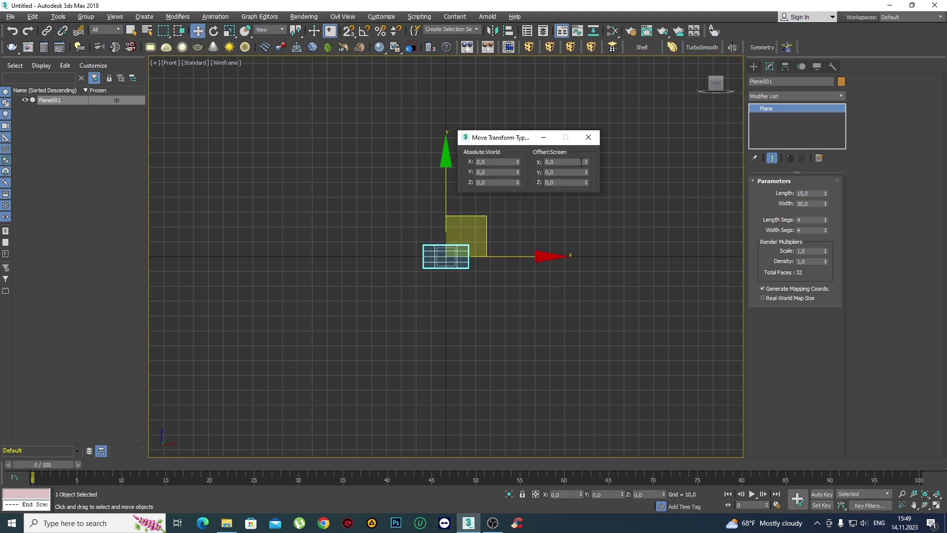
pyautogui.click(591, 138)
pyautogui.scroll(1, 494, 252)
pyautogui.scroll(3, 530, 290)
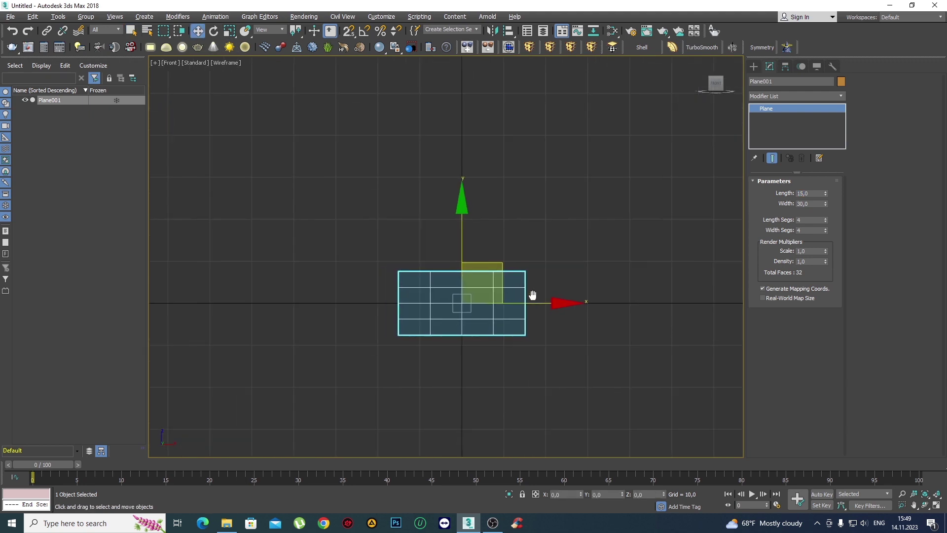
pyautogui.scroll(2, 484, 291)
pyautogui.scroll(2, 485, 287)
pyautogui.scroll(-3, 481, 288)
# In Perspective view, nudge the plane along Y and drag in the corbel image file.
pyautogui.press('p')
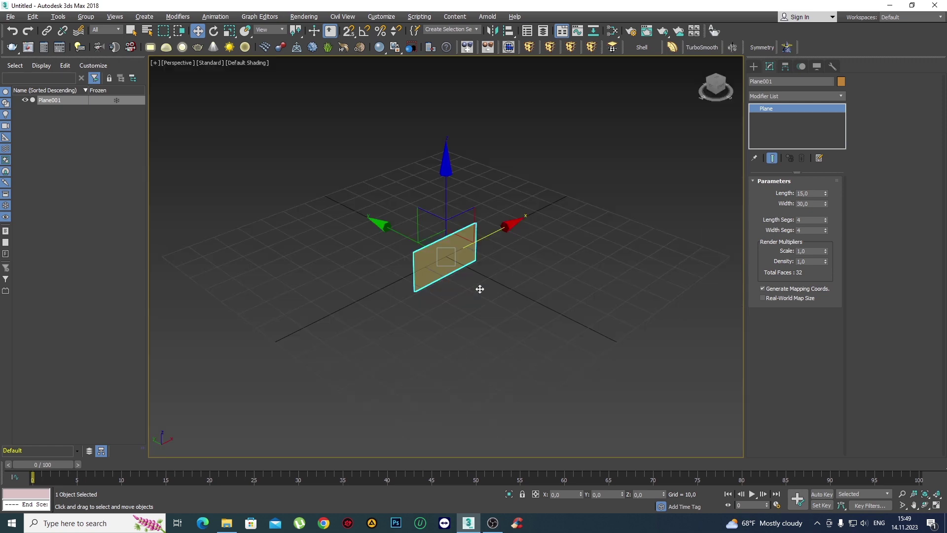
pyautogui.scroll(5, 475, 253)
pyautogui.moveTo(471, 254); pyautogui.dragTo(375, 237)
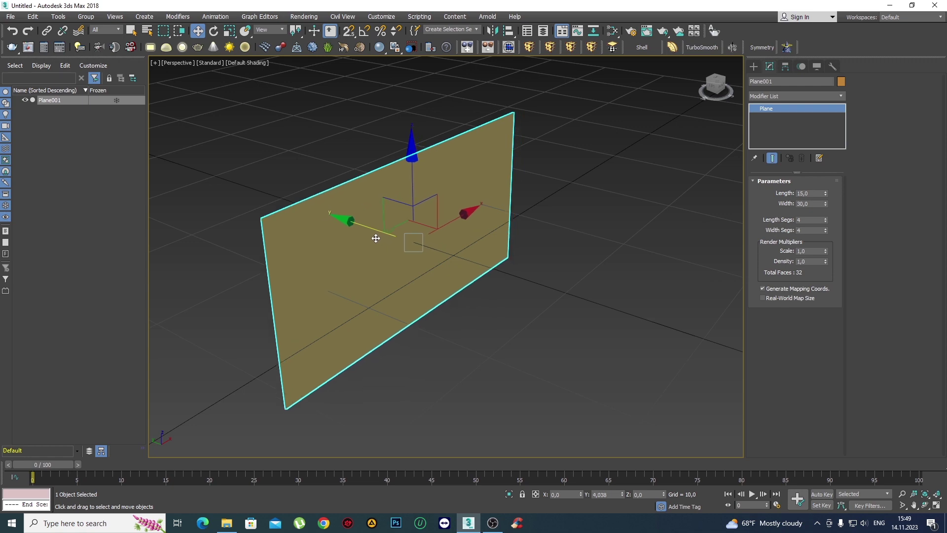
pyautogui.moveTo(491, 291); pyautogui.dragTo(528, 302, button='middle')
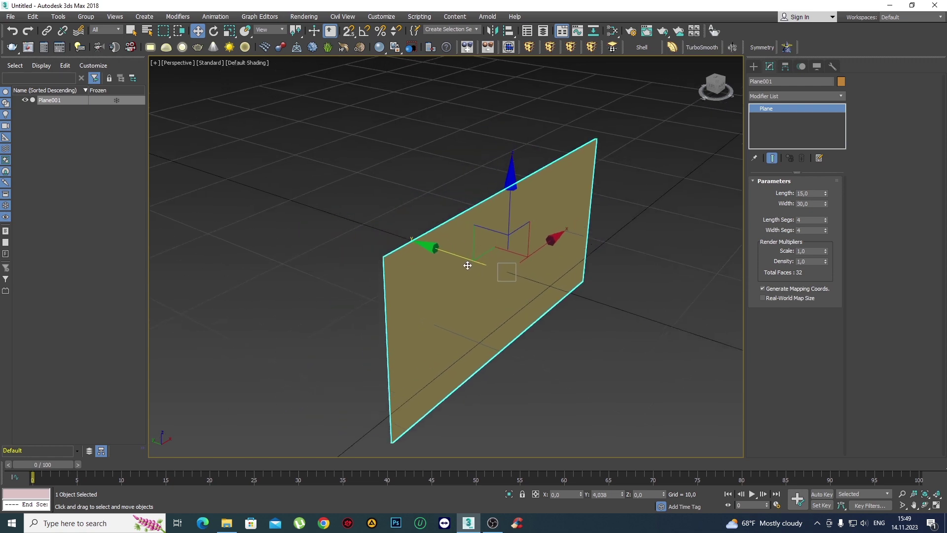
pyautogui.moveTo(469, 264); pyautogui.dragTo(466, 266)
pyautogui.keyDown('alt'); pyautogui.moveTo(466, 266); pyautogui.dragTo(488, 266, button='middle'); pyautogui.keyUp('alt')
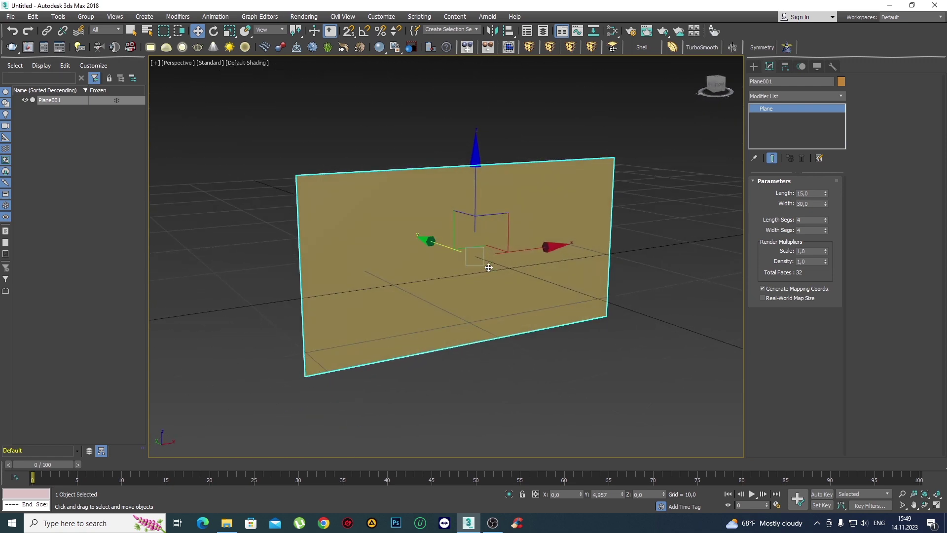
pyautogui.press('q')
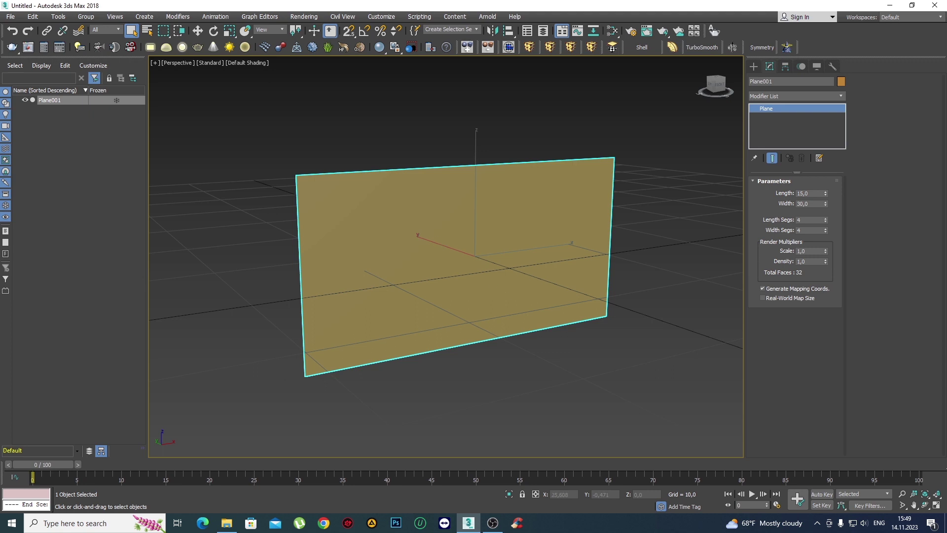
pyautogui.moveTo(518, 205)
pyautogui.mouseDown()
pyautogui.moveTo(598, 148)
pyautogui.moveTo(623, 179)
pyautogui.moveTo(613, 199)
pyautogui.moveTo(510, 219)
pyautogui.mouseUp()
# Apply the corbel photo to the plane and show it framed and shaded in Front view.
pyautogui.moveTo(513, 223); pyautogui.dragTo(514, 235, button='middle')
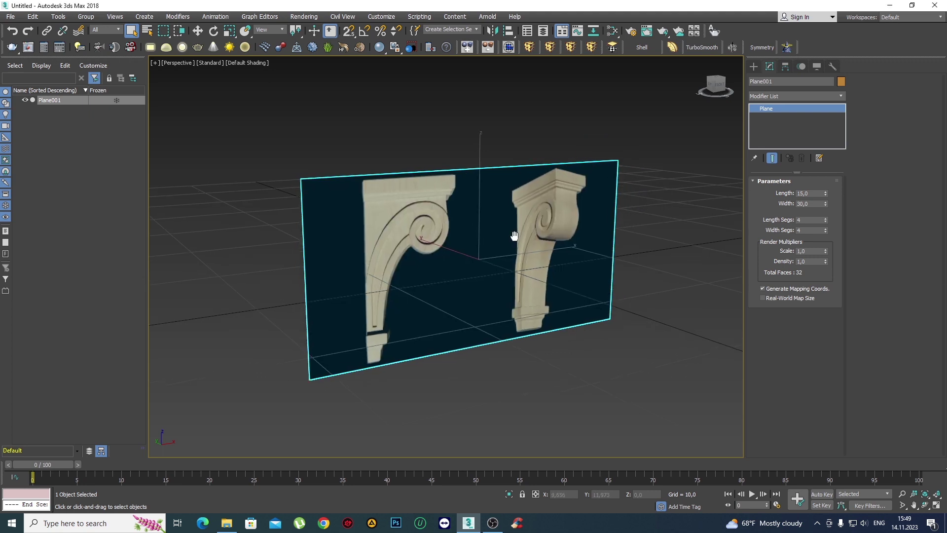
pyautogui.press('f')
pyautogui.press('z')
pyautogui.press('F3')
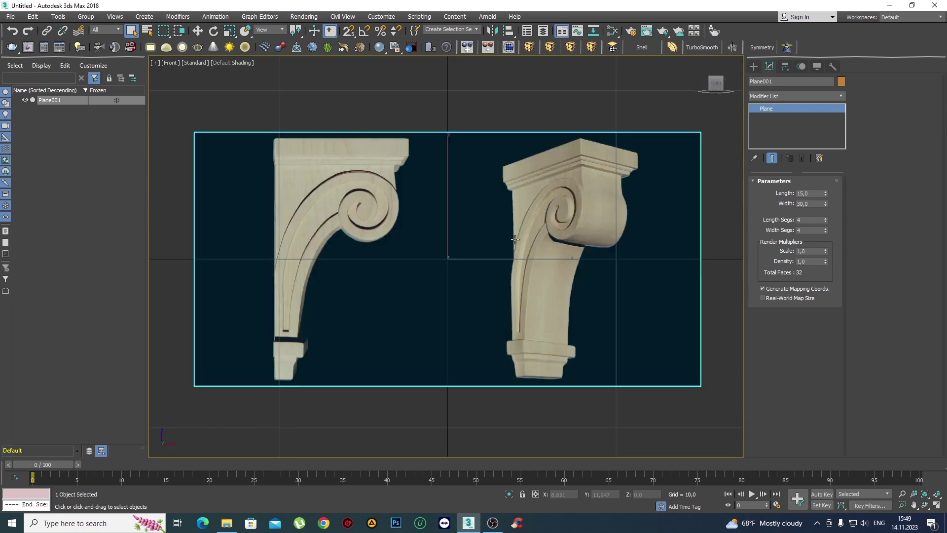
# Raise the viewport texture resolution to 4096 pixels in Configure Viewports.
pyautogui.click(154, 63)
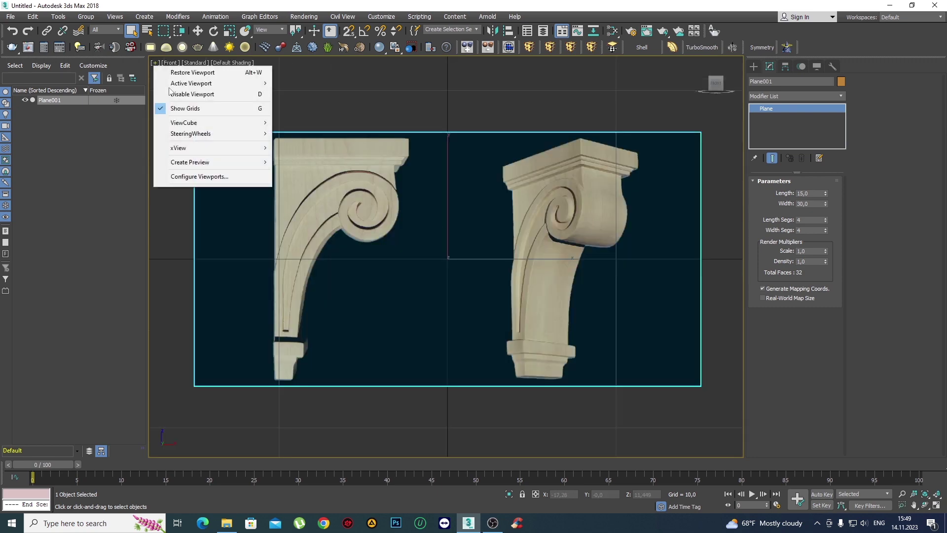
pyautogui.click(199, 176)
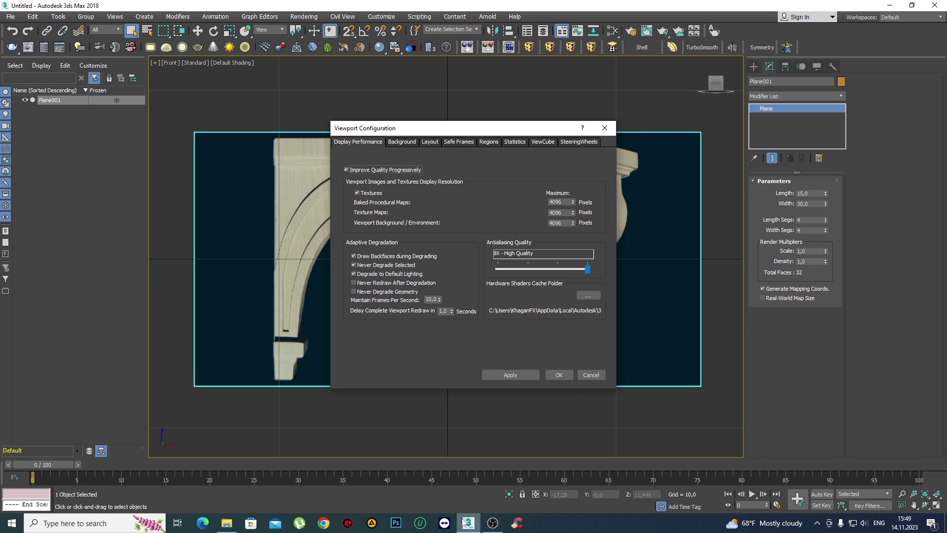
pyautogui.click(492, 523)
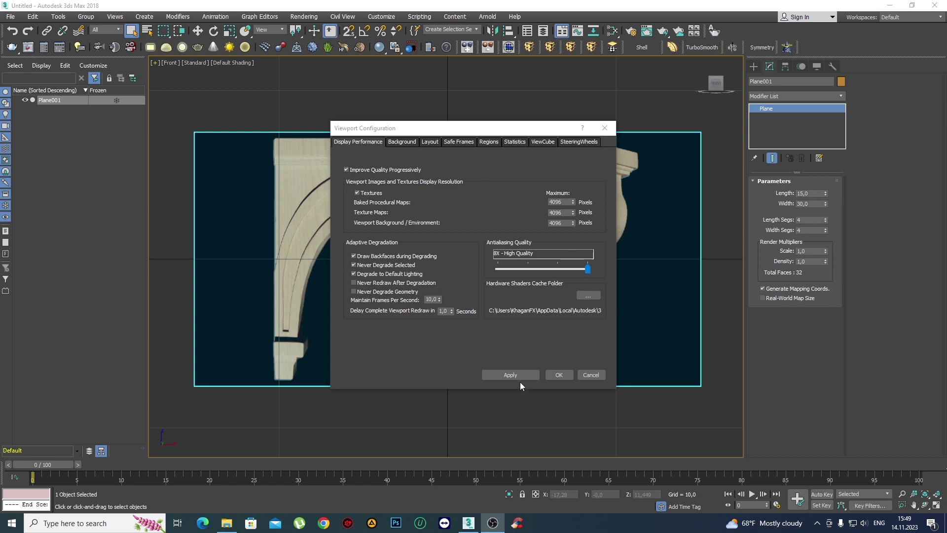
pyautogui.click(557, 375)
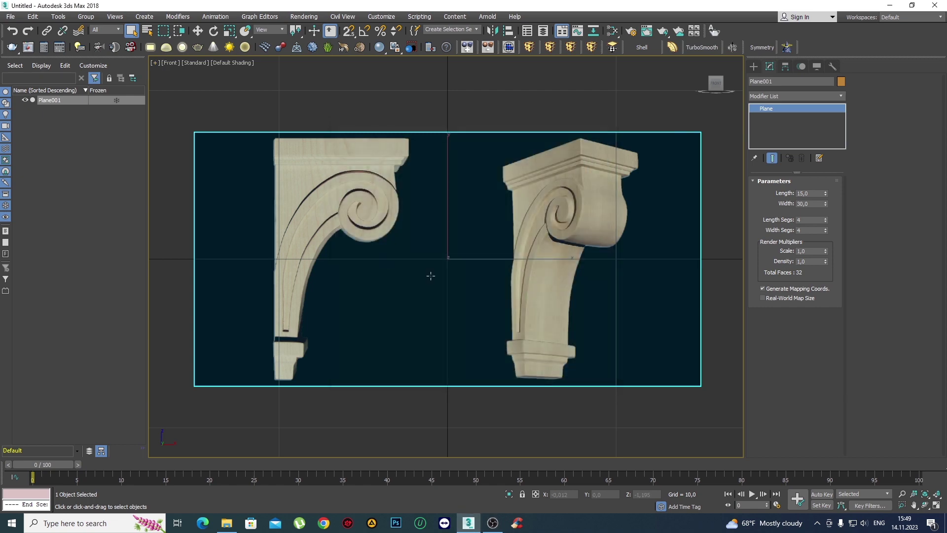
pyautogui.scroll(4, 356, 195)
pyautogui.scroll(-4, 372, 204)
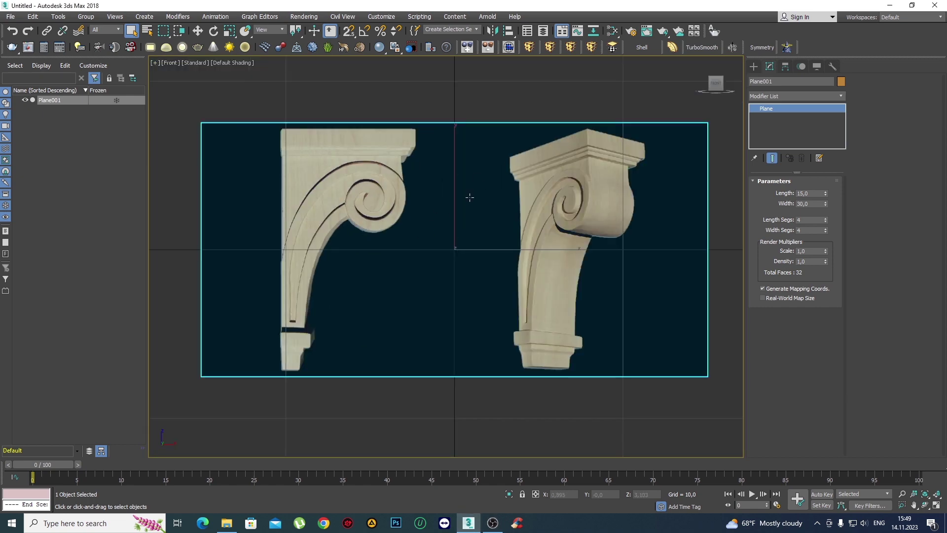
pyautogui.moveTo(454, 233); pyautogui.dragTo(465, 239, button='middle')
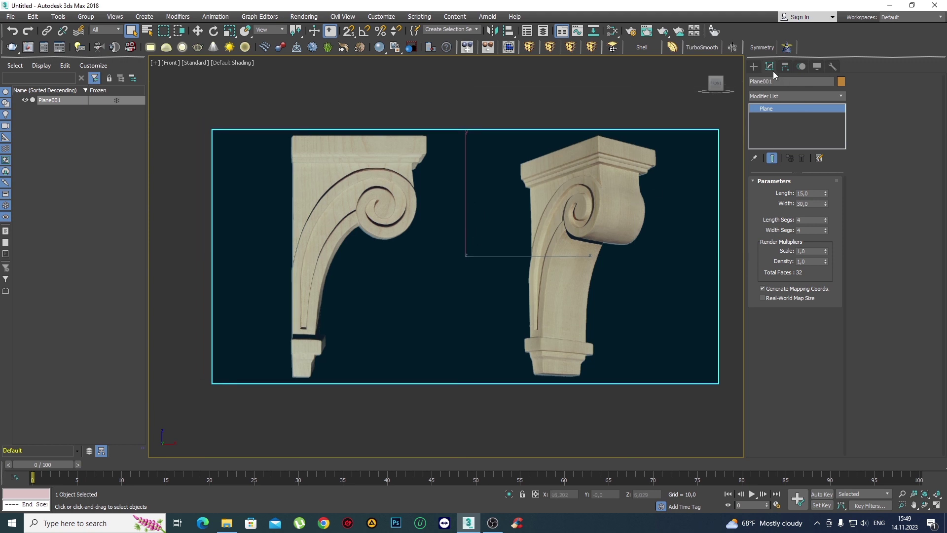
pyautogui.click(753, 66)
# Turn off Show Frozen in Gray for the reference plane, then freeze it.
pyautogui.rightClick(453, 200)
pyautogui.moveTo(474, 299)
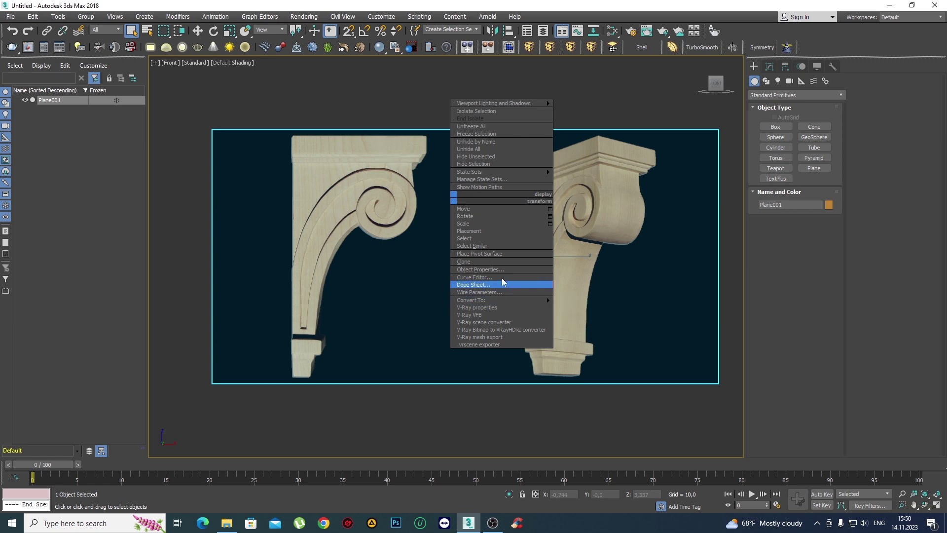
pyautogui.click(502, 271)
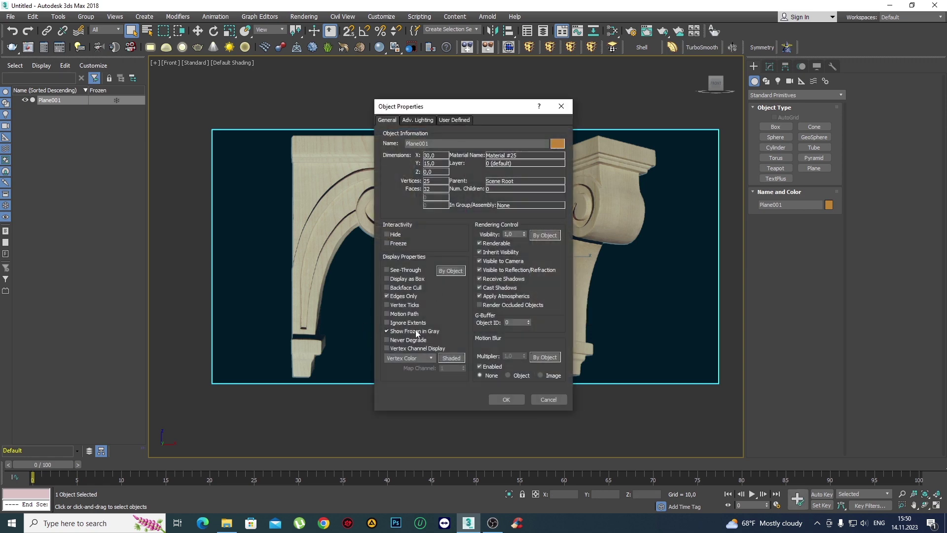
pyautogui.click(504, 401)
pyautogui.rightClick(491, 260)
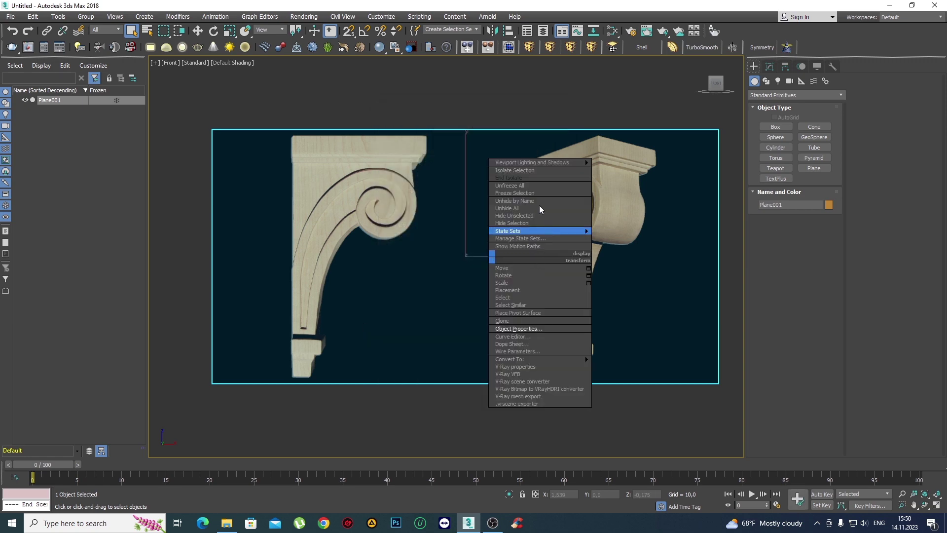
pyautogui.click(532, 194)
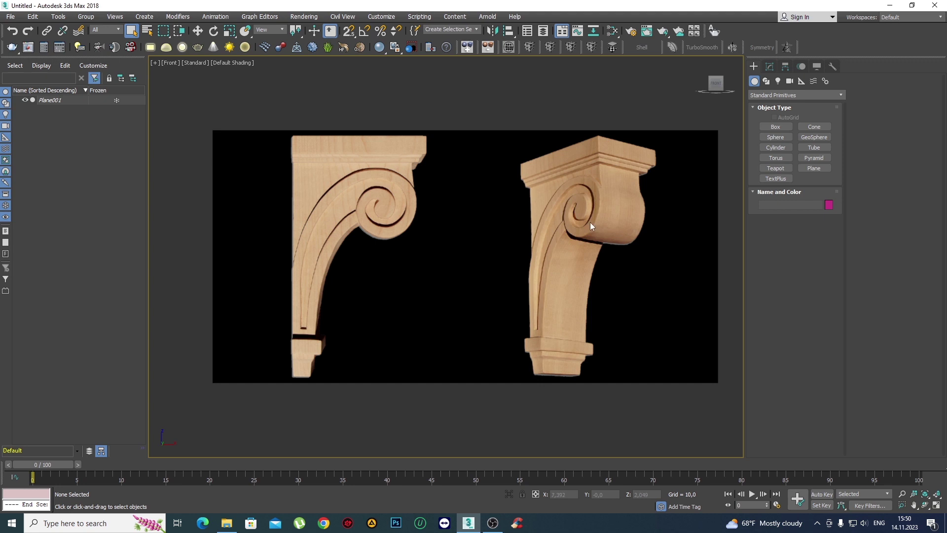
pyautogui.scroll(2, 327, 199)
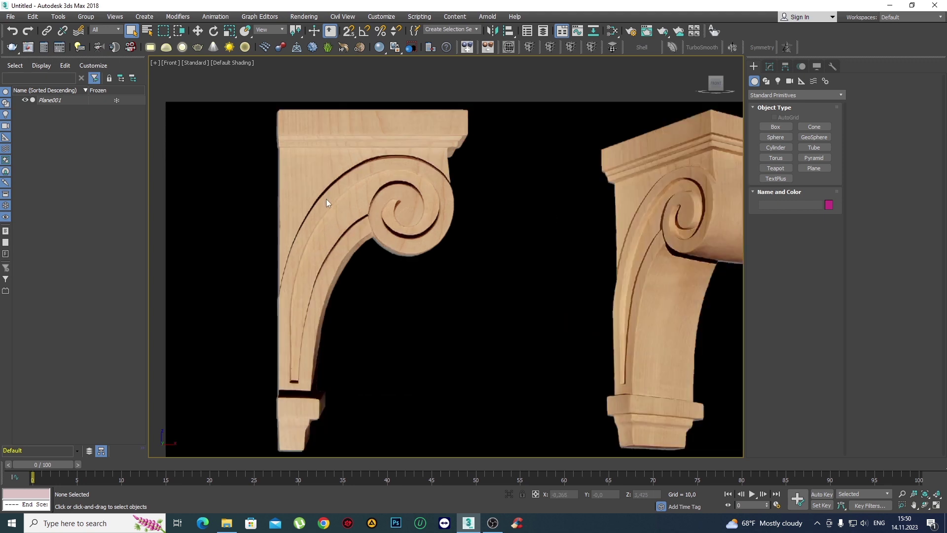
pyautogui.scroll(2, 326, 199)
pyautogui.scroll(-5, 431, 238)
pyautogui.scroll(2, 484, 275)
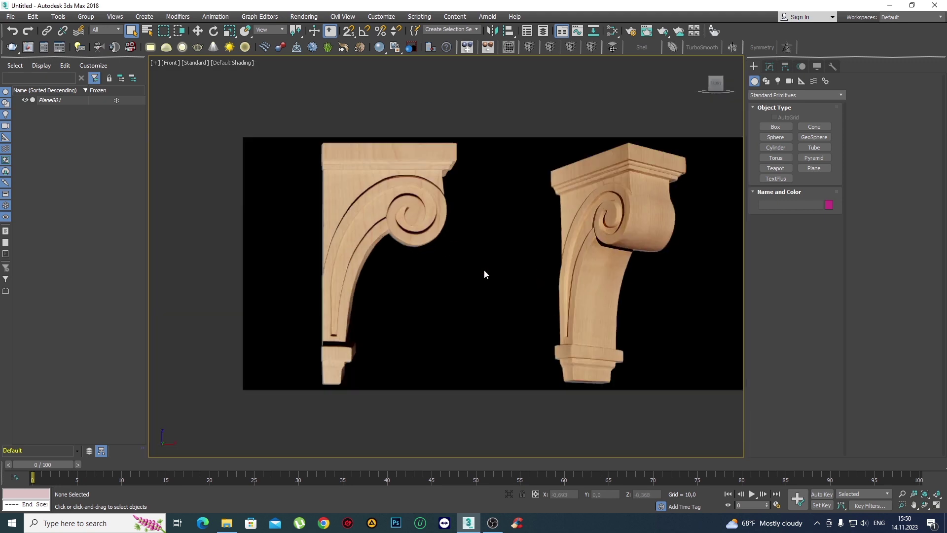
pyautogui.scroll(2, 434, 247)
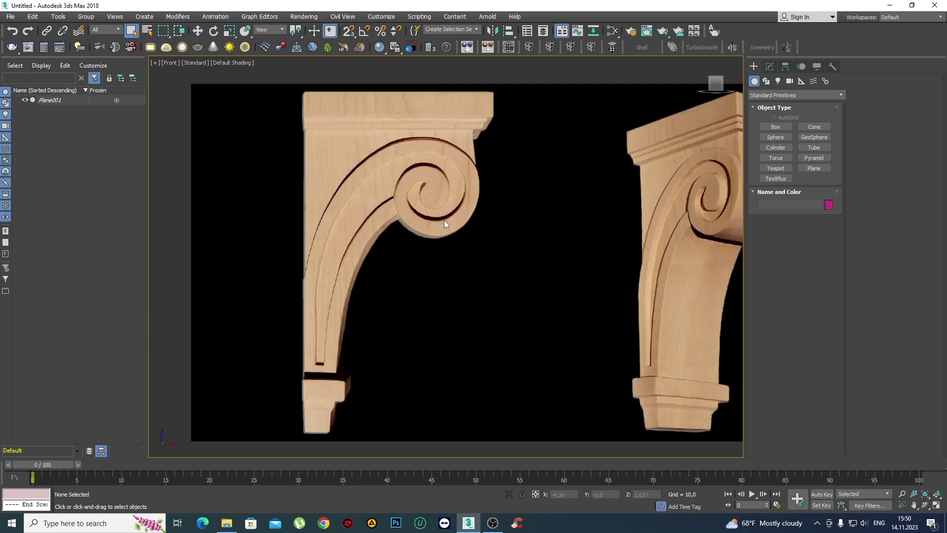
pyautogui.scroll(1, 445, 208)
pyautogui.scroll(-3, 448, 238)
pyautogui.scroll(2, 435, 199)
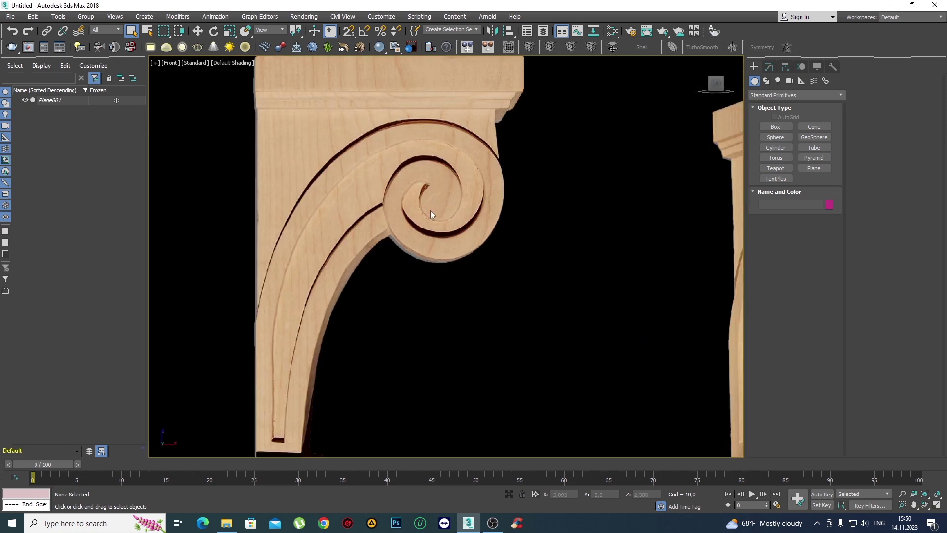
pyautogui.scroll(-2, 438, 203)
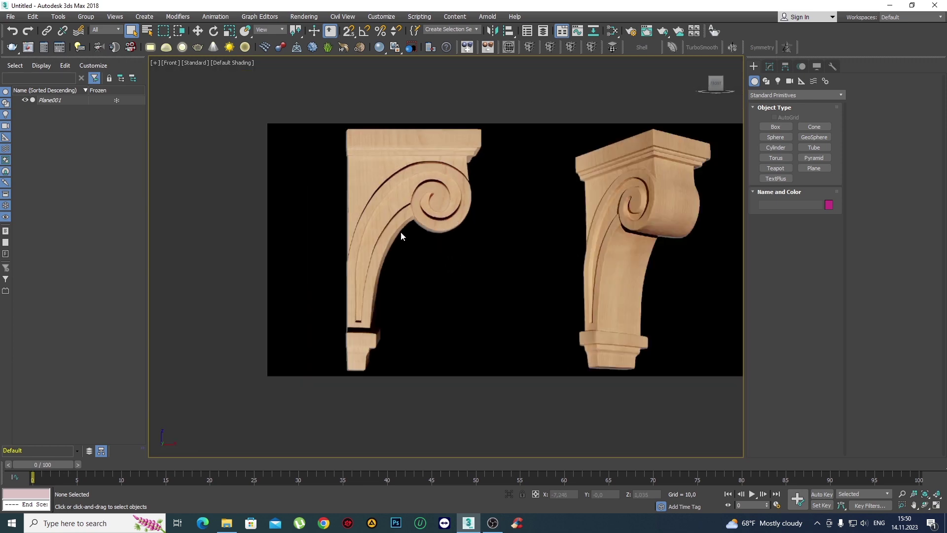
pyautogui.scroll(1, 423, 224)
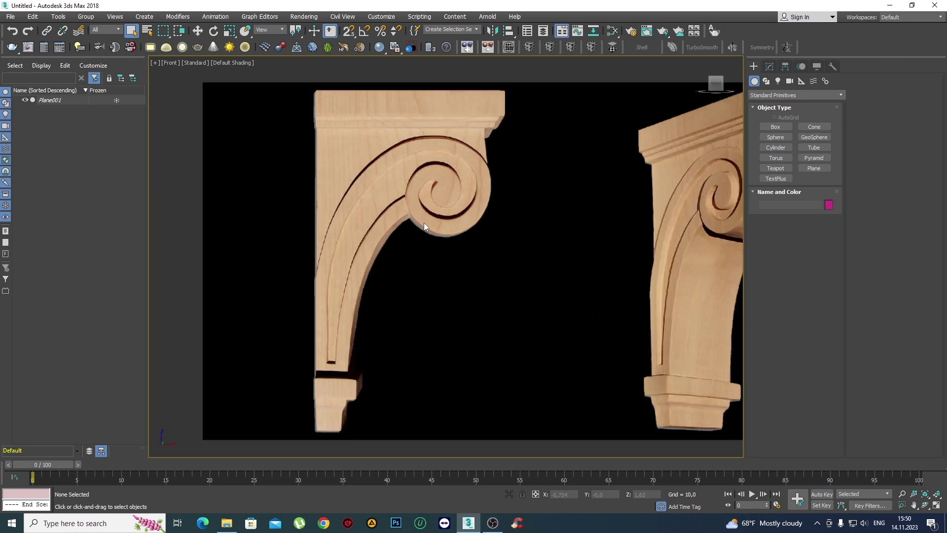
# Draw a small cylinder at the spiral centre and frame it in Perspective with edged faces.
pyautogui.click(775, 147)
pyautogui.scroll(3, 443, 192)
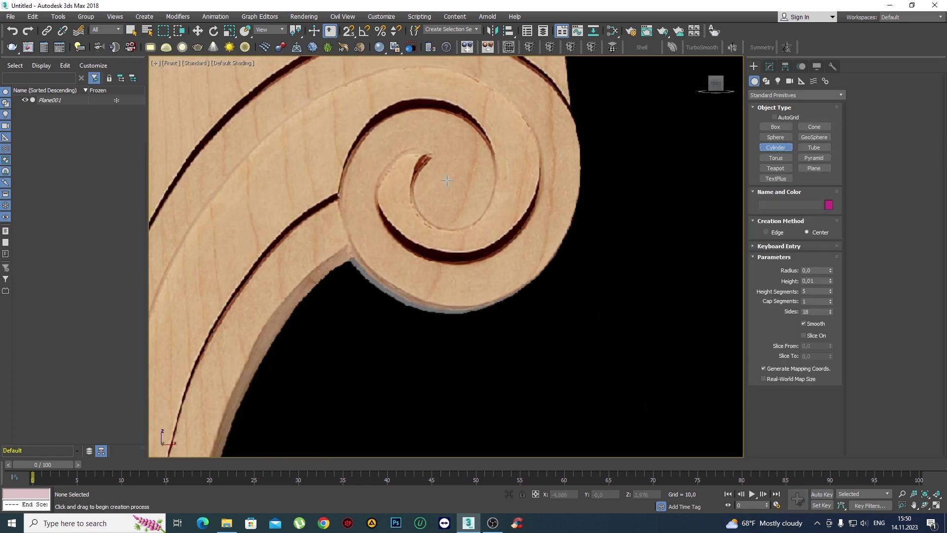
pyautogui.scroll(1, 444, 192)
pyautogui.moveTo(454, 189); pyautogui.dragTo(485, 240)
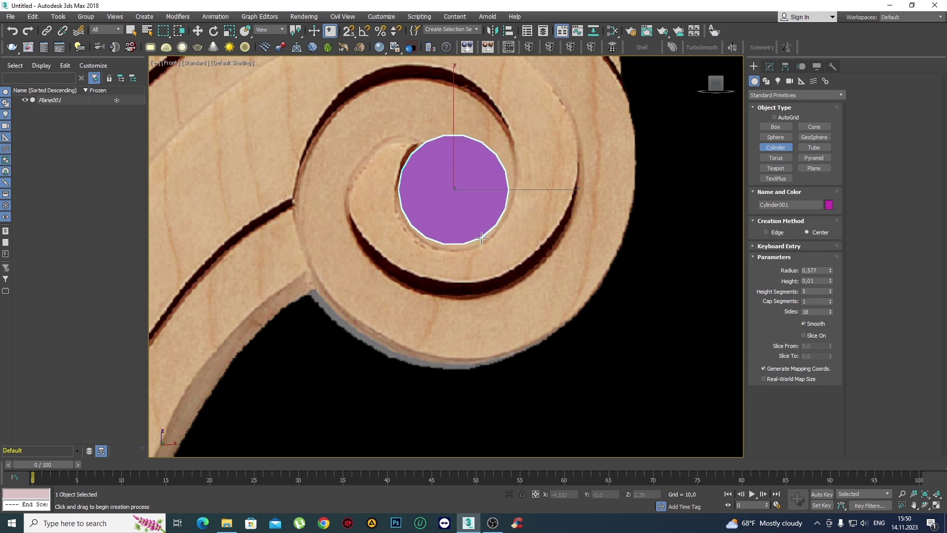
pyautogui.click(657, 146)
pyautogui.click(770, 66)
pyautogui.moveTo(568, 186)
pyautogui.mouseDown(button='middle')
pyautogui.moveTo(484, 225)
pyautogui.moveTo(499, 267)
pyautogui.moveTo(460, 270)
pyautogui.mouseUp(button='middle')
pyautogui.scroll(-4, 483, 227)
pyautogui.press('p')
pyautogui.scroll(3, 475, 263)
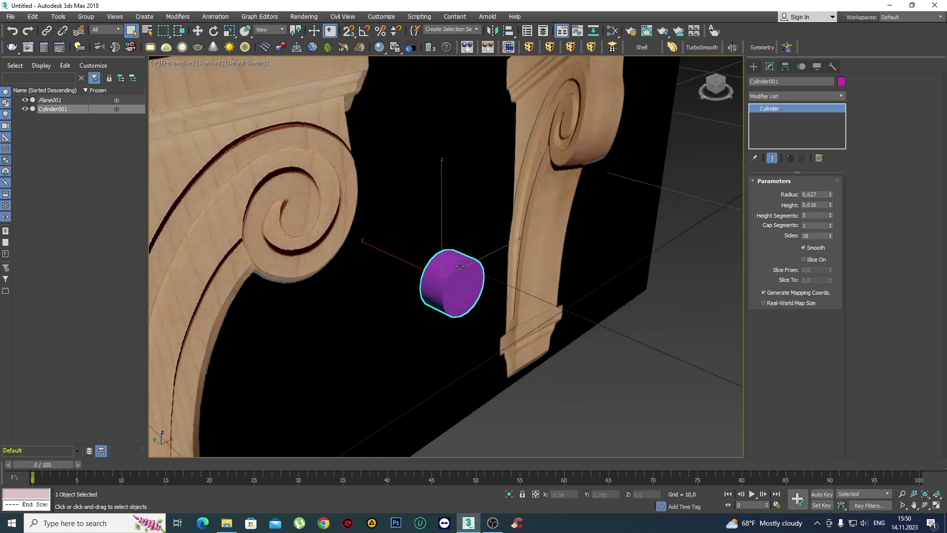
pyautogui.press('F4')
pyautogui.press('z')
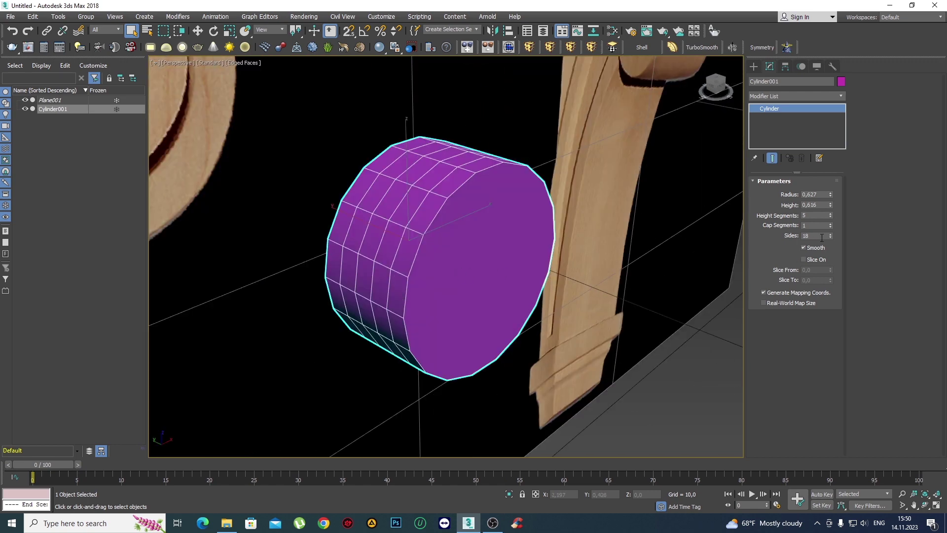
# Give the cylinder 1 height segment, 2 cap segments and 12 sides.
pyautogui.rightClick(832, 217)
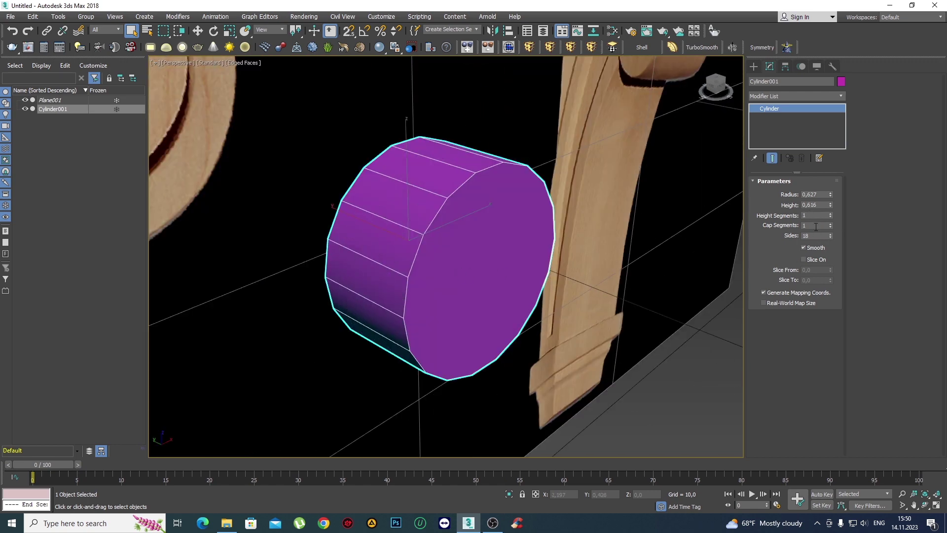
pyautogui.doubleClick(815, 226)
pyautogui.write('2')
pyautogui.press('Return')
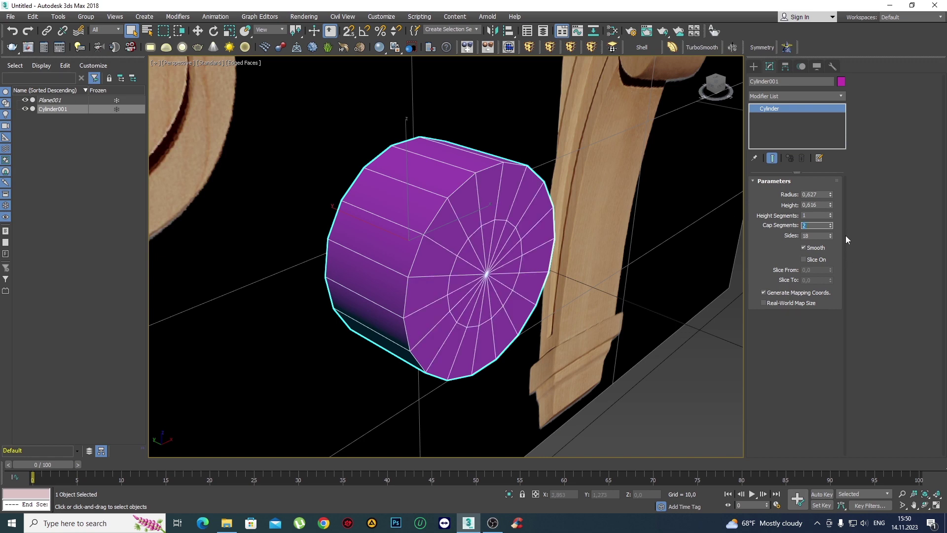
pyautogui.press('Tab')
pyautogui.write('12')
pyautogui.press('Return')
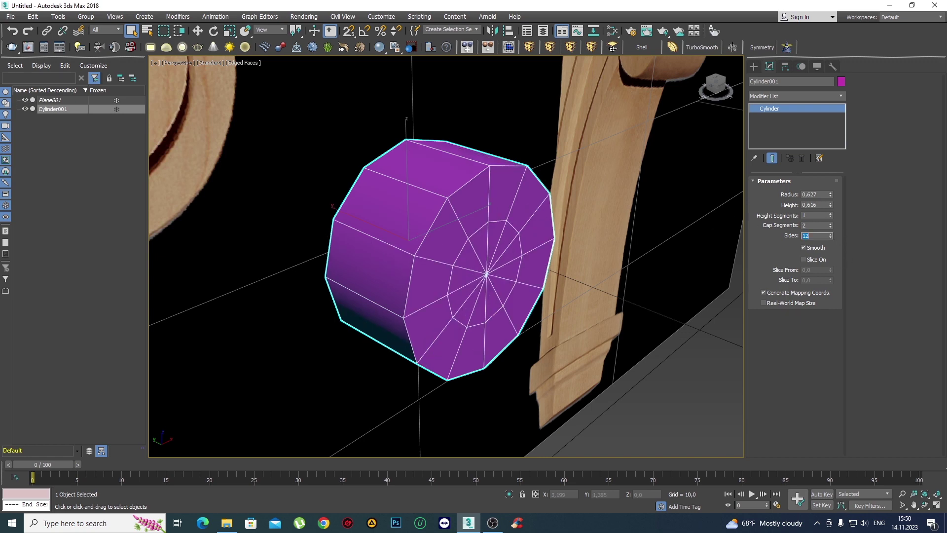
pyautogui.moveTo(335, 240)
pyautogui.keyDown('alt'); pyautogui.mouseDown(button='middle')
pyautogui.moveTo(460, 255)
pyautogui.moveTo(460, 264)
pyautogui.mouseUp(button='middle'); pyautogui.keyUp('alt')
pyautogui.scroll(-5, 460, 255)
pyautogui.scroll(5, 460, 264)
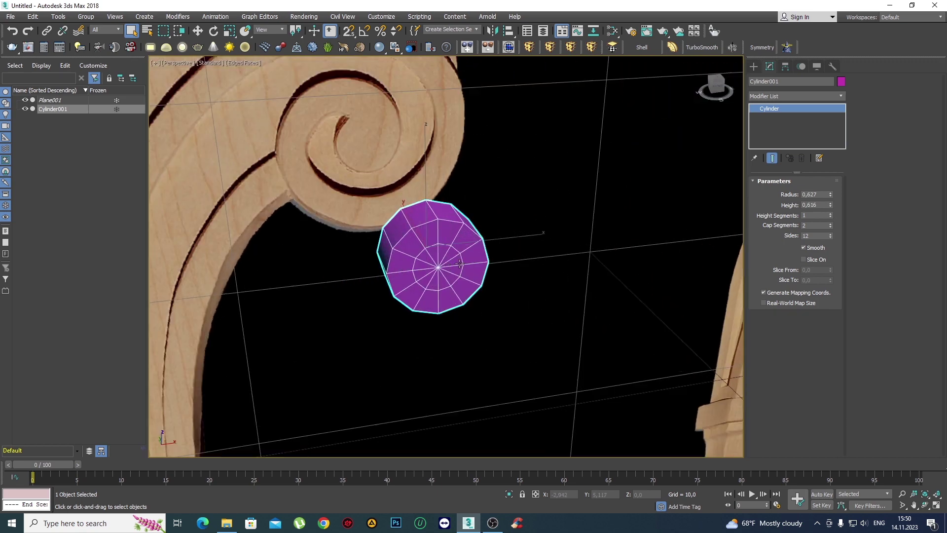
# Convert the cylinder to an Editable Poly and centre it in the Top view.
pyautogui.rightClick(792, 106)
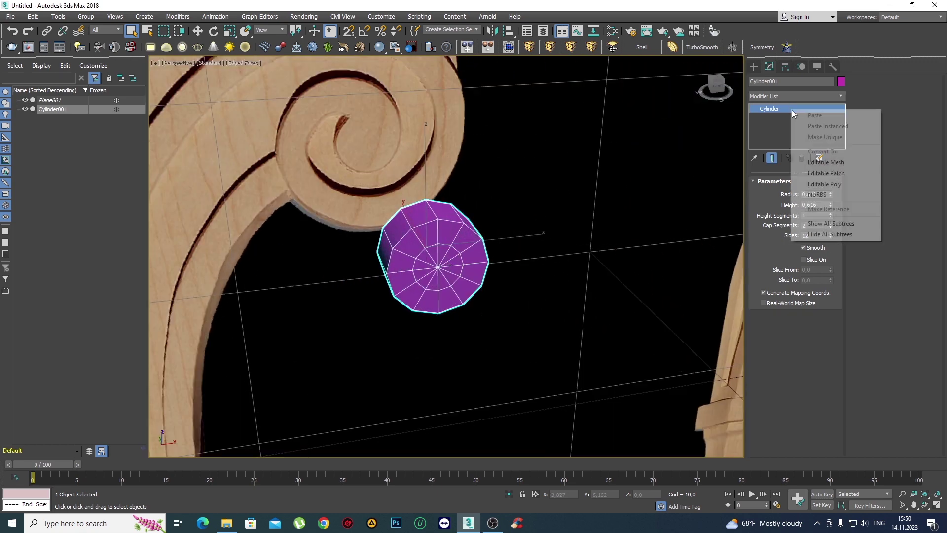
pyautogui.click(860, 183)
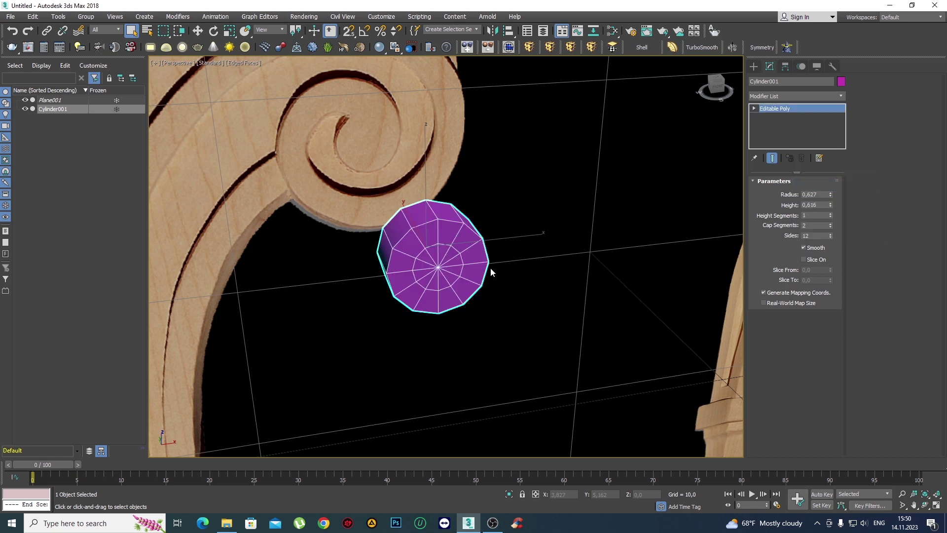
pyautogui.scroll(-3, 459, 271)
pyautogui.press('t')
pyautogui.scroll(10, 424, 276)
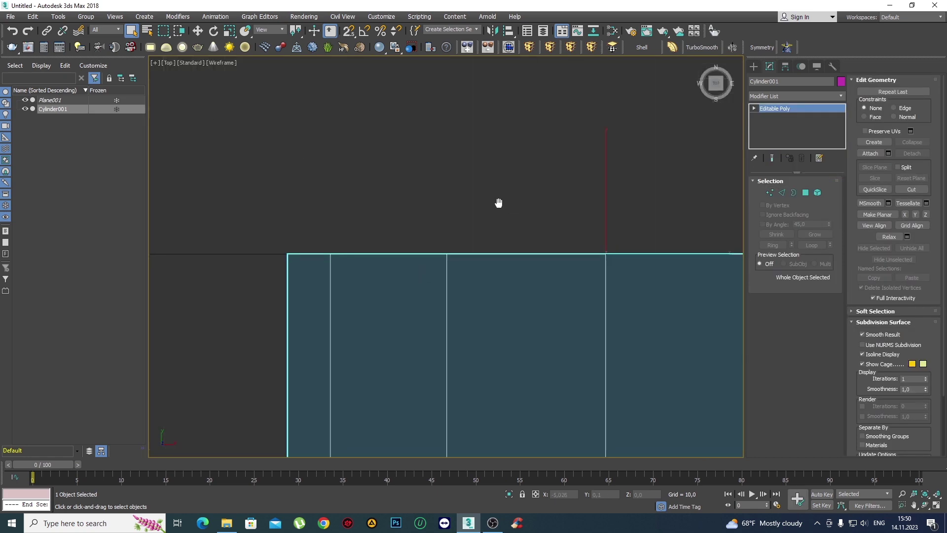
pyautogui.scroll(-4, 498, 203)
pyautogui.moveTo(416, 220); pyautogui.dragTo(417, 262, button='middle')
# Select all 36 of the cylinder's polygons and delete them.
pyautogui.press('4')
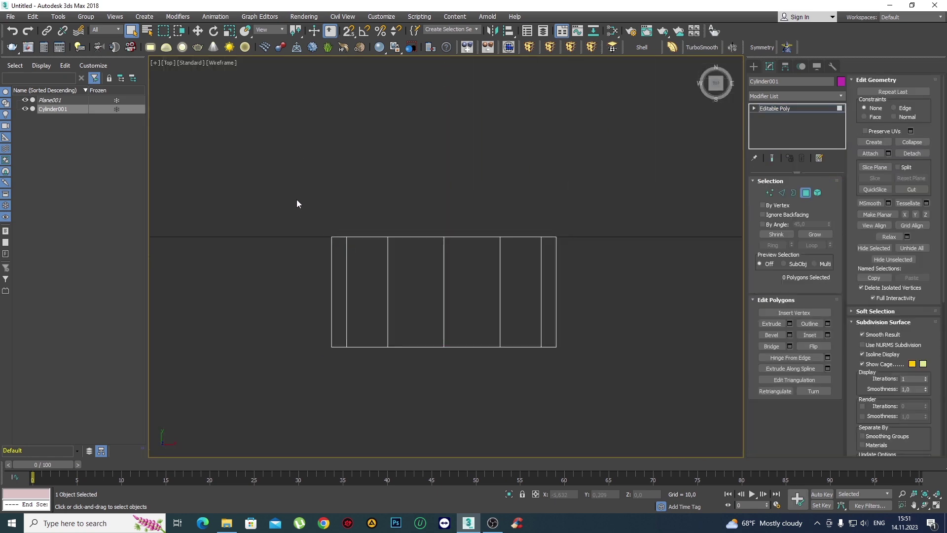
pyautogui.moveTo(482, 248); pyautogui.dragTo(658, 293)
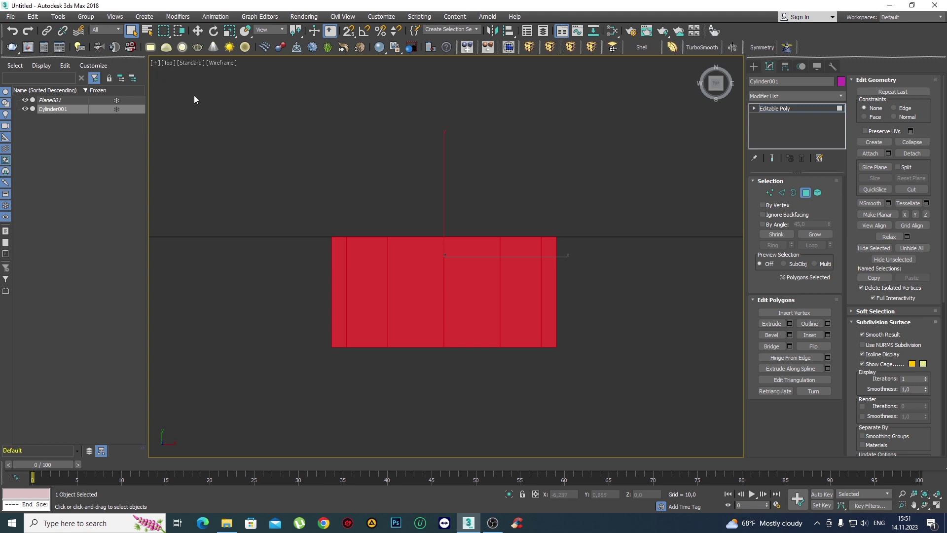
pyautogui.moveTo(437, 264); pyautogui.dragTo(438, 266, button='middle')
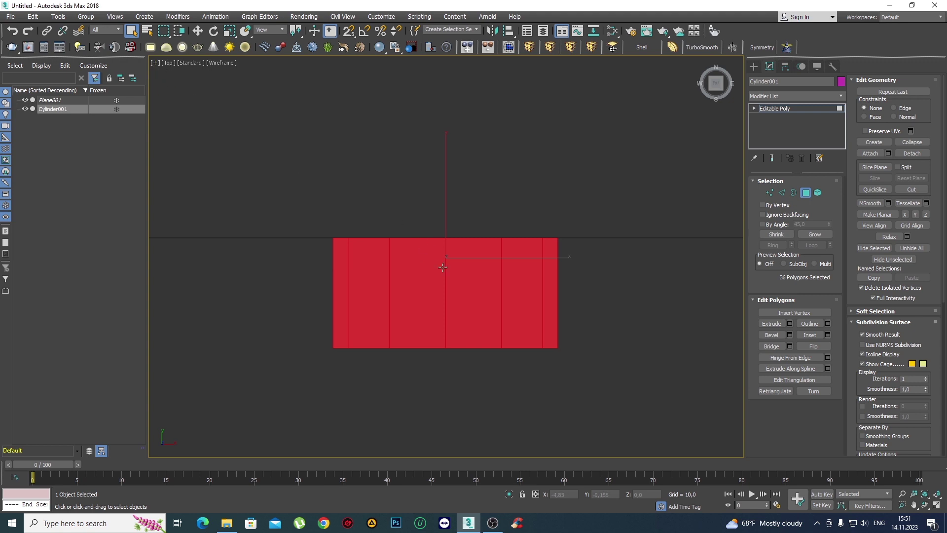
pyautogui.moveTo(445, 270); pyautogui.dragTo(453, 274, button='middle')
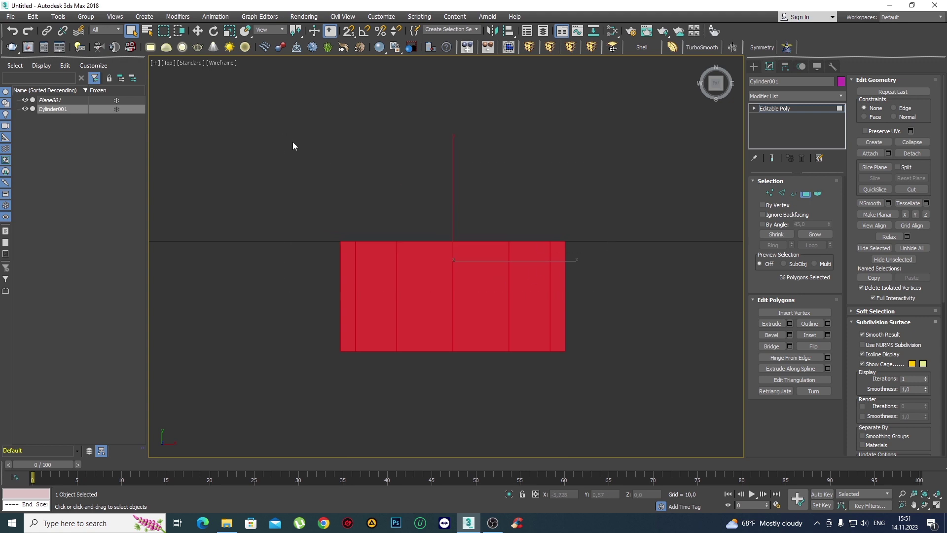
pyautogui.press('Delete')
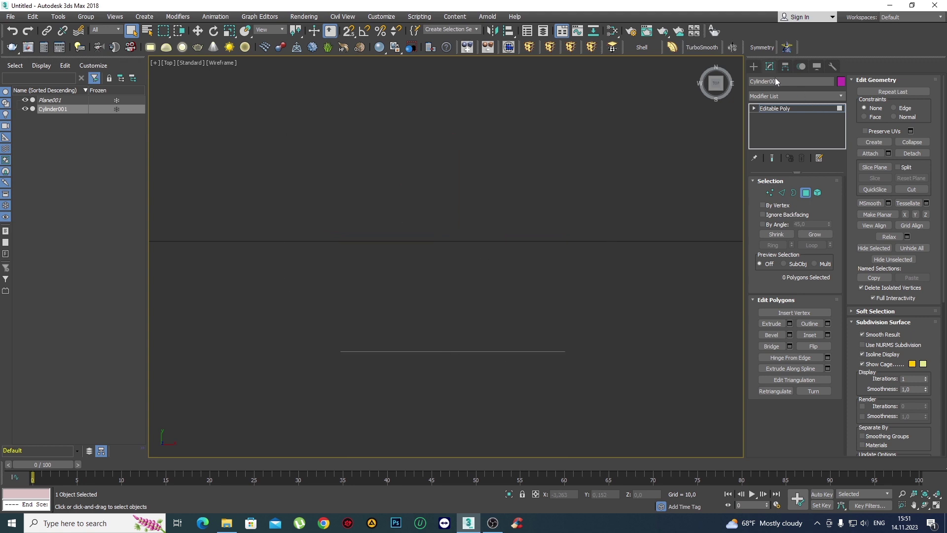
# Centre the cylinder's pivot on the object using Affect Pivot Only.
pyautogui.click(754, 66)
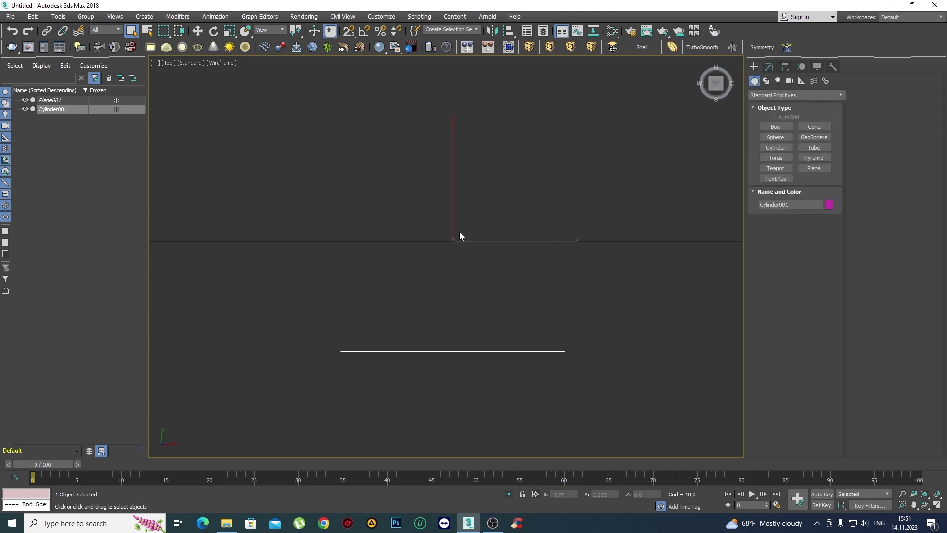
pyautogui.press('w')
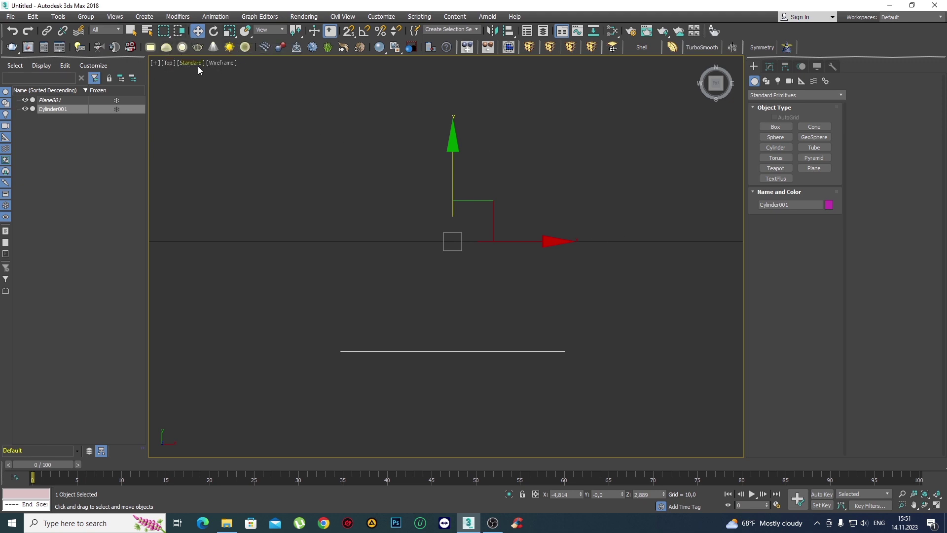
pyautogui.click(784, 71)
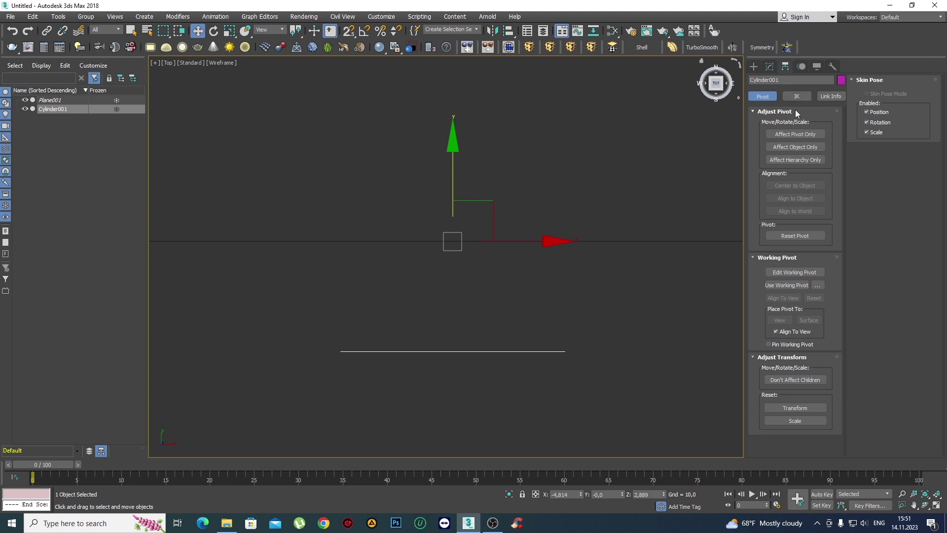
pyautogui.click(796, 135)
pyautogui.click(808, 185)
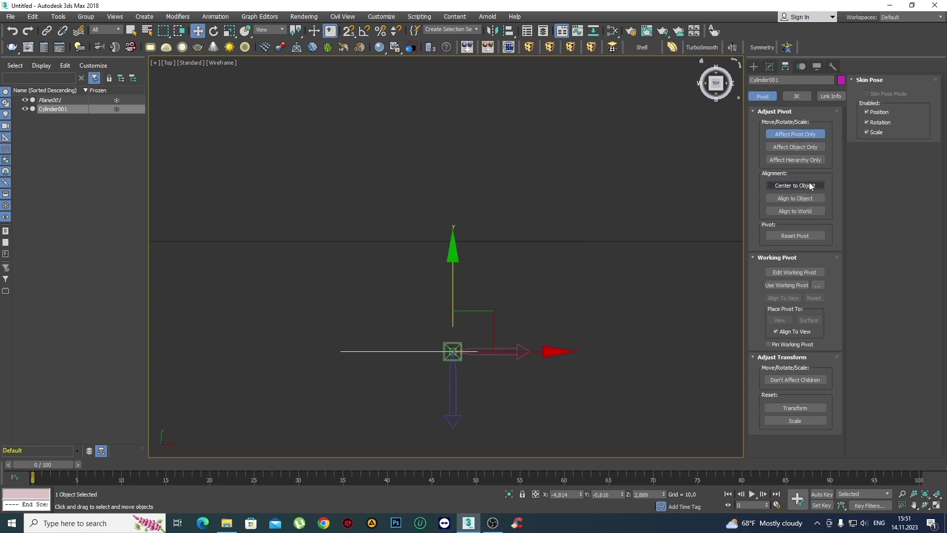
pyautogui.click(788, 134)
# Set the cylinder's world Y position to 0 in the Move Transform Type-In.
pyautogui.click(755, 65)
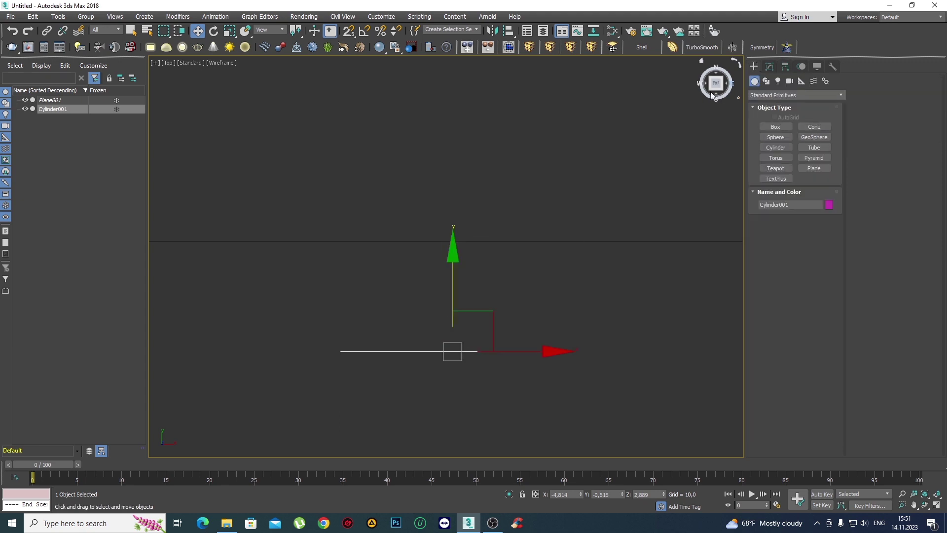
pyautogui.rightClick(197, 31)
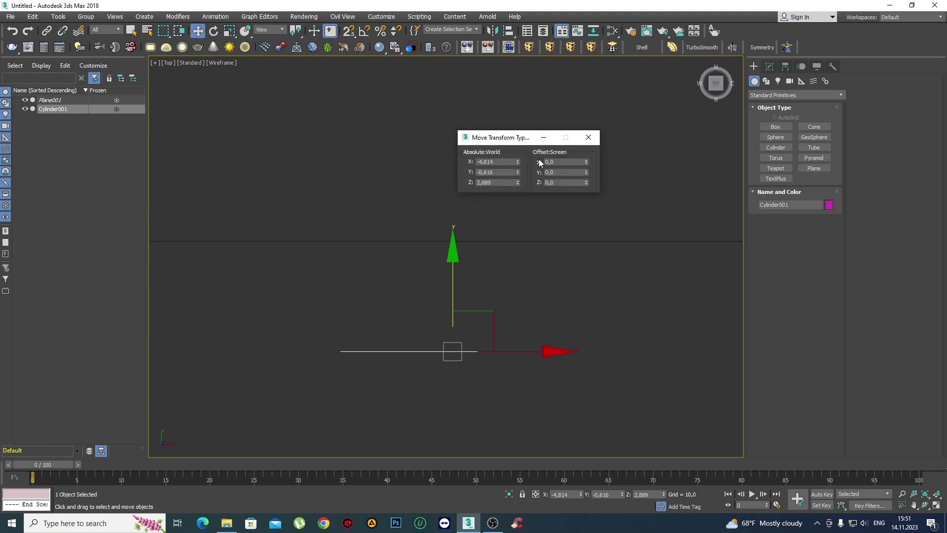
pyautogui.rightClick(517, 172)
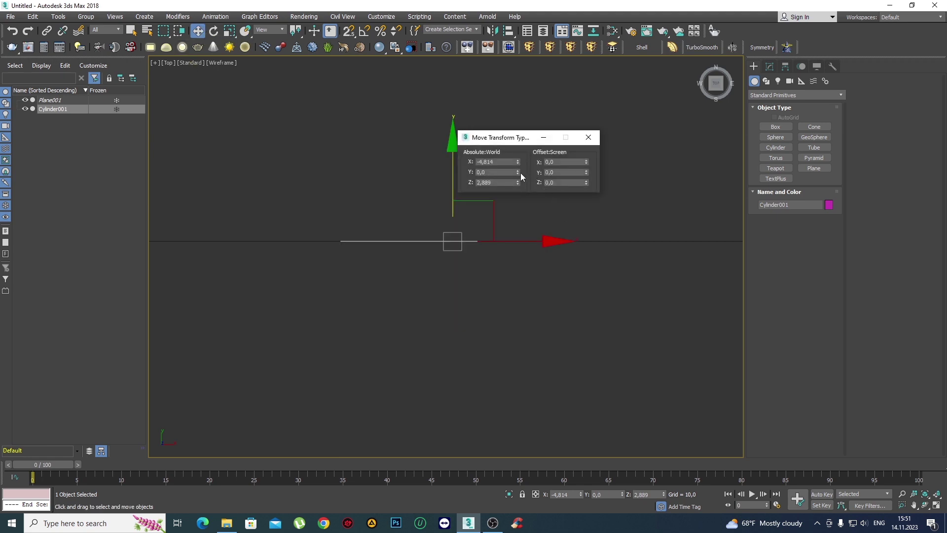
# Frame the cylinder in Front view with see-through display and edged faces.
pyautogui.click(588, 138)
pyautogui.press('p')
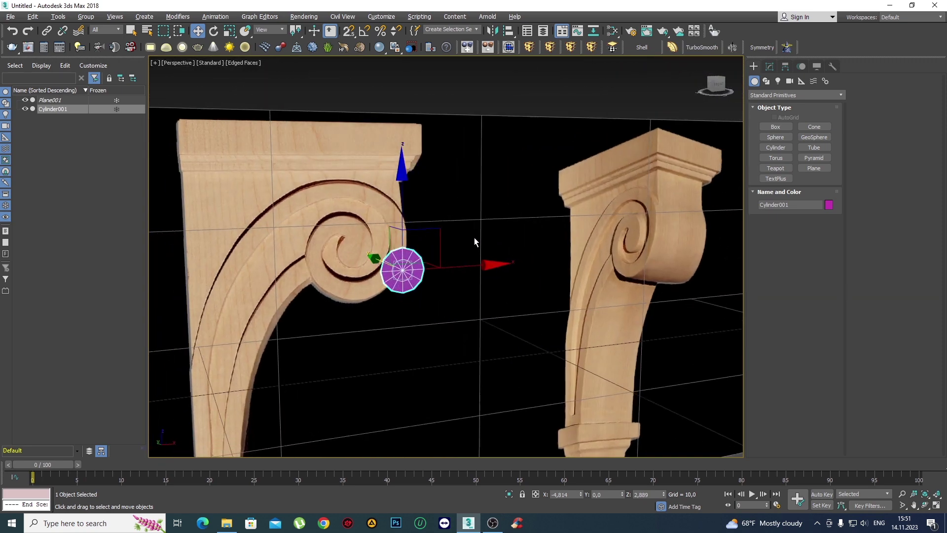
pyautogui.press('f')
pyautogui.press('z')
pyautogui.scroll(-5, 463, 236)
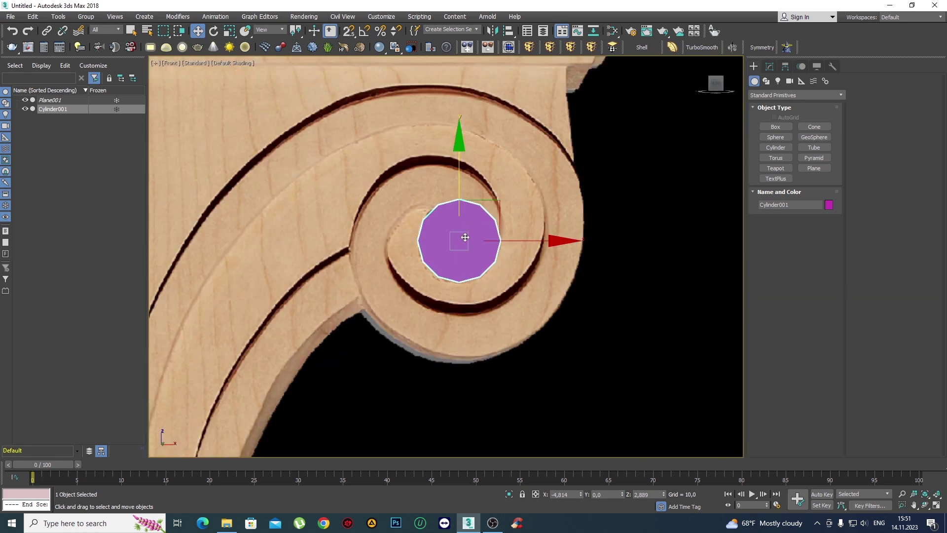
pyautogui.hotkey('alt', 'x')
pyautogui.scroll(2, 474, 239)
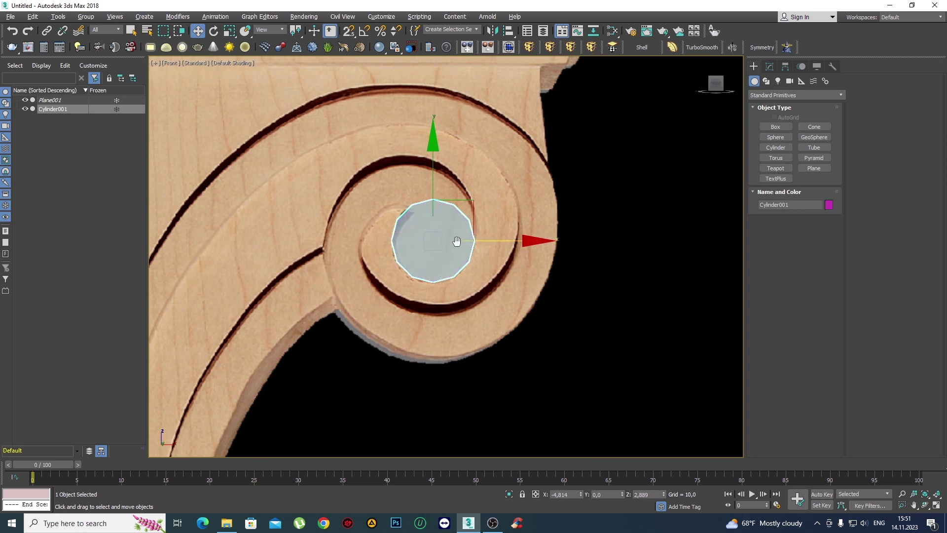
pyautogui.scroll(2, 458, 242)
pyautogui.press('F4')
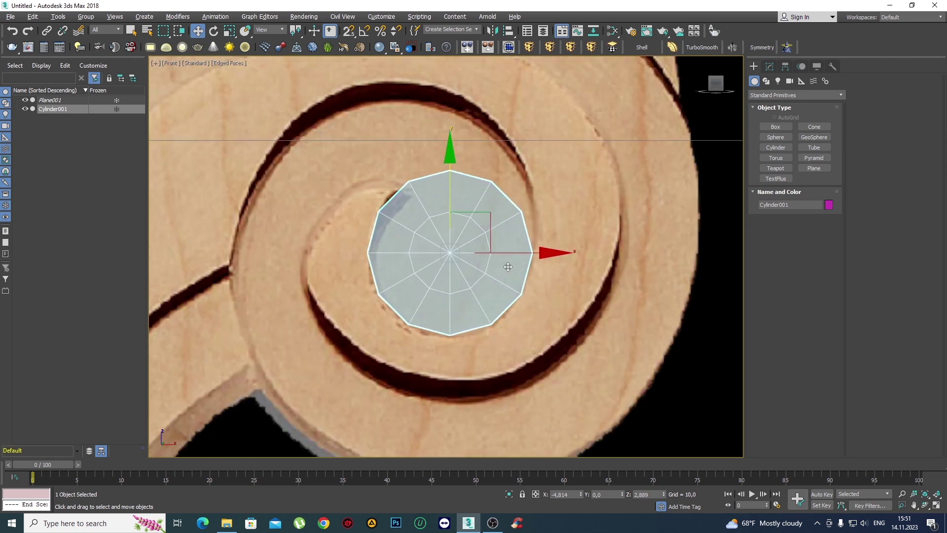
pyautogui.moveTo(479, 280); pyautogui.dragTo(455, 237, button='middle')
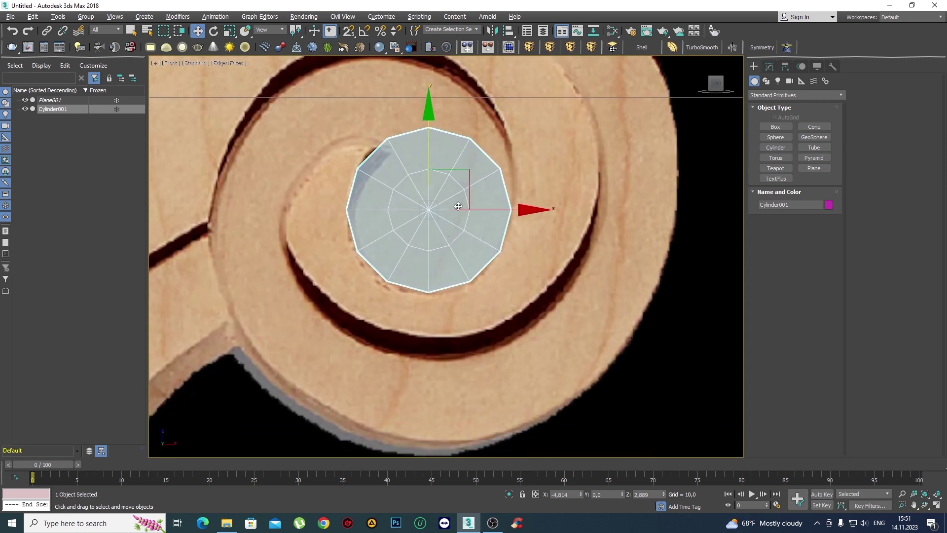
pyautogui.scroll(-5, 393, 185)
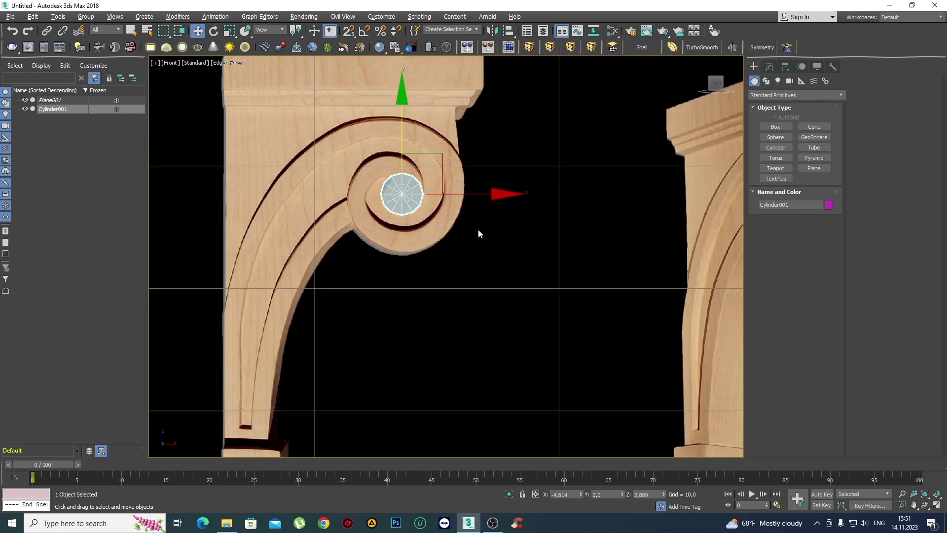
pyautogui.scroll(6, 420, 214)
pyautogui.scroll(4, 425, 228)
pyautogui.scroll(-4, 425, 235)
pyautogui.scroll(2, 427, 249)
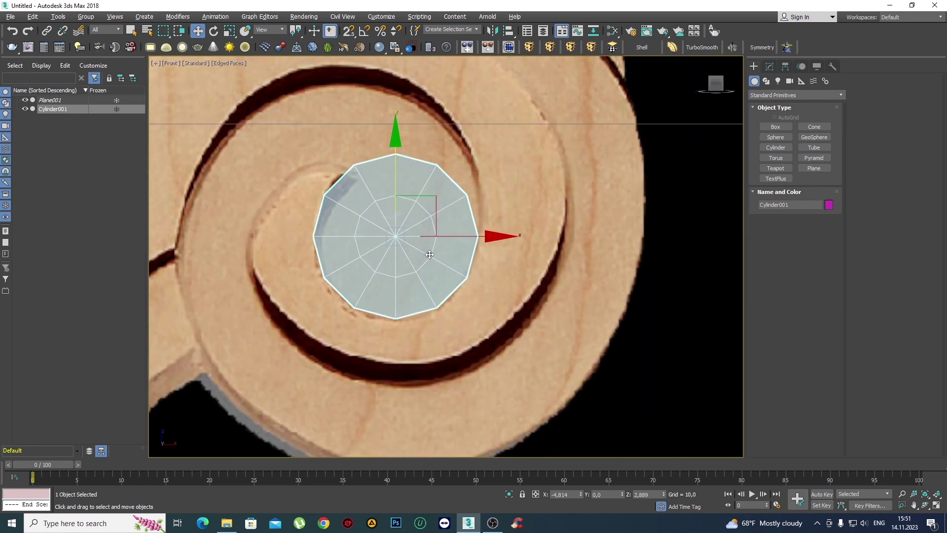
# Set the cylinder's object colour to blue and nudge it down to Z 2.841.
pyautogui.hotkey('alt', 'x')
pyautogui.hotkey('alt', 'x')
pyautogui.click(829, 205)
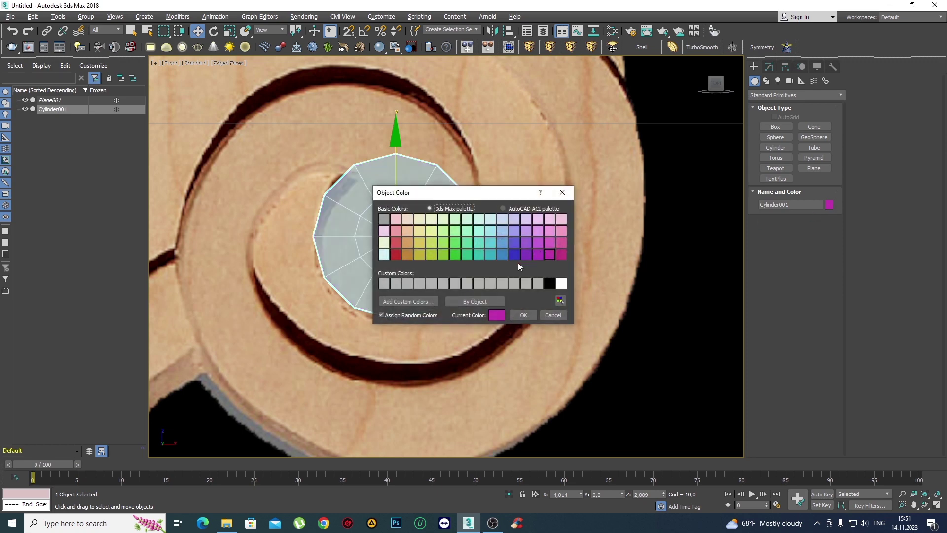
pyautogui.click(519, 254)
pyautogui.click(534, 314)
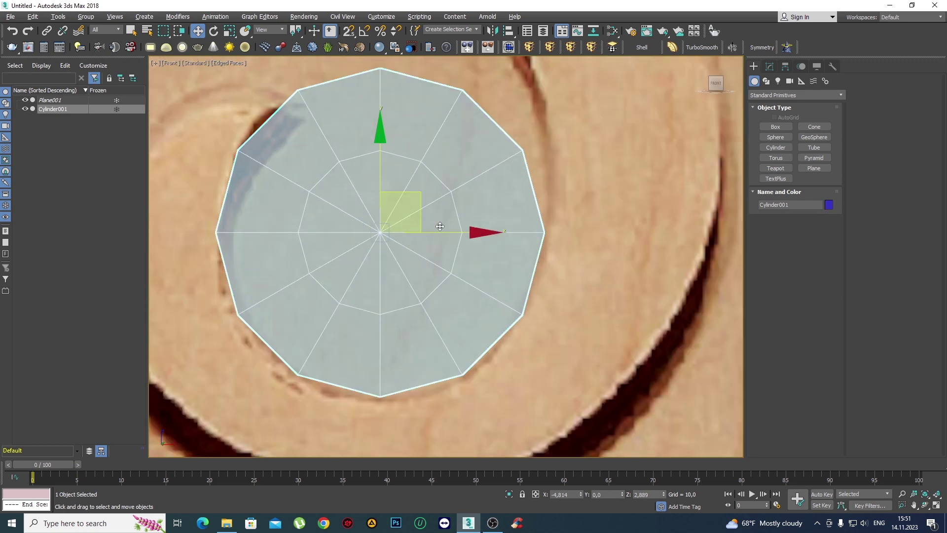
pyautogui.scroll(3, 399, 217)
pyautogui.scroll(-2, 394, 197)
pyautogui.moveTo(390, 139); pyautogui.dragTo(390, 148)
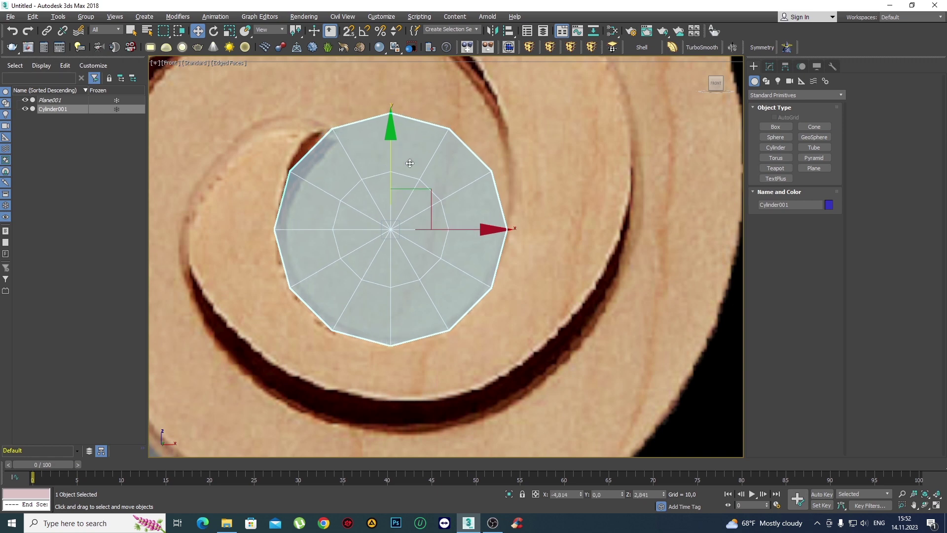
pyautogui.scroll(-2, 448, 201)
pyautogui.scroll(2, 447, 201)
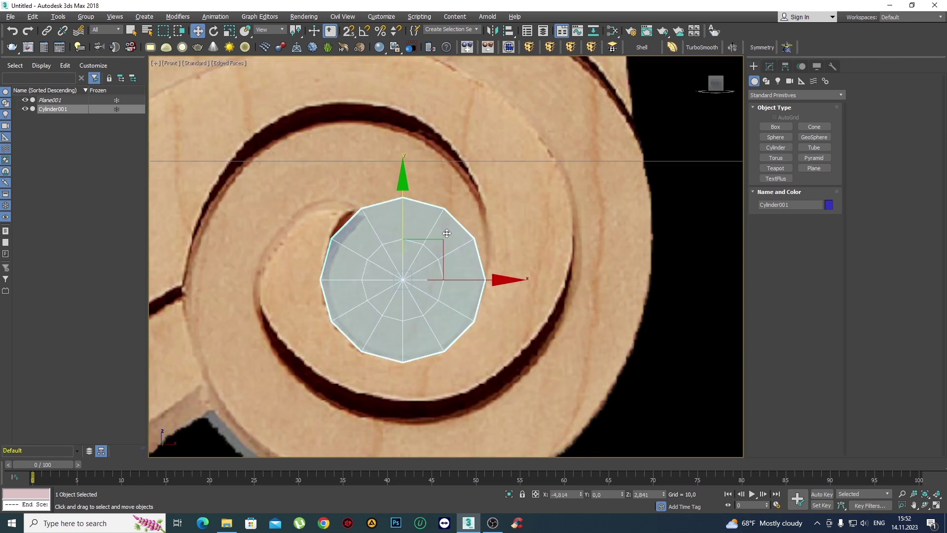
# Shift-drag the disk's top edge to extrude a new face up and to the right.
pyautogui.click(422, 204)
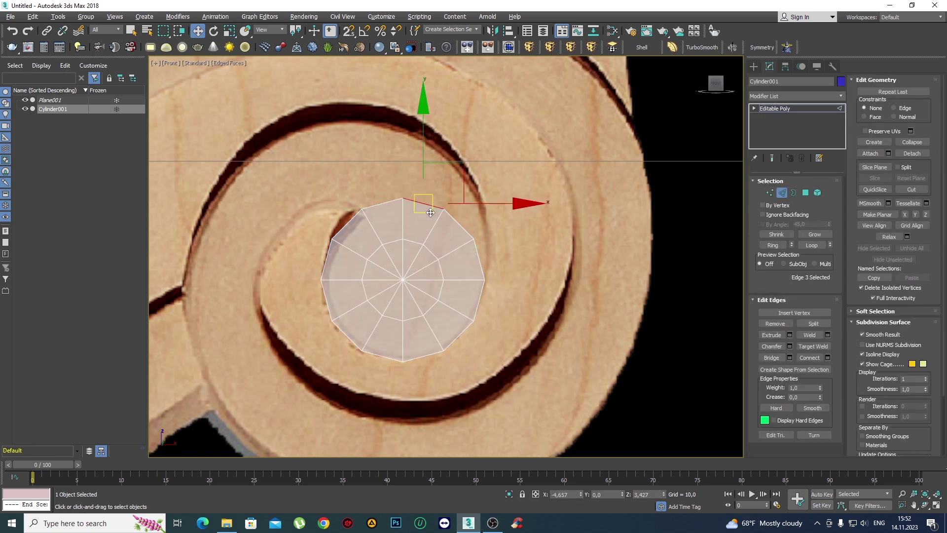
pyautogui.scroll(1, 429, 206)
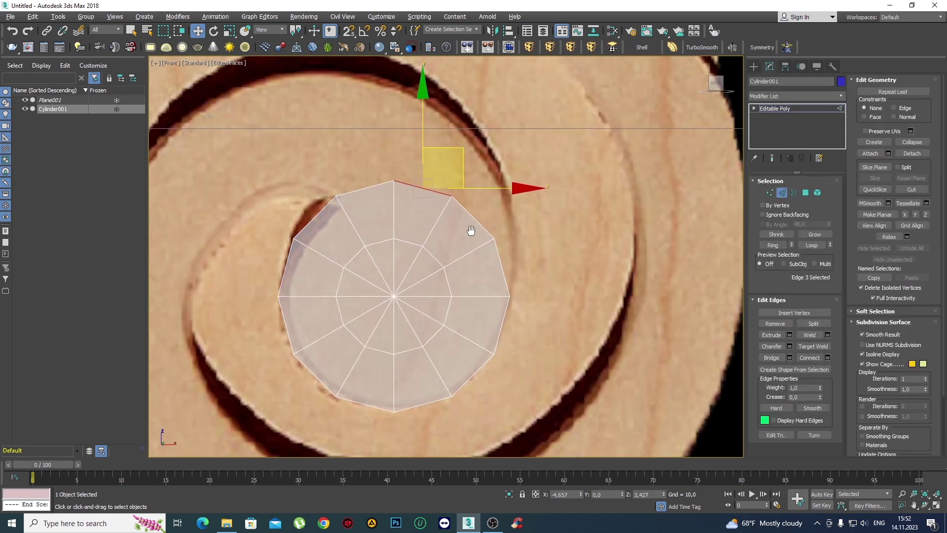
pyautogui.scroll(-1, 471, 244)
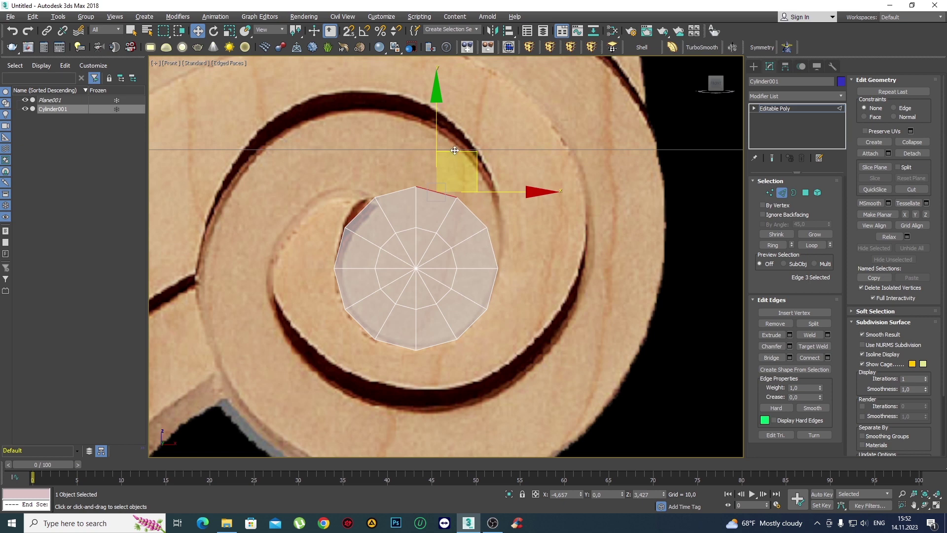
pyautogui.moveTo(455, 151)
pyautogui.keyDown('shift'); pyautogui.mouseDown()
pyautogui.moveTo(476, 115)
pyautogui.moveTo(461, 174)
pyautogui.mouseUp(); pyautogui.keyUp('shift')
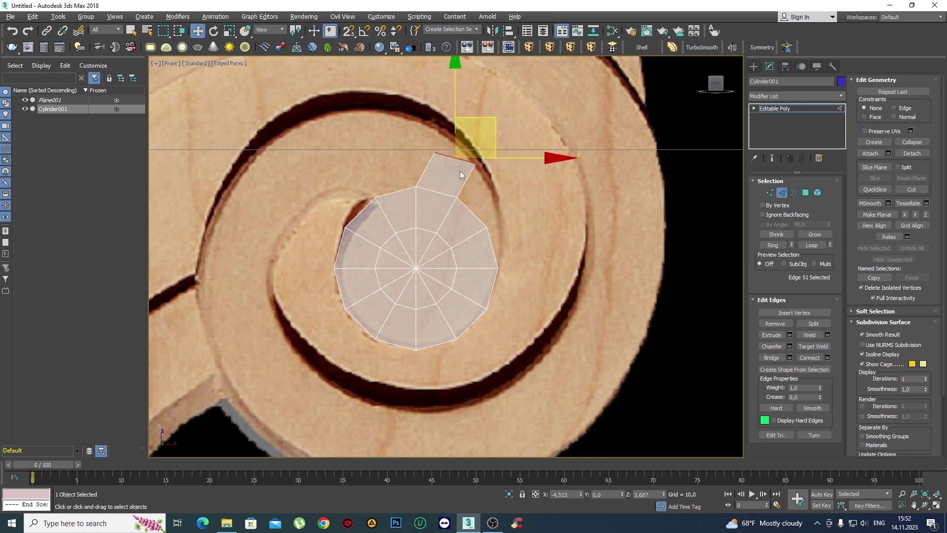
pyautogui.hotkey('ctrl', 'z')
pyautogui.keyDown('shift'); pyautogui.moveTo(460, 171); pyautogui.dragTo(502, 158); pyautogui.keyUp('shift')
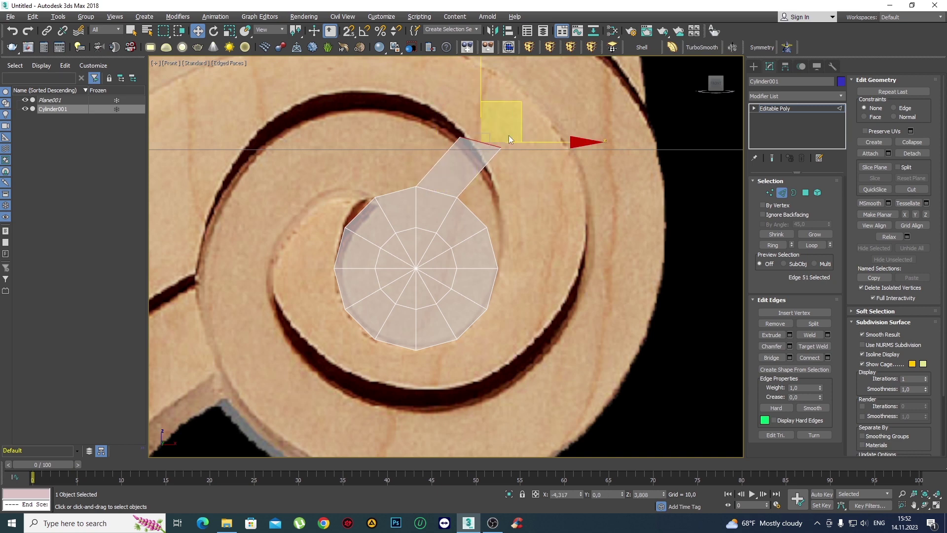
# Collapse the two corner vertices of the extruded face into one point.
pyautogui.press('1')
pyautogui.moveTo(522, 199); pyautogui.dragTo(459, 149)
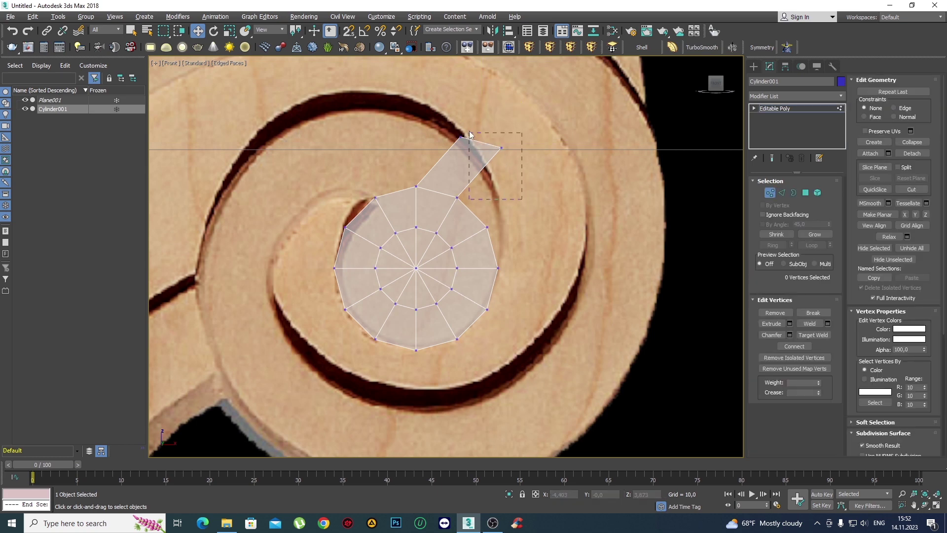
pyautogui.moveTo(453, 209); pyautogui.dragTo(513, 140)
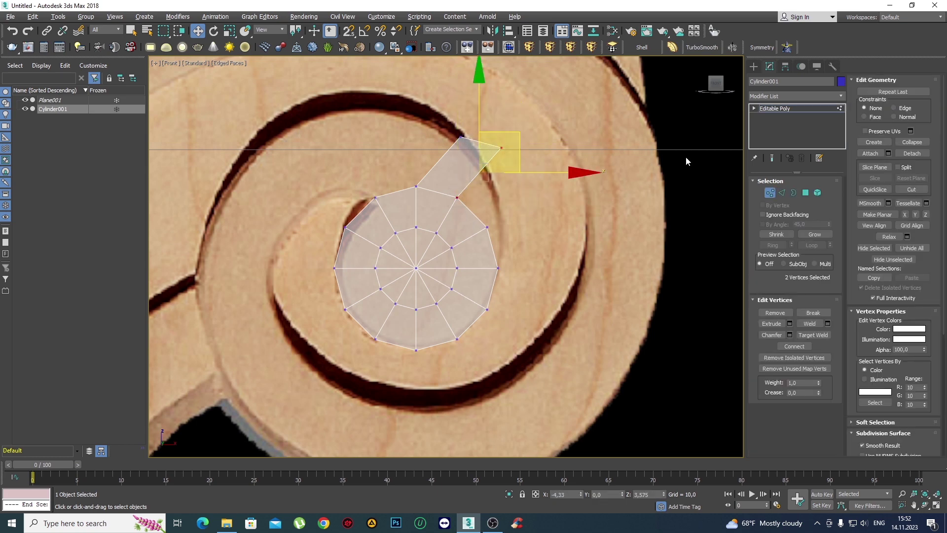
pyautogui.click(907, 143)
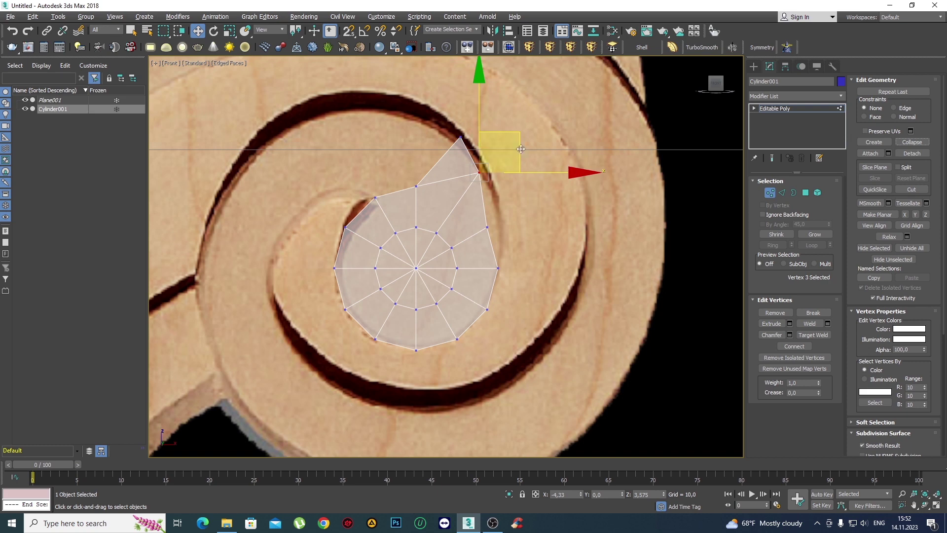
# Remove the edge between the disk and the new face, then select the top-right vertex.
pyautogui.moveTo(434, 196); pyautogui.dragTo(447, 226, button='middle')
pyautogui.press('2')
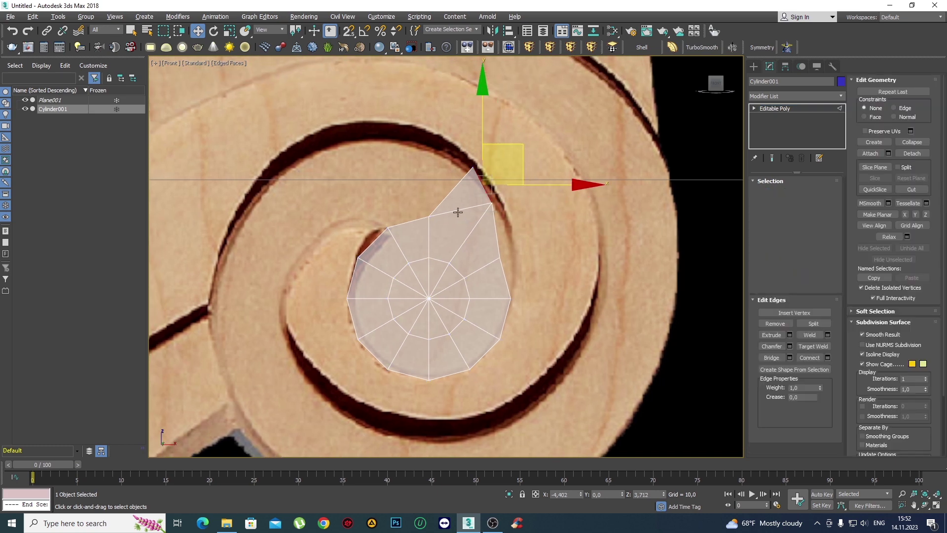
pyautogui.click(457, 212)
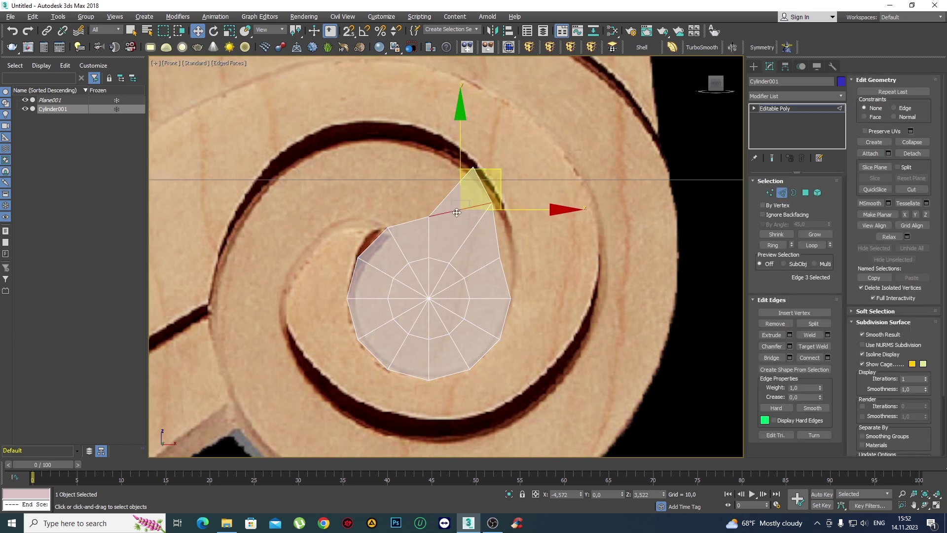
pyautogui.click(781, 325)
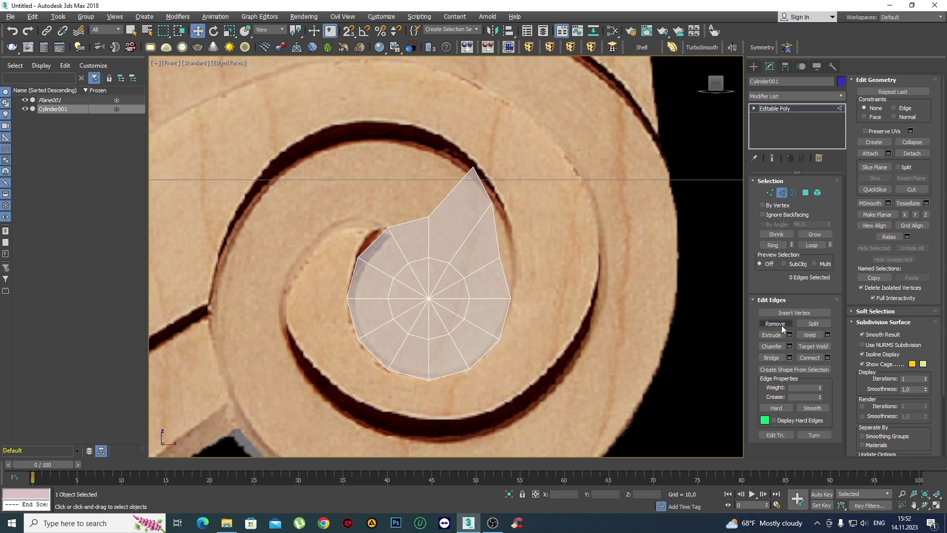
pyautogui.moveTo(514, 227); pyautogui.dragTo(486, 185, button='middle')
pyautogui.press('1')
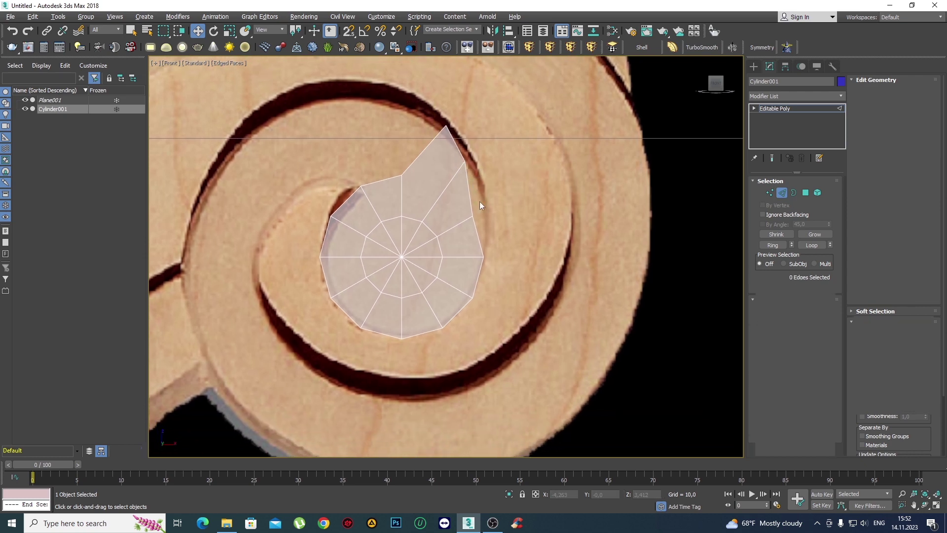
pyautogui.click(464, 161)
pyautogui.scroll(-4, 448, 172)
# Rotate all 26 disk vertices counter-clockwise so the pointed tip follows the spiral groove.
pyautogui.moveTo(542, 293); pyautogui.dragTo(366, 115)
pyautogui.scroll(4, 461, 168)
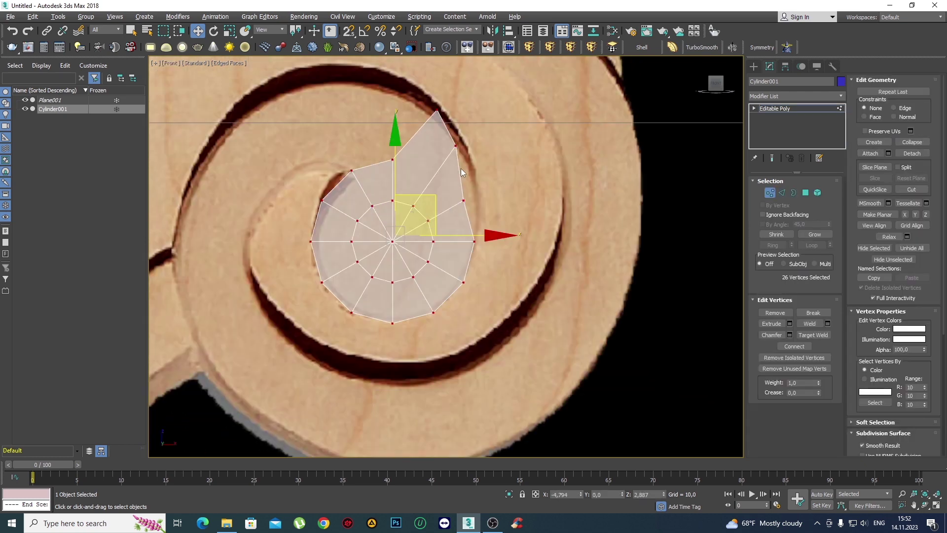
pyautogui.scroll(2, 415, 226)
pyautogui.press('e')
pyautogui.moveTo(425, 193); pyautogui.dragTo(411, 160)
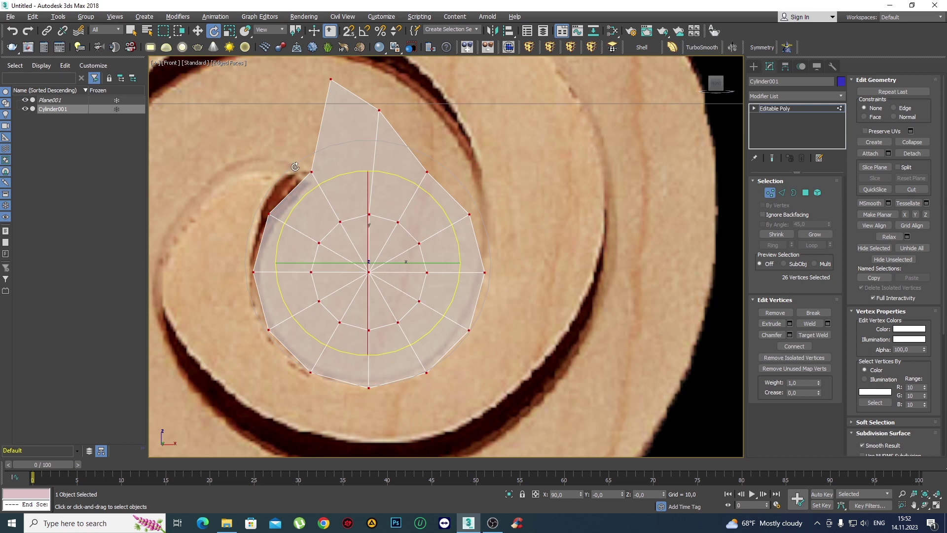
pyautogui.scroll(-3, 419, 148)
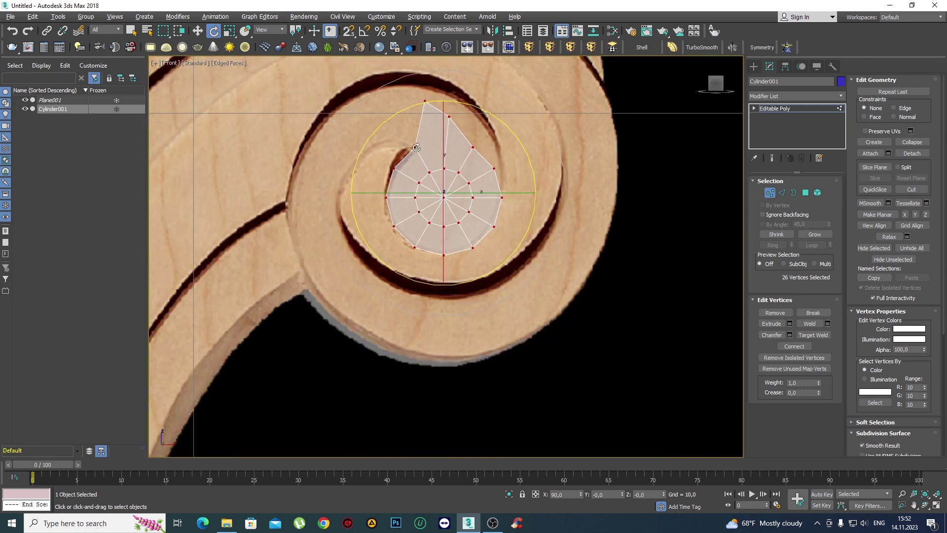
pyautogui.scroll(2, 409, 150)
pyautogui.moveTo(433, 149); pyautogui.dragTo(491, 167, button='middle')
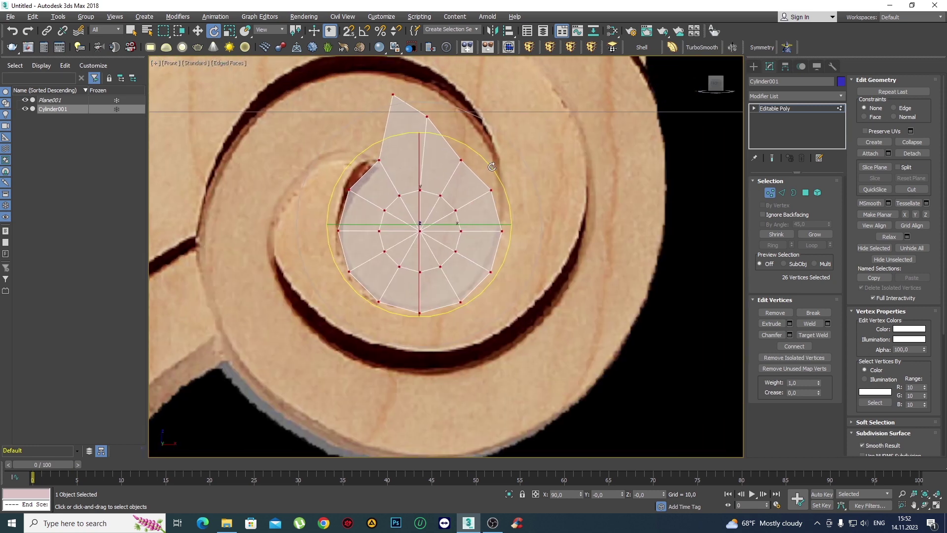
pyautogui.scroll(2, 554, 198)
pyautogui.click(554, 198)
pyautogui.scroll(-3, 554, 198)
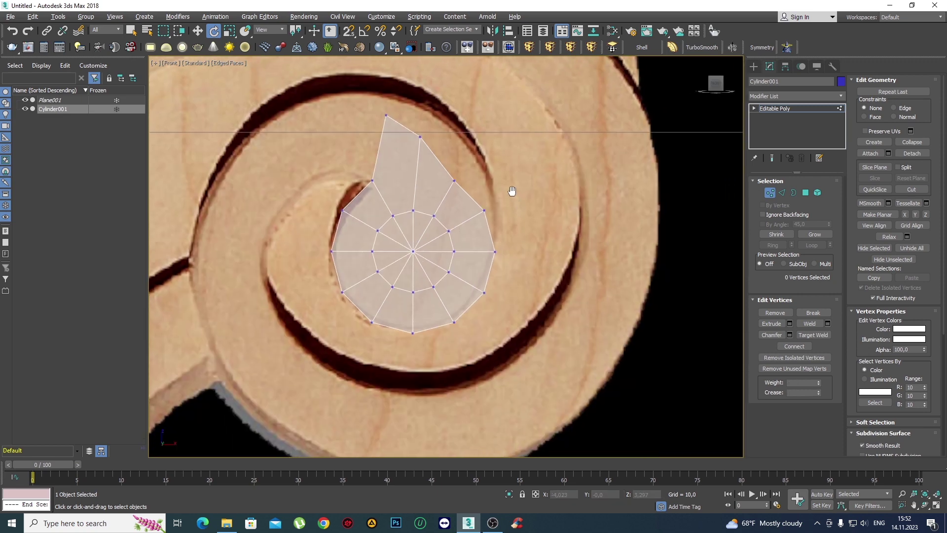
pyautogui.scroll(1, 512, 192)
# Move the poly's upper-right edge vertex onto the groove edge and nudge the top vertex.
pyautogui.moveTo(502, 180); pyautogui.dragTo(475, 207, button='middle')
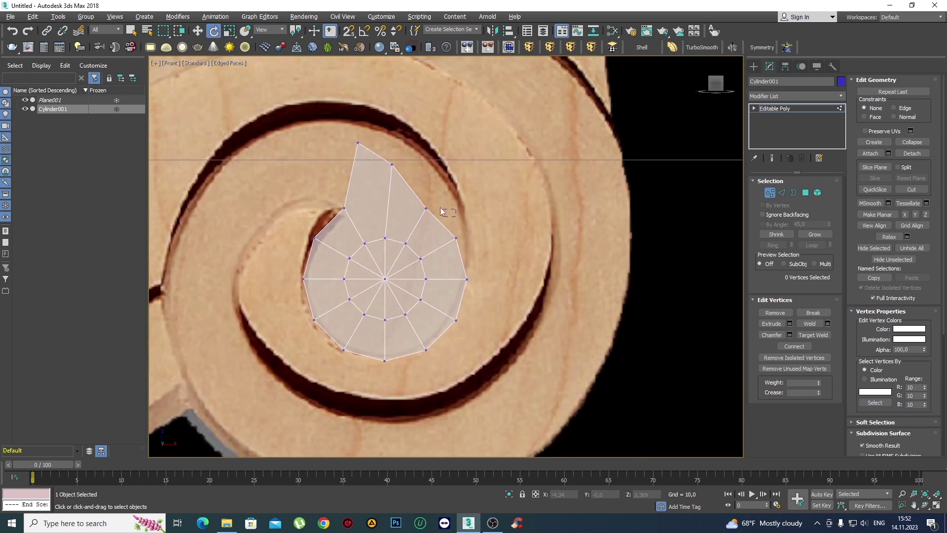
pyautogui.click(427, 206)
pyautogui.press('w')
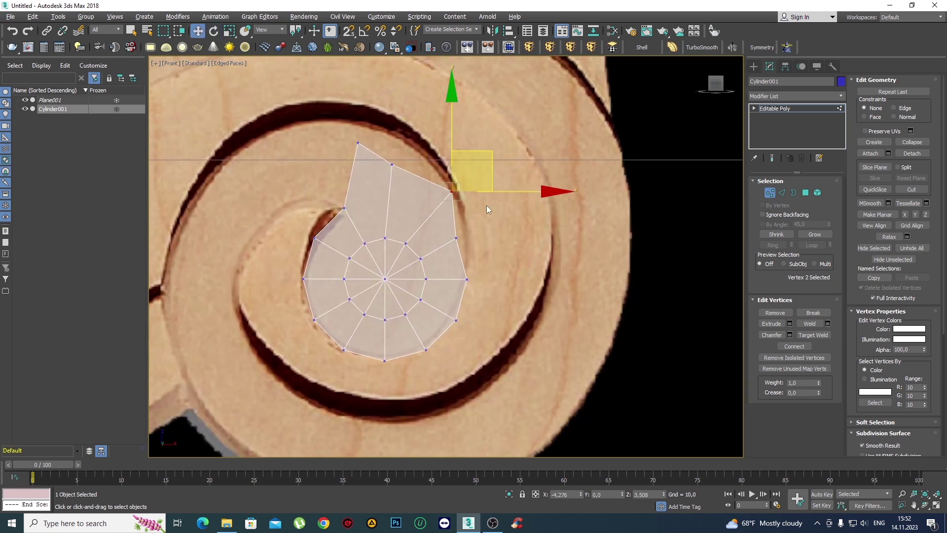
pyautogui.scroll(4, 460, 238)
pyautogui.moveTo(460, 241); pyautogui.dragTo(425, 223)
pyautogui.moveTo(474, 194); pyautogui.dragTo(495, 180)
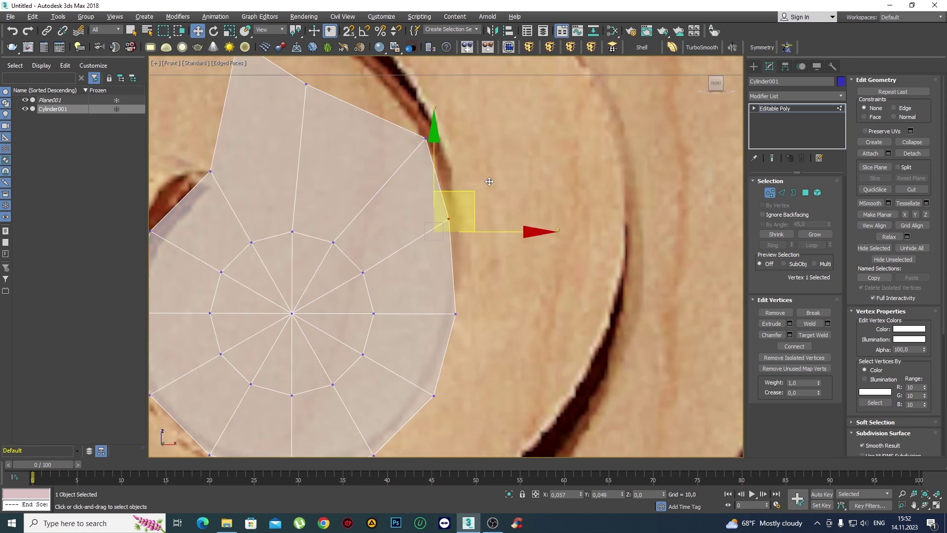
pyautogui.click(418, 198)
pyautogui.scroll(-2, 424, 231)
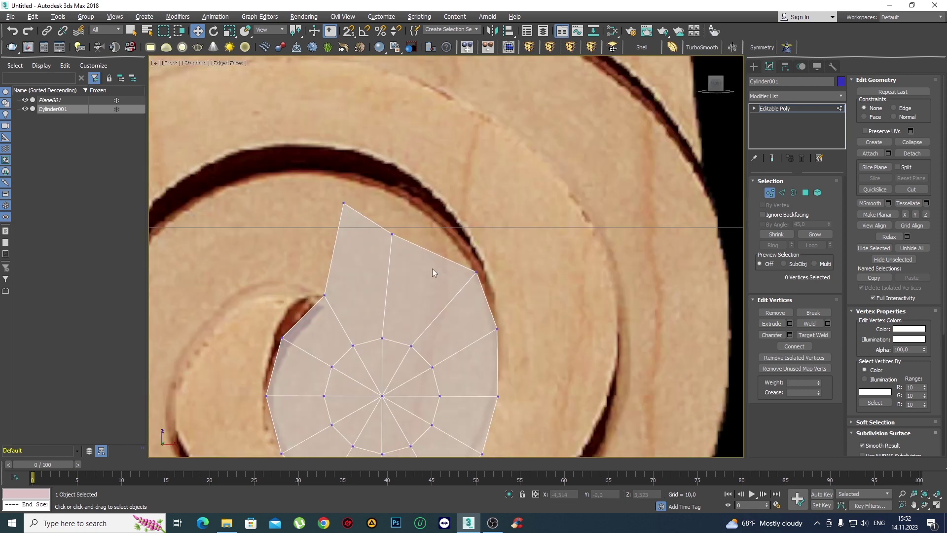
pyautogui.click(419, 206)
pyautogui.moveTo(453, 166); pyautogui.dragTo(450, 167)
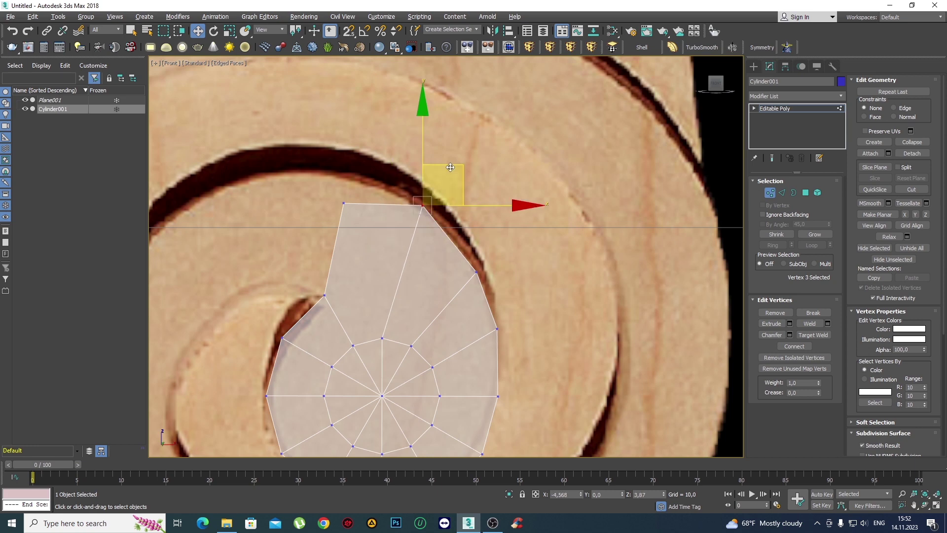
# Raise the top-left corner, neighbouring top vertex and right-edge vertex to fit the groove.
pyautogui.moveTo(274, 161); pyautogui.dragTo(272, 159)
pyautogui.moveTo(375, 163)
pyautogui.mouseDown()
pyautogui.moveTo(373, 135)
pyautogui.moveTo(380, 139)
pyautogui.mouseUp()
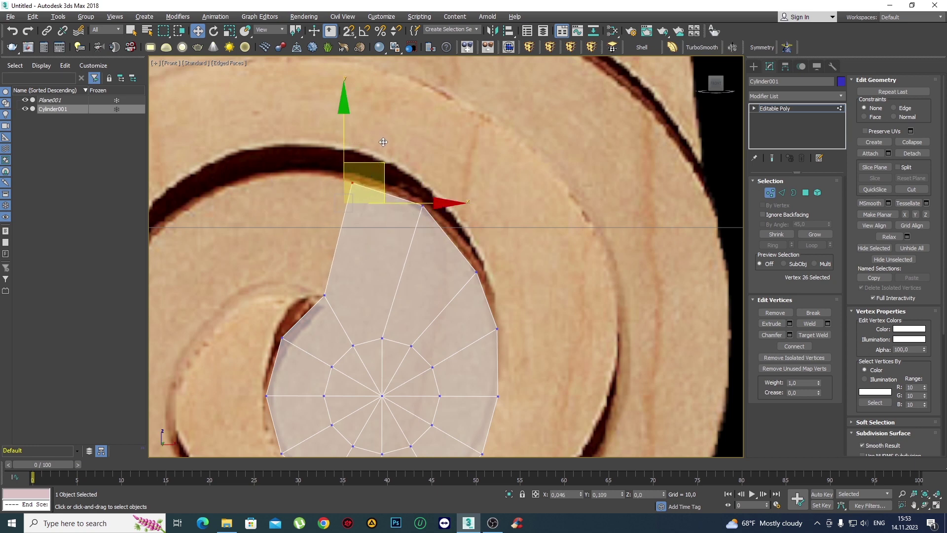
pyautogui.scroll(-5, 353, 197)
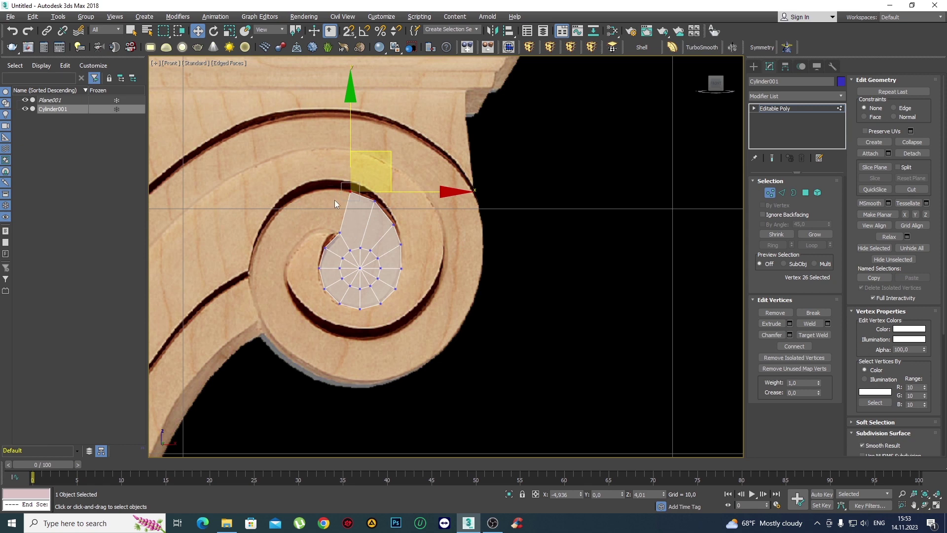
pyautogui.click(375, 200)
pyautogui.scroll(5, 368, 209)
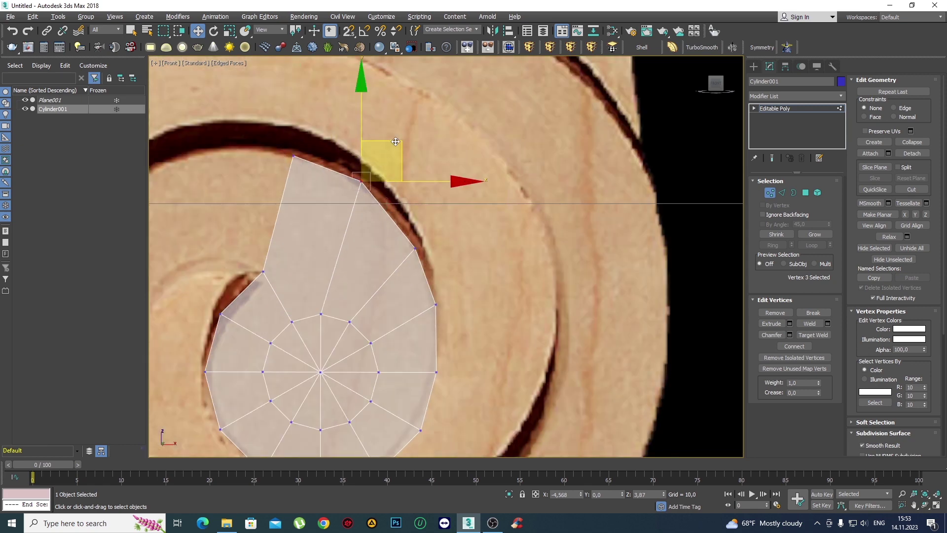
pyautogui.moveTo(395, 142); pyautogui.dragTo(400, 149)
pyautogui.moveTo(480, 255); pyautogui.dragTo(483, 233, button='middle')
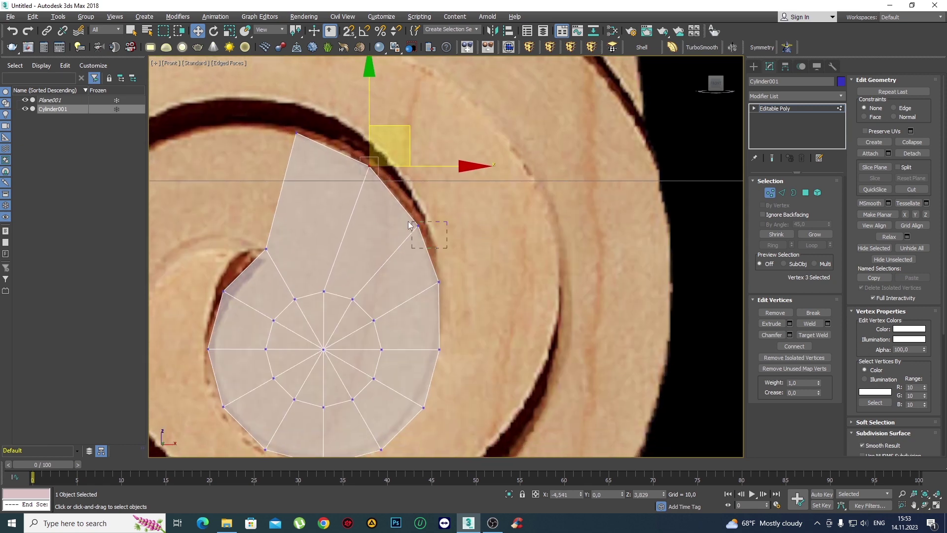
pyautogui.click(418, 225)
pyautogui.moveTo(442, 190); pyautogui.dragTo(436, 180)
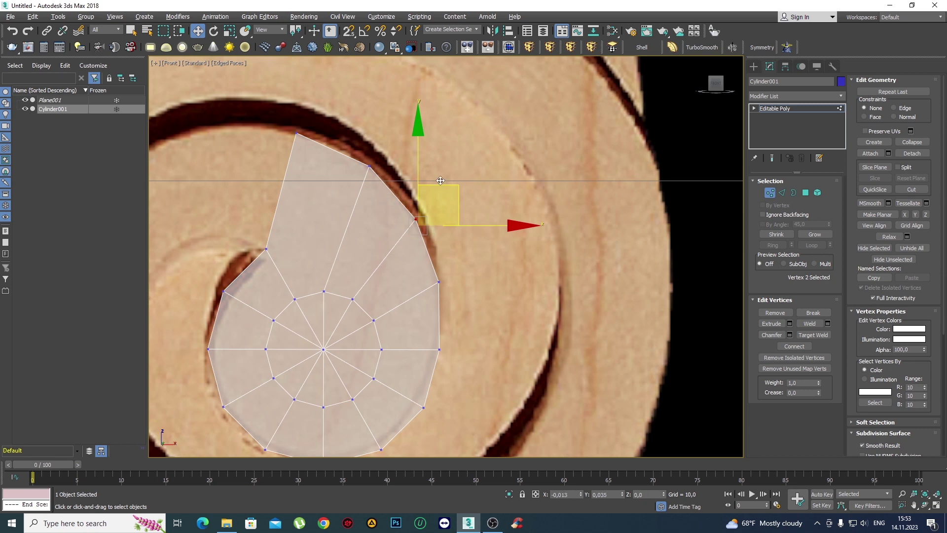
pyautogui.click(475, 285)
# Switch to Edge mode and select the poly's left outer edge.
pyautogui.scroll(-2, 514, 197)
pyautogui.scroll(-2, 522, 233)
pyautogui.scroll(-4, 525, 260)
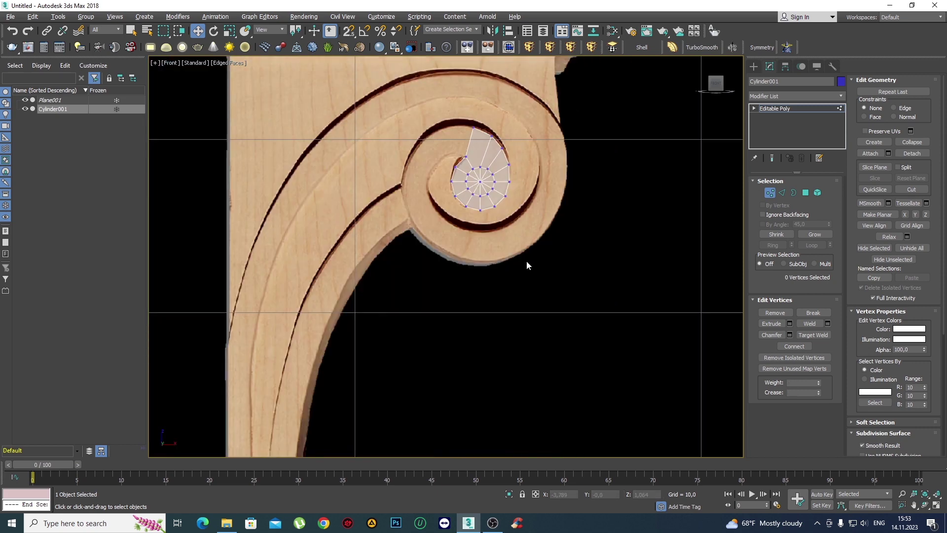
pyautogui.scroll(5, 455, 225)
pyautogui.scroll(2, 467, 188)
pyautogui.press('2')
pyautogui.click(441, 162)
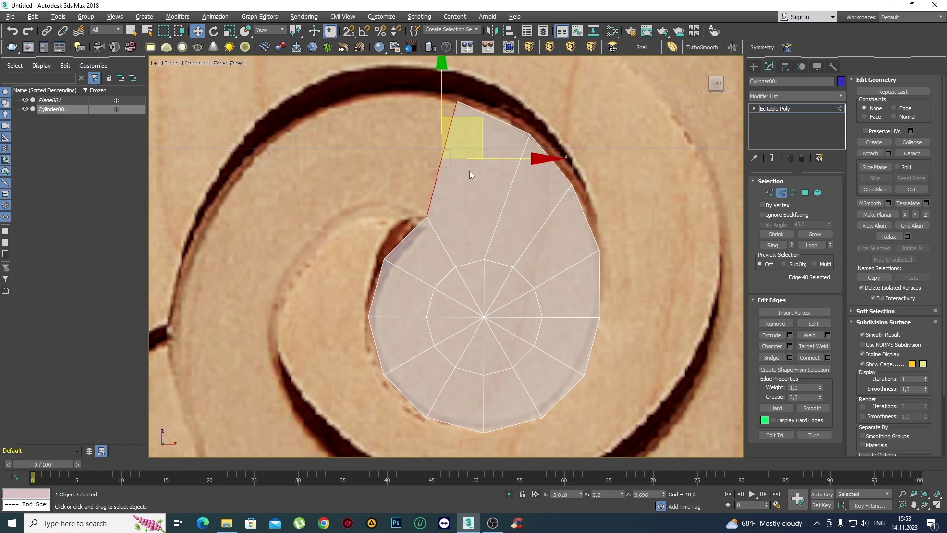
pyautogui.scroll(-2, 477, 176)
# Save the scene to the Desktop as Raleigh Craftsman Corbel.max.
pyautogui.hotkey('ctrl', 's')
pyautogui.click(28, 105)
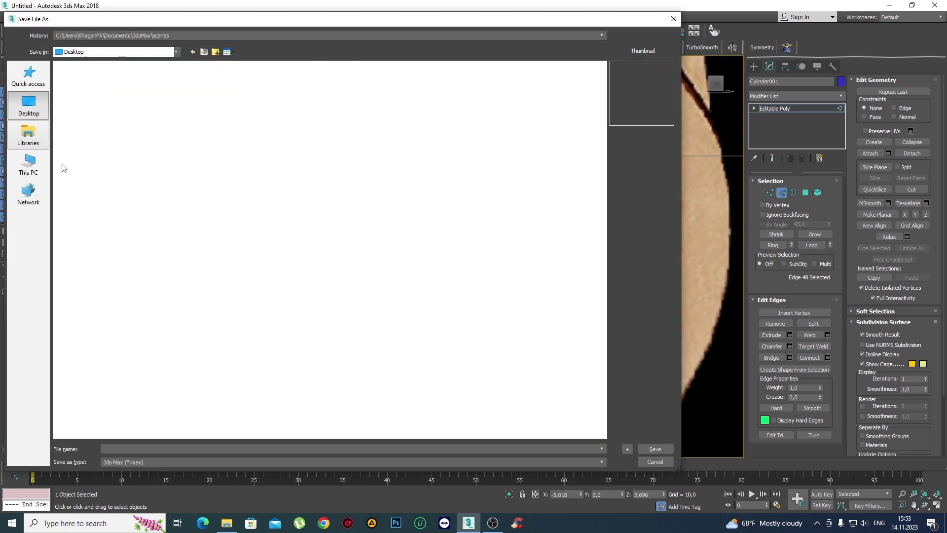
pyautogui.write('Raleigh Craftsman Corbel')
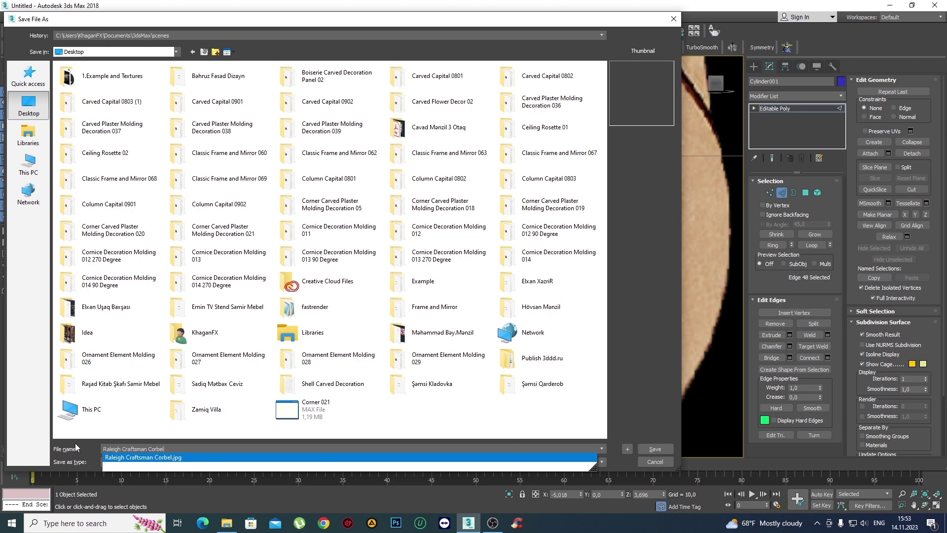
pyautogui.click(665, 449)
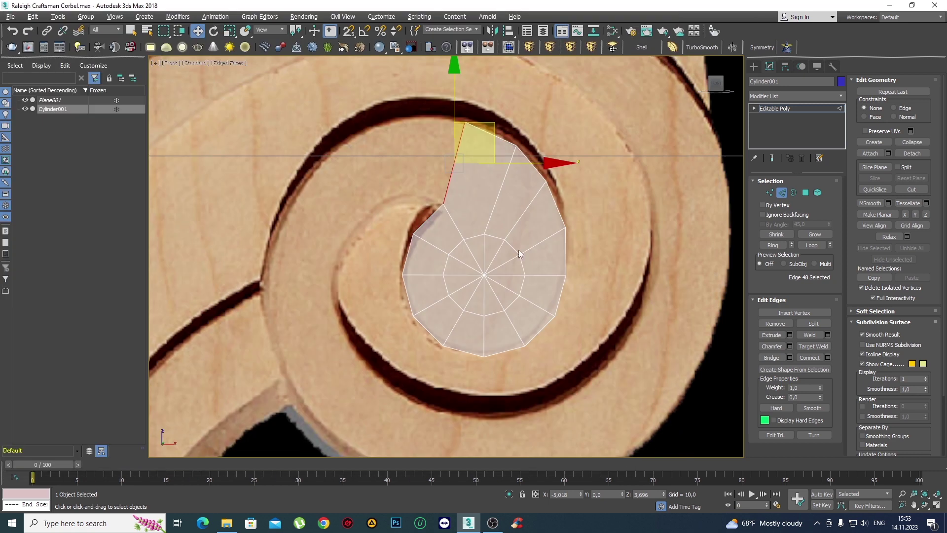
# Extrude the left edge into new polygons and position their new top and lower-left vertices.
pyautogui.keyDown('shift'); pyautogui.moveTo(491, 125); pyautogui.dragTo(440, 119); pyautogui.keyUp('shift')
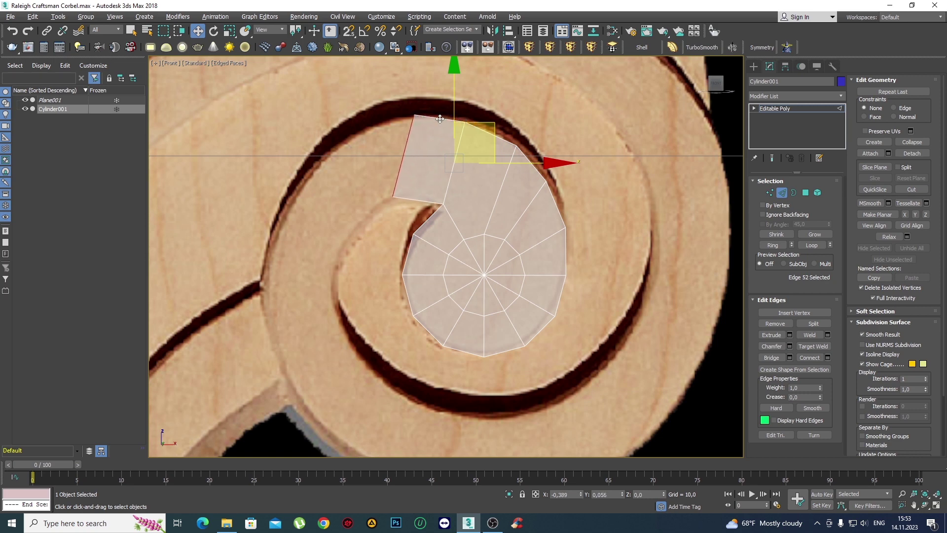
pyautogui.press('1')
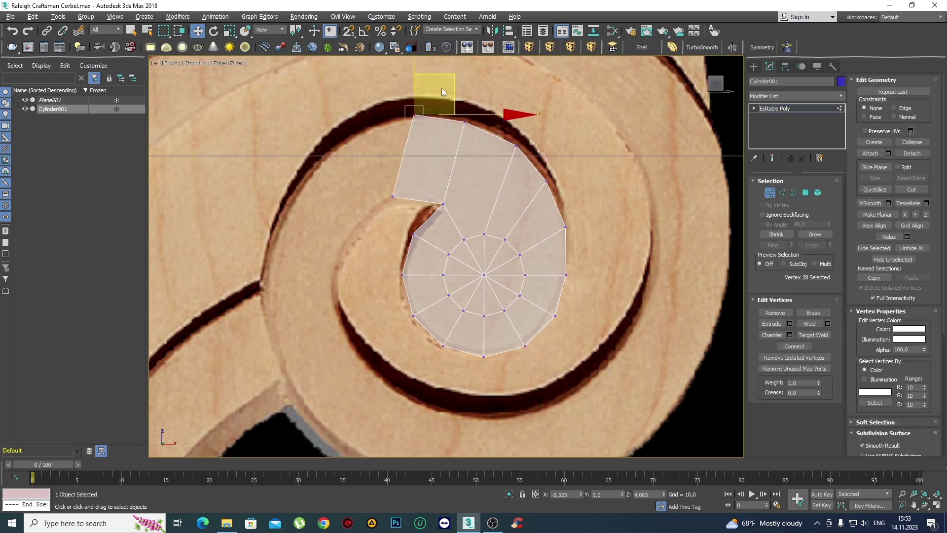
pyautogui.moveTo(444, 76); pyautogui.dragTo(417, 84)
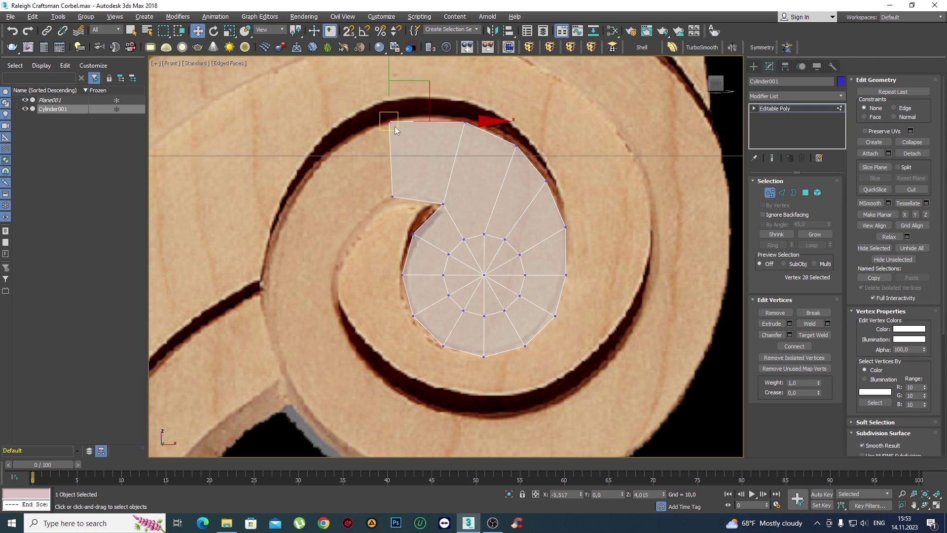
pyautogui.scroll(2, 399, 157)
pyautogui.click(391, 210)
pyautogui.moveTo(419, 172); pyautogui.dragTo(423, 172)
pyautogui.moveTo(449, 137); pyautogui.dragTo(431, 195, button='middle')
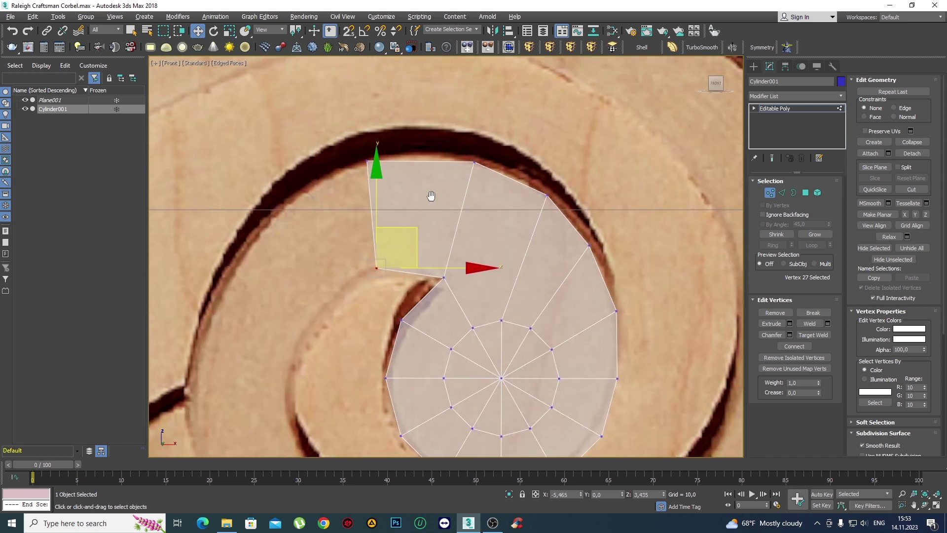
# Shift the new top vertices up-left onto the scroll groove.
pyautogui.click(474, 161)
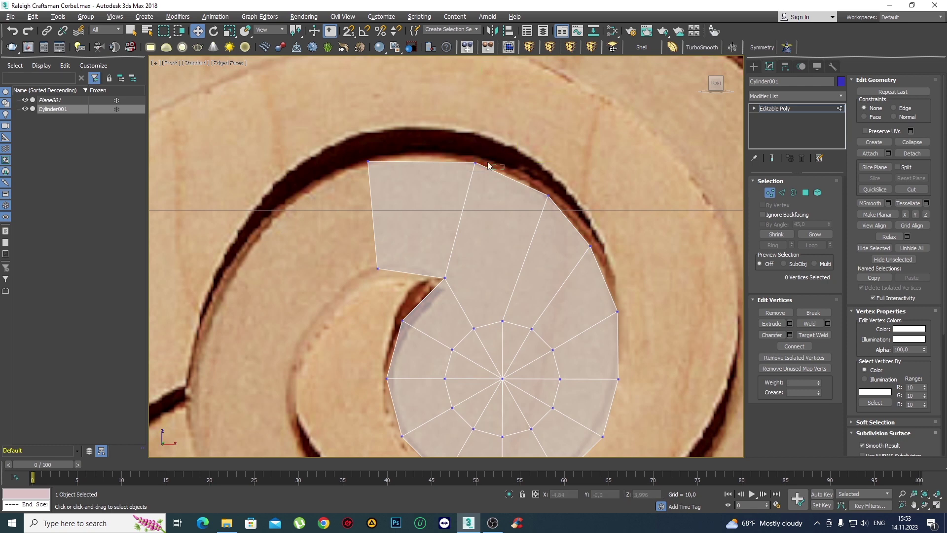
pyautogui.moveTo(498, 125); pyautogui.dragTo(490, 124)
pyautogui.click(548, 196)
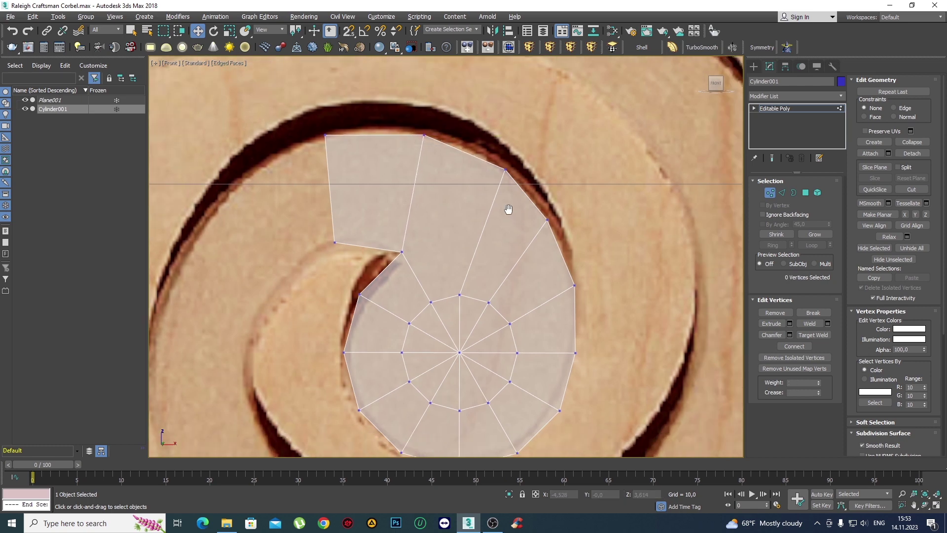
pyautogui.moveTo(556, 166); pyautogui.dragTo(496, 130, button='middle')
pyautogui.moveTo(523, 123); pyautogui.dragTo(518, 119)
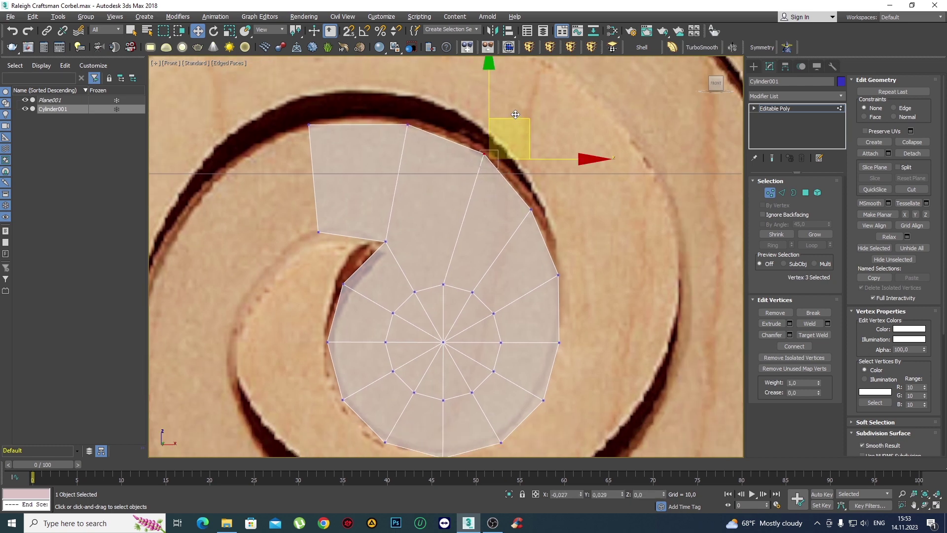
pyautogui.click(531, 209)
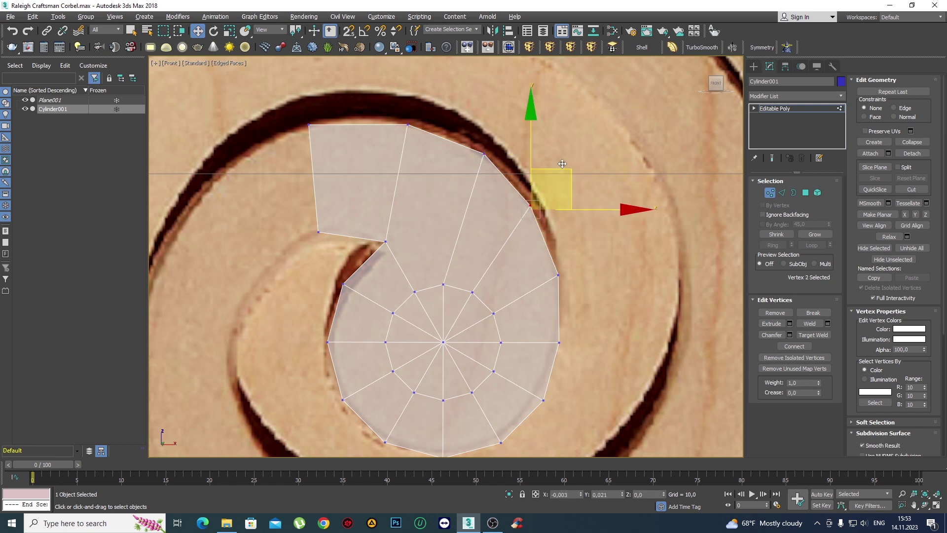
pyautogui.click(590, 276)
# Extend the top quad's left edge into another quad heading down-left.
pyautogui.scroll(-3, 583, 245)
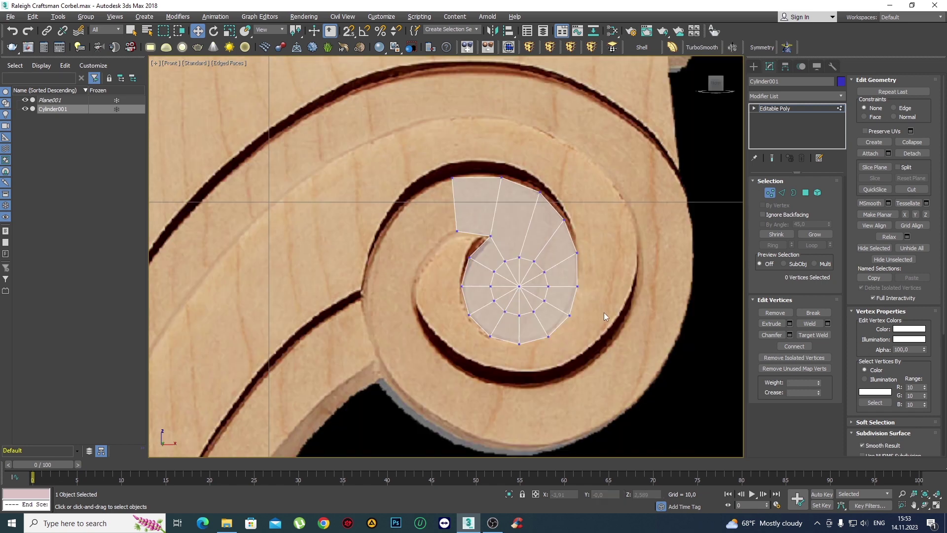
pyautogui.scroll(3, 604, 312)
pyautogui.click(554, 260)
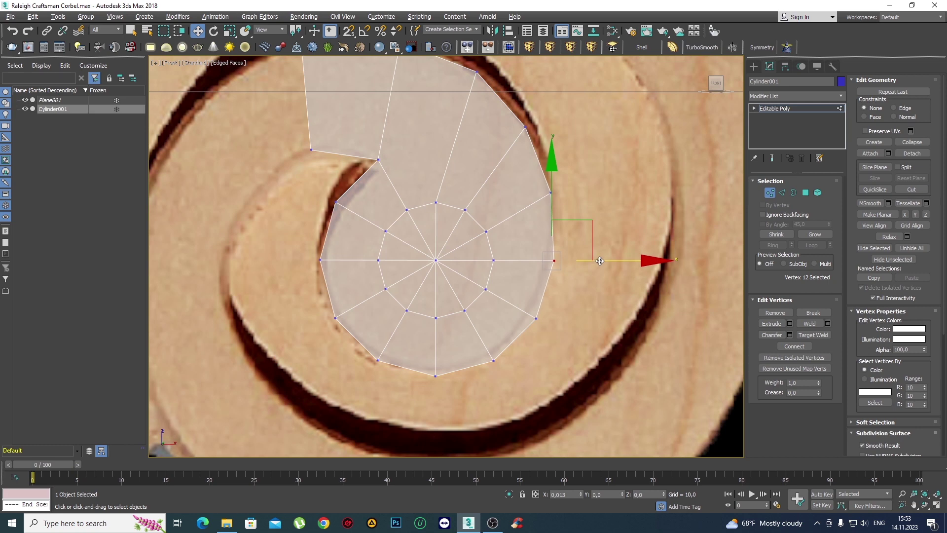
pyautogui.click(595, 303)
pyautogui.scroll(-4, 567, 262)
pyautogui.scroll(3, 560, 238)
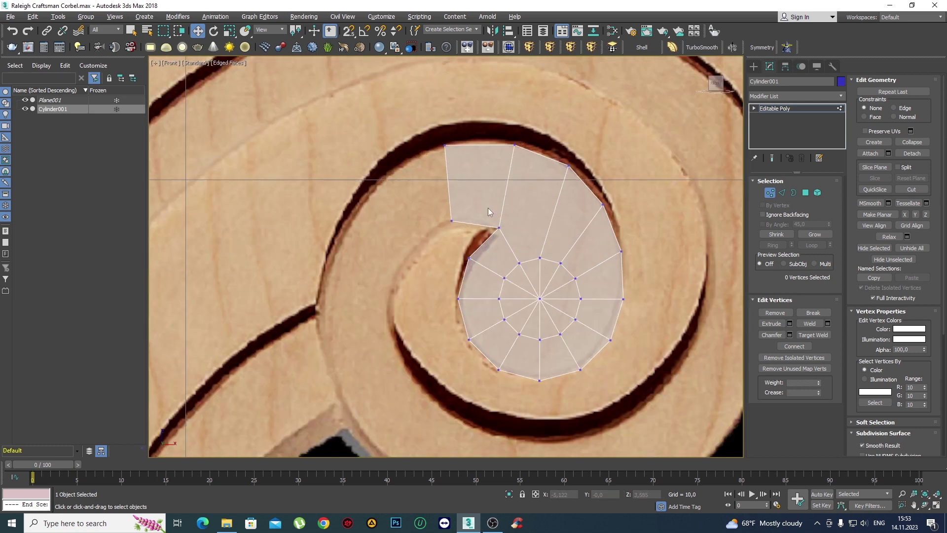
pyautogui.press('2')
pyautogui.click(473, 209)
pyautogui.keyDown('shift'); pyautogui.moveTo(484, 143); pyautogui.dragTo(446, 170); pyautogui.keyUp('shift')
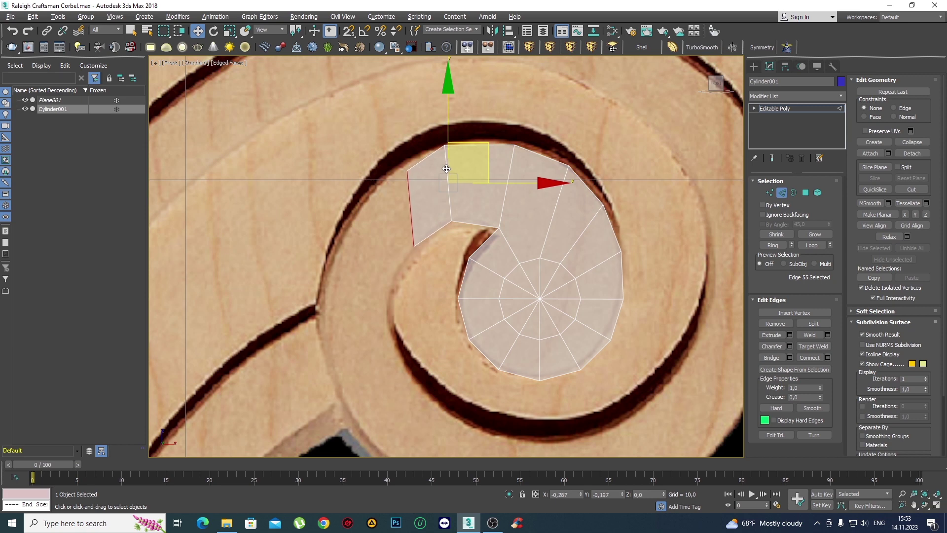
# Move the new quad's upper-left corner and two top vertices along the groove.
pyautogui.press('1')
pyautogui.click(408, 171)
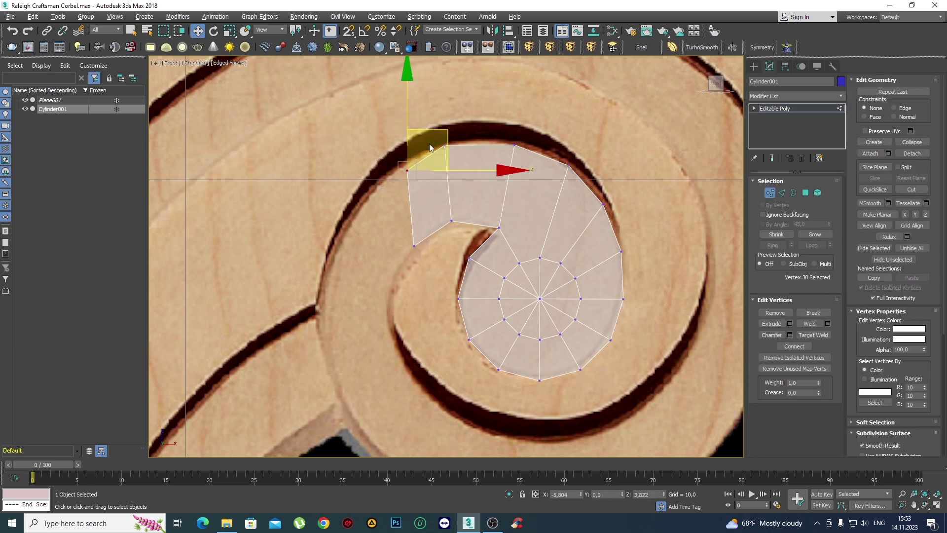
pyautogui.moveTo(439, 130); pyautogui.dragTo(400, 154)
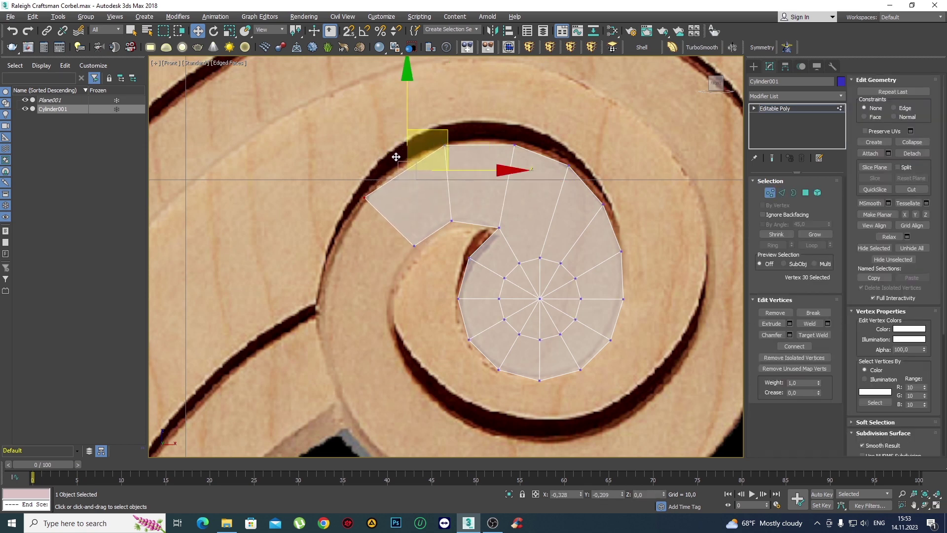
pyautogui.click(451, 134)
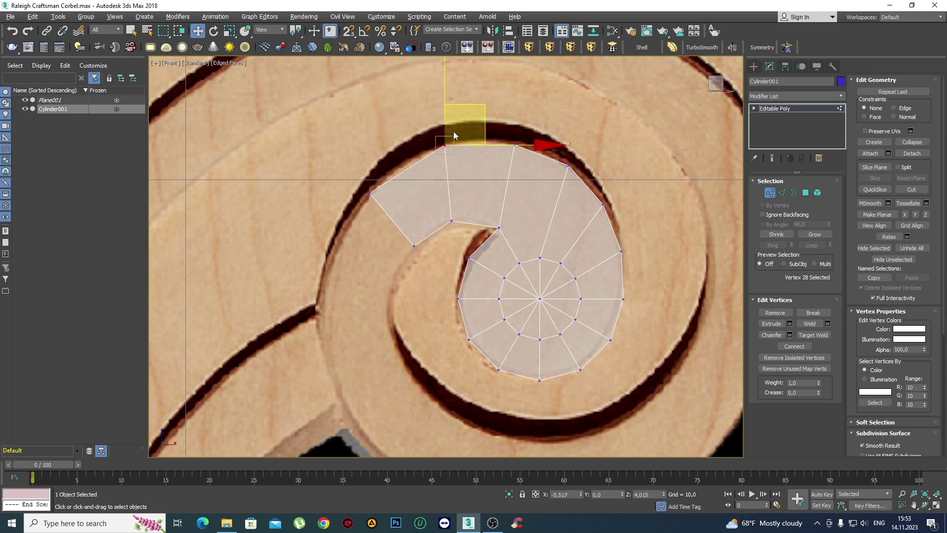
pyautogui.moveTo(486, 106); pyautogui.dragTo(481, 108)
pyautogui.click(514, 145)
pyautogui.moveTo(548, 108); pyautogui.dragTo(553, 114)
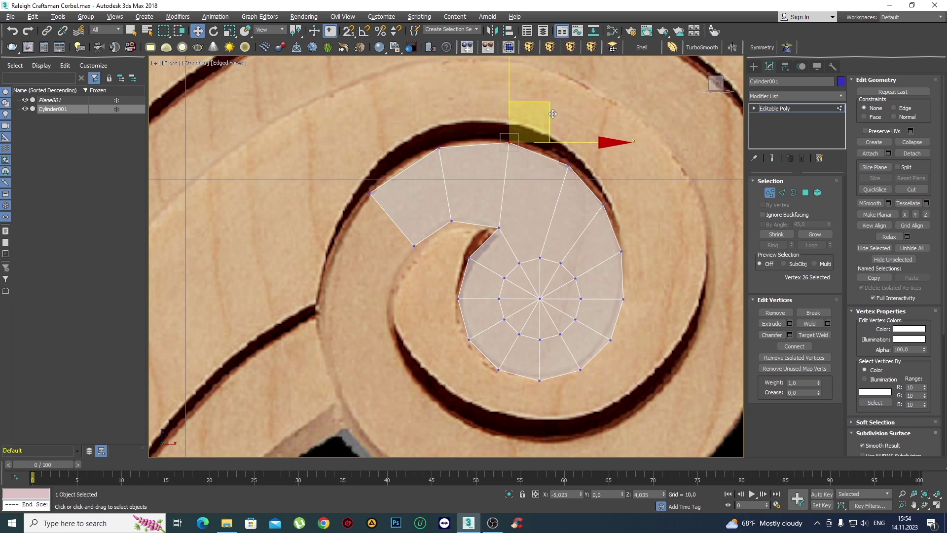
pyautogui.scroll(2, 553, 114)
pyautogui.click(443, 217)
# Fit the inner-bend vertex and lower and upper inner corners onto the groove edge.
pyautogui.click(516, 267)
pyautogui.moveTo(516, 268); pyautogui.dragTo(500, 231, button='middle')
pyautogui.click(434, 182)
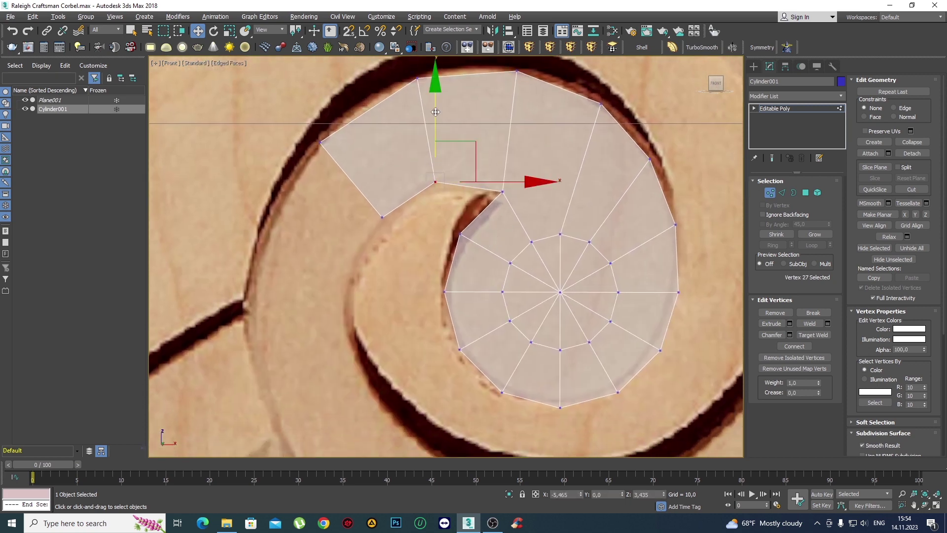
pyautogui.moveTo(436, 113); pyautogui.dragTo(436, 118)
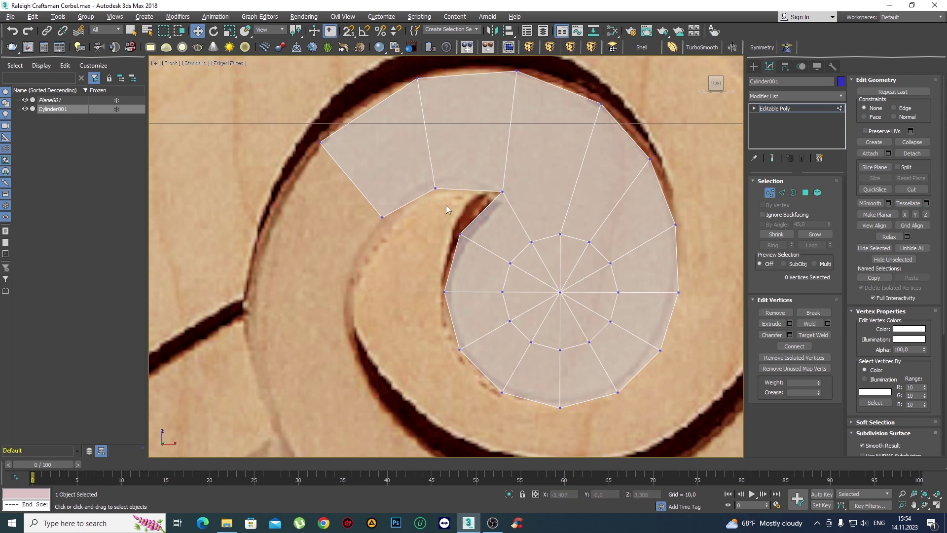
pyautogui.moveTo(476, 150); pyautogui.dragTo(482, 148)
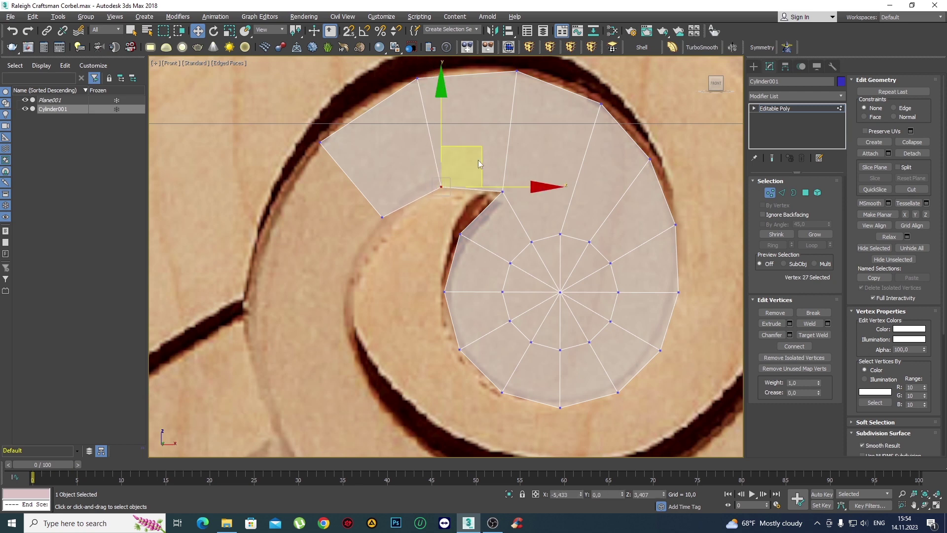
pyautogui.click(415, 239)
pyautogui.moveTo(312, 190); pyautogui.dragTo(313, 191)
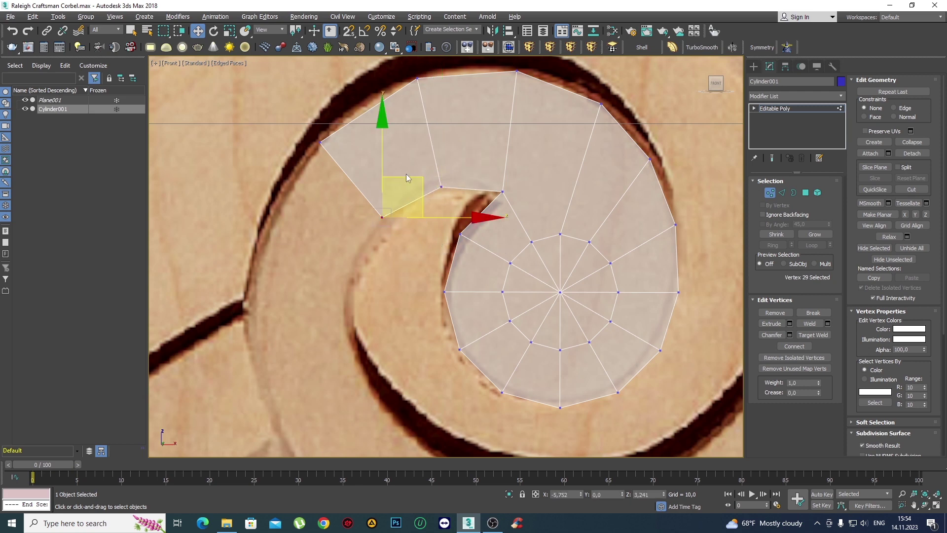
pyautogui.moveTo(409, 179); pyautogui.dragTo(421, 175)
pyautogui.click(459, 214)
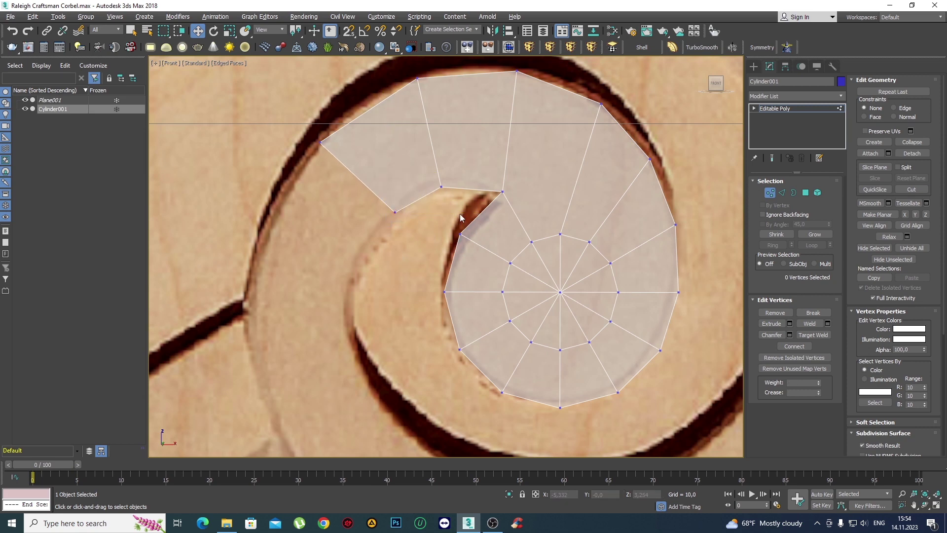
pyautogui.click(441, 186)
pyautogui.moveTo(483, 154); pyautogui.dragTo(488, 153)
# Pull the strip's lower inner corner down-left and select its upper inner vertex.
pyautogui.click(417, 224)
pyautogui.scroll(-3, 416, 224)
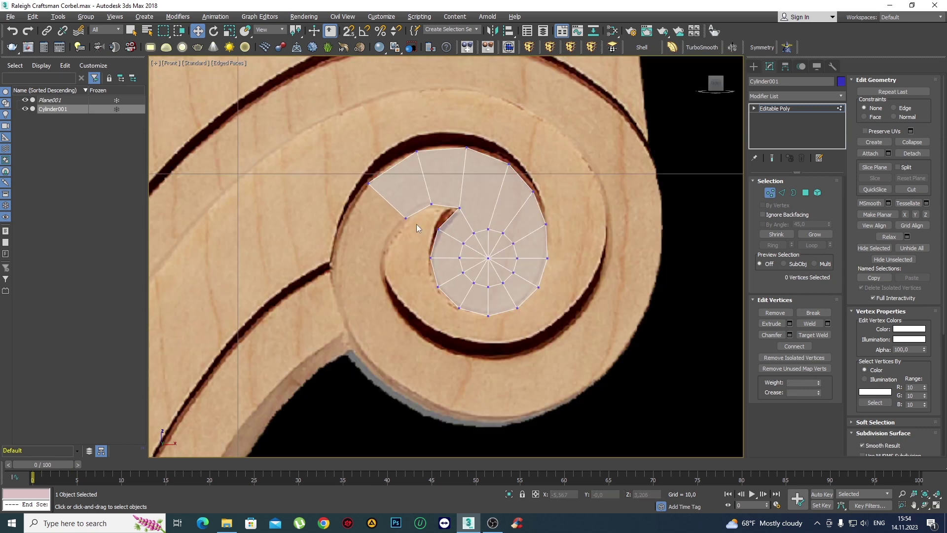
pyautogui.scroll(2, 424, 241)
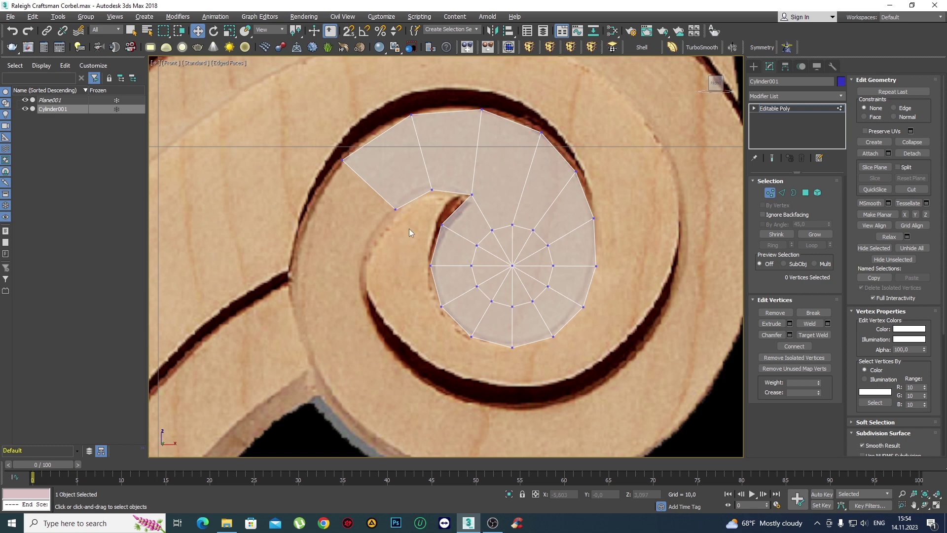
pyautogui.scroll(2, 436, 223)
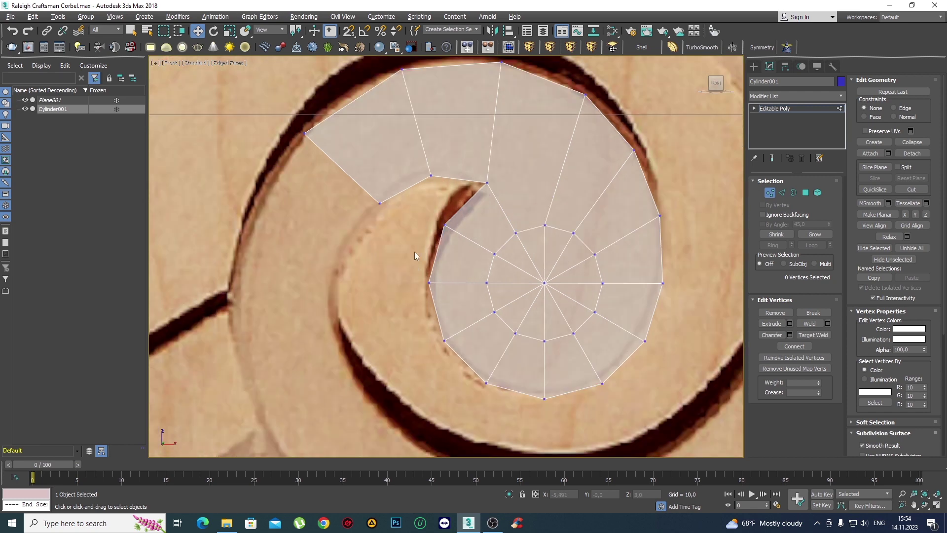
pyautogui.moveTo(416, 262); pyautogui.dragTo(418, 263, button='middle')
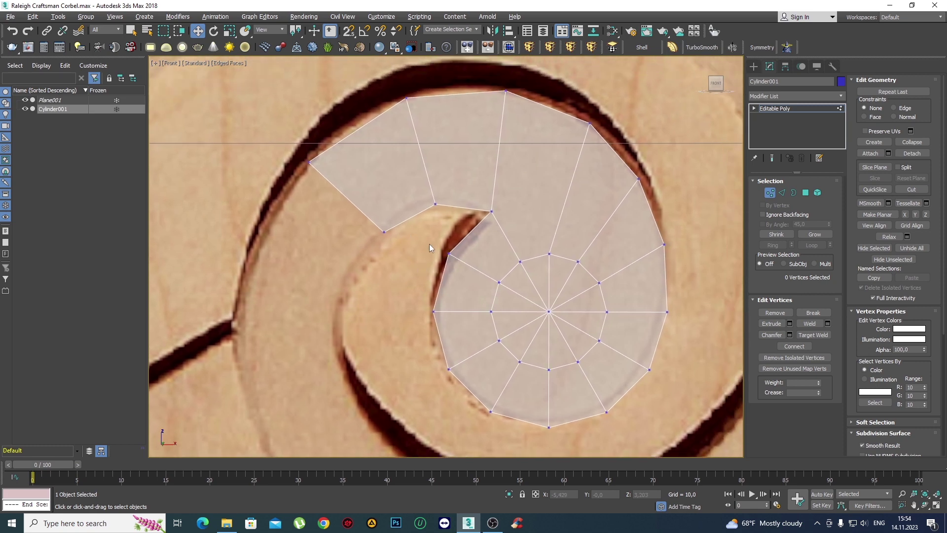
pyautogui.moveTo(362, 231)
pyautogui.mouseDown()
pyautogui.moveTo(381, 236)
pyautogui.moveTo(396, 219)
pyautogui.mouseUp()
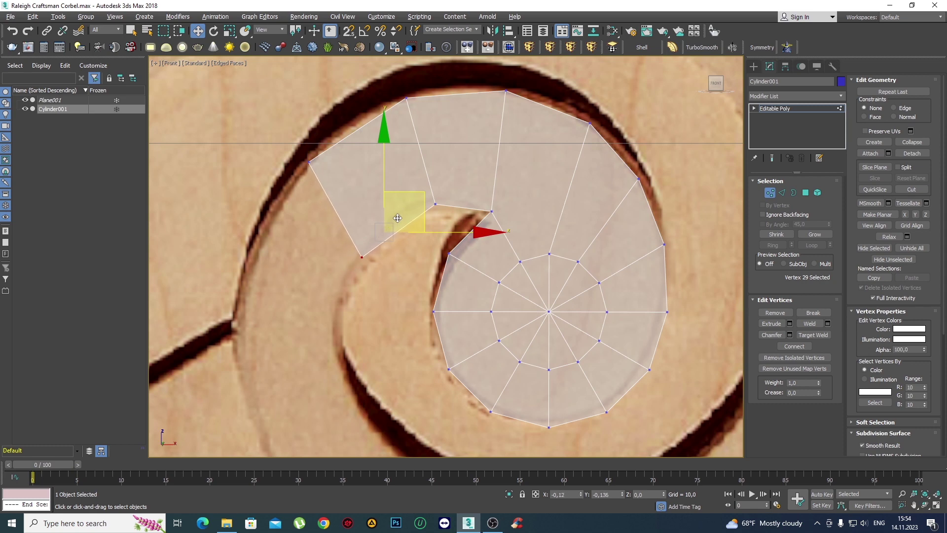
pyautogui.moveTo(452, 208)
pyautogui.mouseDown()
pyautogui.moveTo(404, 189)
pyautogui.moveTo(420, 169)
pyautogui.mouseUp()
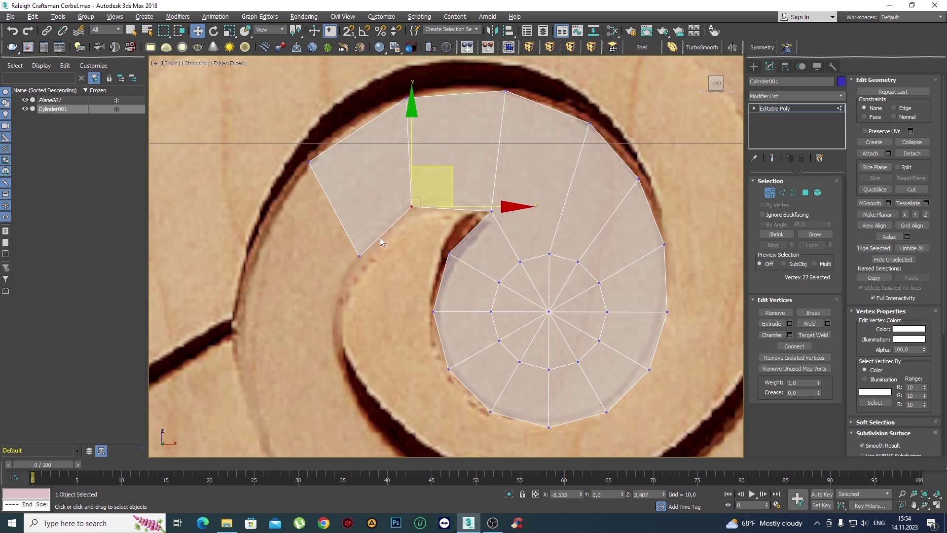
# Move the top outer vertices left and up onto the outer groove.
pyautogui.moveTo(434, 117); pyautogui.dragTo(450, 181, button='middle')
pyautogui.moveTo(372, 112); pyautogui.dragTo(444, 172)
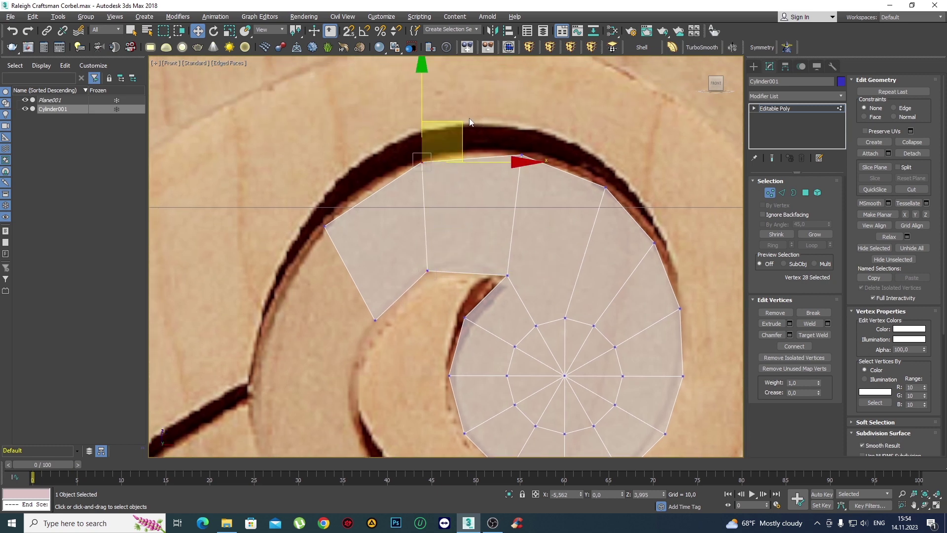
pyautogui.moveTo(460, 123); pyautogui.dragTo(445, 126)
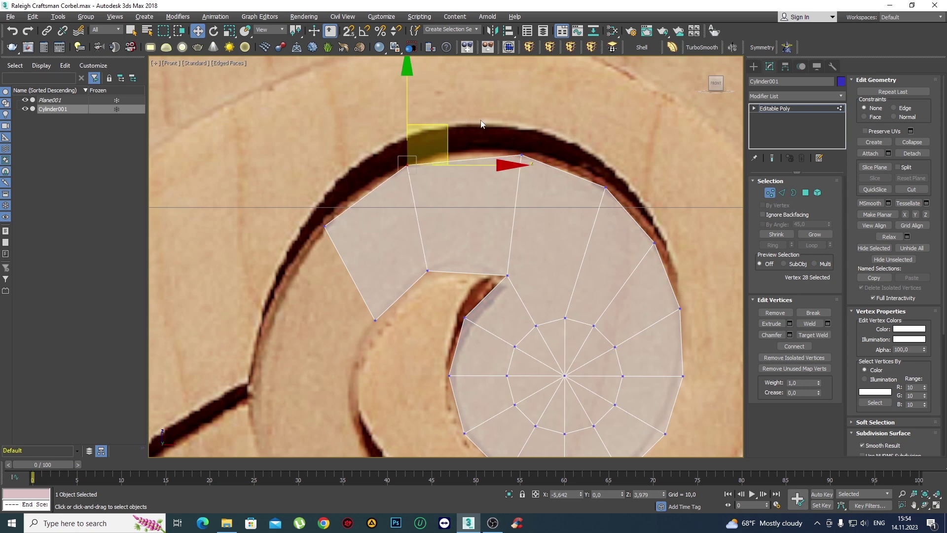
pyautogui.click(521, 155)
pyautogui.moveTo(565, 114); pyautogui.dragTo(557, 112)
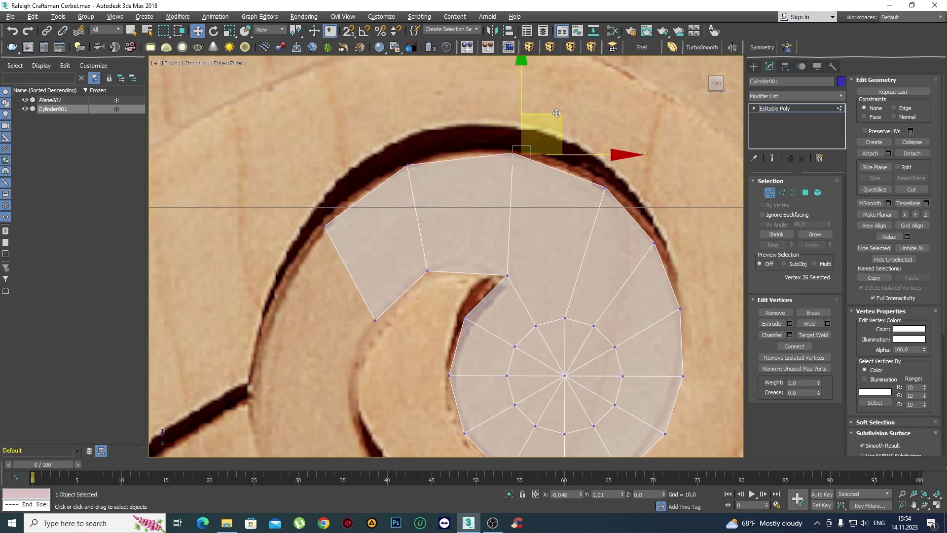
pyautogui.moveTo(576, 224); pyautogui.dragTo(522, 201, button='middle')
pyautogui.click(550, 165)
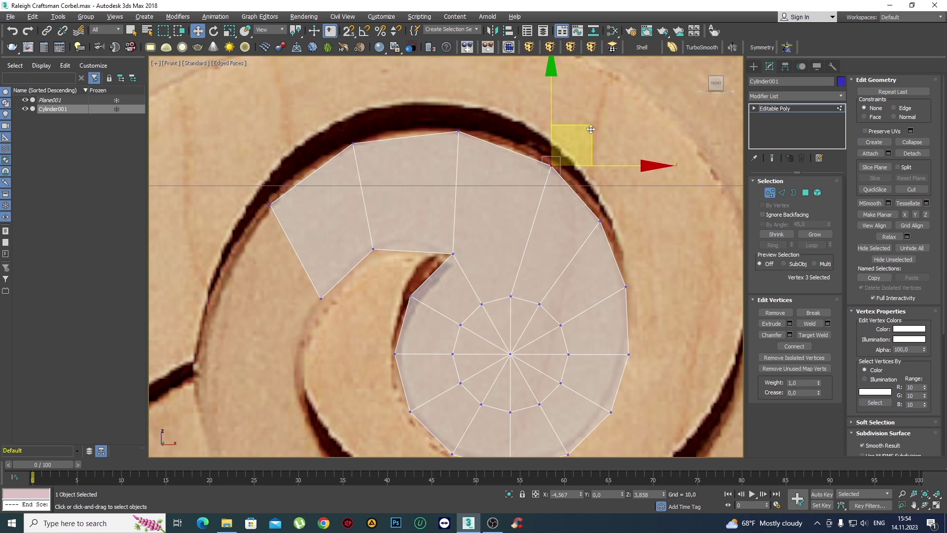
pyautogui.moveTo(591, 129); pyautogui.dragTo(586, 125)
# Fit the strip's outer end vertex and the arc's top vertex onto the groove.
pyautogui.click(378, 218)
pyautogui.moveTo(377, 218); pyautogui.dragTo(464, 172, button='middle')
pyautogui.click(356, 158)
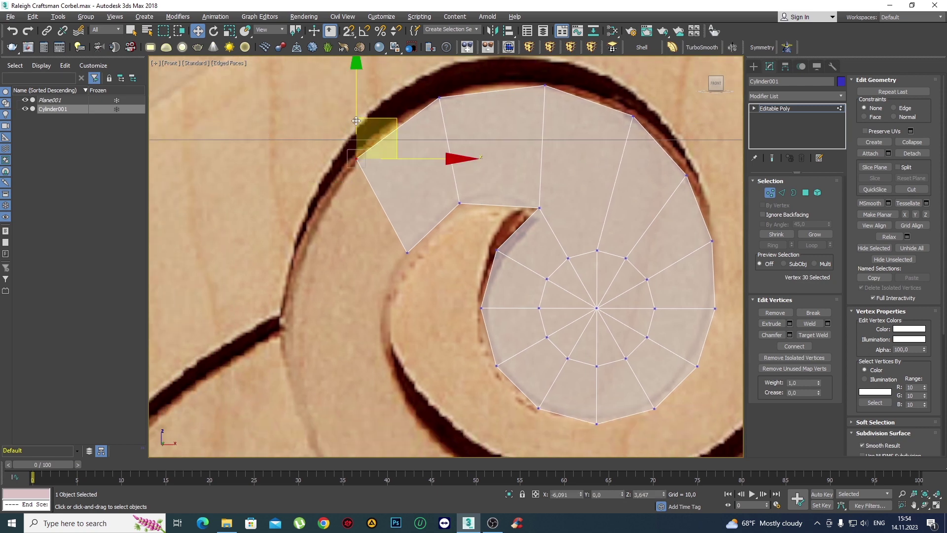
pyautogui.moveTo(383, 116); pyautogui.dragTo(351, 160)
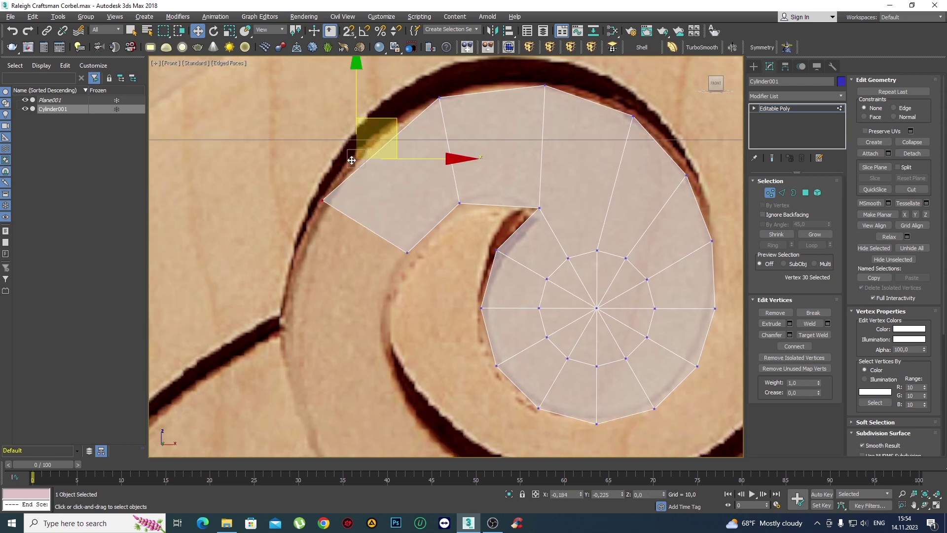
pyautogui.click(478, 138)
pyautogui.click(439, 97)
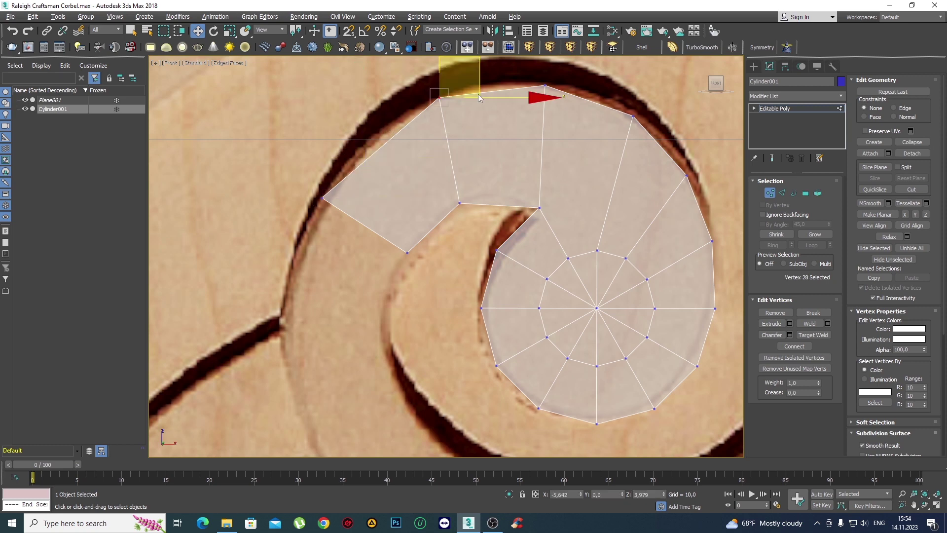
pyautogui.moveTo(486, 68); pyautogui.dragTo(480, 120, button='middle')
pyautogui.moveTo(474, 114); pyautogui.dragTo(466, 118)
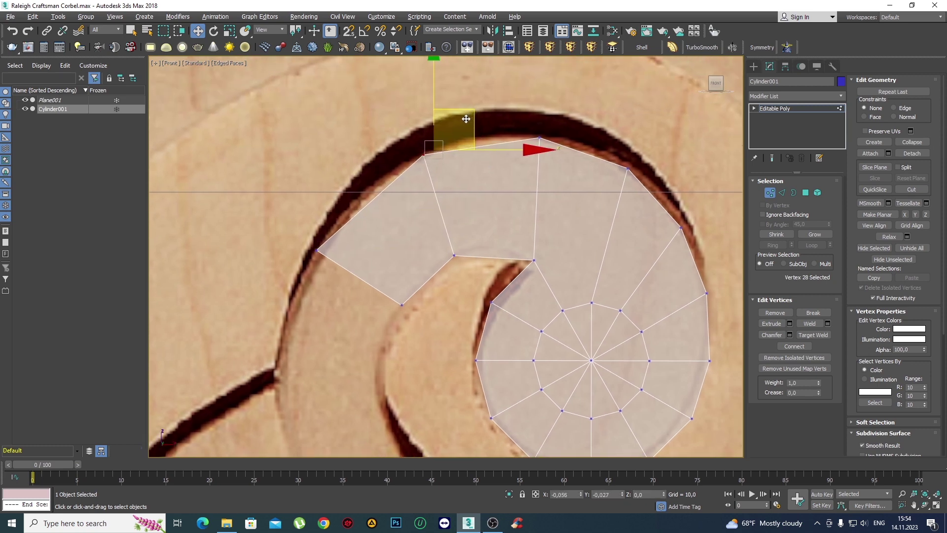
pyautogui.click(520, 196)
pyautogui.moveTo(520, 197); pyautogui.dragTo(497, 217, button='middle')
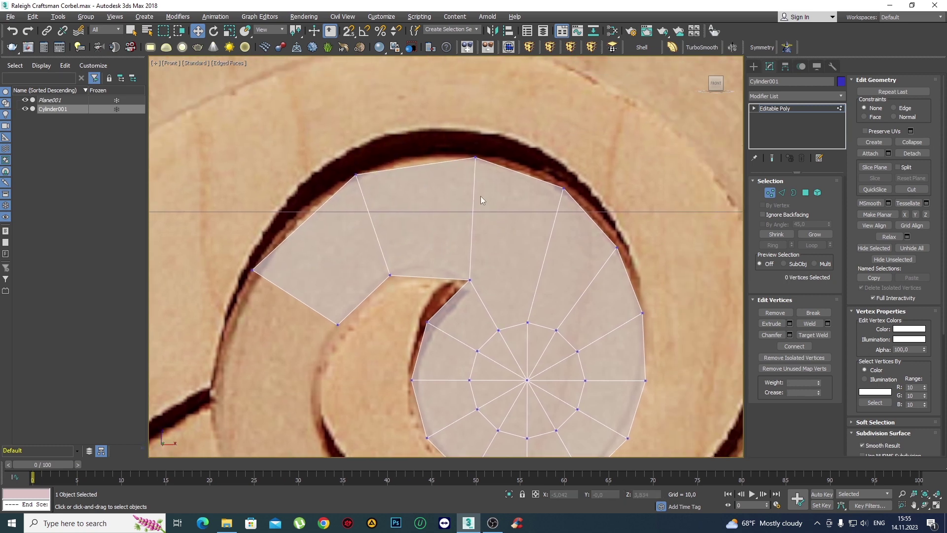
pyautogui.click(475, 158)
pyautogui.moveTo(520, 159); pyautogui.dragTo(517, 159)
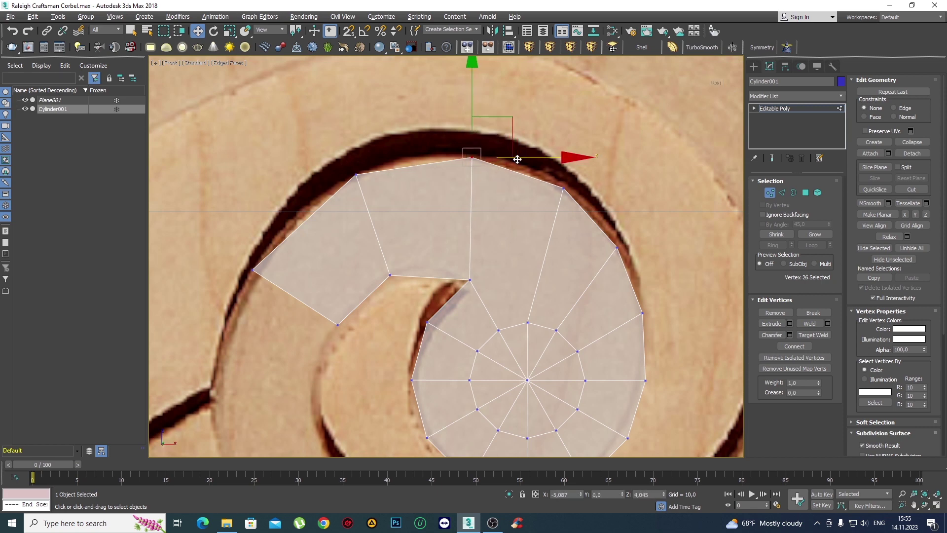
# Switch to Edge mode and select the strip's open end edge.
pyautogui.scroll(-3, 502, 209)
pyautogui.scroll(2, 502, 209)
pyautogui.press('2')
pyautogui.click(375, 172)
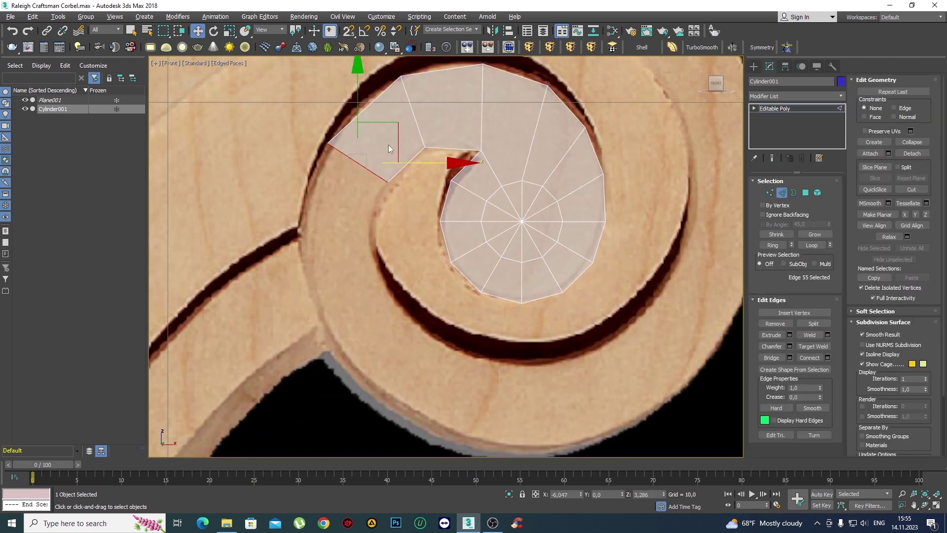
# Extrude a new strip polygon down-left and fit its outer and inner corners to the groove.
pyautogui.keyDown('shift'); pyautogui.moveTo(394, 125); pyautogui.dragTo(383, 156); pyautogui.keyUp('shift')
pyautogui.moveTo(379, 170); pyautogui.dragTo(378, 185)
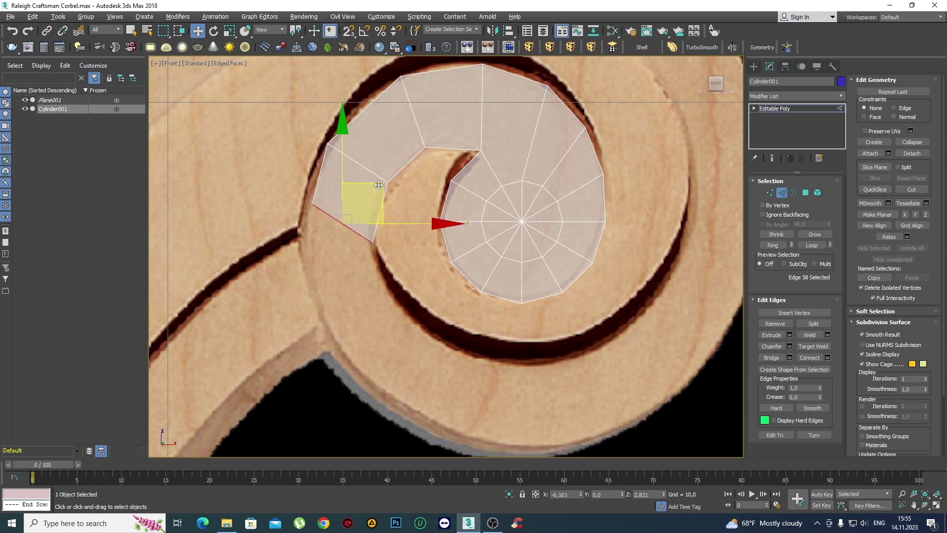
pyautogui.scroll(2, 427, 214)
pyautogui.press('1')
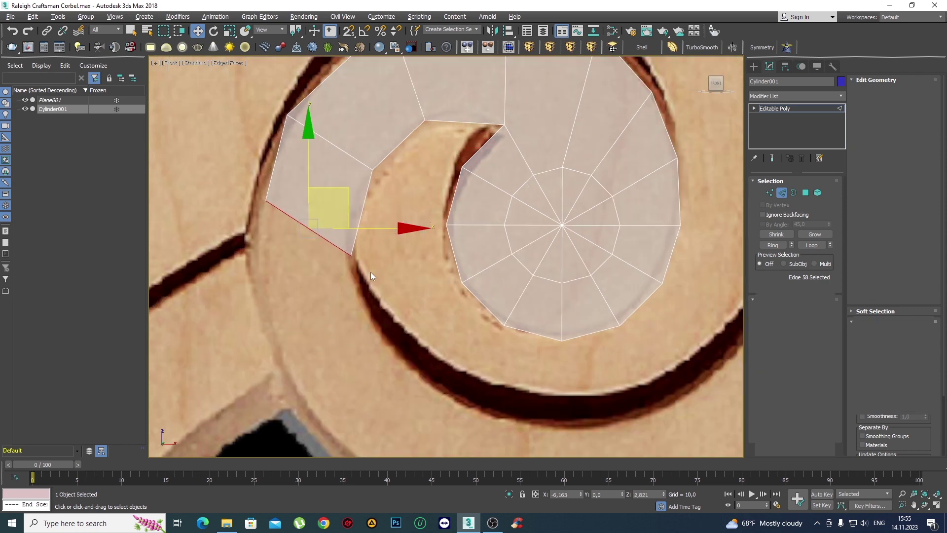
pyautogui.moveTo(377, 284); pyautogui.dragTo(347, 251)
pyautogui.moveTo(377, 214); pyautogui.dragTo(377, 229)
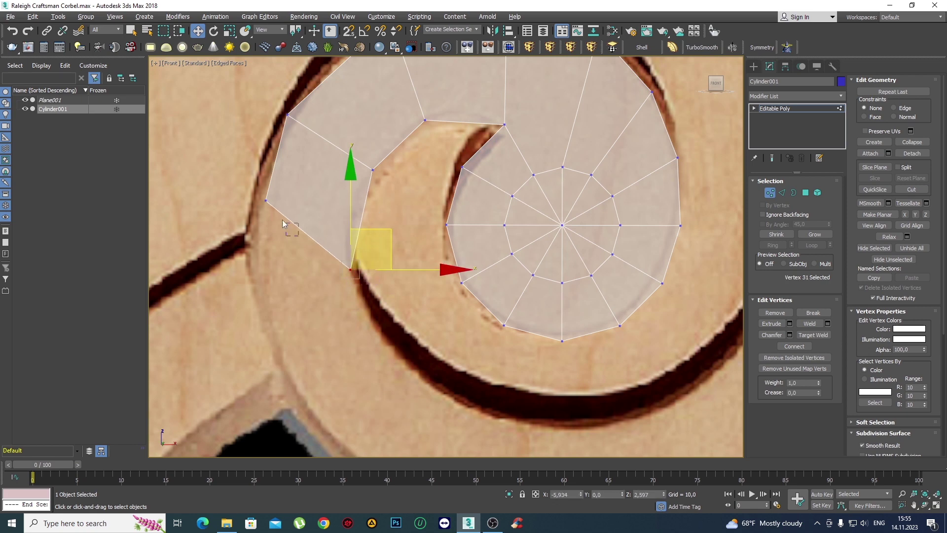
pyautogui.click(266, 201)
pyautogui.moveTo(289, 164); pyautogui.dragTo(272, 235)
pyautogui.click(302, 188)
# Nudge the strip's outer vertex and the arc-top vertices onto the groove outline.
pyautogui.scroll(-5, 307, 183)
pyautogui.scroll(2, 308, 186)
pyautogui.scroll(2, 330, 177)
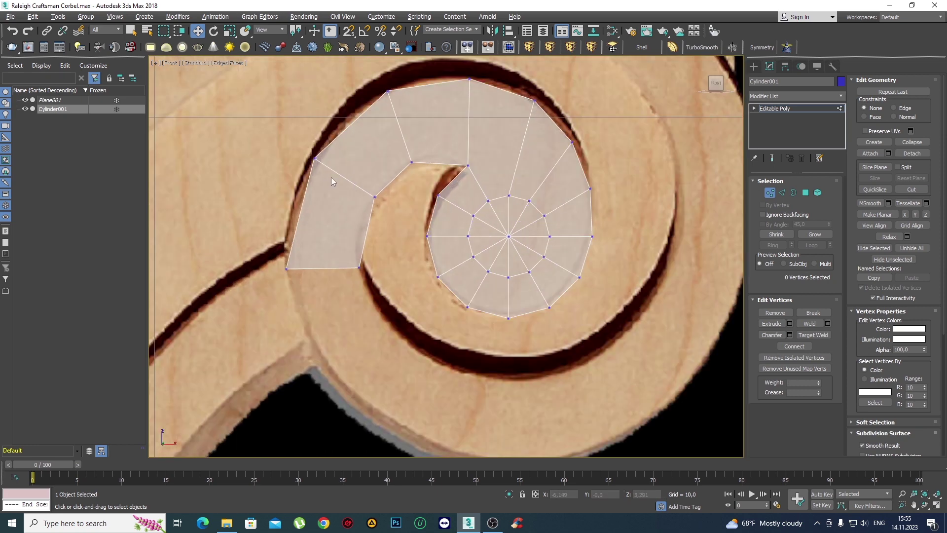
pyautogui.click(315, 159)
pyautogui.moveTo(351, 118); pyautogui.dragTo(349, 123)
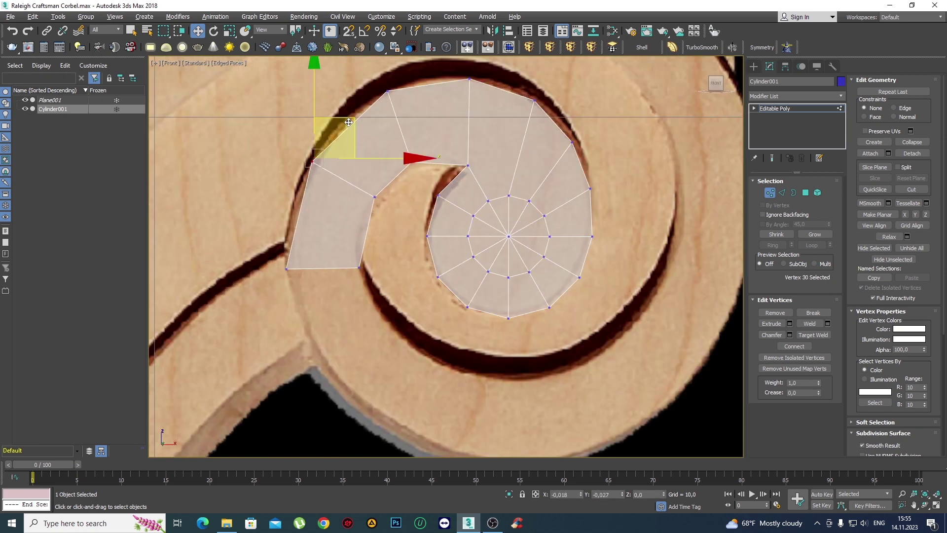
pyautogui.click(388, 90)
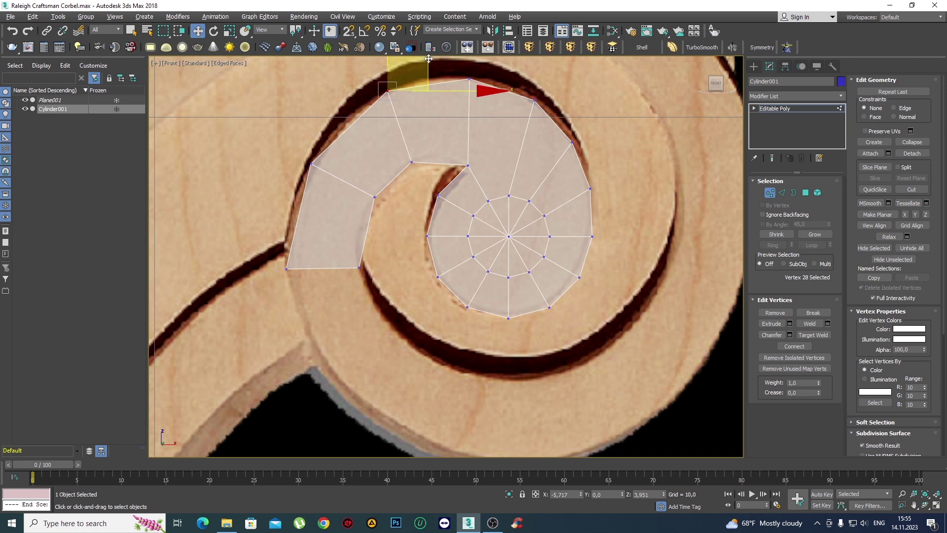
pyautogui.click(411, 162)
pyautogui.moveTo(405, 251); pyautogui.dragTo(409, 242, button='middle')
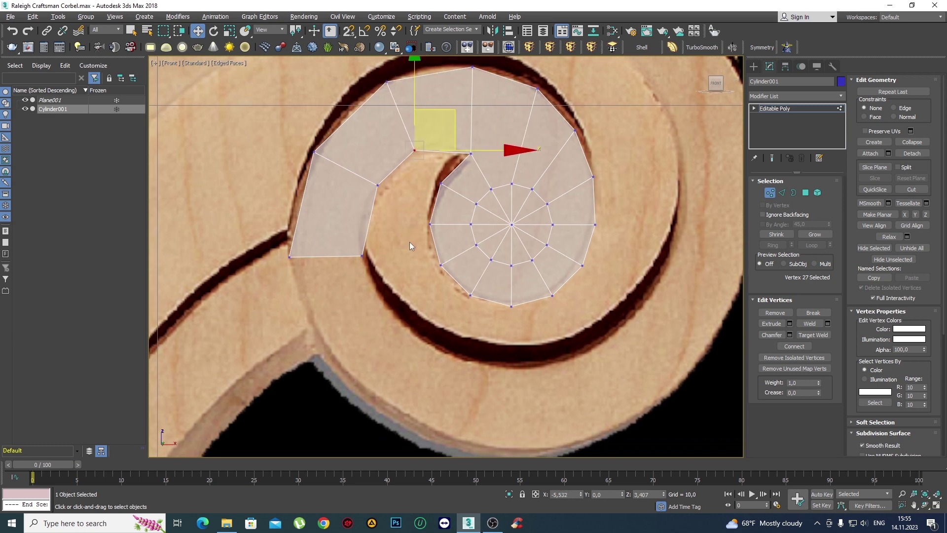
pyautogui.click(409, 241)
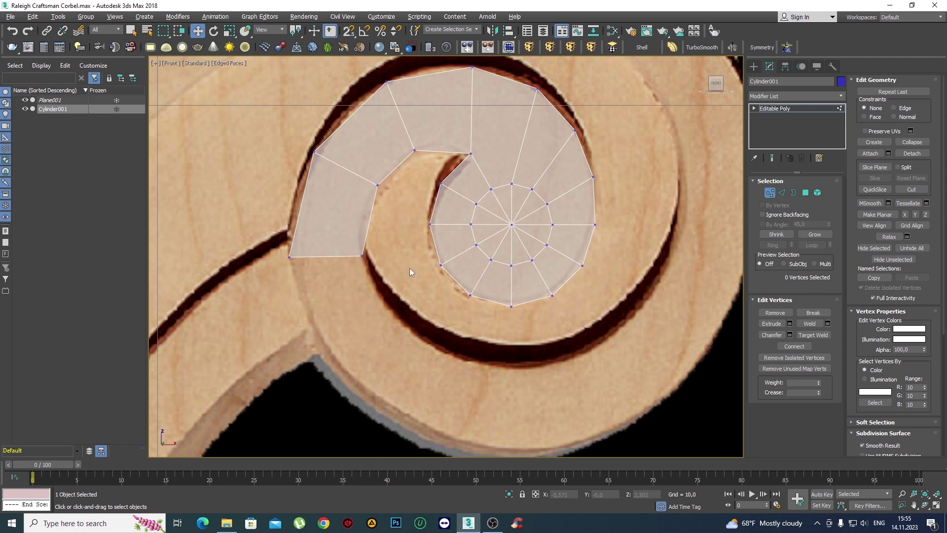
# Extrude another polygon from the strip's open end edge further along the scroll.
pyautogui.scroll(-2, 409, 268)
pyautogui.press('2')
pyautogui.click(368, 237)
pyautogui.scroll(-2, 381, 226)
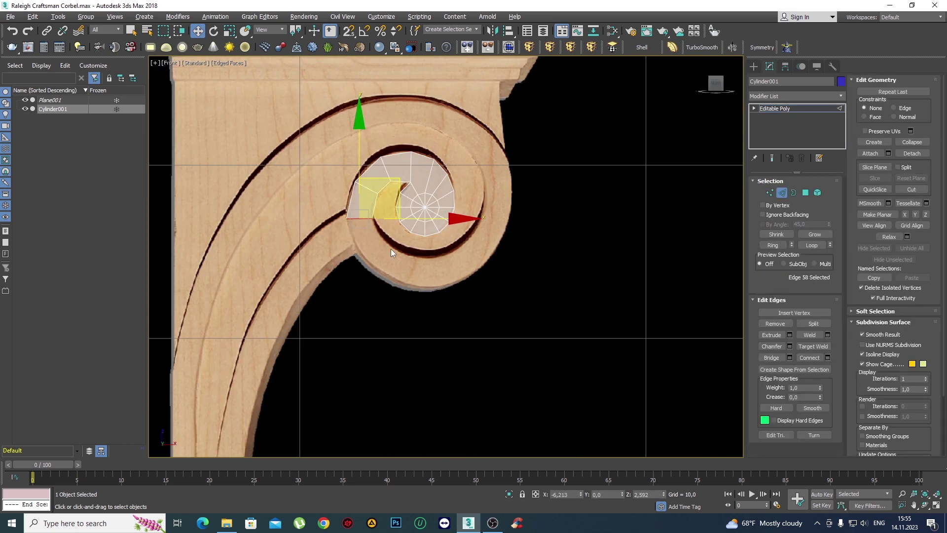
pyautogui.scroll(2, 392, 224)
pyautogui.scroll(1, 419, 214)
pyautogui.scroll(2, 377, 201)
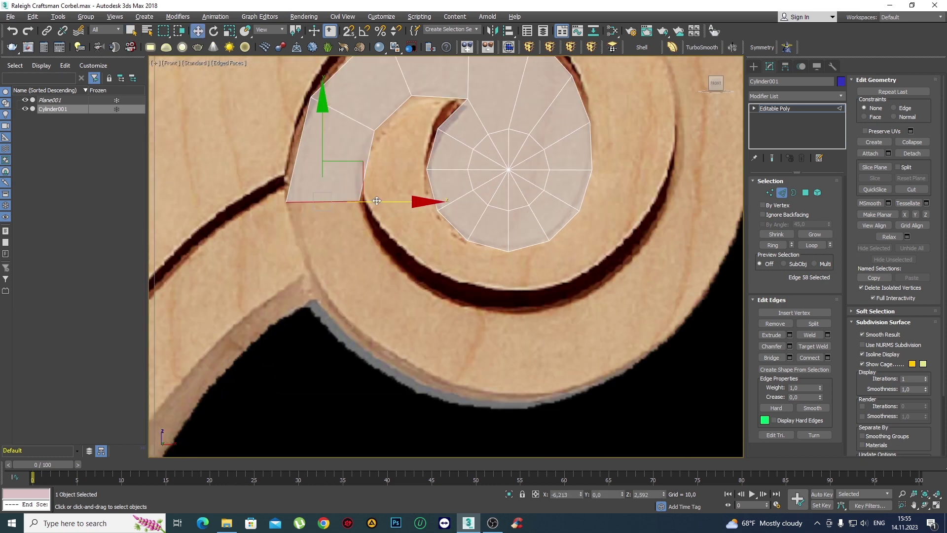
pyautogui.scroll(1, 377, 201)
pyautogui.scroll(1, 370, 223)
pyautogui.keyDown('shift'); pyautogui.moveTo(380, 266); pyautogui.dragTo(406, 302); pyautogui.keyUp('shift')
pyautogui.moveTo(395, 338); pyautogui.dragTo(391, 257, button='middle')
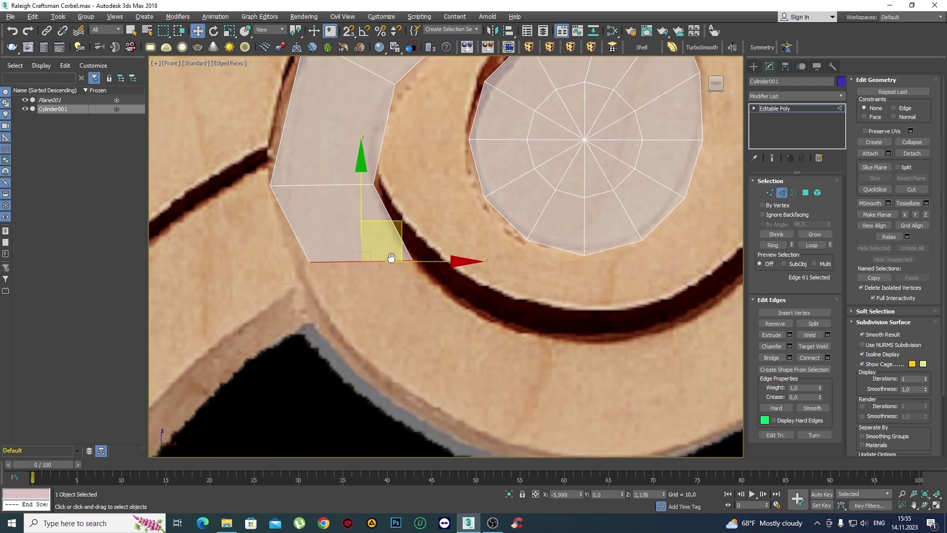
# Fit the new polygon's corner and outer-edge vertices to the scroll outline.
pyautogui.press('1')
pyautogui.moveTo(343, 231); pyautogui.dragTo(365, 291)
pyautogui.click(378, 280)
pyautogui.scroll(-2, 377, 279)
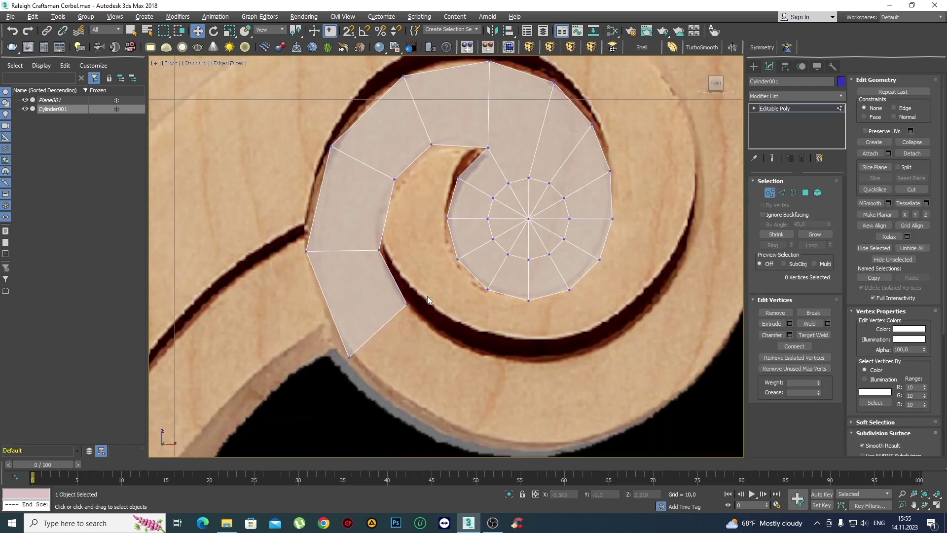
pyautogui.click(379, 250)
pyautogui.moveTo(407, 214)
pyautogui.mouseDown()
pyautogui.moveTo(412, 188)
pyautogui.moveTo(362, 164)
pyautogui.mouseUp()
pyautogui.scroll(2, 393, 162)
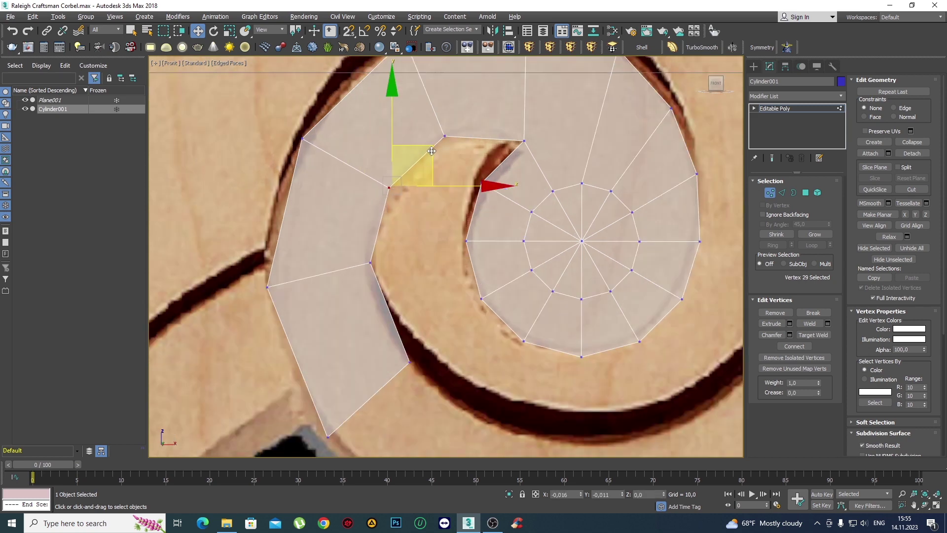
pyautogui.moveTo(430, 196); pyautogui.dragTo(424, 121, button='middle')
# Move the newest outer corner, lowest corner and left outer vertex onto the scroll edge.
pyautogui.click(411, 285)
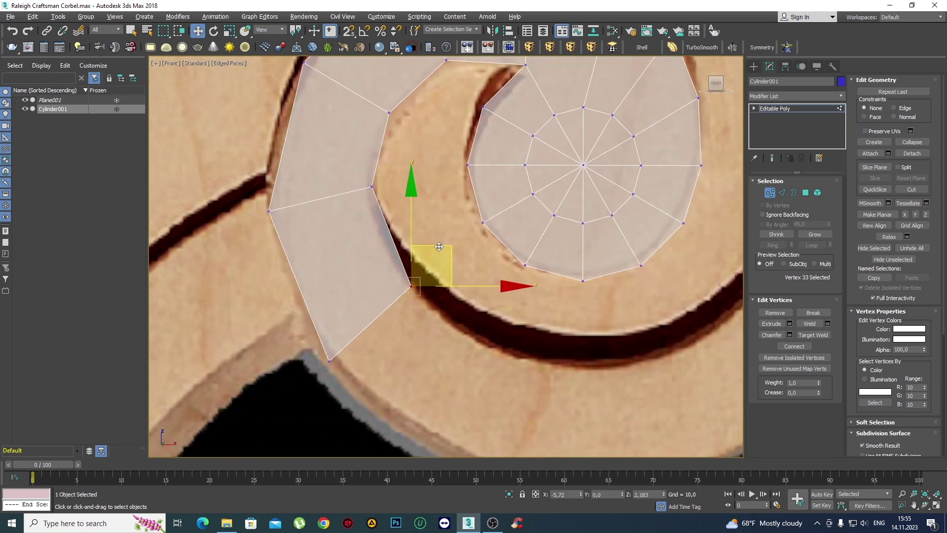
pyautogui.moveTo(439, 247); pyautogui.dragTo(424, 230)
pyautogui.click(329, 361)
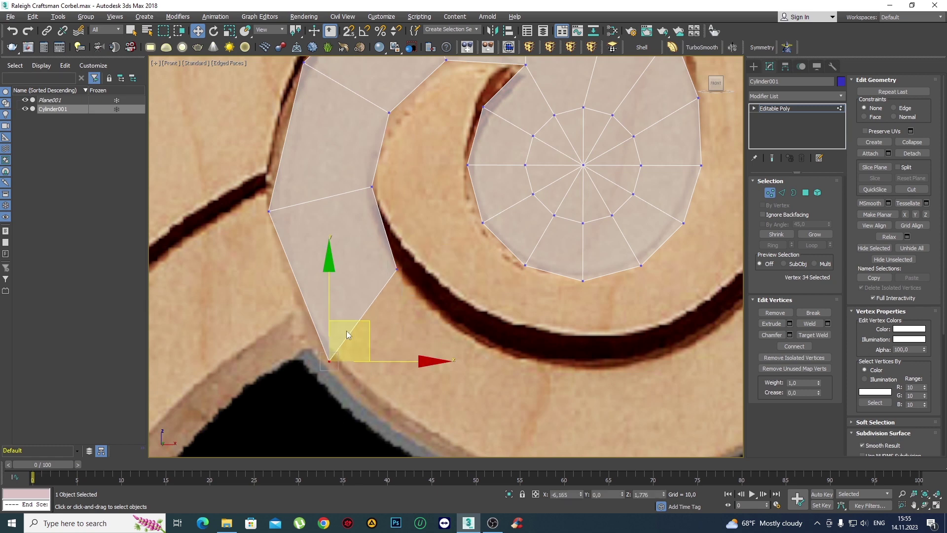
pyautogui.moveTo(347, 321); pyautogui.dragTo(326, 282)
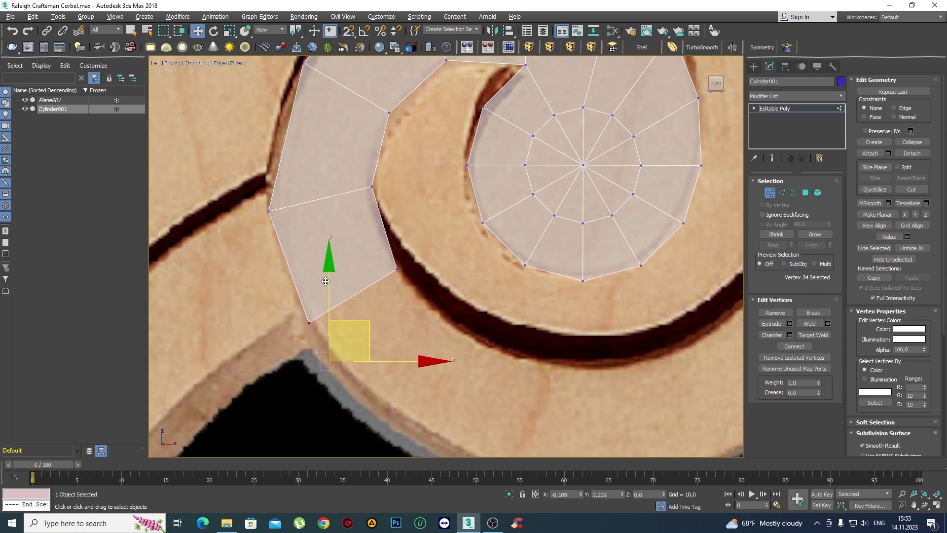
pyautogui.moveTo(346, 250); pyautogui.dragTo(361, 341, button='middle')
pyautogui.click(285, 302)
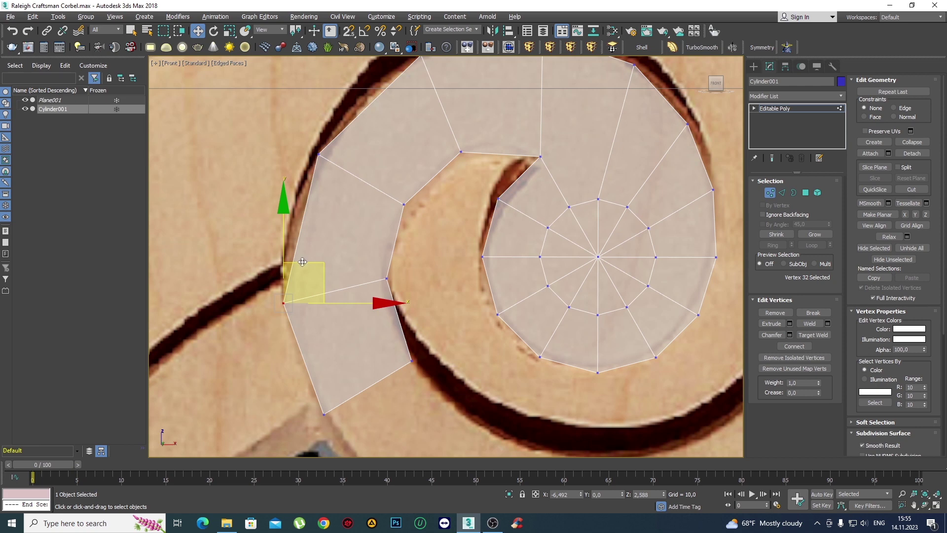
pyautogui.moveTo(297, 255); pyautogui.dragTo(303, 232)
# Extend the strip from its end edge with a new polygon.
pyautogui.click(321, 206)
pyautogui.scroll(-3, 321, 205)
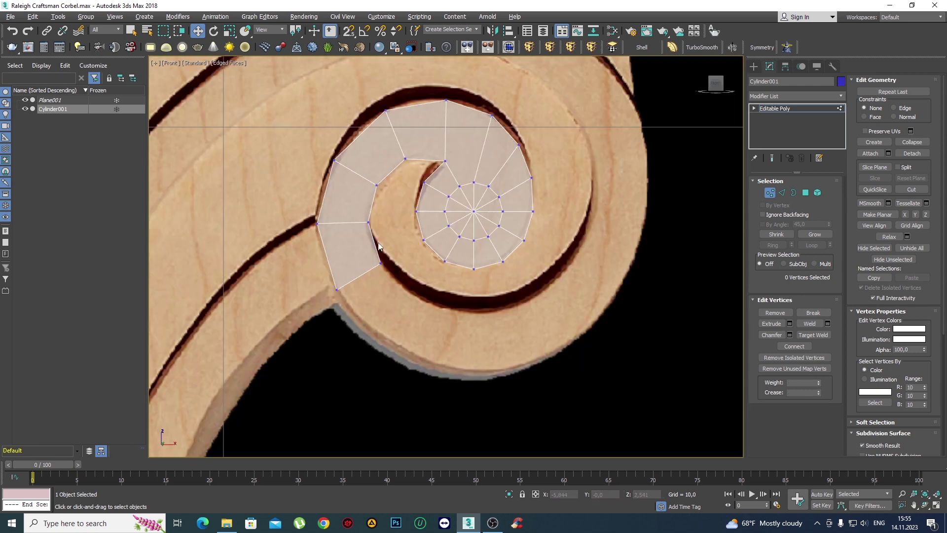
pyautogui.scroll(2, 401, 269)
pyautogui.press('2')
pyautogui.click(363, 262)
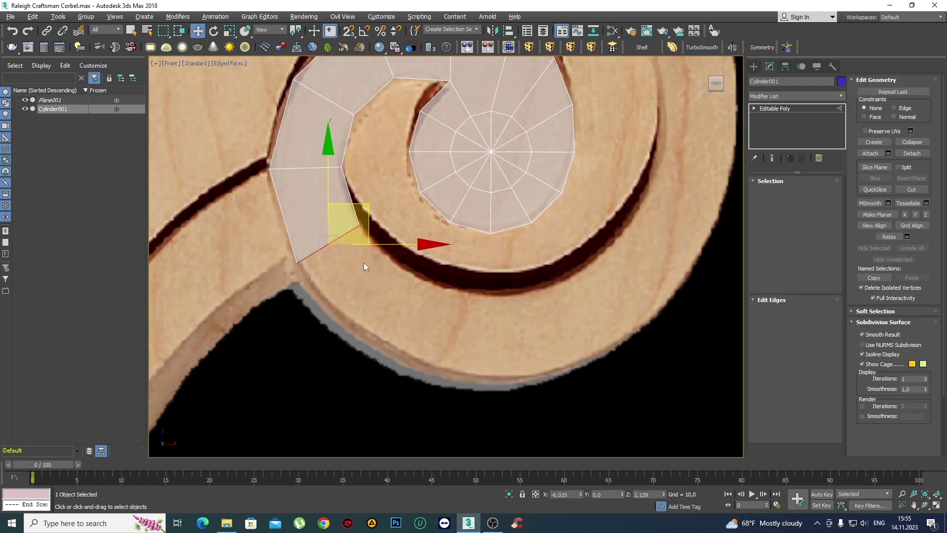
pyautogui.scroll(2, 363, 262)
pyautogui.keyDown('shift'); pyautogui.moveTo(336, 159); pyautogui.dragTo(402, 220); pyautogui.keyUp('shift')
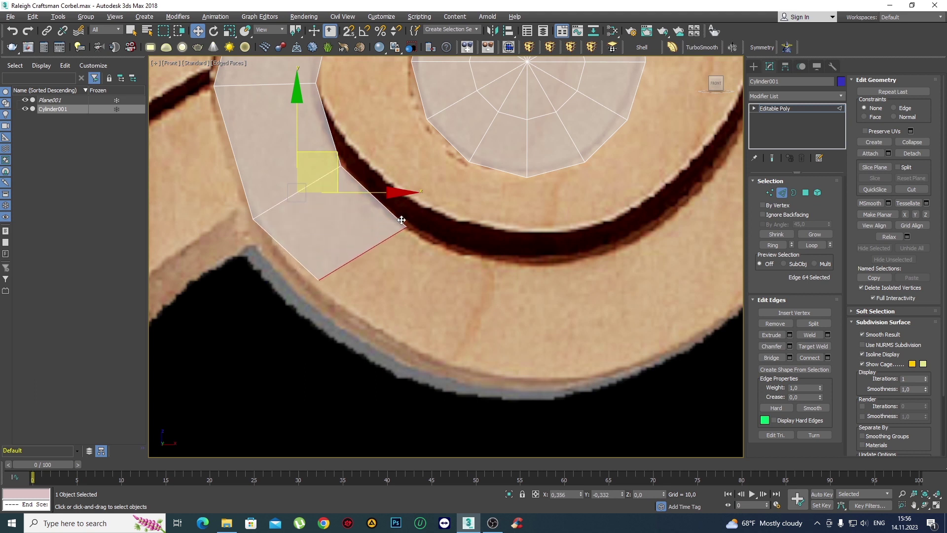
# Move the new polygon's lower corner vertex down-right onto the scroll edge.
pyautogui.press('1')
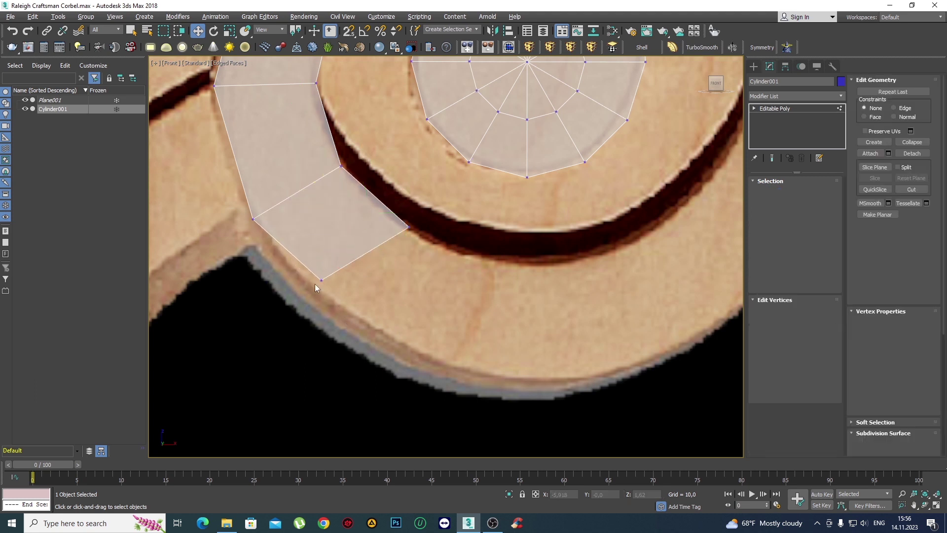
pyautogui.click(321, 280)
pyautogui.moveTo(360, 238); pyautogui.dragTo(384, 282)
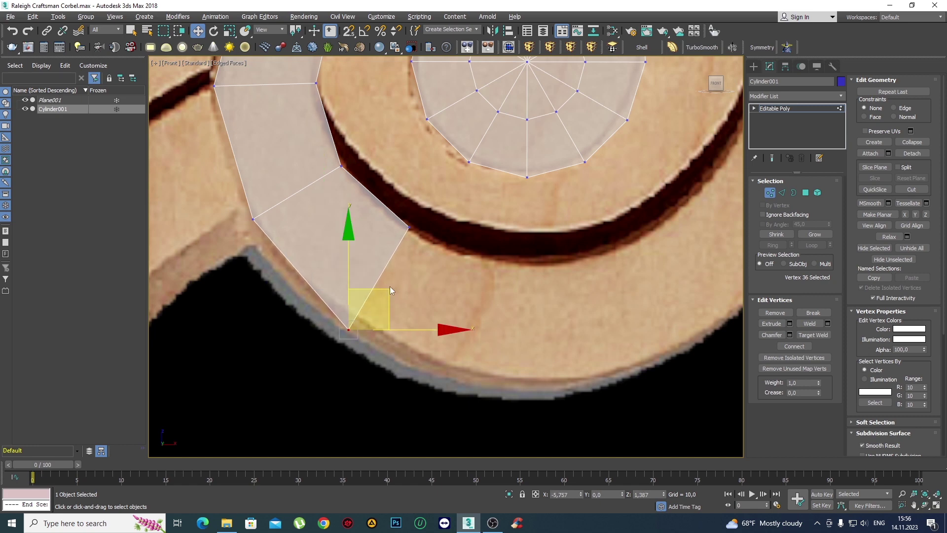
pyautogui.scroll(-4, 389, 284)
pyautogui.scroll(2, 411, 244)
pyautogui.click(412, 240)
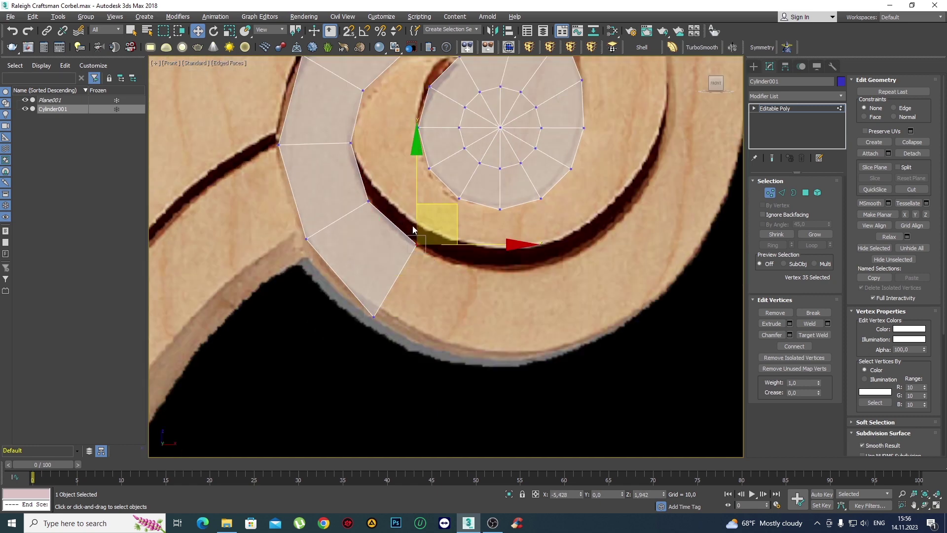
pyautogui.scroll(4, 448, 235)
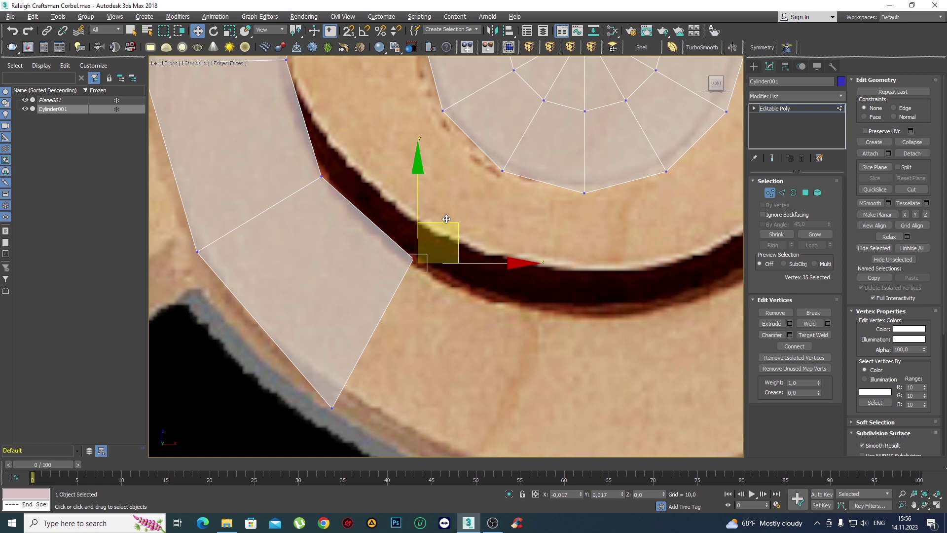
pyautogui.click(480, 204)
pyautogui.scroll(-5, 487, 228)
pyautogui.scroll(1, 474, 247)
# Extrude another quad along the outer curve and slide its bottom vertex along the lower edge.
pyautogui.press('2')
pyautogui.scroll(2, 436, 281)
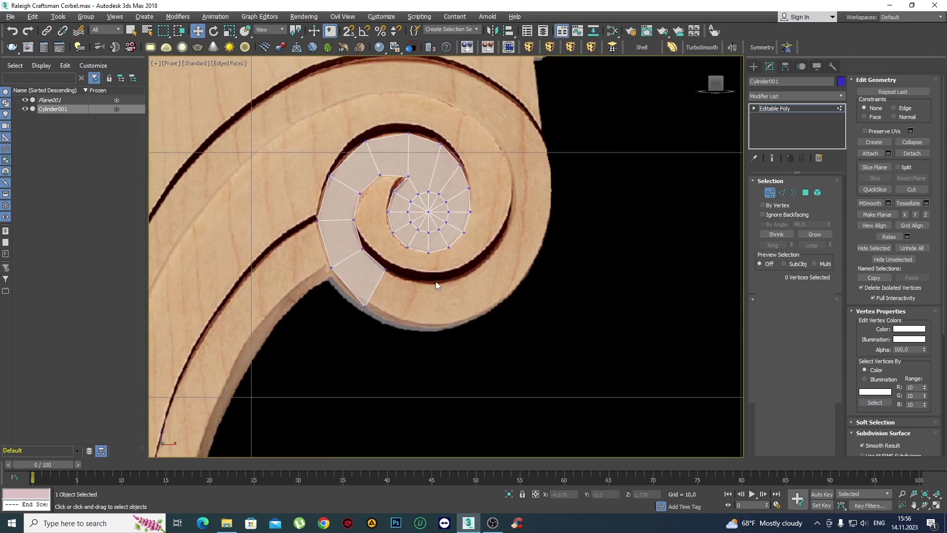
pyautogui.scroll(2, 436, 282)
pyautogui.keyDown('shift'); pyautogui.moveTo(347, 249); pyautogui.dragTo(436, 285); pyautogui.keyUp('shift')
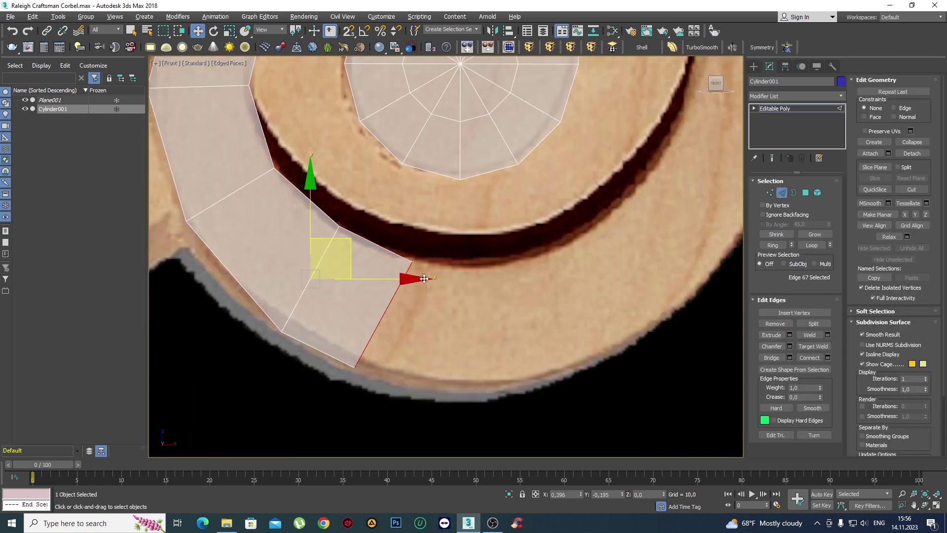
pyautogui.press('1')
pyautogui.click(368, 369)
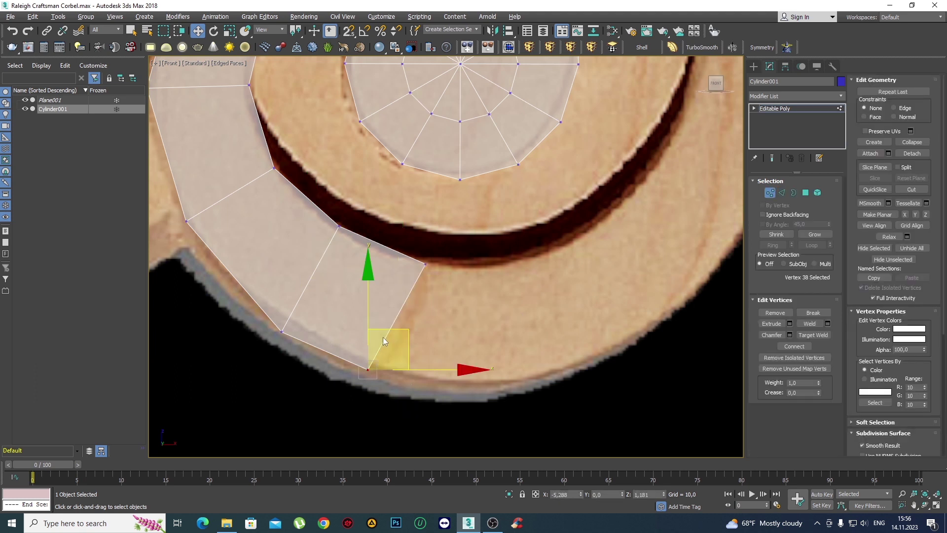
pyautogui.moveTo(407, 331); pyautogui.dragTo(452, 347)
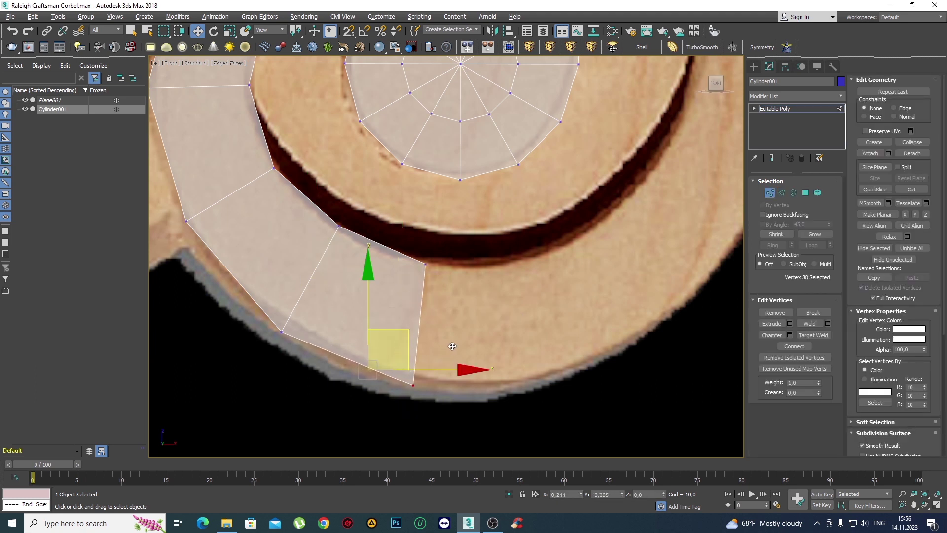
pyautogui.click(467, 293)
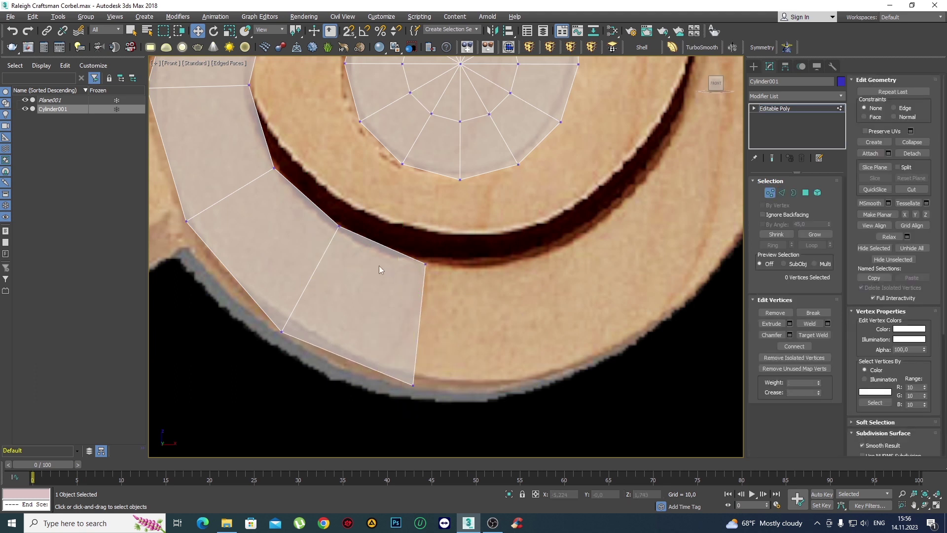
# Nudge the groove vertex down and move the bottom end vertex right along the outline.
pyautogui.click(339, 226)
pyautogui.moveTo(377, 186); pyautogui.dragTo(378, 193)
pyautogui.click(422, 232)
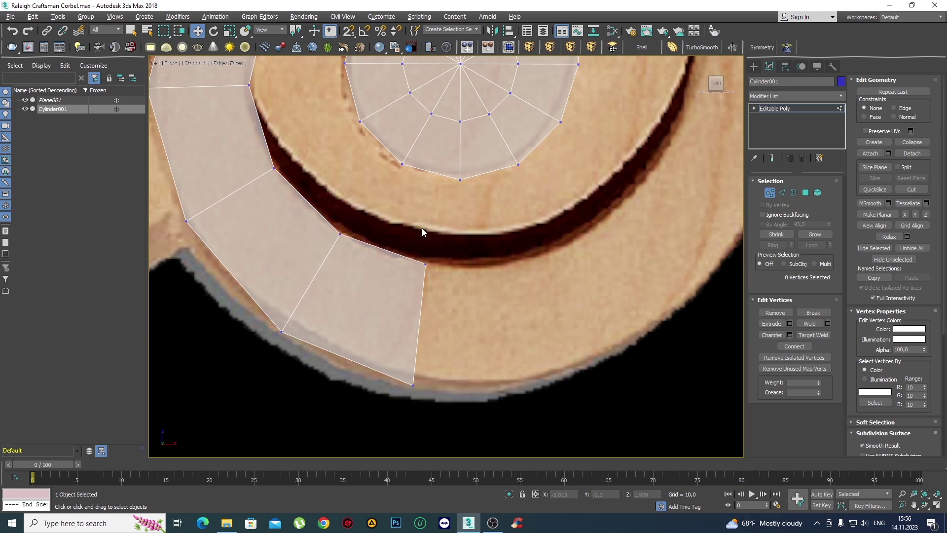
pyautogui.scroll(-3, 444, 296)
pyautogui.moveTo(392, 238); pyautogui.dragTo(388, 232)
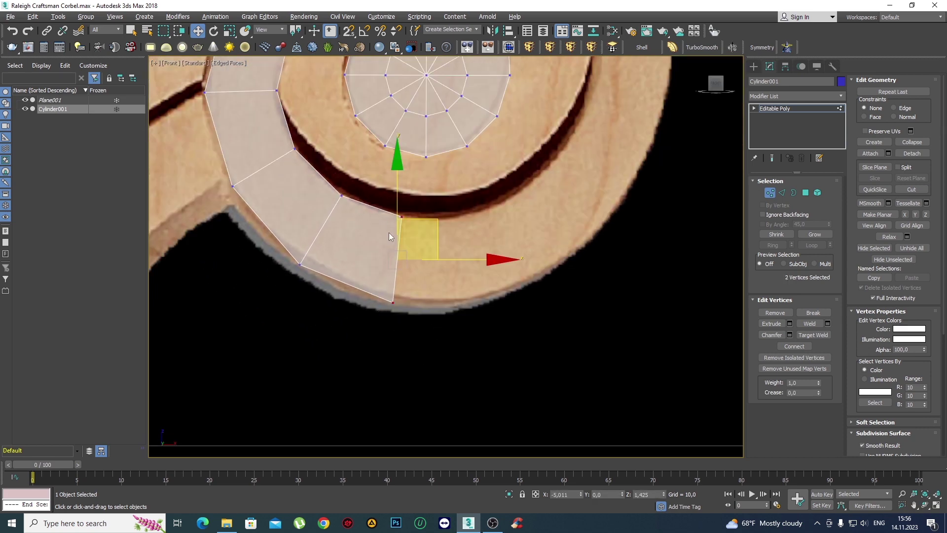
pyautogui.click(392, 302)
pyautogui.moveTo(455, 302); pyautogui.dragTo(460, 303)
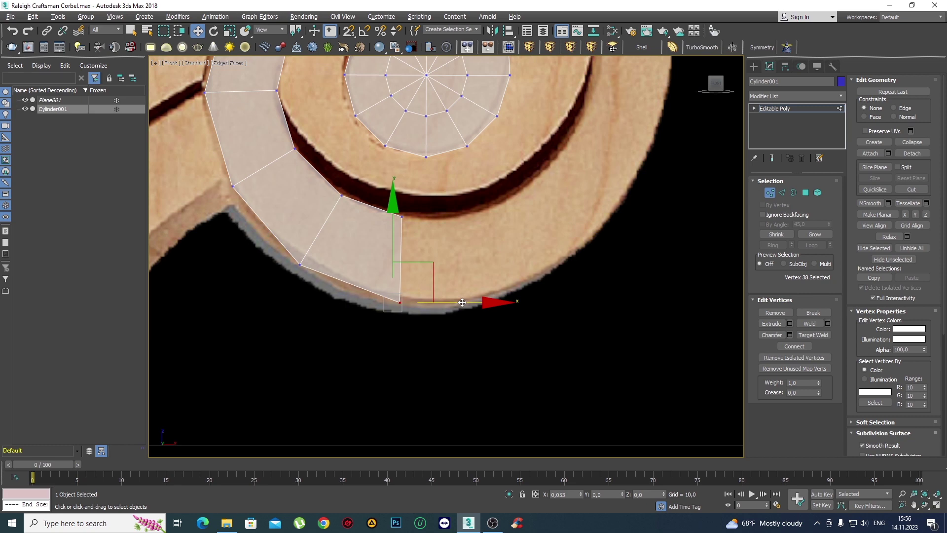
pyautogui.scroll(-6, 436, 244)
# Extrude a quad to the right and rotate its end edge to follow the curve.
pyautogui.press('2')
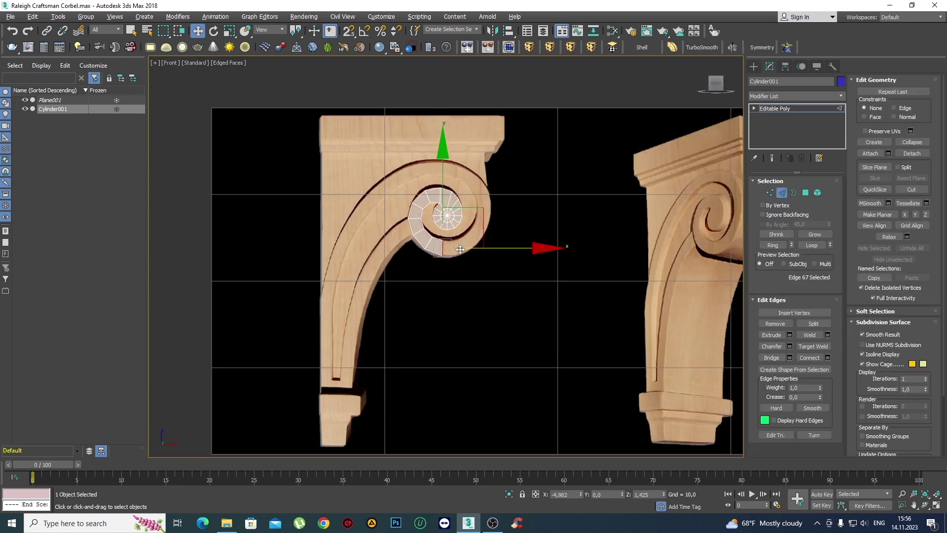
pyautogui.scroll(3, 478, 221)
pyautogui.scroll(2, 424, 258)
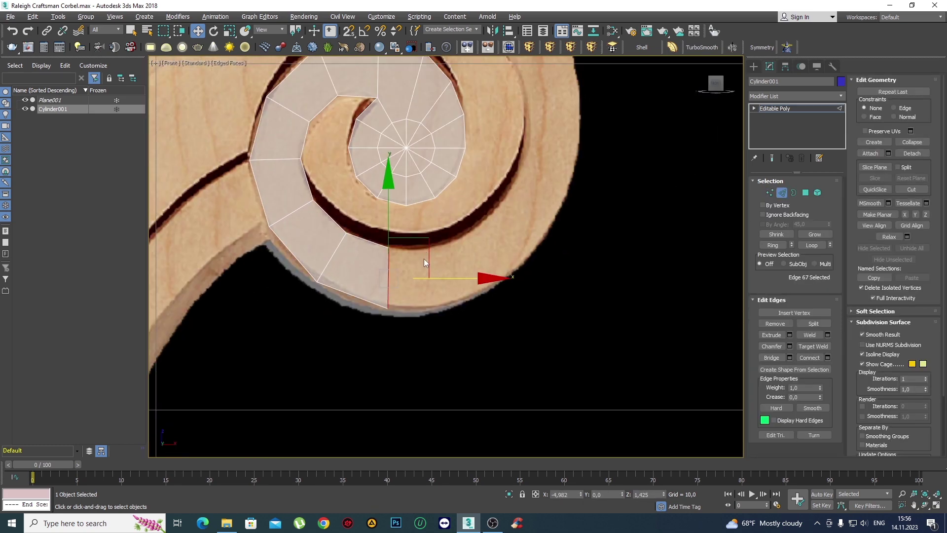
pyautogui.scroll(2, 422, 249)
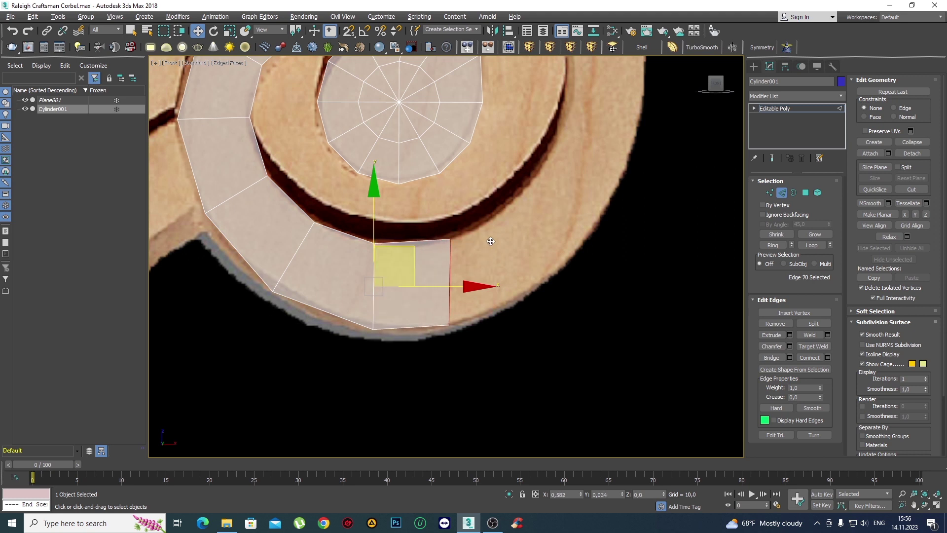
pyautogui.keyDown('shift'); pyautogui.moveTo(416, 245); pyautogui.dragTo(492, 242); pyautogui.keyUp('shift')
pyautogui.press('1')
pyautogui.moveTo(491, 347); pyautogui.dragTo(428, 224)
pyautogui.press('e')
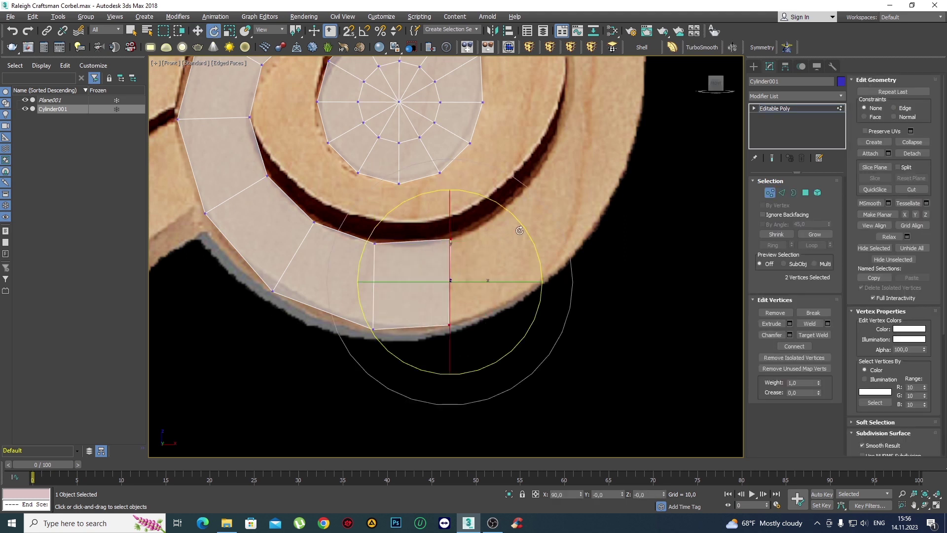
pyautogui.moveTo(518, 229); pyautogui.dragTo(511, 208)
pyautogui.press('w')
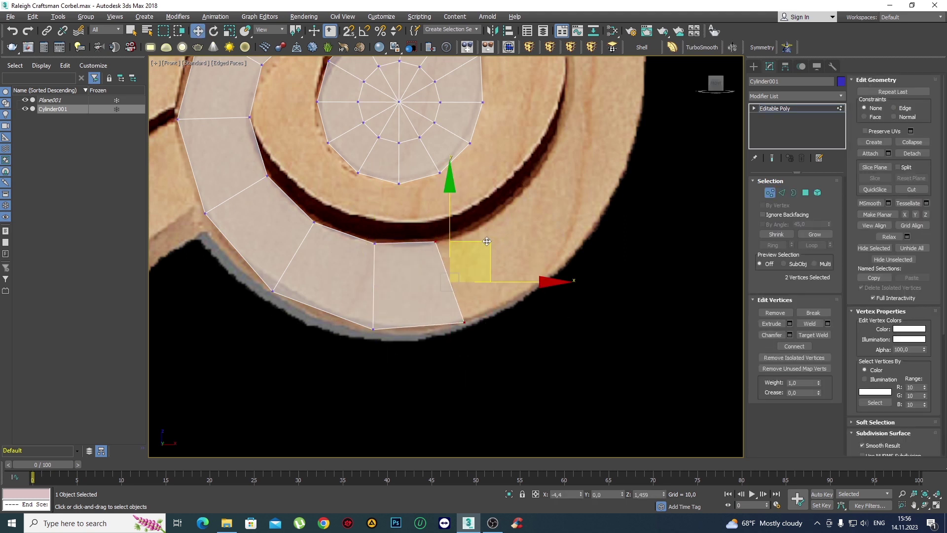
pyautogui.moveTo(487, 241); pyautogui.dragTo(494, 239)
# Nudge the last face's lower corner vertex left to match the reference.
pyautogui.click(219, 34)
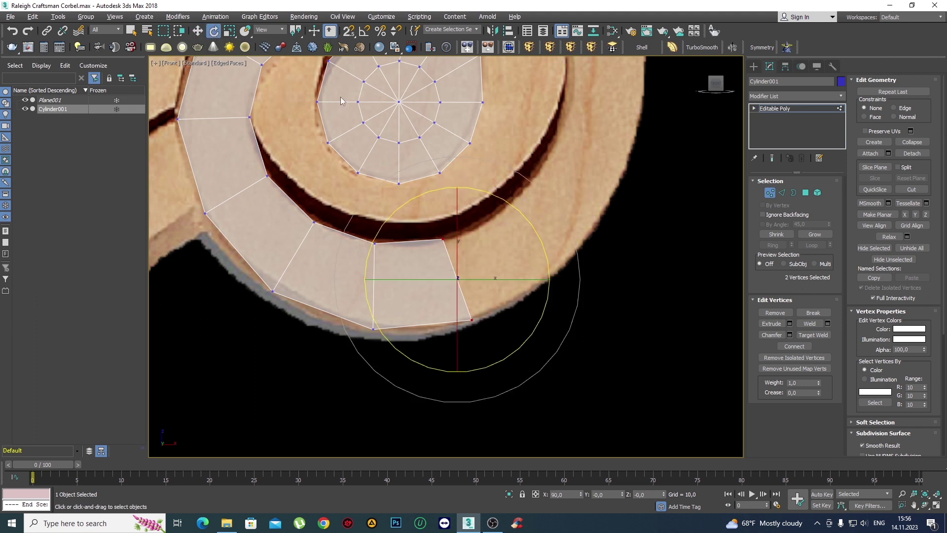
pyautogui.click(234, 31)
pyautogui.click(212, 31)
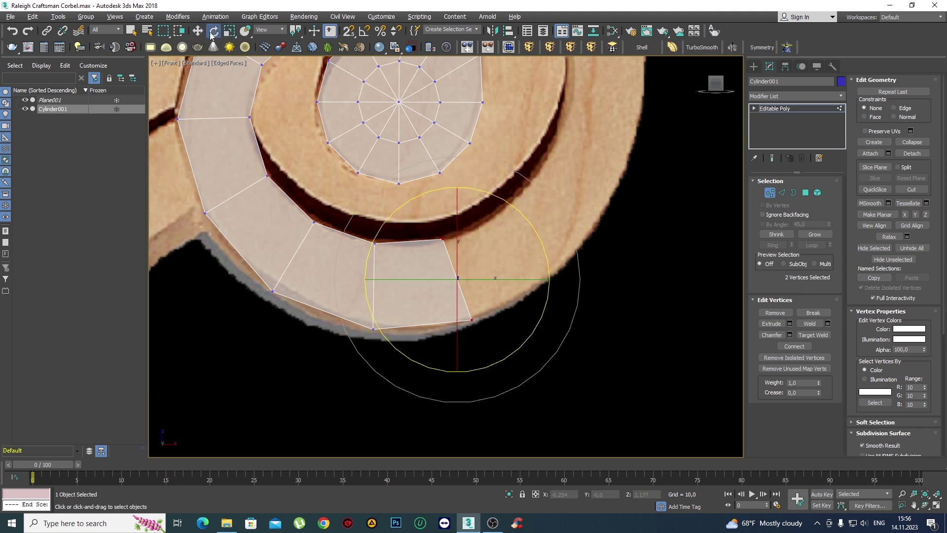
pyautogui.scroll(2, 516, 247)
pyautogui.press('w')
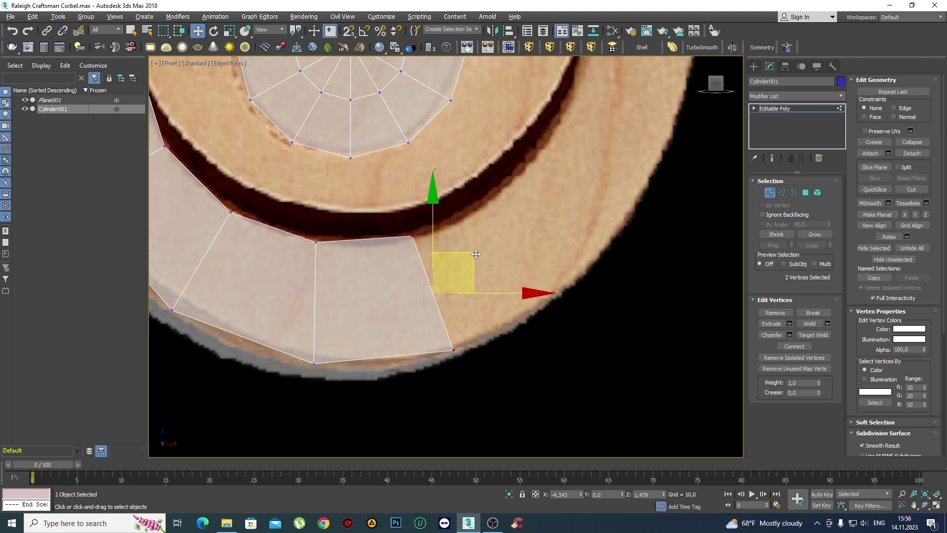
pyautogui.press('1')
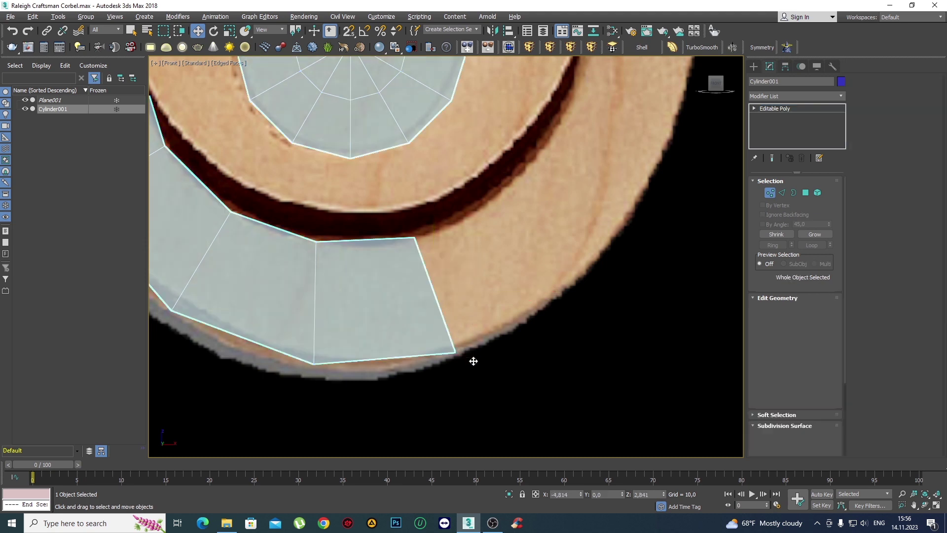
pyautogui.press('1')
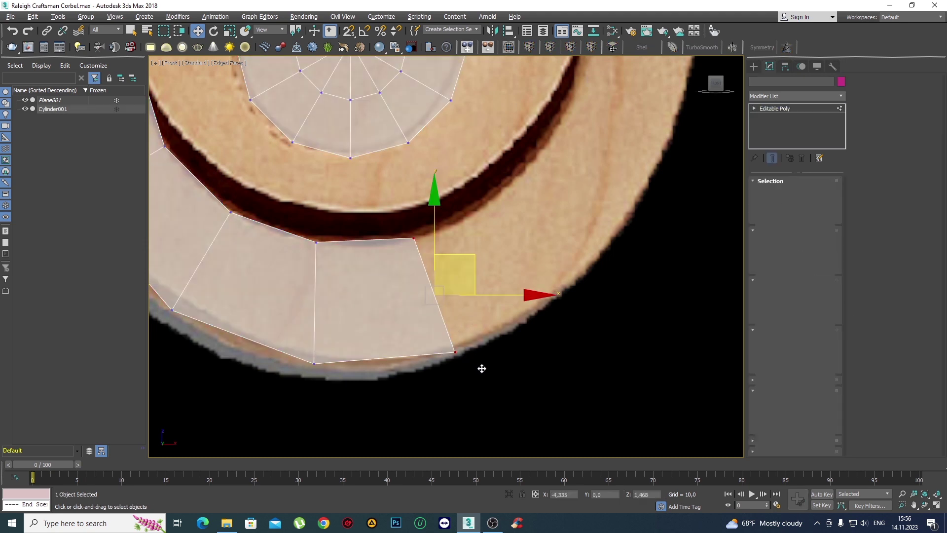
pyautogui.click(454, 351)
pyautogui.click(314, 363)
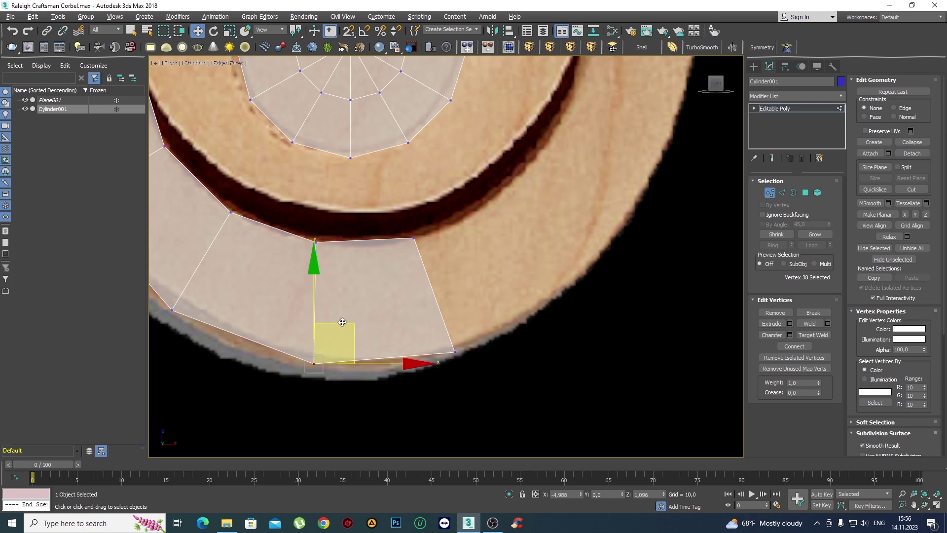
pyautogui.moveTo(342, 322); pyautogui.dragTo(329, 321)
pyautogui.click(390, 267)
# Extend the strip with a new face and move its outer corner onto the outline.
pyautogui.scroll(-2, 422, 291)
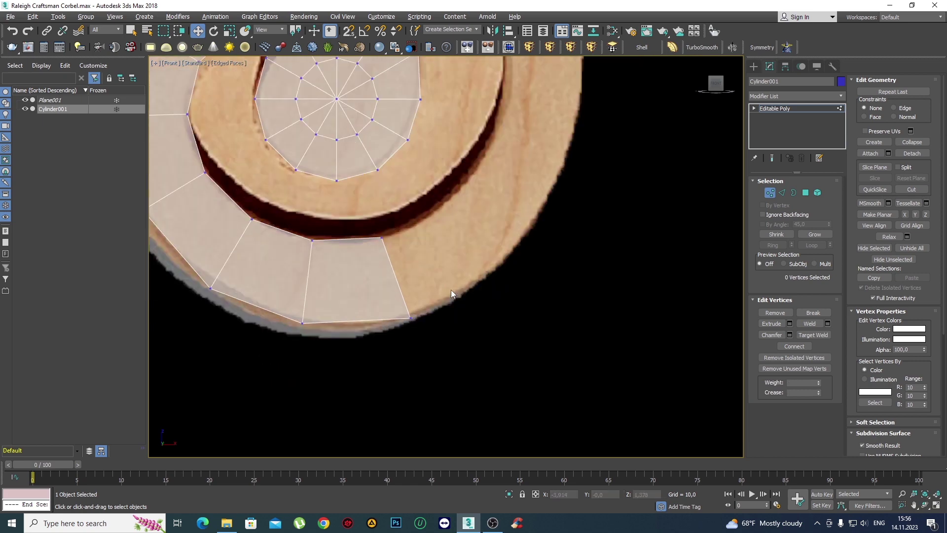
pyautogui.press('2')
pyautogui.click(447, 291)
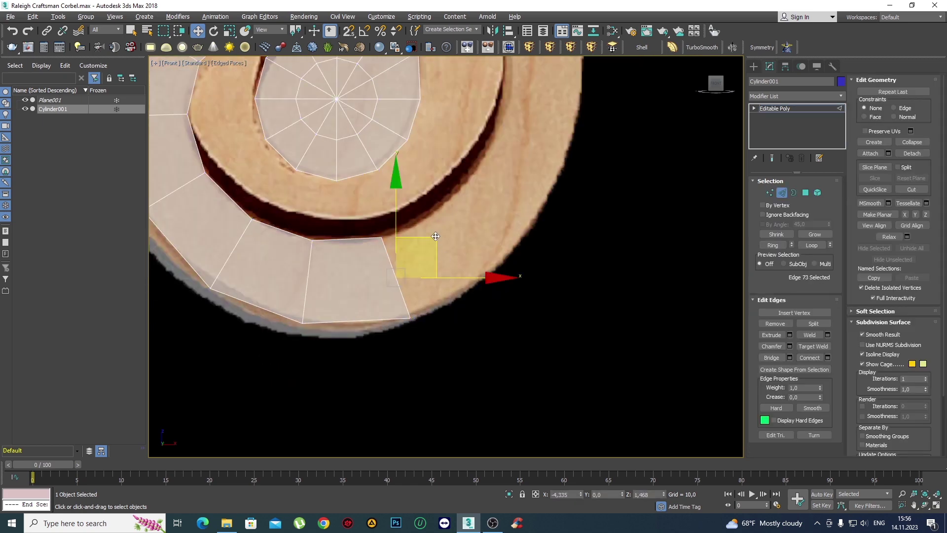
pyautogui.moveTo(435, 237); pyautogui.dragTo(494, 208)
pyautogui.press('1')
pyautogui.moveTo(509, 315); pyautogui.dragTo(438, 271)
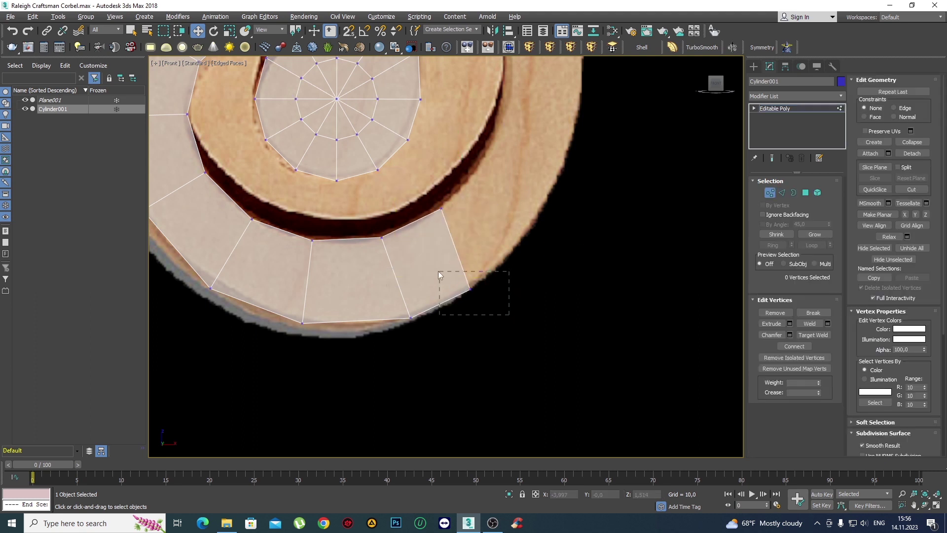
pyautogui.moveTo(507, 253); pyautogui.dragTo(529, 233)
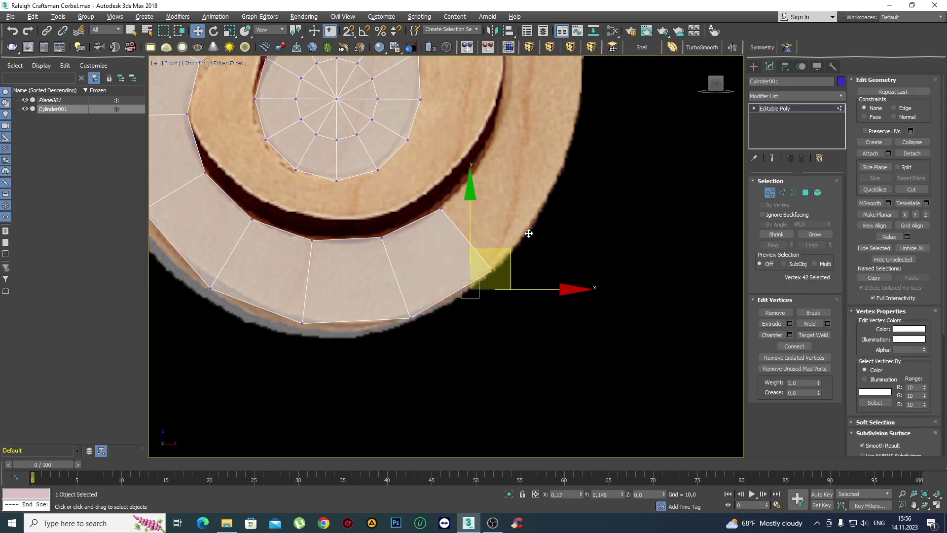
# Undo the last move and pull the new corner vertex onto the scroll outline.
pyautogui.moveTo(533, 230)
pyautogui.mouseDown()
pyautogui.moveTo(520, 269)
pyautogui.moveTo(514, 208)
pyautogui.moveTo(529, 294)
pyautogui.moveTo(469, 253)
pyautogui.mouseUp()
pyautogui.scroll(-3, 520, 269)
pyautogui.hotkey('ctrl', 'z')
pyautogui.scroll(4, 481, 250)
pyautogui.press('1')
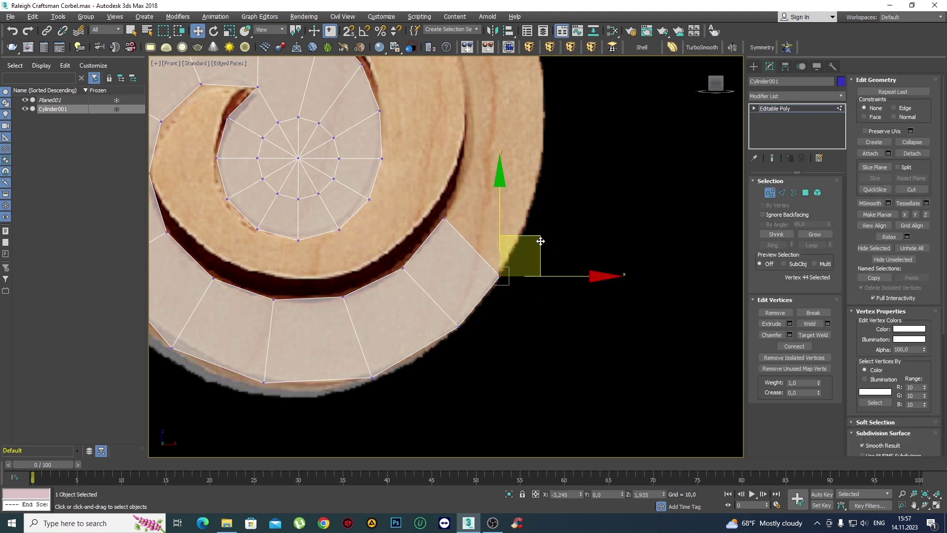
pyautogui.moveTo(551, 207); pyautogui.dragTo(553, 217)
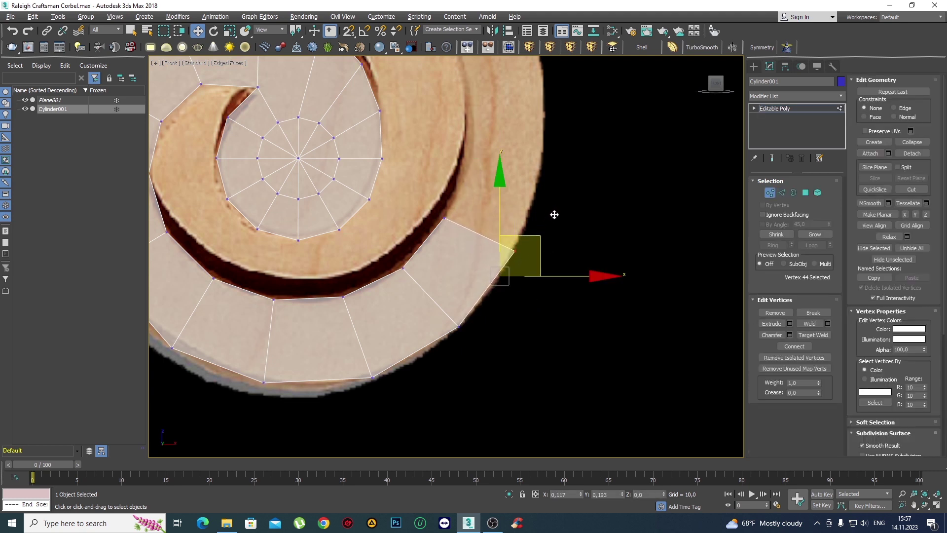
pyautogui.scroll(-2, 554, 214)
pyautogui.scroll(-3, 537, 254)
# Extrude a face from the strip's end edge and fit its outer corner onto the scroll edge.
pyautogui.scroll(1, 487, 244)
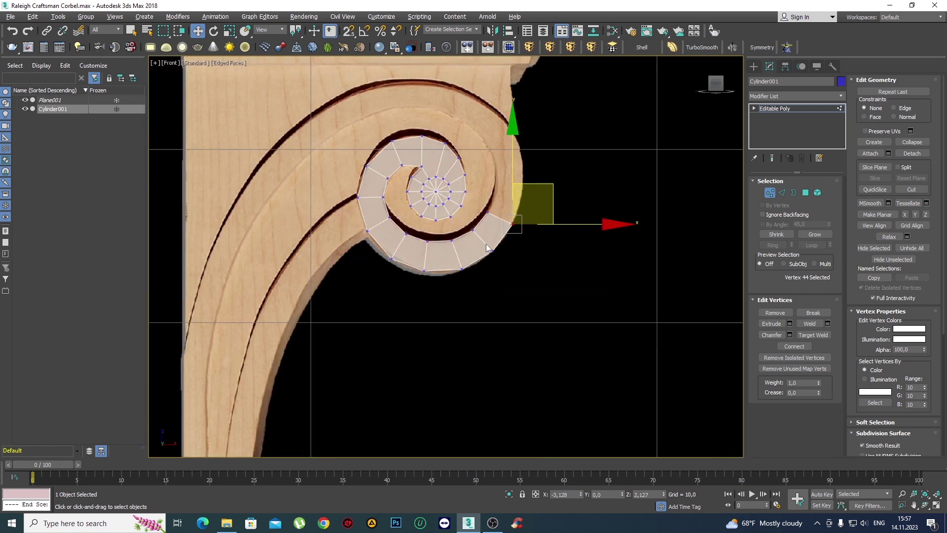
pyautogui.scroll(-3, 486, 244)
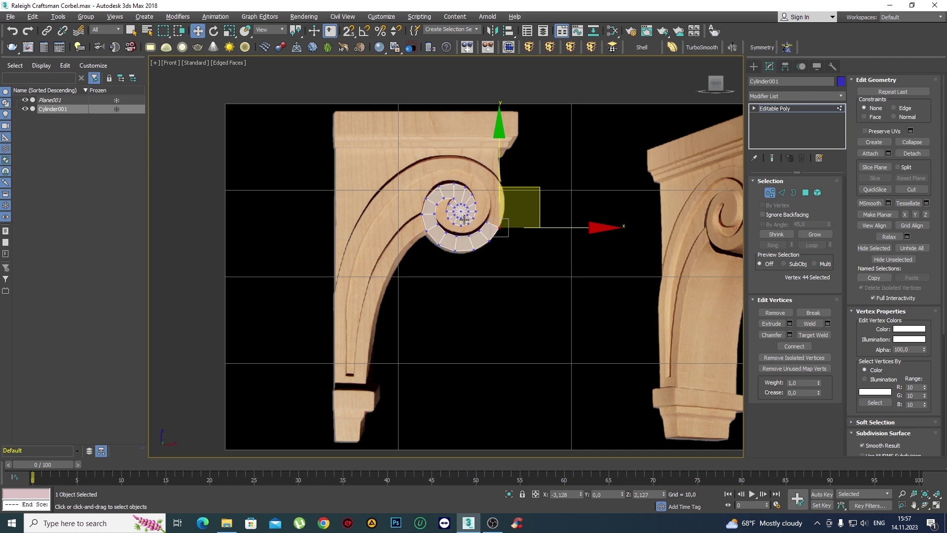
pyautogui.scroll(4, 439, 230)
pyautogui.scroll(2, 419, 220)
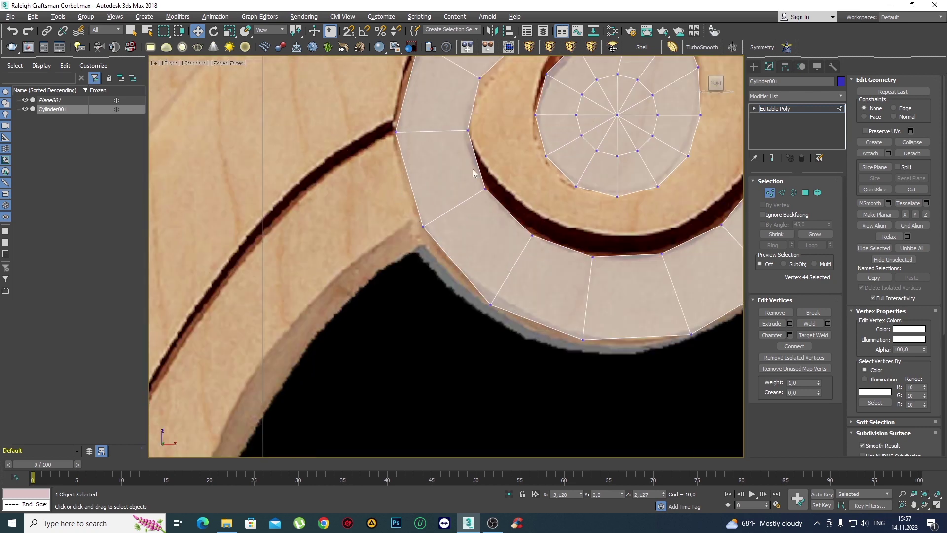
pyautogui.scroll(-3, 473, 169)
pyautogui.scroll(-2, 483, 237)
pyautogui.press('2')
pyautogui.click(488, 250)
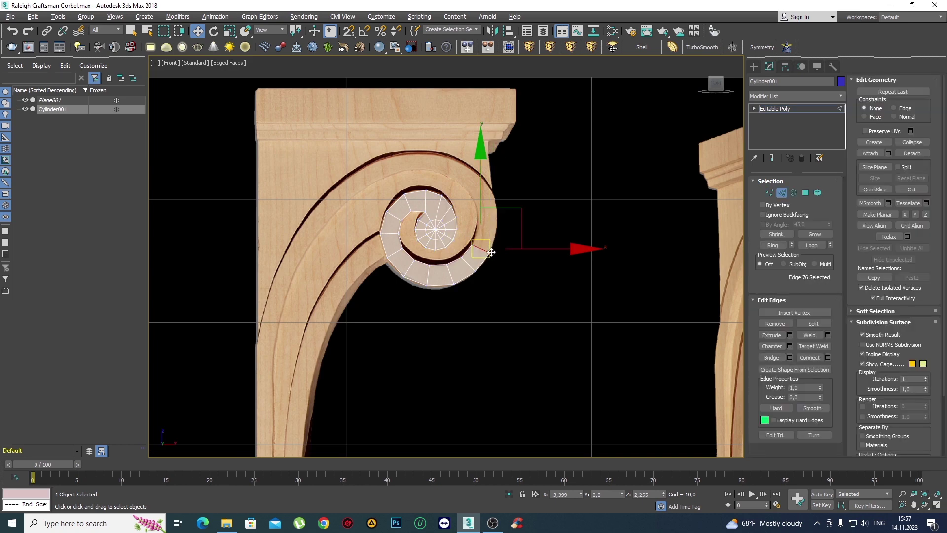
pyautogui.scroll(-4, 493, 258)
pyautogui.scroll(4, 419, 217)
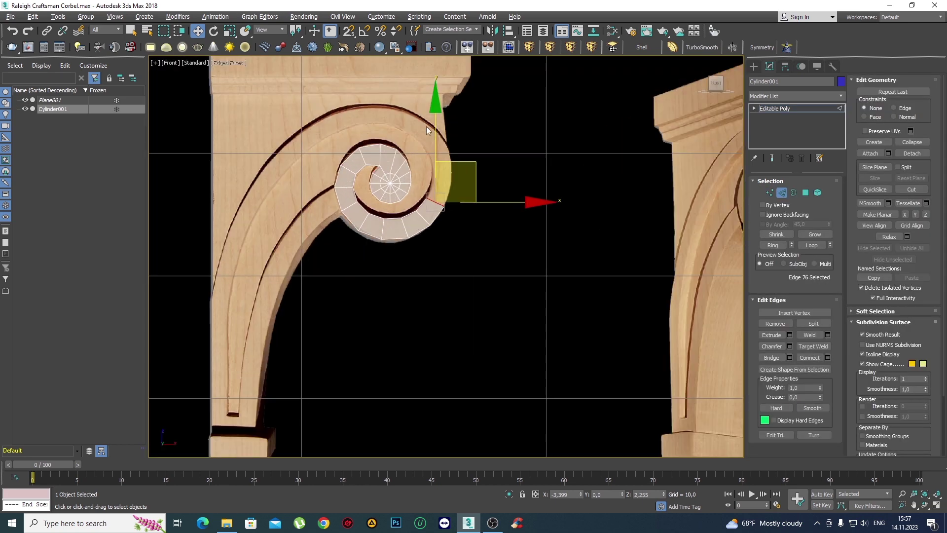
pyautogui.moveTo(382, 216); pyautogui.dragTo(395, 243, button='middle')
pyautogui.scroll(3, 448, 271)
pyautogui.scroll(2, 476, 293)
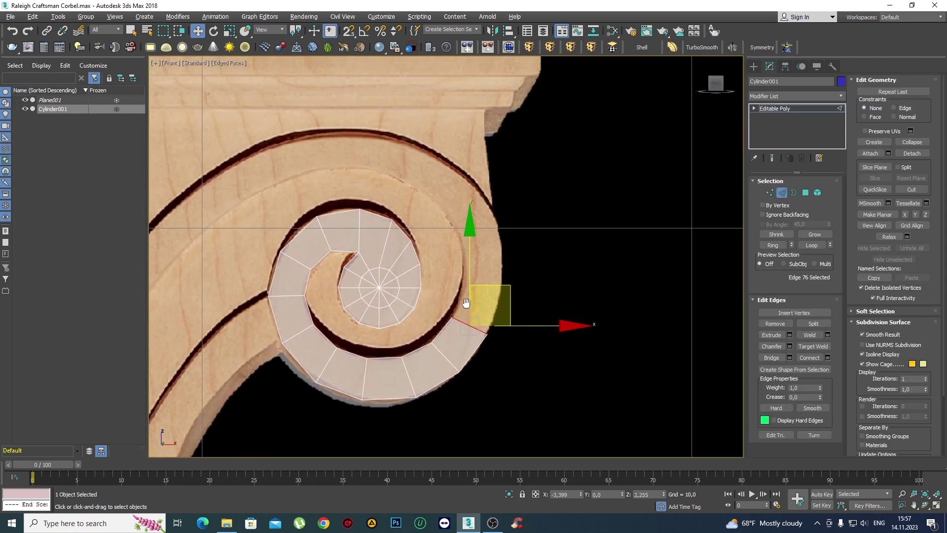
pyautogui.scroll(2, 503, 311)
pyautogui.keyDown('shift'); pyautogui.moveTo(503, 309); pyautogui.dragTo(524, 243); pyautogui.keyUp('shift')
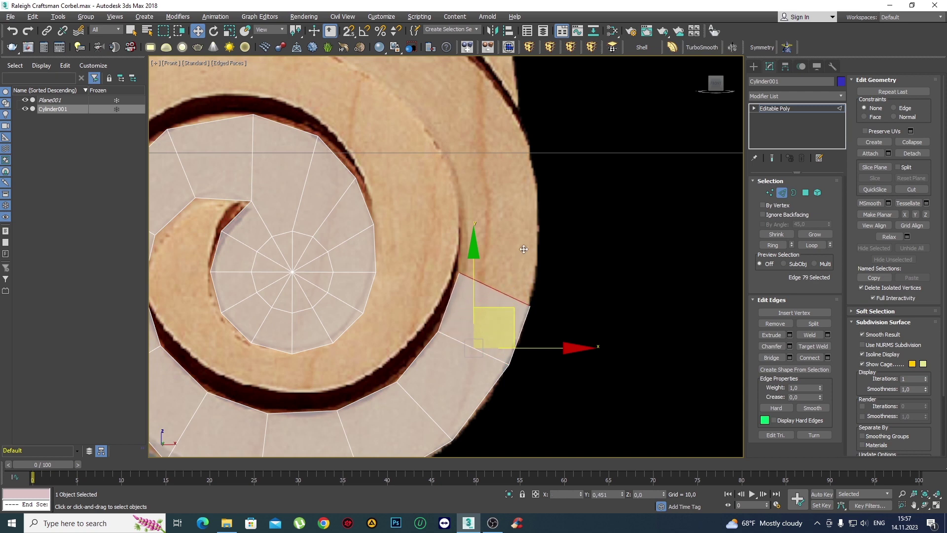
pyautogui.press('1')
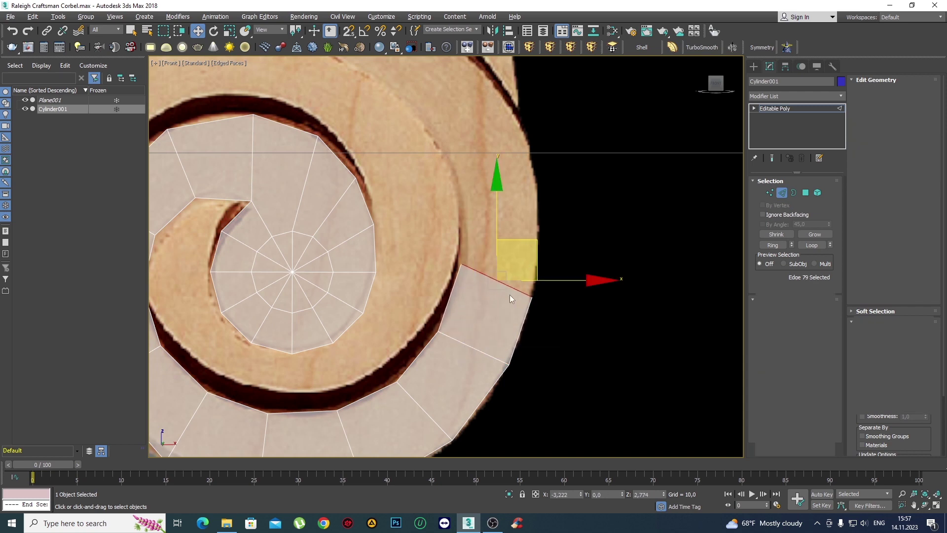
pyautogui.click(532, 295)
pyautogui.moveTo(559, 243); pyautogui.dragTo(566, 233)
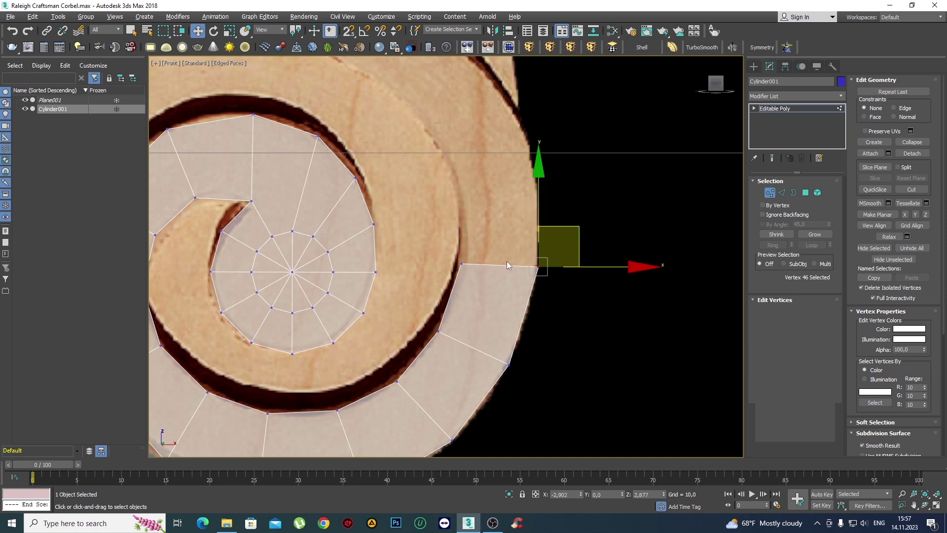
# Extrude a second face upward and raise its upper outer vertex along the scroll outline.
pyautogui.press('2')
pyautogui.keyDown('shift'); pyautogui.moveTo(527, 223); pyautogui.dragTo(527, 149); pyautogui.keyUp('shift')
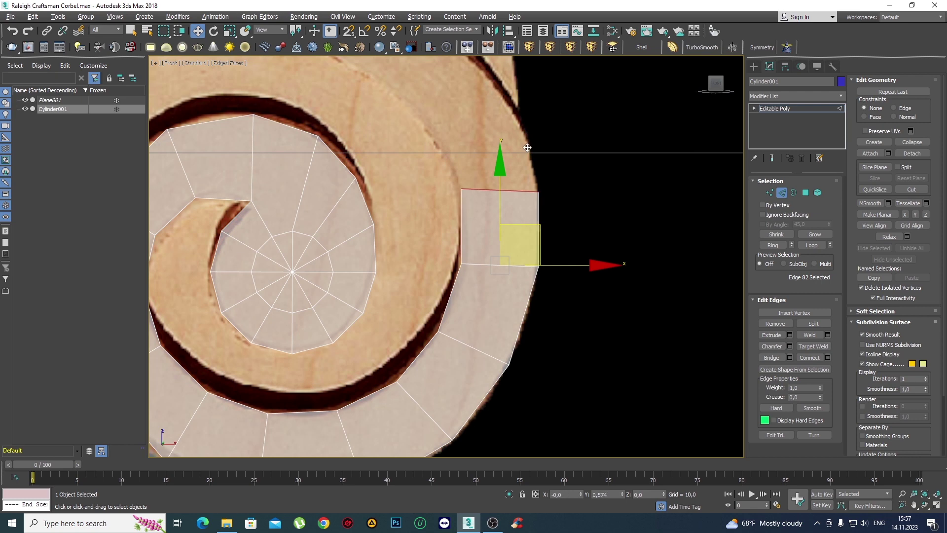
pyautogui.press('1')
pyautogui.click(538, 191)
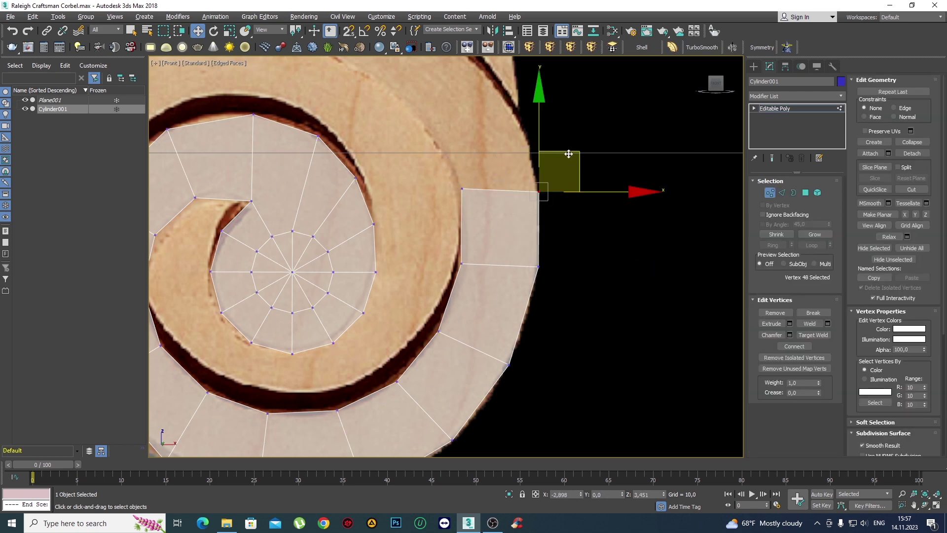
pyautogui.moveTo(568, 154); pyautogui.dragTo(566, 135)
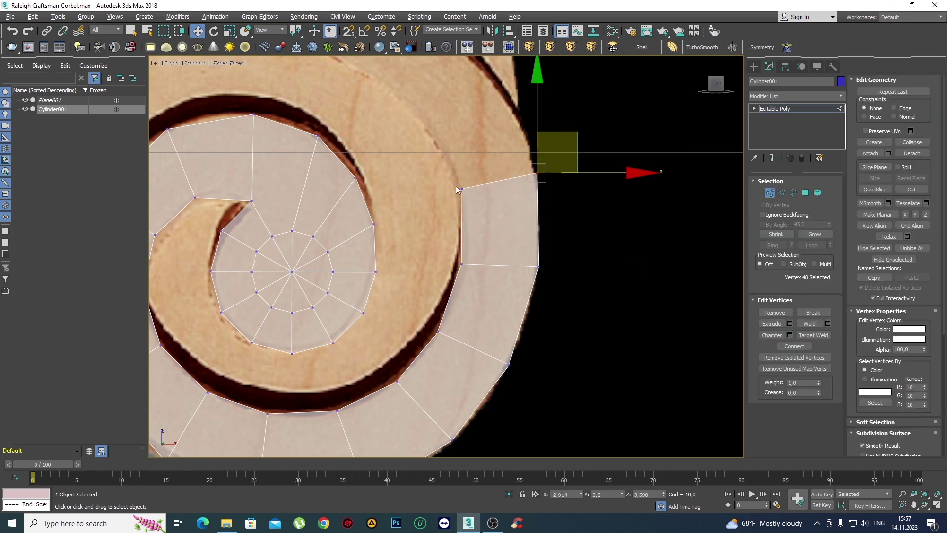
# Extrude a face up-left from the new top edge, pulling its corner onto the outline.
pyautogui.moveTo(458, 190)
pyautogui.mouseDown(button='middle')
pyautogui.moveTo(510, 214)
pyautogui.moveTo(555, 268)
pyautogui.mouseUp(button='middle')
pyautogui.press('2')
pyautogui.click(552, 261)
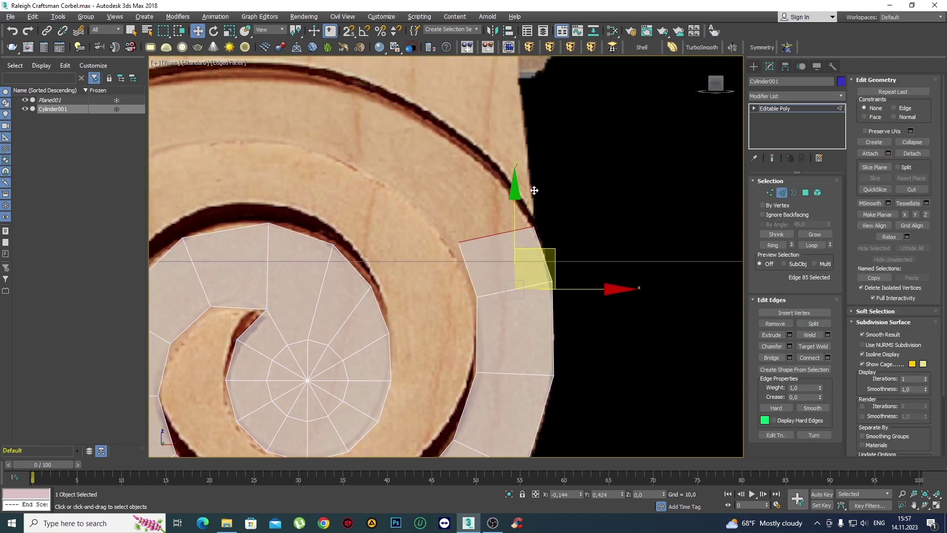
pyautogui.moveTo(534, 190); pyautogui.dragTo(518, 183)
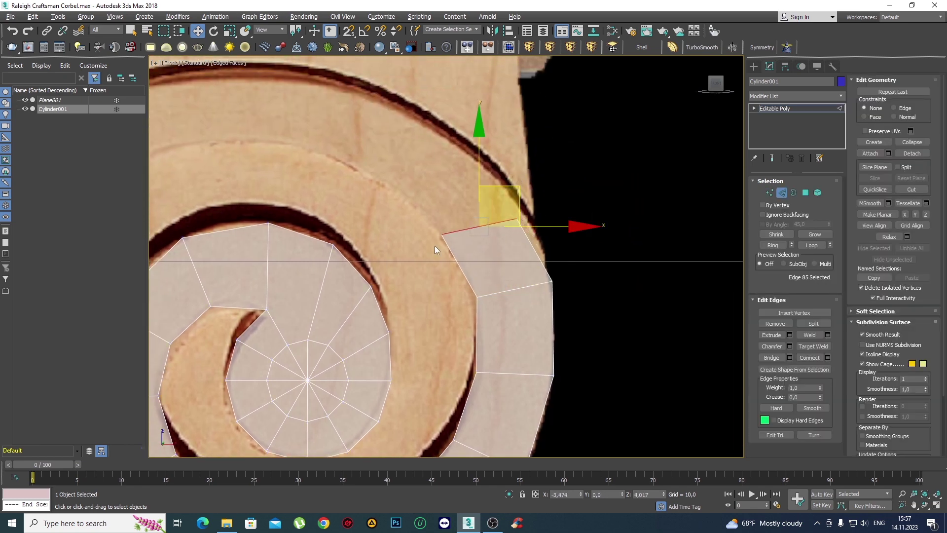
pyautogui.press('1')
pyautogui.click(516, 218)
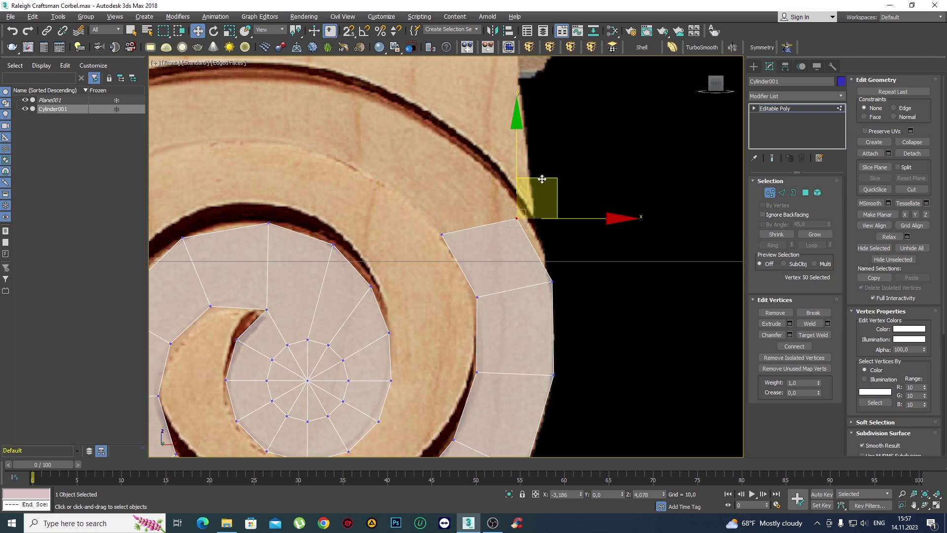
pyautogui.moveTo(542, 179); pyautogui.dragTo(534, 149)
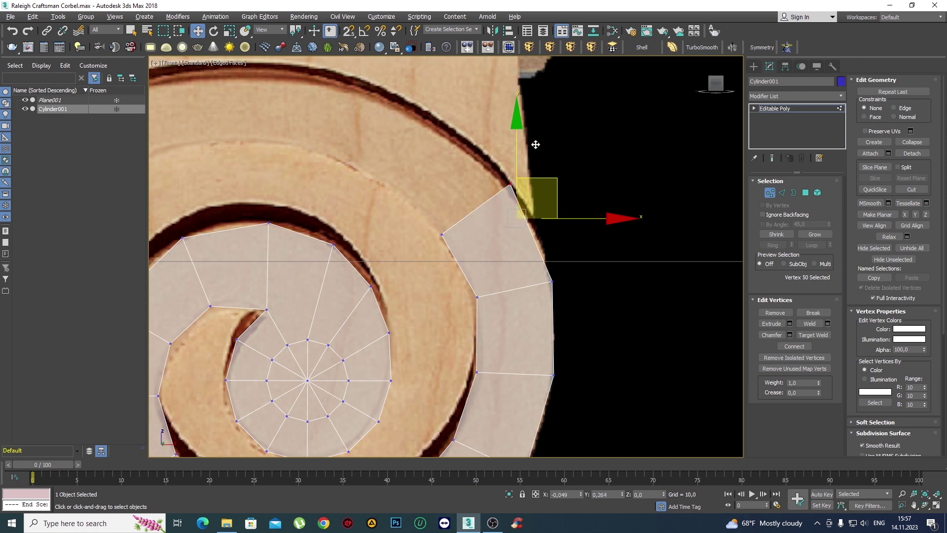
# Extrude another face along the scroll and move its corner up-left onto the reference groove.
pyautogui.scroll(-3, 543, 254)
pyautogui.scroll(2, 552, 251)
pyautogui.scroll(2, 552, 257)
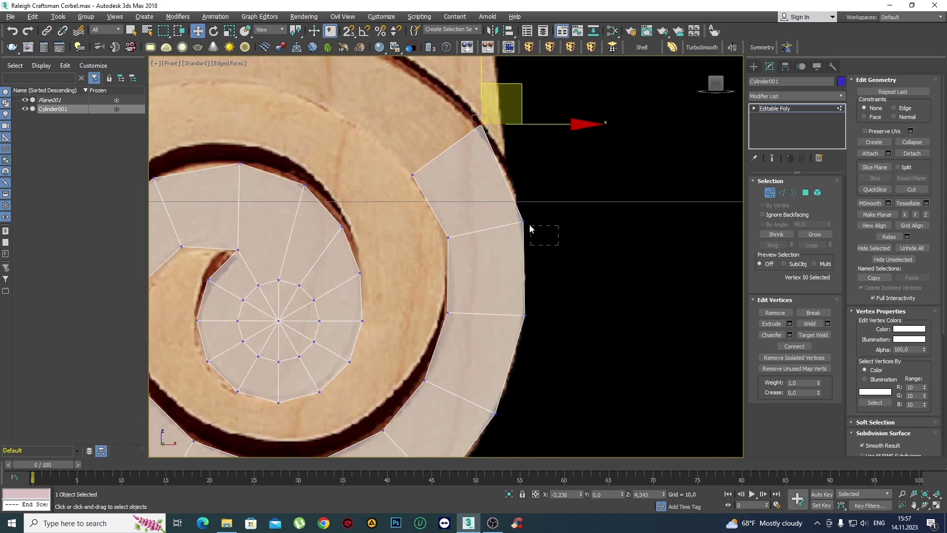
pyautogui.click(519, 220)
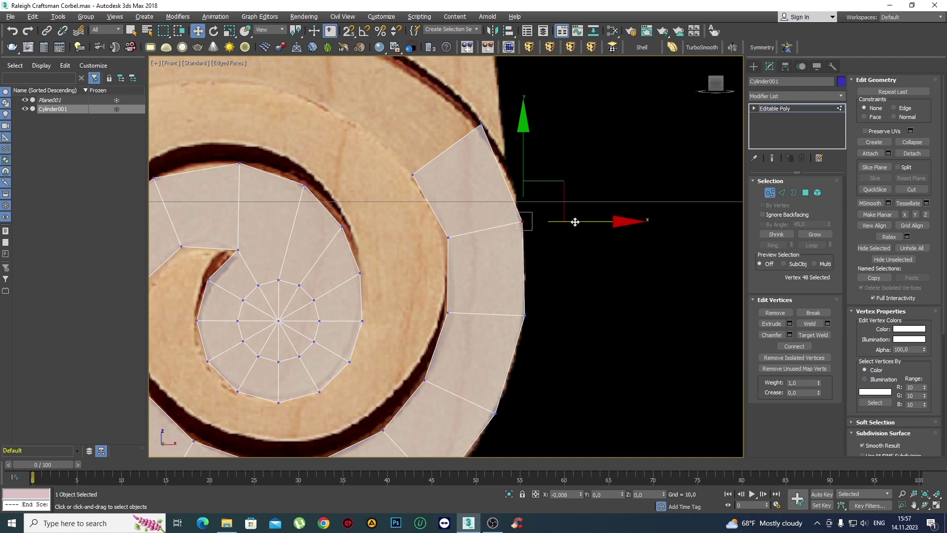
pyautogui.click(448, 237)
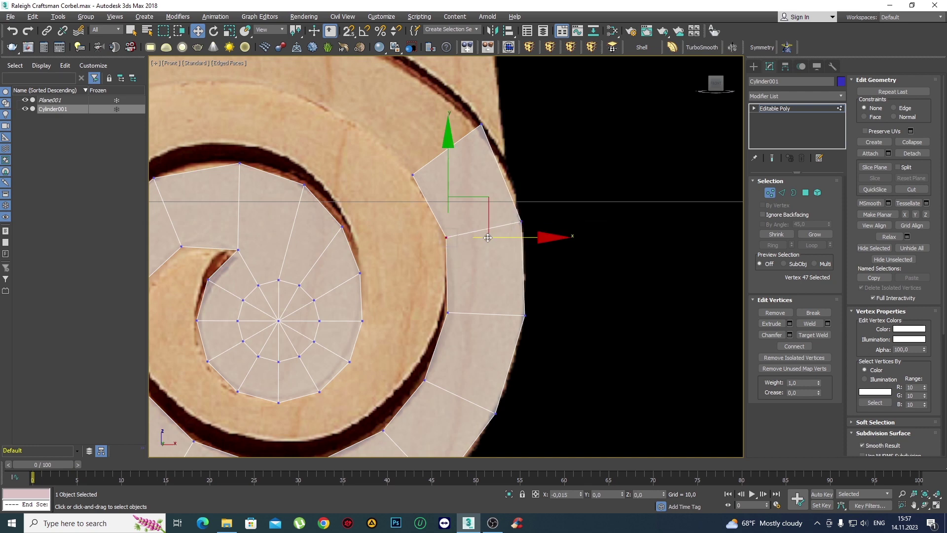
pyautogui.click(473, 269)
pyautogui.scroll(-4, 473, 268)
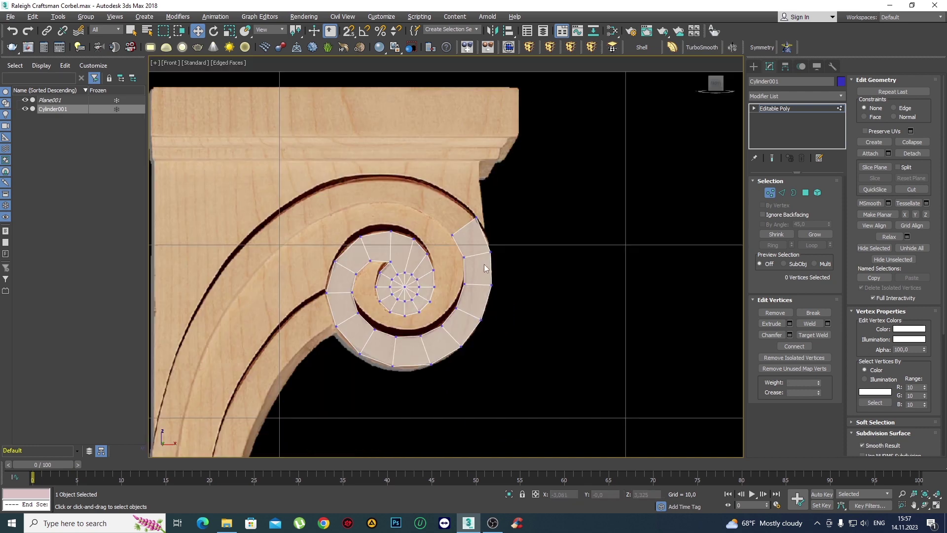
pyautogui.scroll(2, 483, 267)
pyautogui.press('2')
pyautogui.click(469, 227)
pyautogui.scroll(2, 471, 232)
pyautogui.moveTo(471, 232); pyautogui.dragTo(566, 277, button='middle')
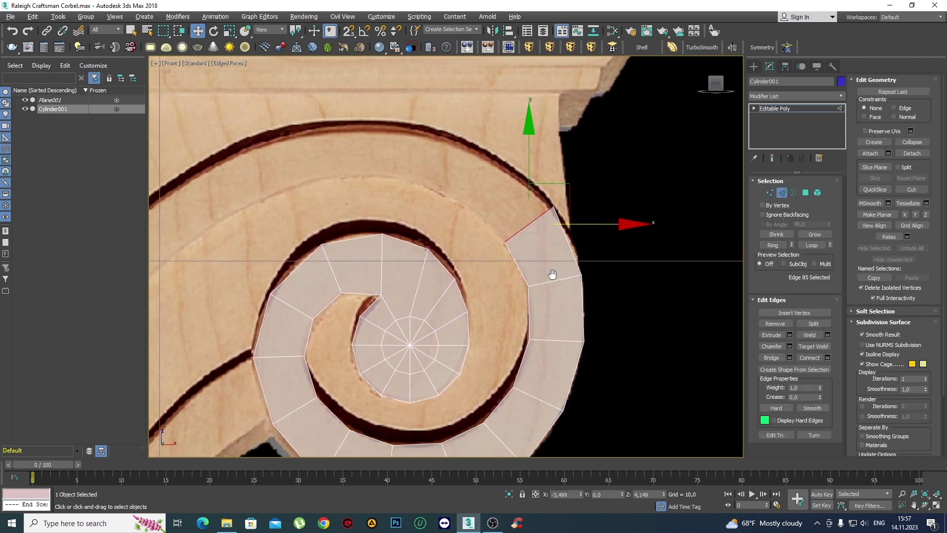
pyautogui.scroll(-3, 552, 274)
pyautogui.scroll(3, 525, 214)
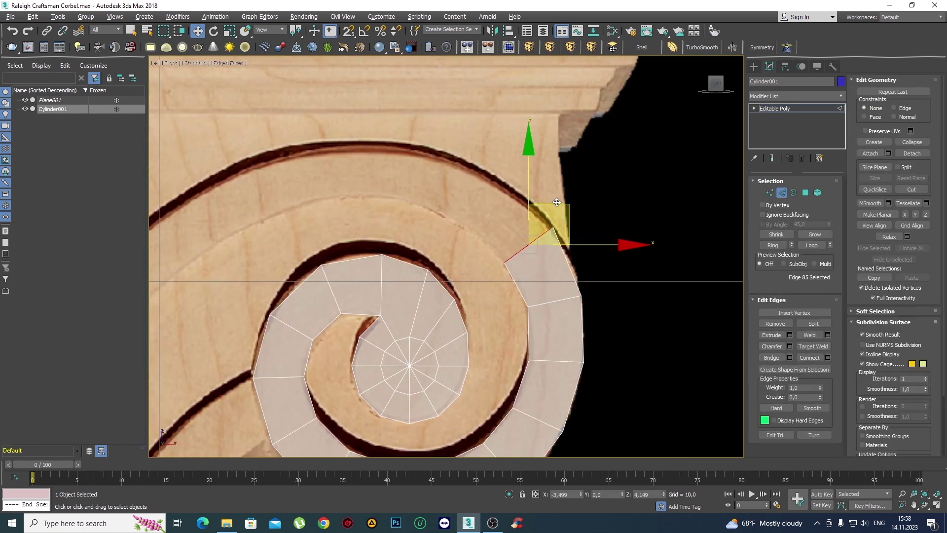
pyautogui.keyDown('shift'); pyautogui.moveTo(547, 225); pyautogui.dragTo(512, 163); pyautogui.keyUp('shift')
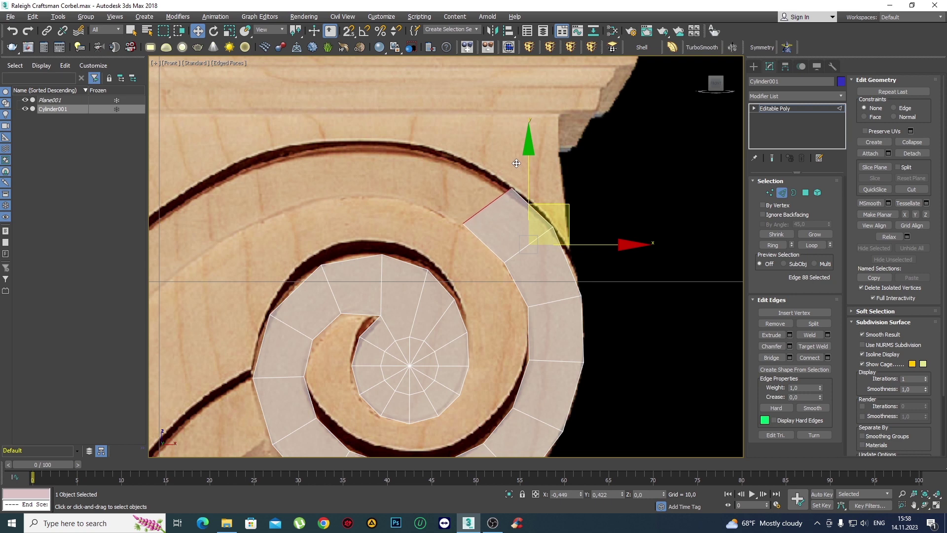
pyautogui.press('1')
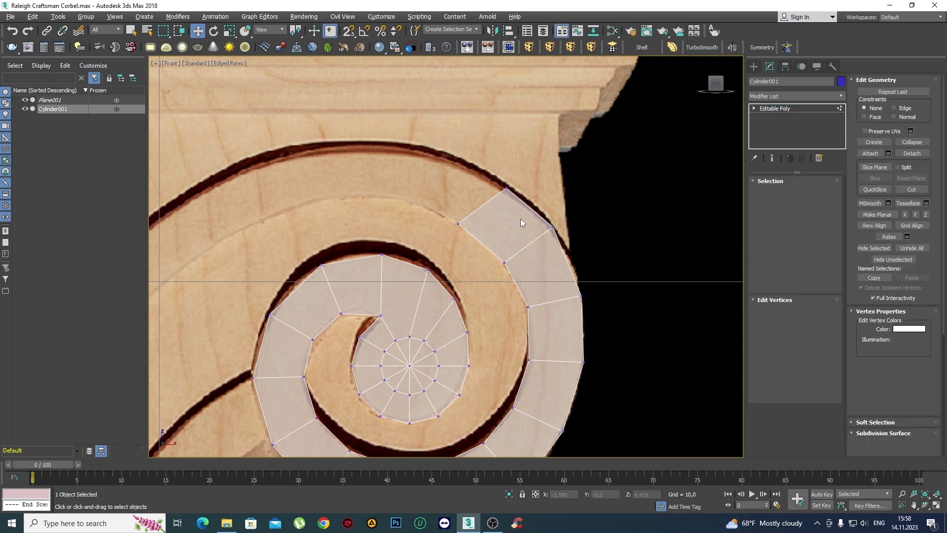
pyautogui.click(506, 188)
pyautogui.moveTo(538, 150); pyautogui.dragTo(526, 141)
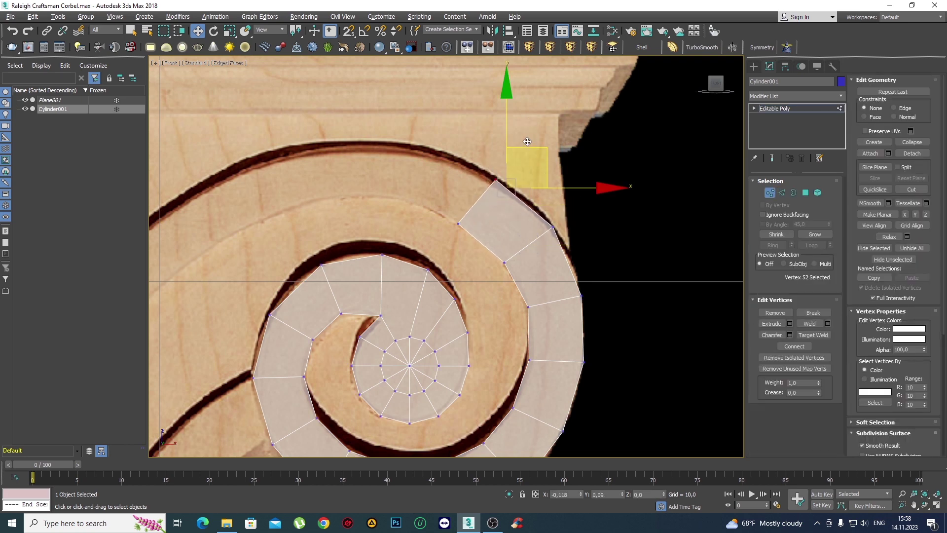
pyautogui.click(552, 227)
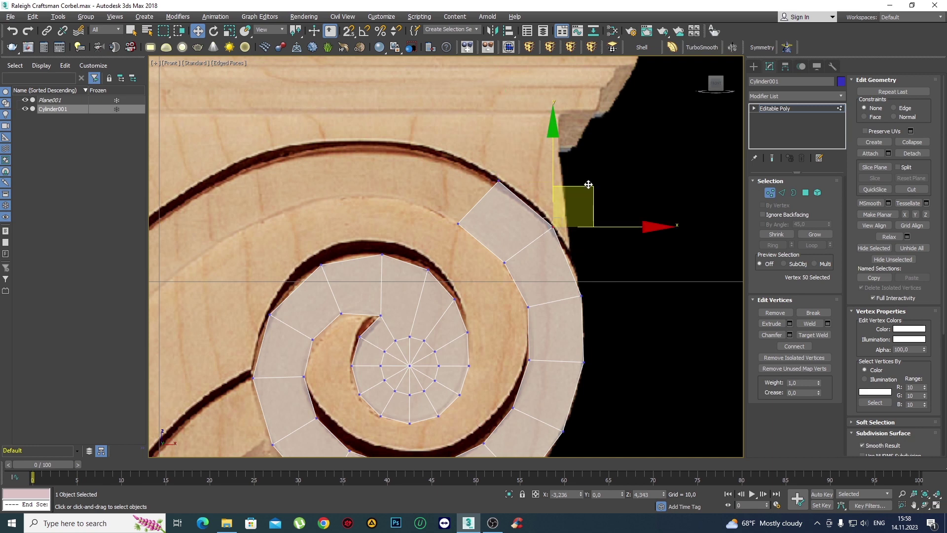
# Add one more quad across the scroll top, moving both corners to match the reference.
pyautogui.press('2')
pyautogui.click(480, 201)
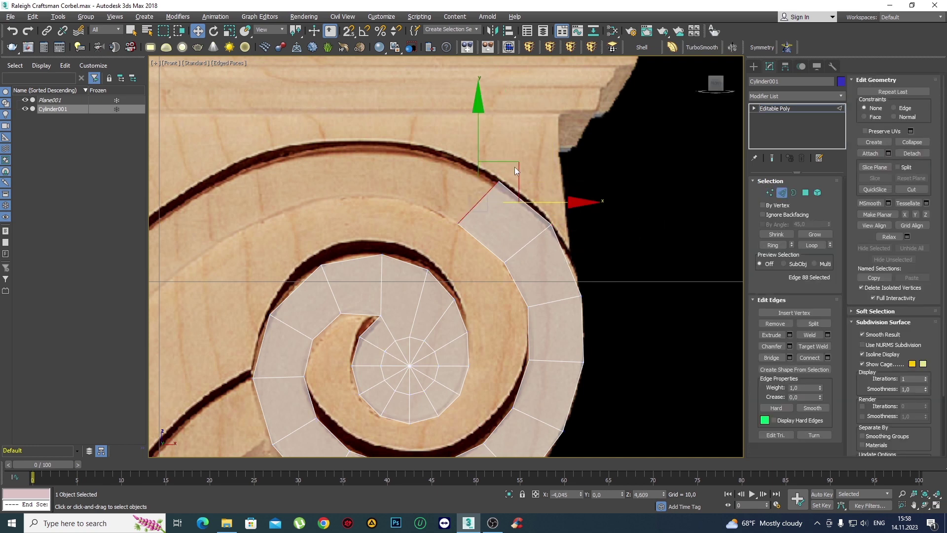
pyautogui.moveTo(512, 164)
pyautogui.keyDown('shift'); pyautogui.mouseDown()
pyautogui.moveTo(453, 137)
pyautogui.moveTo(449, 145)
pyautogui.mouseUp(); pyautogui.keyUp('shift')
pyautogui.press('1')
pyautogui.click(437, 157)
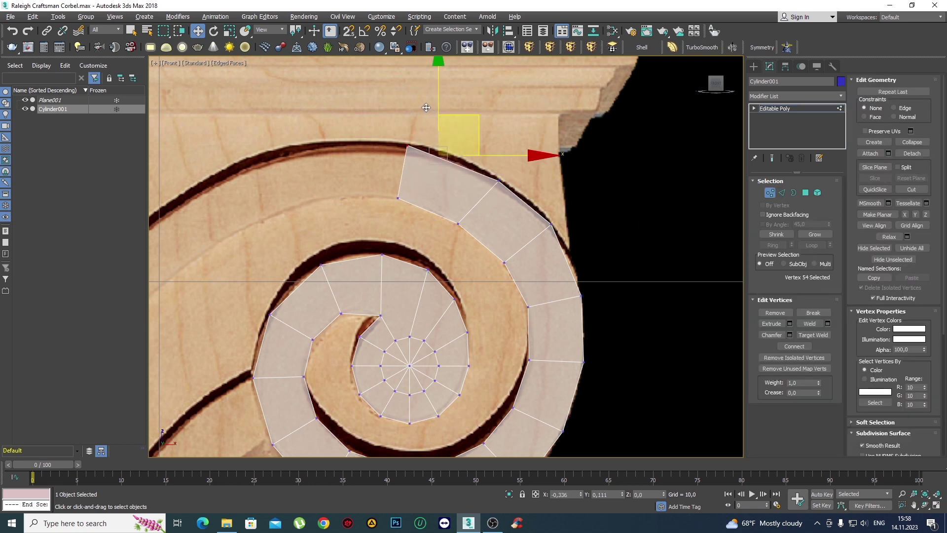
pyautogui.moveTo(457, 118); pyautogui.dragTo(426, 107)
pyautogui.moveTo(479, 150); pyautogui.dragTo(498, 183)
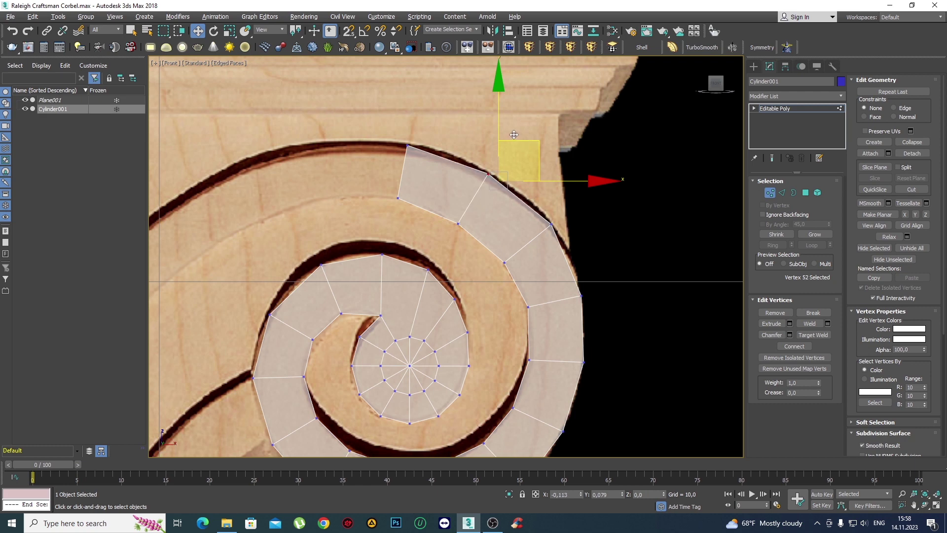
pyautogui.moveTo(514, 135); pyautogui.dragTo(510, 125)
pyautogui.scroll(-5, 542, 204)
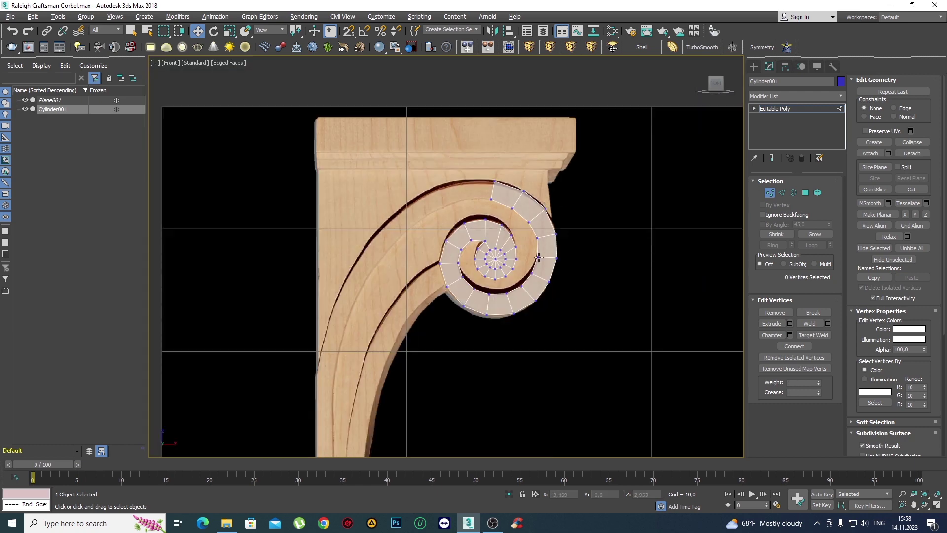
# Shift two pairs of inner vertices near the spiral centre right to fit the groove.
pyautogui.moveTo(539, 256)
pyautogui.mouseDown(button='middle')
pyautogui.moveTo(566, 205)
pyautogui.moveTo(422, 99)
pyautogui.mouseUp(button='middle')
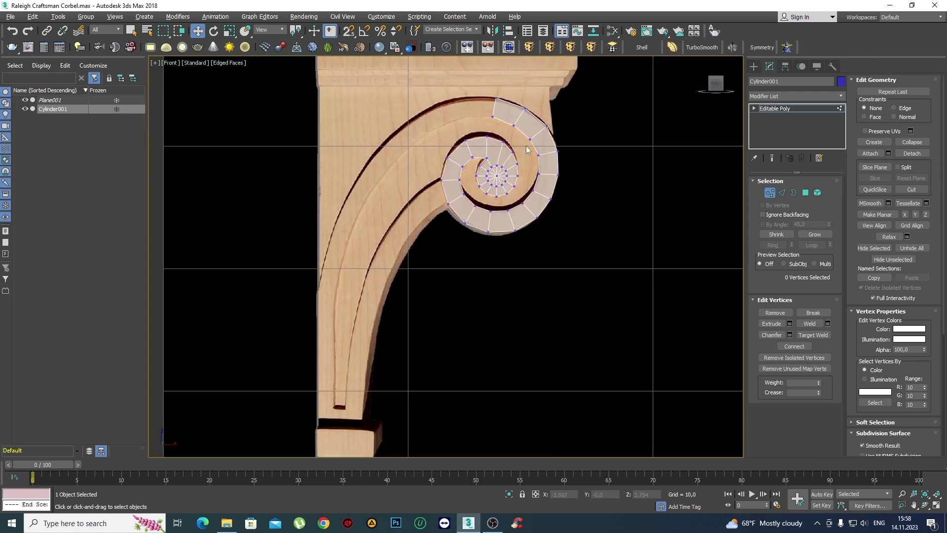
pyautogui.scroll(4, 542, 129)
pyautogui.scroll(-6, 582, 190)
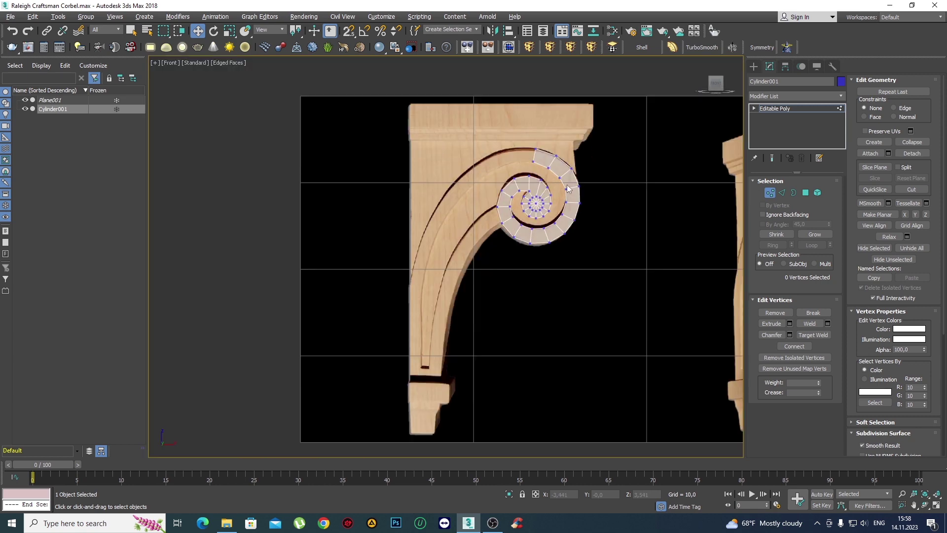
pyautogui.scroll(9, 544, 186)
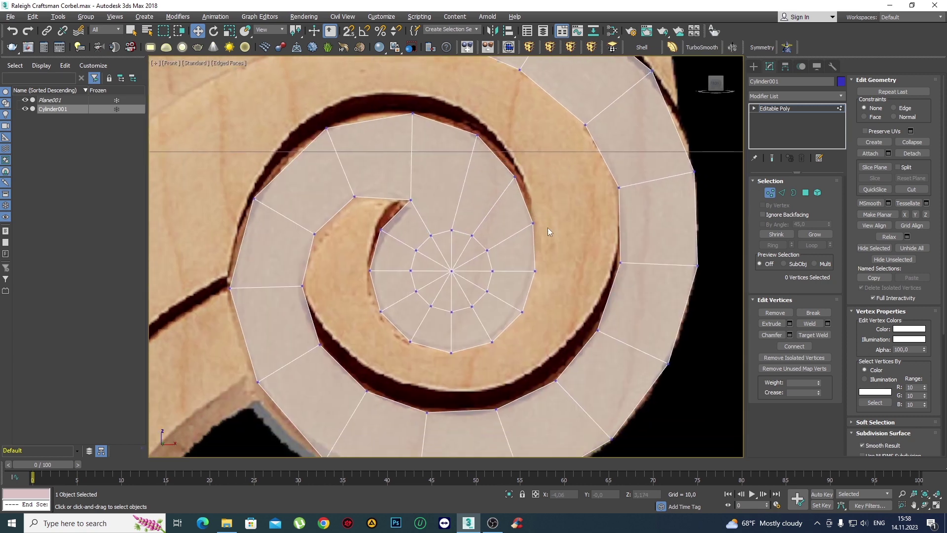
pyautogui.moveTo(516, 186); pyautogui.dragTo(509, 172)
pyautogui.moveTo(577, 200); pyautogui.dragTo(582, 202)
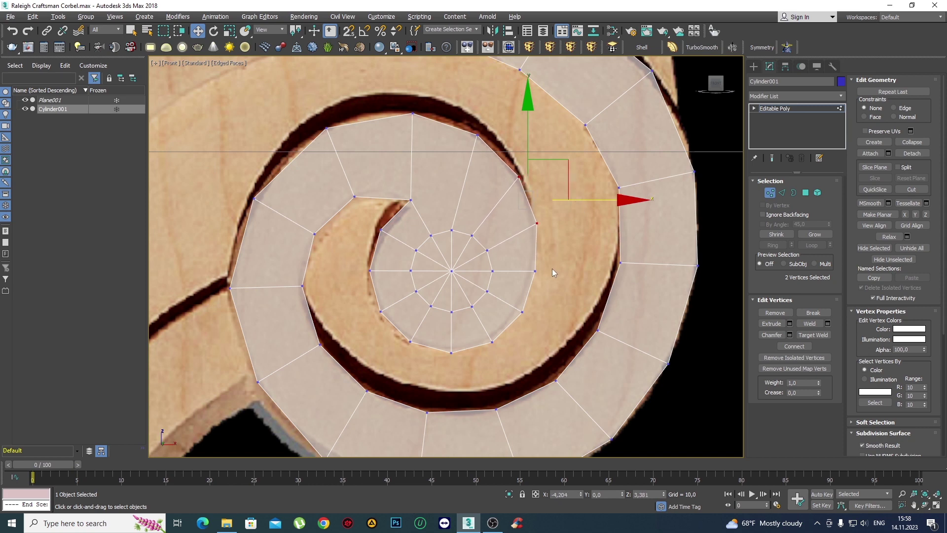
pyautogui.click(552, 299)
pyautogui.moveTo(511, 267); pyautogui.dragTo(512, 269)
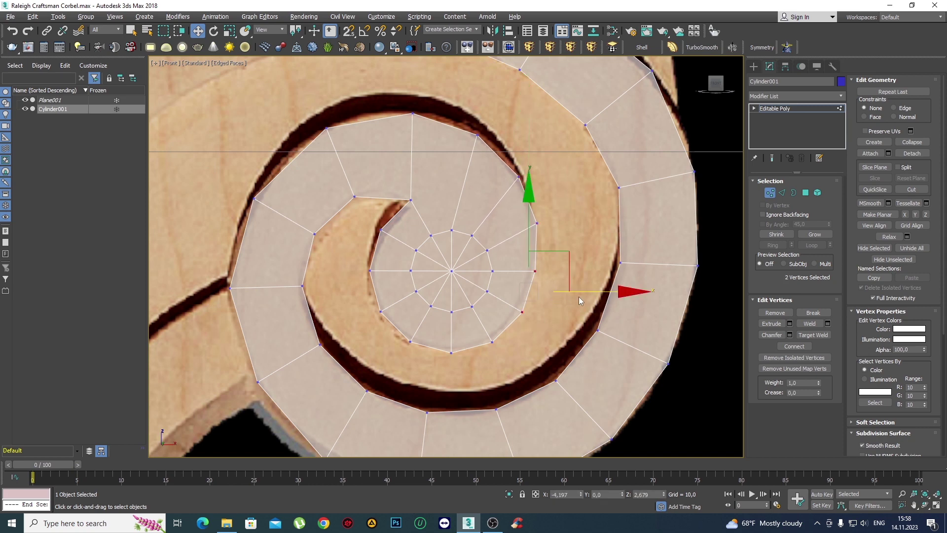
pyautogui.moveTo(579, 296); pyautogui.dragTo(582, 290)
pyautogui.click(524, 334)
# Shift the three vertices at the spiral's inner end slightly left.
pyautogui.scroll(-5, 536, 295)
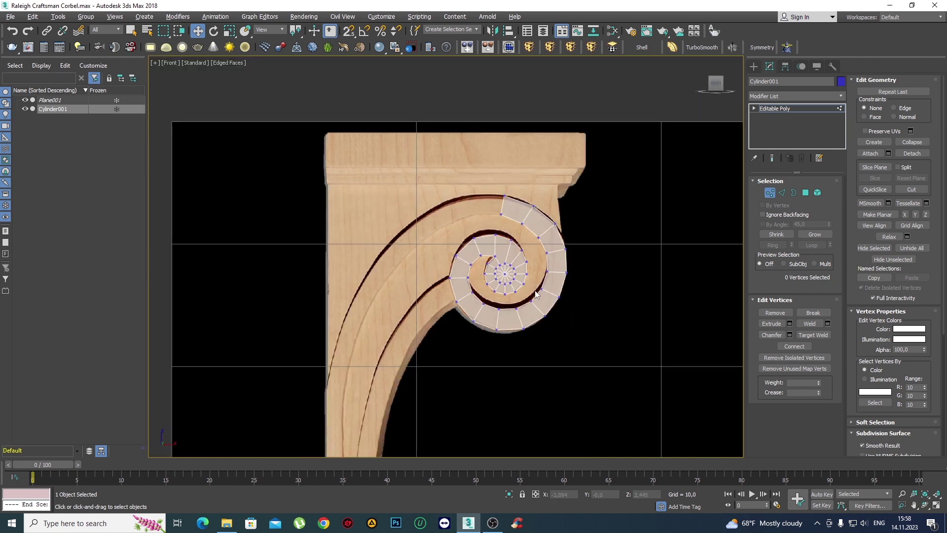
pyautogui.scroll(2, 561, 332)
pyautogui.scroll(2, 433, 247)
pyautogui.scroll(2, 434, 158)
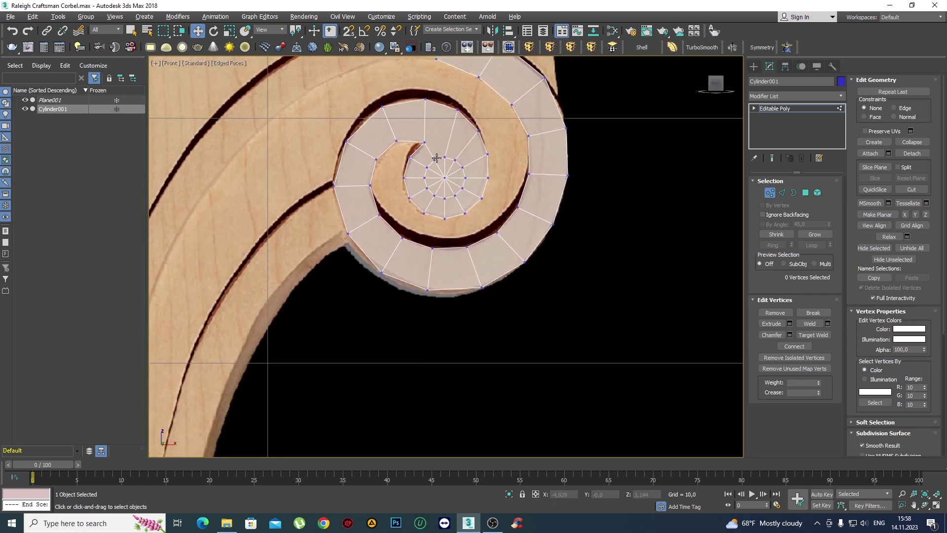
pyautogui.scroll(-10, 505, 247)
pyautogui.scroll(6, 475, 202)
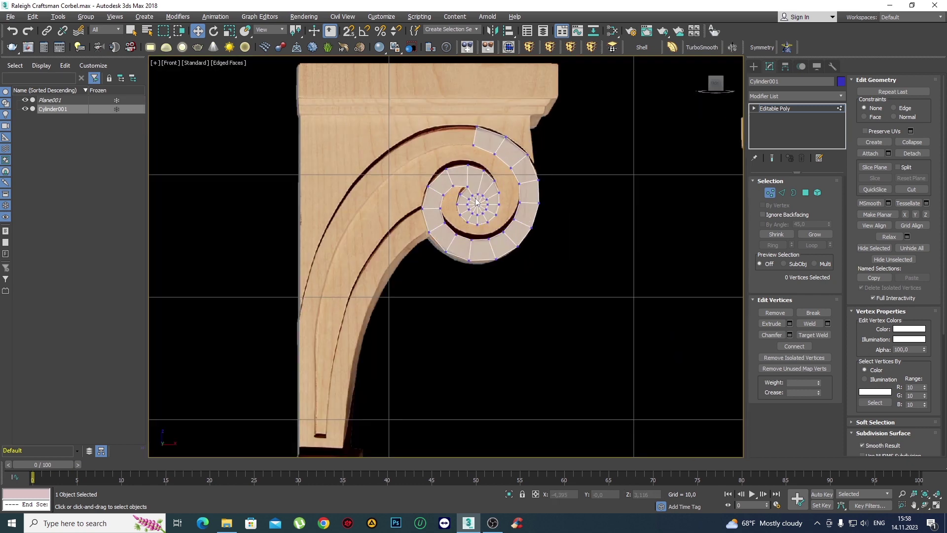
pyautogui.scroll(6, 478, 208)
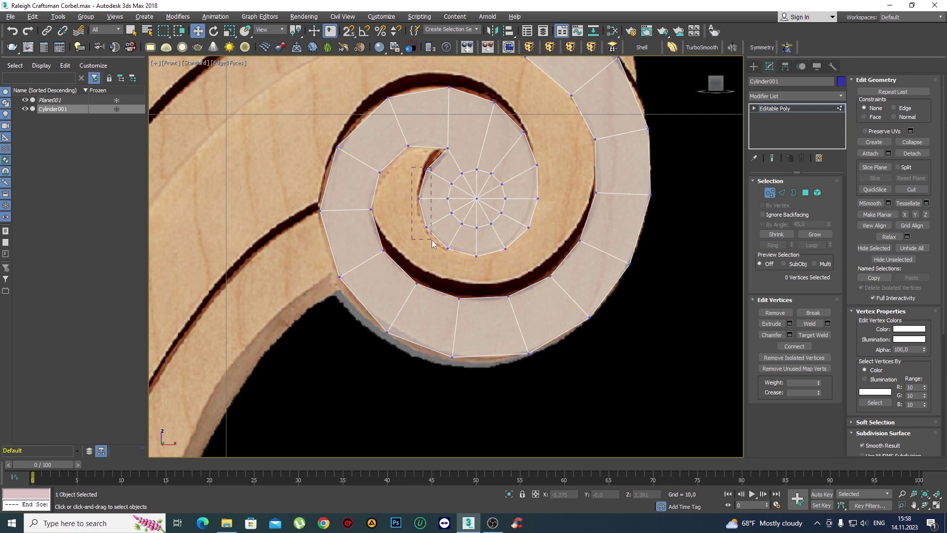
pyautogui.moveTo(432, 241); pyautogui.dragTo(432, 241)
pyautogui.moveTo(482, 198); pyautogui.dragTo(479, 198)
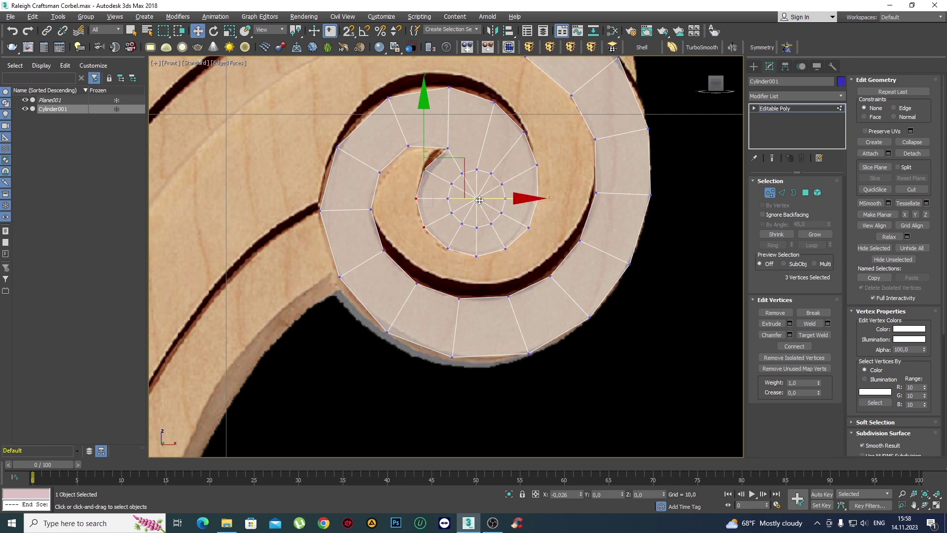
pyautogui.click(482, 276)
# Move a vertex on the inner curl so it follows the groove.
pyautogui.moveTo(441, 245); pyautogui.dragTo(442, 245)
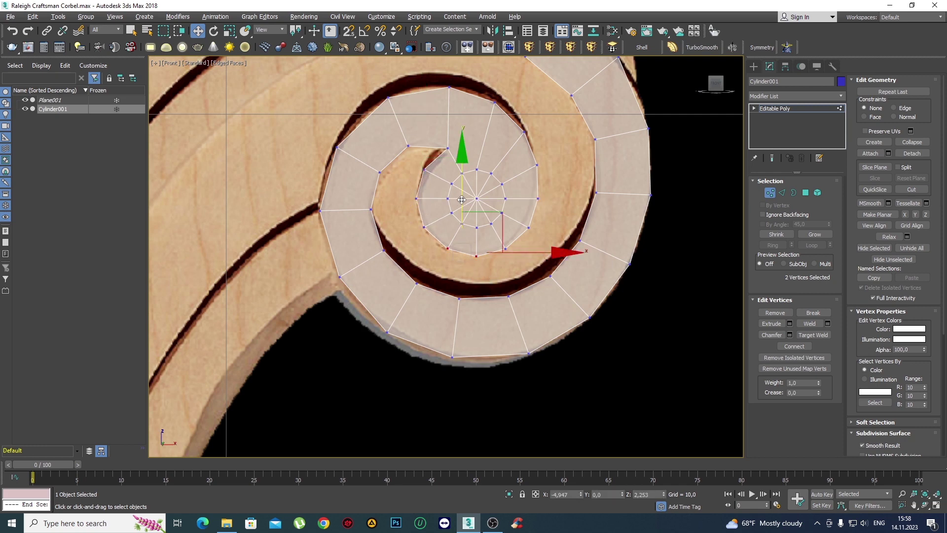
pyautogui.click(542, 262)
pyautogui.click(505, 248)
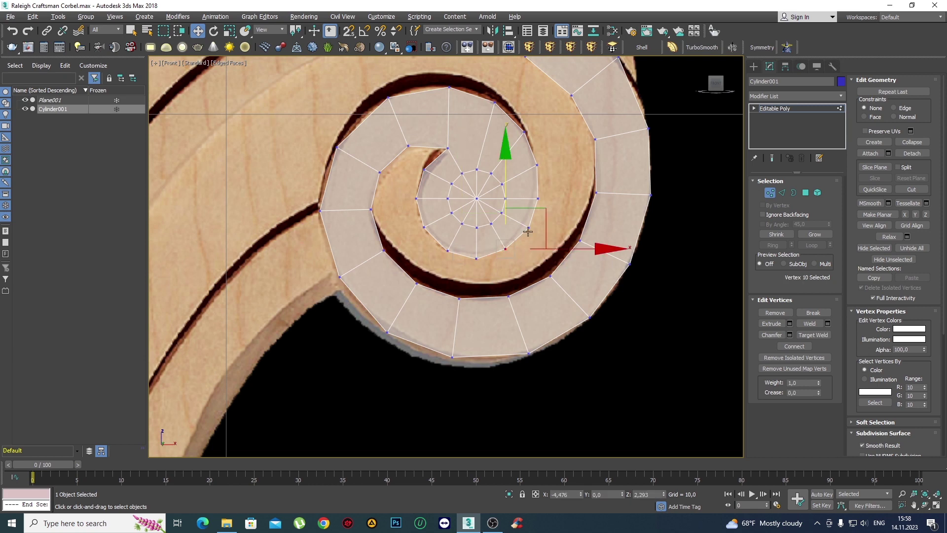
pyautogui.scroll(2, 527, 231)
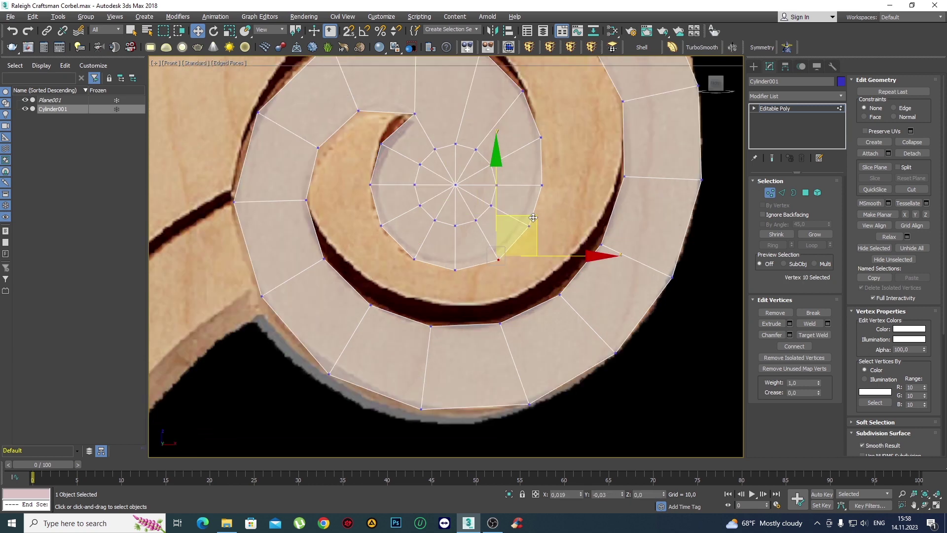
pyautogui.click(557, 239)
pyautogui.moveTo(518, 213); pyautogui.dragTo(553, 232)
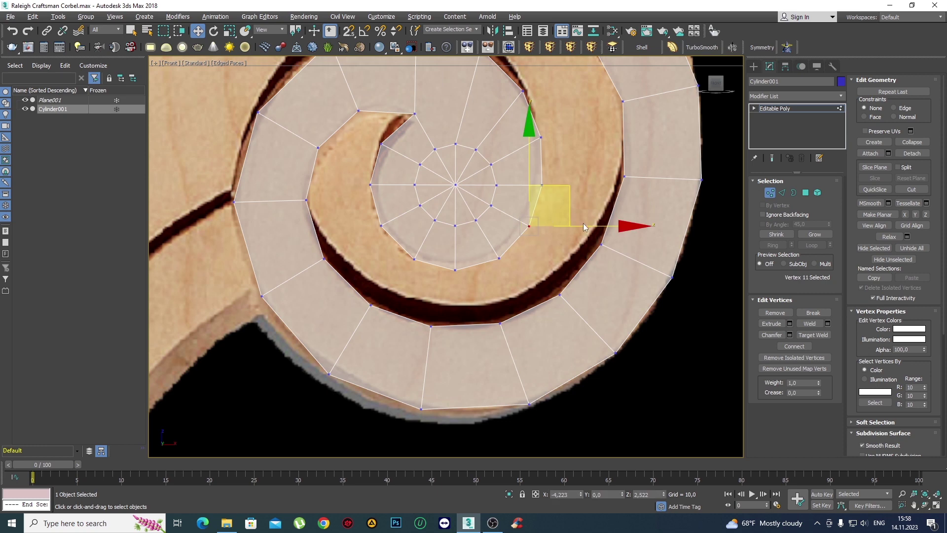
pyautogui.click(533, 248)
pyautogui.scroll(-4, 523, 261)
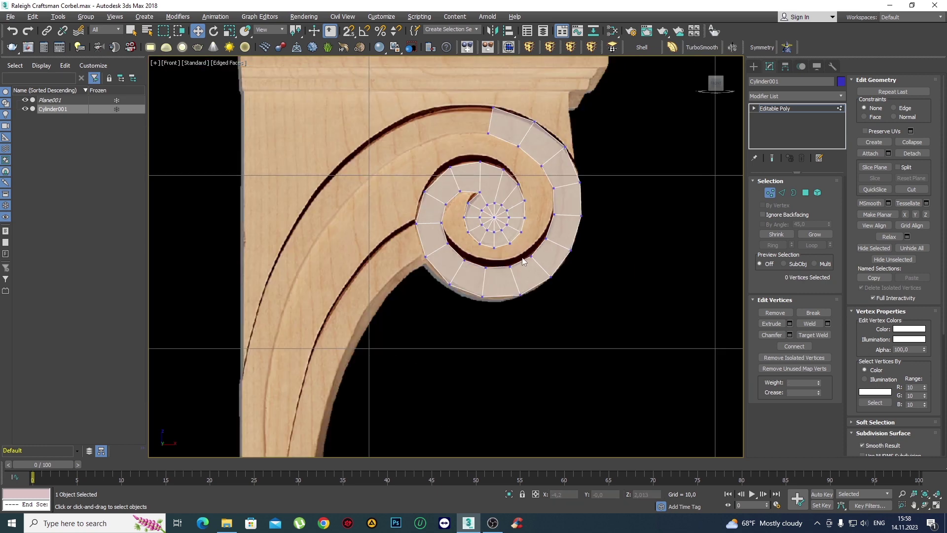
pyautogui.scroll(2, 533, 262)
# Extrude a quad leftward from the top end edge and move its corner along the groove.
pyautogui.press('2')
pyautogui.scroll(1, 509, 189)
pyautogui.click(508, 177)
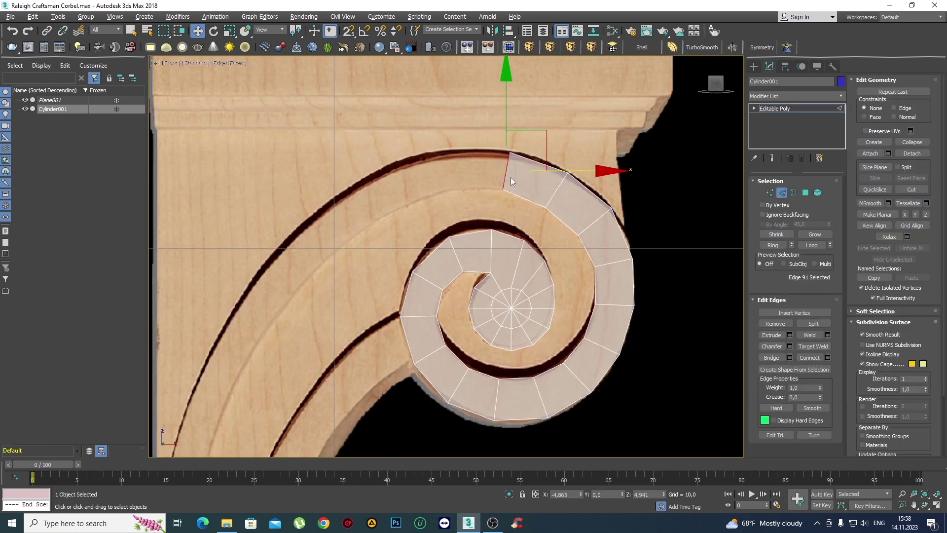
pyautogui.keyDown('shift'); pyautogui.moveTo(538, 143); pyautogui.dragTo(481, 132); pyautogui.keyUp('shift')
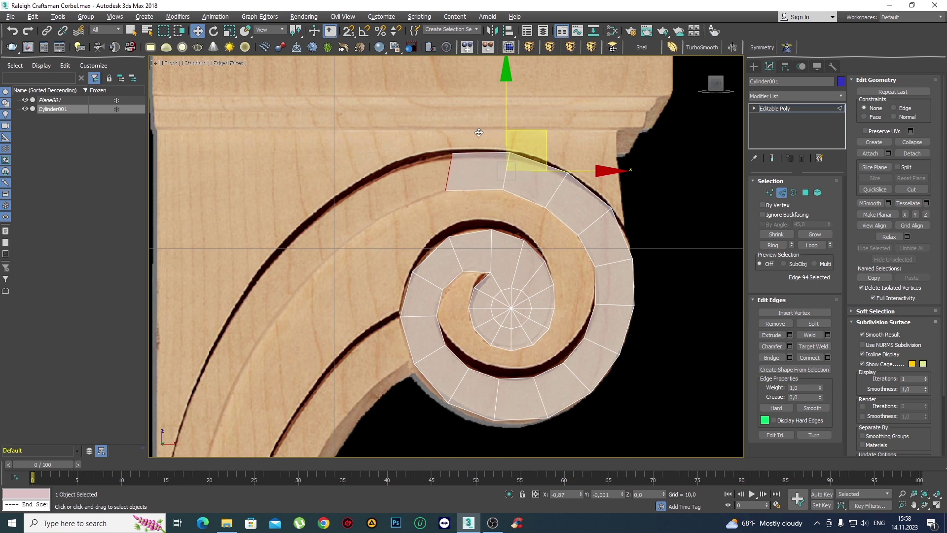
pyautogui.press('1')
pyautogui.click(454, 153)
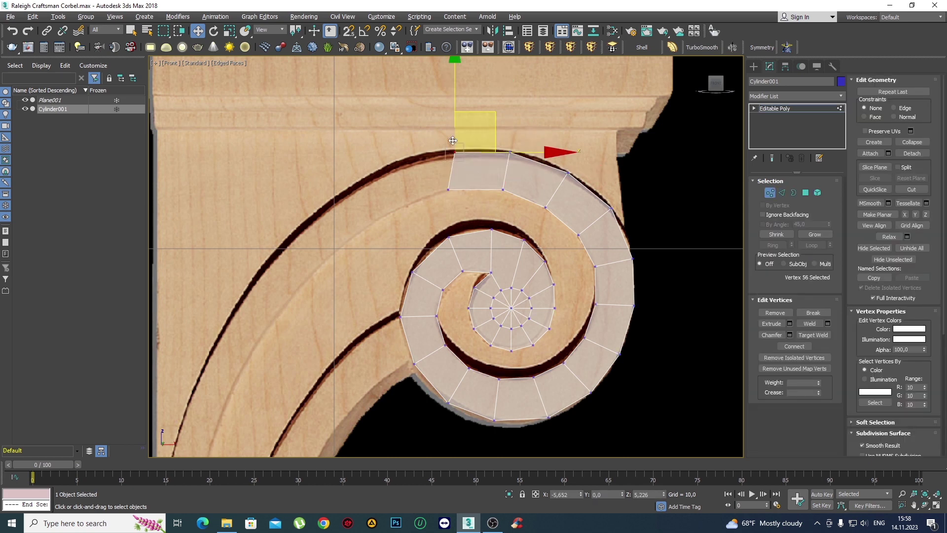
pyautogui.moveTo(490, 120)
pyautogui.mouseDown()
pyautogui.moveTo(477, 111)
pyautogui.moveTo(173, 269)
pyautogui.mouseUp()
# Stretch a long section down-left along the arm and fit its end vertex to the groove.
pyautogui.press('2')
pyautogui.click(446, 168)
pyautogui.scroll(-3, 431, 150)
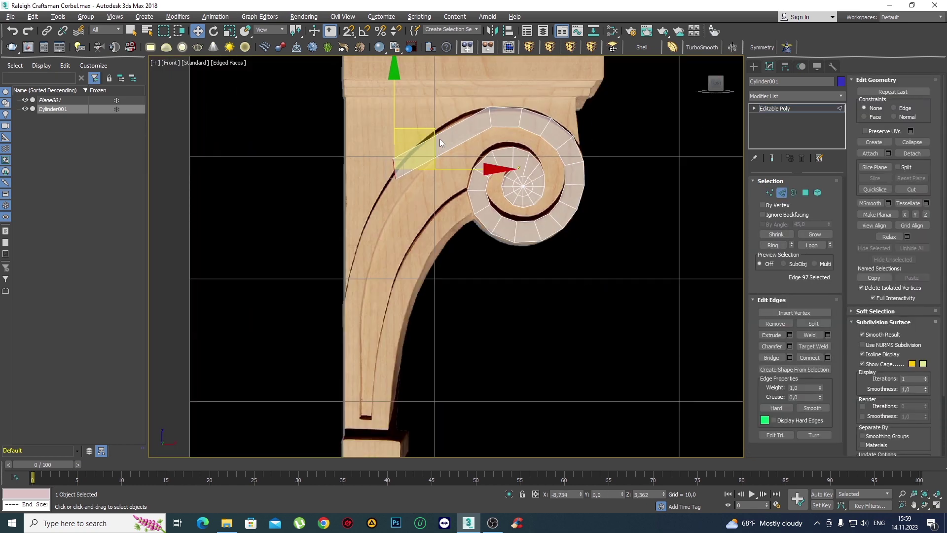
pyautogui.keyDown('shift'); pyautogui.moveTo(436, 129); pyautogui.dragTo(417, 189); pyautogui.keyUp('shift')
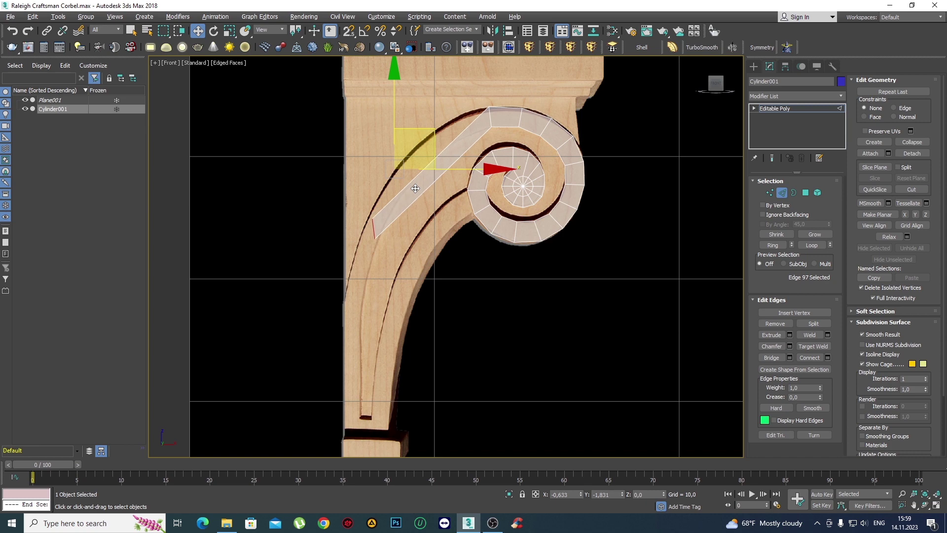
pyautogui.scroll(5, 385, 232)
pyautogui.press('1')
pyautogui.click(360, 203)
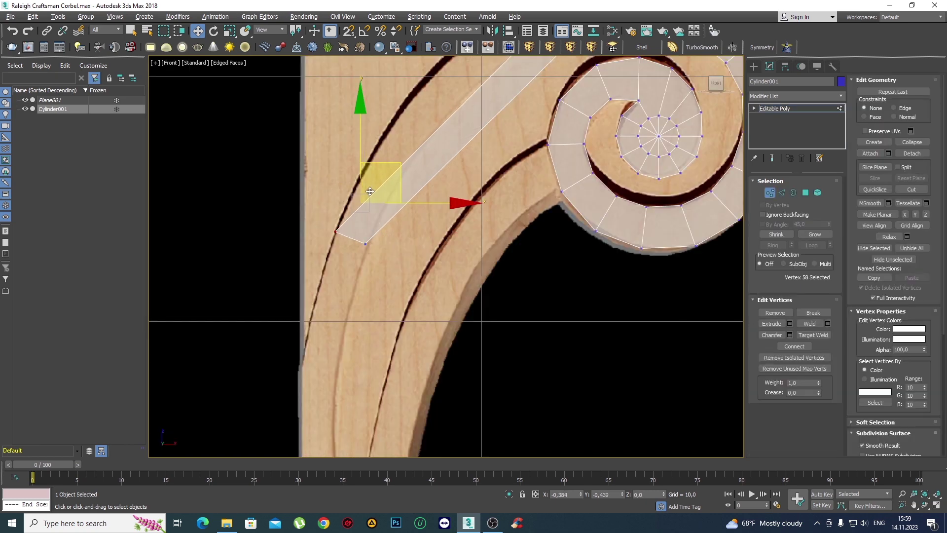
pyautogui.moveTo(395, 163); pyautogui.dragTo(374, 197)
pyautogui.scroll(3, 363, 228)
pyautogui.moveTo(383, 261)
pyautogui.mouseDown()
pyautogui.moveTo(350, 230)
pyautogui.moveTo(400, 226)
pyautogui.mouseUp()
pyautogui.click(383, 285)
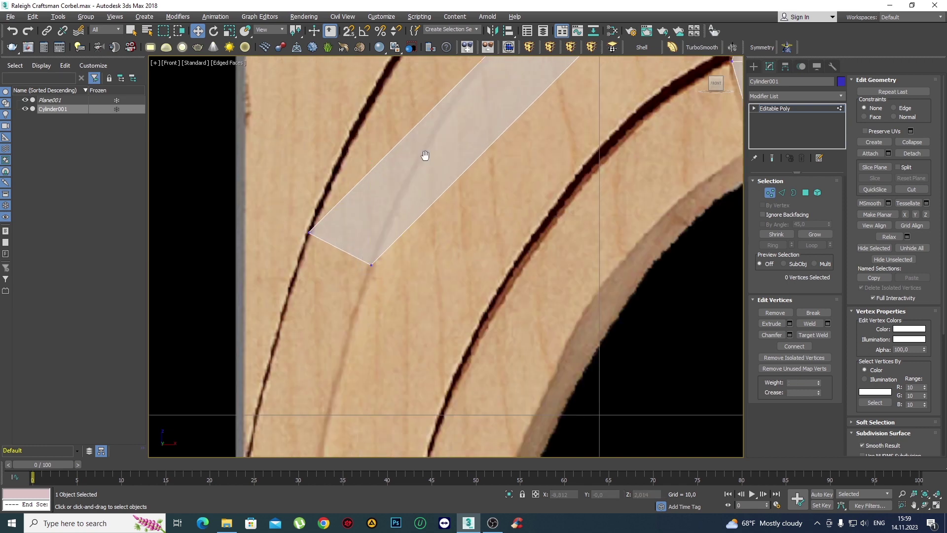
pyautogui.scroll(-3, 412, 251)
pyautogui.scroll(-2, 401, 262)
# Select the two long edges of the arm section.
pyautogui.press('2')
pyautogui.click(411, 292)
pyautogui.press('q')
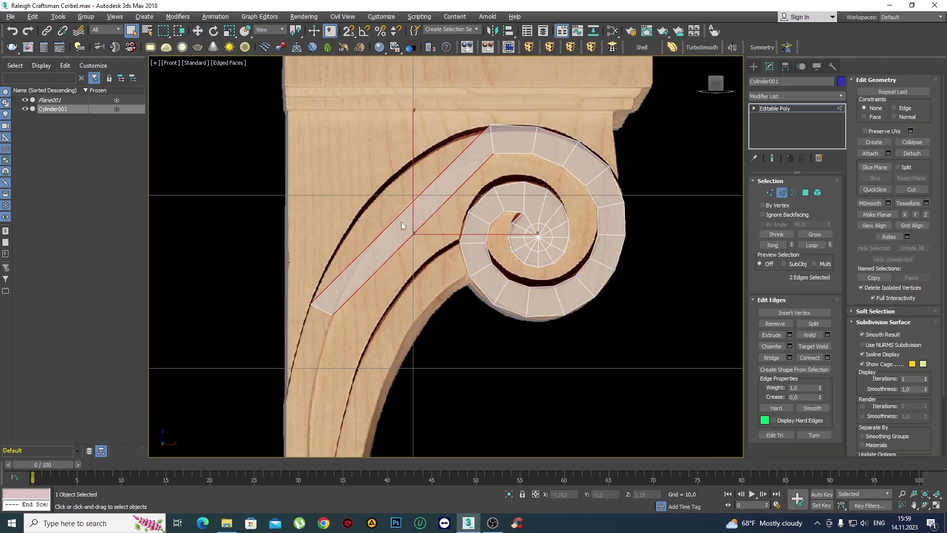
# Connect the two long edges to add a cross edge splitting the arm section.
pyautogui.click(827, 358)
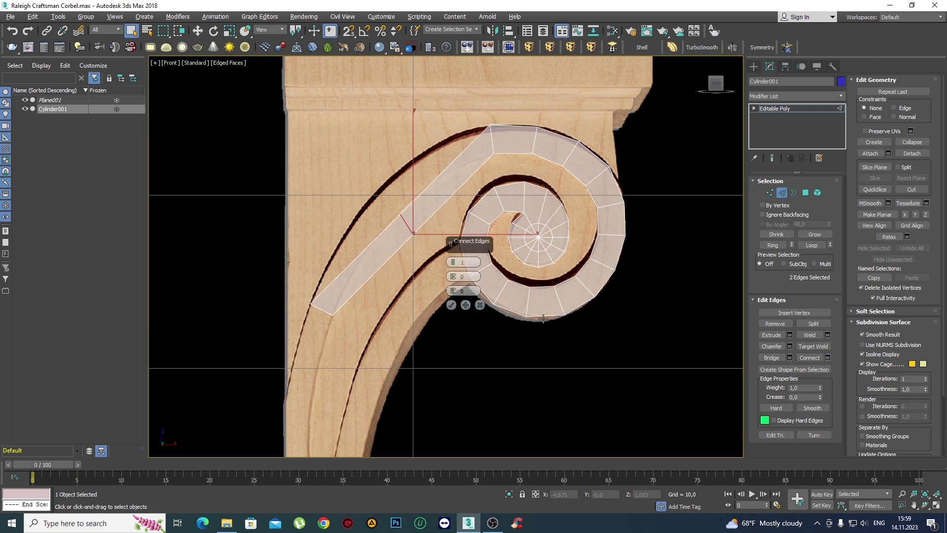
pyautogui.click(451, 305)
pyautogui.press('w')
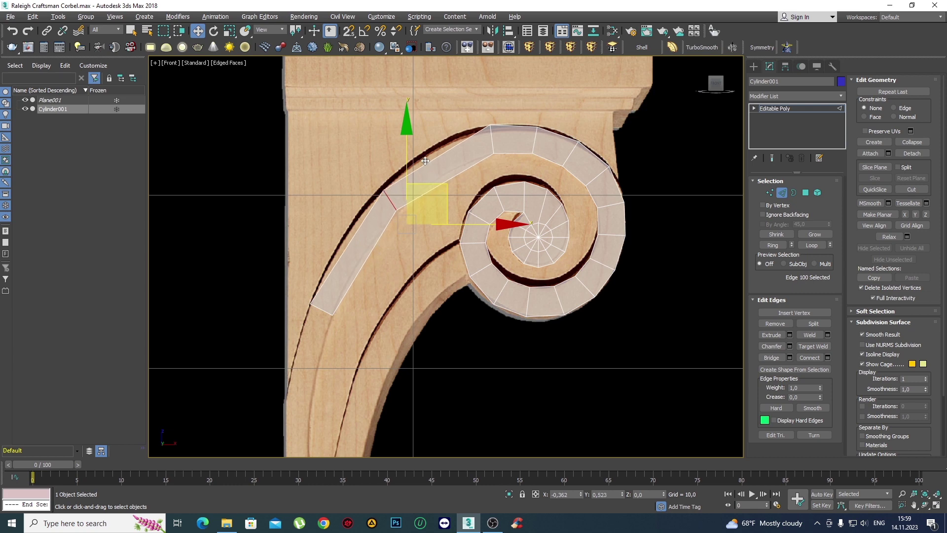
pyautogui.moveTo(415, 204); pyautogui.dragTo(406, 194)
# Tilt, lengthen and nudge the new edge so it follows the curved groove.
pyautogui.scroll(5, 406, 194)
pyautogui.press('e')
pyautogui.moveTo(441, 146); pyautogui.dragTo(437, 137)
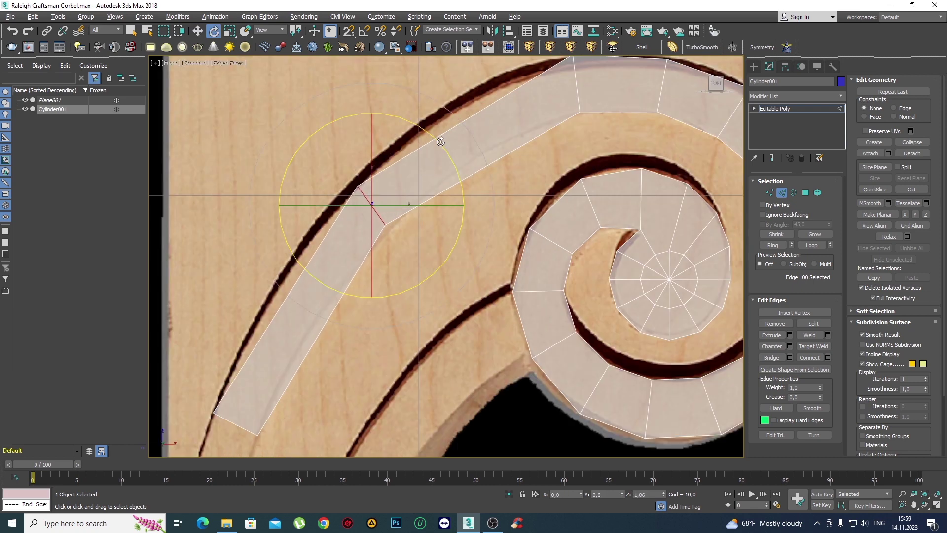
pyautogui.press('r')
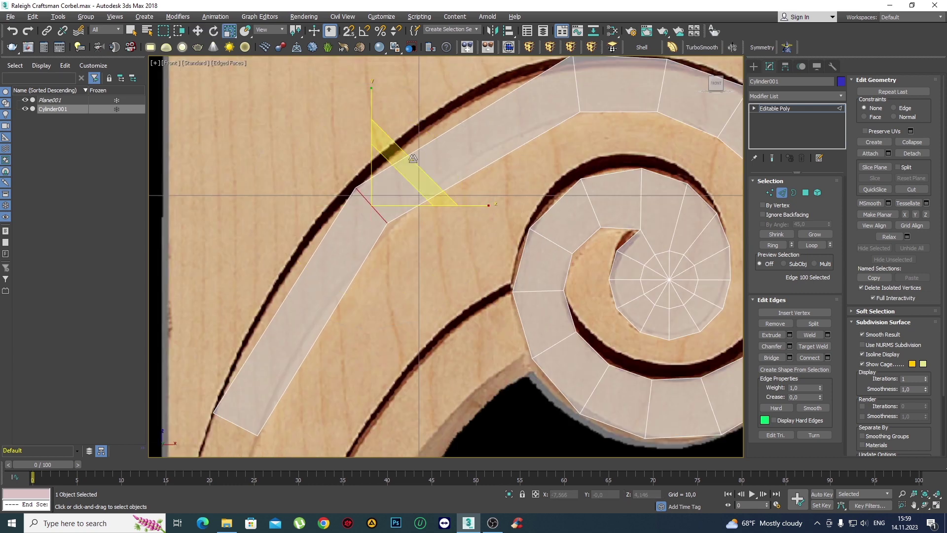
pyautogui.moveTo(404, 170); pyautogui.dragTo(410, 148)
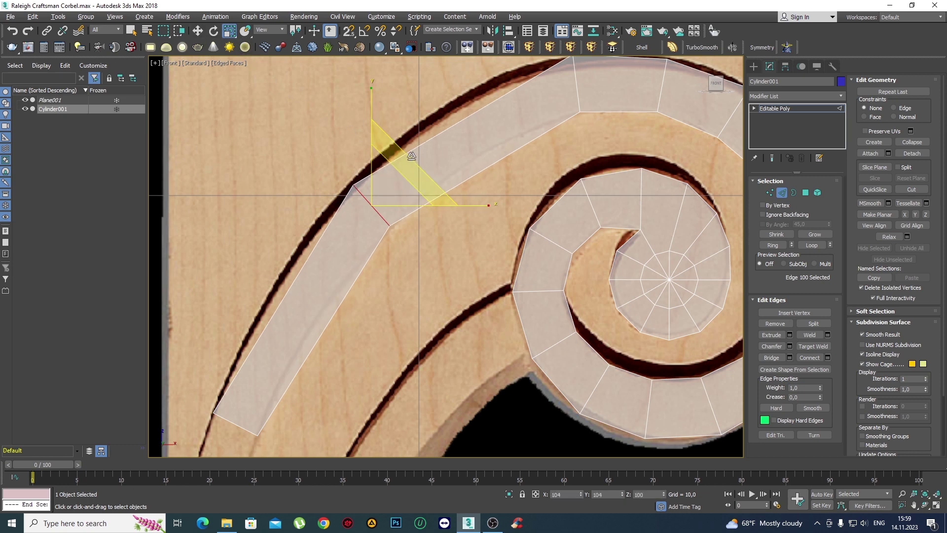
pyautogui.press('w')
pyautogui.moveTo(399, 165); pyautogui.dragTo(402, 169)
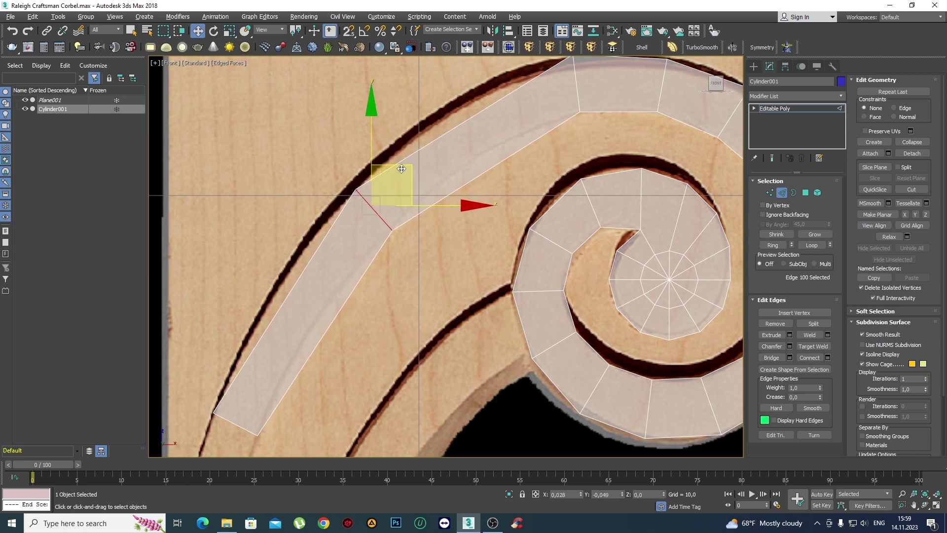
pyautogui.scroll(-5, 401, 169)
# Connect the four long arm edges with two new cross edges (Segments 2).
pyautogui.press('6')
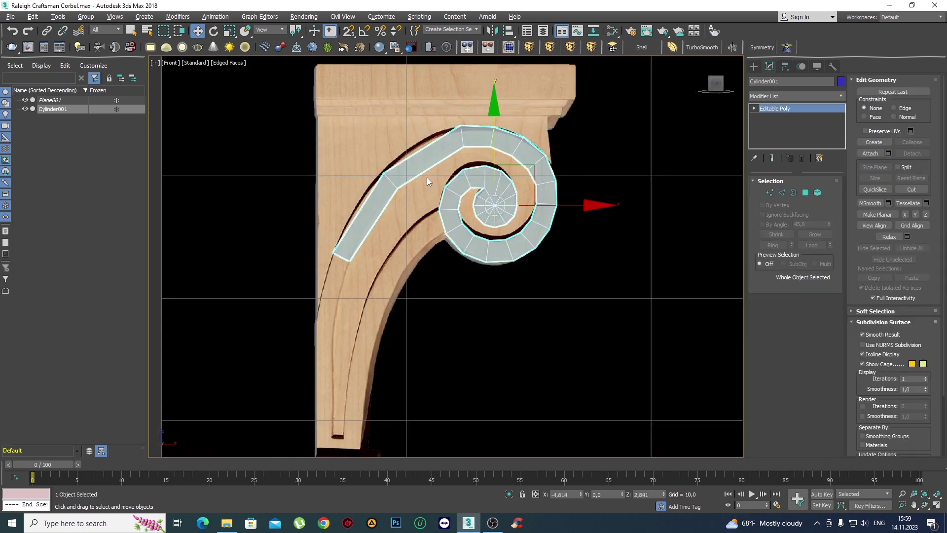
pyautogui.scroll(3, 427, 176)
pyautogui.press('2')
pyautogui.press('q')
pyautogui.moveTo(455, 223); pyautogui.dragTo(433, 126)
pyautogui.keyDown('ctrl'); pyautogui.moveTo(354, 250); pyautogui.dragTo(379, 276); pyautogui.keyUp('ctrl')
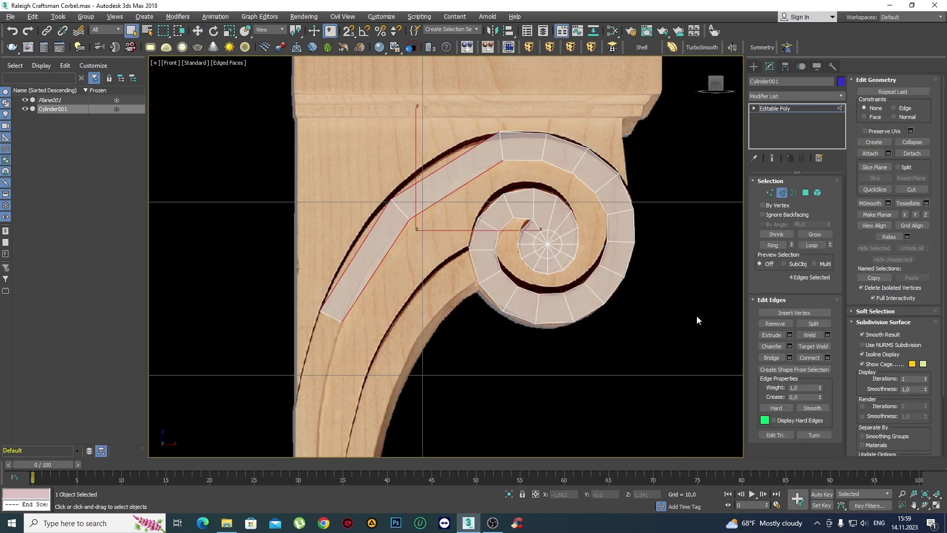
pyautogui.click(827, 357)
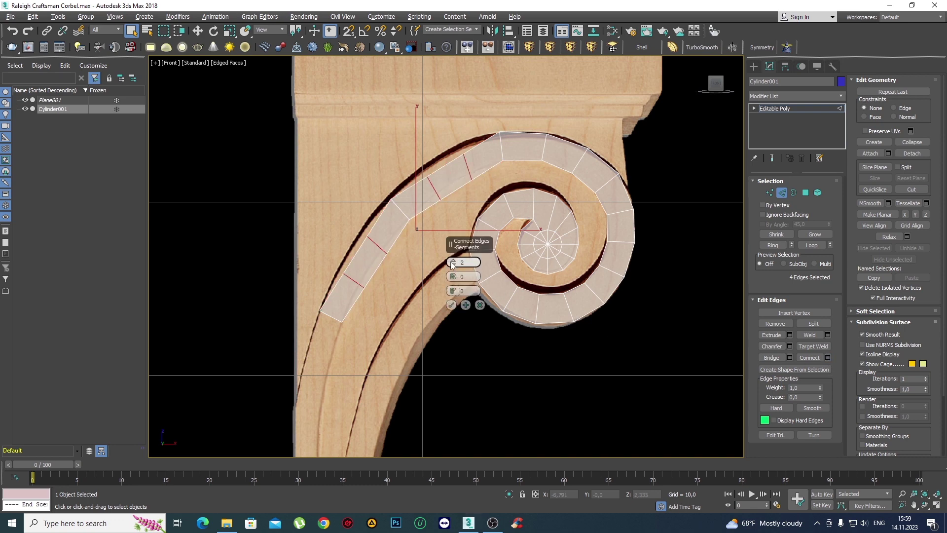
pyautogui.click(451, 305)
# Slide two of the new cross edges up-left to follow the curved band.
pyautogui.press('w')
pyautogui.scroll(3, 436, 196)
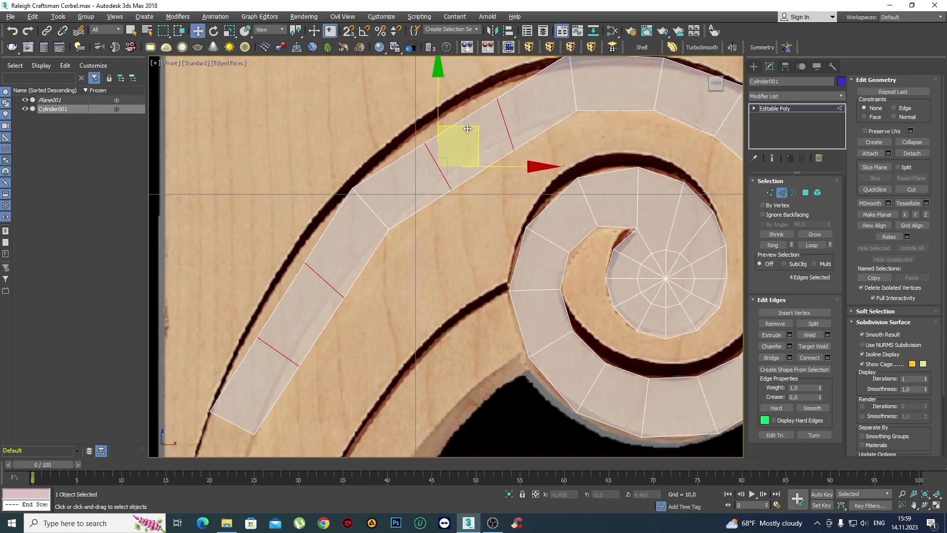
pyautogui.click(441, 169)
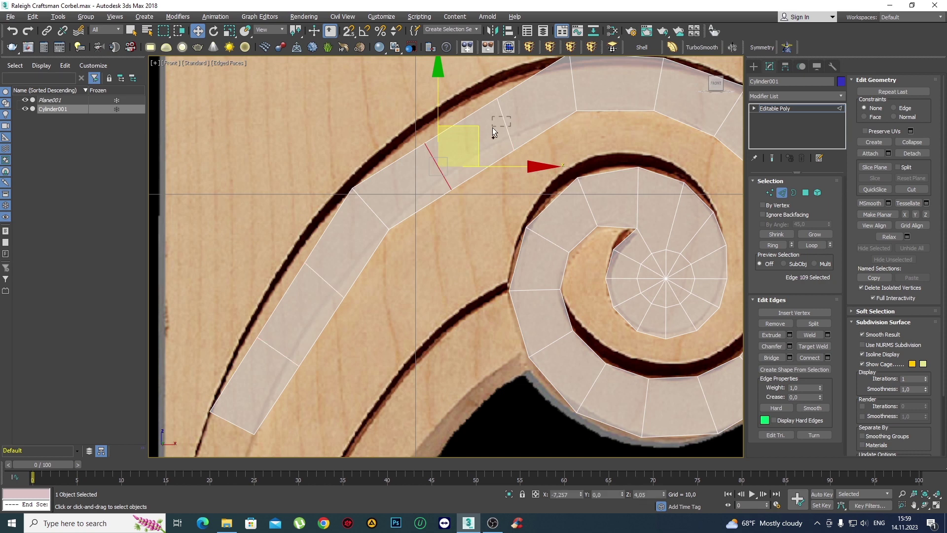
pyautogui.keyDown('ctrl'); pyautogui.click(492, 128); pyautogui.keyUp('ctrl')
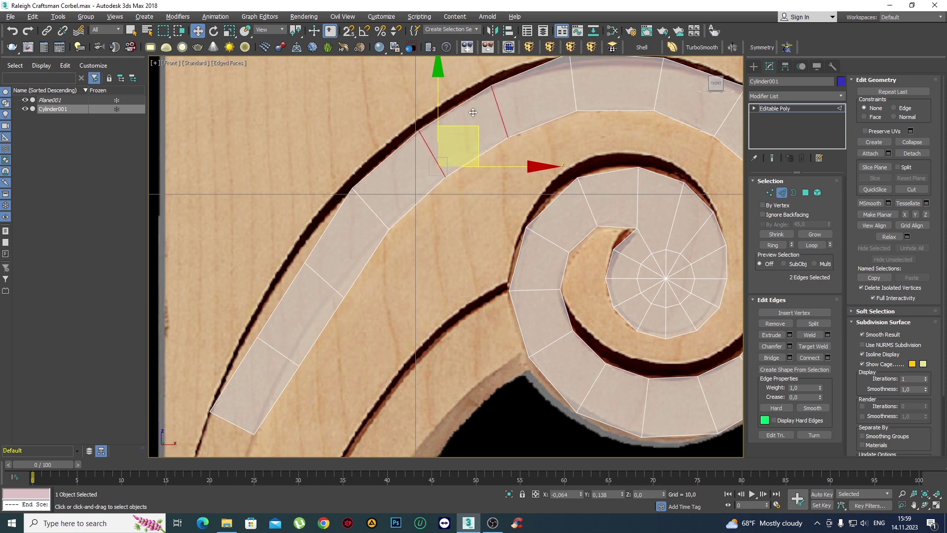
pyautogui.moveTo(479, 126); pyautogui.dragTo(472, 114)
pyautogui.click(445, 228)
# Select the upper and lower cross edges, then a single edge on the arm.
pyautogui.scroll(-3, 434, 231)
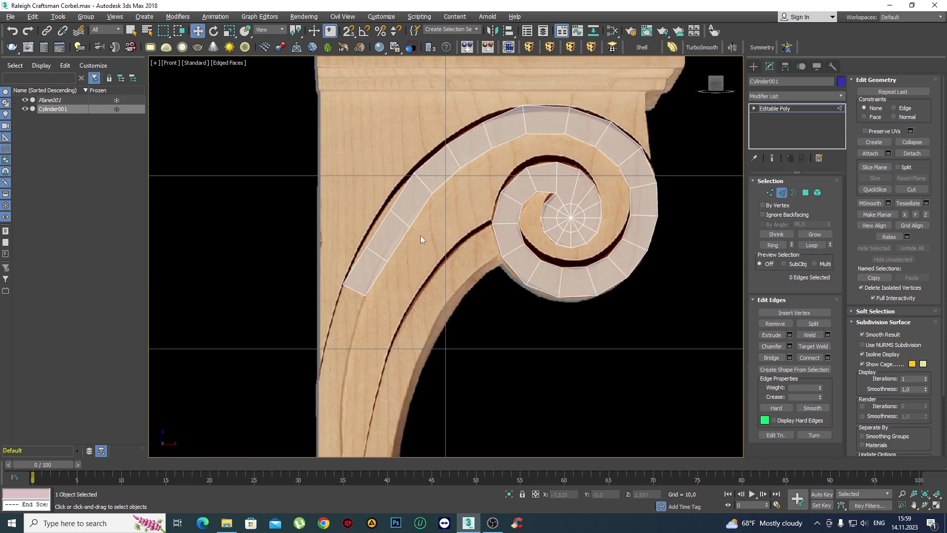
pyautogui.scroll(5, 405, 239)
pyautogui.moveTo(408, 165); pyautogui.dragTo(408, 166)
pyautogui.keyDown('ctrl'); pyautogui.click(360, 260); pyautogui.keyUp('ctrl')
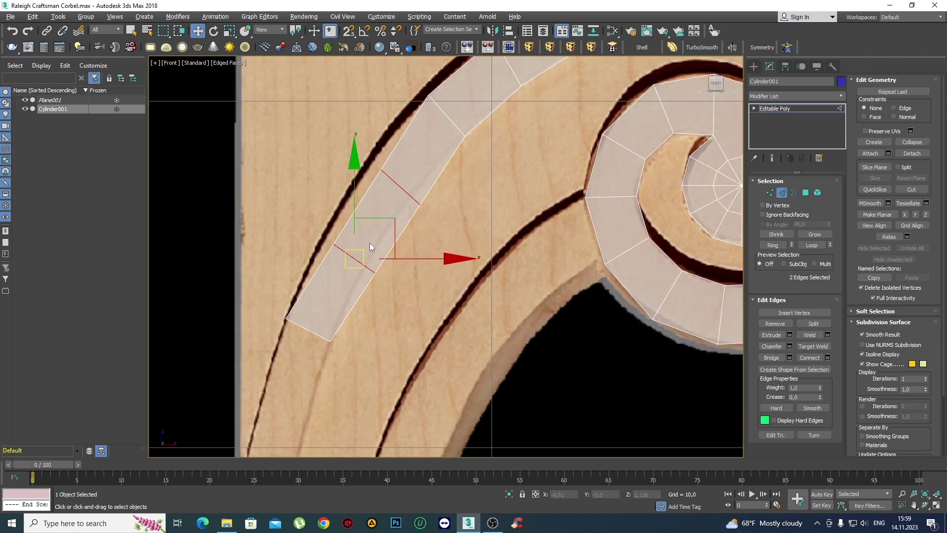
pyautogui.click(340, 249)
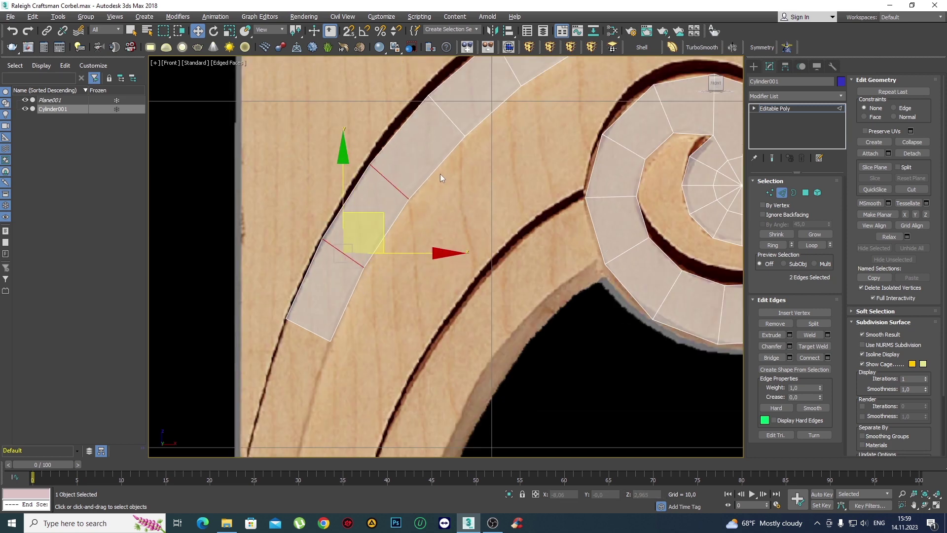
pyautogui.scroll(-3, 401, 216)
pyautogui.press('1')
pyautogui.scroll(3, 421, 170)
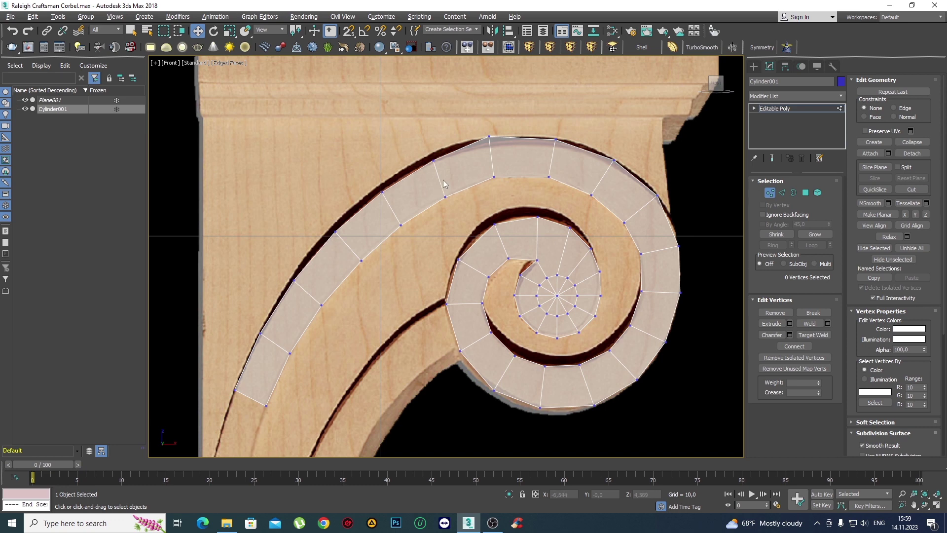
# Adjust vertices at the strip's top and along the scroll's outer rim to match the reference.
pyautogui.click(433, 160)
pyautogui.keyDown('ctrl'); pyautogui.click(382, 192); pyautogui.keyUp('ctrl')
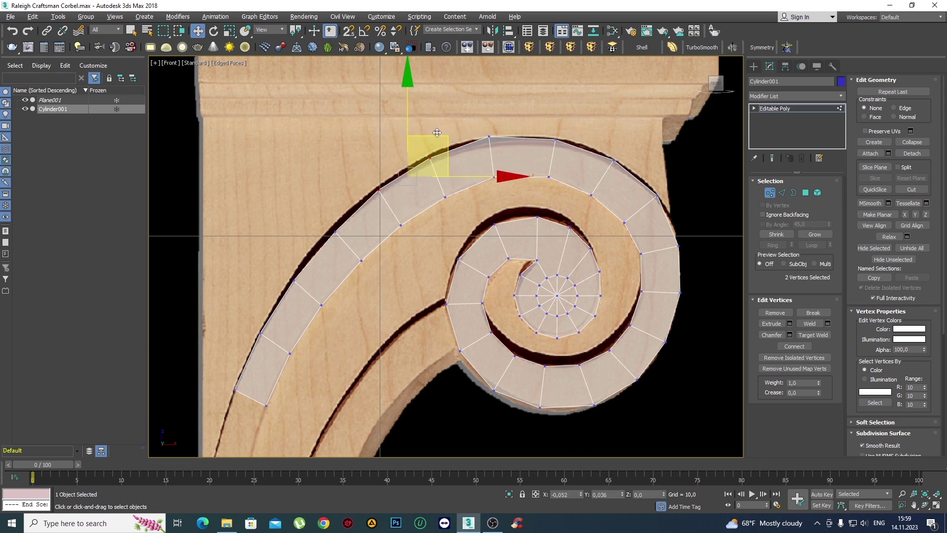
pyautogui.click(489, 136)
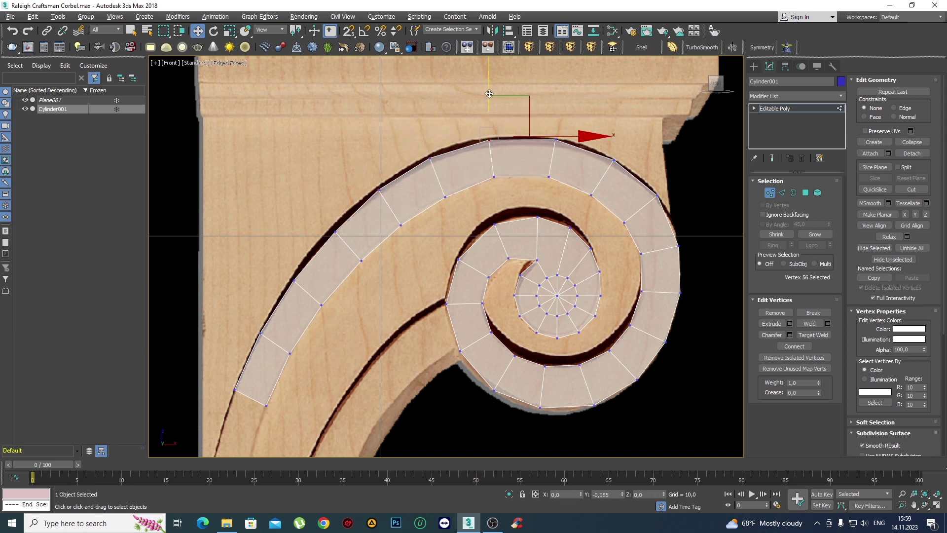
pyautogui.moveTo(486, 193); pyautogui.dragTo(438, 202)
pyautogui.keyDown('ctrl'); pyautogui.click(400, 222); pyautogui.keyUp('ctrl')
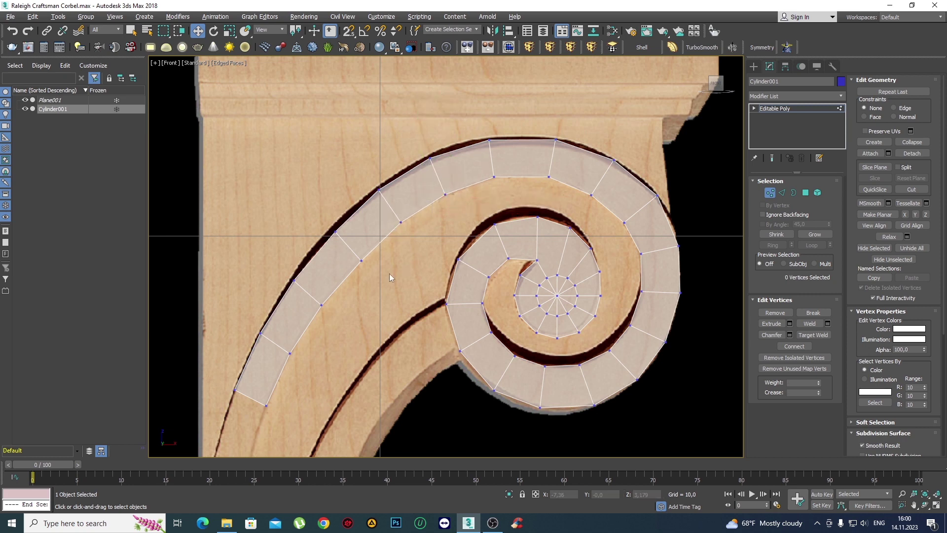
pyautogui.moveTo(389, 273); pyautogui.dragTo(353, 238)
# Adjust the vertices on the arm's inner side to hug the reference outline.
pyautogui.click(321, 305)
pyautogui.moveTo(321, 304); pyautogui.dragTo(362, 243, button='middle')
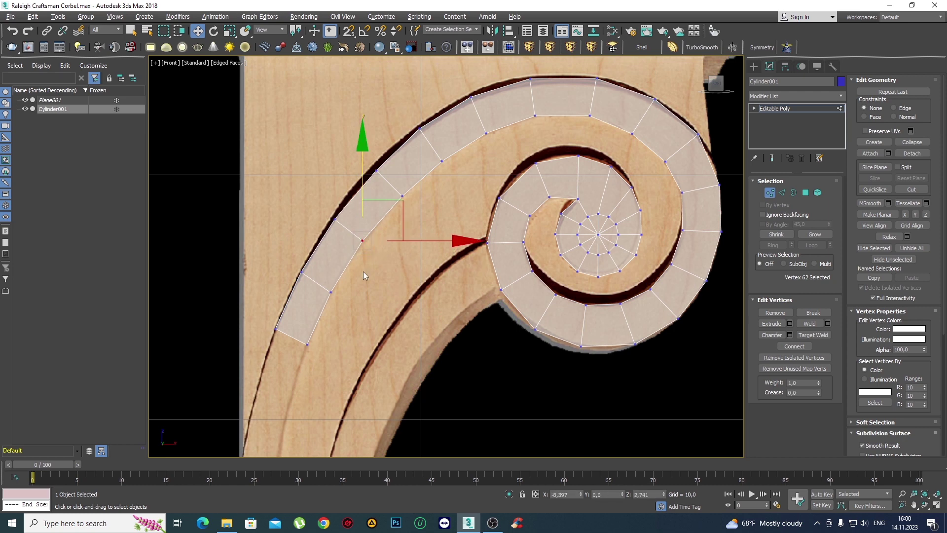
pyautogui.click(331, 291)
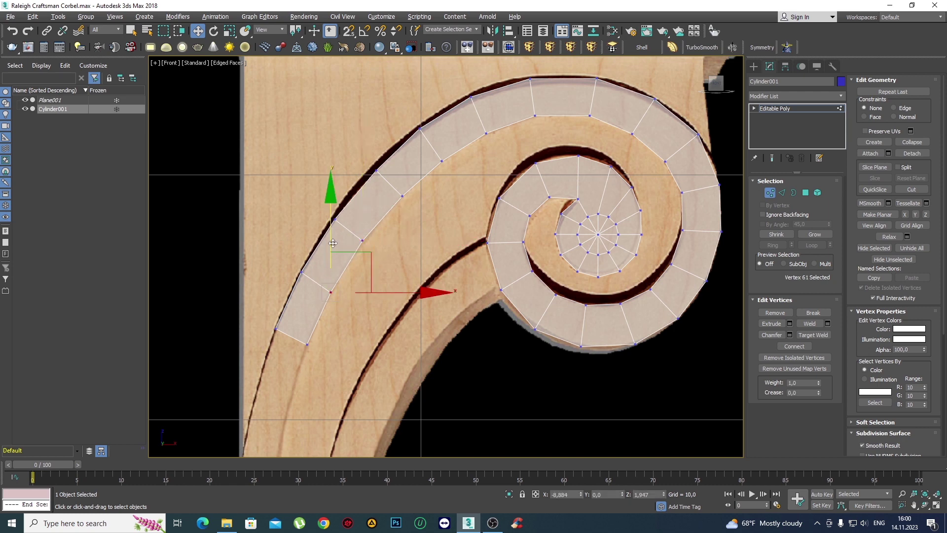
pyautogui.click(410, 239)
pyautogui.scroll(-3, 401, 203)
pyautogui.scroll(3, 359, 220)
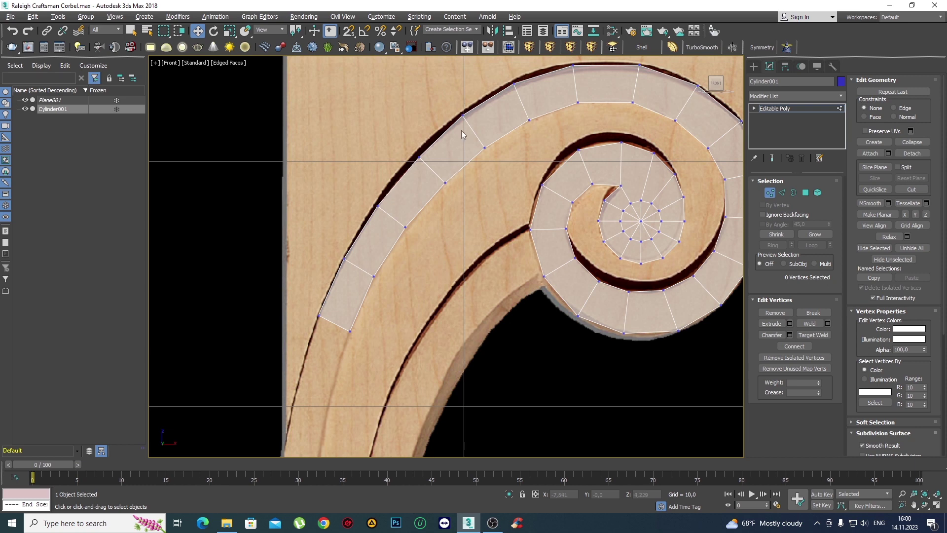
# Adjust the upper outer vertex, then select the strip's bottom end edge.
pyautogui.click(462, 115)
pyautogui.scroll(2, 463, 115)
pyautogui.moveTo(449, 88); pyautogui.dragTo(440, 164, button='middle')
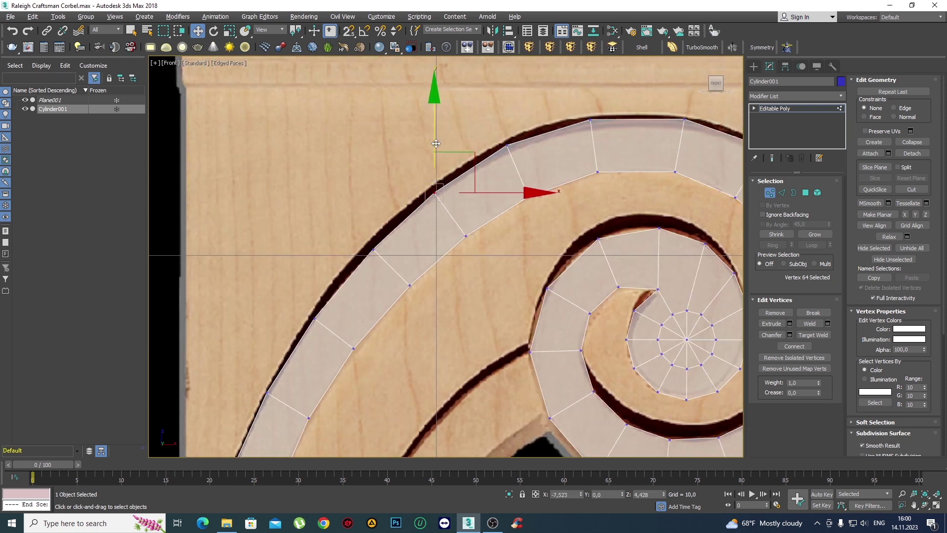
pyautogui.scroll(-4, 434, 185)
pyautogui.scroll(2, 417, 214)
pyautogui.press('2')
pyautogui.scroll(3, 389, 212)
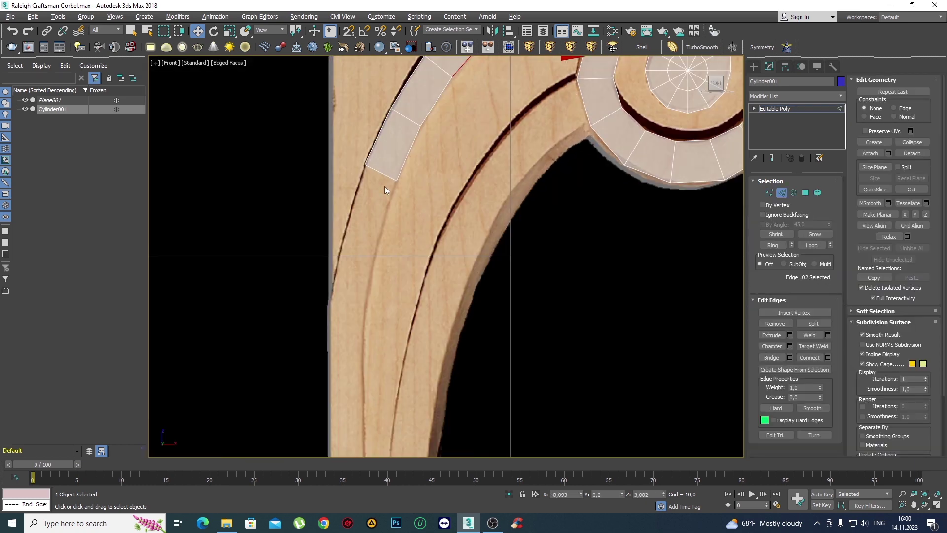
pyautogui.click(383, 172)
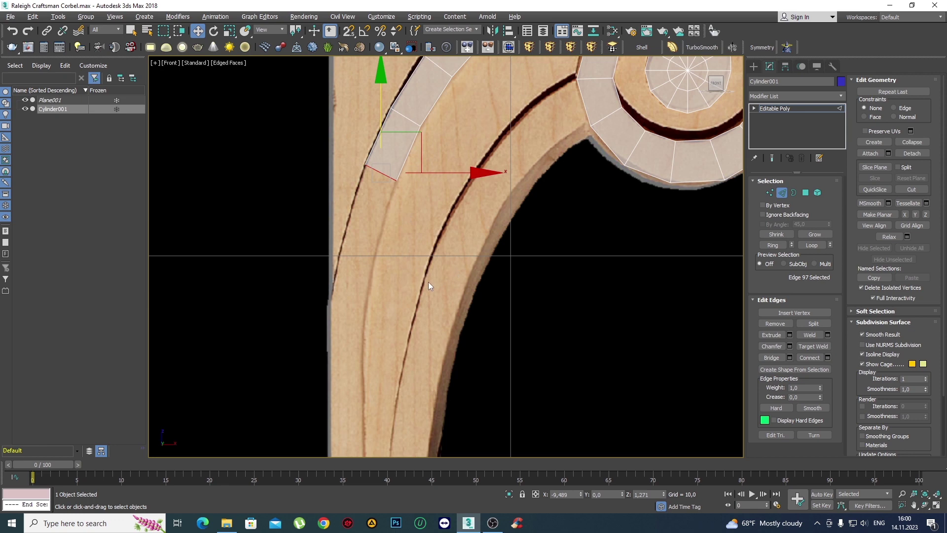
# Extrude the strip's end edge down the corbel's left leg to its base.
pyautogui.moveTo(428, 283)
pyautogui.mouseDown(button='middle')
pyautogui.moveTo(403, 262)
pyautogui.moveTo(431, 219)
pyautogui.mouseUp(button='middle')
pyautogui.press('4')
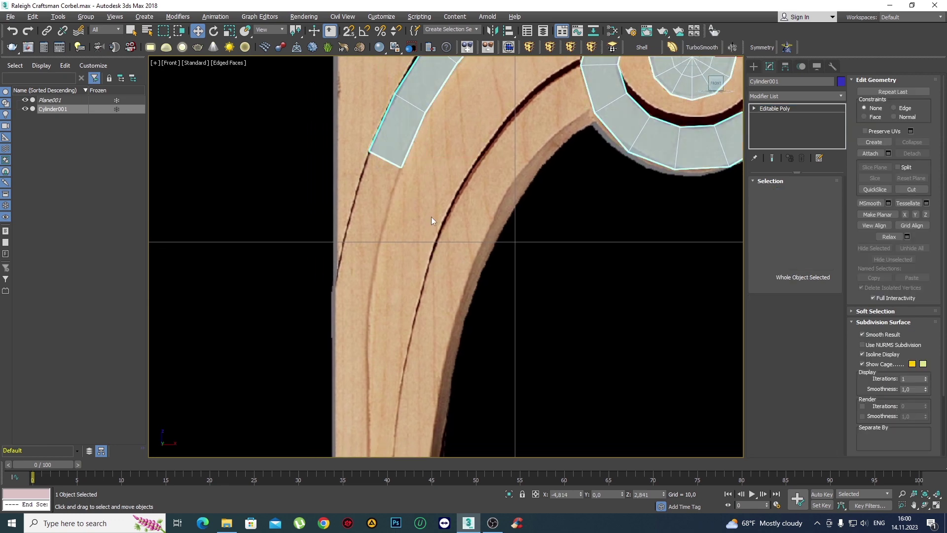
pyautogui.press('2')
pyautogui.scroll(-3, 410, 206)
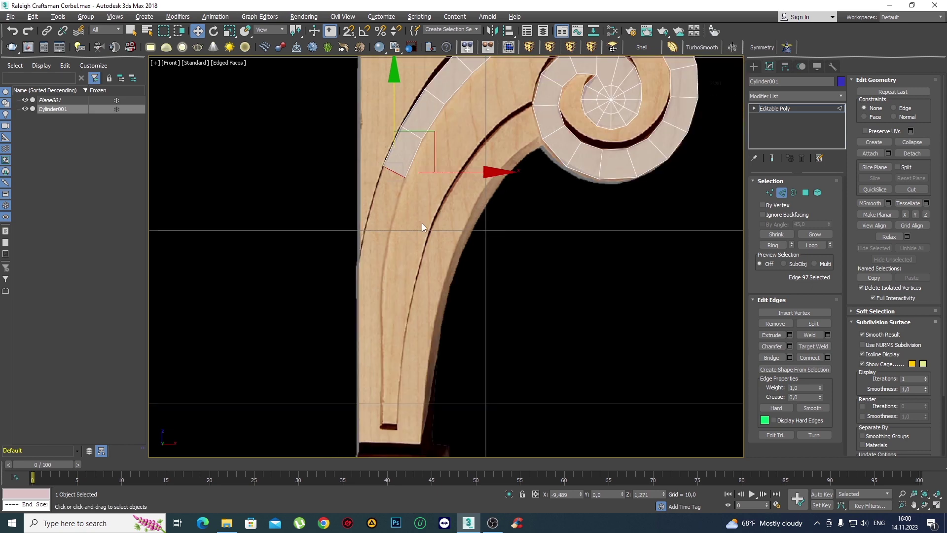
pyautogui.scroll(-3, 410, 206)
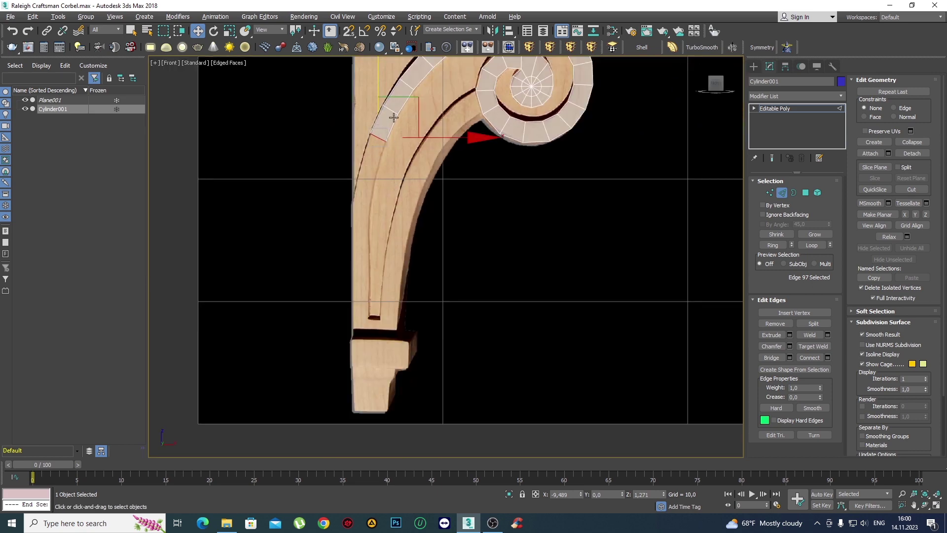
pyautogui.keyDown('shift'); pyautogui.moveTo(393, 116); pyautogui.dragTo(387, 276); pyautogui.keyUp('shift')
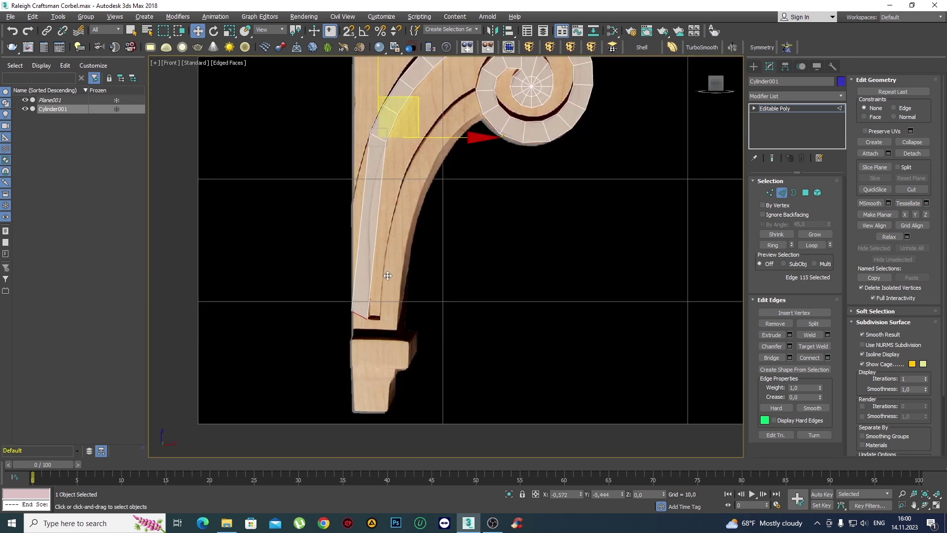
pyautogui.scroll(3, 378, 283)
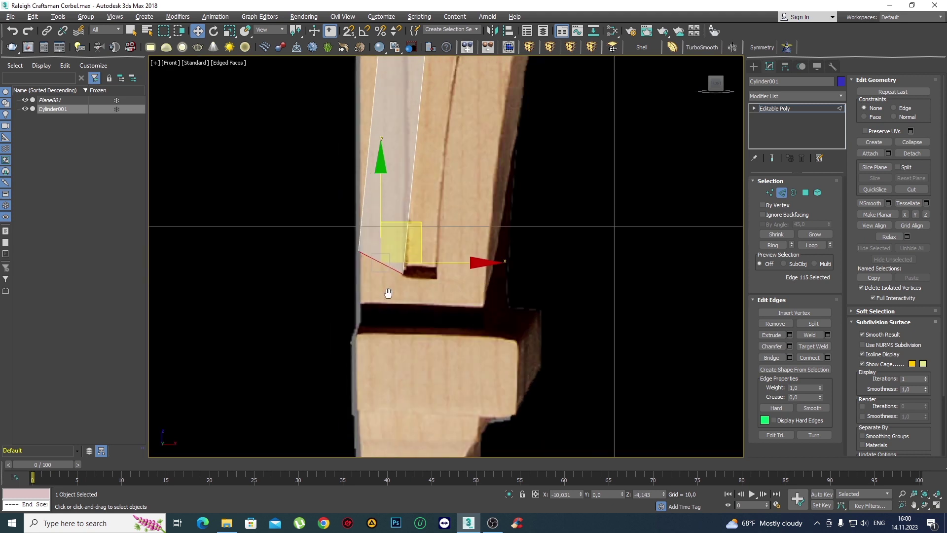
pyautogui.scroll(1, 377, 288)
# Fit the strip's bottom corner vertices onto the reference notch above the base.
pyautogui.press('1')
pyautogui.moveTo(374, 287); pyautogui.dragTo(316, 191)
pyautogui.scroll(2, 365, 200)
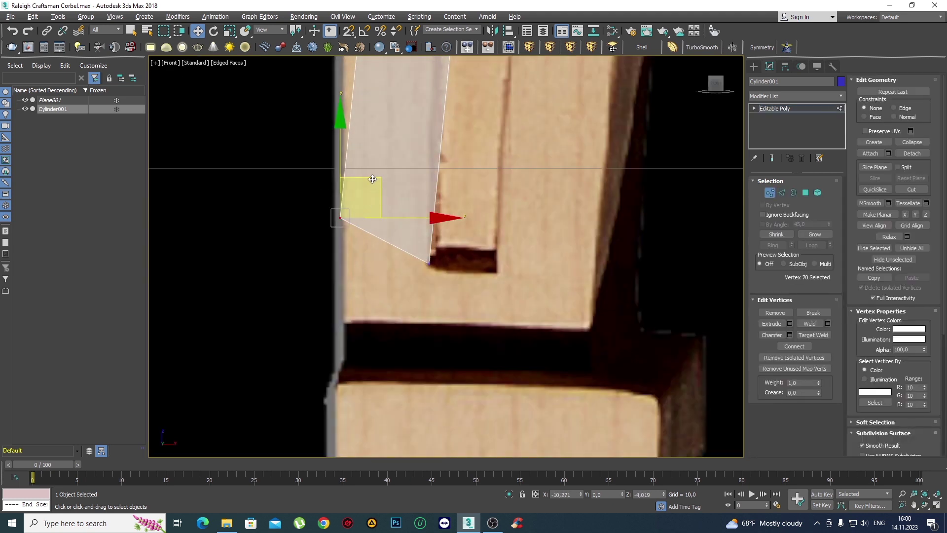
pyautogui.moveTo(372, 179); pyautogui.dragTo(378, 284)
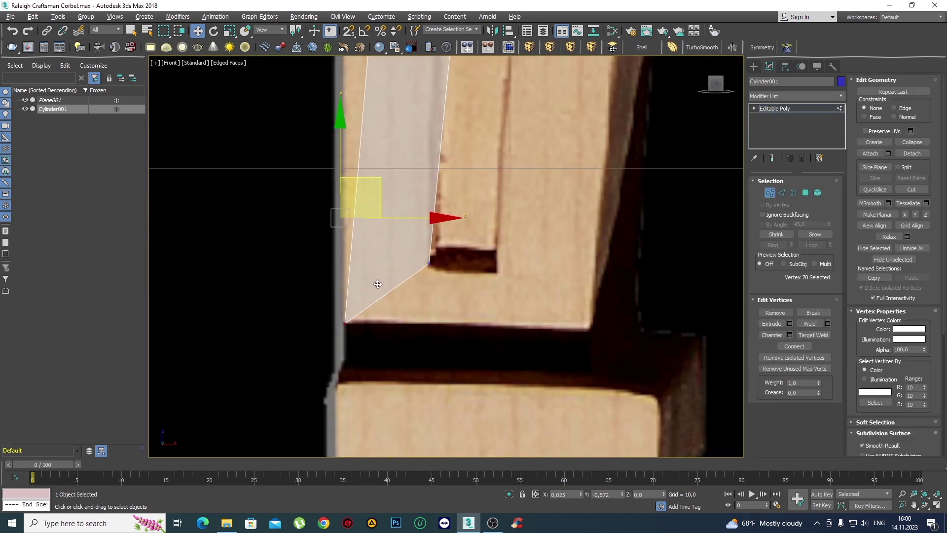
pyautogui.click(429, 265)
pyautogui.scroll(3, 451, 239)
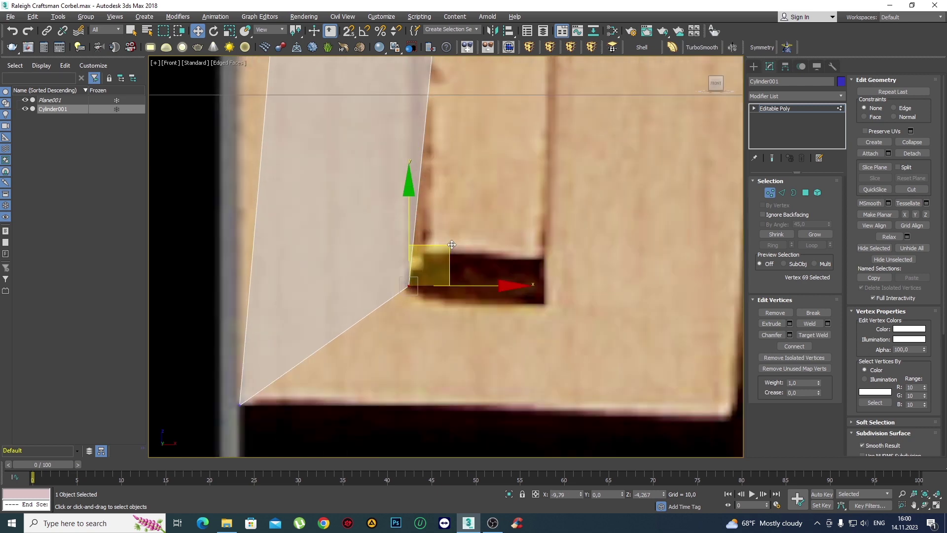
pyautogui.scroll(-5, 455, 225)
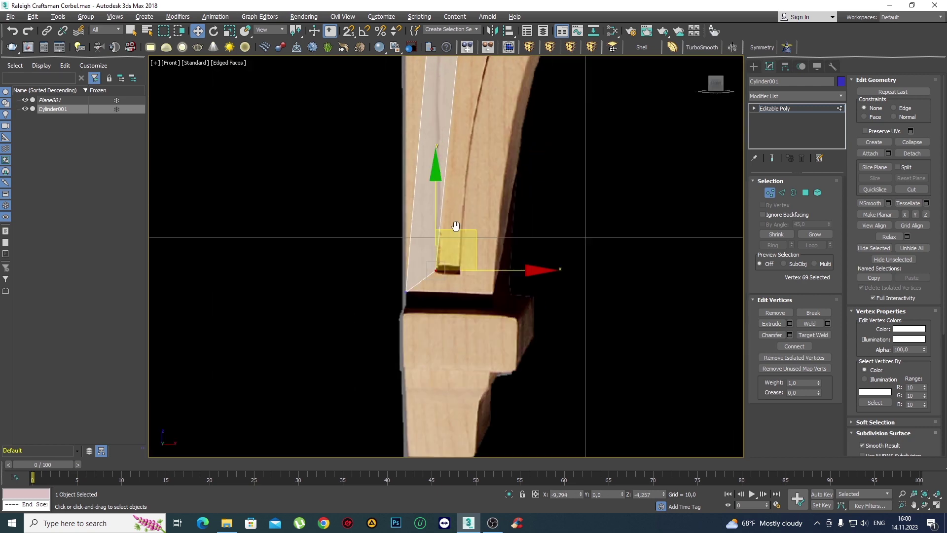
pyautogui.scroll(-5, 456, 226)
pyautogui.press('2')
pyautogui.moveTo(498, 243); pyautogui.dragTo(374, 209)
# Connect the lower strip's two long edges with a single cross edge.
pyautogui.press('q')
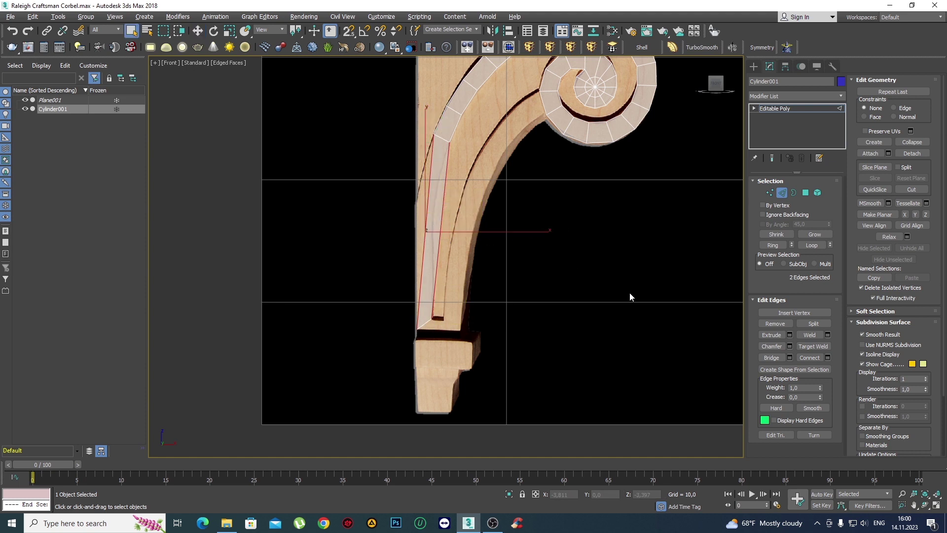
pyautogui.click(828, 357)
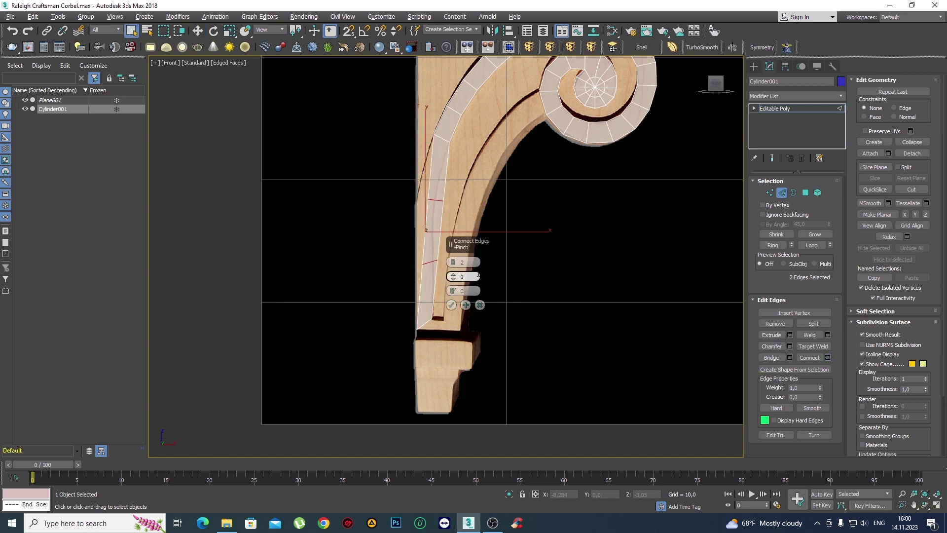
pyautogui.click(453, 264)
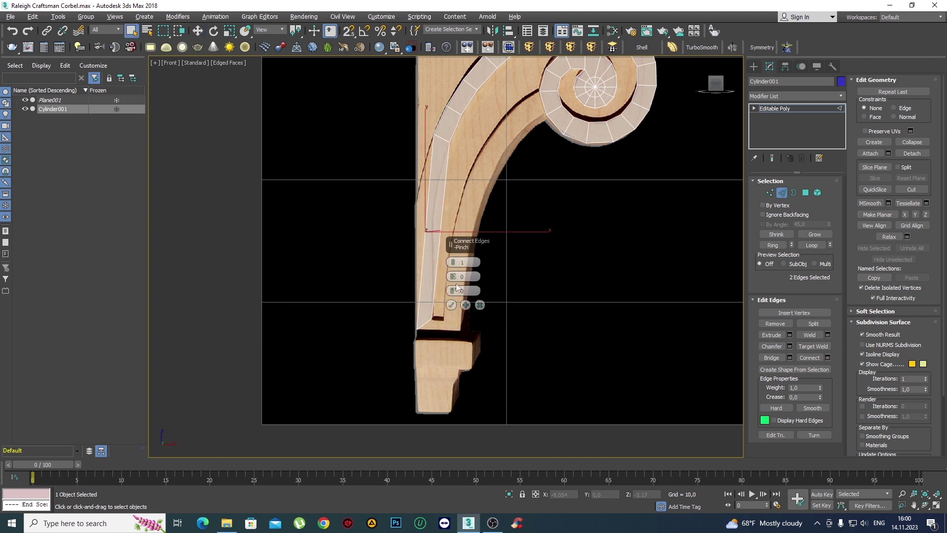
pyautogui.click(451, 305)
pyautogui.scroll(3, 436, 227)
pyautogui.scroll(-2, 437, 227)
# Move the new cross-edge vertices up onto the leg outline.
pyautogui.press('1')
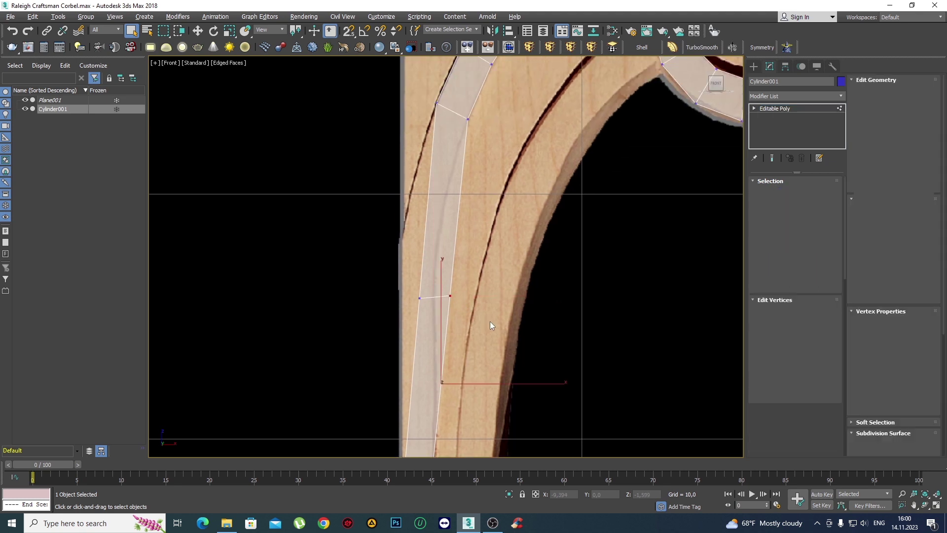
pyautogui.press('w')
pyautogui.moveTo(474, 258); pyautogui.dragTo(456, 201)
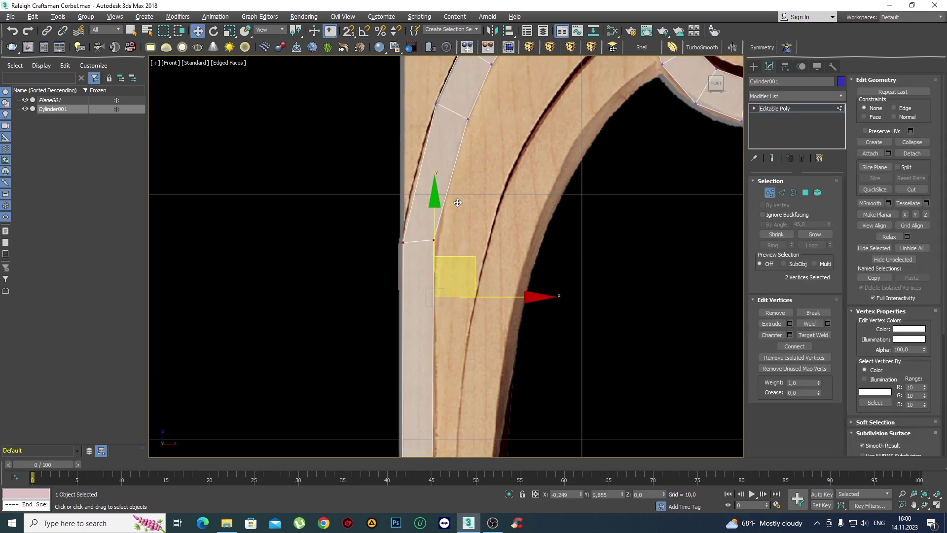
pyautogui.scroll(-3, 415, 189)
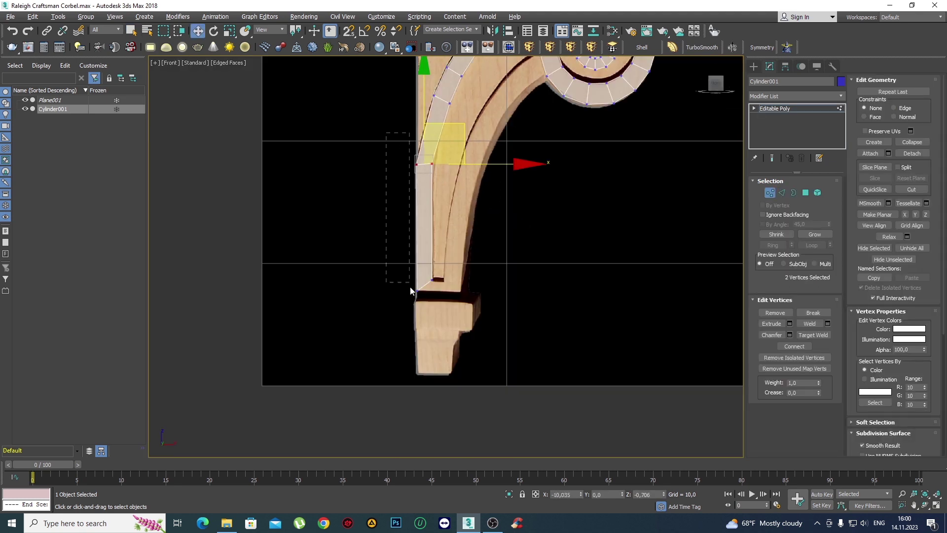
pyautogui.moveTo(418, 343); pyautogui.dragTo(418, 342)
pyautogui.scroll(2, 431, 209)
# Scale and nudge the strip's inner vertices to follow the leg's curved edge.
pyautogui.press('r')
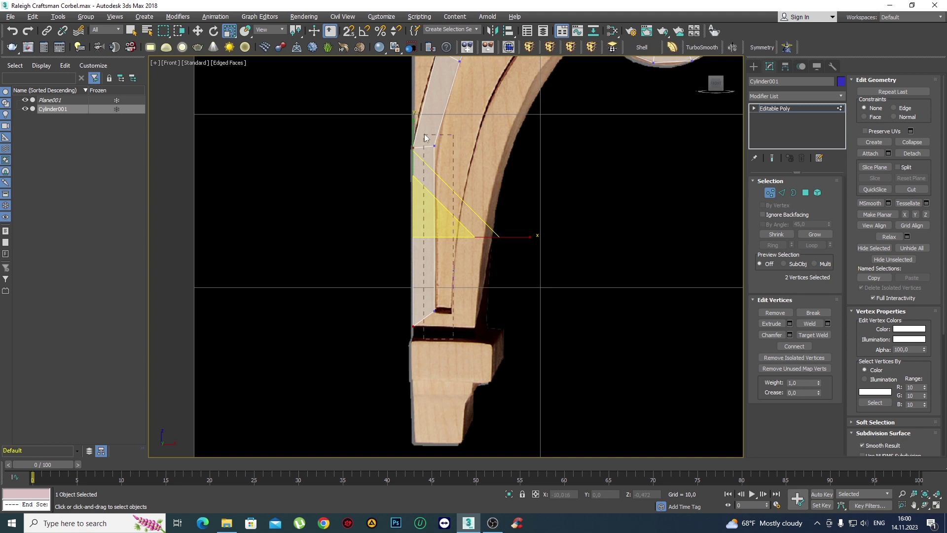
pyautogui.moveTo(424, 134); pyautogui.dragTo(424, 134)
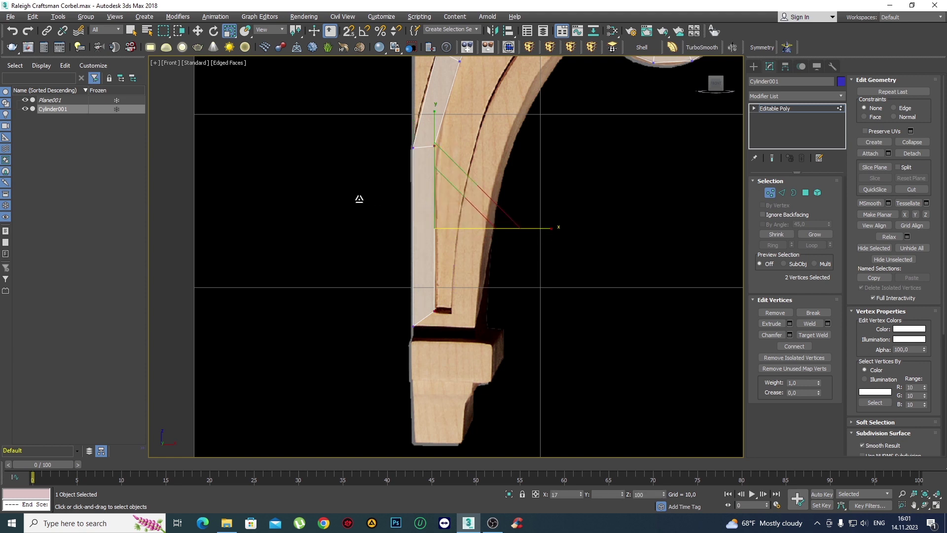
pyautogui.scroll(2, 471, 204)
pyautogui.press('w')
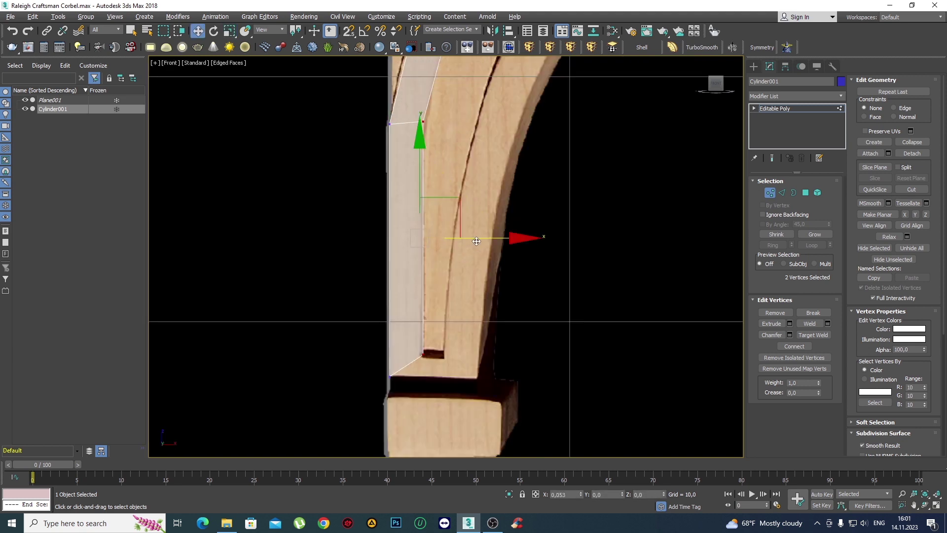
pyautogui.scroll(-3, 477, 242)
pyautogui.click(378, 259)
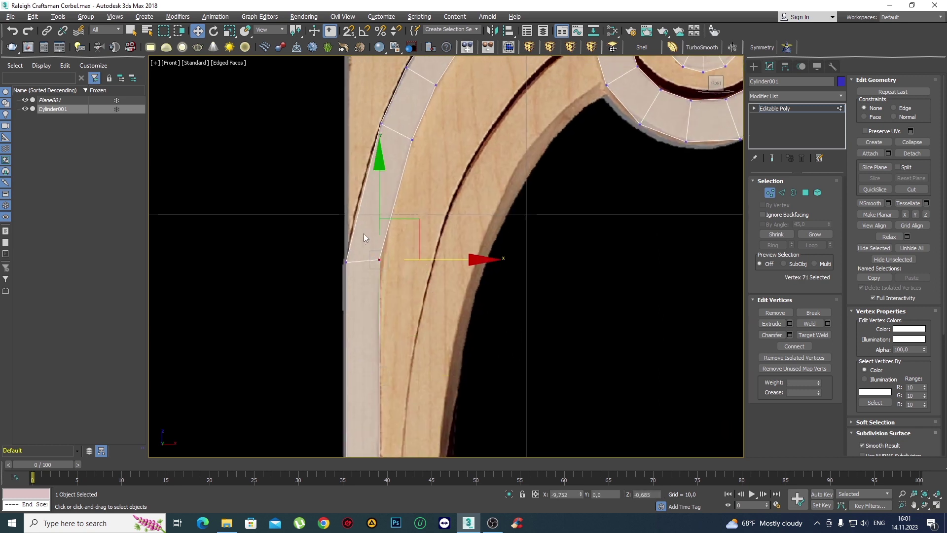
pyautogui.moveTo(382, 192); pyautogui.dragTo(382, 197)
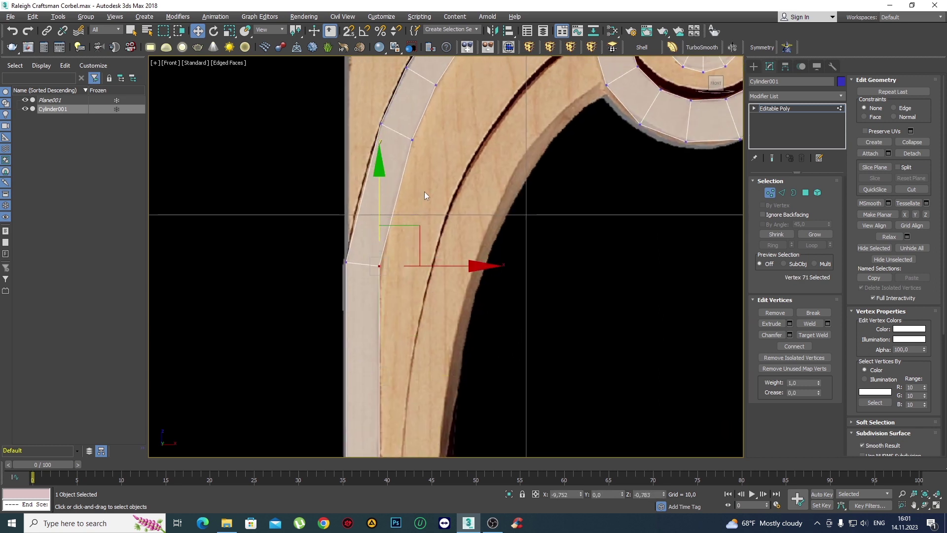
pyautogui.moveTo(424, 192); pyautogui.dragTo(459, 277, button='middle')
pyautogui.press('2')
pyautogui.moveTo(479, 294); pyautogui.dragTo(343, 265)
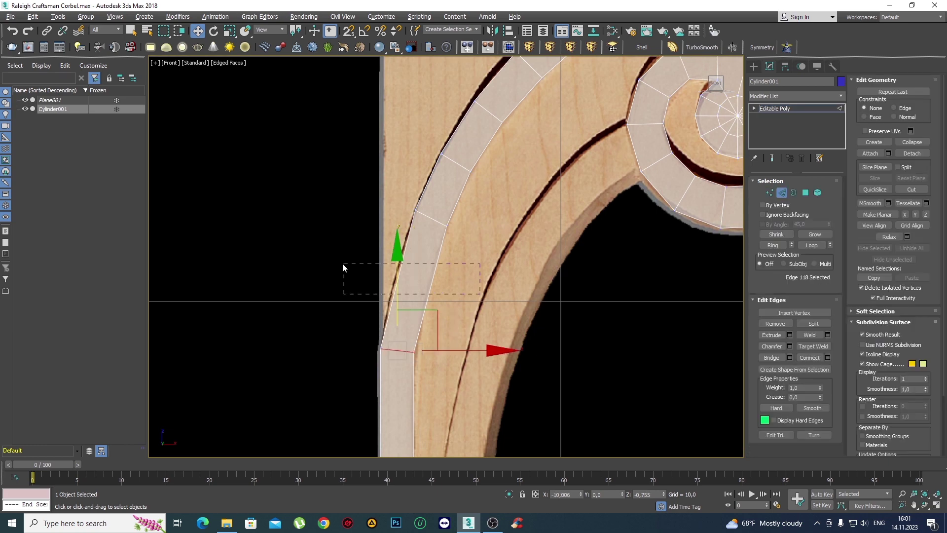
# Connect the two selected arch edges with a new cross edge.
pyautogui.click(828, 357)
pyautogui.click(451, 305)
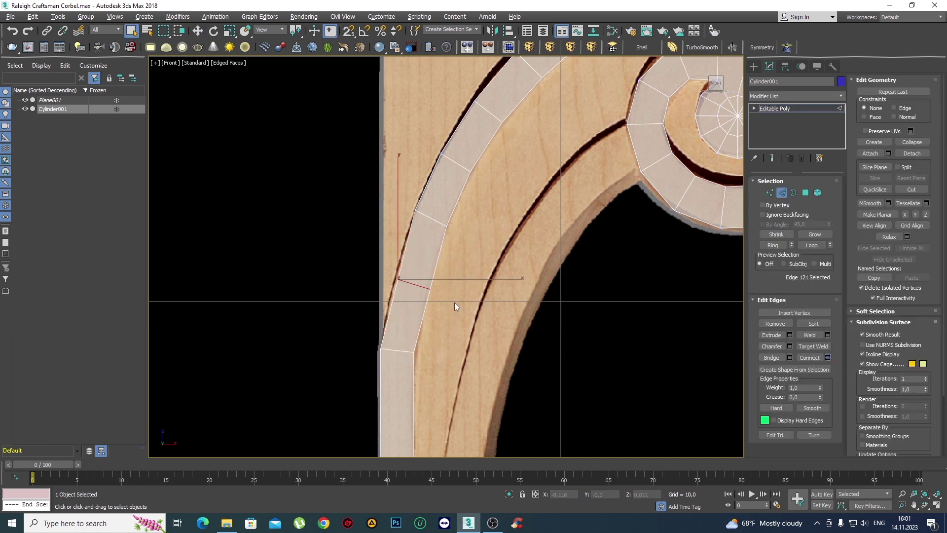
pyautogui.press('w')
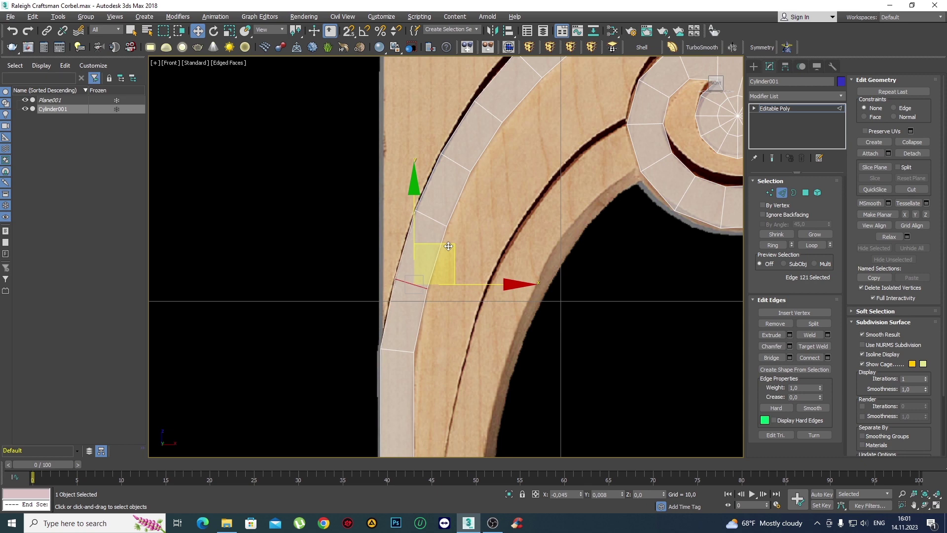
pyautogui.click(478, 195)
pyautogui.scroll(-5, 478, 195)
pyautogui.scroll(5, 477, 195)
pyautogui.scroll(3, 486, 222)
pyautogui.press('1')
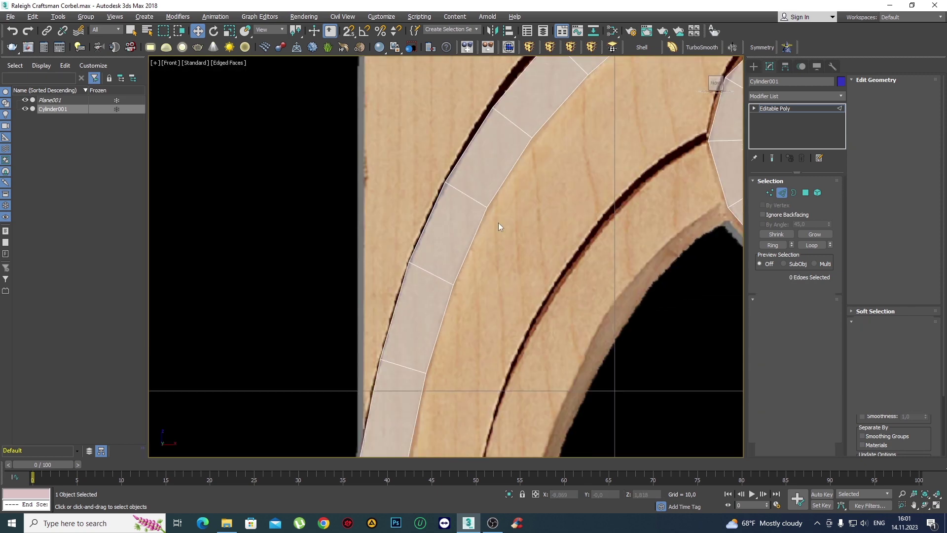
# Shift the arc's vertex pairs onto the corbel's curved reference outline.
pyautogui.moveTo(503, 223); pyautogui.dragTo(433, 158)
pyautogui.moveTo(531, 196); pyautogui.dragTo(532, 199)
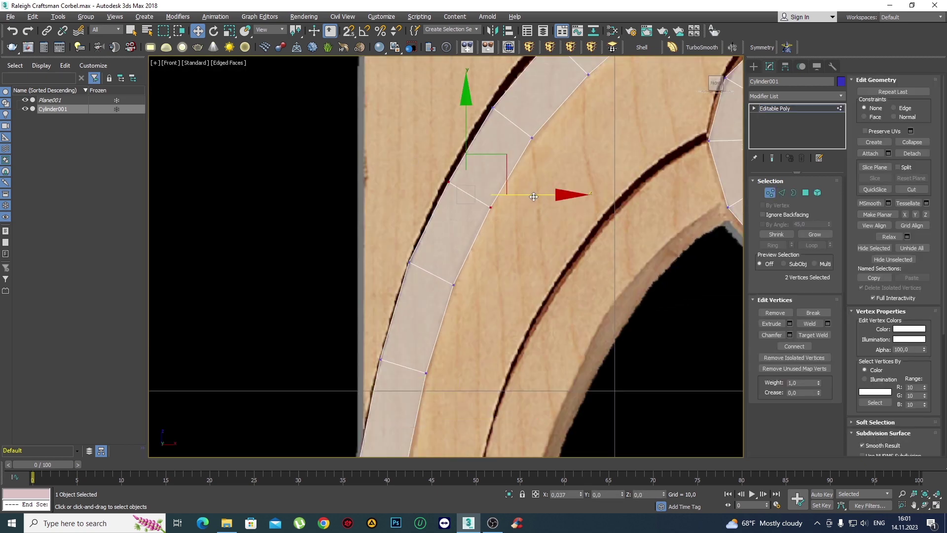
pyautogui.moveTo(399, 249); pyautogui.dragTo(498, 291)
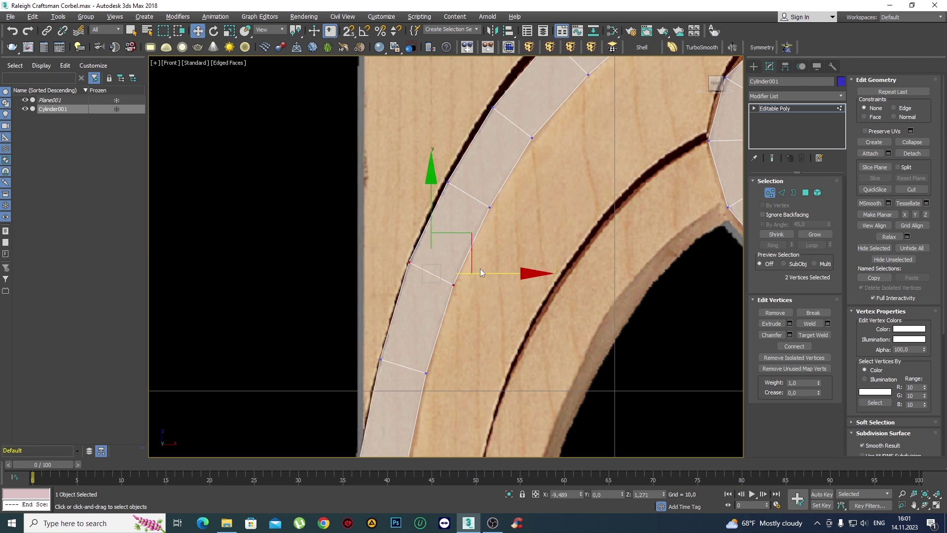
pyautogui.click(499, 330)
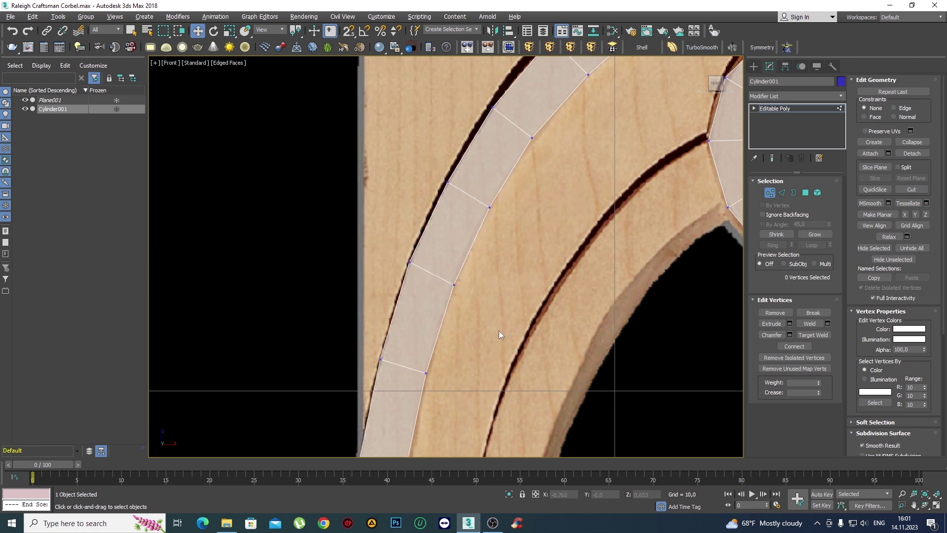
pyautogui.moveTo(459, 411); pyautogui.dragTo(461, 294, button='middle')
pyautogui.moveTo(461, 294); pyautogui.dragTo(374, 234)
pyautogui.moveTo(487, 251); pyautogui.dragTo(444, 250)
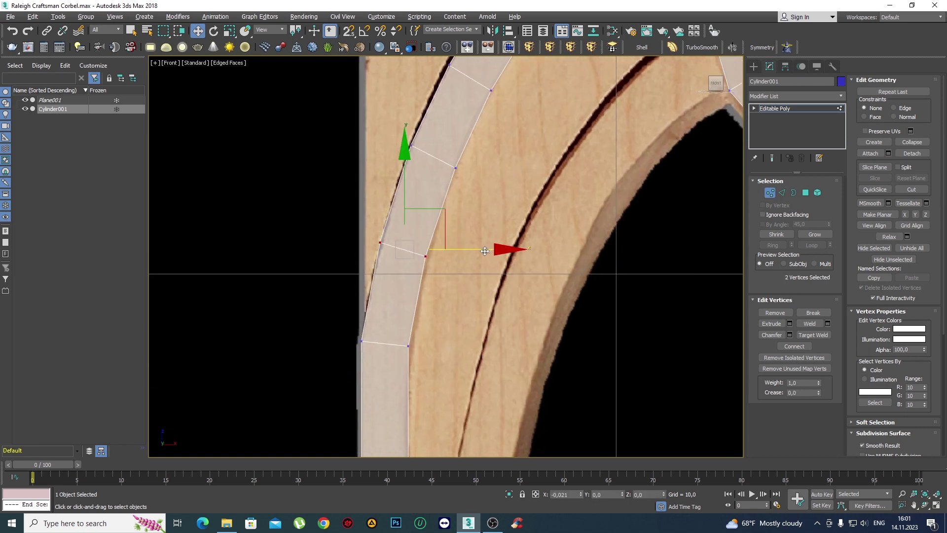
pyautogui.click(443, 212)
# Frame the left leg and select two edges on the lower leg strip.
pyautogui.scroll(-3, 442, 212)
pyautogui.scroll(-2, 443, 215)
pyautogui.scroll(1, 482, 264)
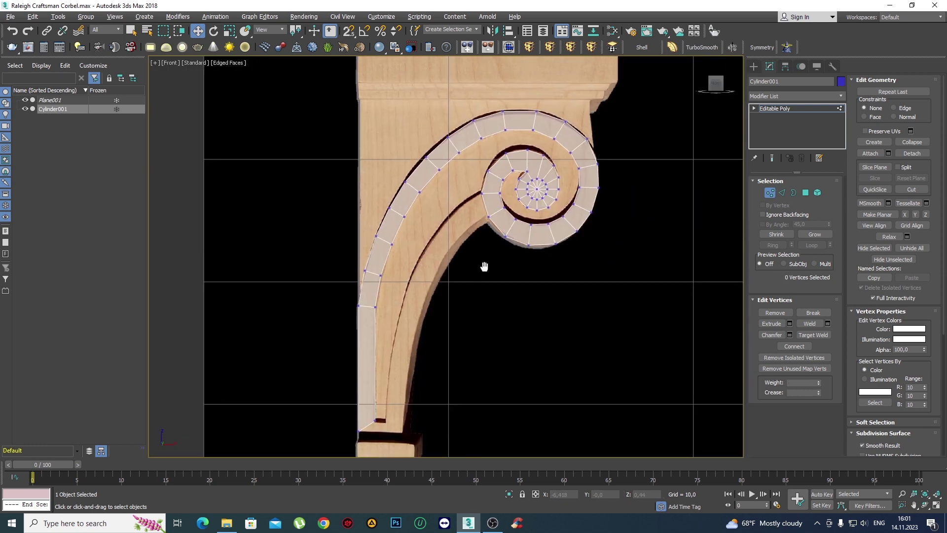
pyautogui.moveTo(486, 254); pyautogui.dragTo(499, 182, button='middle')
pyautogui.scroll(2, 416, 295)
pyautogui.press('2')
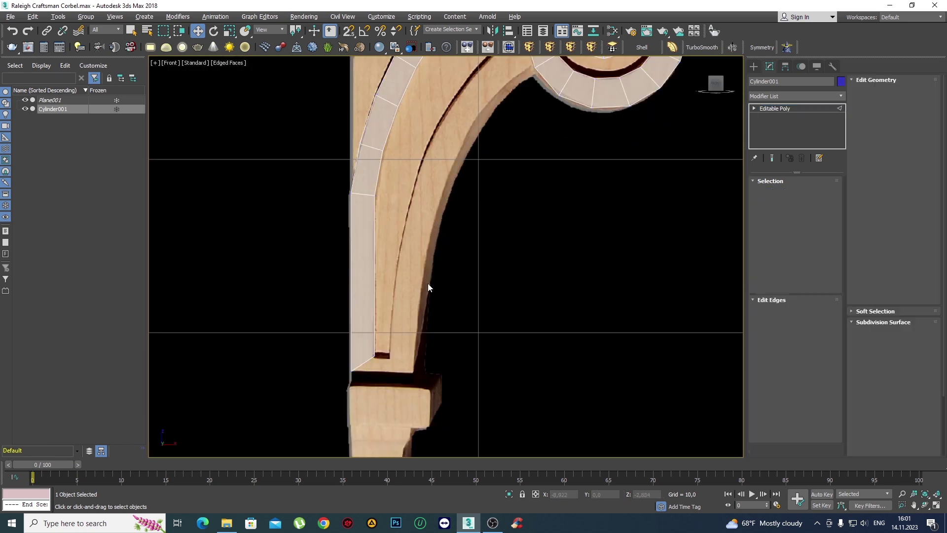
pyautogui.click(376, 282)
pyautogui.press('q')
pyautogui.scroll(2, 425, 246)
pyautogui.scroll(1, 399, 266)
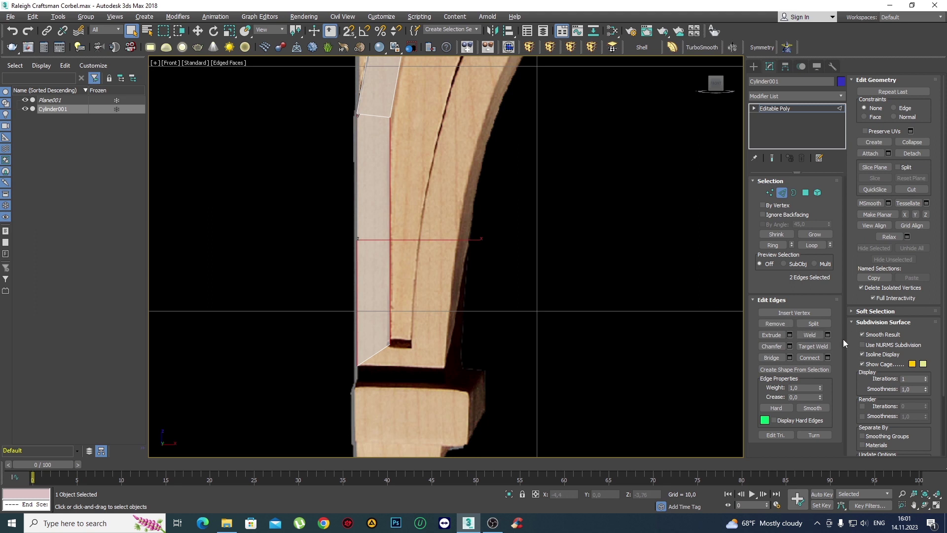
# Add the connecting cross edges along the lower leg strip and deselect.
pyautogui.click(828, 358)
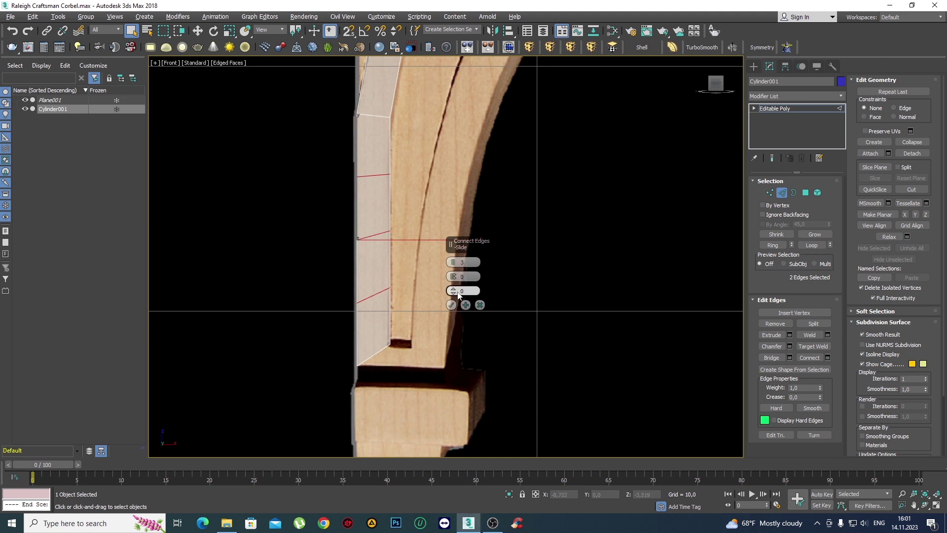
pyautogui.click(451, 304)
pyautogui.scroll(-2, 498, 220)
pyautogui.click(567, 217)
# Reframe the Front view on the corbel and switch to Polygon level.
pyautogui.moveTo(554, 217); pyautogui.dragTo(516, 260, button='middle')
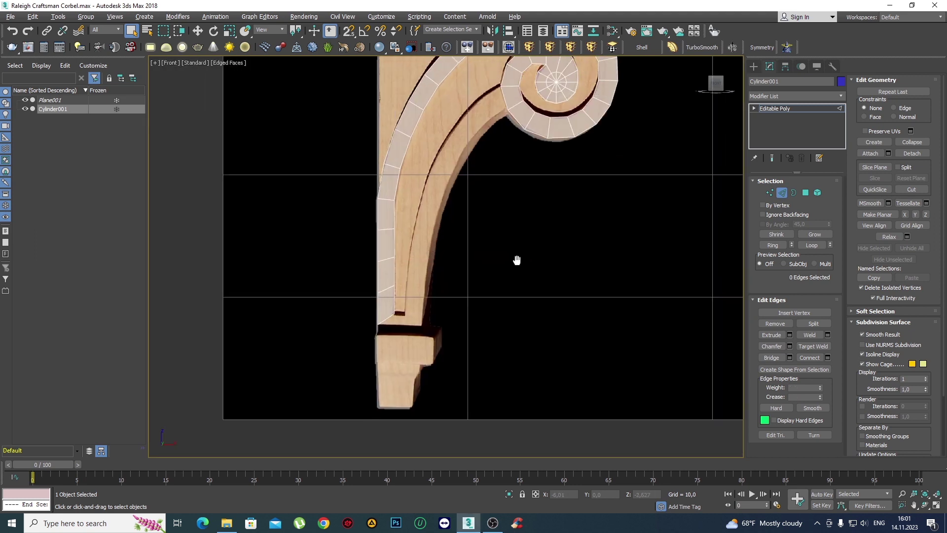
pyautogui.moveTo(411, 305); pyautogui.dragTo(401, 280, button='middle')
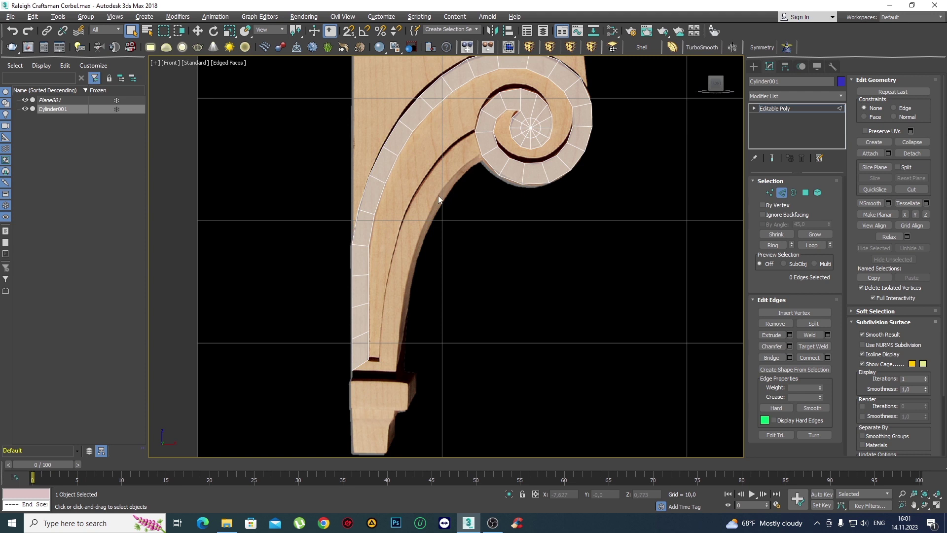
pyautogui.moveTo(449, 192); pyautogui.dragTo(454, 202, button='middle')
pyautogui.press('4')
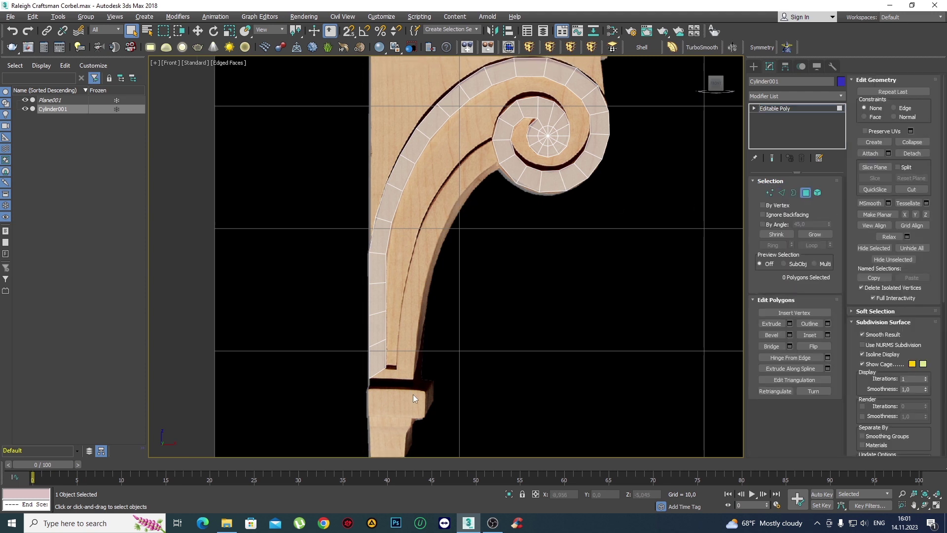
# Clone nine outer-strip faces into a separate object named Object001.
pyautogui.moveTo(413, 395); pyautogui.dragTo(304, 117)
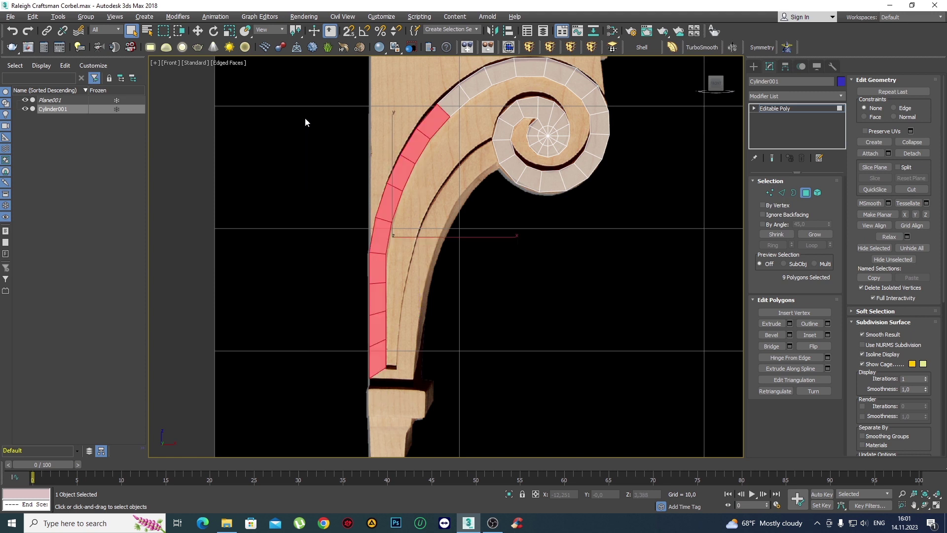
pyautogui.keyDown('alt'); pyautogui.click(434, 121); pyautogui.keyUp('alt')
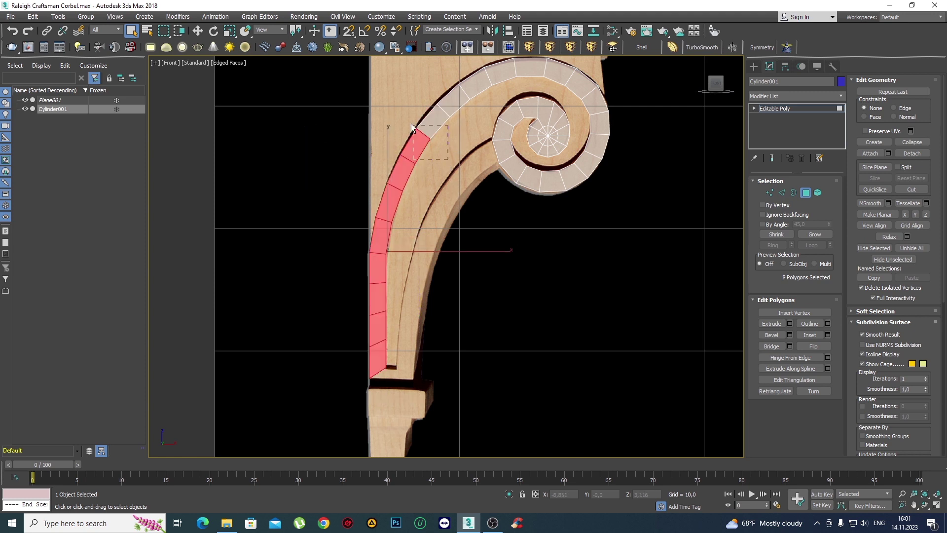
pyautogui.keyDown('ctrl'); pyautogui.click(434, 118); pyautogui.keyUp('ctrl')
pyautogui.press('w')
pyautogui.moveTo(432, 238); pyautogui.dragTo(432, 216, button='middle')
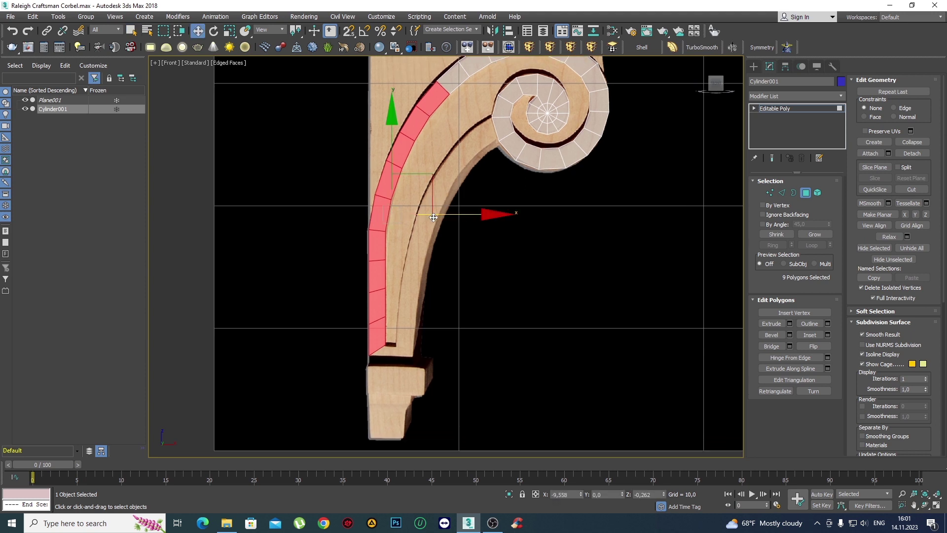
pyautogui.keyDown('shift'); pyautogui.moveTo(437, 216); pyautogui.dragTo(482, 220); pyautogui.keyUp('shift')
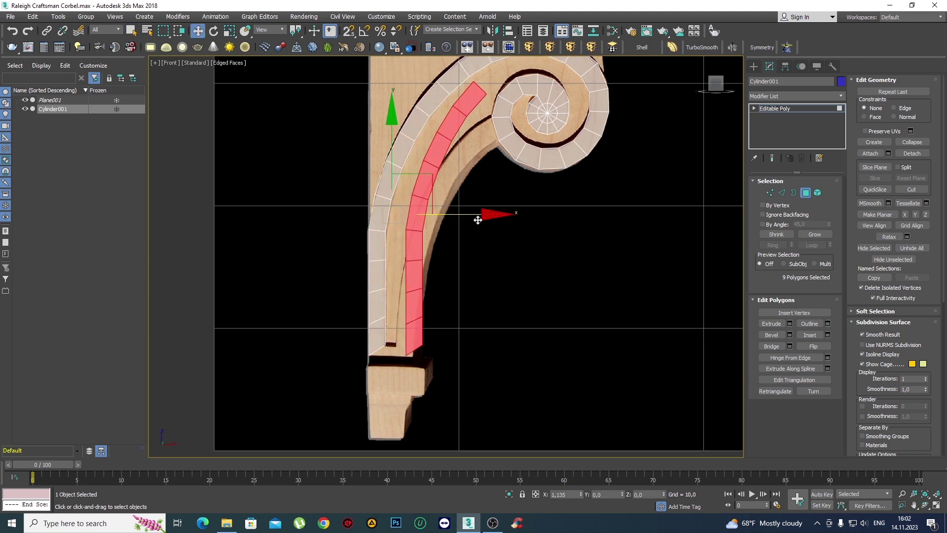
pyautogui.click(433, 255)
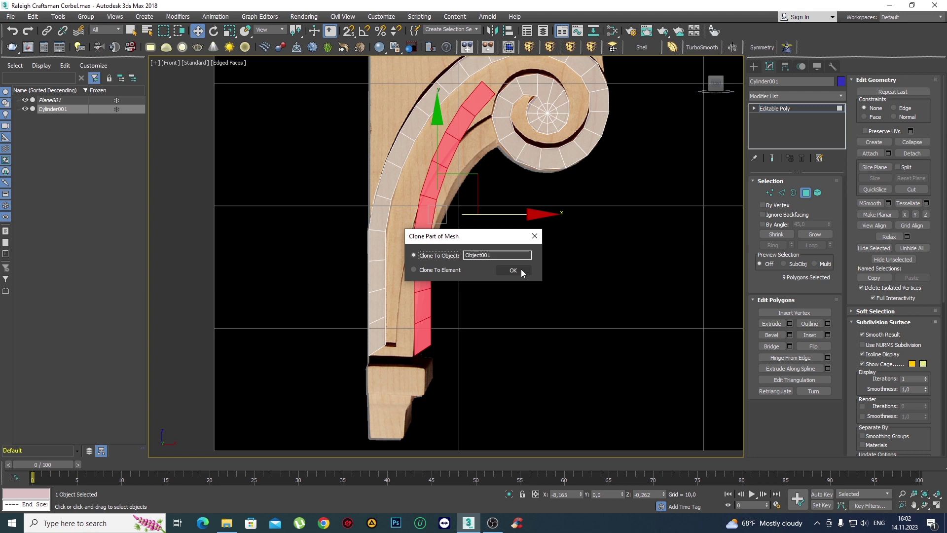
pyautogui.click(521, 269)
# Centre Object001's pivot on the object using Affect Pivot Only.
pyautogui.click(423, 281)
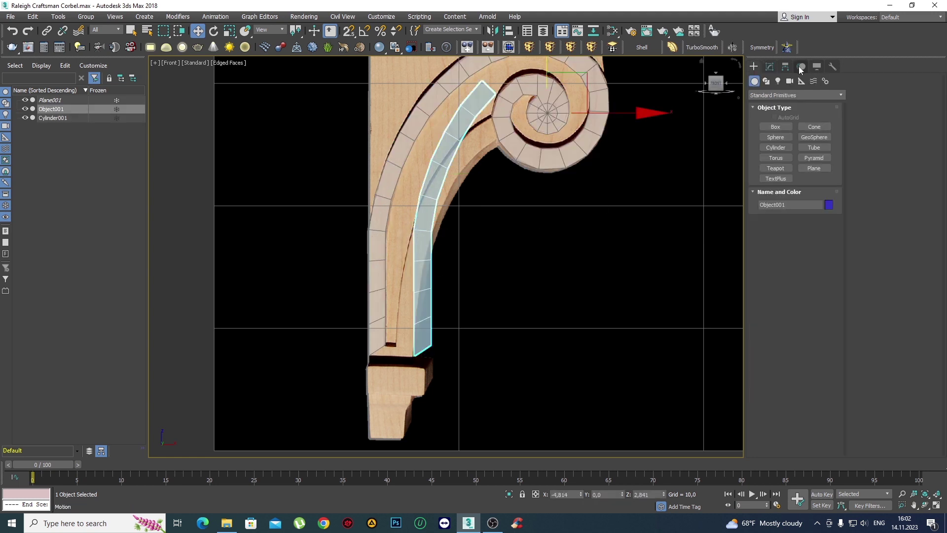
pyautogui.click(785, 66)
pyautogui.click(794, 134)
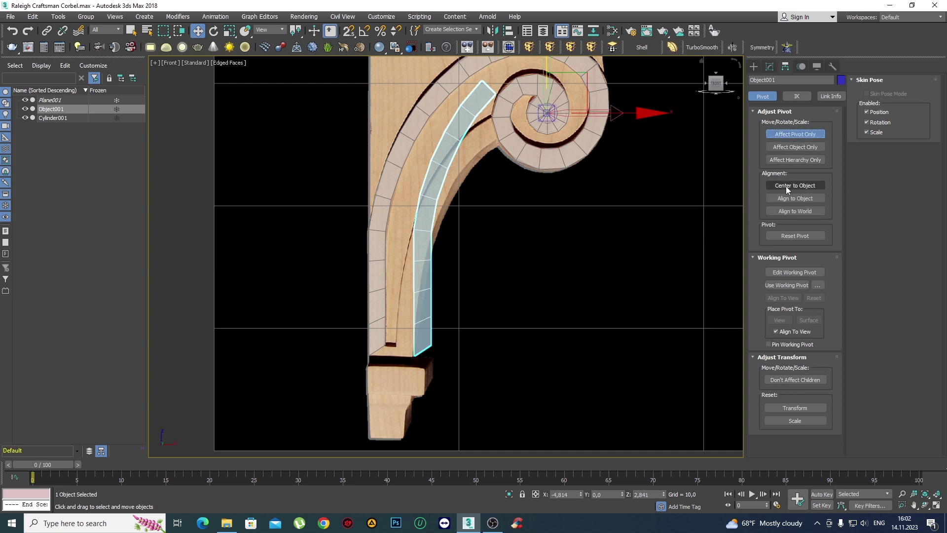
pyautogui.click(785, 186)
pyautogui.click(794, 134)
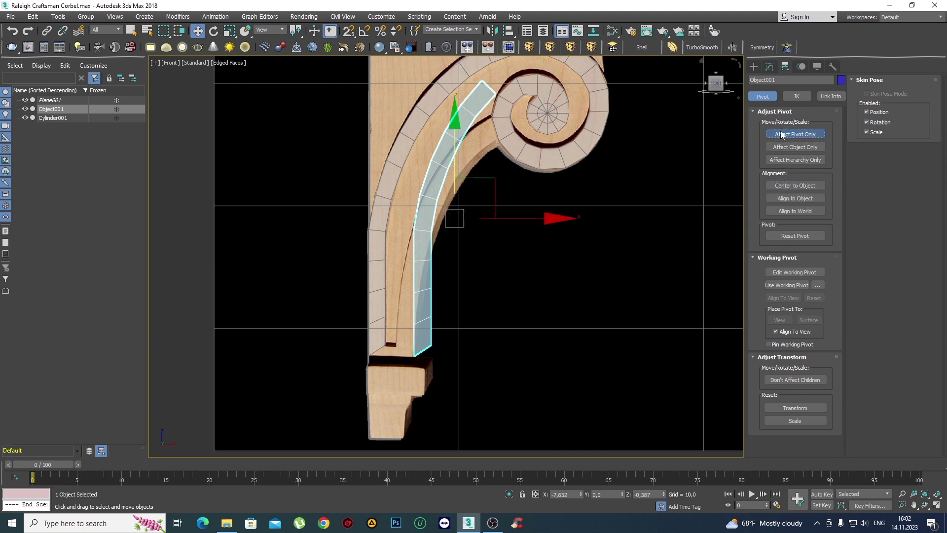
# Rotate Object001 toward the scroll and move it into the inner groove.
pyautogui.click(753, 66)
pyautogui.moveTo(462, 256); pyautogui.dragTo(470, 269, button='middle')
pyautogui.press('e')
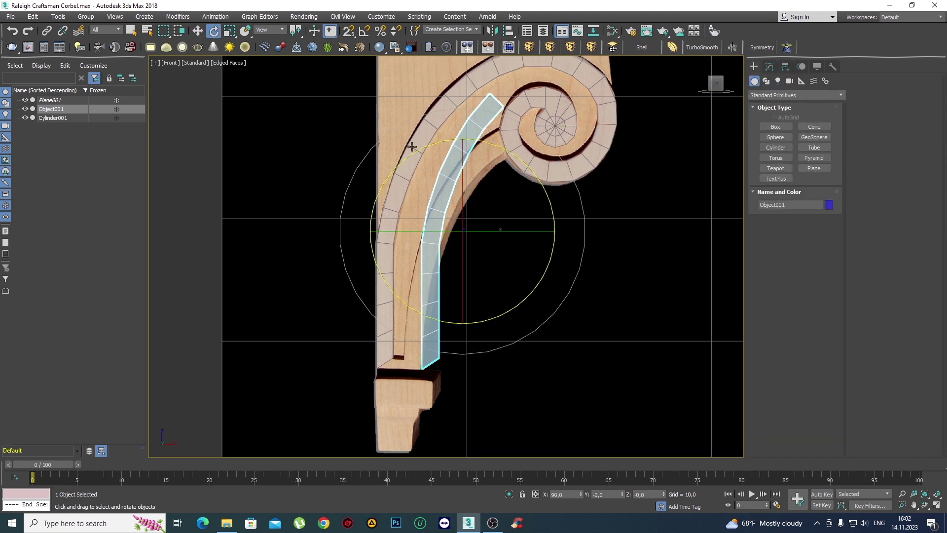
pyautogui.moveTo(541, 180); pyautogui.dragTo(557, 178)
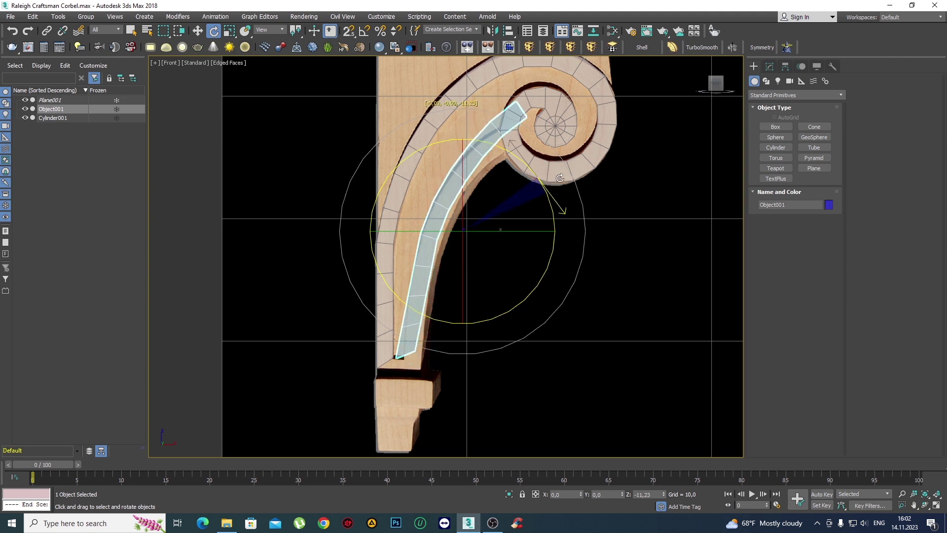
pyautogui.moveTo(558, 178); pyautogui.dragTo(498, 247)
pyautogui.press('w')
pyautogui.scroll(5, 498, 247)
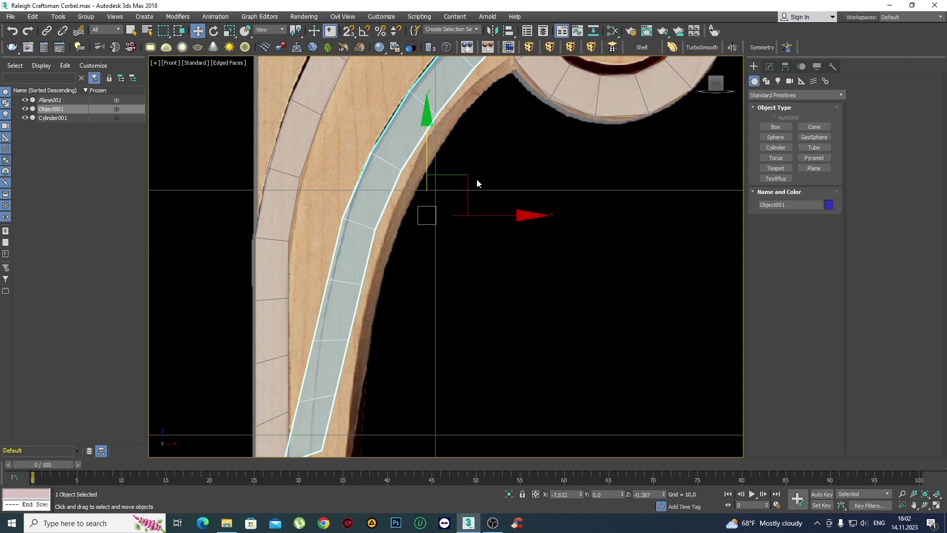
pyautogui.scroll(-3, 477, 183)
pyautogui.moveTo(482, 170); pyautogui.dragTo(484, 188)
# Tilt Object001 about 3 degrees further and nudge it sideways to fit the curve.
pyautogui.moveTo(382, 229); pyautogui.dragTo(397, 241, button='middle')
pyautogui.press('e')
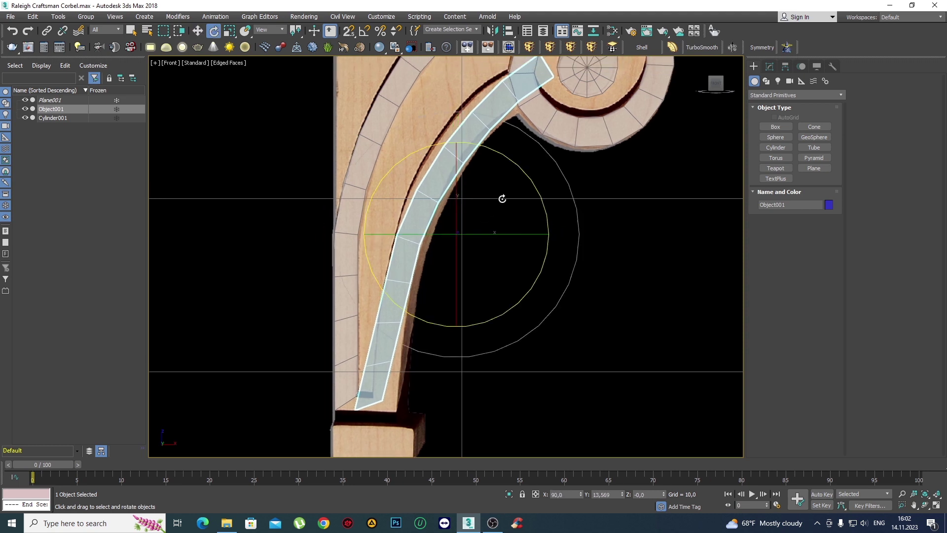
pyautogui.moveTo(517, 166); pyautogui.dragTo(514, 163)
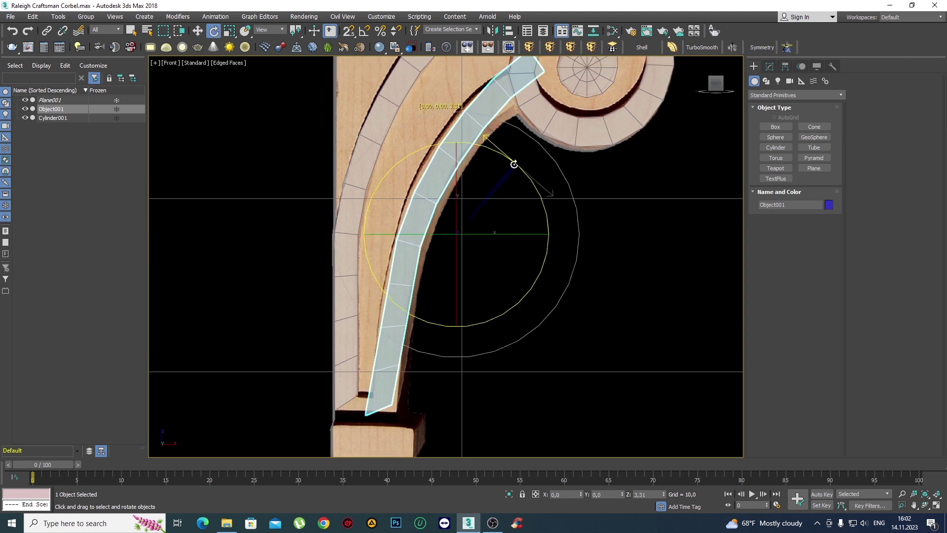
pyautogui.press('w')
pyautogui.scroll(2, 449, 235)
pyautogui.moveTo(497, 237); pyautogui.dragTo(494, 237)
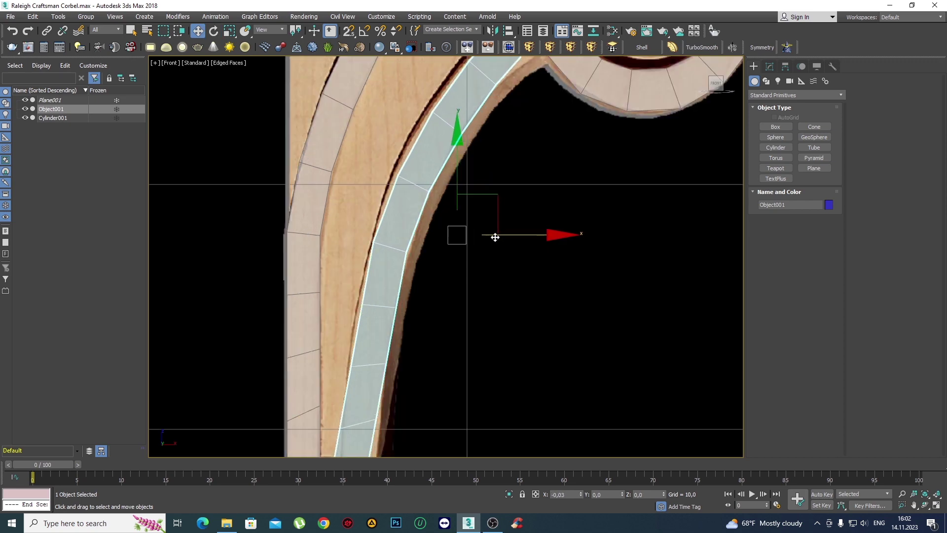
pyautogui.scroll(-2, 494, 238)
pyautogui.scroll(2, 428, 321)
pyautogui.scroll(-2, 470, 209)
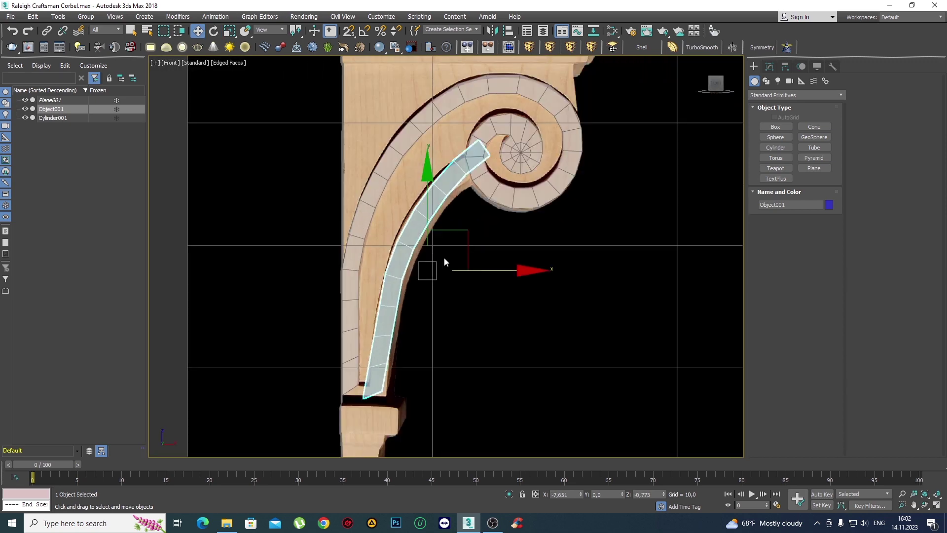
pyautogui.press('1')
pyautogui.scroll(2, 484, 176)
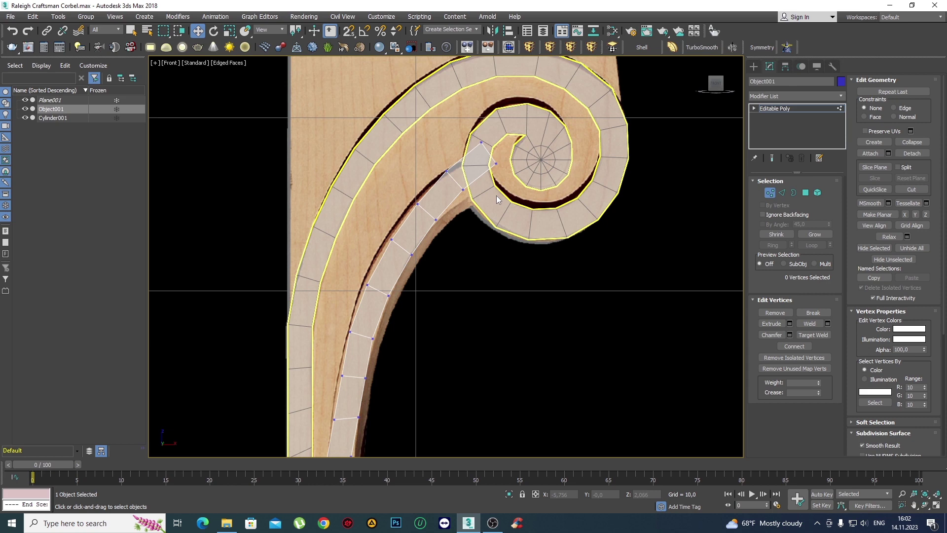
# Clear the polygon selection and shift two vertex pairs left onto the inner curve.
pyautogui.press('4')
pyautogui.hotkey('ctrl', 'd')
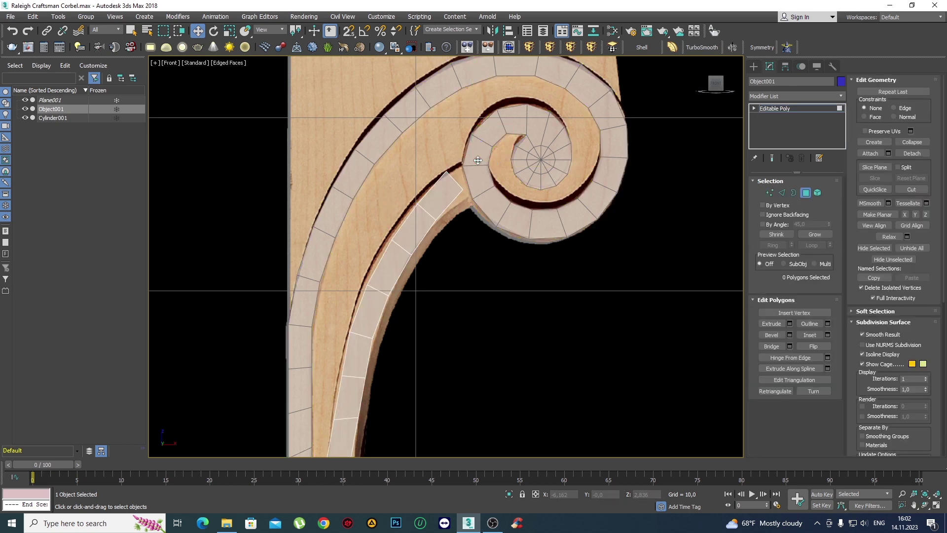
pyautogui.scroll(2, 412, 259)
pyautogui.press('1')
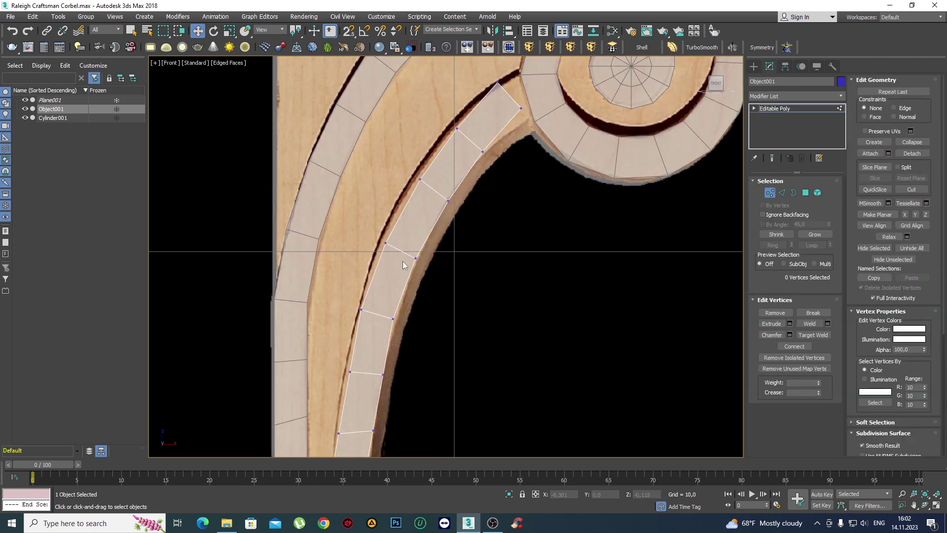
pyautogui.moveTo(447, 277); pyautogui.dragTo(379, 237)
pyautogui.moveTo(455, 255); pyautogui.dragTo(449, 254)
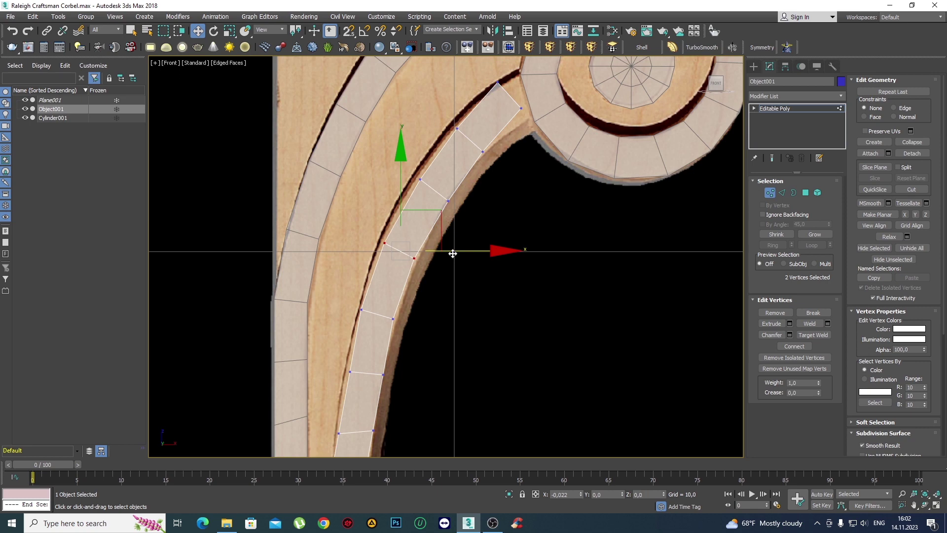
pyautogui.moveTo(412, 171)
pyautogui.mouseDown()
pyautogui.moveTo(456, 209)
pyautogui.moveTo(492, 191)
pyautogui.mouseUp()
pyautogui.moveTo(446, 116)
pyautogui.mouseDown()
pyautogui.moveTo(496, 159)
pyautogui.moveTo(513, 146)
pyautogui.mouseUp()
pyautogui.click(528, 181)
pyautogui.scroll(2, 528, 181)
pyautogui.scroll(2, 492, 256)
# Move the strip's top-end vertices so they meet the scroll junction.
pyautogui.moveTo(515, 224); pyautogui.dragTo(463, 99)
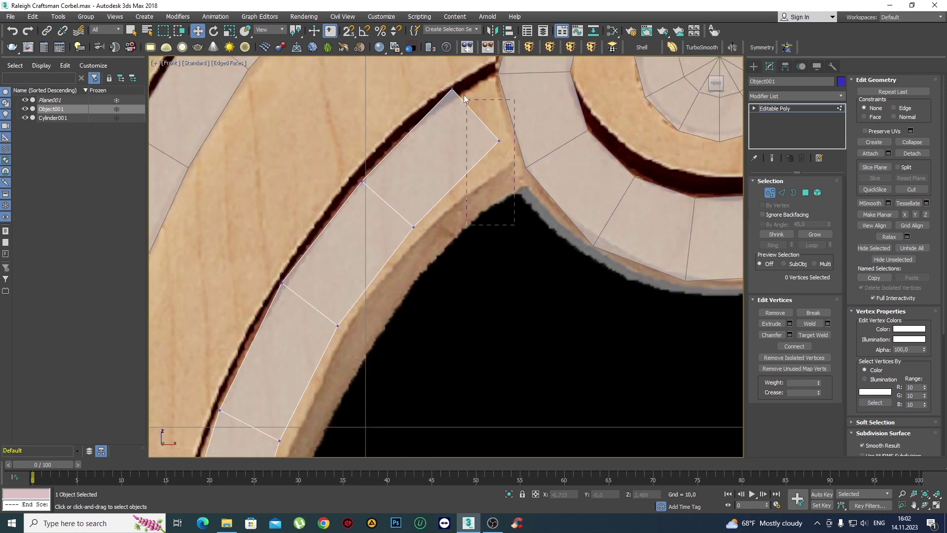
pyautogui.moveTo(464, 99); pyautogui.dragTo(460, 167, button='middle')
pyautogui.moveTo(472, 127); pyautogui.dragTo(474, 146)
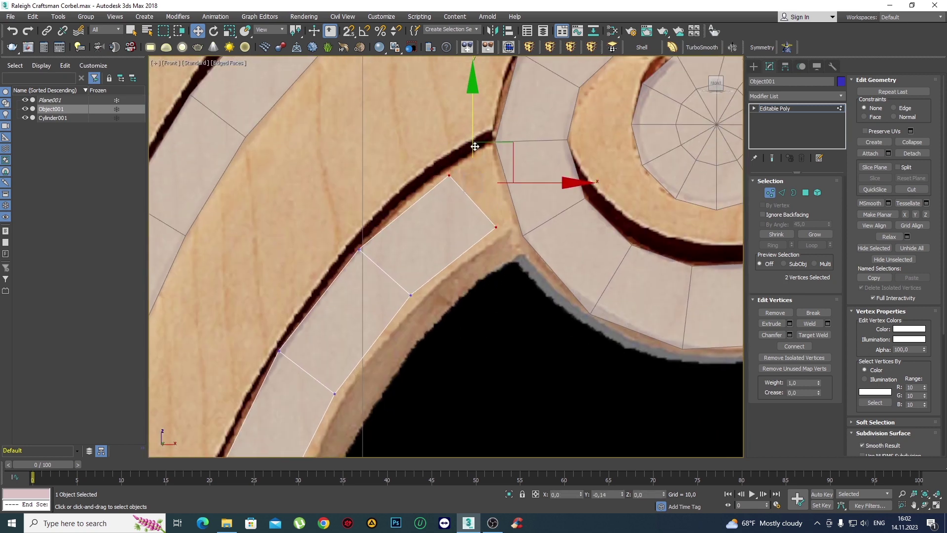
pyautogui.click(496, 227)
pyautogui.moveTo(535, 189); pyautogui.dragTo(554, 190)
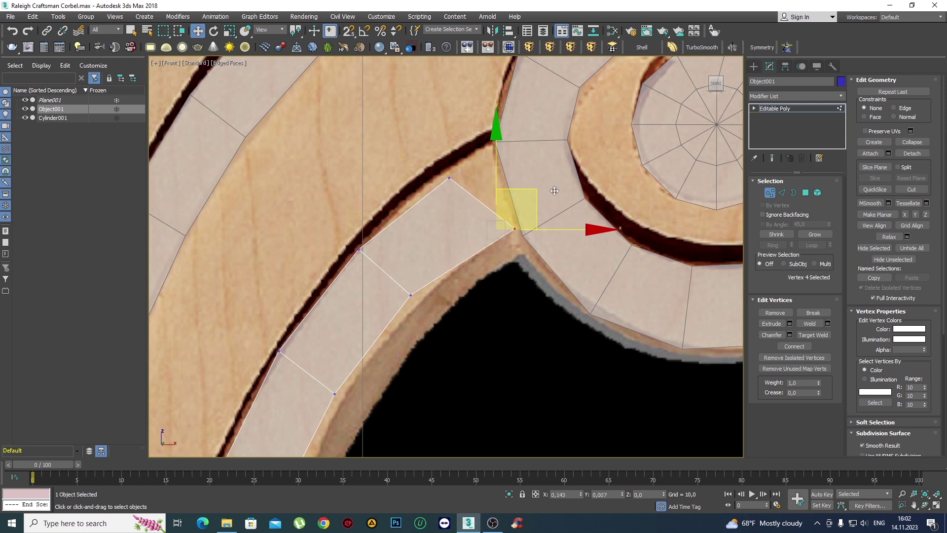
pyautogui.click(449, 177)
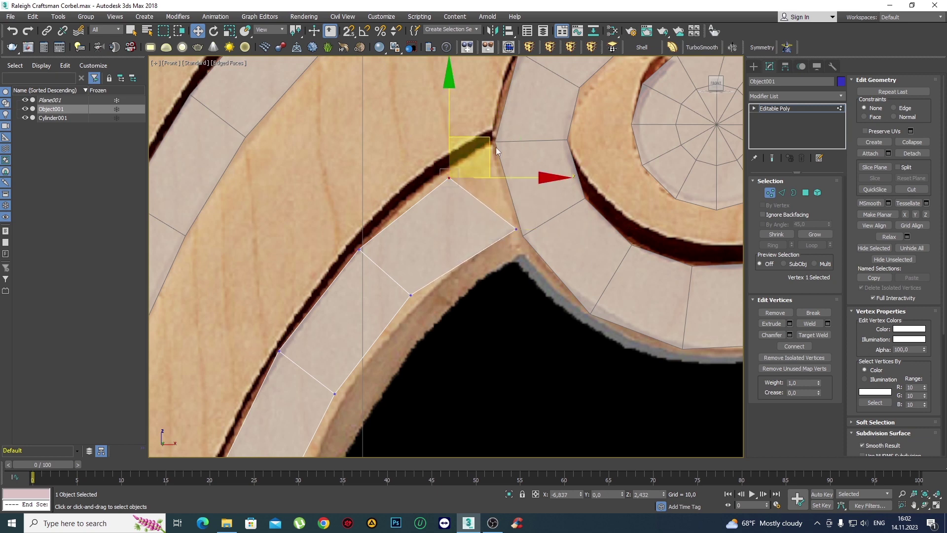
pyautogui.moveTo(496, 146); pyautogui.dragTo(536, 109)
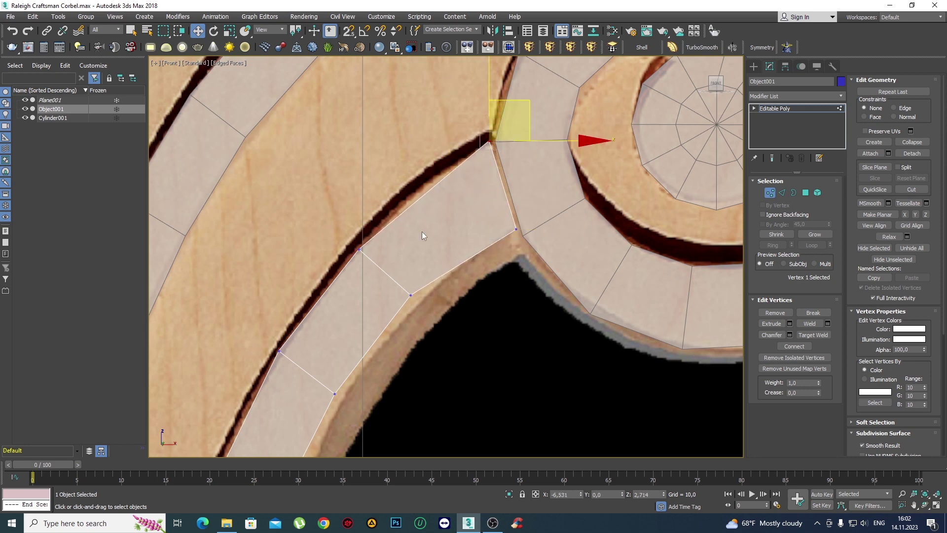
# Nudge the inner-edge vertex right onto the curve and pick an outer-edge vertex.
pyautogui.click(411, 295)
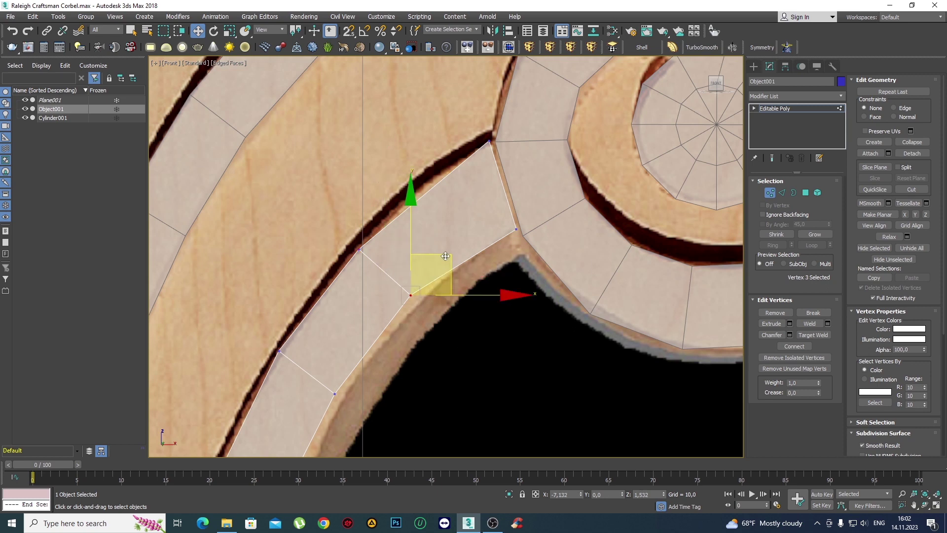
pyautogui.moveTo(445, 256); pyautogui.dragTo(459, 256)
pyautogui.click(377, 277)
pyautogui.click(359, 249)
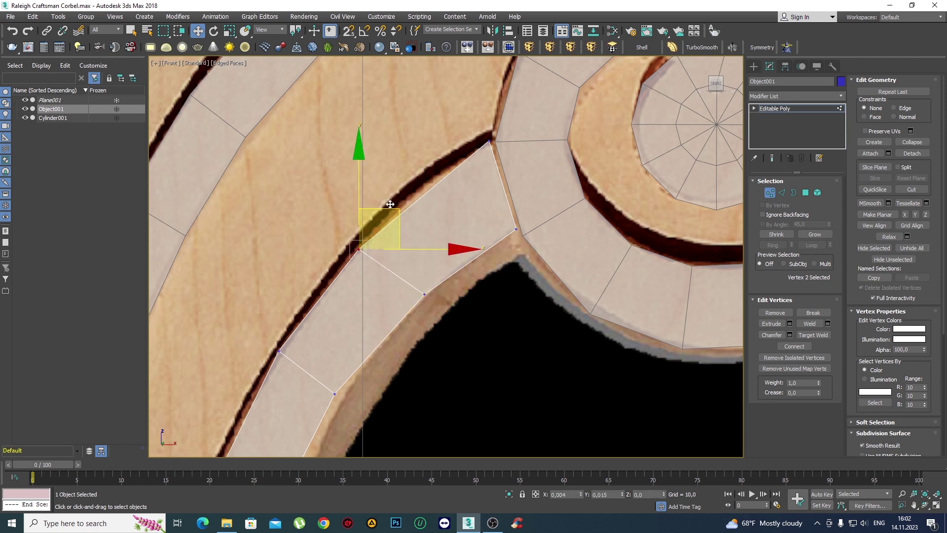
pyautogui.scroll(-3, 392, 204)
# Shift the upper inner-strip vertex pairs right onto the reference edge, nudging them onto the outline.
pyautogui.moveTo(380, 260); pyautogui.dragTo(464, 222, button='middle')
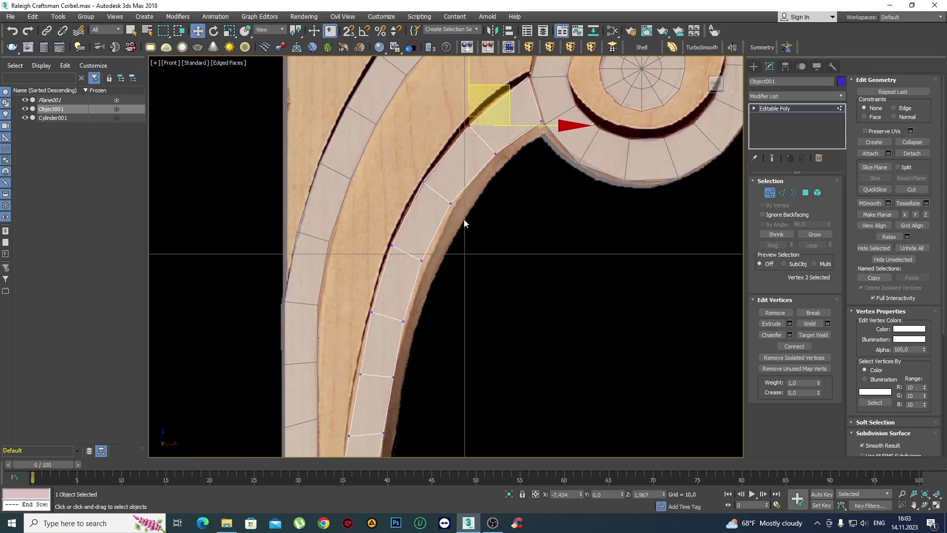
pyautogui.moveTo(464, 223); pyautogui.dragTo(419, 174)
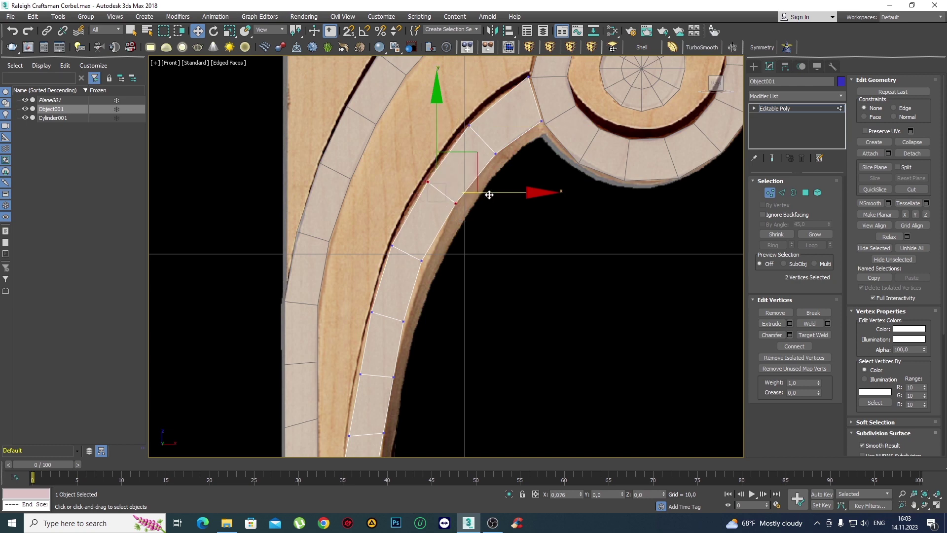
pyautogui.scroll(2, 439, 284)
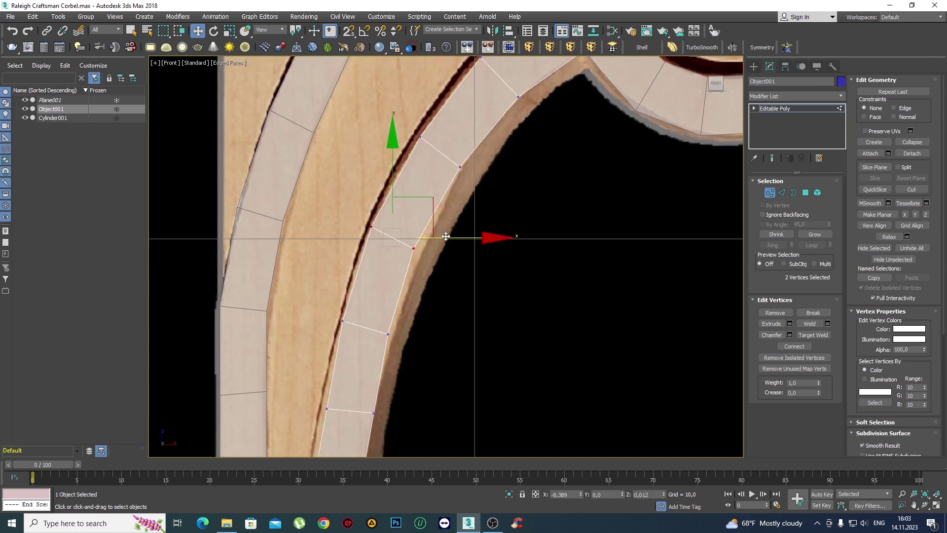
pyautogui.moveTo(446, 237); pyautogui.dragTo(445, 252)
pyautogui.scroll(-2, 445, 250)
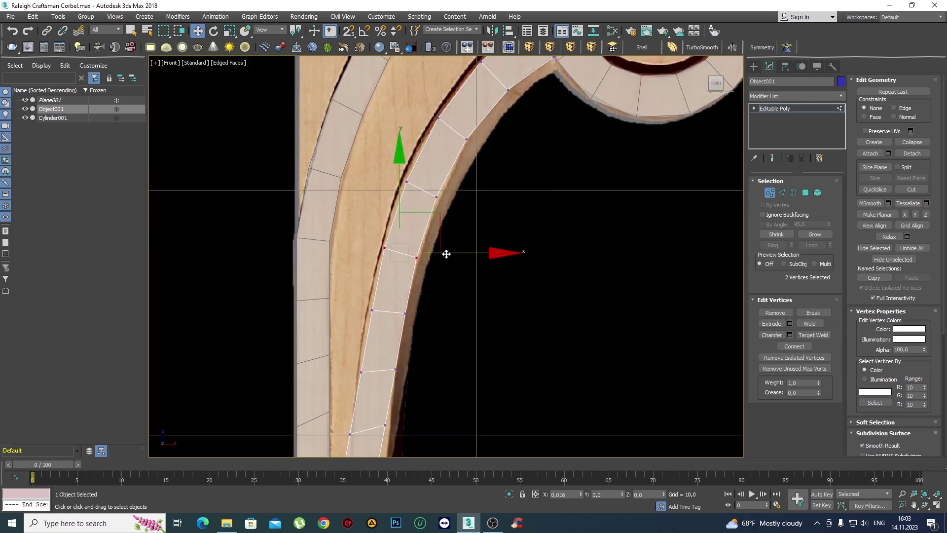
pyautogui.moveTo(400, 192); pyautogui.dragTo(400, 189)
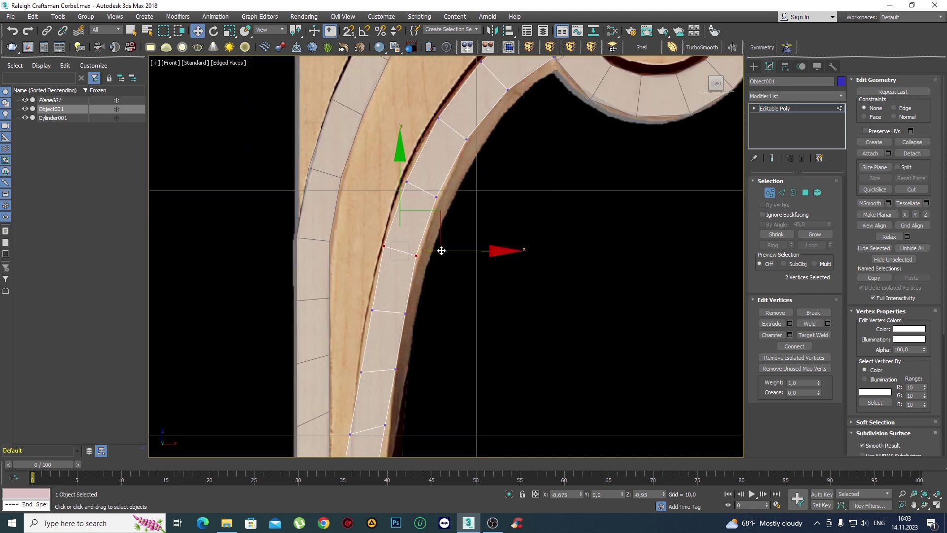
pyautogui.moveTo(442, 252); pyautogui.dragTo(442, 250)
# Further down the strip, move the next vertex pair left onto the outline.
pyautogui.moveTo(395, 350); pyautogui.dragTo(422, 250, button='middle')
pyautogui.scroll(3, 431, 163)
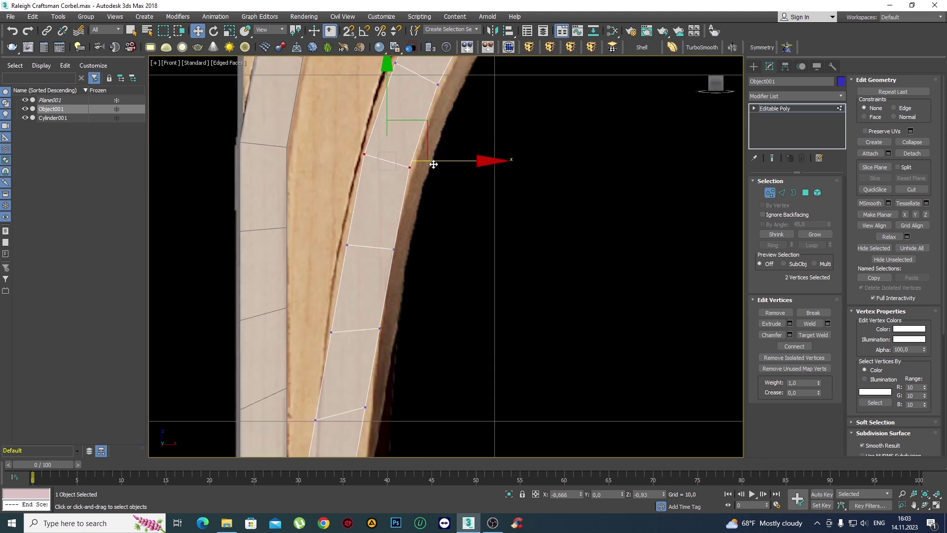
pyautogui.moveTo(431, 163); pyautogui.dragTo(469, 214, button='middle')
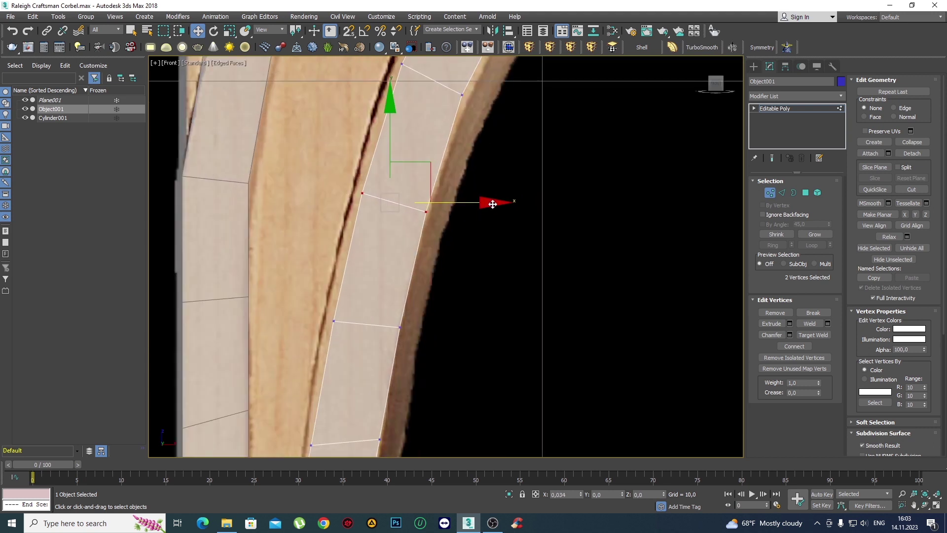
pyautogui.scroll(-3, 487, 218)
pyautogui.moveTo(508, 277); pyautogui.dragTo(504, 207, button='middle')
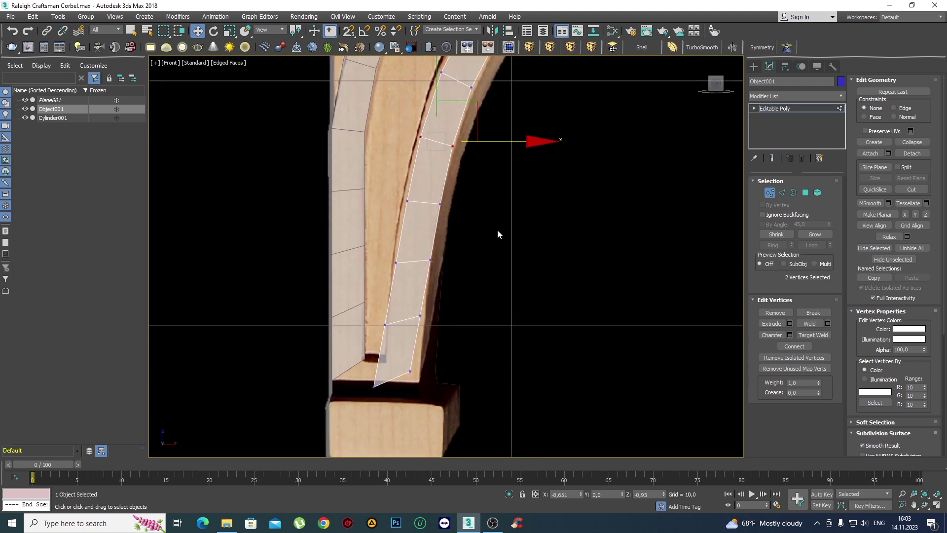
pyautogui.scroll(2, 415, 221)
pyautogui.click(403, 200)
pyautogui.moveTo(398, 186); pyautogui.dragTo(400, 187)
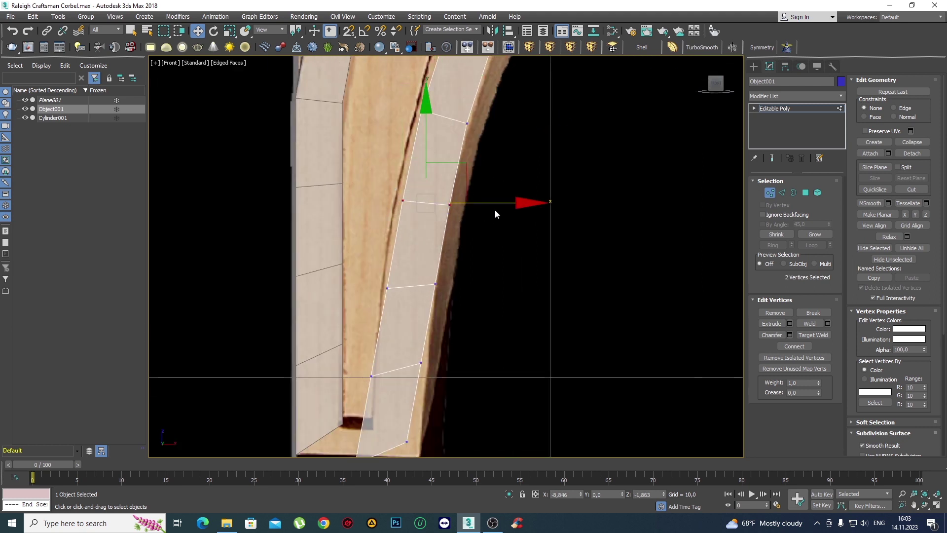
pyautogui.moveTo(489, 203); pyautogui.dragTo(486, 205)
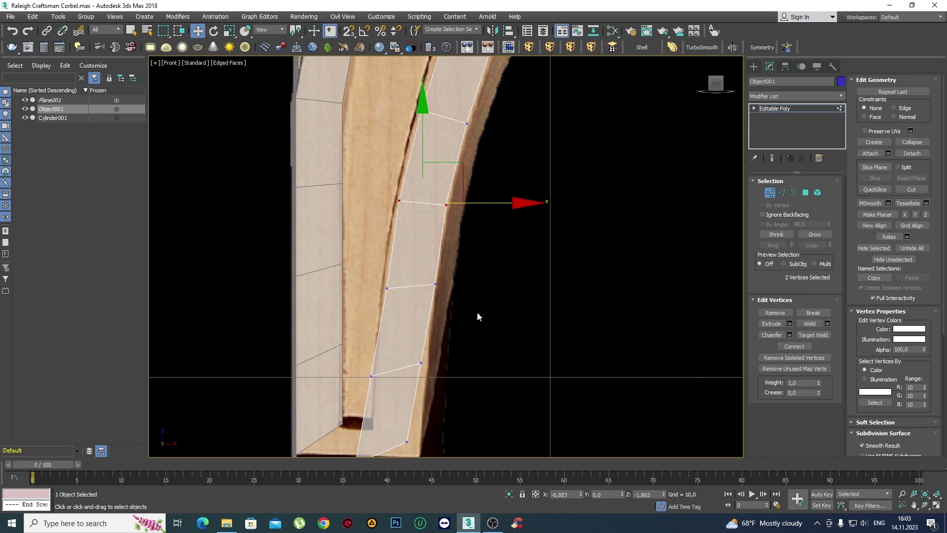
# Shift the lower vertex pair left and the four bottom vertices right to the reference edge.
pyautogui.moveTo(476, 310); pyautogui.dragTo(380, 276)
pyautogui.moveTo(462, 287); pyautogui.dragTo(459, 287)
pyautogui.moveTo(459, 289); pyautogui.dragTo(450, 236, button='middle')
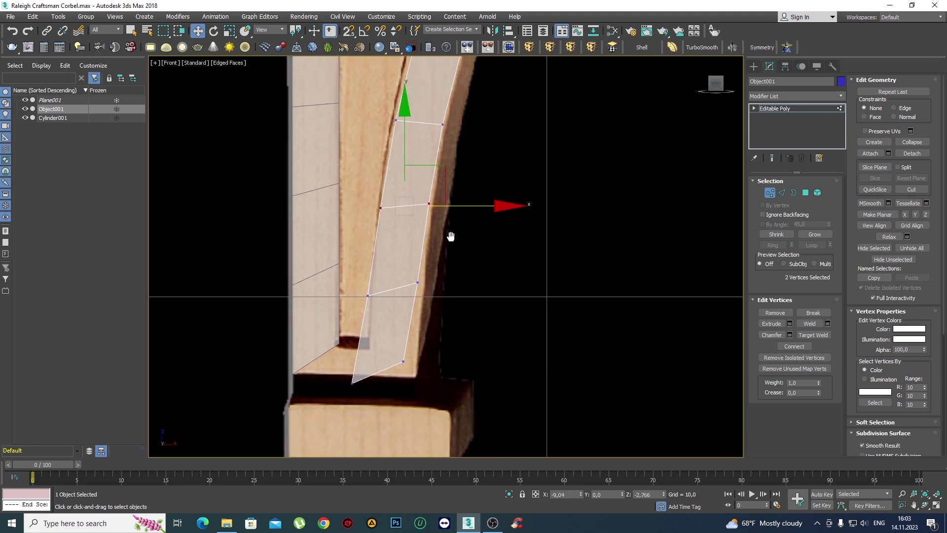
pyautogui.moveTo(431, 272); pyautogui.dragTo(345, 389)
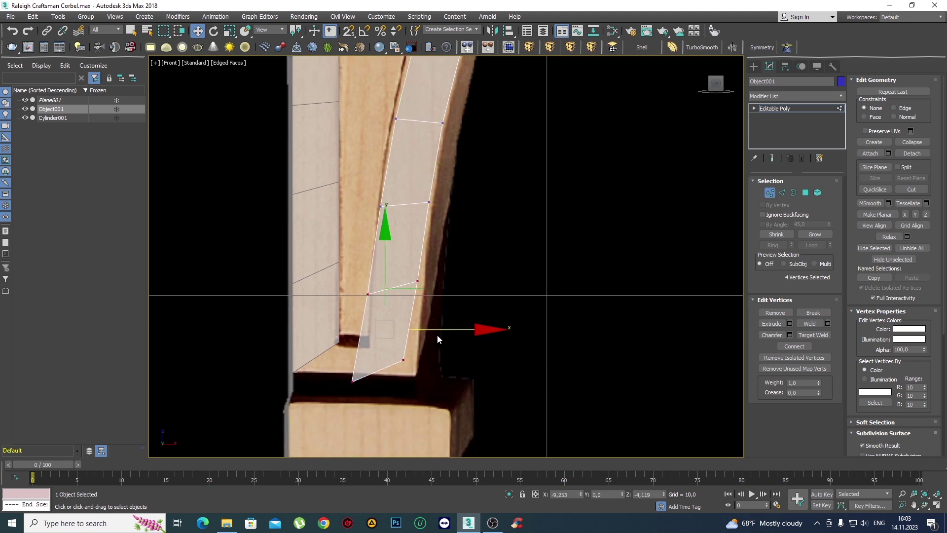
pyautogui.moveTo(451, 331); pyautogui.dragTo(458, 330)
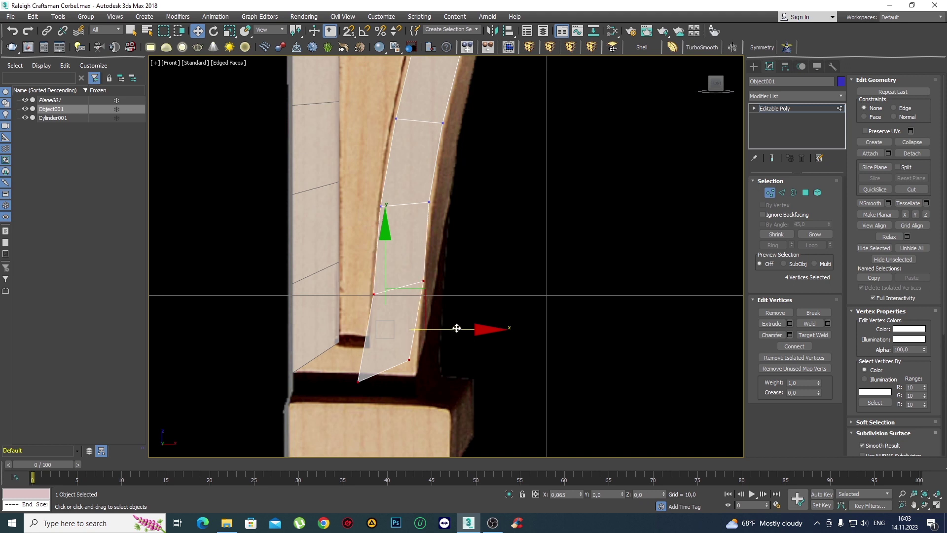
pyautogui.moveTo(449, 404); pyautogui.dragTo(345, 340)
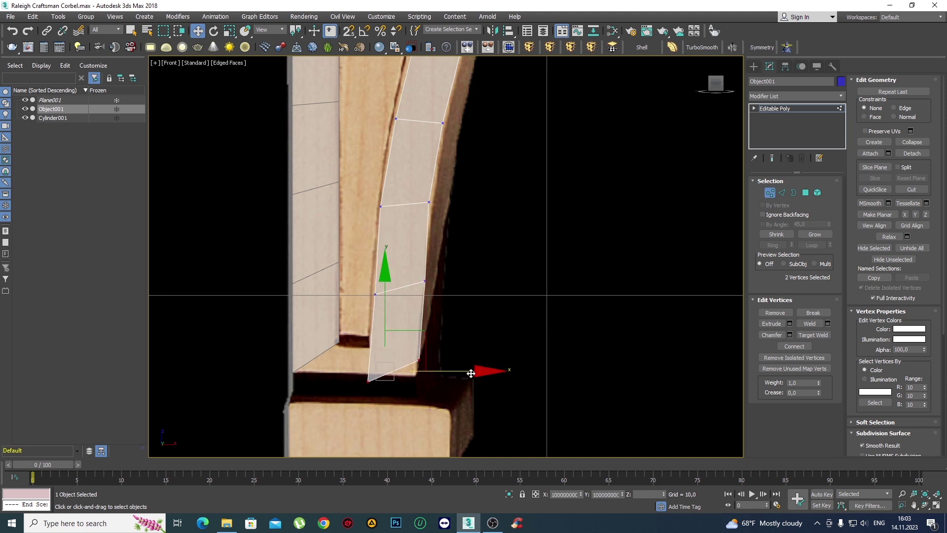
# Move the bottom corner and bottom-right vertices in Y onto the base ledge.
pyautogui.click(357, 403)
pyautogui.scroll(5, 357, 403)
pyautogui.moveTo(385, 397); pyautogui.dragTo(301, 288)
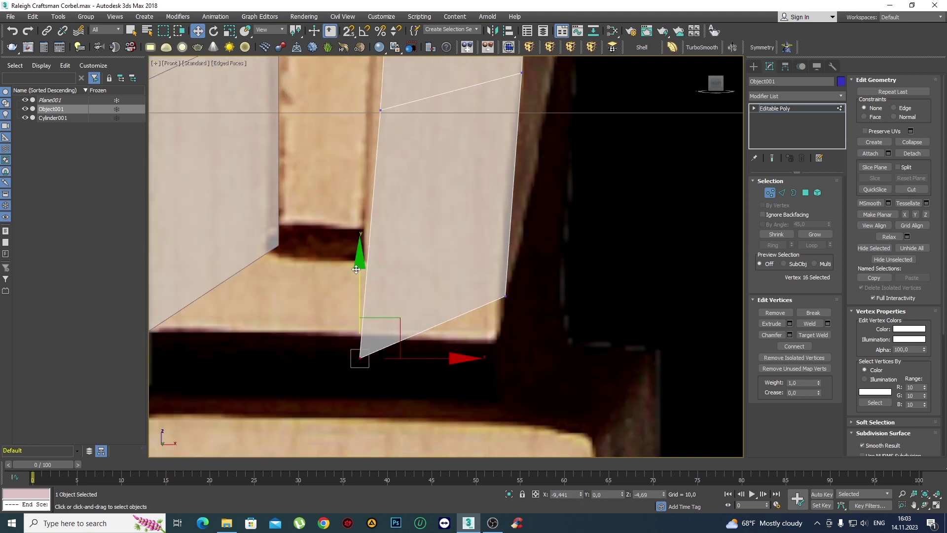
pyautogui.moveTo(359, 266)
pyautogui.mouseDown()
pyautogui.moveTo(373, 158)
pyautogui.moveTo(332, 226)
pyautogui.mouseUp()
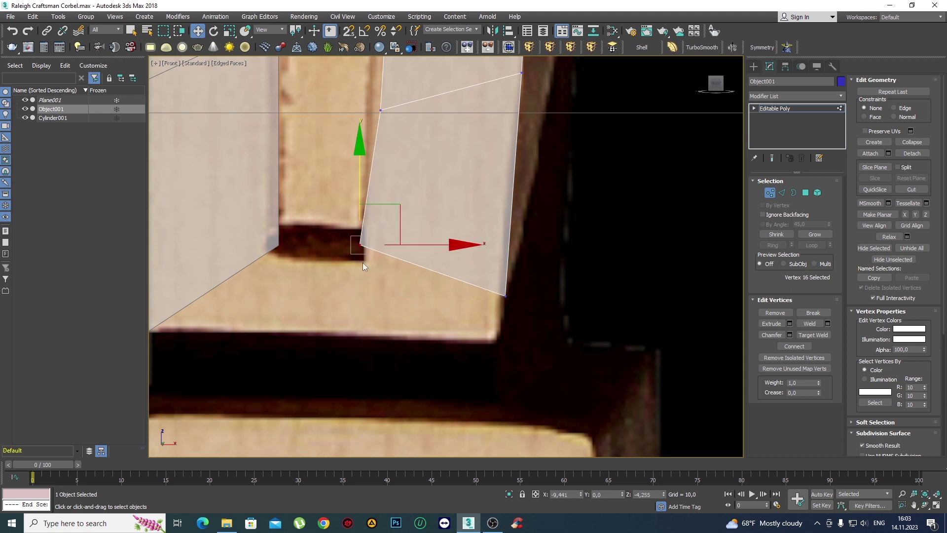
pyautogui.moveTo(360, 192); pyautogui.dragTo(360, 192)
pyautogui.click(504, 295)
pyautogui.scroll(-3, 493, 274)
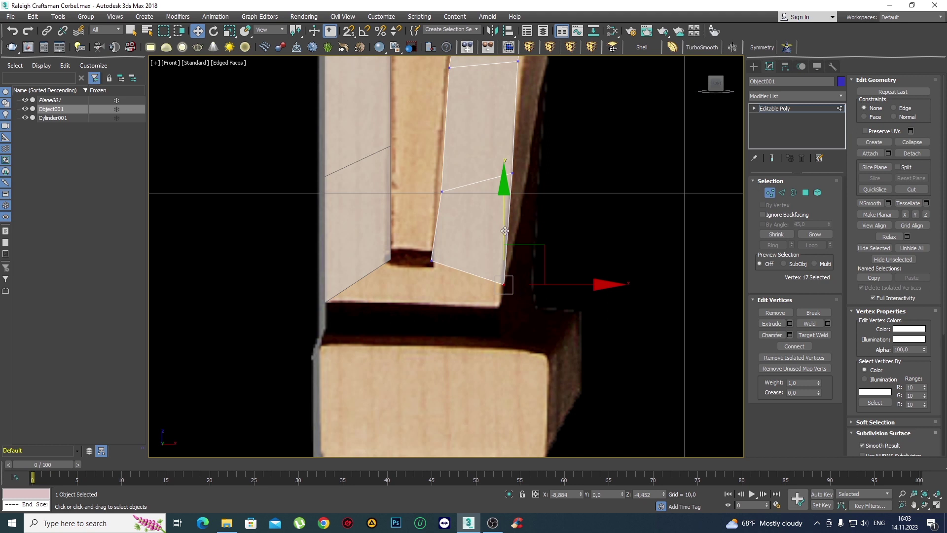
pyautogui.moveTo(505, 230); pyautogui.dragTo(501, 249)
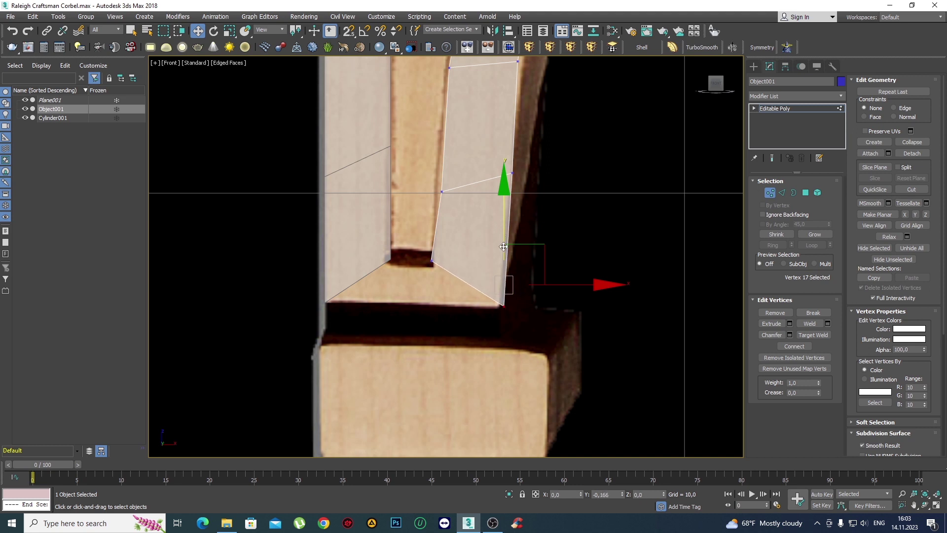
# Lower the next right-edge vertex along the outline and an upper arch vertex to even spacing.
pyautogui.click(541, 195)
pyautogui.moveTo(542, 196); pyautogui.dragTo(519, 265, button='middle')
pyautogui.click(489, 241)
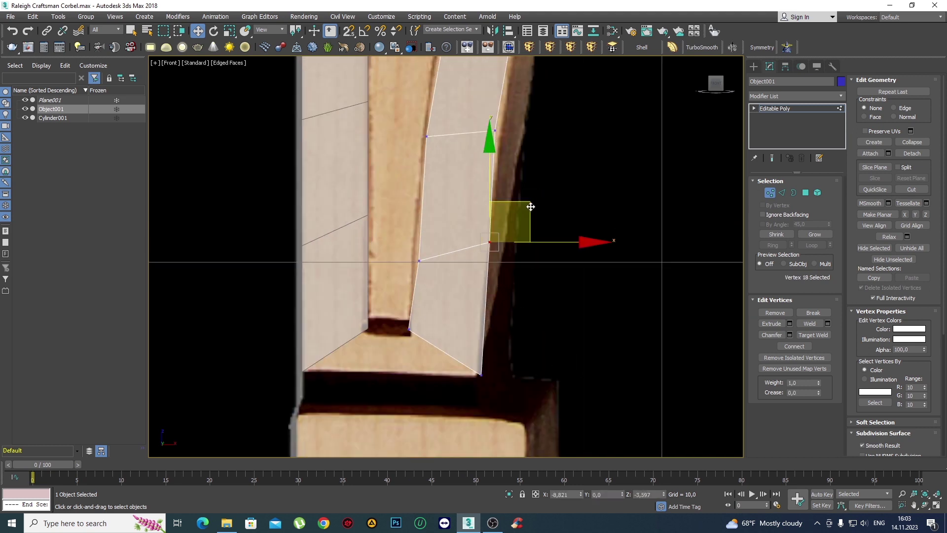
pyautogui.moveTo(509, 222); pyautogui.dragTo(506, 244)
pyautogui.scroll(-3, 466, 279)
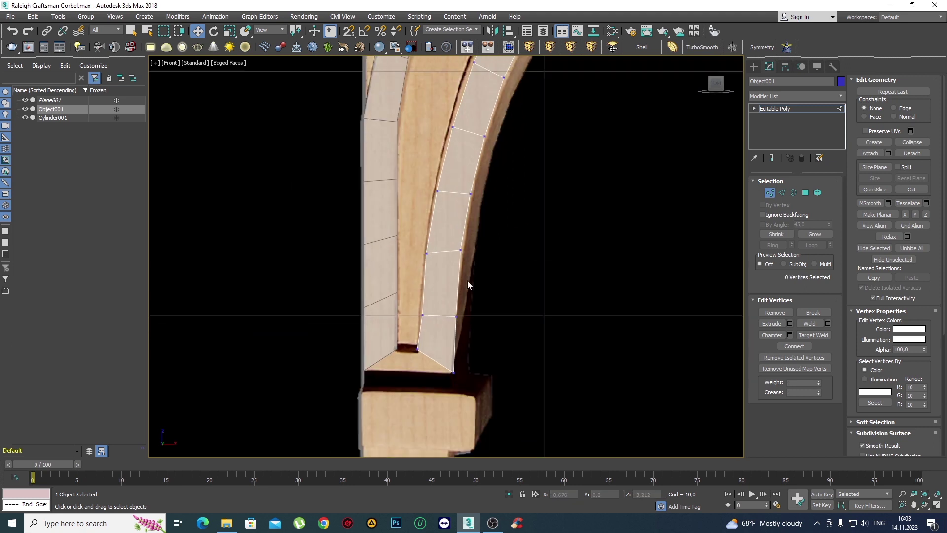
pyautogui.scroll(2, 468, 267)
pyautogui.click(457, 243)
pyautogui.moveTo(456, 171); pyautogui.dragTo(456, 183)
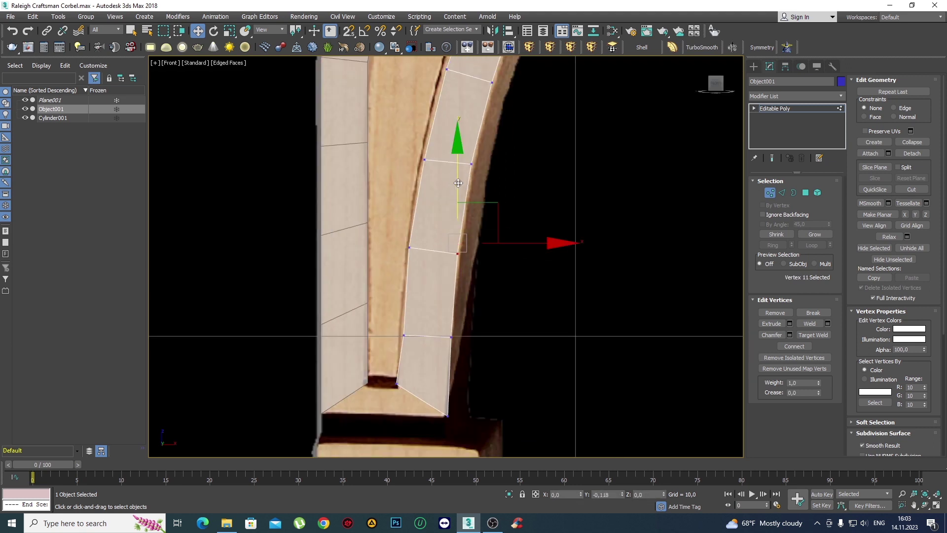
# Move the arch's left-edge vertex up slightly to follow the reference.
pyautogui.click(427, 266)
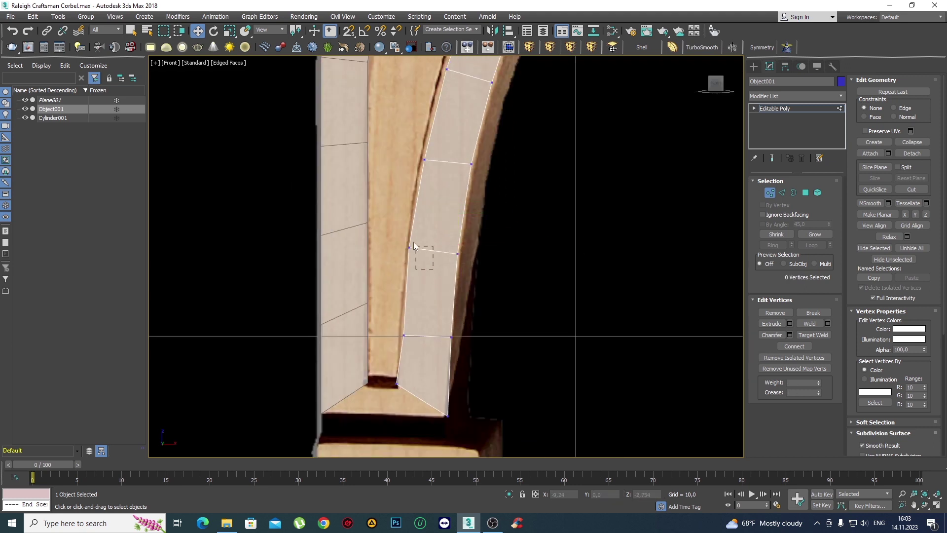
pyautogui.click(413, 245)
pyautogui.click(486, 205)
pyautogui.moveTo(486, 205); pyautogui.dragTo(481, 287, button='middle')
pyautogui.click(409, 260)
pyautogui.moveTo(443, 252); pyautogui.dragTo(442, 246)
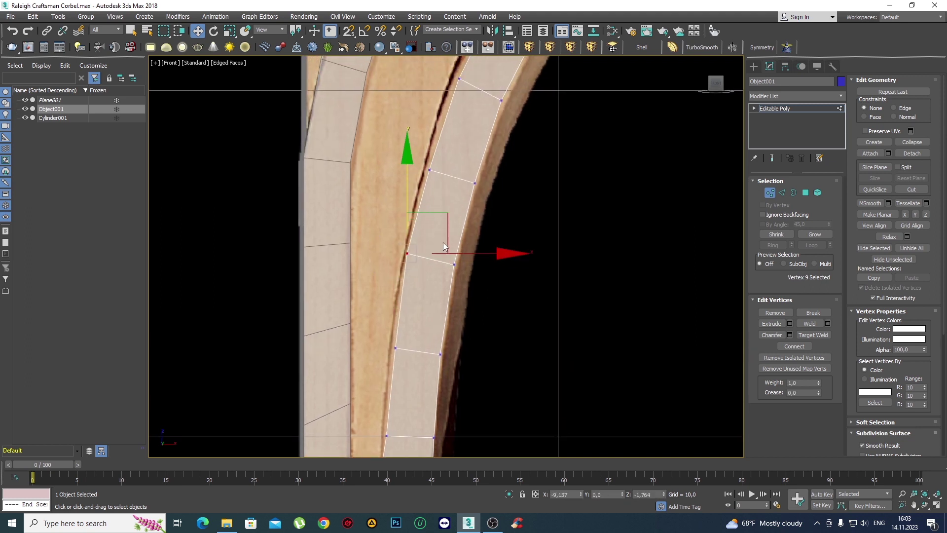
pyautogui.click(463, 273)
pyautogui.scroll(-2, 463, 272)
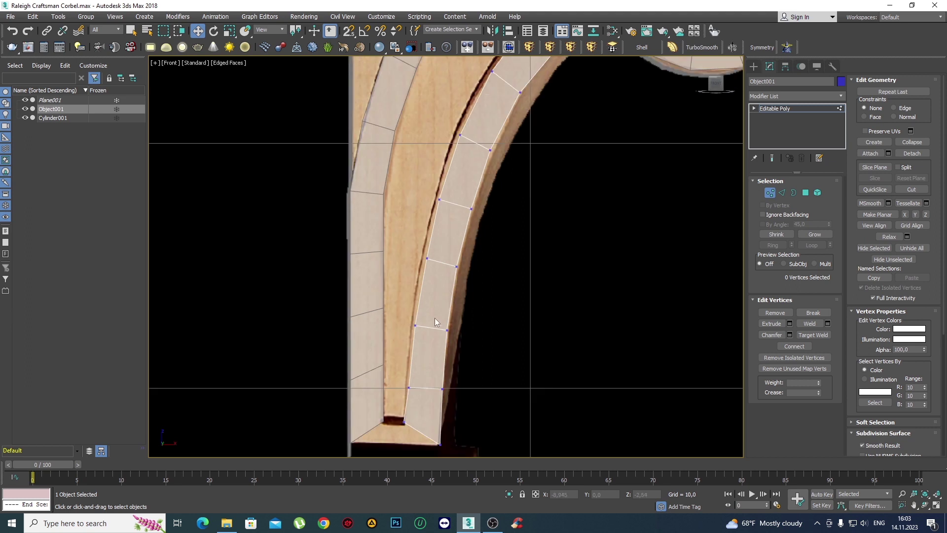
pyautogui.click(428, 258)
pyautogui.scroll(2, 444, 252)
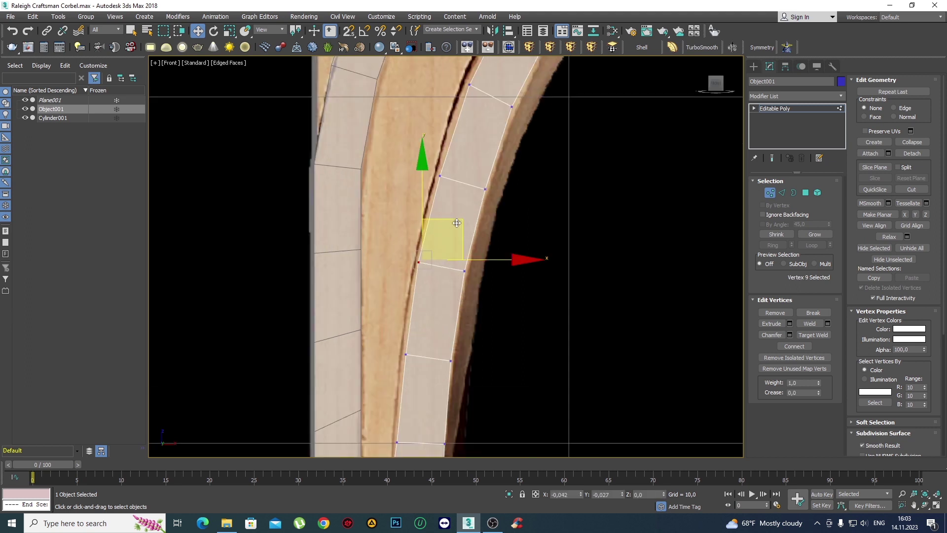
pyautogui.scroll(-1, 466, 218)
pyautogui.scroll(-1, 469, 244)
pyautogui.scroll(2, 468, 244)
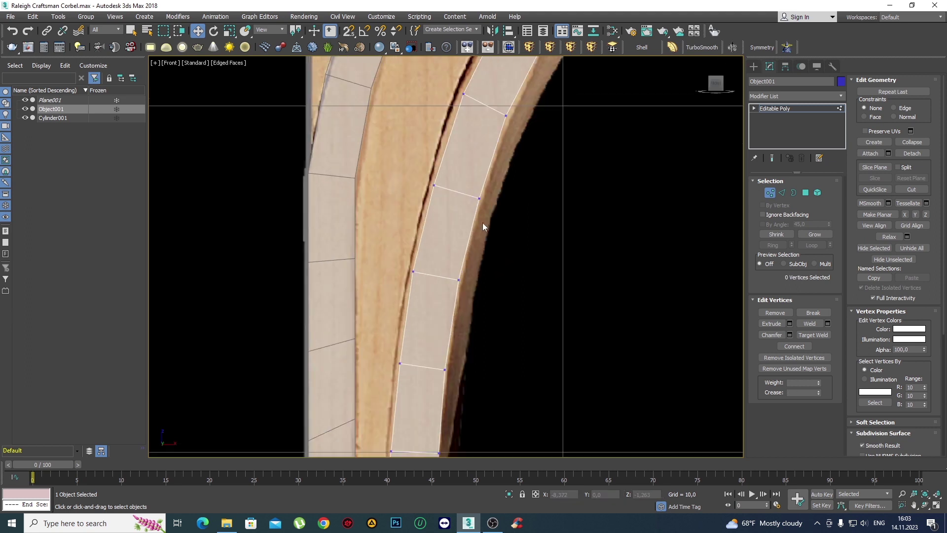
# Shift an arch vertex pair left onto the outline, then select both objects.
pyautogui.moveTo(482, 223); pyautogui.dragTo(427, 161)
pyautogui.moveTo(516, 192); pyautogui.dragTo(513, 192)
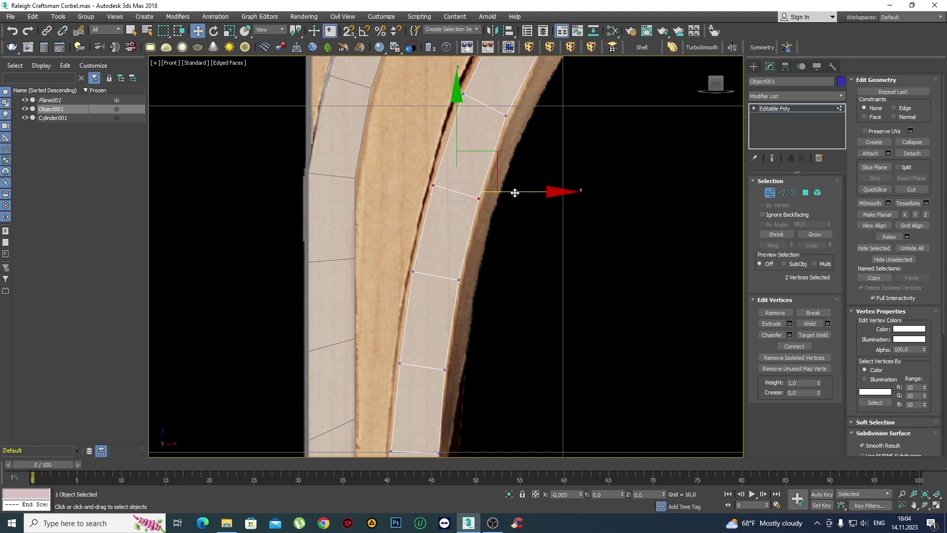
pyautogui.moveTo(505, 281); pyautogui.dragTo(389, 232)
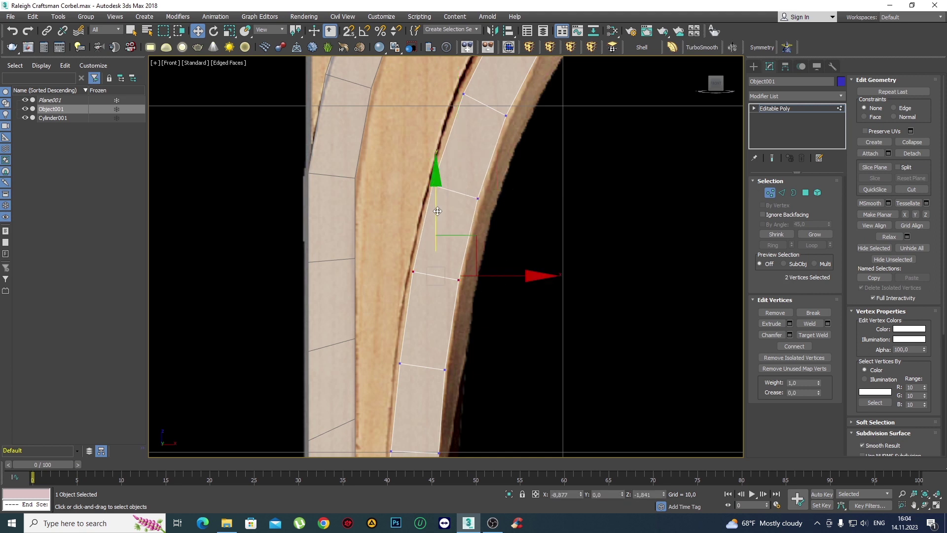
pyautogui.scroll(-2, 460, 268)
pyautogui.scroll(1, 414, 271)
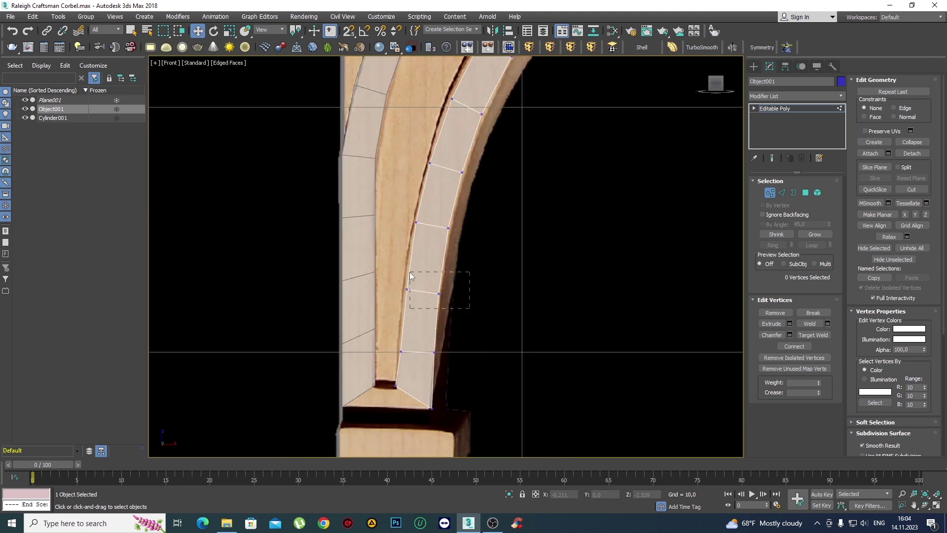
pyautogui.scroll(1, 430, 274)
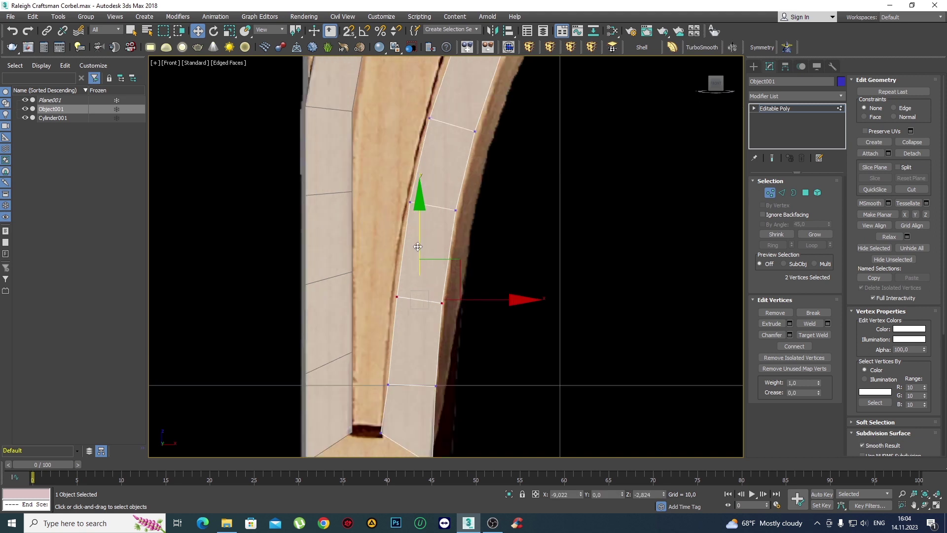
pyautogui.click(535, 223)
pyautogui.scroll(-3, 540, 230)
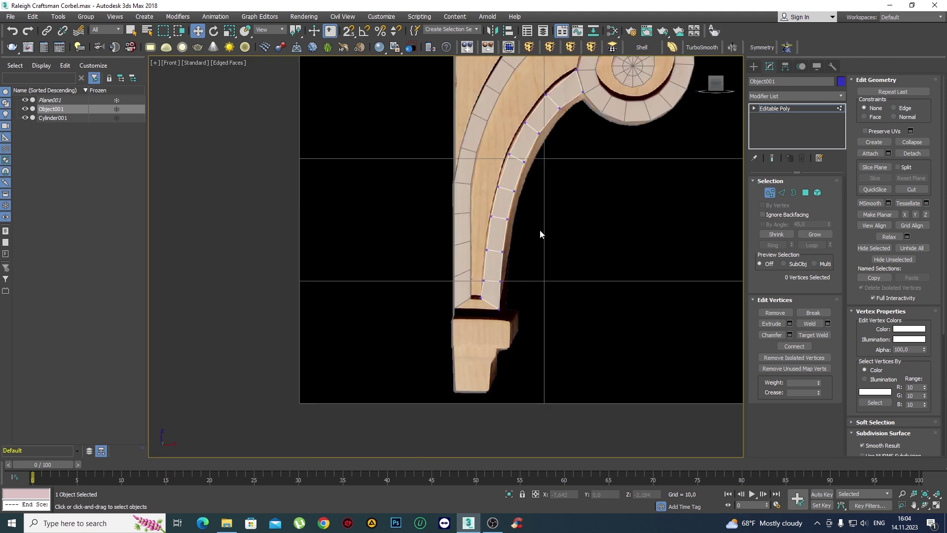
pyautogui.scroll(2, 552, 226)
pyautogui.scroll(-2, 544, 279)
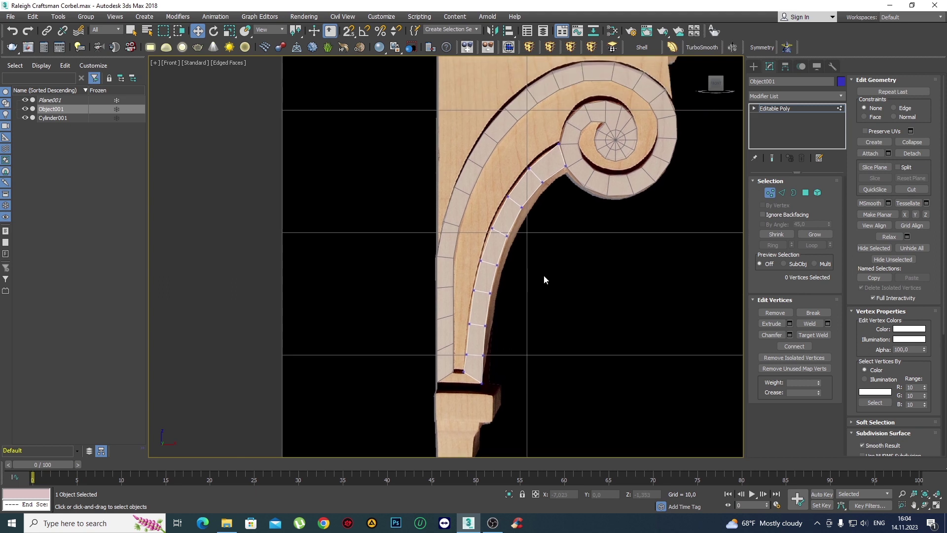
pyautogui.hotkey('ctrl', 'a')
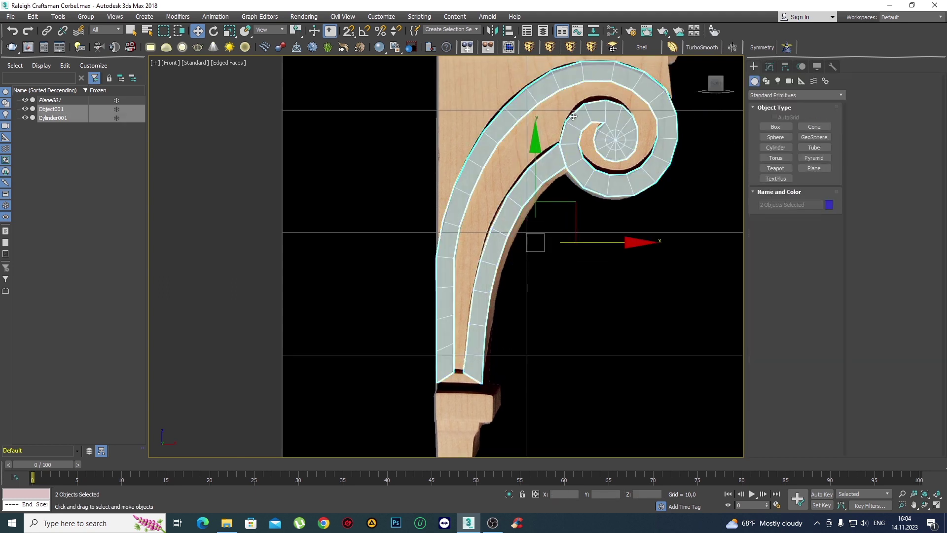
# Attach the strip and spiral centre into one object and inspect the slot-bottom diagonal edges.
pyautogui.click(467, 51)
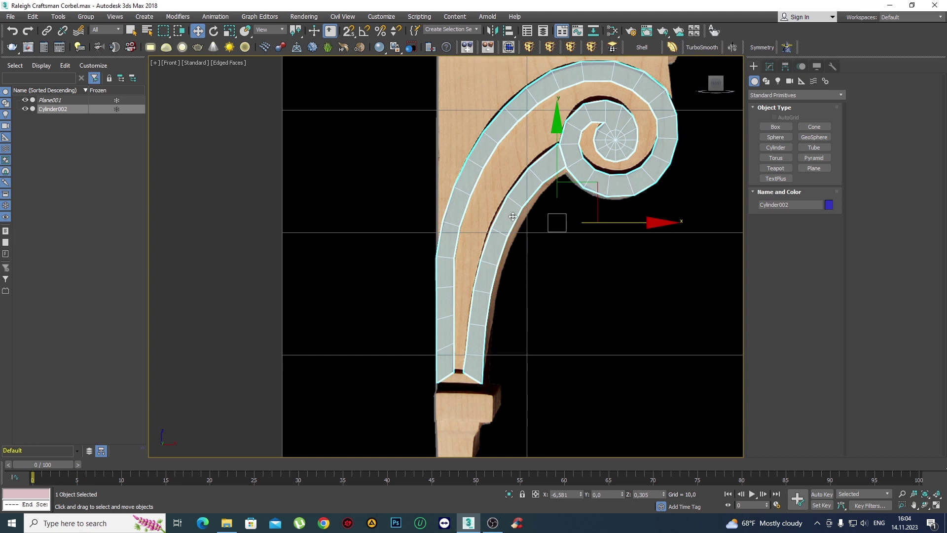
pyautogui.scroll(3, 501, 254)
pyautogui.scroll(3, 463, 290)
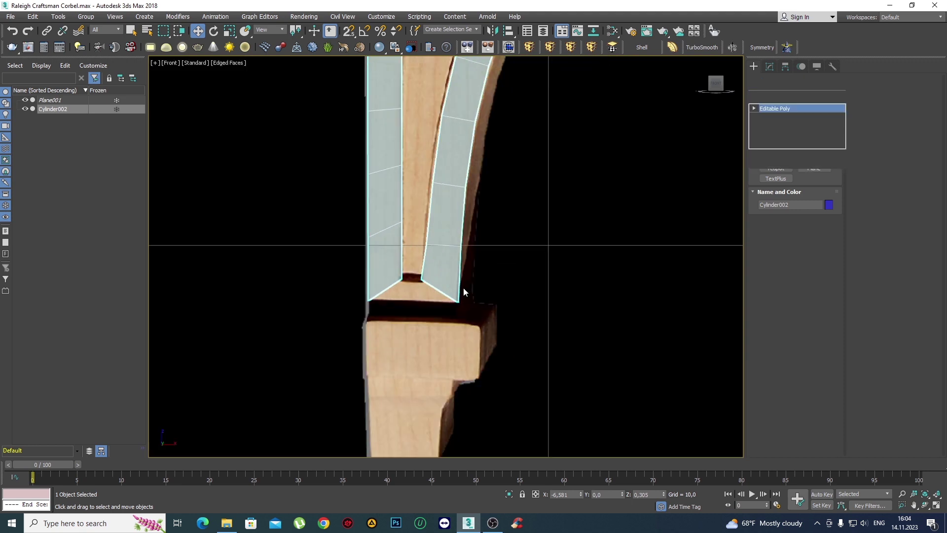
pyautogui.scroll(3, 390, 292)
pyautogui.click(375, 281)
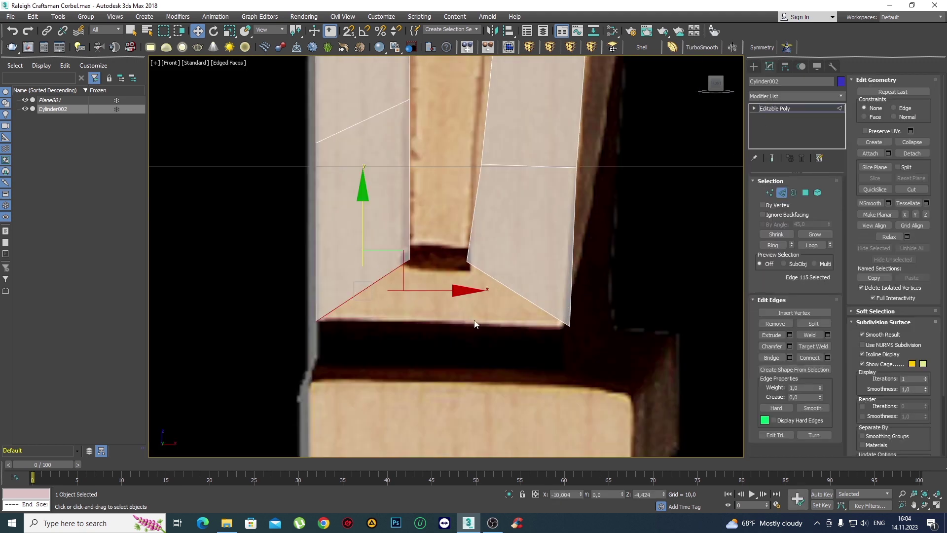
pyautogui.keyDown('ctrl'); pyautogui.click(527, 296); pyautogui.keyUp('ctrl')
pyautogui.click(507, 333)
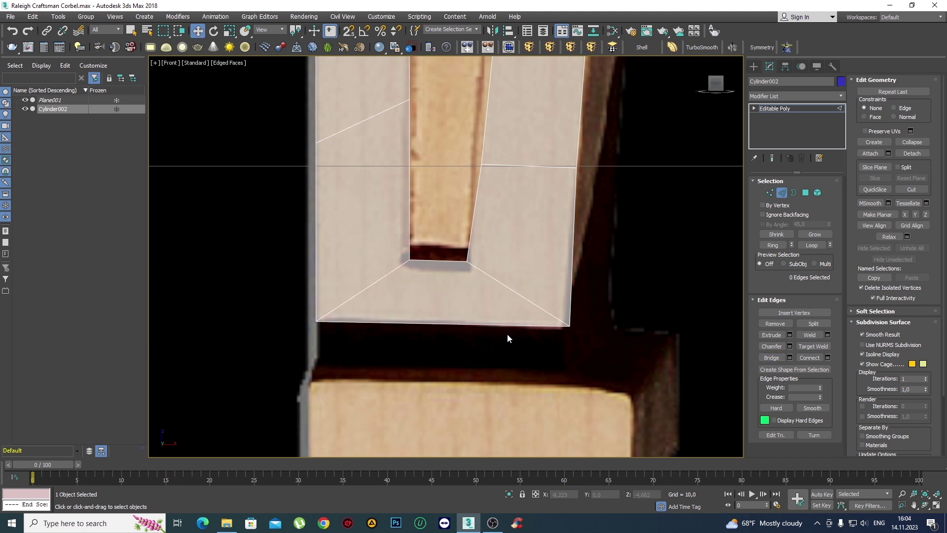
pyautogui.scroll(-3, 460, 320)
# Raise the two slot-bottom vertices in Y to the reference and turn See-Through off.
pyautogui.press('1')
pyautogui.moveTo(363, 314); pyautogui.dragTo(507, 305)
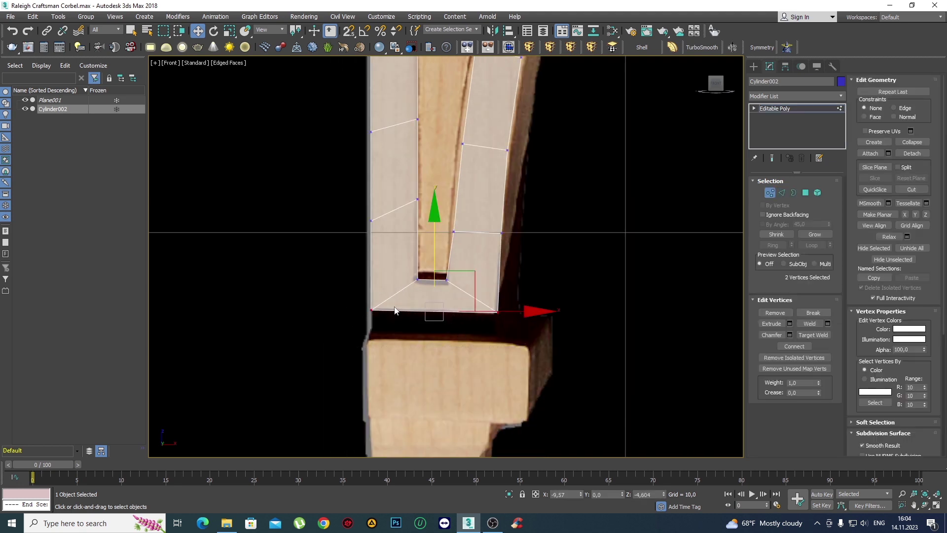
pyautogui.scroll(-3, 421, 329)
pyautogui.click(421, 329)
pyautogui.scroll(3, 424, 321)
pyautogui.moveTo(436, 274); pyautogui.dragTo(404, 251)
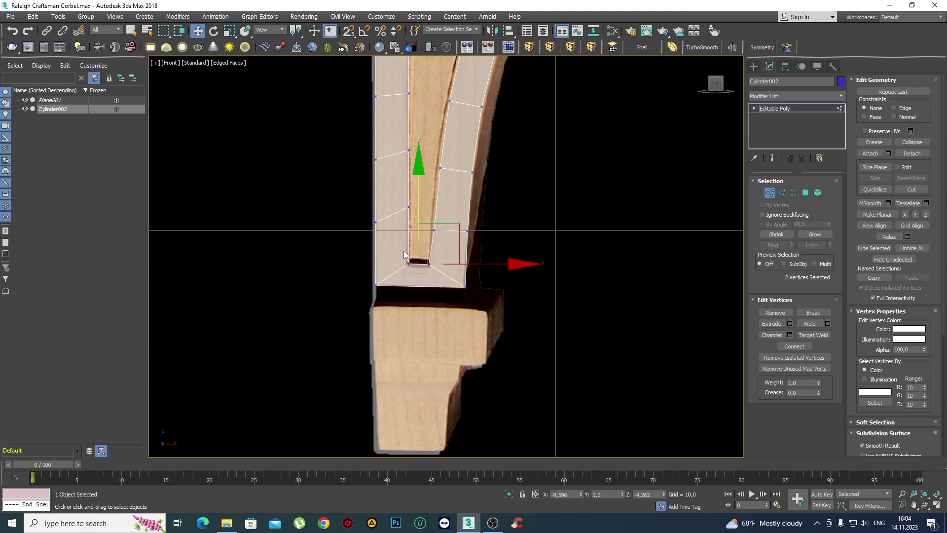
pyautogui.scroll(2, 382, 225)
pyautogui.scroll(2, 430, 222)
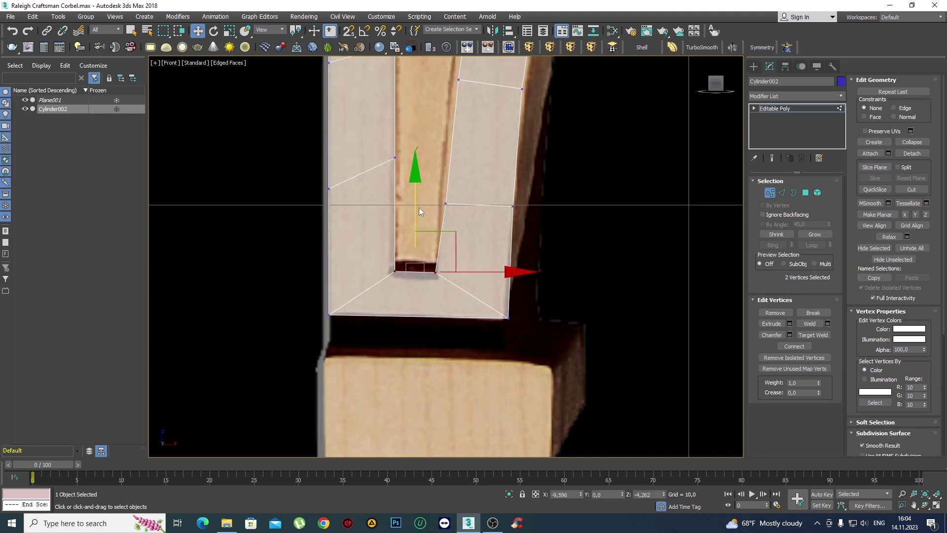
pyautogui.moveTo(419, 207); pyautogui.dragTo(414, 181)
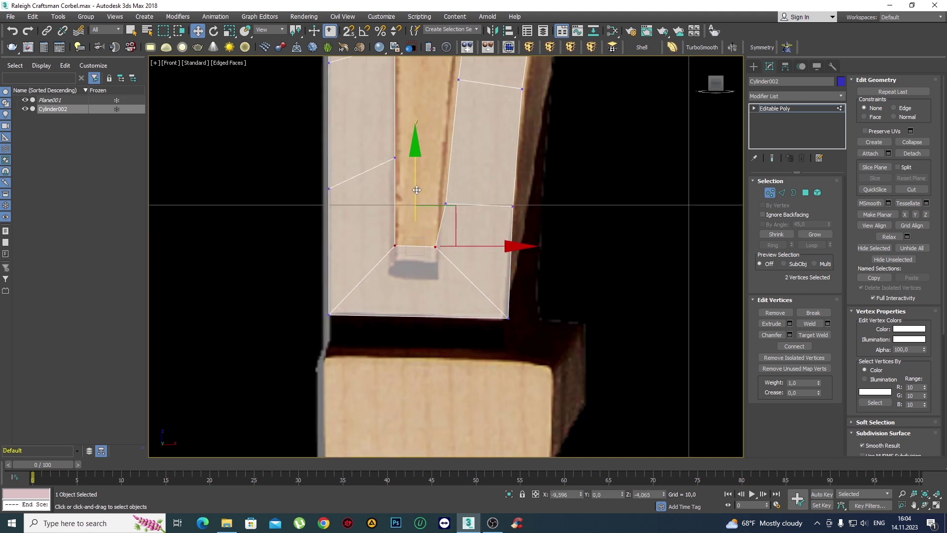
pyautogui.hotkey('alt', 'x')
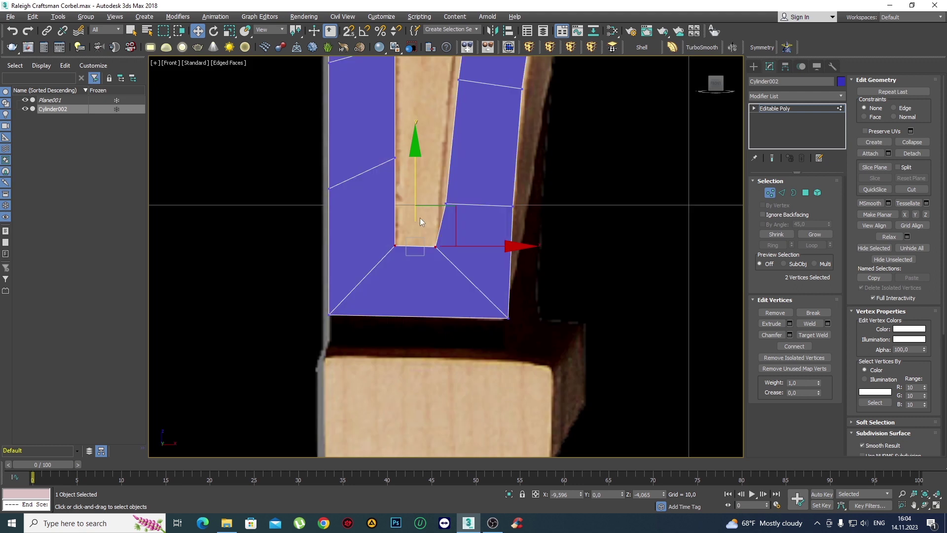
# Nudge the slot-bottom vertices down, slide its bottom-right vertex sideways, and shift a right-strip vertex left.
pyautogui.moveTo(419, 215); pyautogui.dragTo(419, 221)
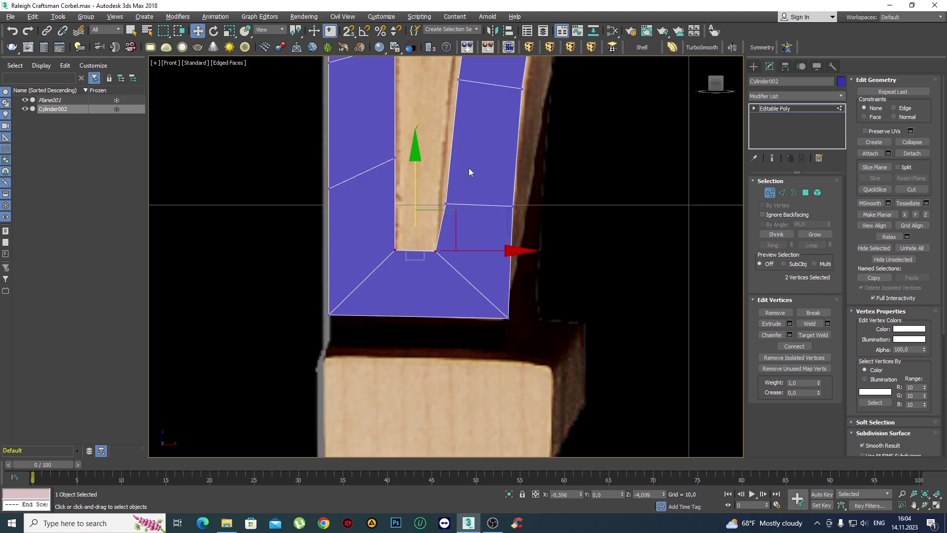
pyautogui.click(435, 250)
pyautogui.moveTo(482, 254); pyautogui.dragTo(490, 255)
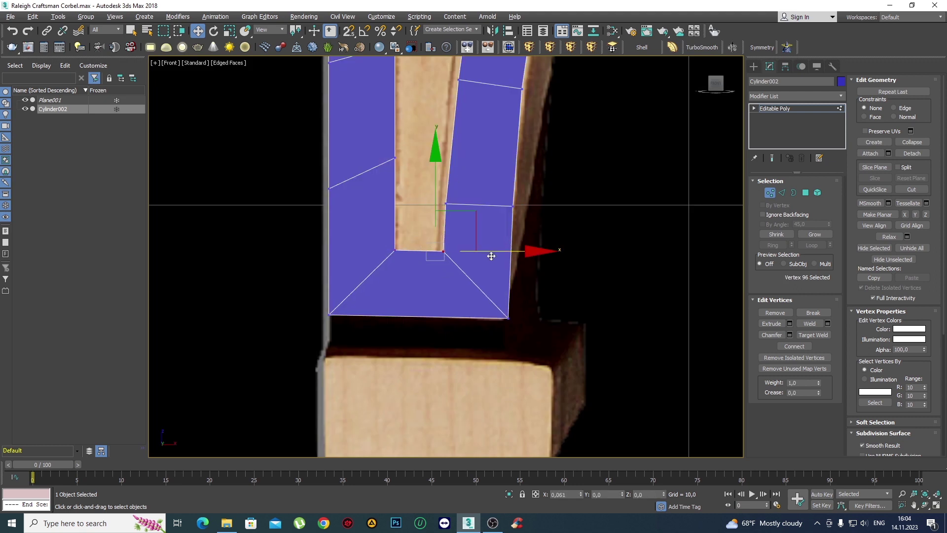
pyautogui.click(486, 184)
pyautogui.scroll(-2, 462, 274)
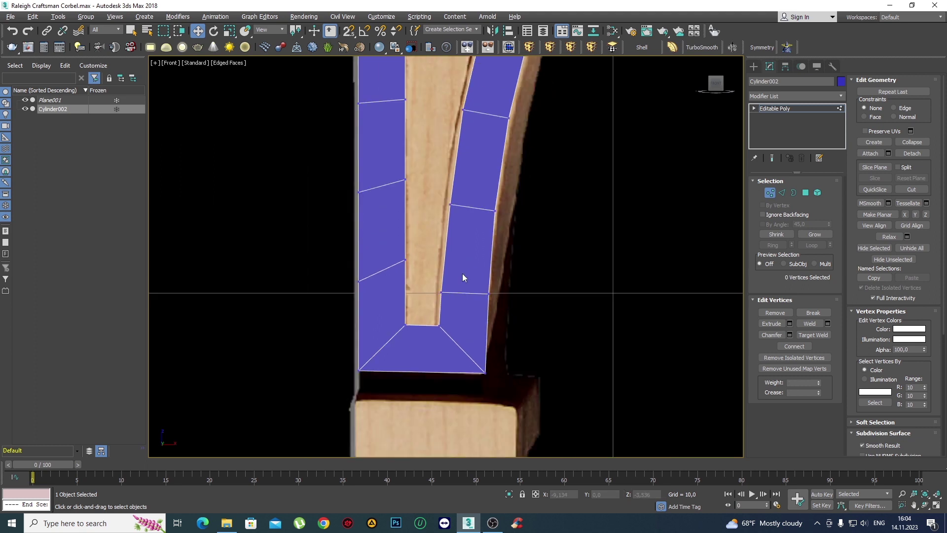
pyautogui.click(446, 209)
pyautogui.moveTo(506, 206); pyautogui.dragTo(503, 205)
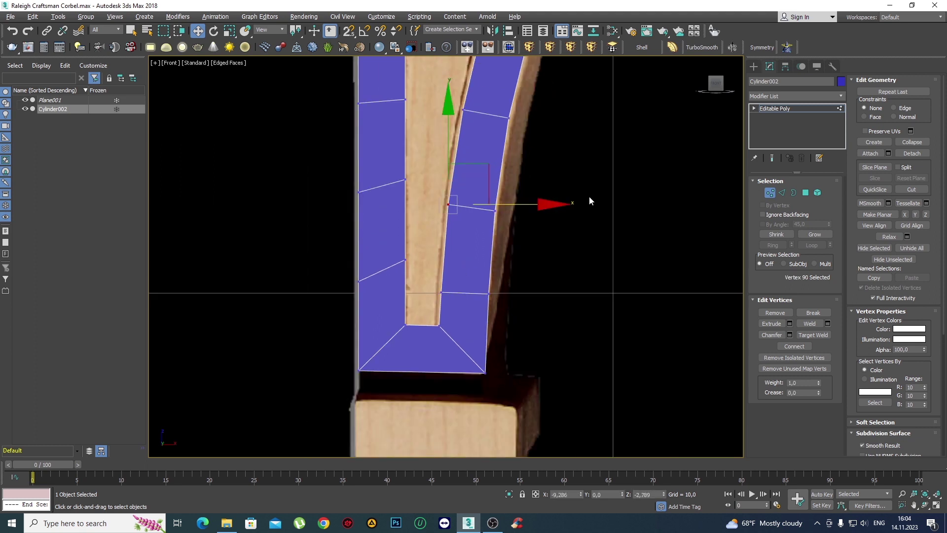
pyautogui.scroll(-3, 482, 233)
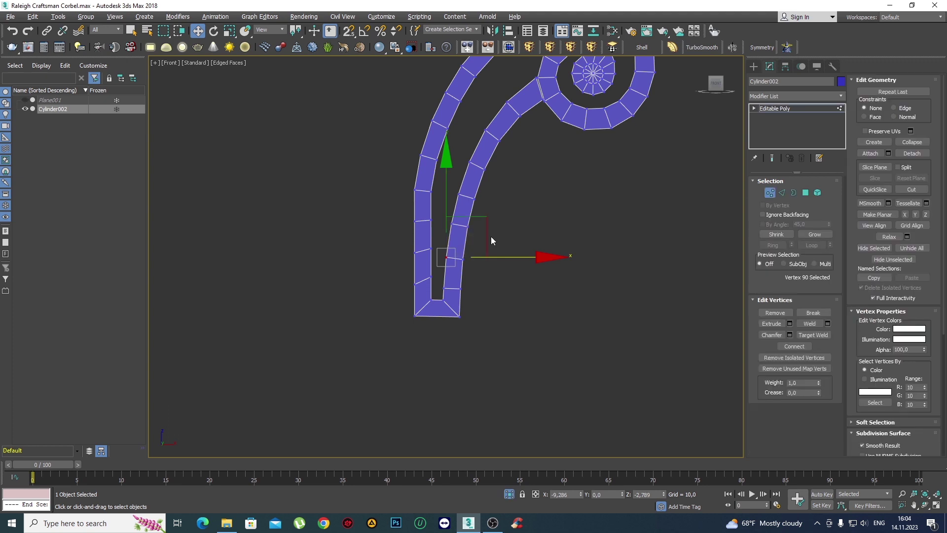
# Hide the wood reference and shift two right-strip vertices and one higher vertex slightly left.
pyautogui.moveTo(490, 236); pyautogui.dragTo(449, 312, button='middle')
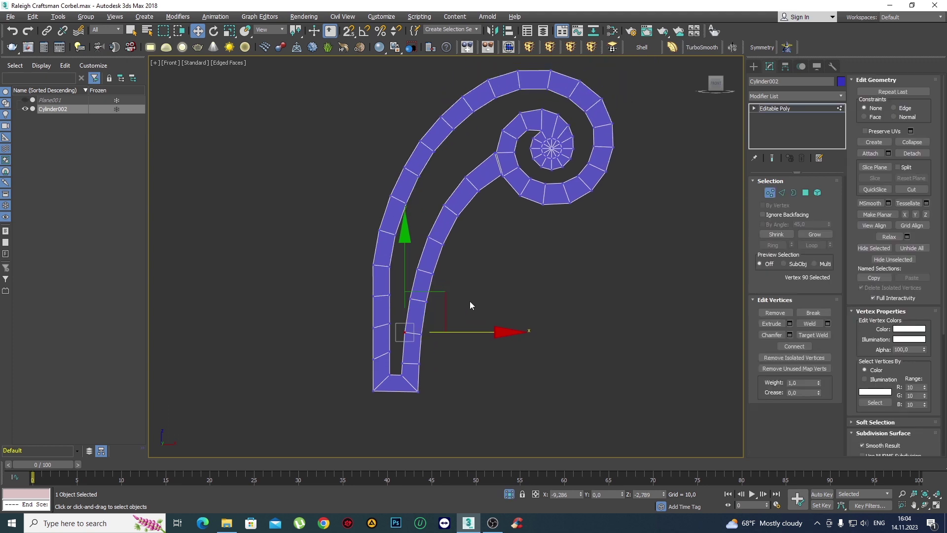
pyautogui.click(470, 301)
pyautogui.scroll(3, 444, 318)
pyautogui.moveTo(384, 260); pyautogui.dragTo(373, 217)
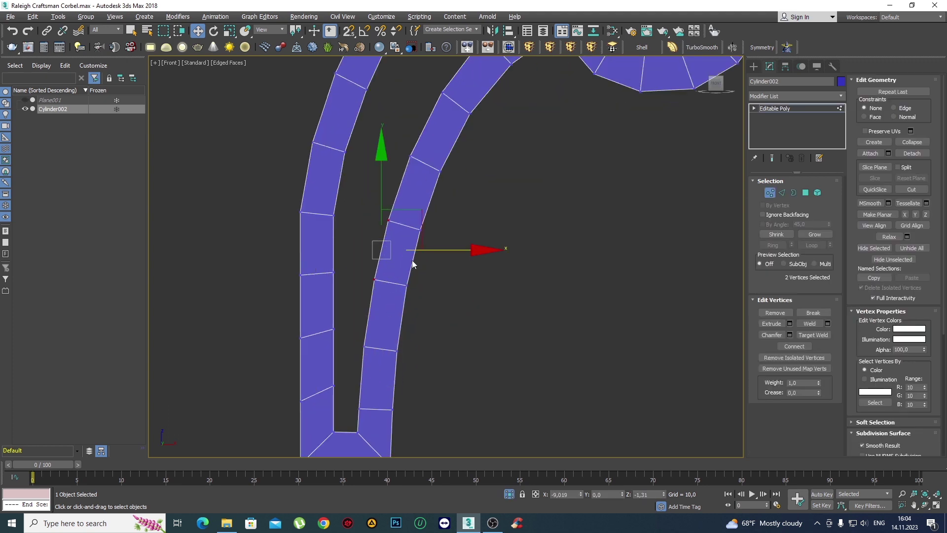
pyautogui.moveTo(423, 251); pyautogui.dragTo(420, 252)
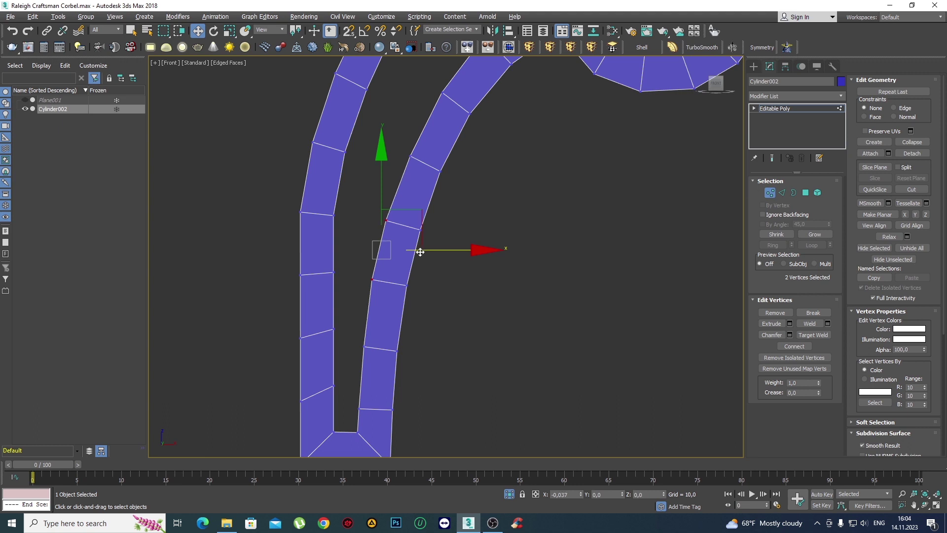
pyautogui.click(424, 180)
pyautogui.click(412, 157)
pyautogui.scroll(2, 429, 153)
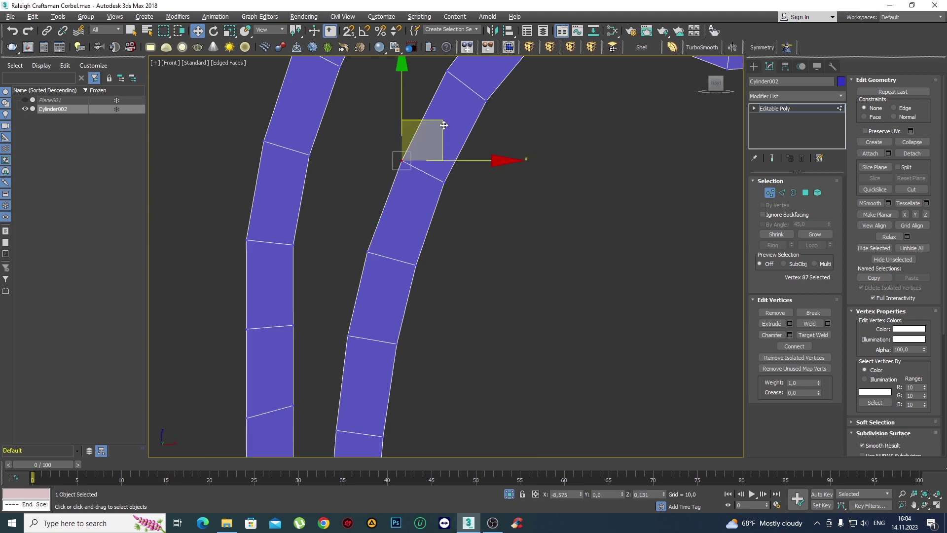
pyautogui.moveTo(444, 125); pyautogui.dragTo(440, 125)
pyautogui.click(574, 137)
# Nudge two vertex pairs on the left strip's edge slightly right to smooth its curve.
pyautogui.scroll(-5, 537, 224)
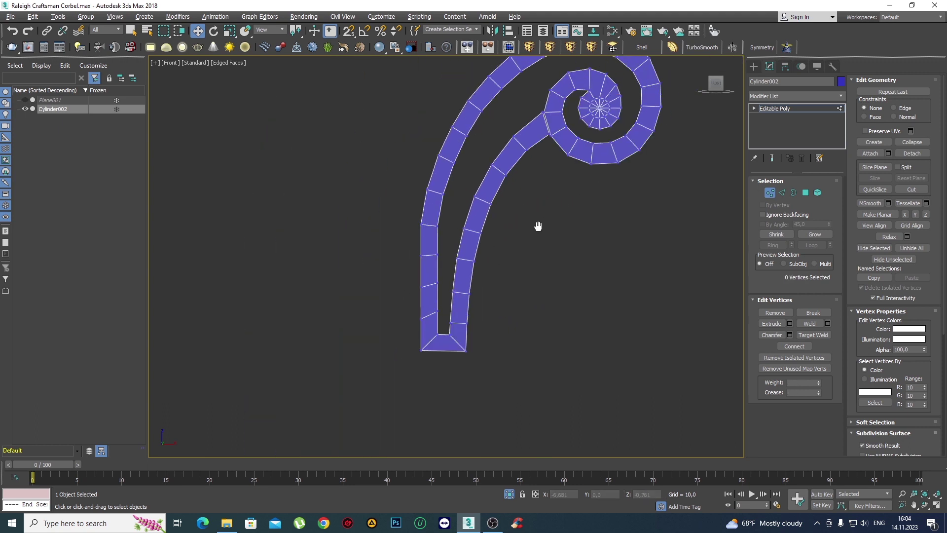
pyautogui.scroll(-1, 527, 247)
pyautogui.scroll(3, 420, 243)
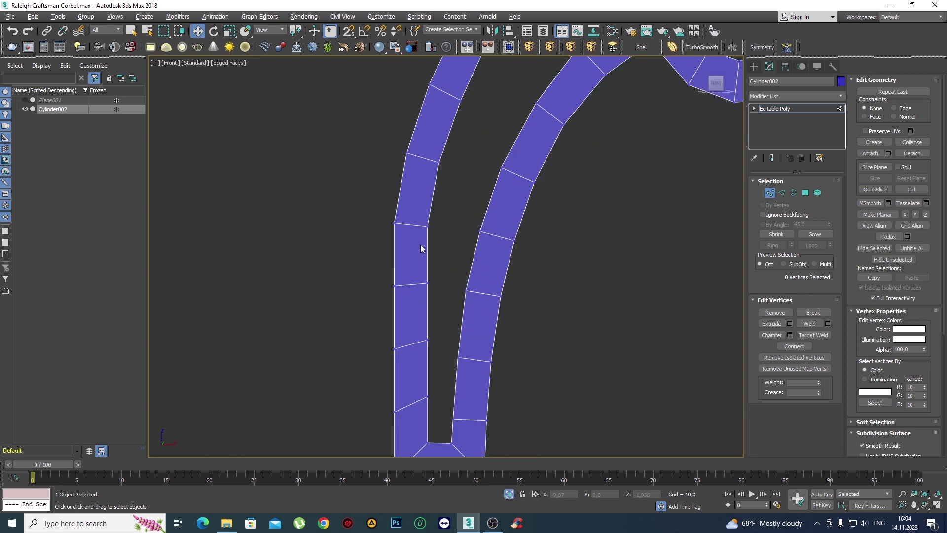
pyautogui.moveTo(437, 234); pyautogui.dragTo(387, 217)
pyautogui.moveTo(455, 225); pyautogui.dragTo(456, 222)
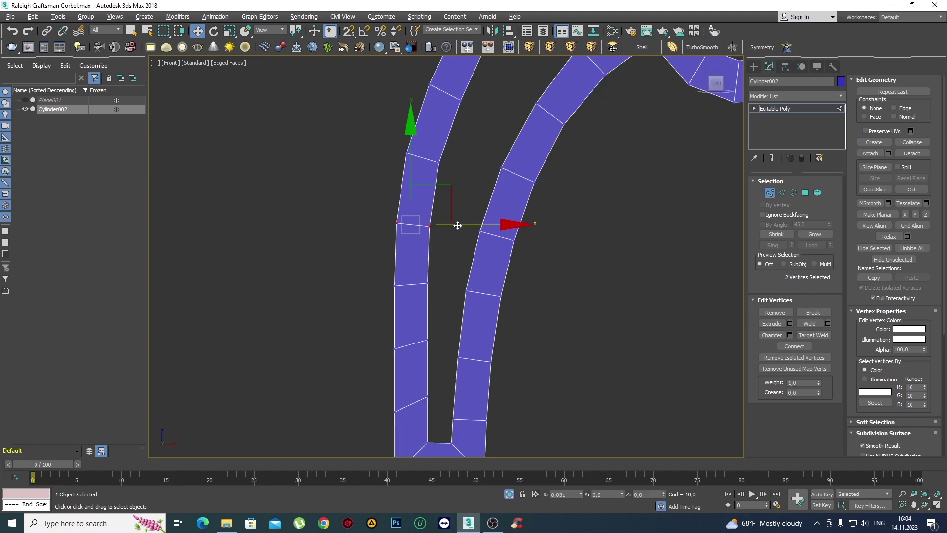
pyautogui.click(460, 181)
pyautogui.moveTo(462, 177); pyautogui.dragTo(402, 145)
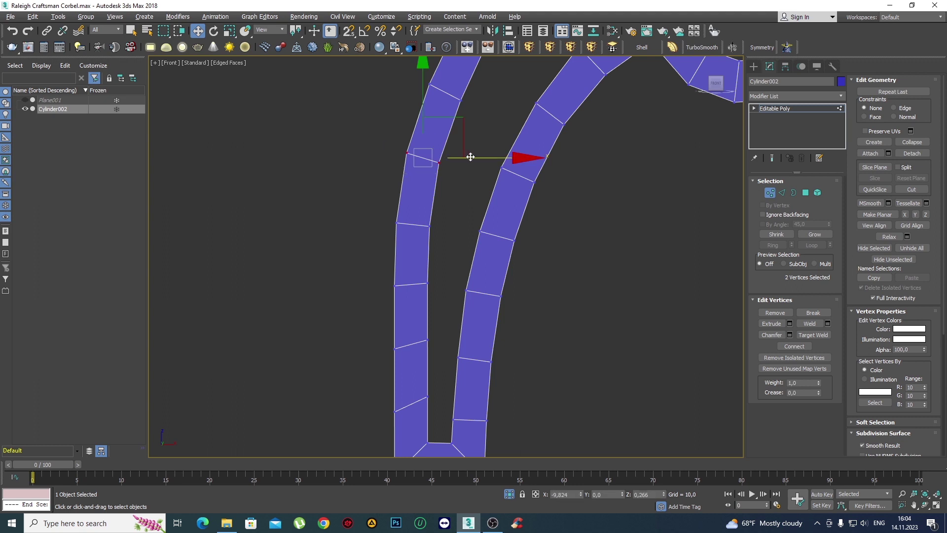
pyautogui.moveTo(469, 156); pyautogui.dragTo(473, 157)
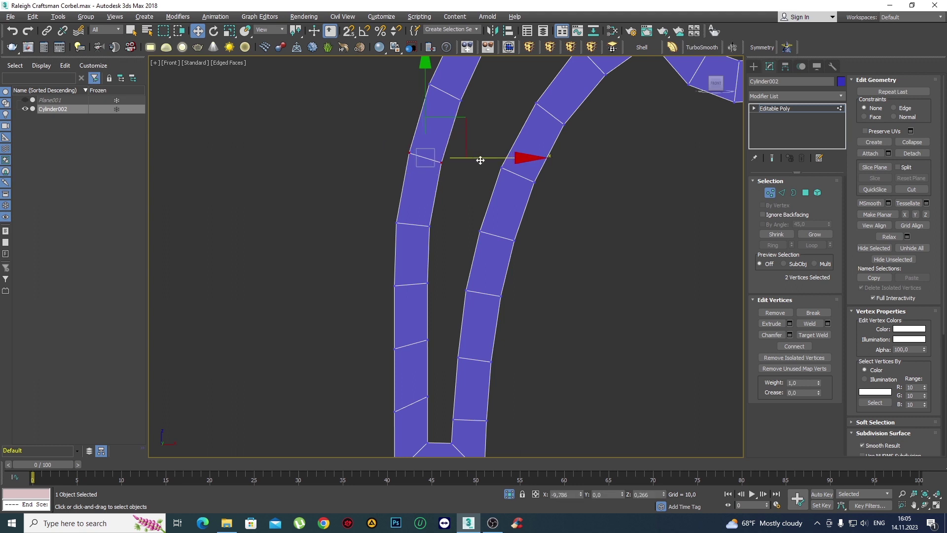
pyautogui.click(477, 184)
pyautogui.scroll(-5, 477, 197)
# Zoom in on the spiral neck gap and enable Target Weld.
pyautogui.moveTo(478, 211); pyautogui.dragTo(490, 257, button='middle')
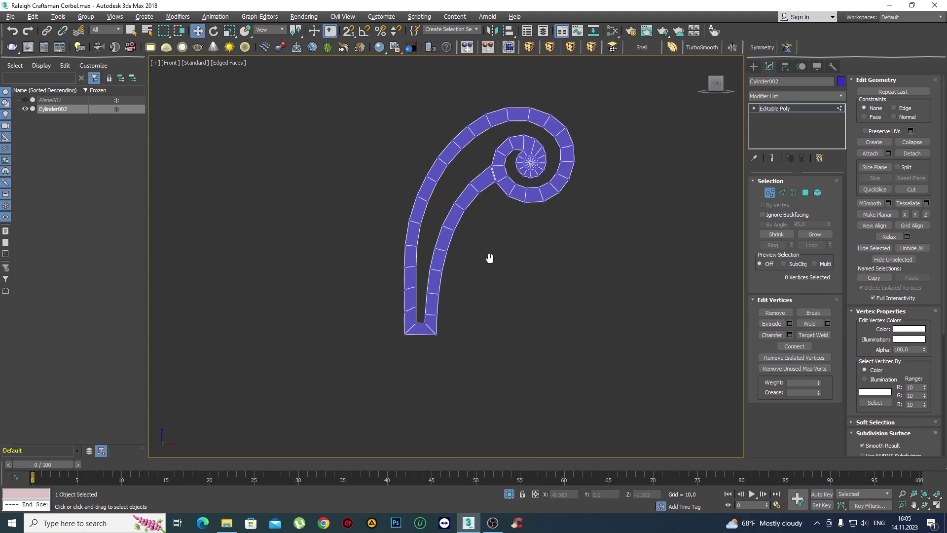
pyautogui.scroll(2, 543, 178)
pyautogui.scroll(4, 431, 197)
pyautogui.scroll(3, 418, 273)
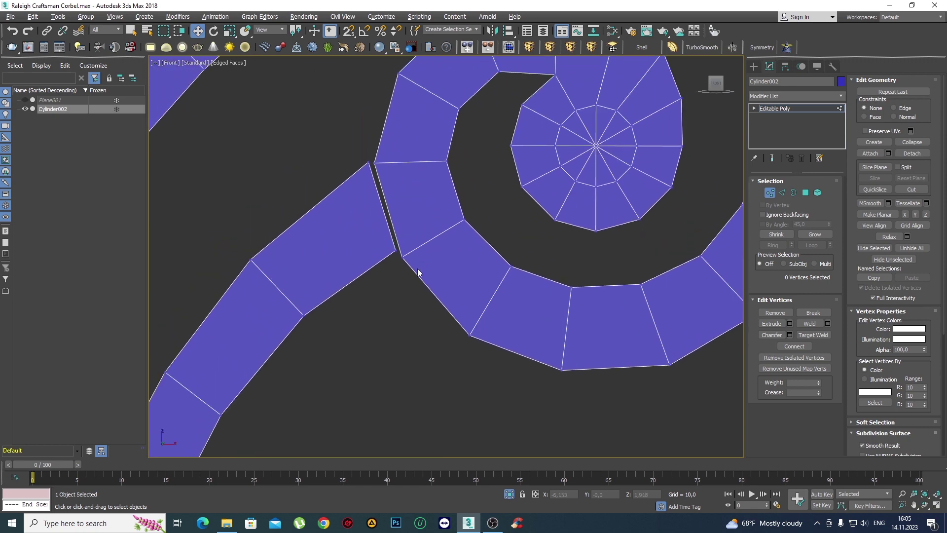
pyautogui.scroll(3, 402, 269)
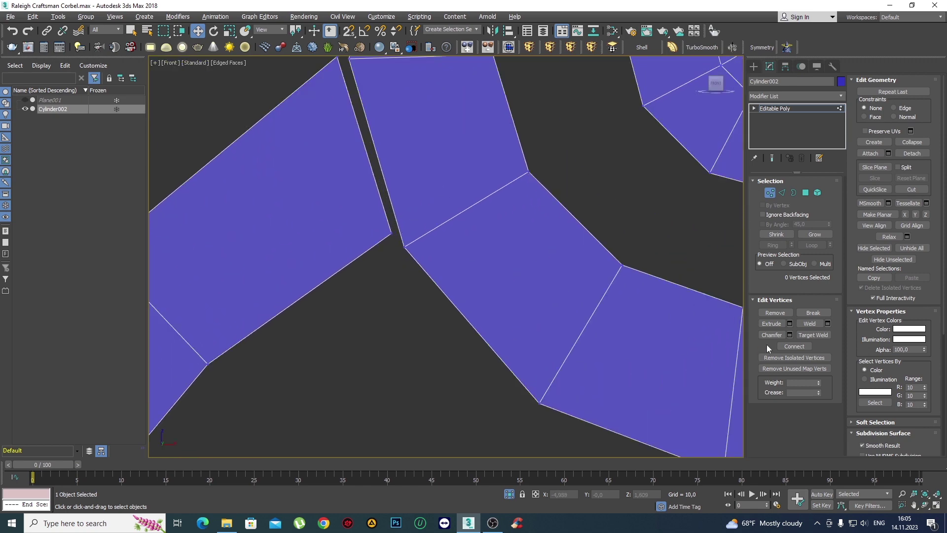
pyautogui.click(812, 336)
pyautogui.scroll(-4, 393, 266)
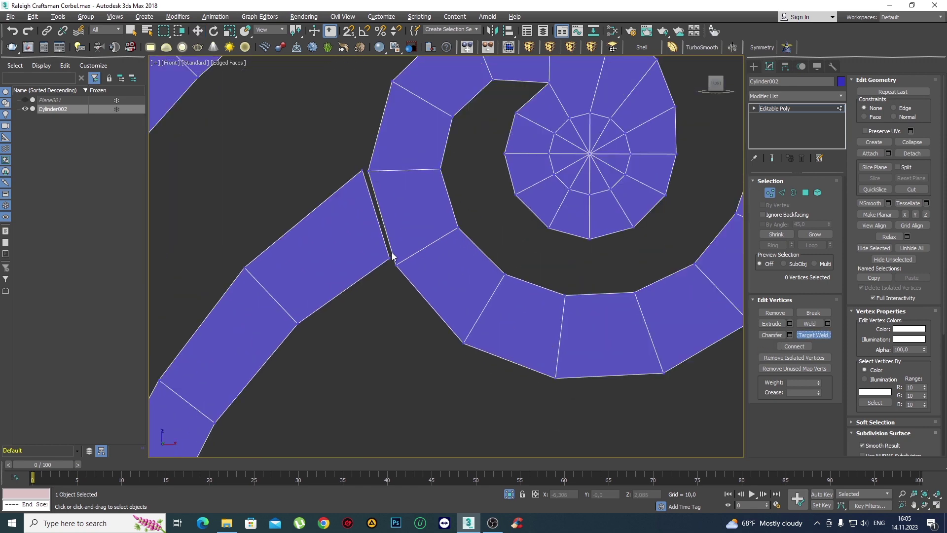
pyautogui.scroll(2, 393, 262)
pyautogui.moveTo(398, 245); pyautogui.dragTo(417, 250, button='middle')
# In Edge mode, move the strip's open end edge across to close the gap.
pyautogui.press('w')
pyautogui.press('2')
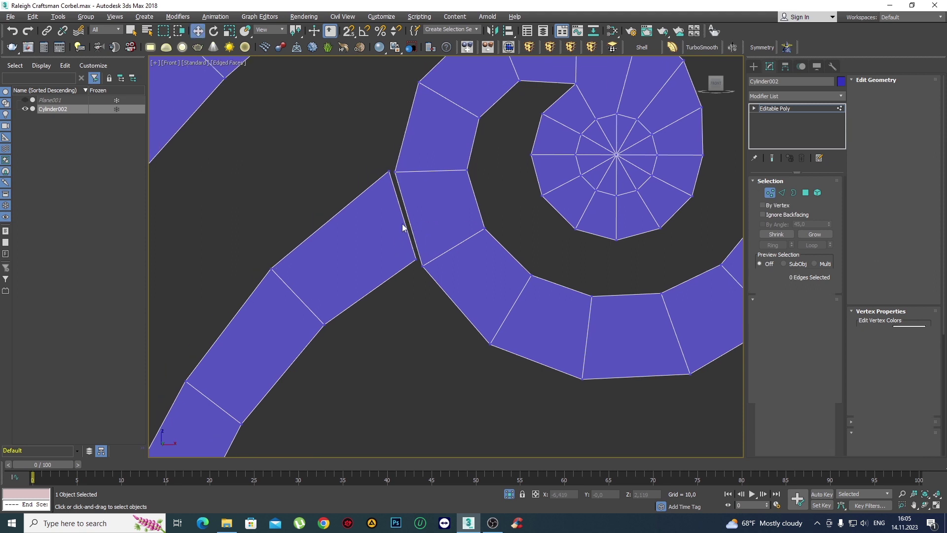
pyautogui.click(409, 211)
pyautogui.scroll(3, 419, 199)
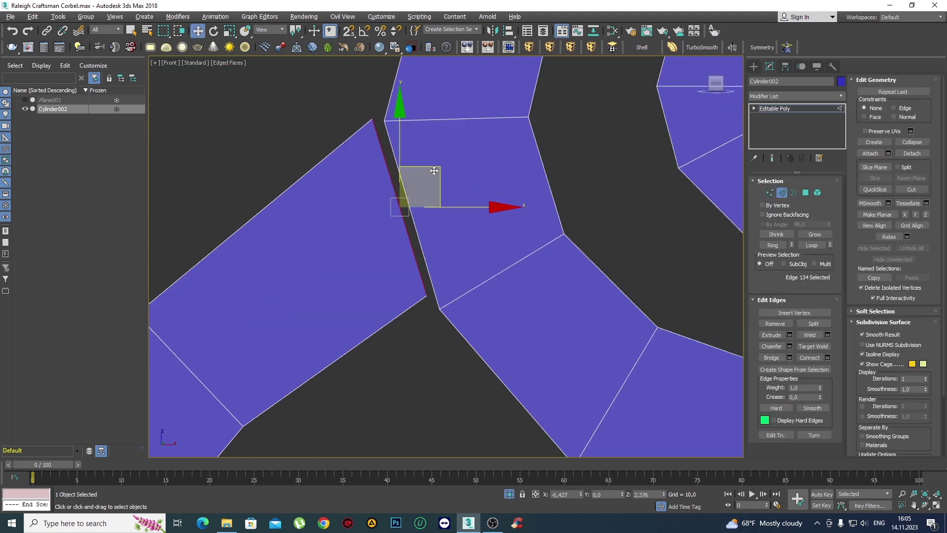
pyautogui.moveTo(433, 171); pyautogui.dragTo(443, 177)
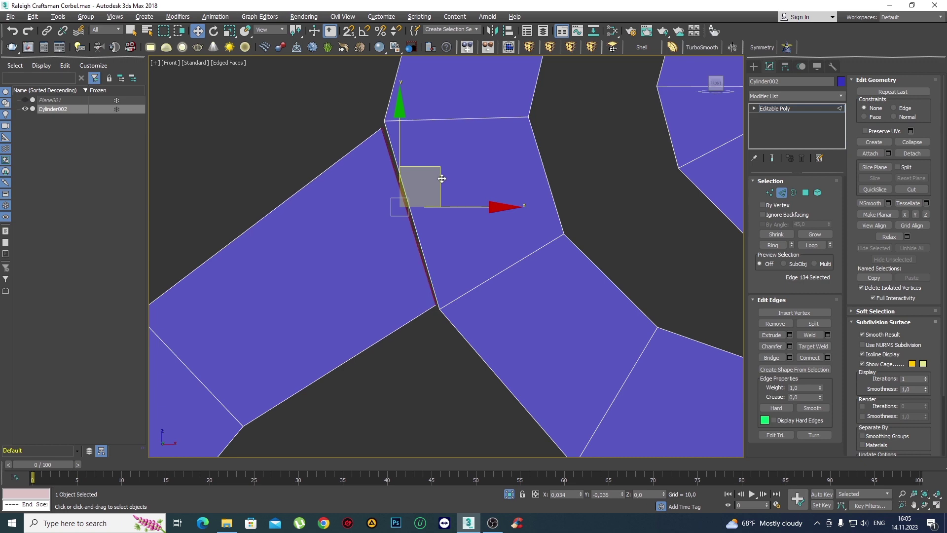
pyautogui.scroll(-3, 407, 178)
pyautogui.scroll(3, 337, 262)
# Return to Vertex mode, check the strip's corner vertex, and zoom back out.
pyautogui.press('1')
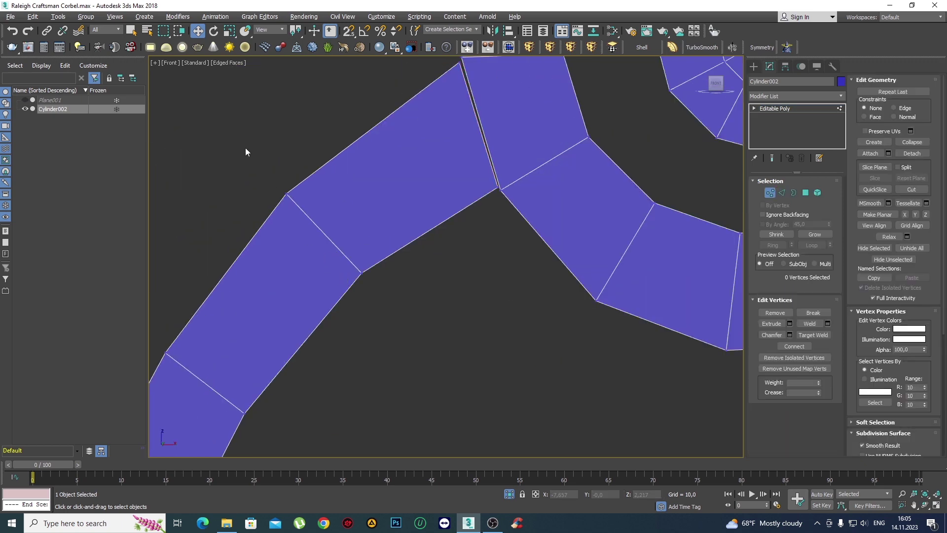
pyautogui.click(292, 190)
pyautogui.click(397, 244)
pyautogui.scroll(-5, 394, 262)
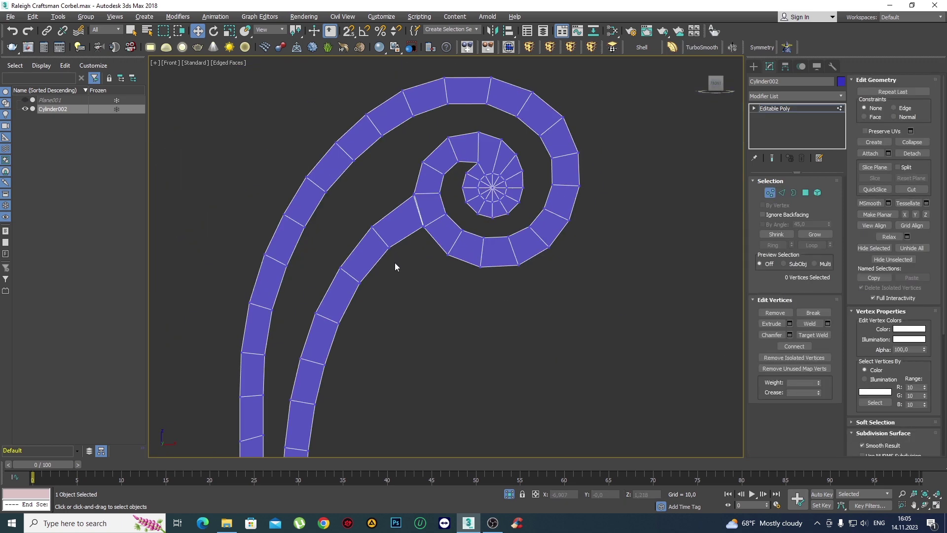
pyautogui.scroll(-2, 394, 262)
pyautogui.scroll(-2, 395, 263)
# Preview a TurboSmooth modifier at 2 iterations on the strip, then delete it.
pyautogui.click(754, 68)
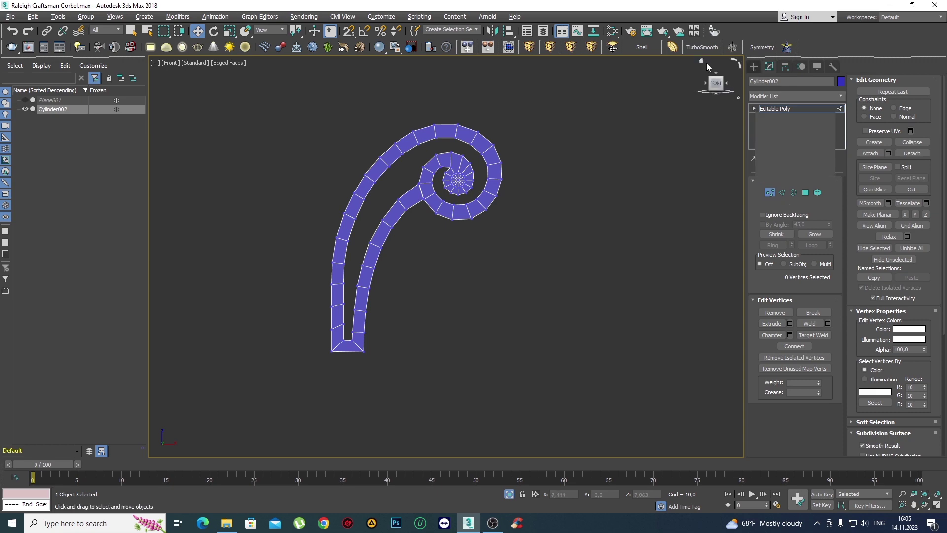
pyautogui.click(703, 49)
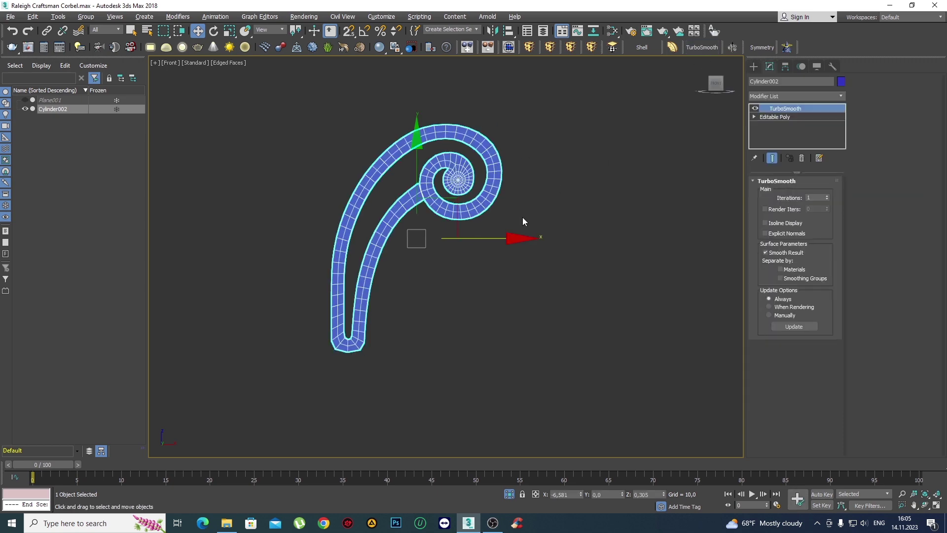
pyautogui.scroll(4, 448, 187)
pyautogui.scroll(-3, 449, 188)
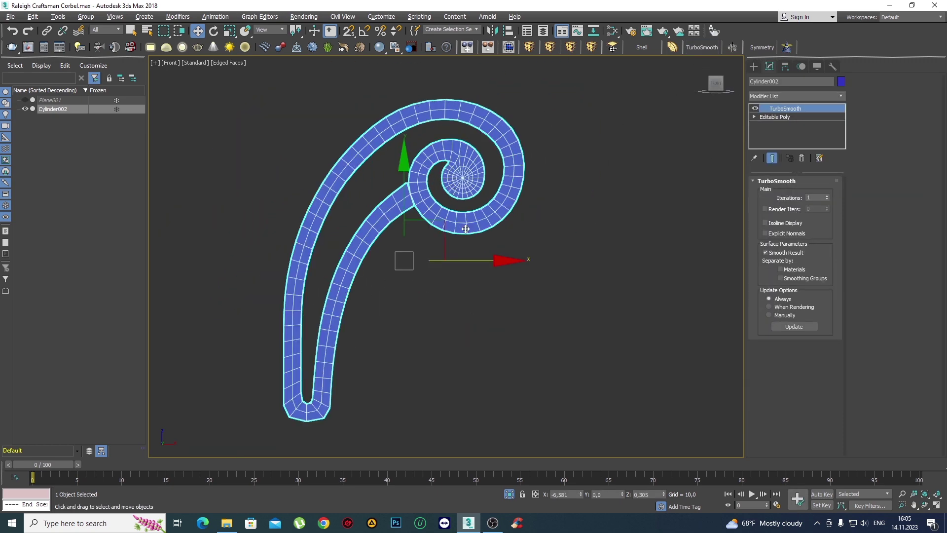
pyautogui.click(827, 197)
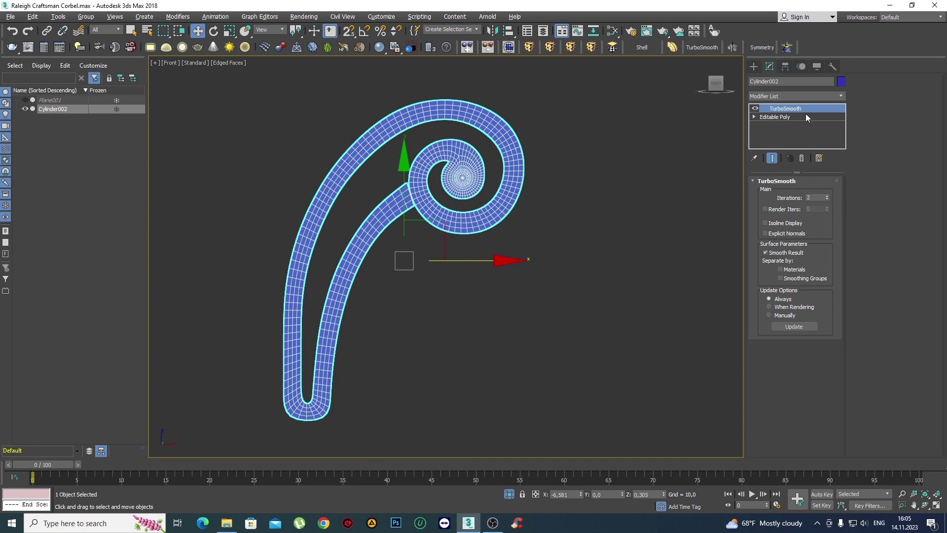
pyautogui.rightClick(777, 110)
pyautogui.click(809, 128)
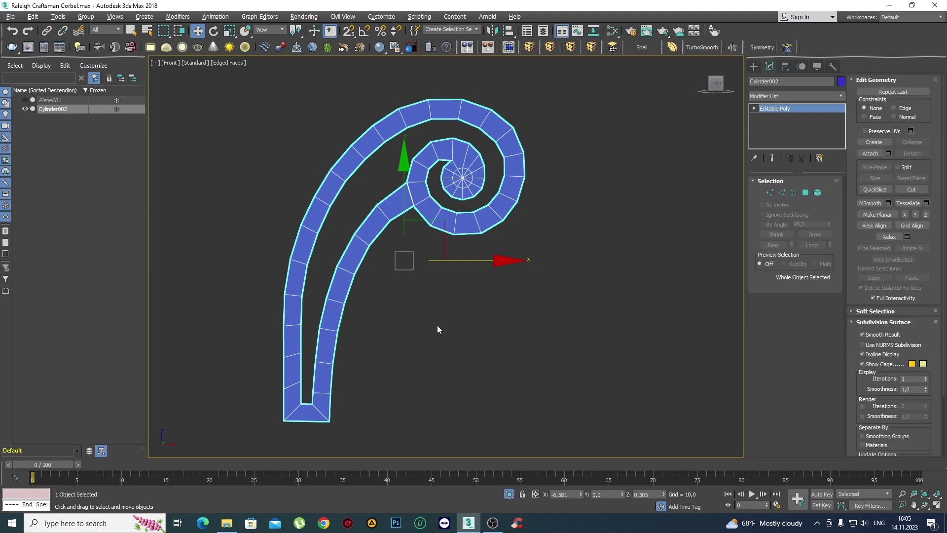
# Select the diagonal edge at the U's bottom in Edge mode, then exit edge editing.
pyautogui.moveTo(437, 324); pyautogui.dragTo(469, 247, button='middle')
pyautogui.scroll(3, 415, 343)
pyautogui.press('2')
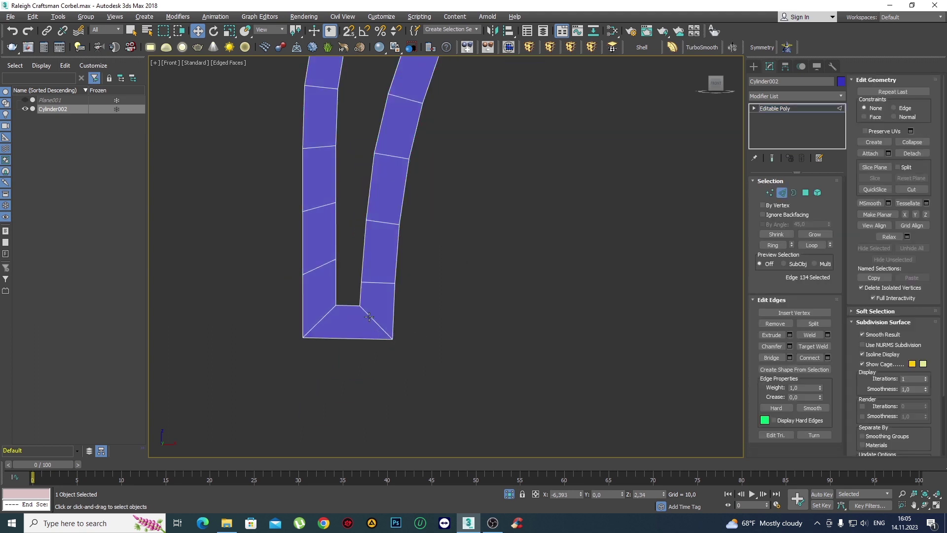
pyautogui.click(367, 319)
pyautogui.scroll(-4, 489, 200)
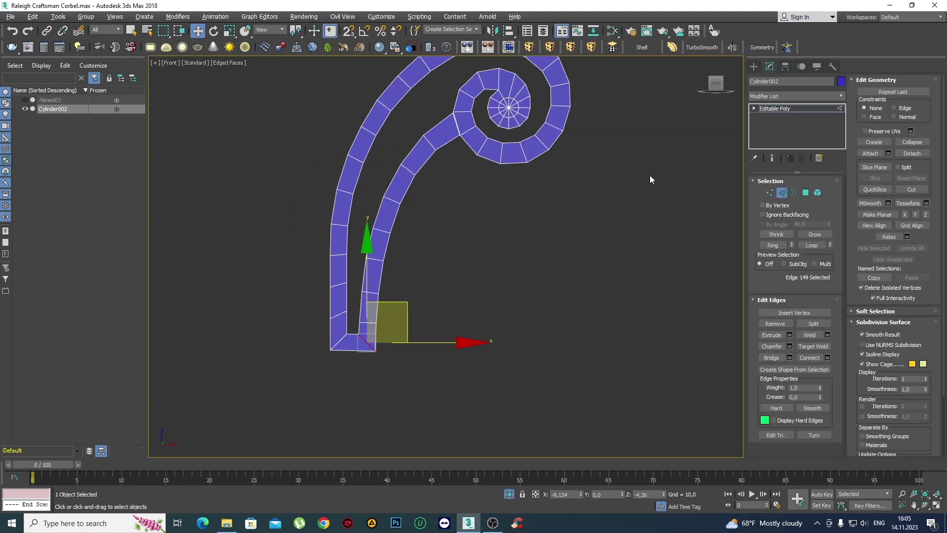
pyautogui.click(753, 66)
pyautogui.rightClick(486, 201)
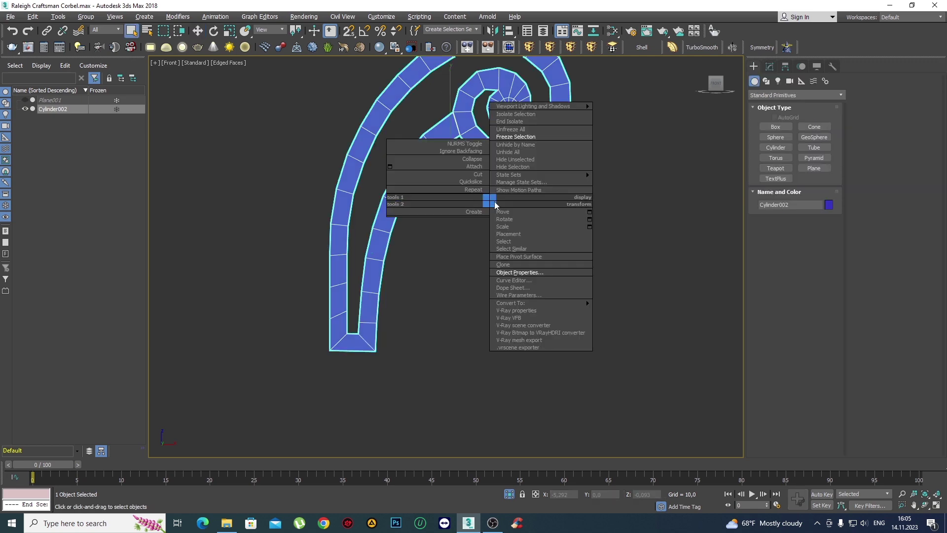
# Unhide All to restore the wood corbel reference and frame both corbels in Front view.
pyautogui.click(530, 154)
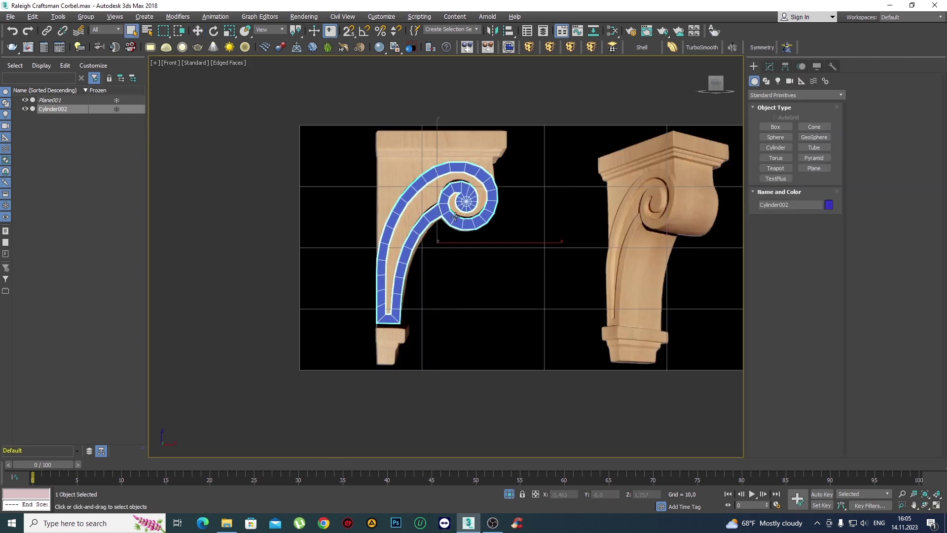
pyautogui.scroll(3, 487, 213)
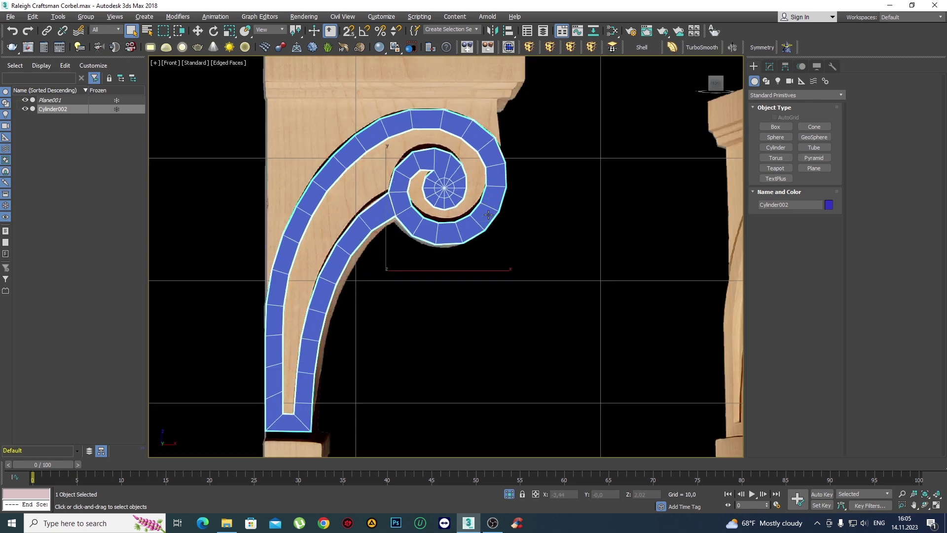
pyautogui.scroll(-3, 485, 212)
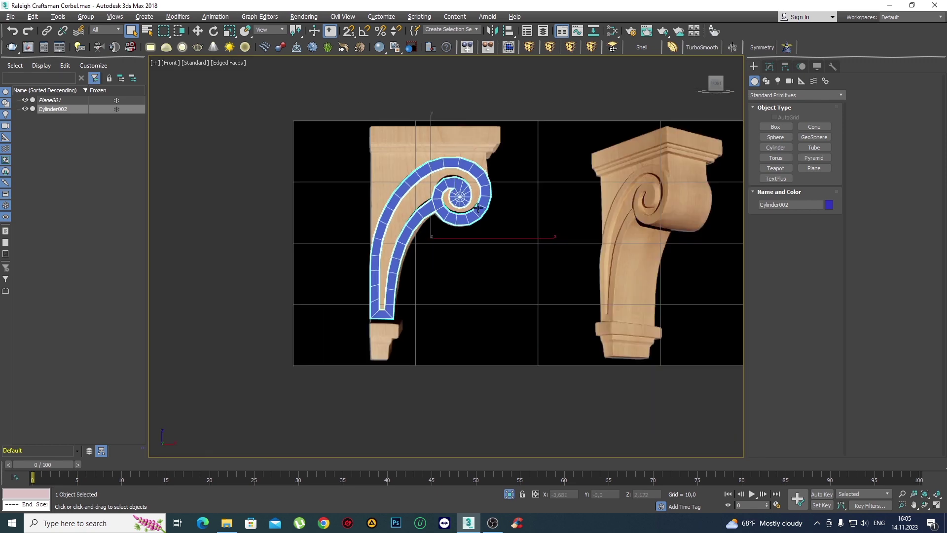
pyautogui.scroll(3, 655, 274)
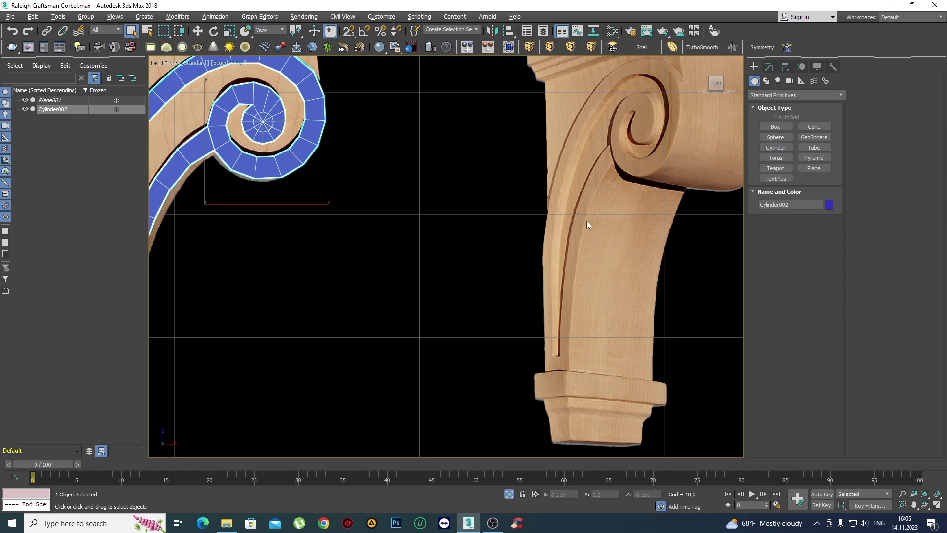
pyautogui.moveTo(652, 209); pyautogui.dragTo(576, 220, button='middle')
pyautogui.scroll(-5, 528, 202)
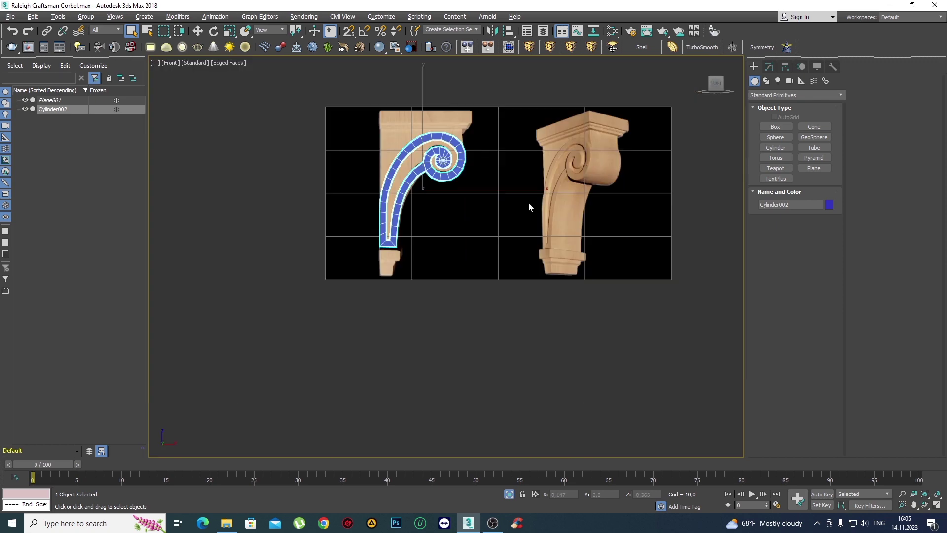
pyautogui.scroll(4, 395, 178)
pyautogui.scroll(1, 395, 179)
pyautogui.scroll(2, 396, 178)
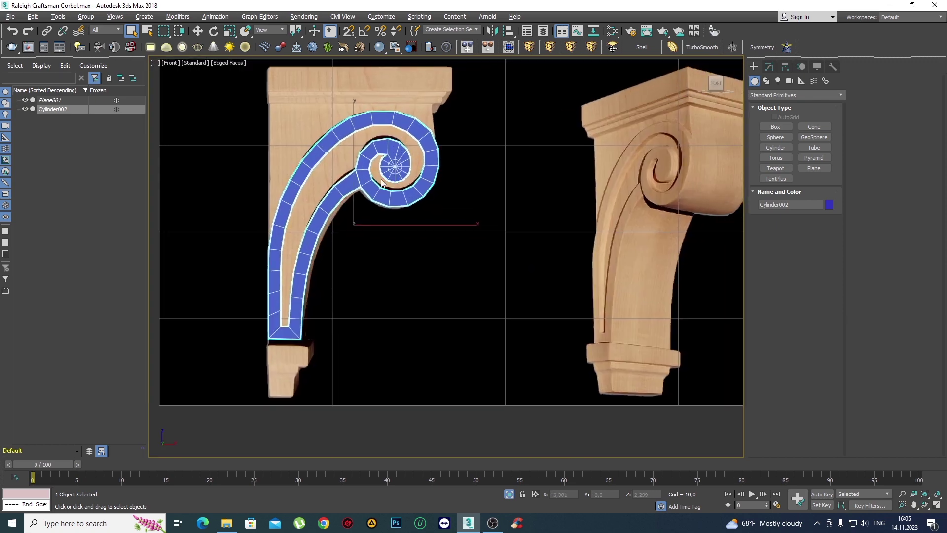
pyautogui.scroll(2, 395, 179)
pyautogui.scroll(2, 405, 217)
pyautogui.scroll(2, 405, 218)
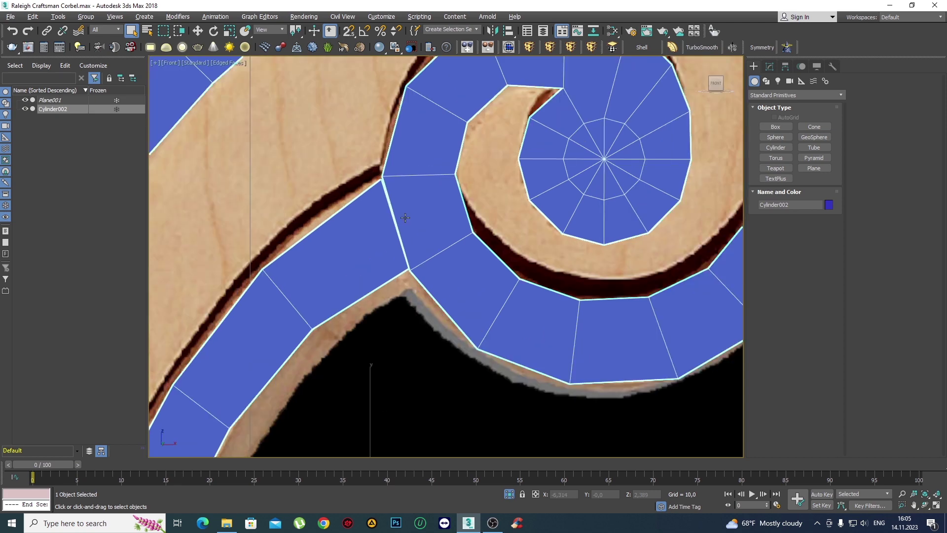
# Collapse both pairs of doubled junction vertices where the arm meets the spiral.
pyautogui.scroll(2, 405, 217)
pyautogui.press('1')
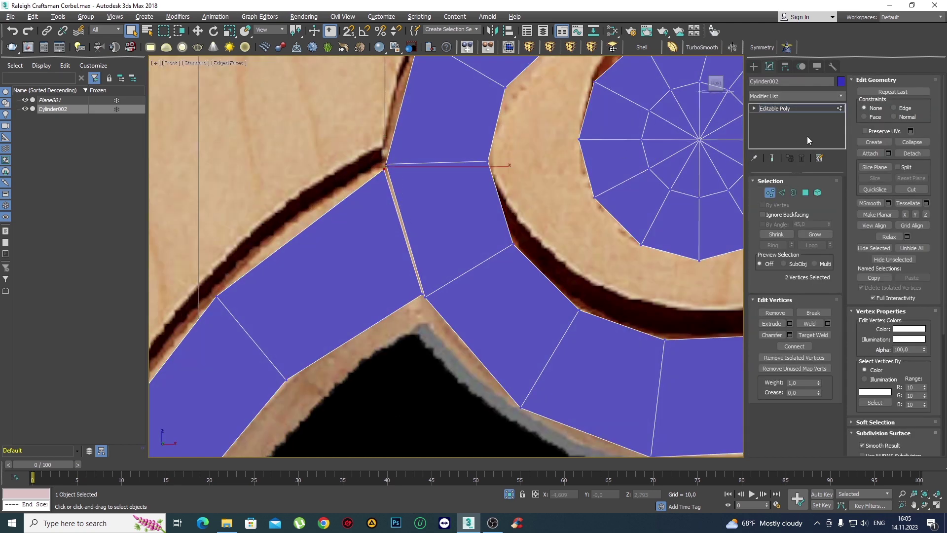
pyautogui.click(912, 142)
pyautogui.moveTo(441, 330); pyautogui.dragTo(388, 279)
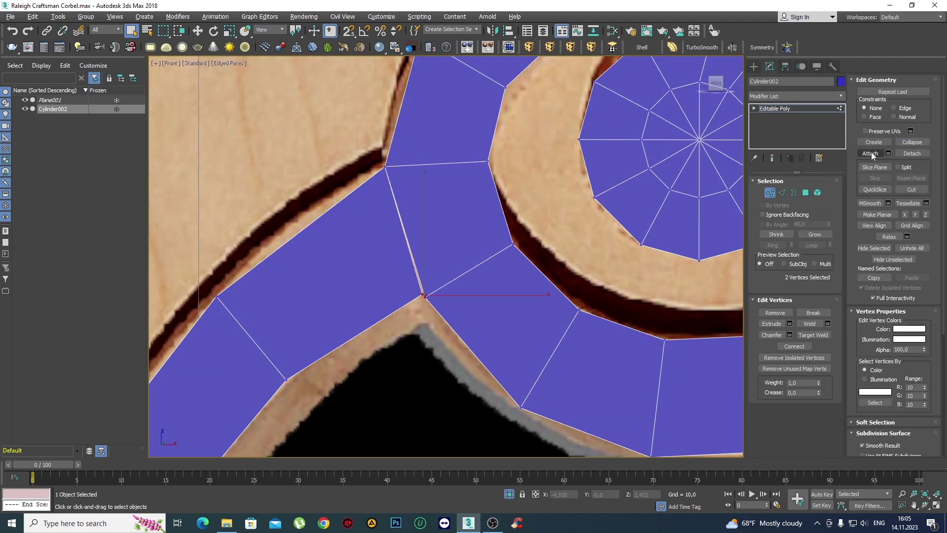
pyautogui.click(913, 140)
pyautogui.scroll(-2, 496, 222)
pyautogui.scroll(-2, 380, 211)
pyautogui.scroll(-4, 444, 221)
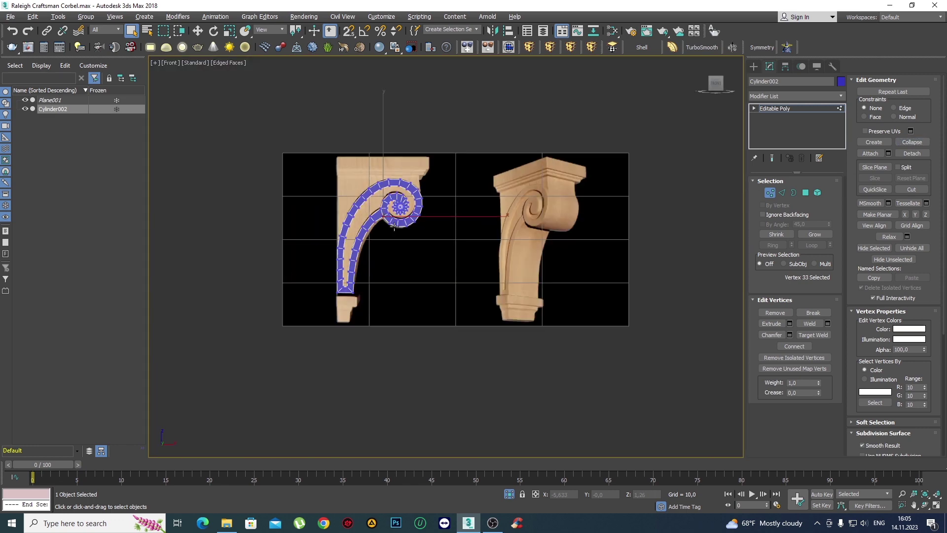
pyautogui.scroll(2, 534, 230)
pyautogui.moveTo(346, 239); pyautogui.dragTo(446, 210, button='middle')
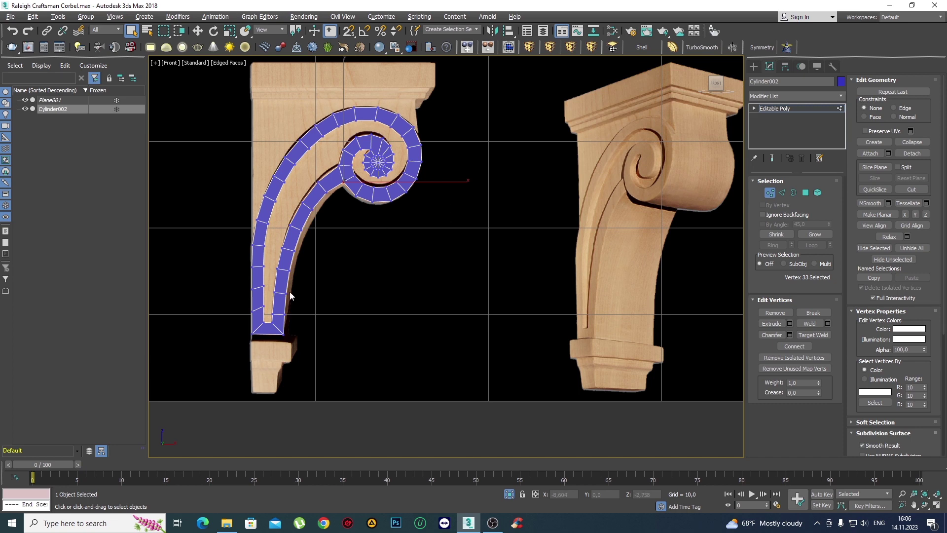
# Enter Edge mode and zoom in over the spiral centre and the lower arm's gap.
pyautogui.scroll(2, 290, 294)
pyautogui.scroll(2, 355, 268)
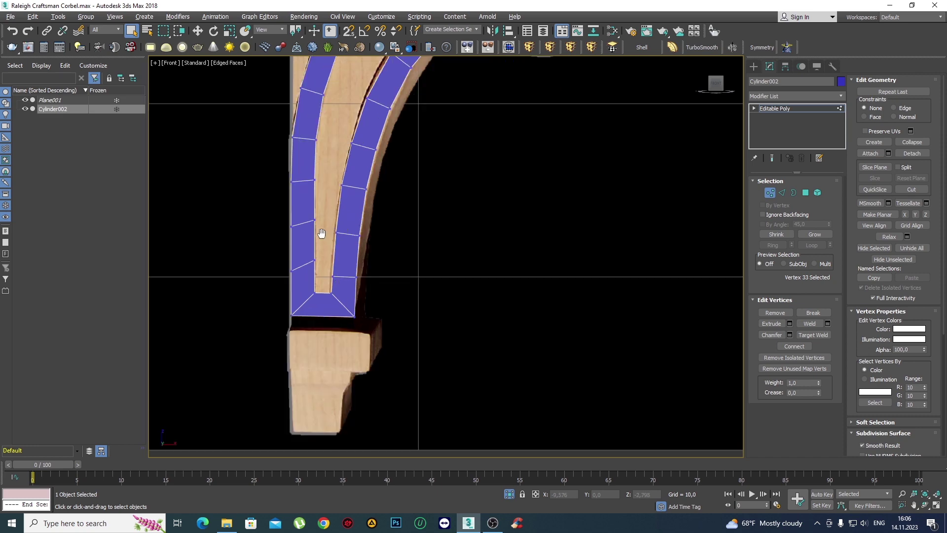
pyautogui.scroll(-2, 321, 233)
pyautogui.scroll(-2, 351, 263)
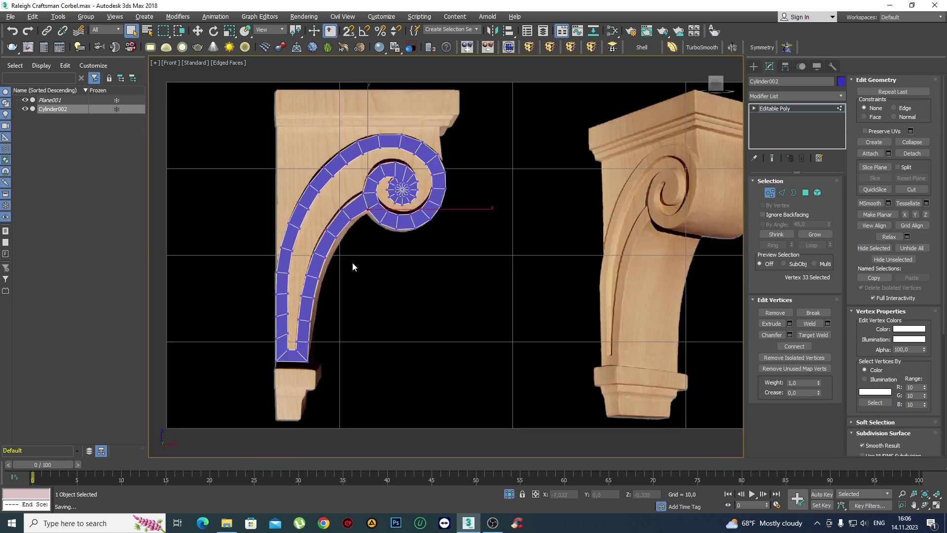
pyautogui.scroll(2, 352, 263)
pyautogui.scroll(2, 348, 241)
pyautogui.press('2')
pyautogui.scroll(2, 341, 219)
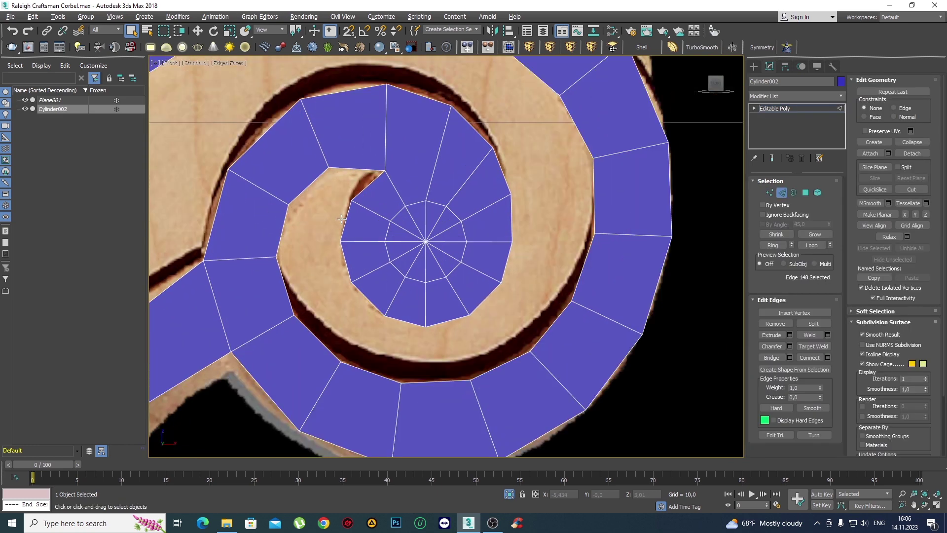
pyautogui.moveTo(347, 223); pyautogui.dragTo(324, 174, button='middle')
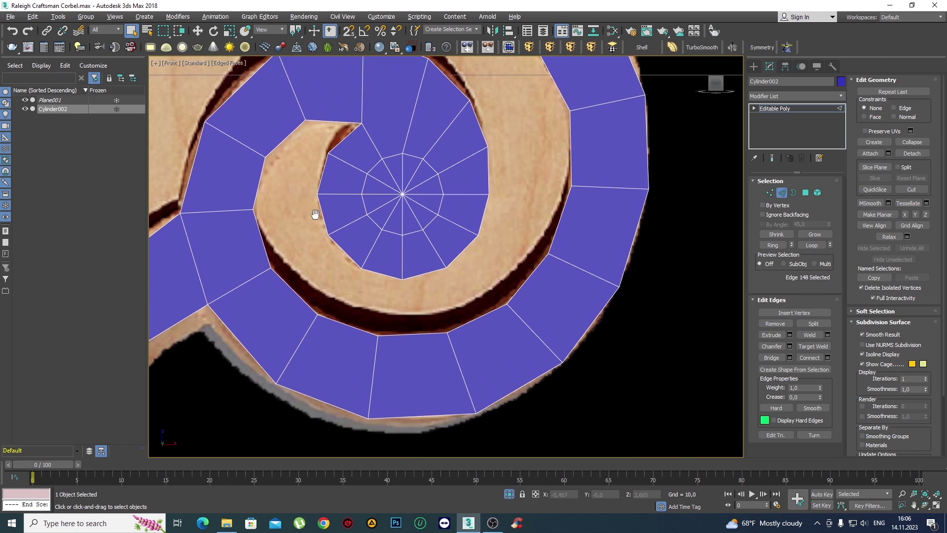
pyautogui.scroll(-2, 323, 231)
pyautogui.scroll(-2, 366, 212)
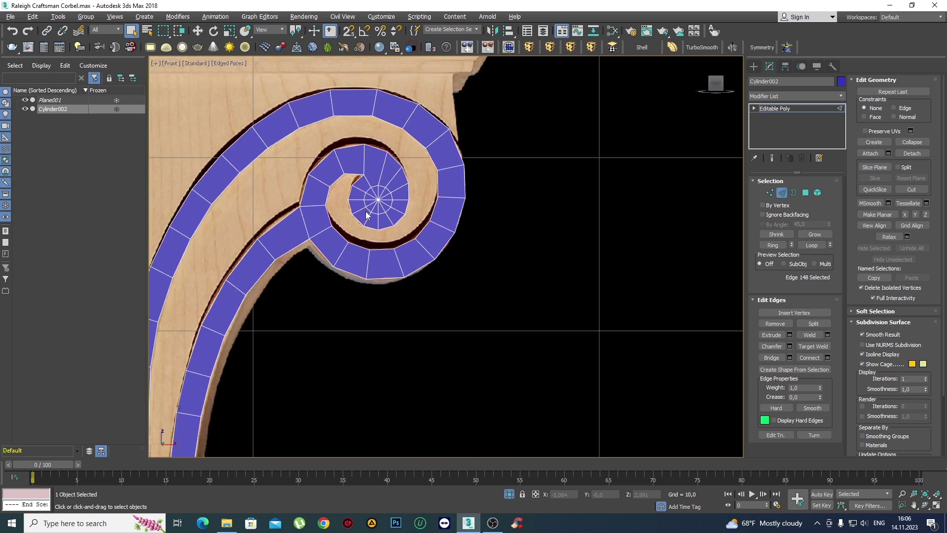
pyautogui.scroll(-2, 343, 248)
pyautogui.scroll(2, 342, 248)
pyautogui.scroll(2, 323, 317)
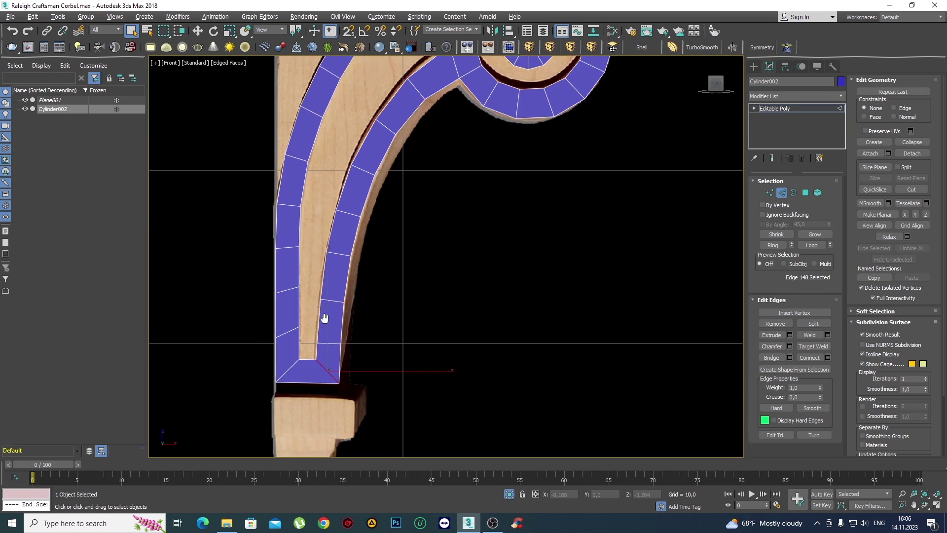
pyautogui.scroll(3, 336, 300)
pyautogui.scroll(-2, 261, 302)
pyautogui.scroll(-2, 303, 193)
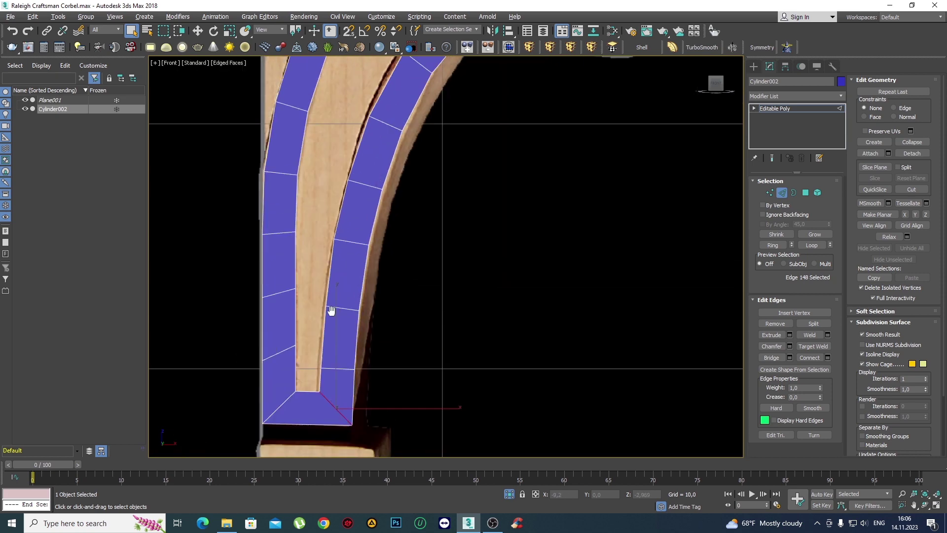
pyautogui.scroll(-2, 332, 310)
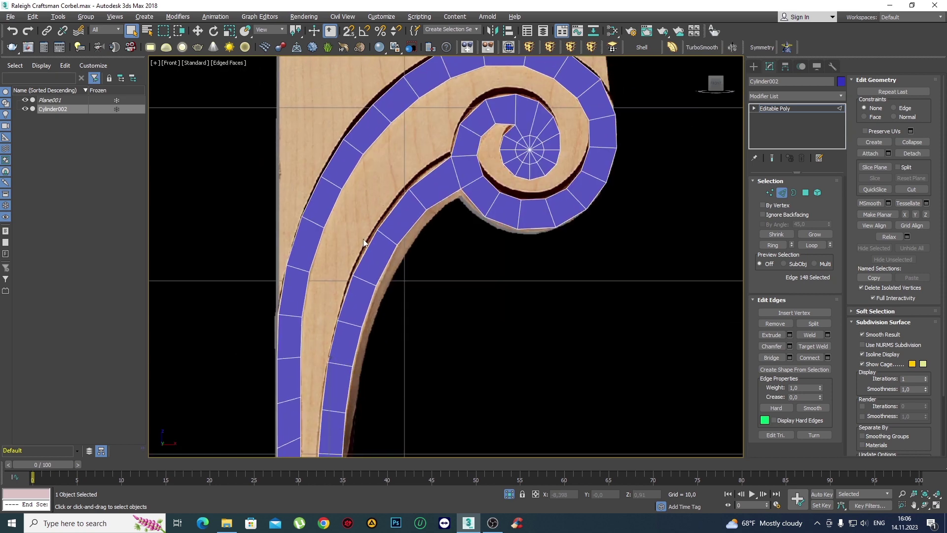
pyautogui.scroll(2, 329, 272)
pyautogui.scroll(1, 349, 230)
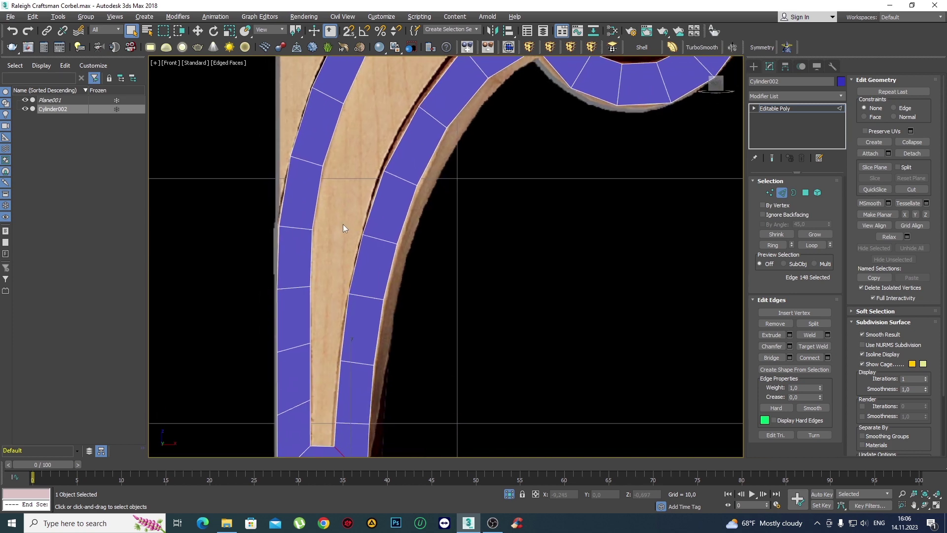
# Select the ten border edges down both sides of the lower arm's gap and Bridge them.
pyautogui.moveTo(358, 205); pyautogui.dragTo(383, 206)
pyautogui.scroll(-1, 380, 203)
pyautogui.scroll(-1, 332, 157)
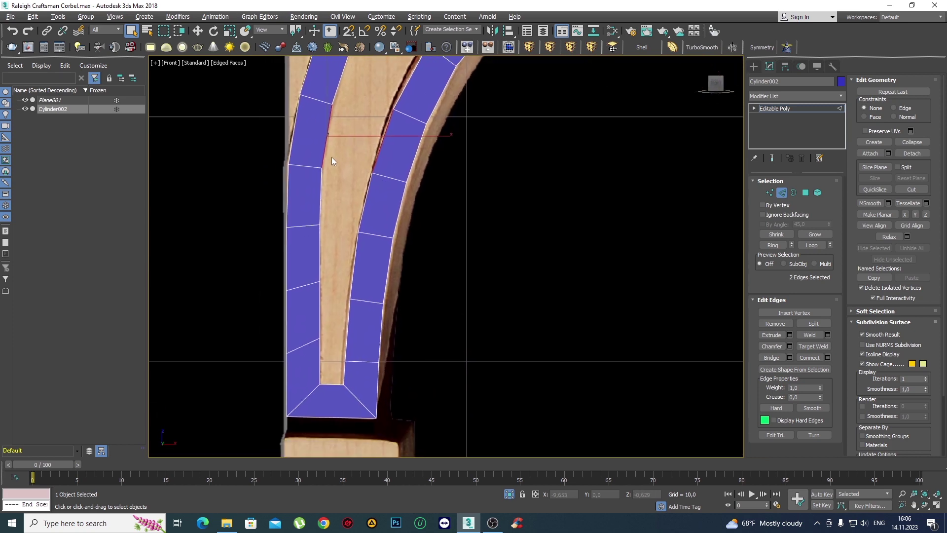
pyautogui.moveTo(371, 165); pyautogui.dragTo(383, 148, button='middle')
pyautogui.keyDown('ctrl'); pyautogui.moveTo(330, 177); pyautogui.dragTo(393, 196); pyautogui.keyUp('ctrl')
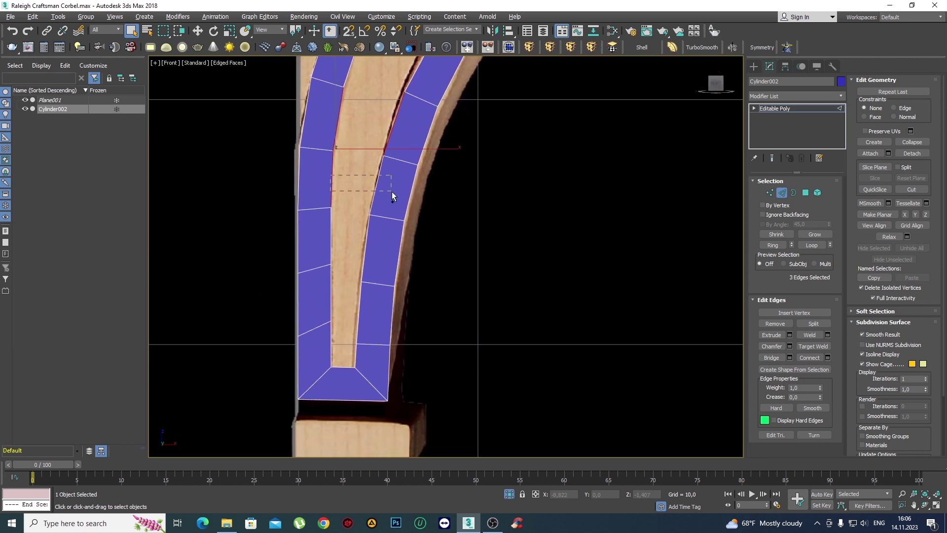
pyautogui.keyDown('ctrl'); pyautogui.moveTo(307, 243); pyautogui.dragTo(375, 249); pyautogui.keyUp('ctrl')
pyautogui.keyDown('ctrl'); pyautogui.moveTo(329, 305); pyautogui.dragTo(370, 312); pyautogui.keyUp('ctrl')
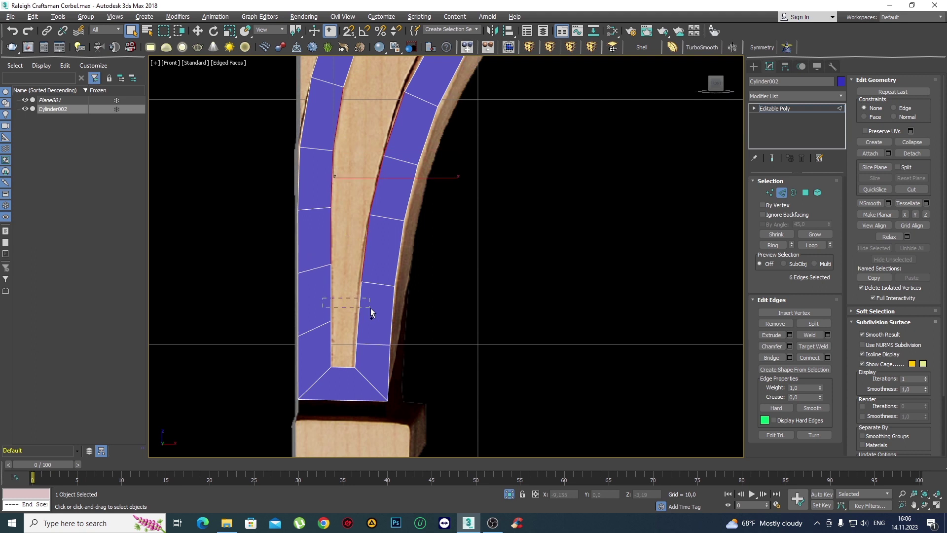
pyautogui.keyDown('ctrl'); pyautogui.moveTo(318, 358); pyautogui.dragTo(370, 362); pyautogui.keyUp('ctrl')
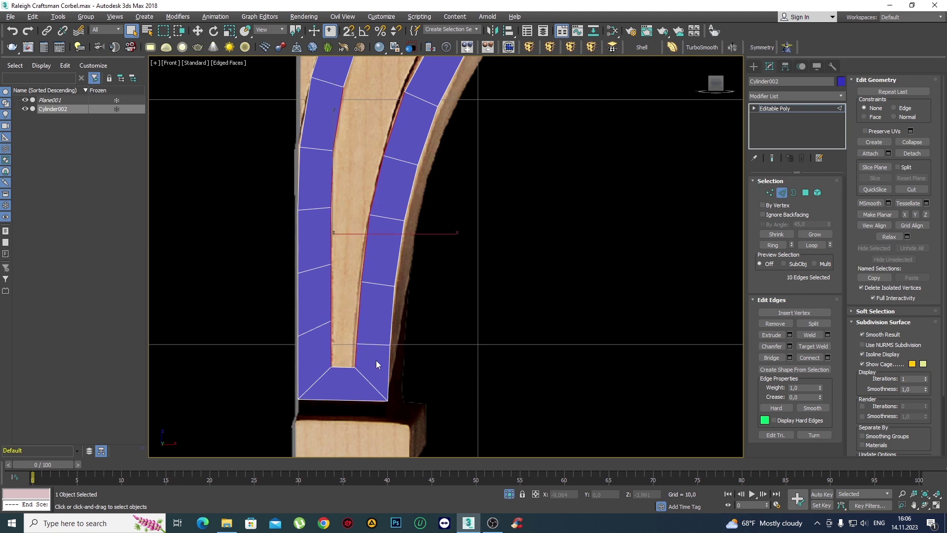
pyautogui.click(771, 357)
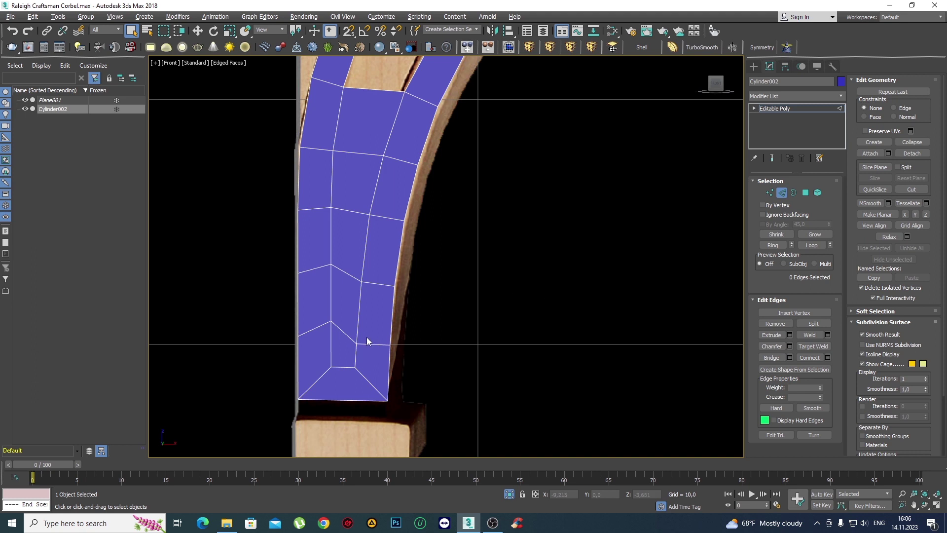
# Move two vertices on the lower strip up along Y onto the wood outline.
pyautogui.scroll(-2, 367, 338)
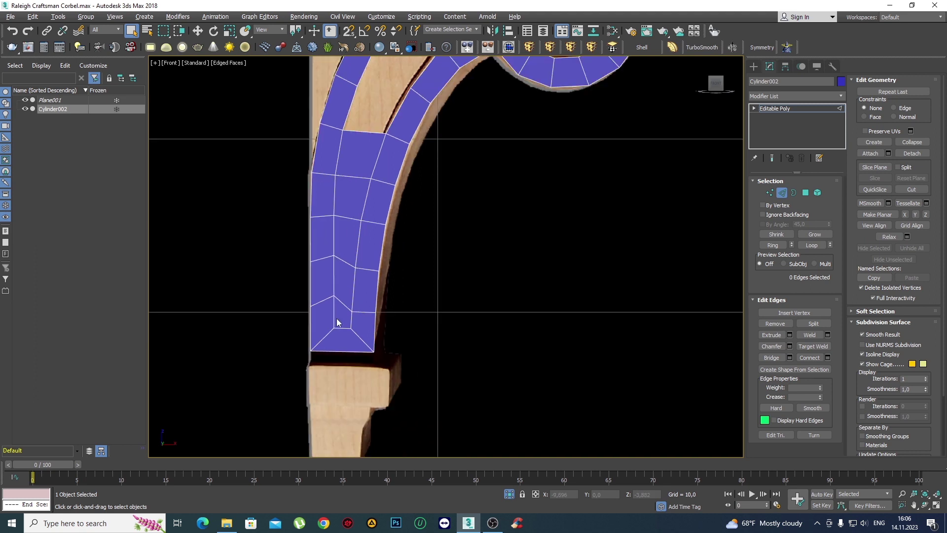
pyautogui.scroll(2, 337, 320)
pyautogui.press('1')
pyautogui.click(368, 307)
pyautogui.press('w')
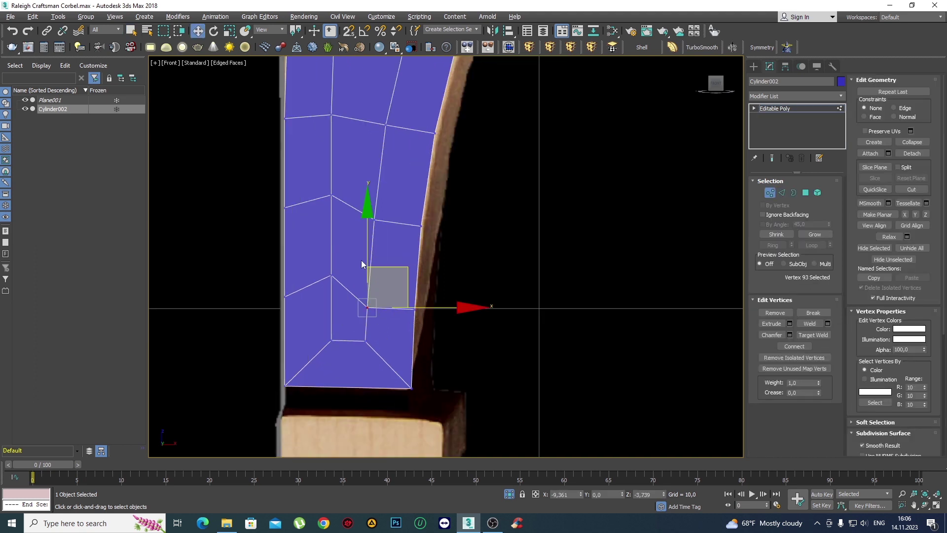
pyautogui.moveTo(364, 249); pyautogui.dragTo(364, 221)
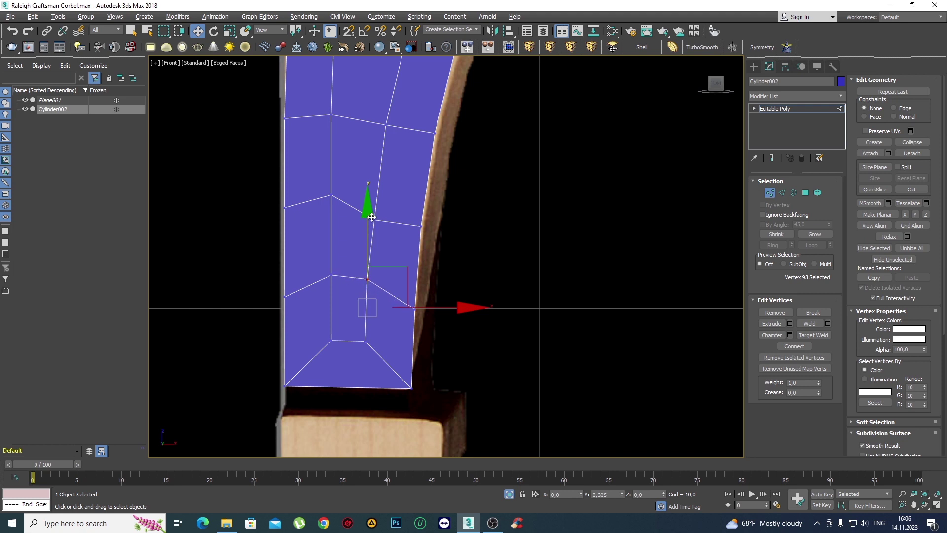
pyautogui.click(387, 215)
pyautogui.moveTo(375, 150); pyautogui.dragTo(375, 132)
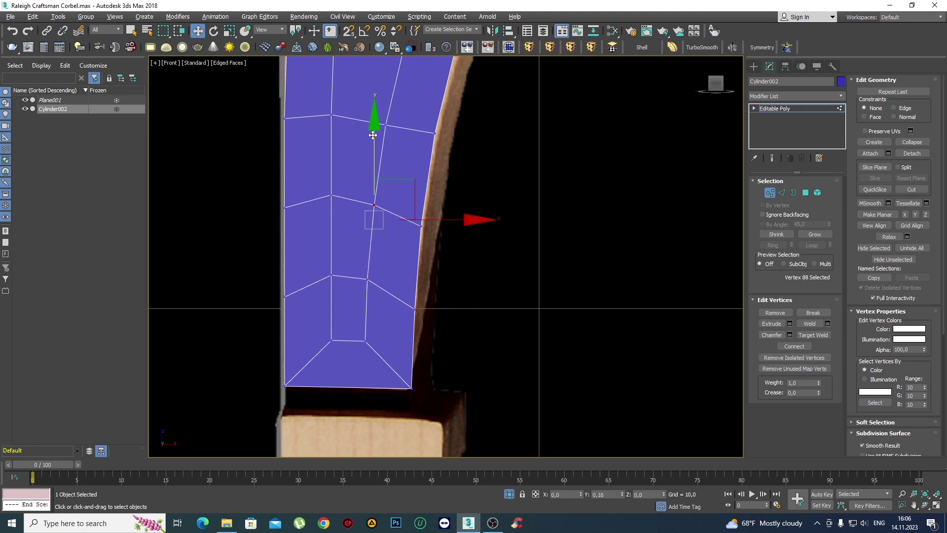
pyautogui.click(415, 217)
# Pick the vertex where the scroll begins, then clear the vertex selection.
pyautogui.scroll(-2, 420, 223)
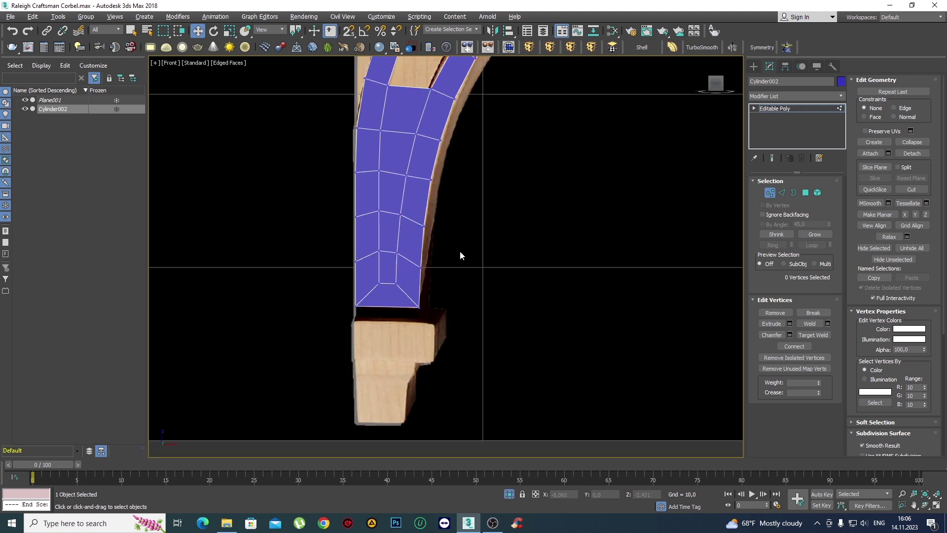
pyautogui.scroll(-2, 459, 251)
pyautogui.scroll(-2, 440, 234)
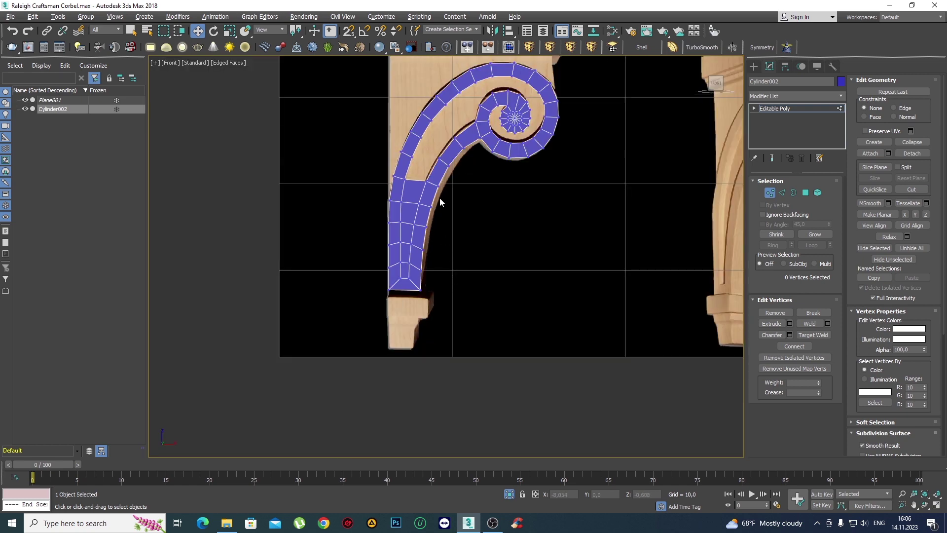
pyautogui.scroll(4, 427, 206)
pyautogui.click(413, 219)
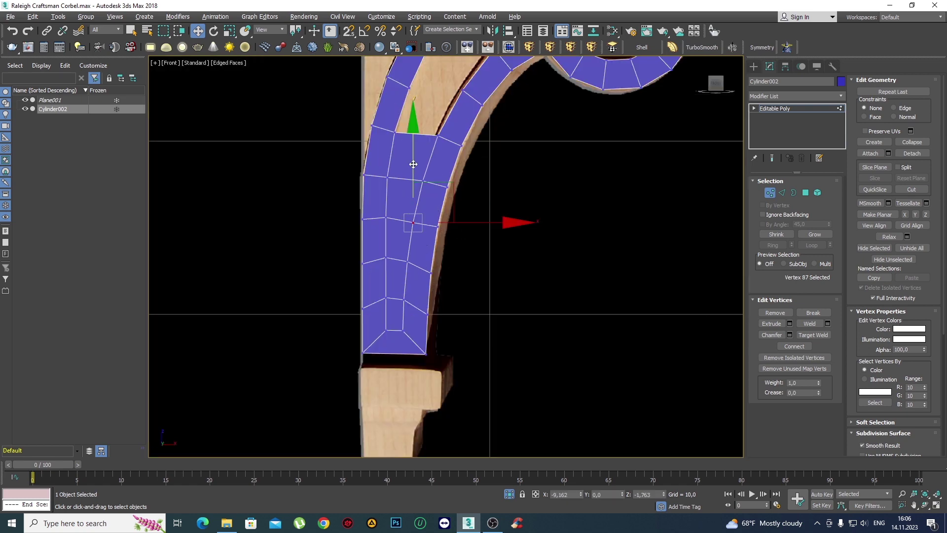
pyautogui.click(512, 172)
pyautogui.scroll(-3, 512, 172)
pyautogui.scroll(3, 416, 264)
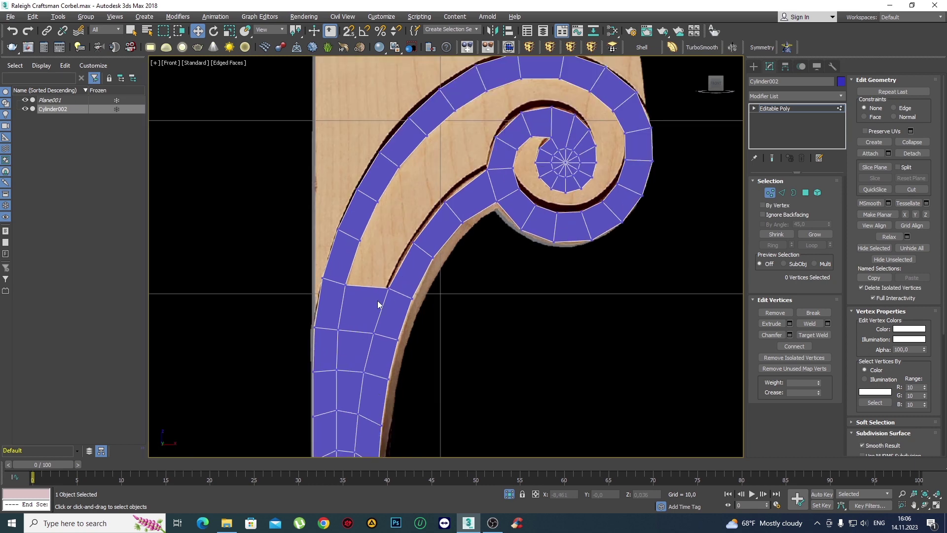
# In Edge mode, bridge an outer band edge to its facing inner band edge.
pyautogui.press('2')
pyautogui.click(346, 261)
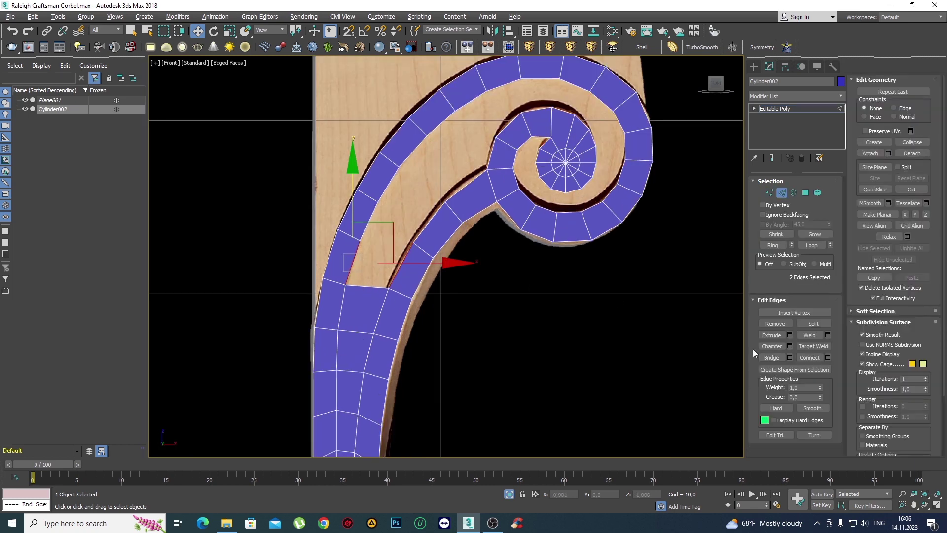
pyautogui.scroll(4, 392, 214)
pyautogui.press('q')
pyautogui.click(349, 205)
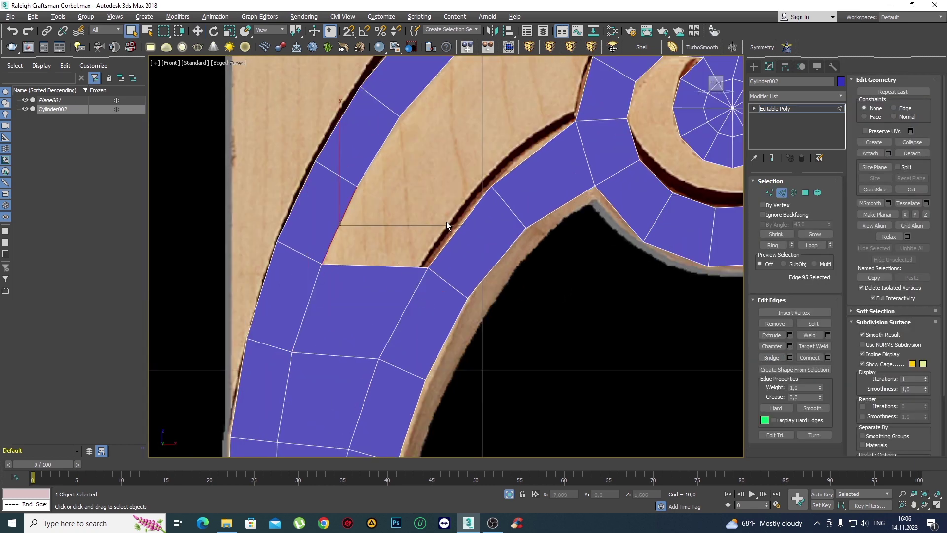
pyautogui.keyDown('ctrl'); pyautogui.click(448, 226); pyautogui.keyUp('ctrl')
pyautogui.click(768, 356)
# Bridge a second pair of facing edges across the gap in the spiral.
pyautogui.moveTo(431, 206); pyautogui.dragTo(401, 307, button='middle')
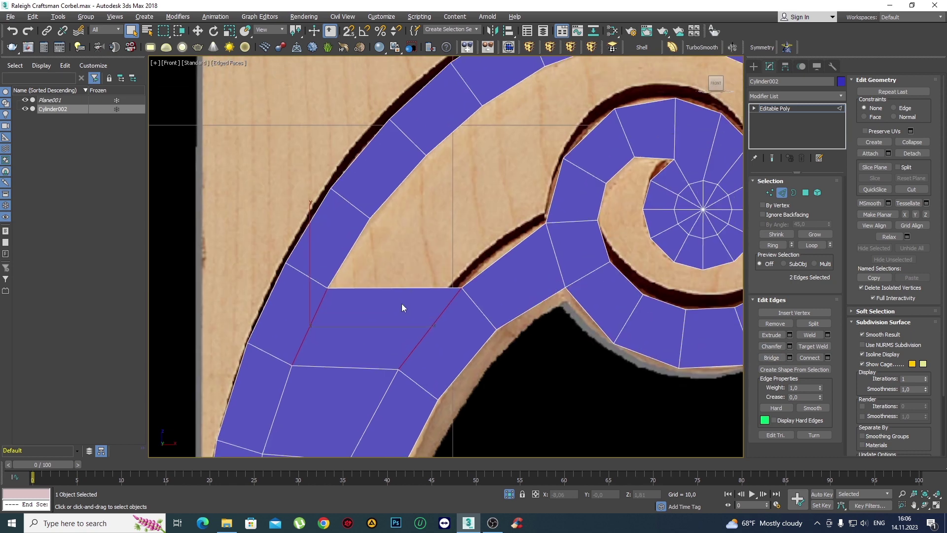
pyautogui.scroll(-5, 388, 250)
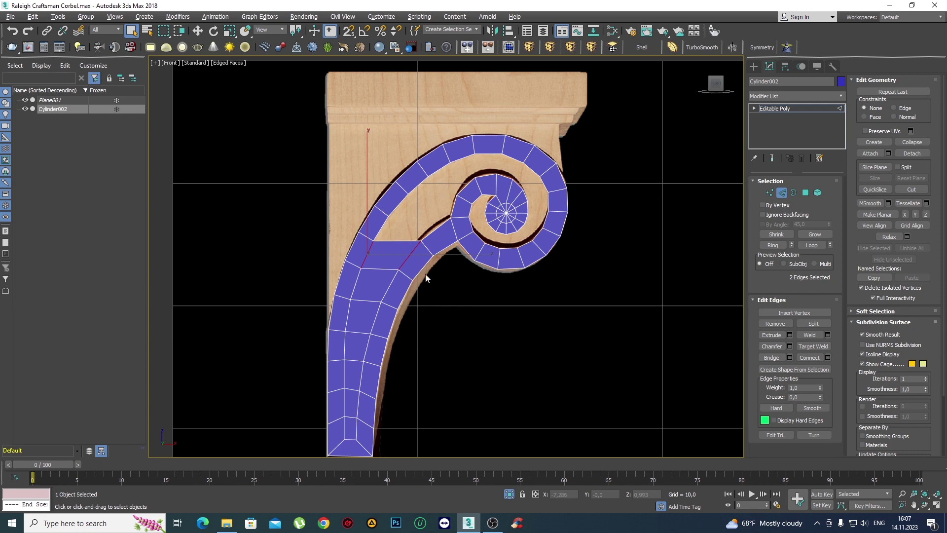
pyautogui.scroll(3, 429, 241)
pyautogui.scroll(-3, 425, 266)
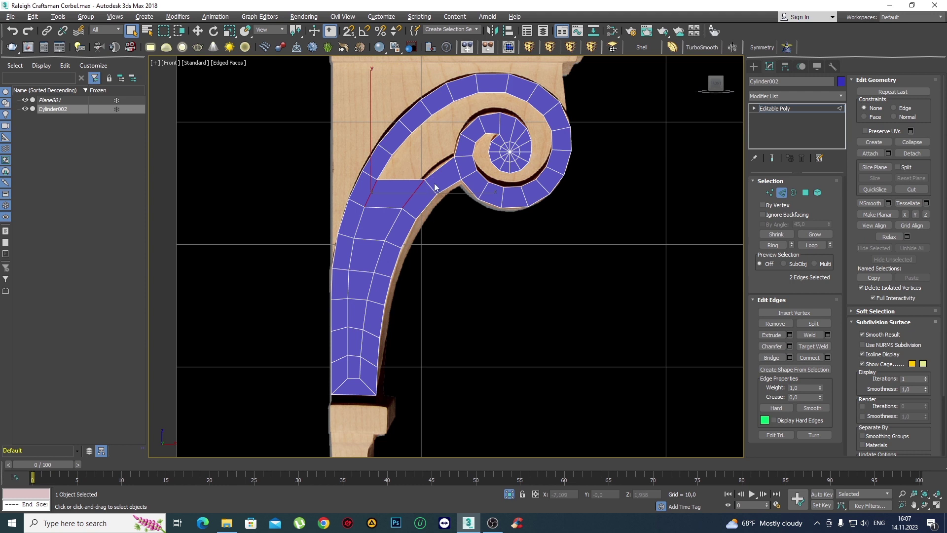
pyautogui.moveTo(427, 185); pyautogui.dragTo(384, 235, button='middle')
pyautogui.scroll(2, 384, 236)
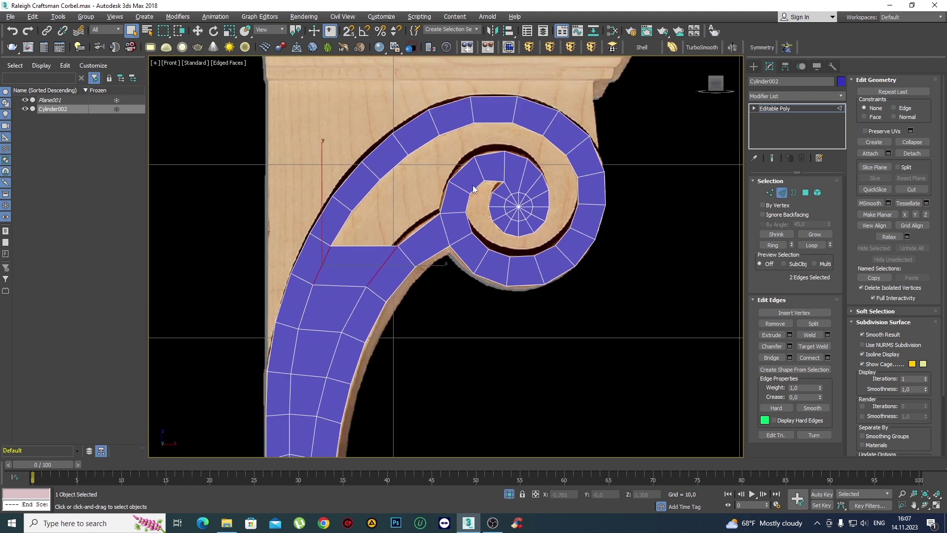
pyautogui.scroll(2, 409, 245)
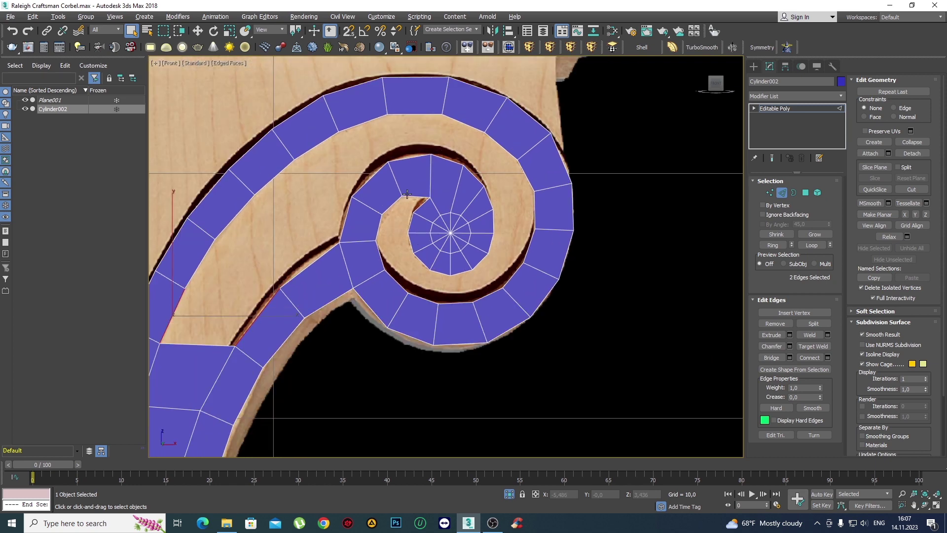
pyautogui.moveTo(416, 113); pyautogui.dragTo(415, 169)
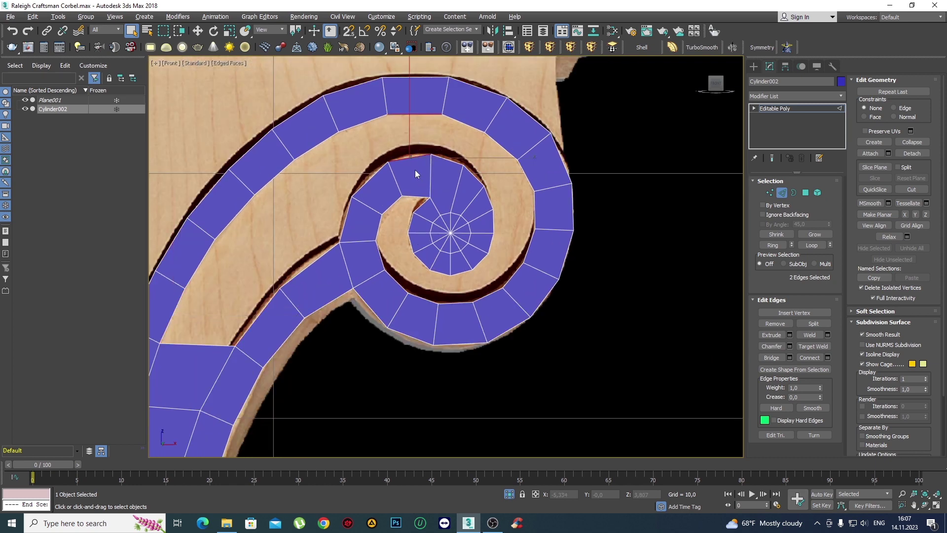
pyautogui.click(772, 358)
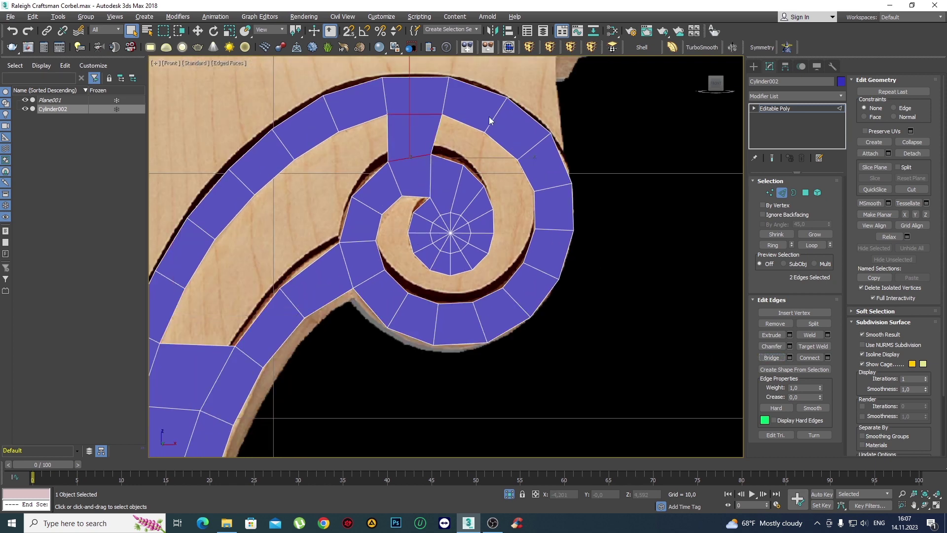
# Bridge opposite edges across the spiral's hole, then select two more hole-border edges.
pyautogui.moveTo(461, 141); pyautogui.dragTo(451, 158)
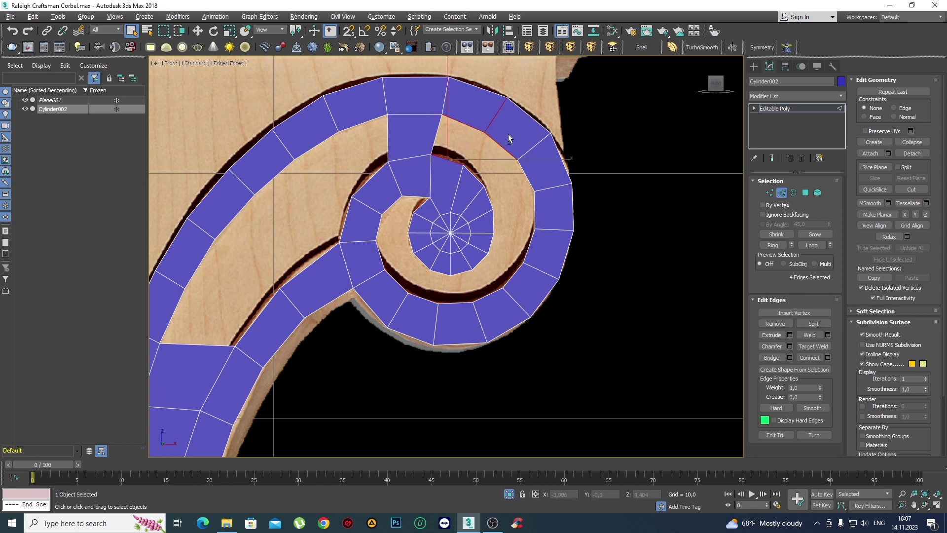
pyautogui.scroll(2, 434, 134)
pyautogui.keyDown('alt'); pyautogui.click(527, 150); pyautogui.keyUp('alt')
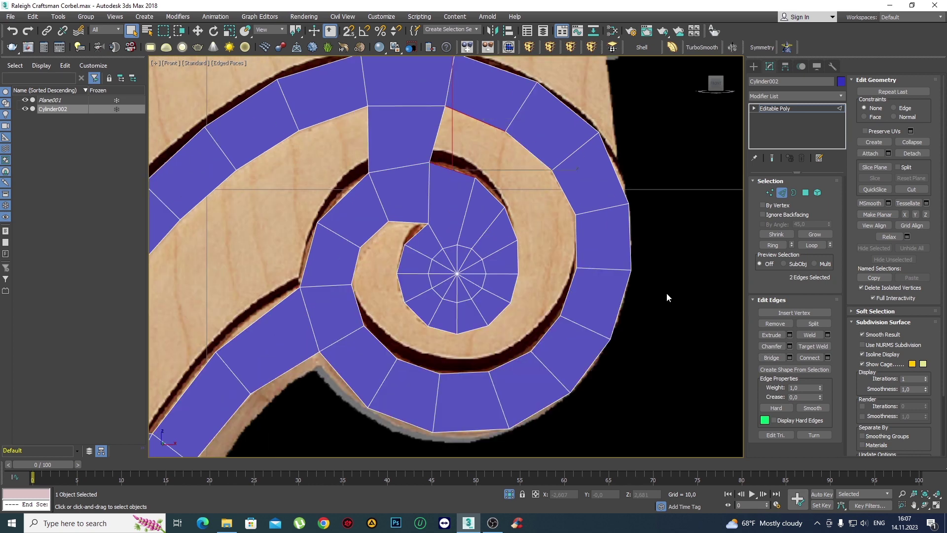
pyautogui.moveTo(519, 192); pyautogui.dragTo(441, 176, button='middle')
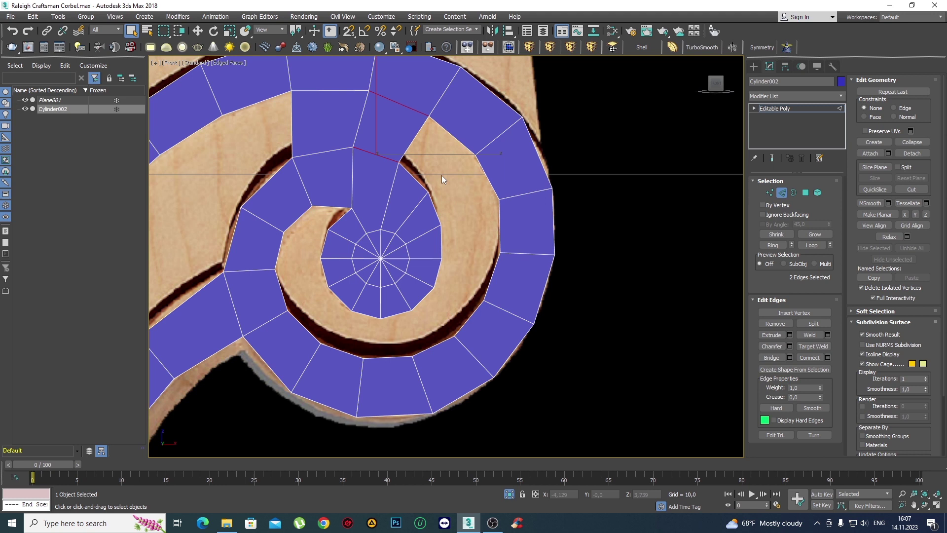
pyautogui.click(413, 177)
pyautogui.keyDown('ctrl'); pyautogui.click(453, 140); pyautogui.keyUp('ctrl')
pyautogui.click(772, 357)
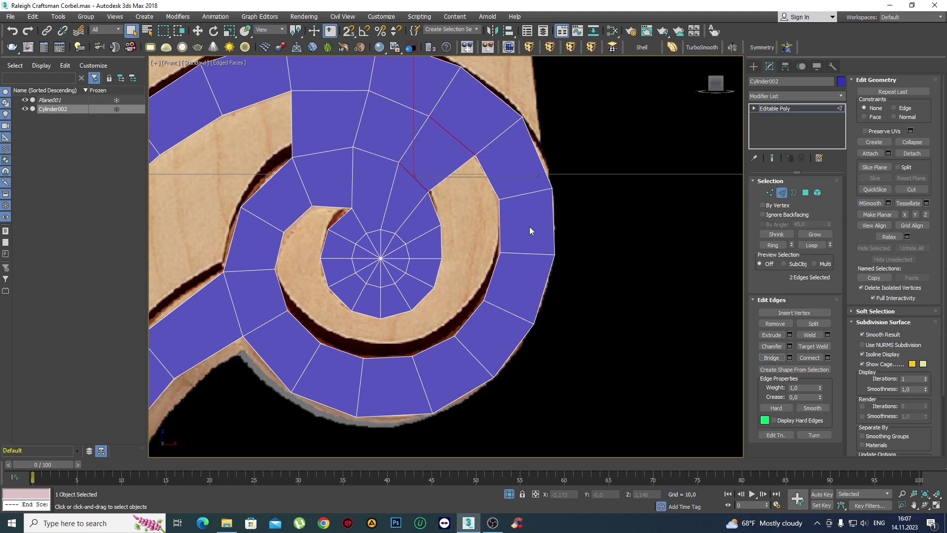
pyautogui.click(485, 182)
pyautogui.keyDown('ctrl'); pyautogui.click(437, 221); pyautogui.keyUp('ctrl')
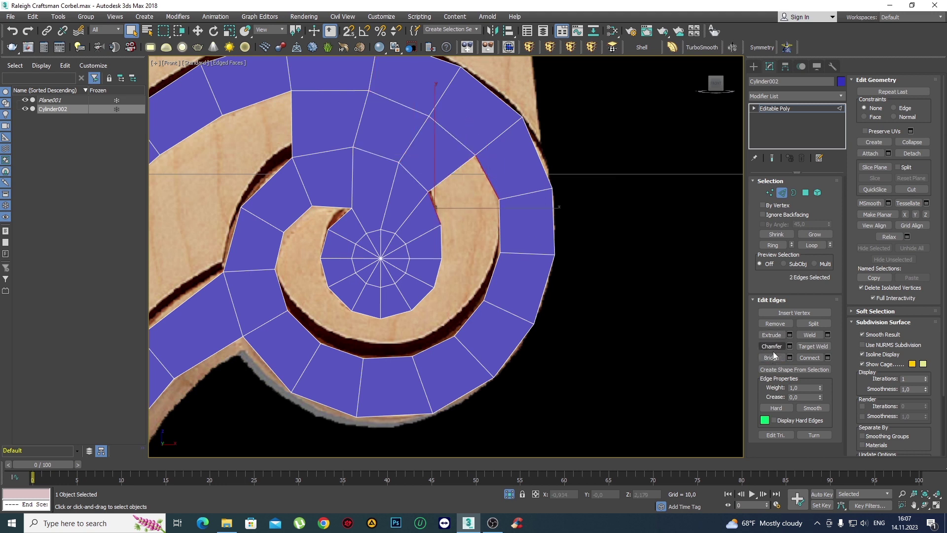
# Bridge the vertical and the slanted hole-border edge pairs beneath the spiral centre.
pyautogui.click(777, 356)
pyautogui.scroll(4, 437, 244)
pyautogui.click(486, 212)
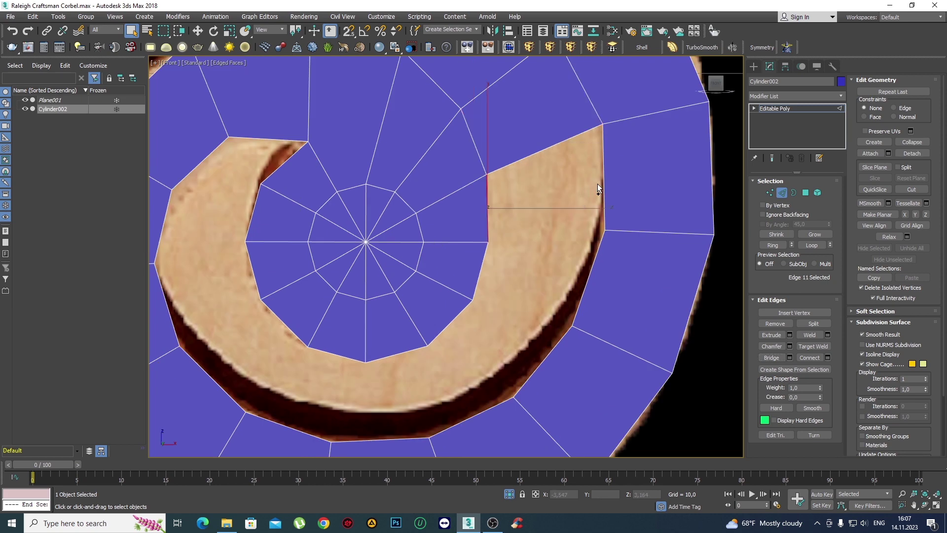
pyautogui.keyDown('ctrl'); pyautogui.click(602, 183); pyautogui.keyUp('ctrl')
pyautogui.click(777, 359)
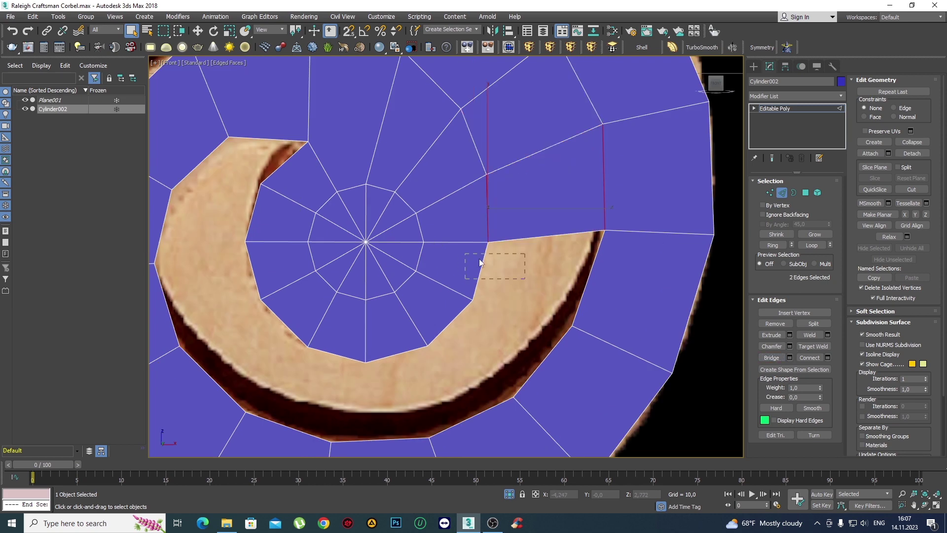
pyautogui.moveTo(479, 260); pyautogui.dragTo(466, 254)
pyautogui.keyDown('ctrl'); pyautogui.click(598, 247); pyautogui.keyUp('ctrl')
pyautogui.click(771, 357)
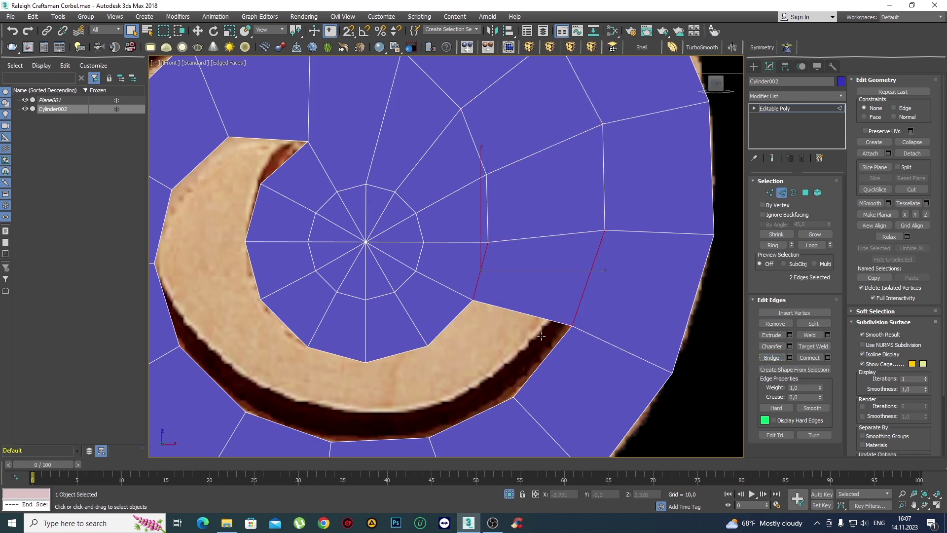
# Fill the lower wedge of the hole by bridging two facing slanted edges.
pyautogui.moveTo(481, 334); pyautogui.dragTo(442, 221, button='middle')
pyautogui.click(447, 223)
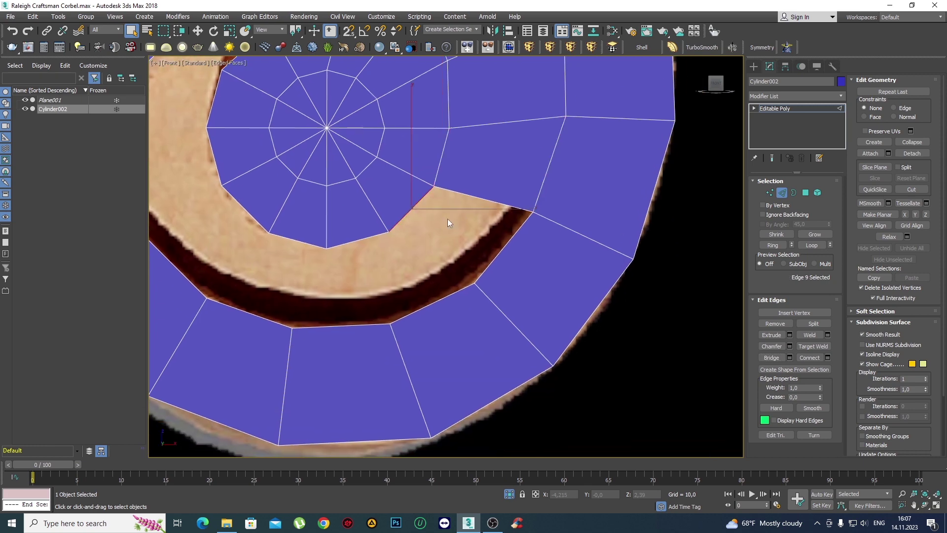
pyautogui.keyDown('ctrl'); pyautogui.click(507, 240); pyautogui.keyUp('ctrl')
pyautogui.click(771, 360)
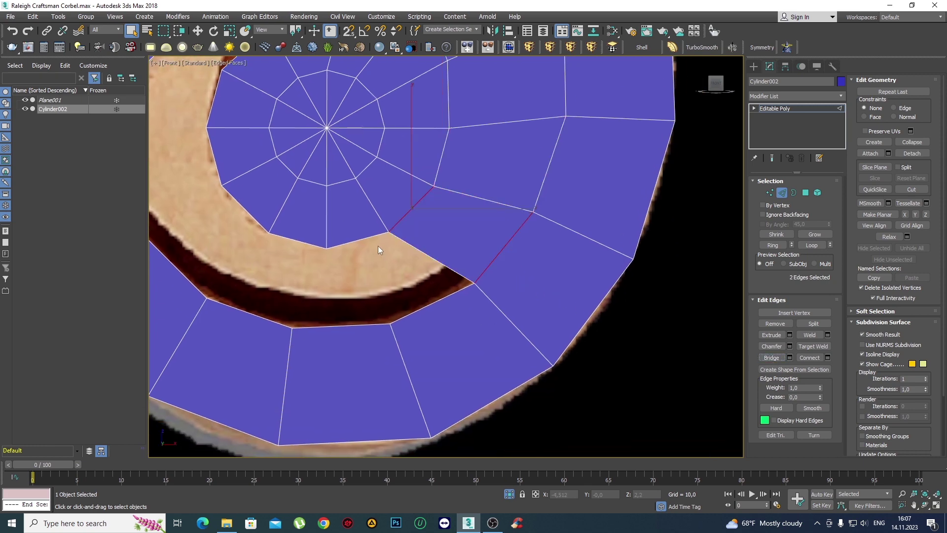
pyautogui.scroll(-3, 374, 254)
pyautogui.click(370, 286)
pyautogui.scroll(2, 369, 285)
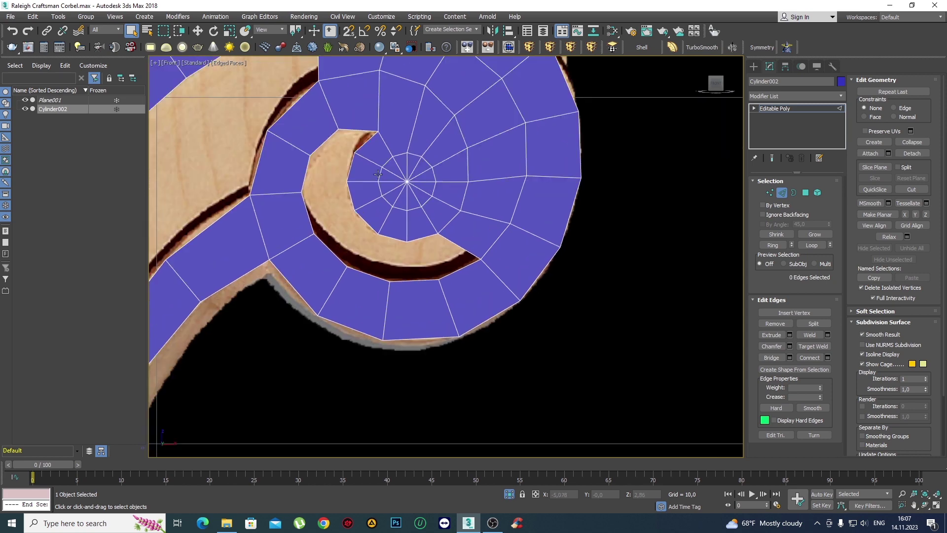
pyautogui.scroll(2, 349, 152)
# Bridge the crescent edges, then bridge the remaining gap beside the new polygon.
pyautogui.click(308, 141)
pyautogui.keyDown('ctrl'); pyautogui.click(343, 185); pyautogui.keyUp('ctrl')
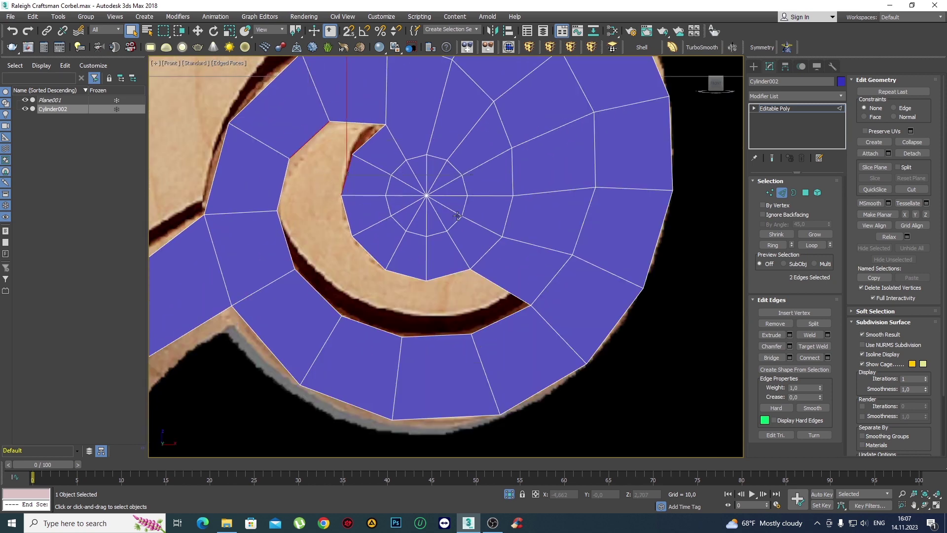
pyautogui.click(766, 360)
pyautogui.click(276, 187)
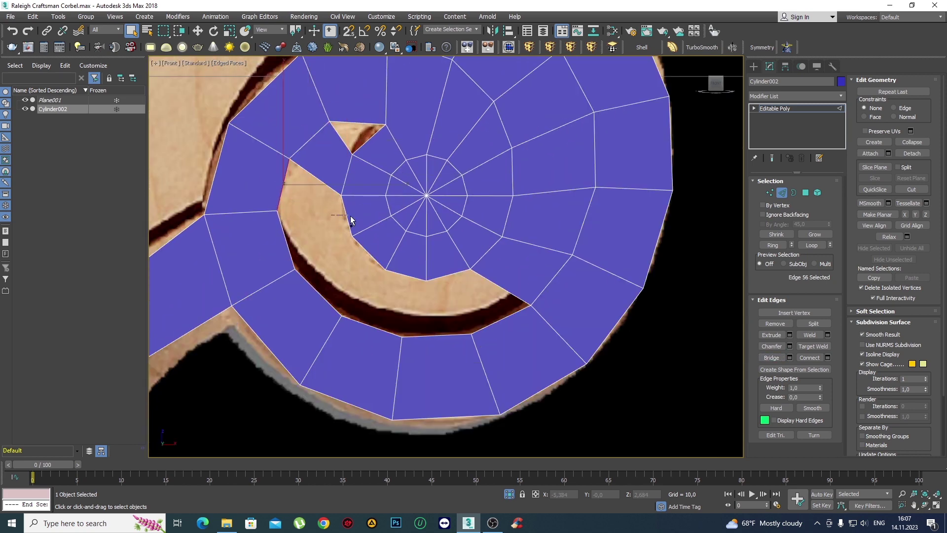
pyautogui.keyDown('ctrl'); pyautogui.click(348, 212); pyautogui.keyUp('ctrl')
pyautogui.click(766, 359)
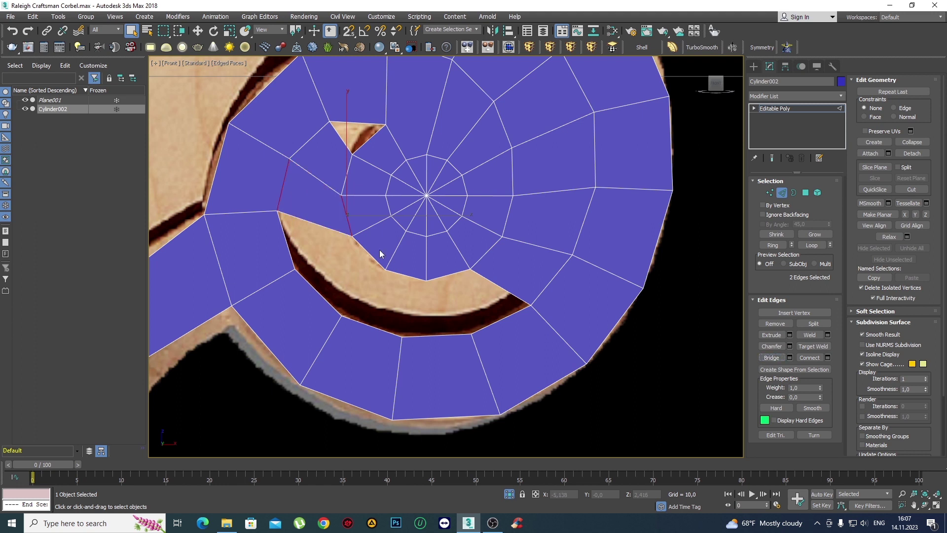
pyautogui.click(276, 237)
pyautogui.keyDown('ctrl'); pyautogui.click(372, 260); pyautogui.keyUp('ctrl')
pyautogui.click(770, 358)
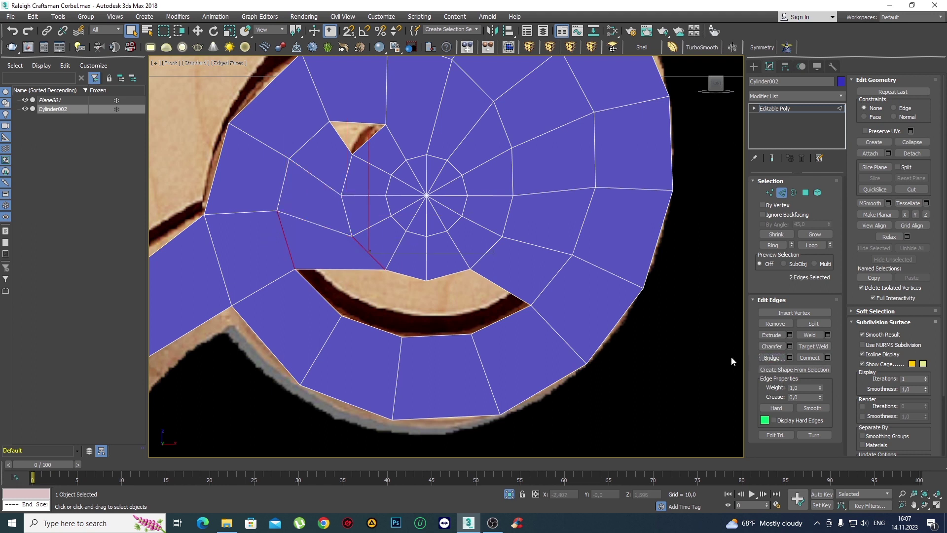
# Fill a polygon between edges on the lower part of the inner arc.
pyautogui.moveTo(345, 264); pyautogui.dragTo(376, 282, button='middle')
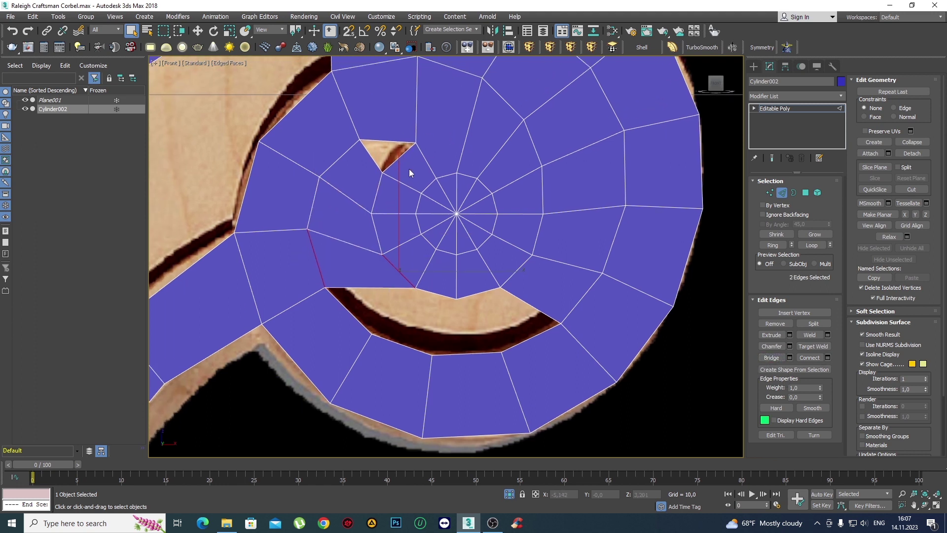
pyautogui.moveTo(409, 172); pyautogui.dragTo(403, 66, button='middle')
pyautogui.click(389, 223)
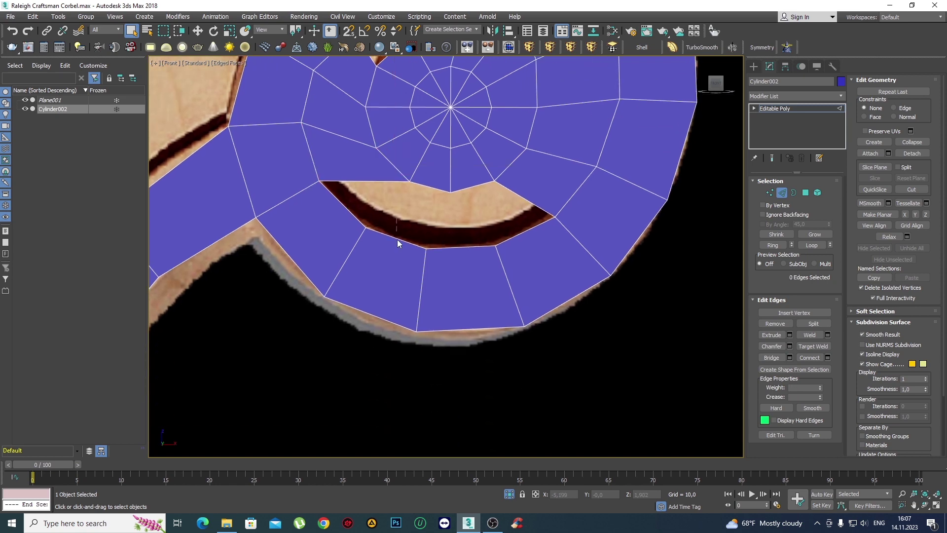
pyautogui.click(397, 238)
pyautogui.scroll(-3, 359, 221)
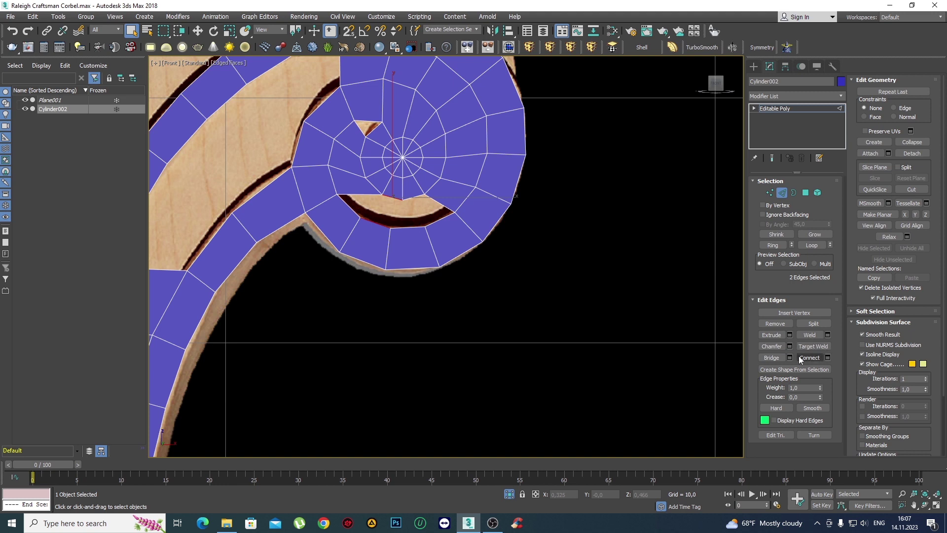
pyautogui.click(771, 357)
# Bridge the new polygon's top edge to the facing inner-arc edge.
pyautogui.scroll(2, 432, 249)
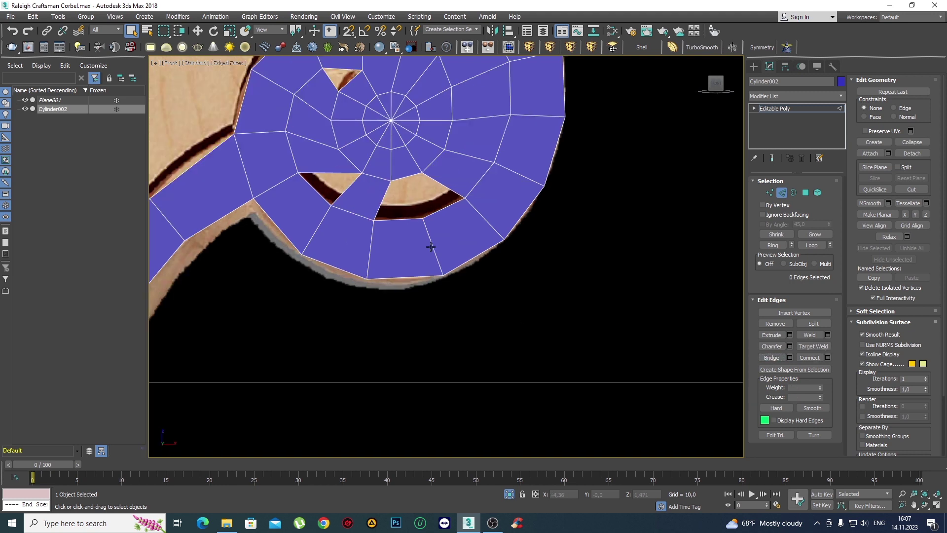
pyautogui.click(415, 175)
pyautogui.keyDown('ctrl'); pyautogui.click(439, 207); pyautogui.keyUp('ctrl')
pyautogui.click(777, 359)
pyautogui.scroll(-2, 399, 257)
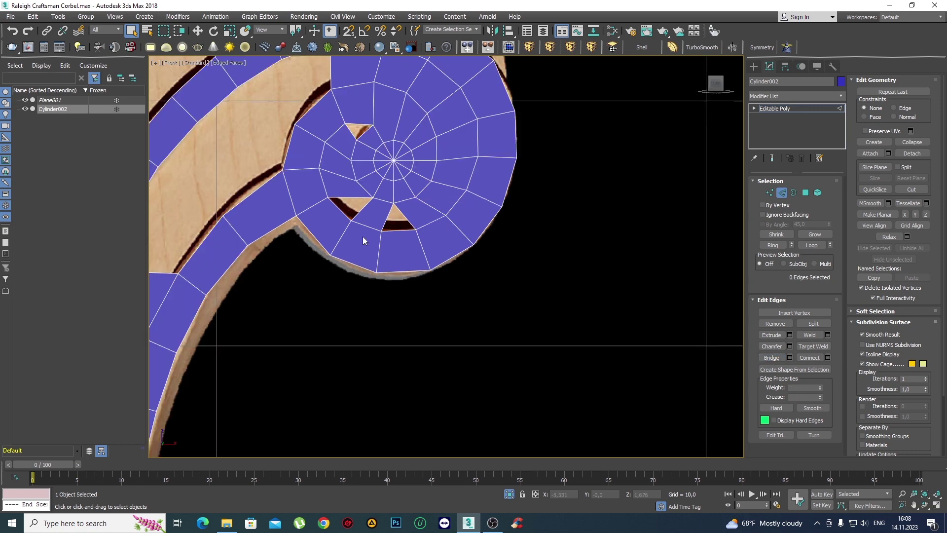
pyautogui.scroll(-2, 405, 242)
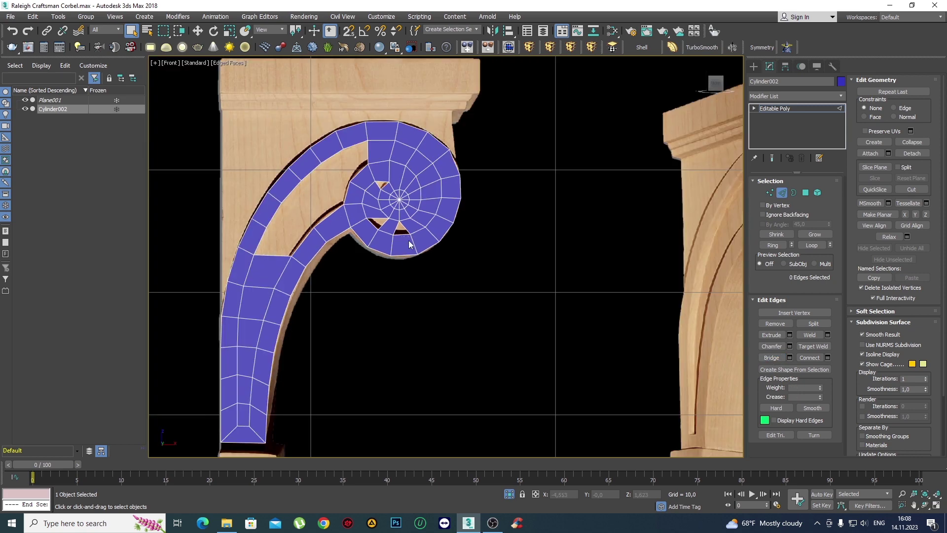
pyautogui.scroll(4, 406, 244)
# Collapse the hole's vertex pair and the bottom-rim vertex pair into single points.
pyautogui.press('4')
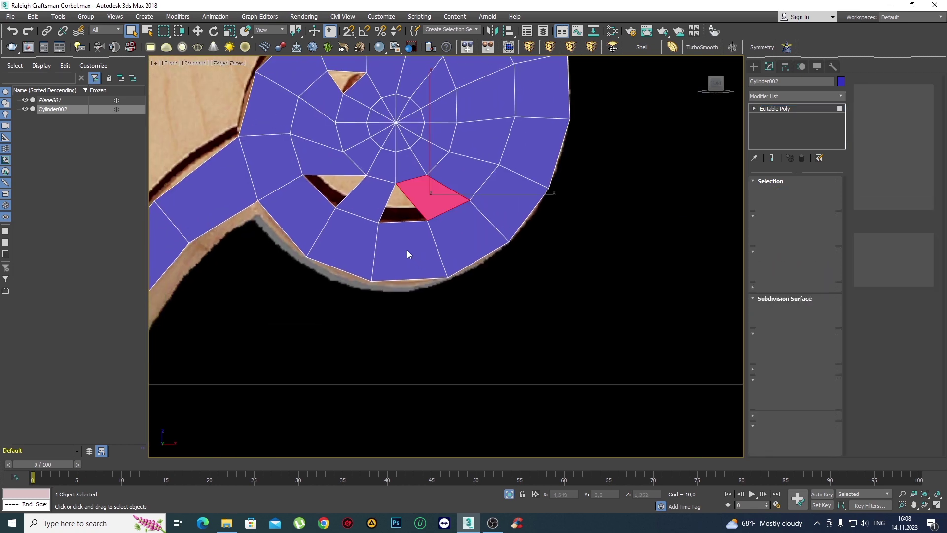
pyautogui.click(406, 245)
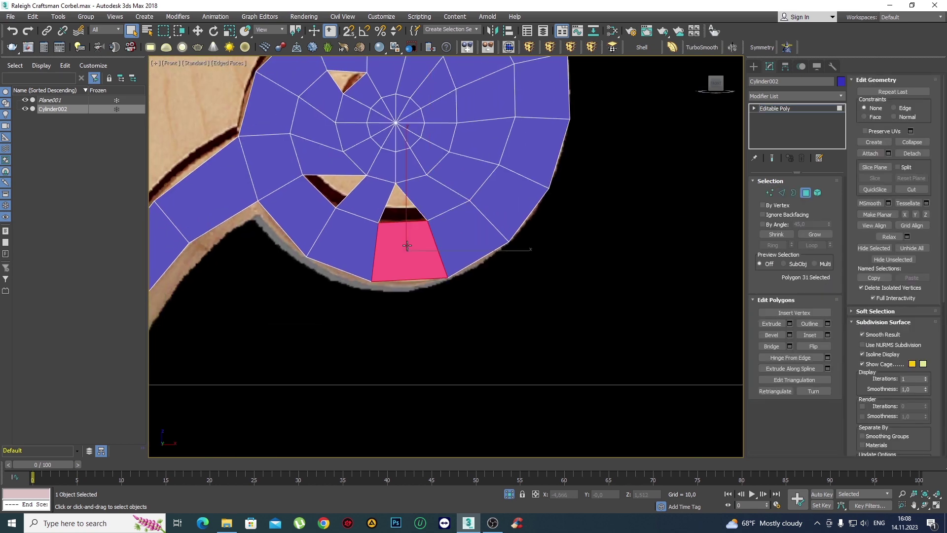
pyautogui.press('1')
pyautogui.moveTo(370, 215); pyautogui.dragTo(434, 227)
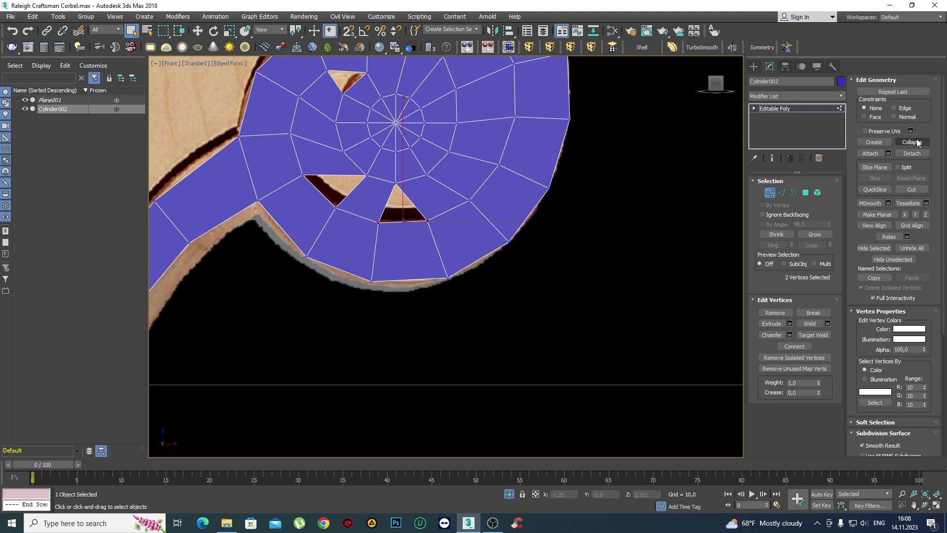
pyautogui.click(916, 142)
pyautogui.moveTo(494, 330); pyautogui.dragTo(349, 254)
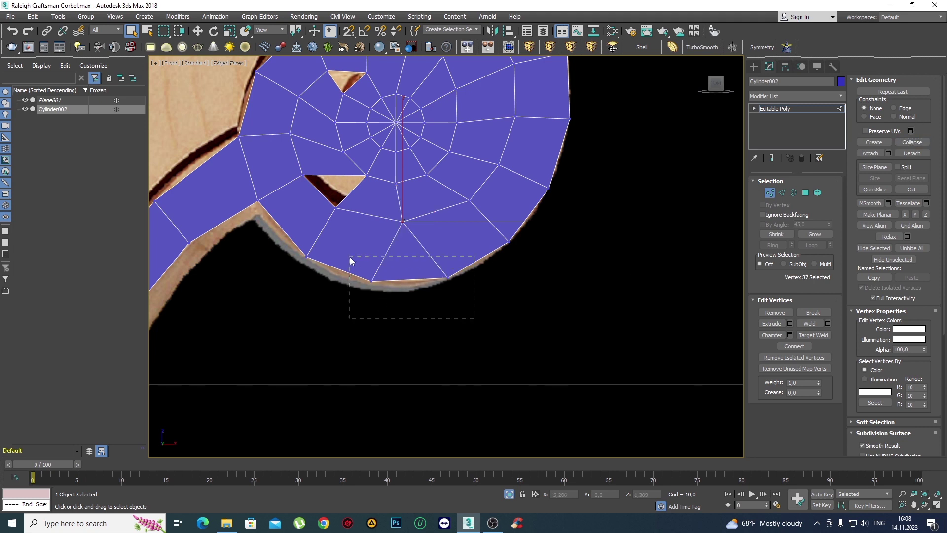
pyautogui.click(907, 141)
# Collapse the lower hole's corner vertices to close it.
pyautogui.click(336, 214)
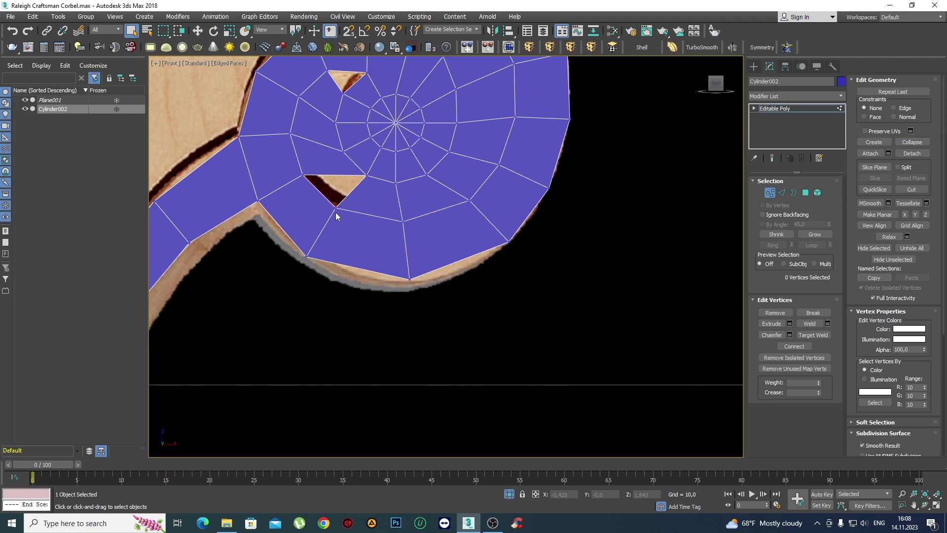
pyautogui.moveTo(336, 215); pyautogui.dragTo(353, 243, button='middle')
pyautogui.moveTo(359, 247); pyautogui.dragTo(314, 200)
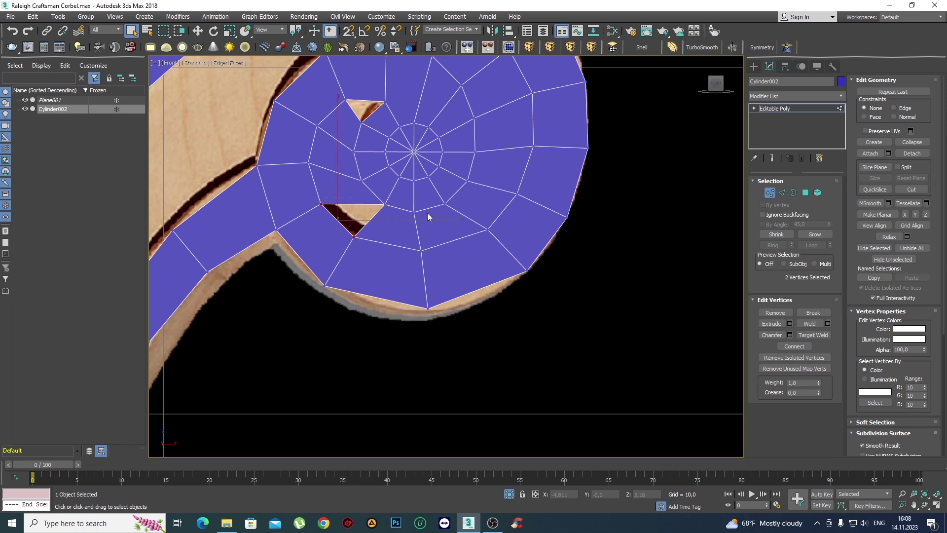
pyautogui.click(898, 142)
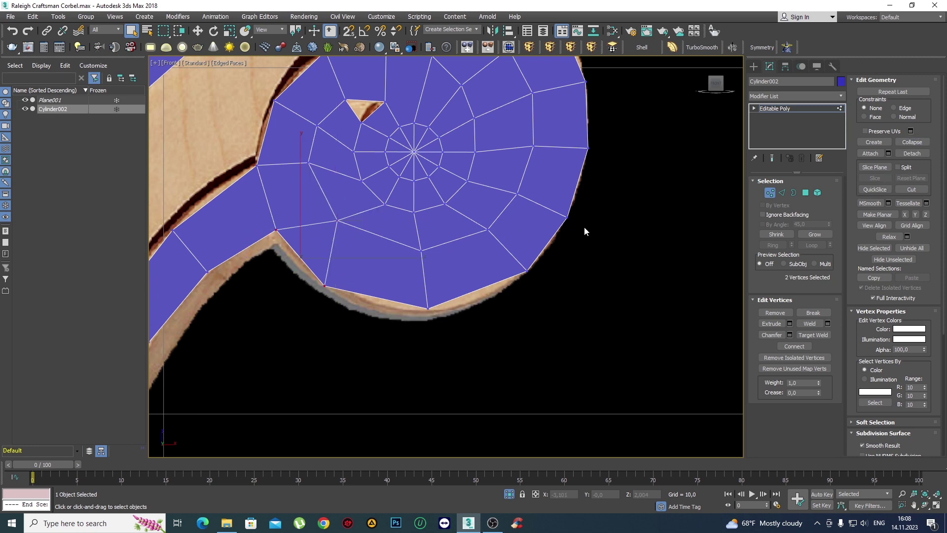
pyautogui.click(903, 143)
# Move the first bottom-rim vertex and the rim corner vertex onto the wood outline.
pyautogui.scroll(-3, 401, 265)
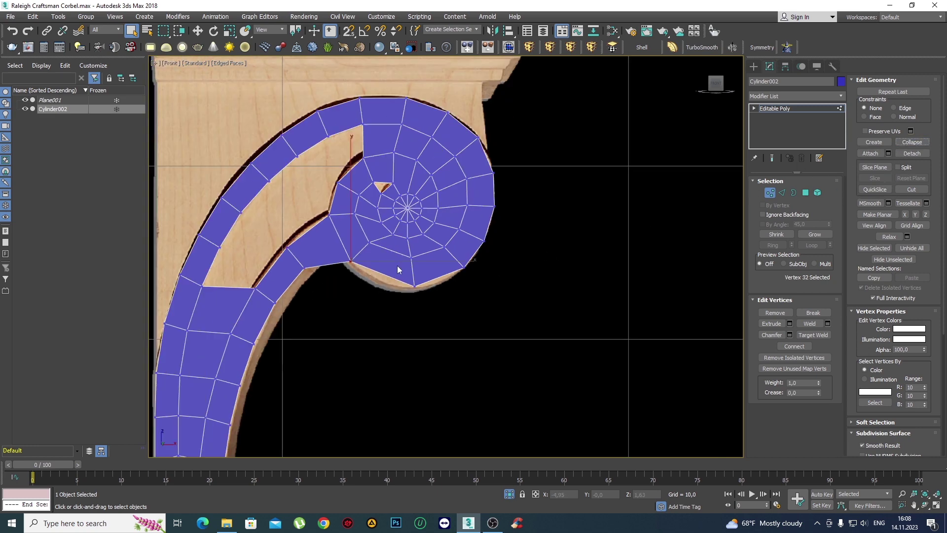
pyautogui.scroll(4, 398, 265)
pyautogui.press('w')
pyautogui.moveTo(375, 205); pyautogui.dragTo(357, 189)
pyautogui.click(467, 294)
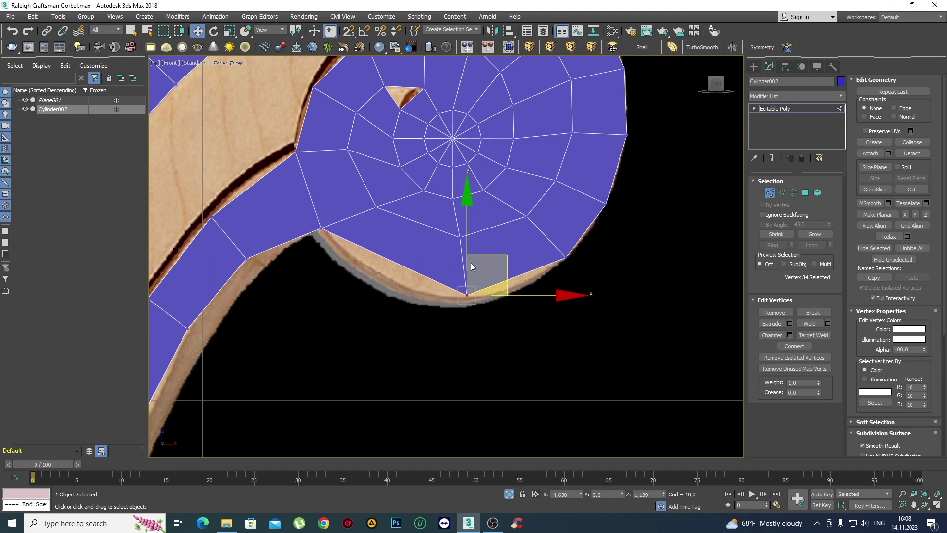
pyautogui.moveTo(481, 254); pyautogui.dragTo(407, 251)
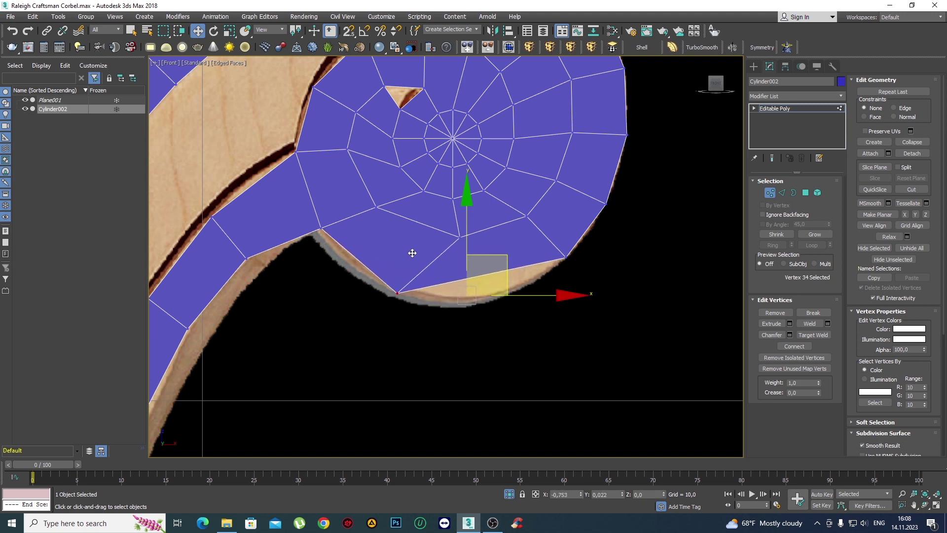
pyautogui.click(572, 274)
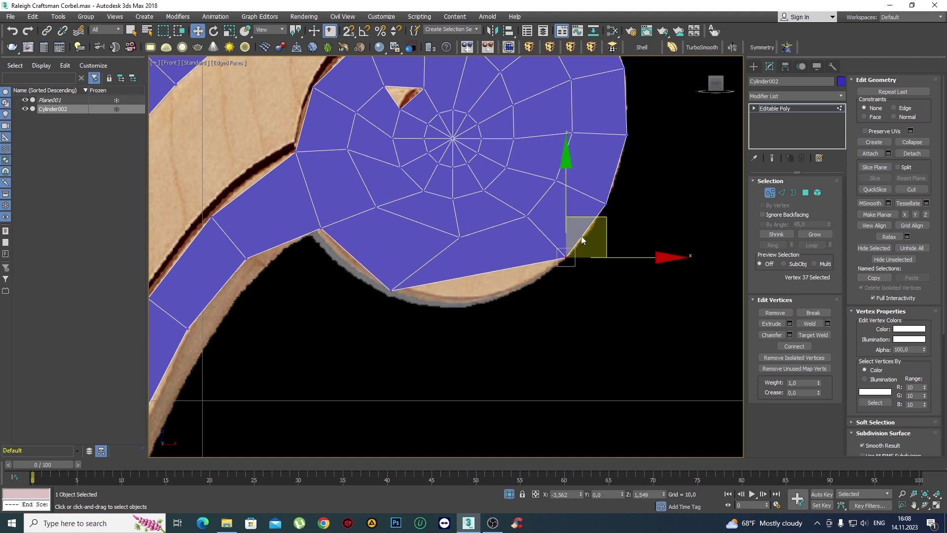
pyautogui.moveTo(581, 236)
pyautogui.mouseDown()
pyautogui.moveTo(587, 225)
pyautogui.moveTo(545, 250)
pyautogui.mouseUp()
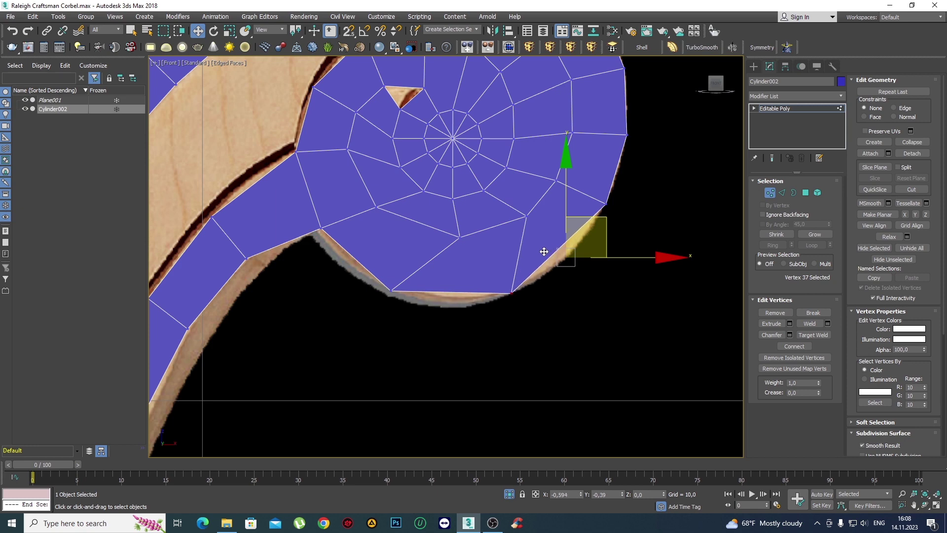
# Nudge a lower rim vertex and the right-side corner vertex onto the outline.
pyautogui.click(587, 232)
pyautogui.moveTo(587, 232); pyautogui.dragTo(559, 255, button='middle')
pyautogui.scroll(-2, 529, 273)
pyautogui.scroll(2, 435, 317)
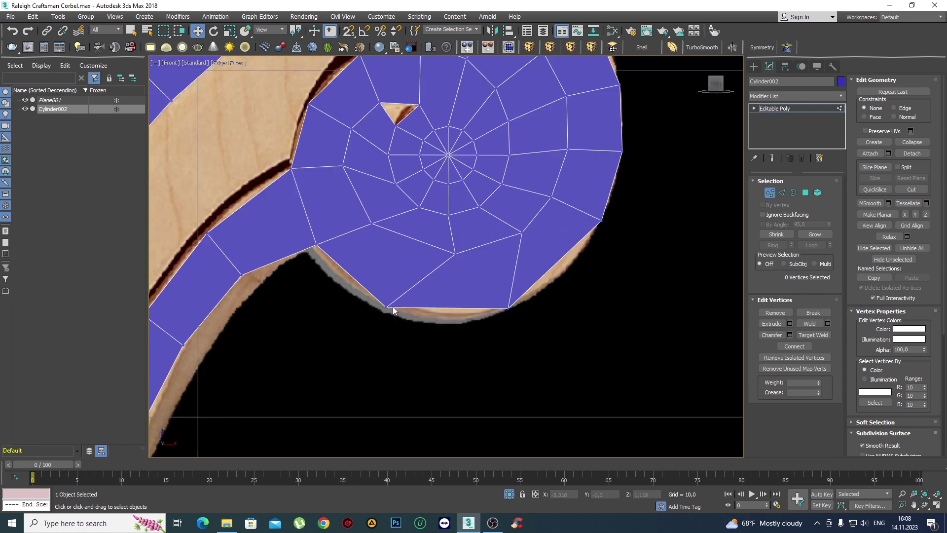
pyautogui.click(387, 306)
pyautogui.moveTo(414, 269); pyautogui.dragTo(400, 266)
pyautogui.click(537, 321)
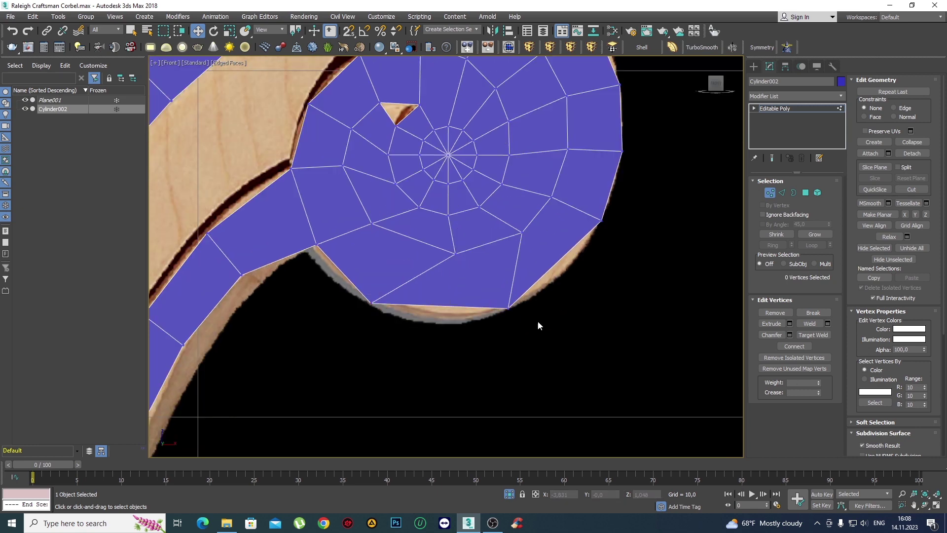
pyautogui.click(508, 307)
pyautogui.moveTo(509, 306); pyautogui.dragTo(486, 315)
# Even out the ring by shifting the vertices below centre and on the right edge.
pyautogui.scroll(-2, 507, 281)
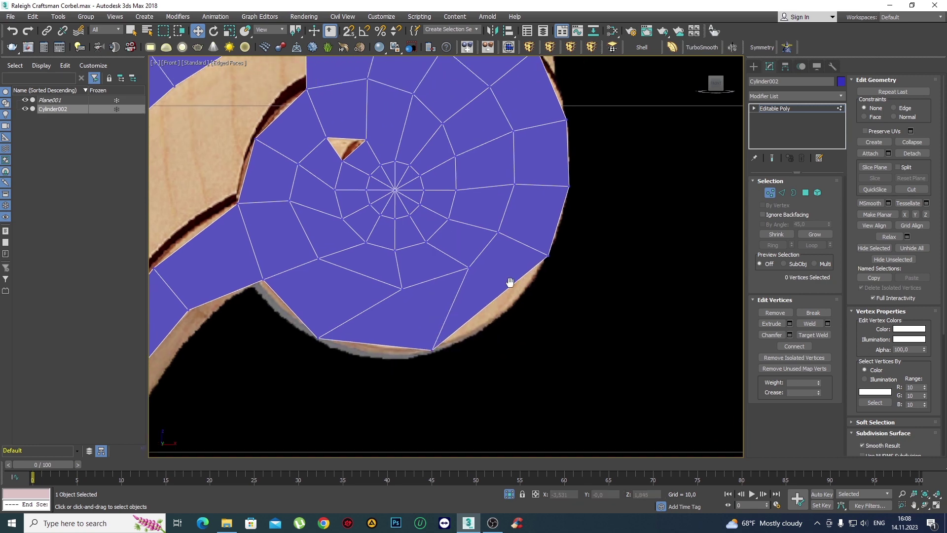
pyautogui.scroll(-2, 474, 291)
pyautogui.scroll(3, 448, 310)
pyautogui.click(430, 294)
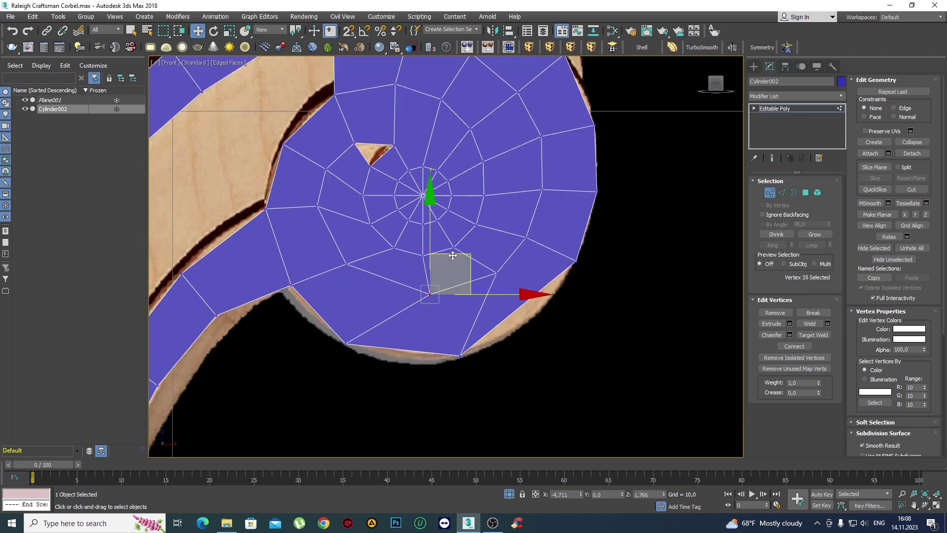
pyautogui.moveTo(453, 259); pyautogui.dragTo(408, 249)
pyautogui.click(496, 272)
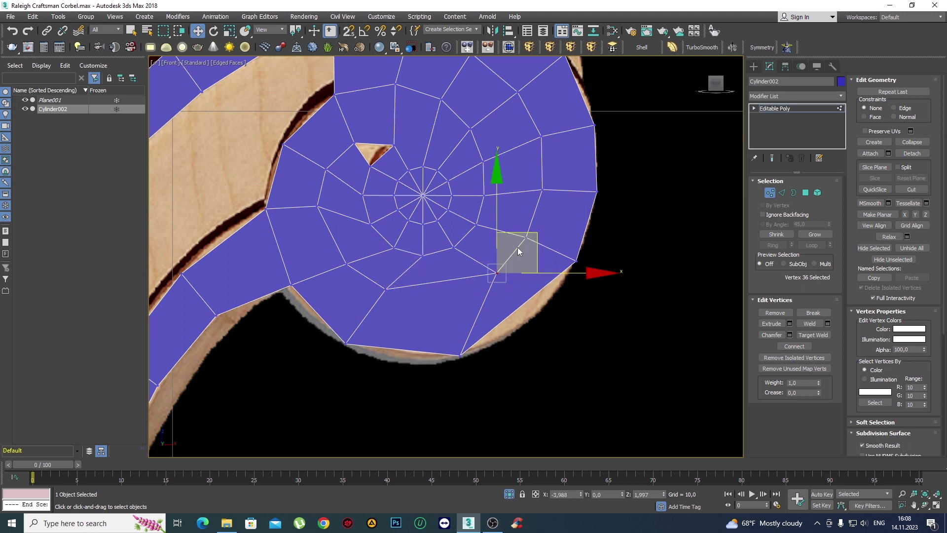
pyautogui.moveTo(521, 235); pyautogui.dragTo(475, 251)
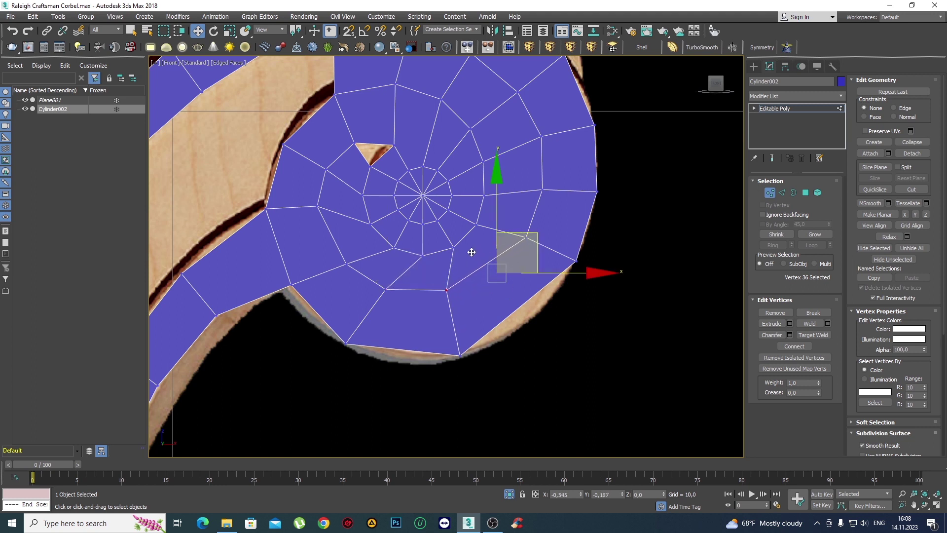
pyautogui.moveTo(508, 232); pyautogui.dragTo(577, 303)
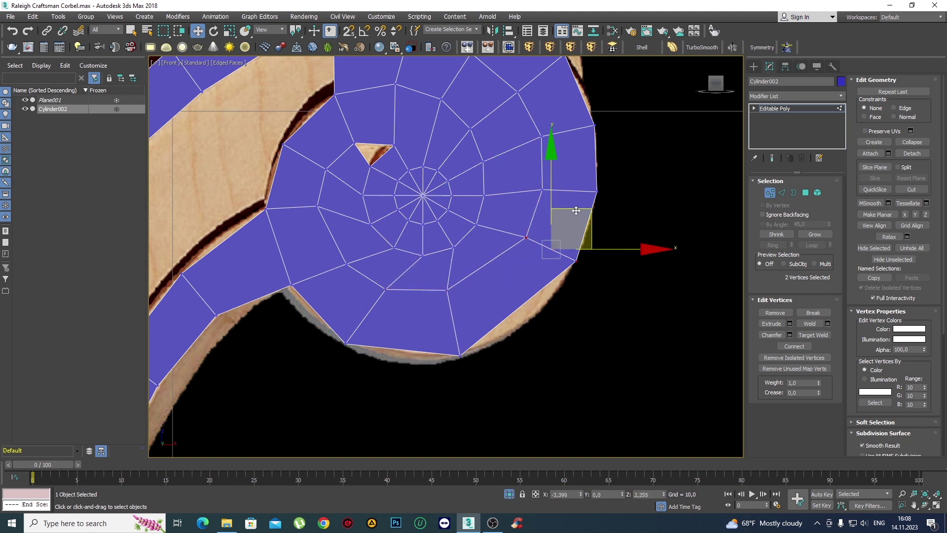
pyautogui.moveTo(576, 210); pyautogui.dragTo(560, 239)
# Lower two right-rim vertices onto the wood outline.
pyautogui.click(587, 214)
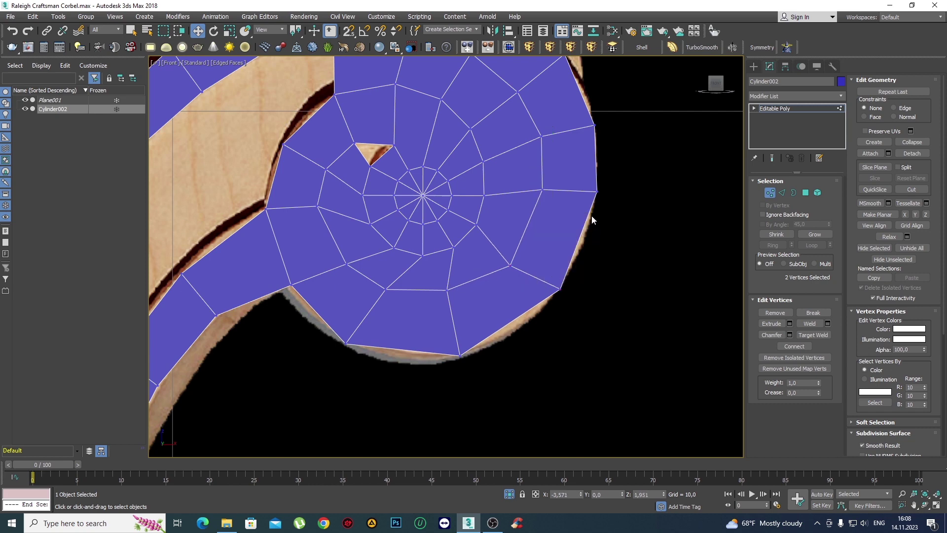
pyautogui.moveTo(635, 233); pyautogui.dragTo(593, 277, button='middle')
pyautogui.moveTo(593, 279)
pyautogui.mouseDown()
pyautogui.moveTo(490, 216)
pyautogui.moveTo(531, 227)
pyautogui.mouseUp()
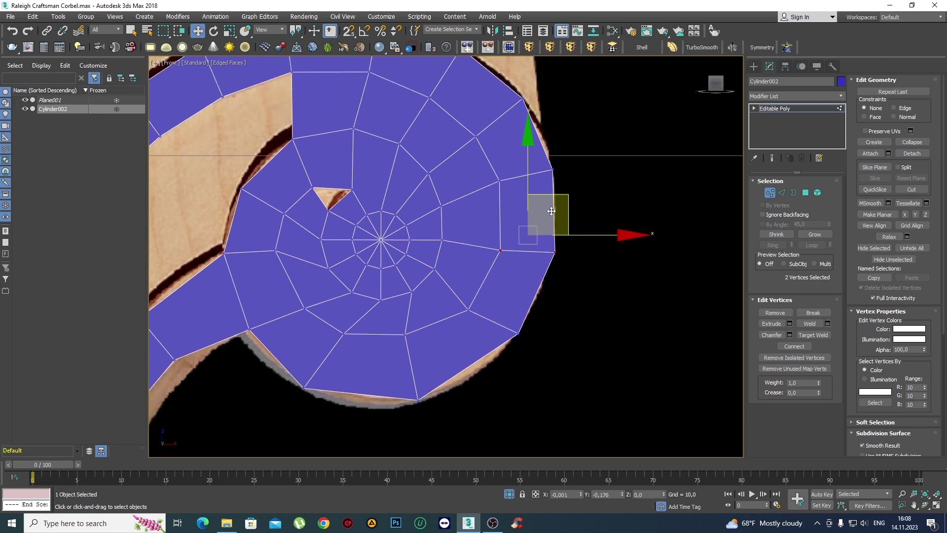
pyautogui.click(575, 185)
pyautogui.scroll(-2, 562, 182)
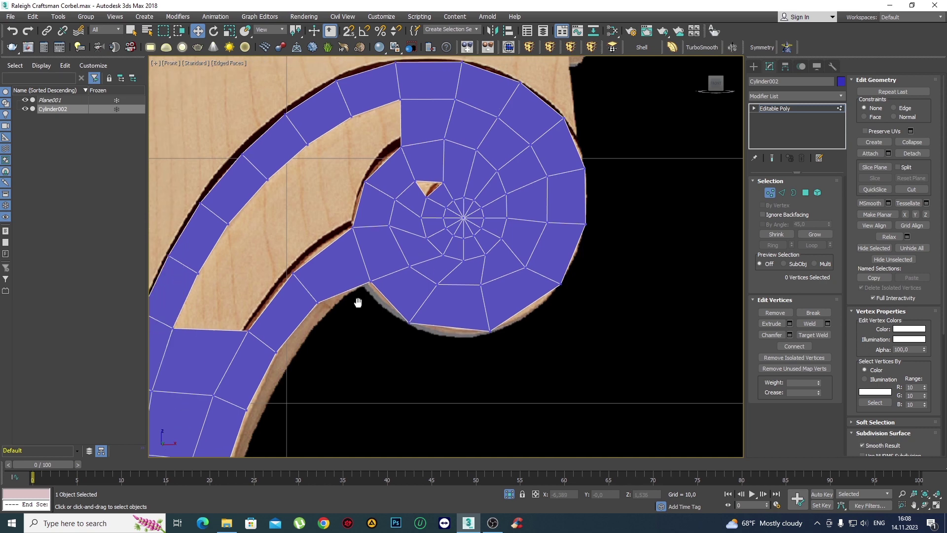
pyautogui.scroll(-3, 395, 303)
pyautogui.scroll(2, 387, 284)
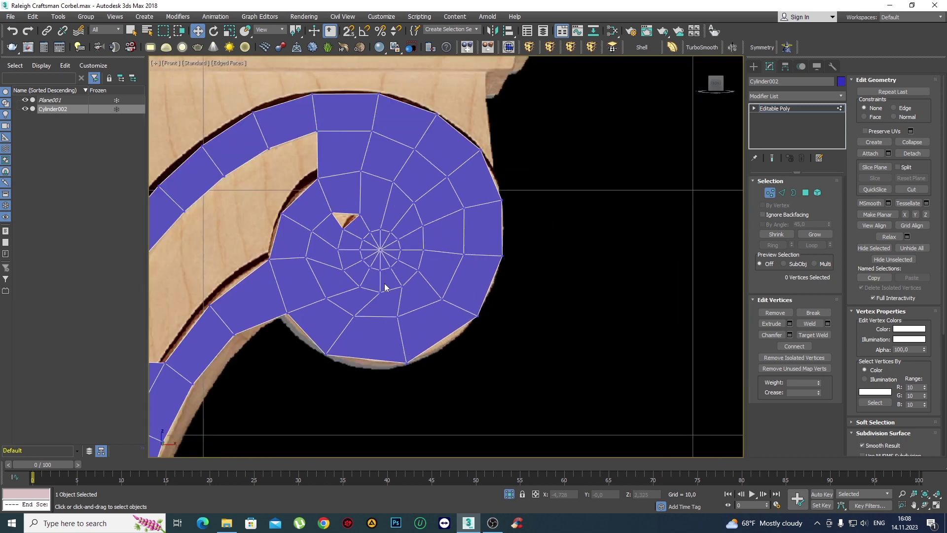
pyautogui.scroll(3, 347, 241)
pyautogui.scroll(1, 379, 291)
# Cap the triangular hole's open border with a new face.
pyautogui.press('3')
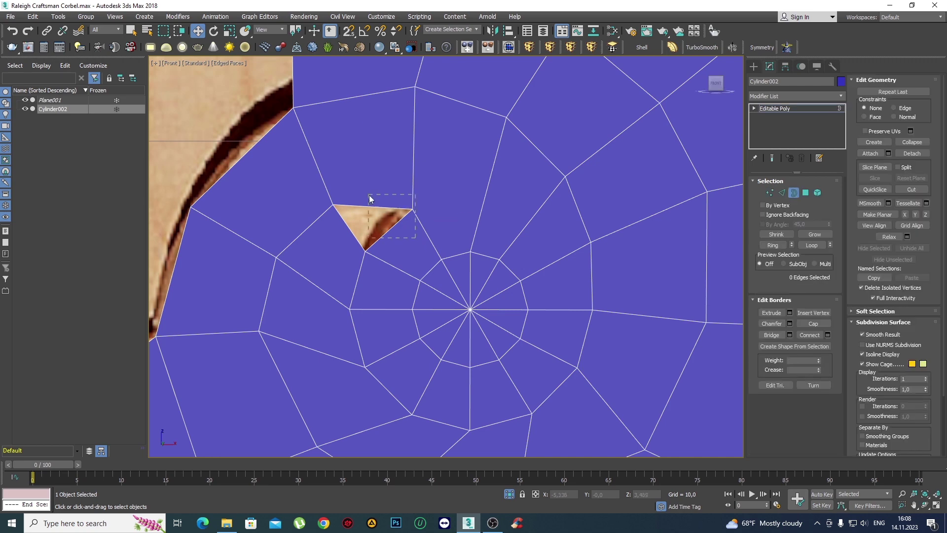
pyautogui.click(370, 205)
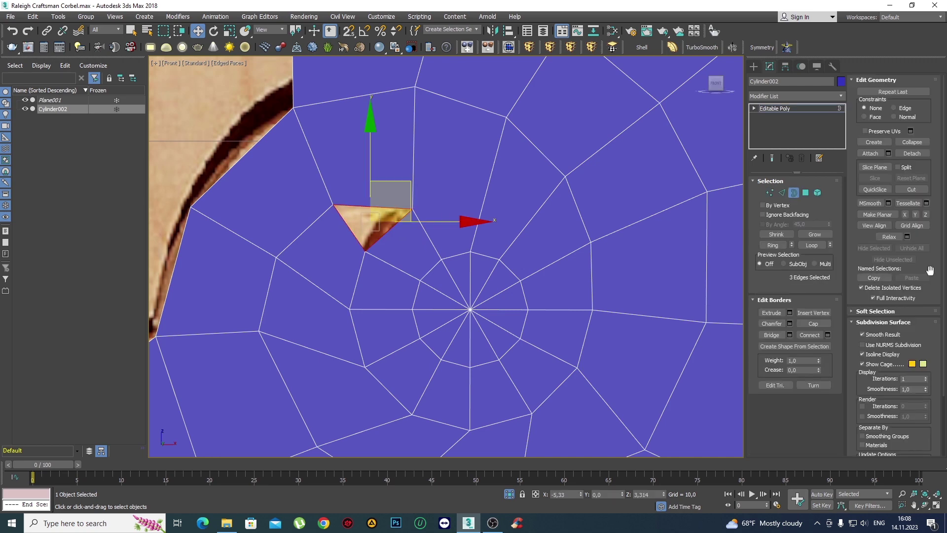
pyautogui.click(814, 323)
pyautogui.scroll(-3, 495, 298)
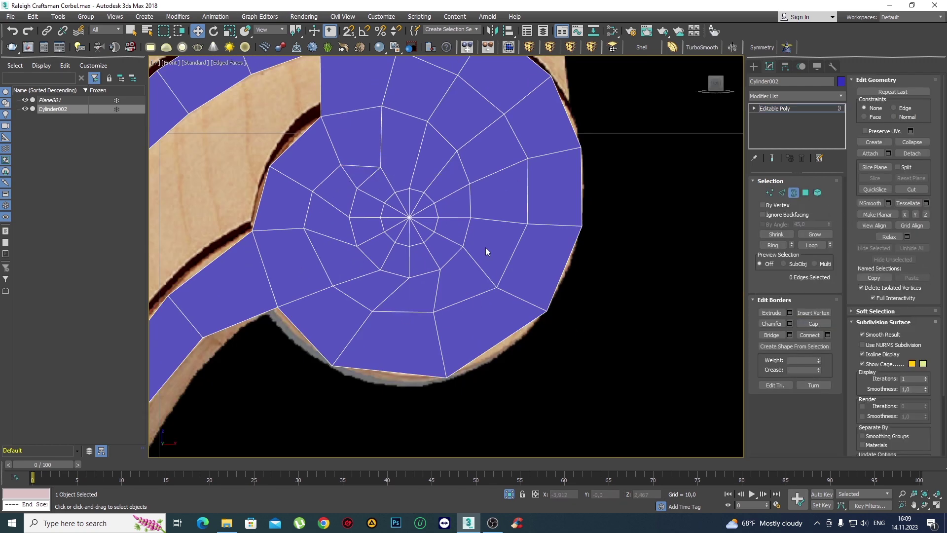
pyautogui.scroll(-4, 485, 247)
# Move the hub's lower-right rim vertex onto the wood outline.
pyautogui.press('1')
pyautogui.scroll(2, 487, 234)
pyautogui.scroll(3, 487, 232)
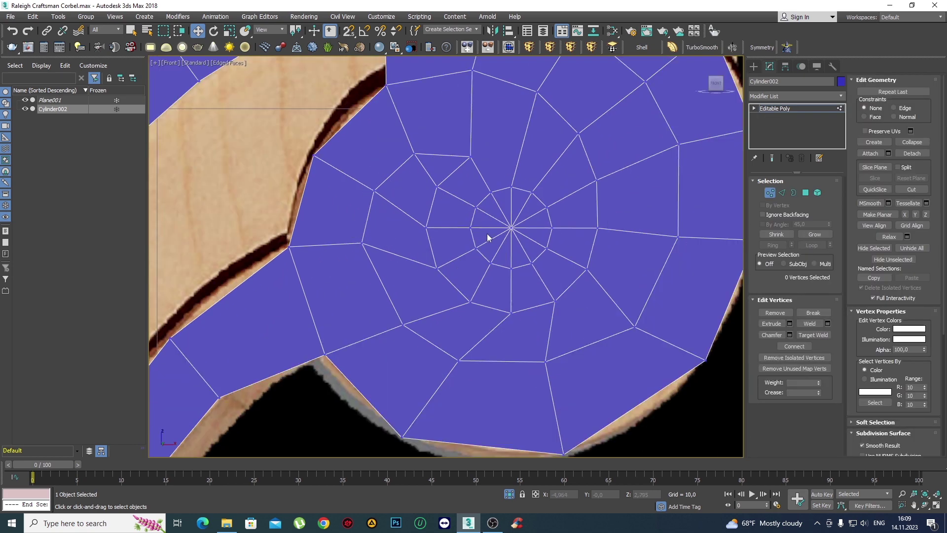
pyautogui.moveTo(486, 232); pyautogui.dragTo(440, 270, button='middle')
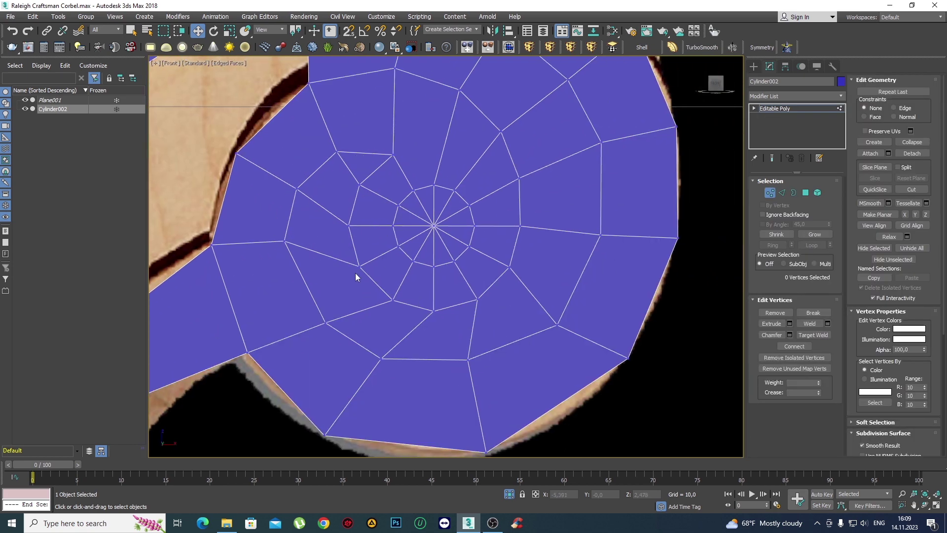
pyautogui.scroll(-1, 347, 225)
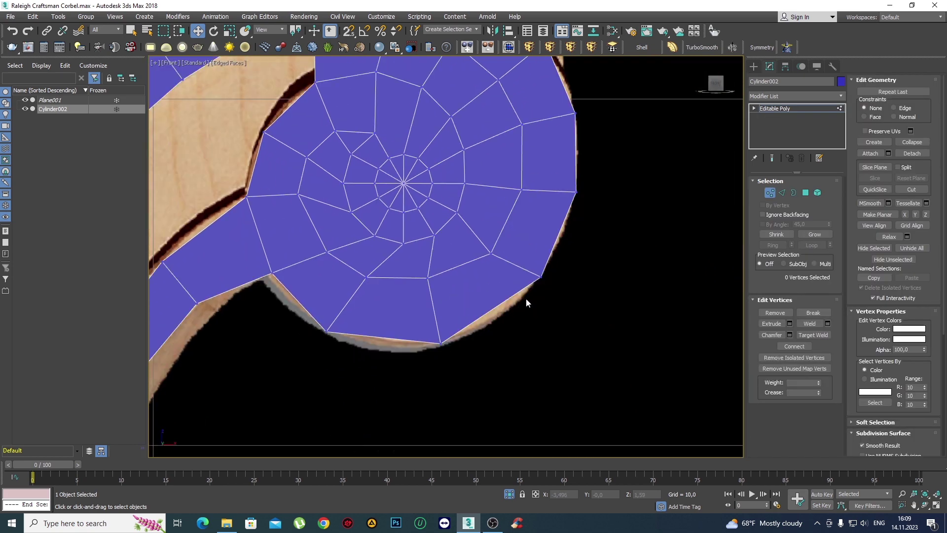
pyautogui.click(541, 277)
pyautogui.moveTo(541, 276); pyautogui.dragTo(536, 288)
pyautogui.click(540, 262)
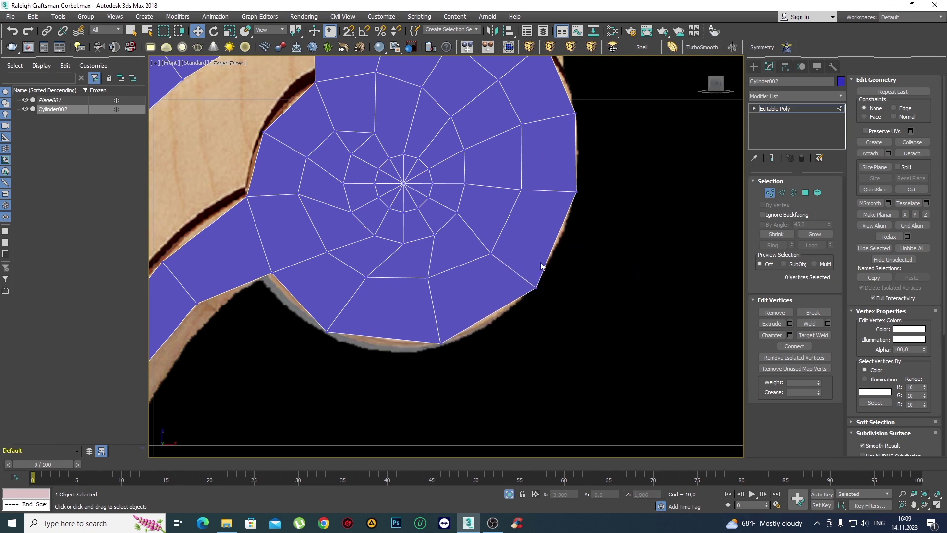
pyautogui.scroll(-2, 541, 267)
pyautogui.scroll(1, 548, 231)
# Fit the lower-left and bottom rim vertices to the outline.
pyautogui.click(551, 234)
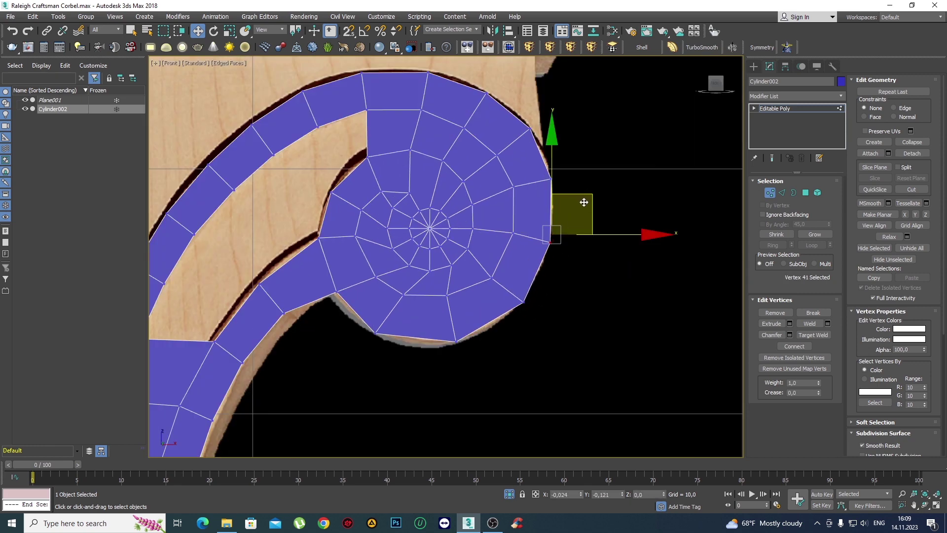
pyautogui.scroll(3, 377, 325)
pyautogui.click(370, 340)
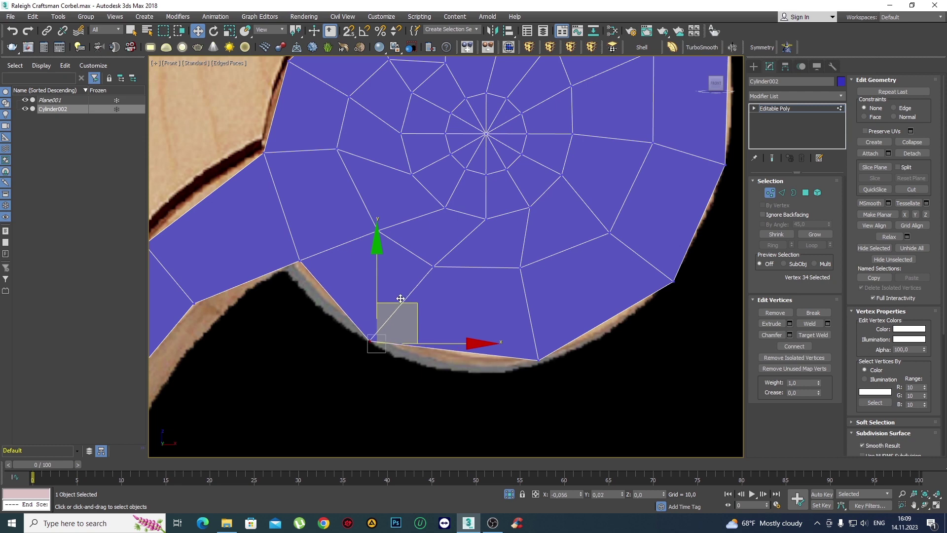
pyautogui.moveTo(401, 298); pyautogui.dragTo(396, 296)
pyautogui.click(518, 353)
pyautogui.moveTo(573, 318); pyautogui.dragTo(529, 325)
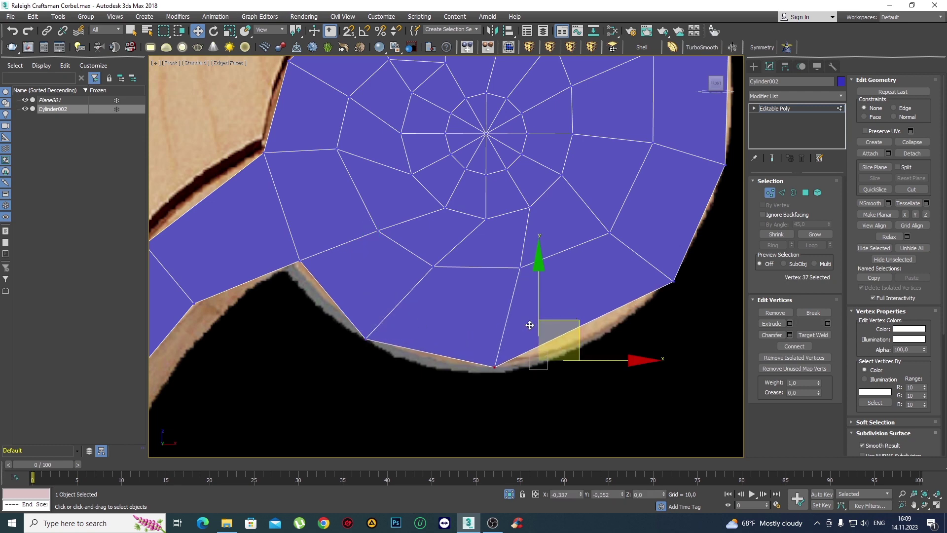
pyautogui.scroll(-2, 529, 326)
pyautogui.scroll(-1, 391, 311)
# Pull the right-side and upper-right rim vertices onto the wood edge.
pyautogui.click(445, 290)
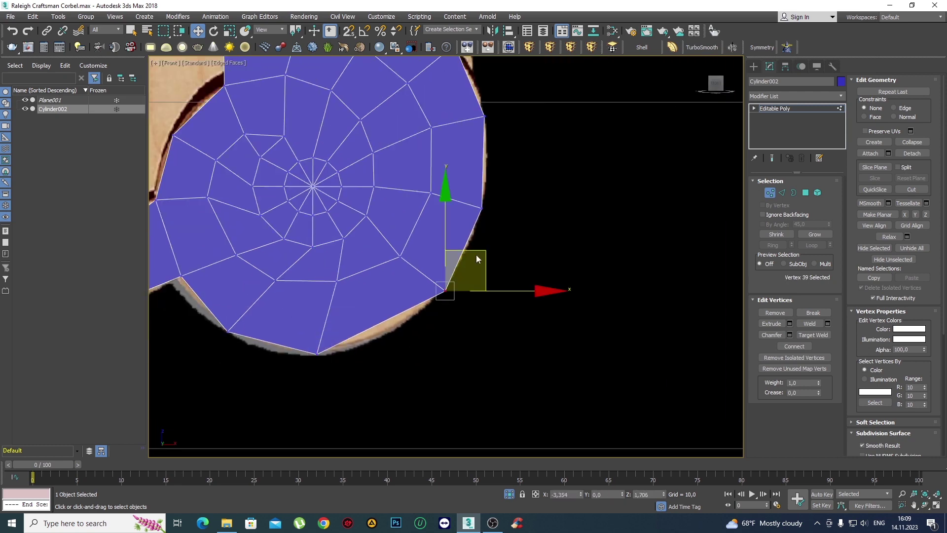
pyautogui.moveTo(476, 255); pyautogui.dragTo(466, 262)
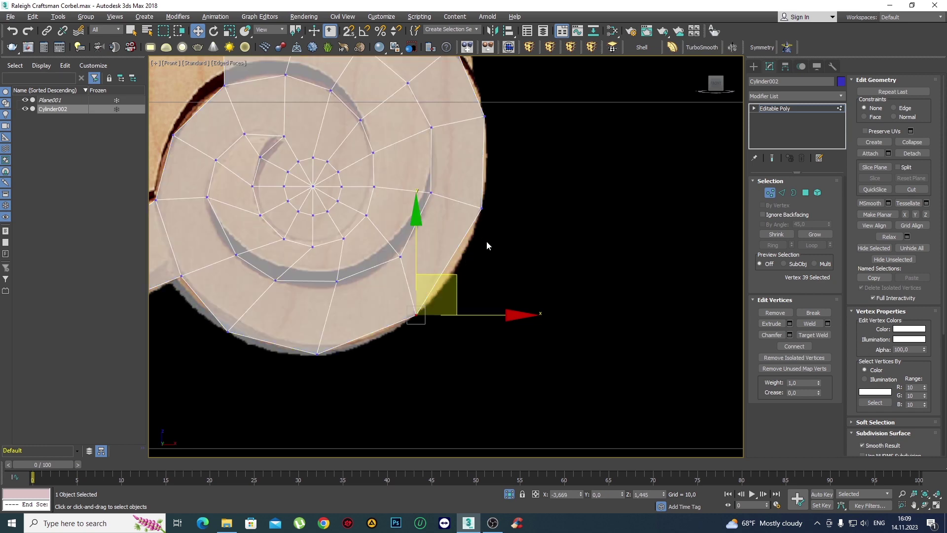
pyautogui.click(481, 208)
pyautogui.moveTo(505, 184); pyautogui.dragTo(503, 192)
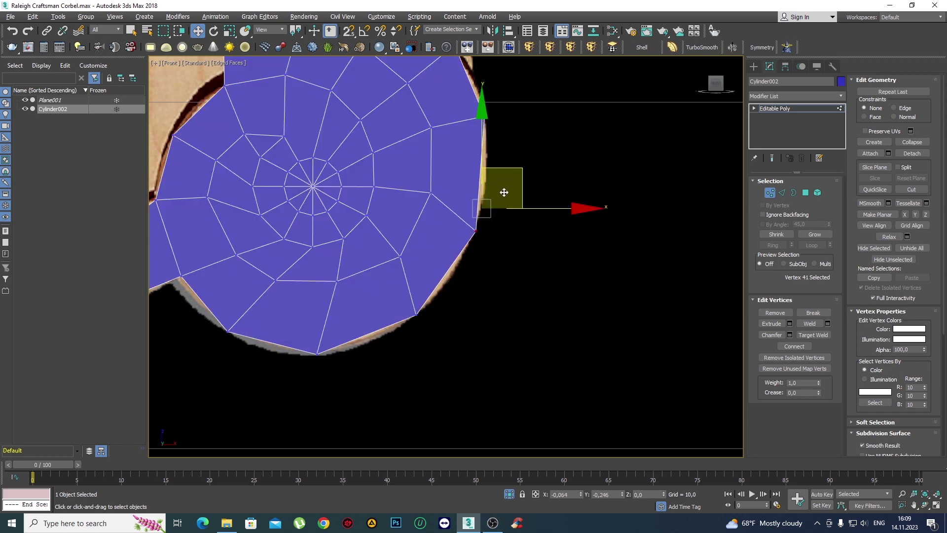
pyautogui.moveTo(528, 163); pyautogui.dragTo(513, 239, button='middle')
pyautogui.click(493, 201)
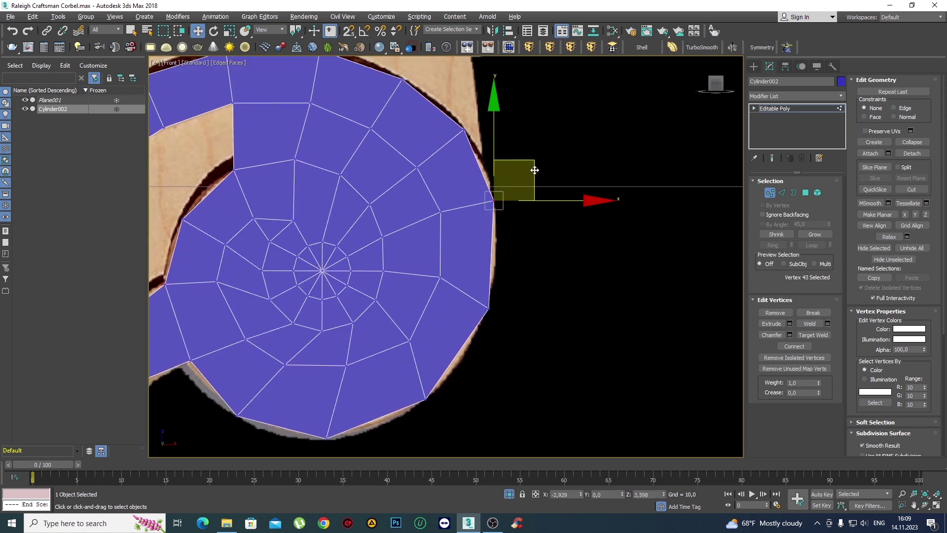
pyautogui.moveTo(535, 170); pyautogui.dragTo(539, 177)
# Clear the selection, review the hub and select its lower-left vertex.
pyautogui.click(573, 236)
pyautogui.scroll(-5, 546, 249)
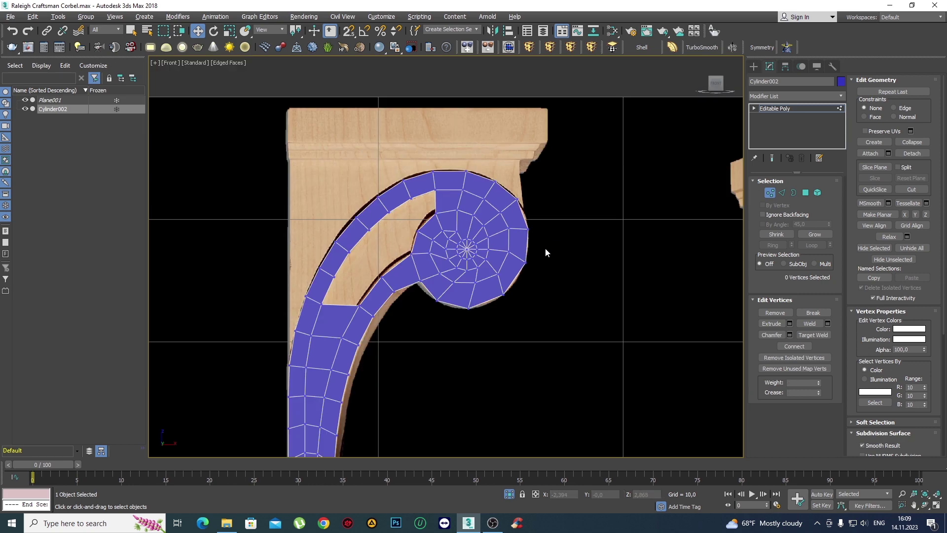
pyautogui.scroll(3, 407, 290)
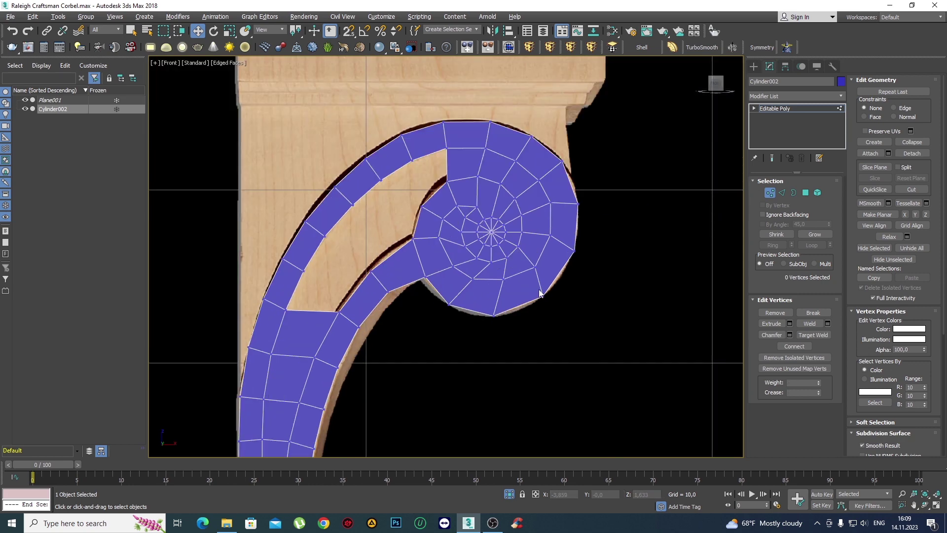
pyautogui.scroll(2, 539, 293)
pyautogui.scroll(3, 554, 288)
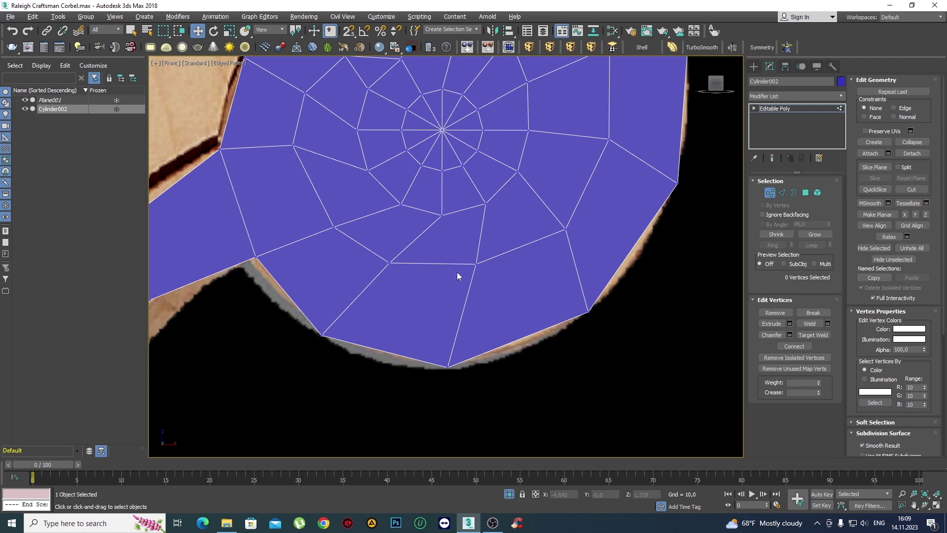
pyautogui.scroll(-2, 434, 249)
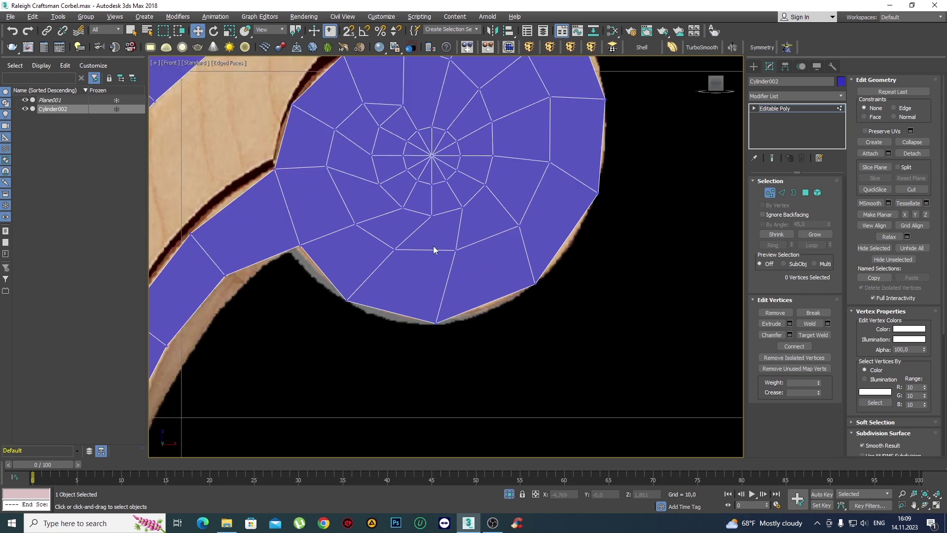
pyautogui.click(394, 249)
# Turn on See-Through and align the first three inner hub vertices with the spiral groove.
pyautogui.hotkey('alt', 'x')
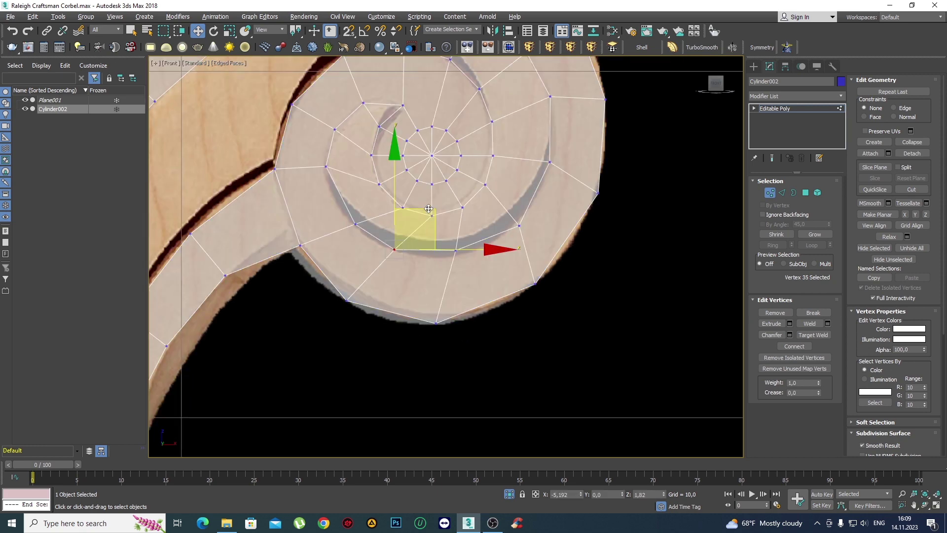
pyautogui.click(355, 224)
pyautogui.moveTo(387, 183); pyautogui.dragTo(377, 173)
pyautogui.click(395, 249)
pyautogui.moveTo(423, 212); pyautogui.dragTo(411, 208)
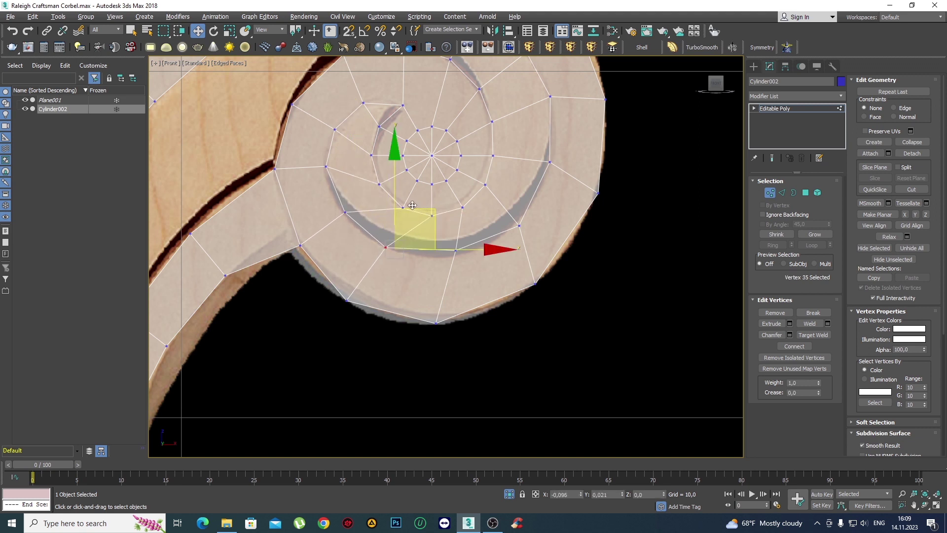
pyautogui.click(455, 250)
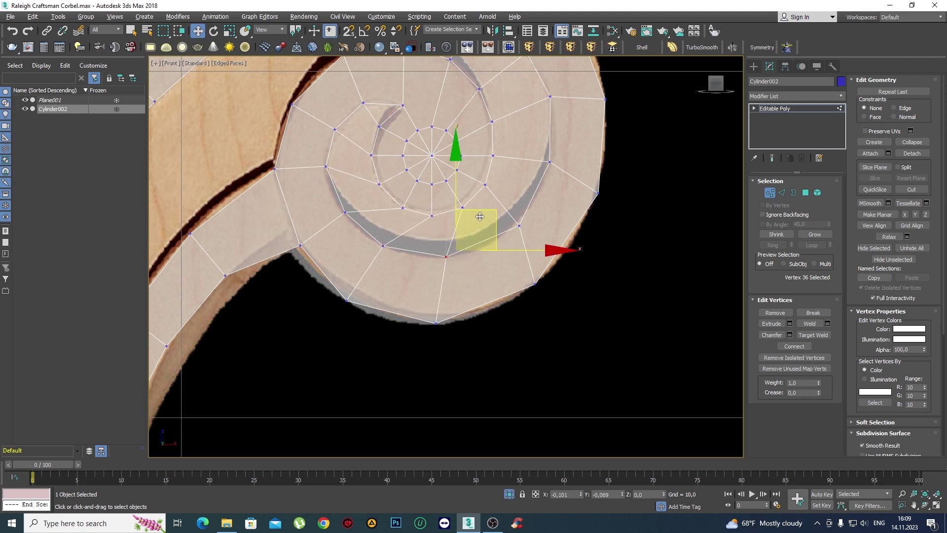
pyautogui.moveTo(489, 210); pyautogui.dragTo(477, 217)
# Move the remaining right and upper inner vertices onto the spiral groove.
pyautogui.click(519, 225)
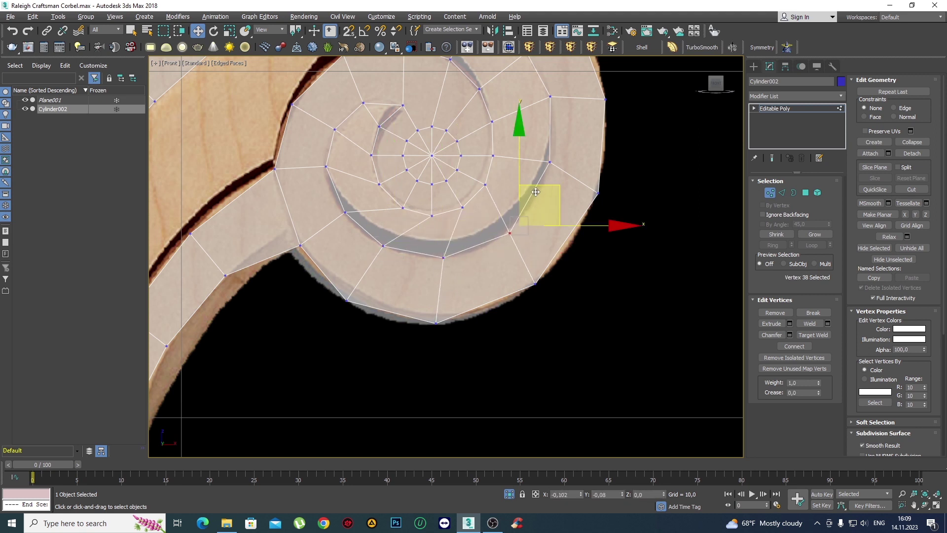
pyautogui.moveTo(545, 185); pyautogui.dragTo(530, 190)
pyautogui.click(550, 162)
pyautogui.moveTo(573, 140); pyautogui.dragTo(554, 186, button='middle')
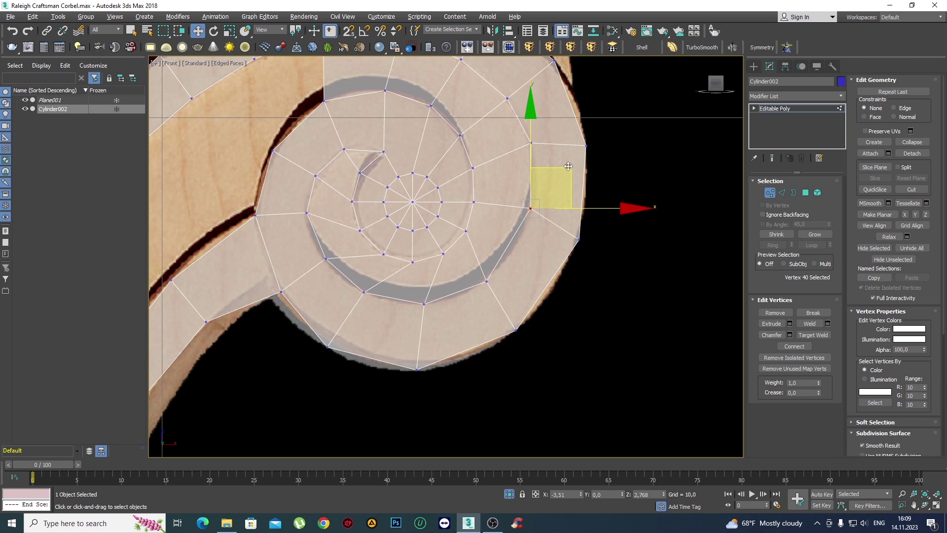
pyautogui.moveTo(568, 166); pyautogui.dragTo(509, 217)
pyautogui.click(557, 161)
# Pull the right-side rim vertex down onto the wood outline.
pyautogui.scroll(2, 557, 161)
pyautogui.click(511, 184)
pyautogui.moveTo(607, 199); pyautogui.dragTo(562, 167)
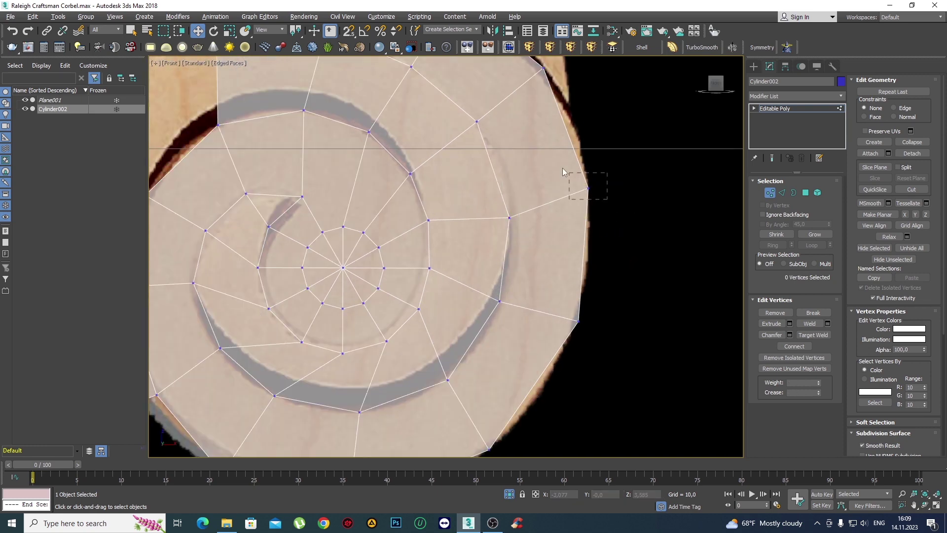
pyautogui.scroll(-2, 562, 168)
pyautogui.click(630, 163)
# Nudge the upper outer-rim vertices onto the wood edge and reframe the whole scroll.
pyautogui.moveTo(564, 202); pyautogui.dragTo(508, 224, button='middle')
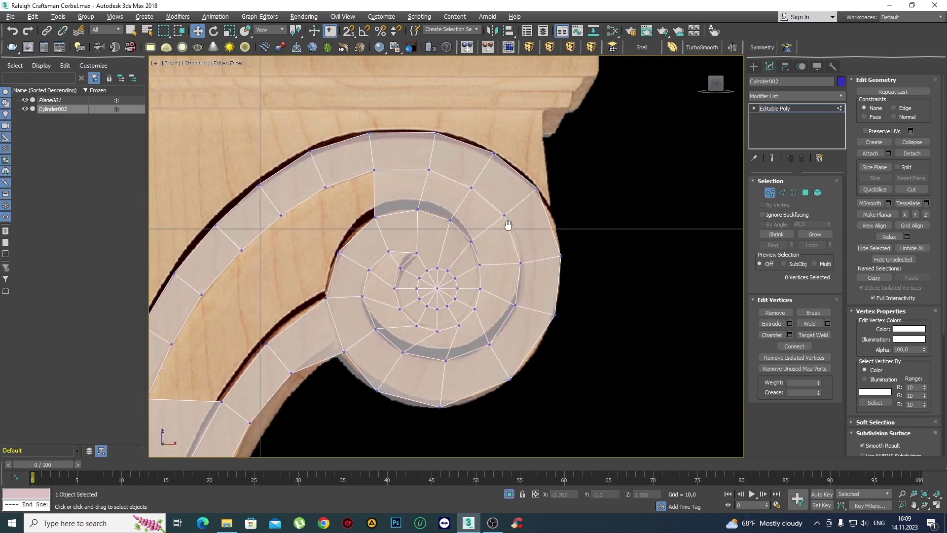
pyautogui.scroll(2, 508, 224)
pyautogui.click(508, 220)
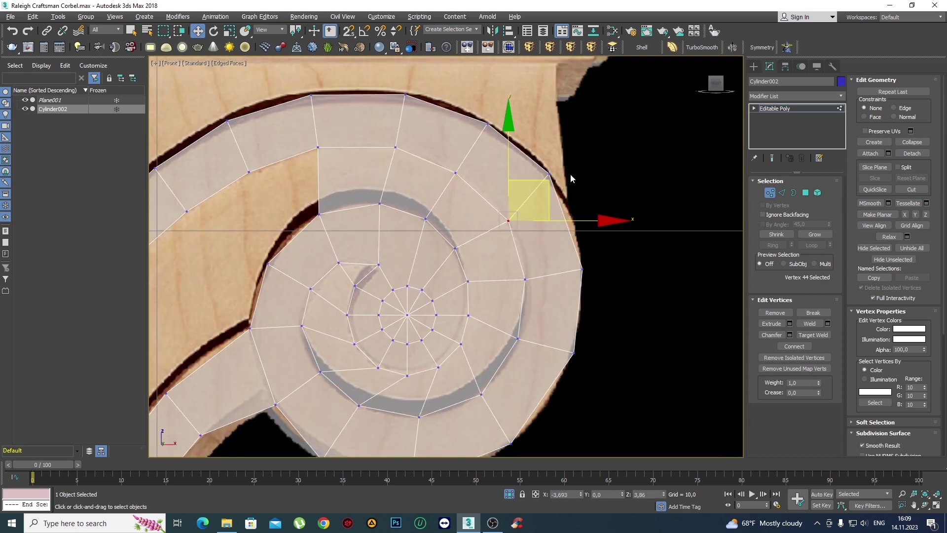
pyautogui.click(549, 173)
pyautogui.moveTo(587, 136); pyautogui.dragTo(597, 147)
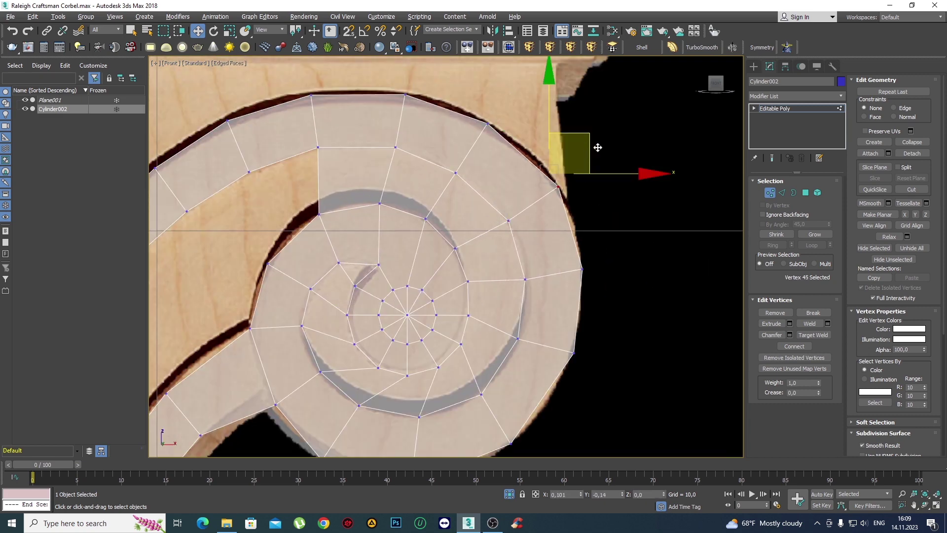
pyautogui.scroll(3, 514, 243)
pyautogui.click(464, 139)
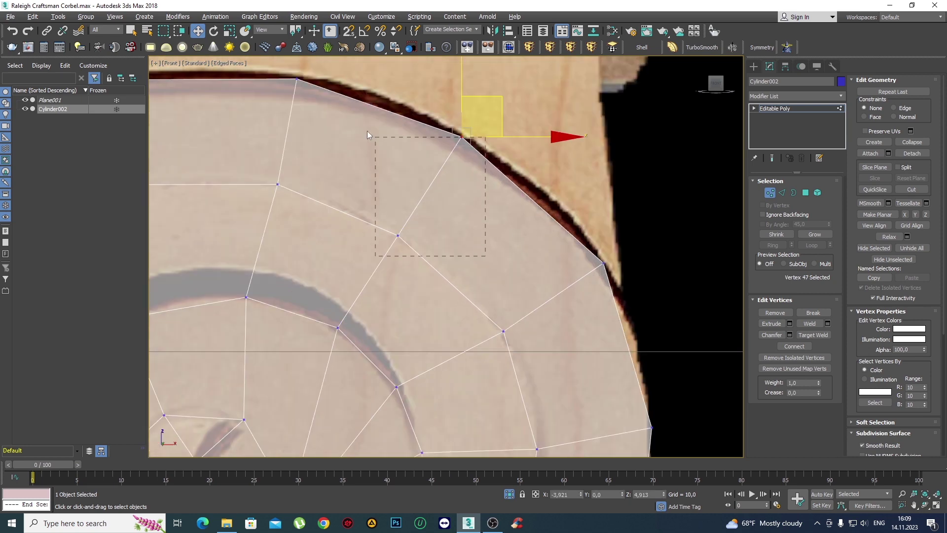
pyautogui.moveTo(367, 131); pyautogui.dragTo(367, 132)
pyautogui.click(506, 159)
pyautogui.scroll(-2, 507, 159)
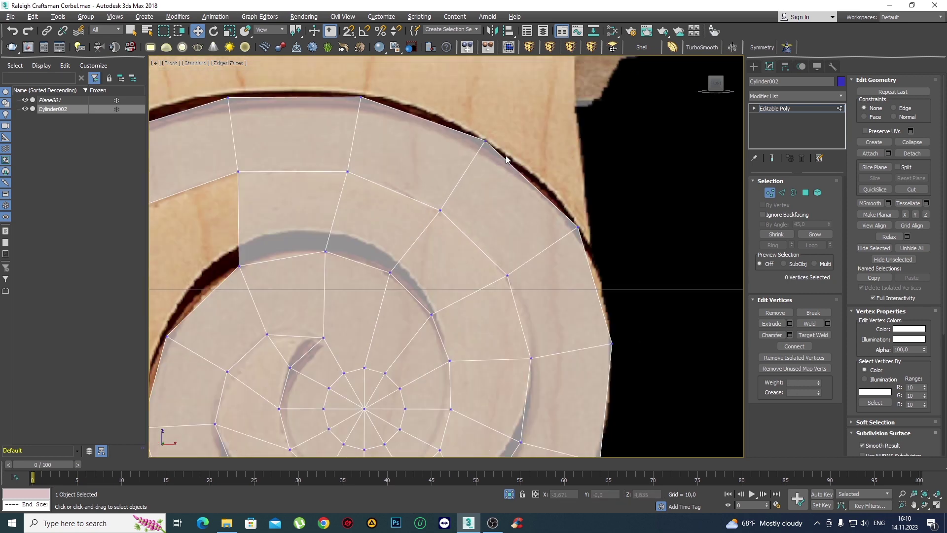
pyautogui.scroll(-5, 506, 159)
pyautogui.moveTo(490, 231); pyautogui.dragTo(491, 203, button='middle')
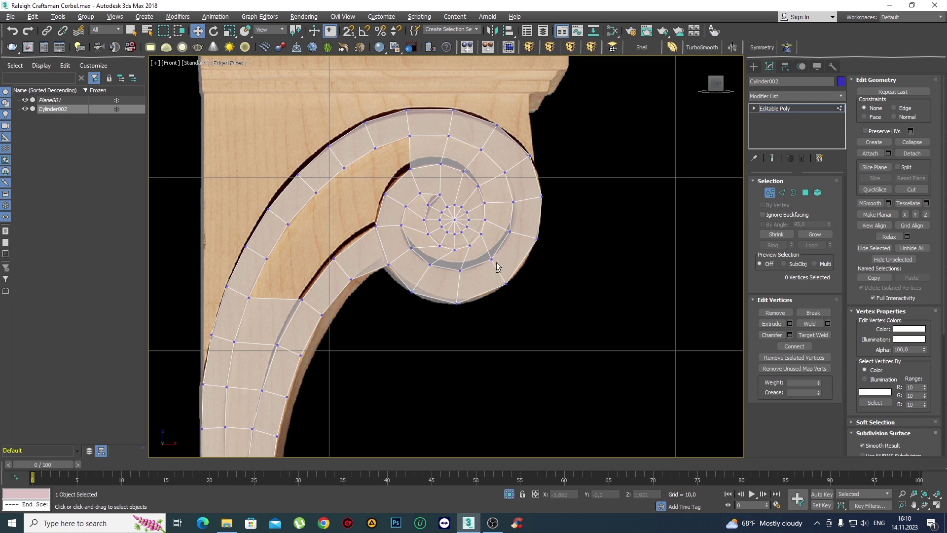
# Turn off See-Through and fit the hub's upper-left joint vertex to the outline.
pyautogui.hotkey('alt', 'x')
pyautogui.scroll(2, 437, 291)
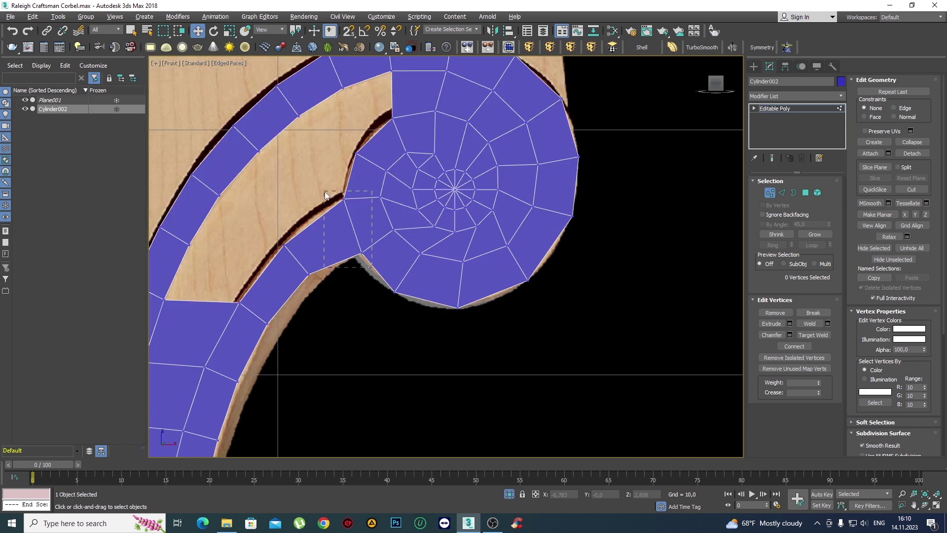
pyautogui.moveTo(365, 269); pyautogui.dragTo(326, 195)
pyautogui.click(341, 199)
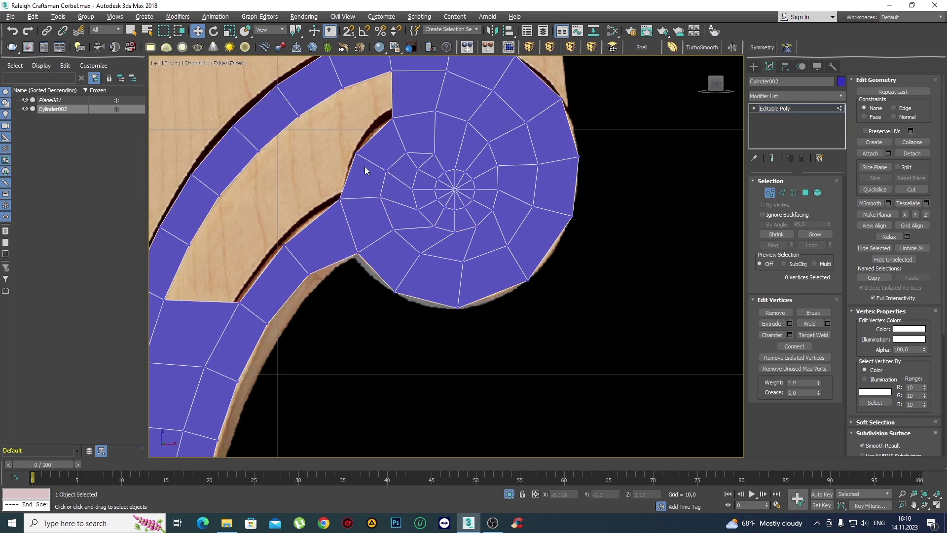
pyautogui.scroll(2, 366, 166)
pyautogui.scroll(2, 366, 170)
pyautogui.scroll(1, 372, 228)
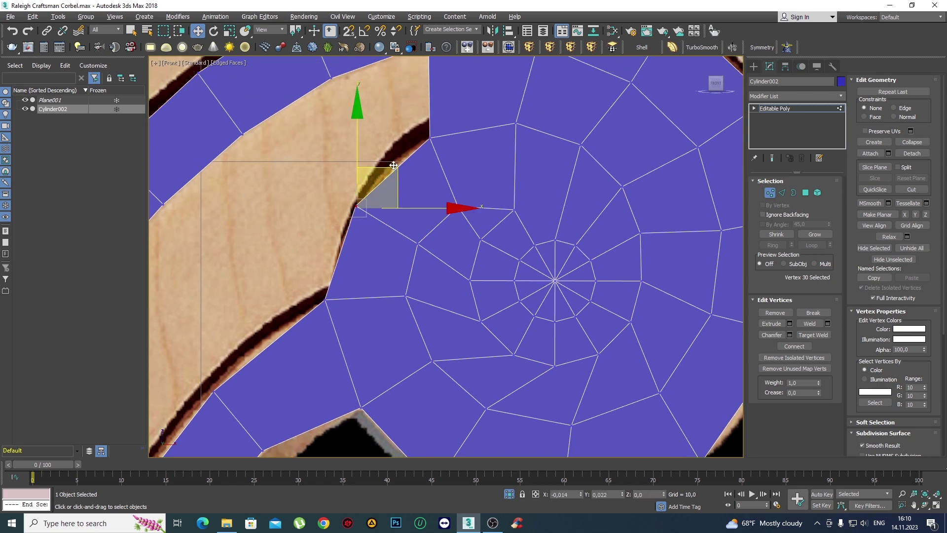
pyautogui.scroll(-4, 419, 153)
pyautogui.click(497, 280)
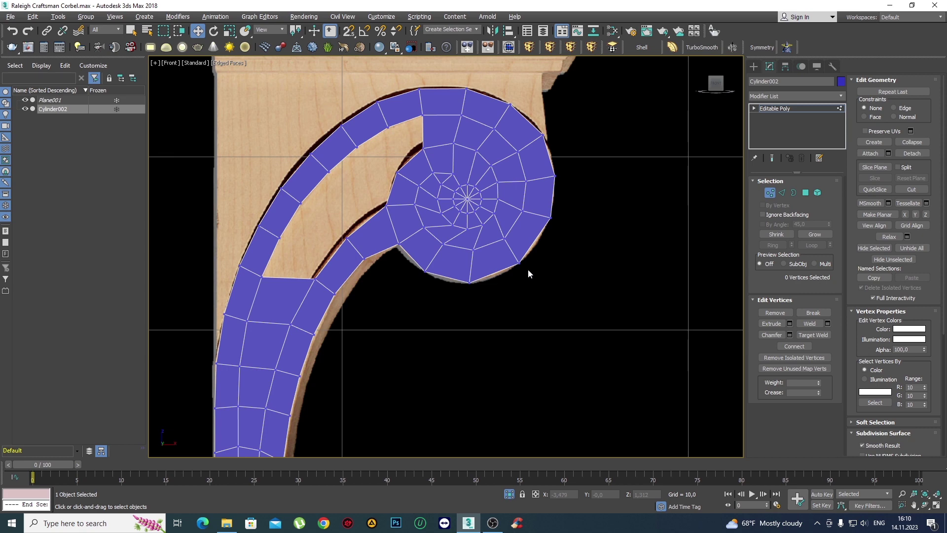
# Bridge the first pair of border edges across the gap between band and spiral in Edge mode.
pyautogui.moveTo(409, 238)
pyautogui.mouseDown(button='middle')
pyautogui.moveTo(437, 238)
pyautogui.moveTo(441, 195)
pyautogui.moveTo(428, 190)
pyautogui.moveTo(472, 143)
pyautogui.mouseUp(button='middle')
pyautogui.scroll(-2, 425, 205)
pyautogui.scroll(2, 427, 190)
pyautogui.scroll(2, 472, 143)
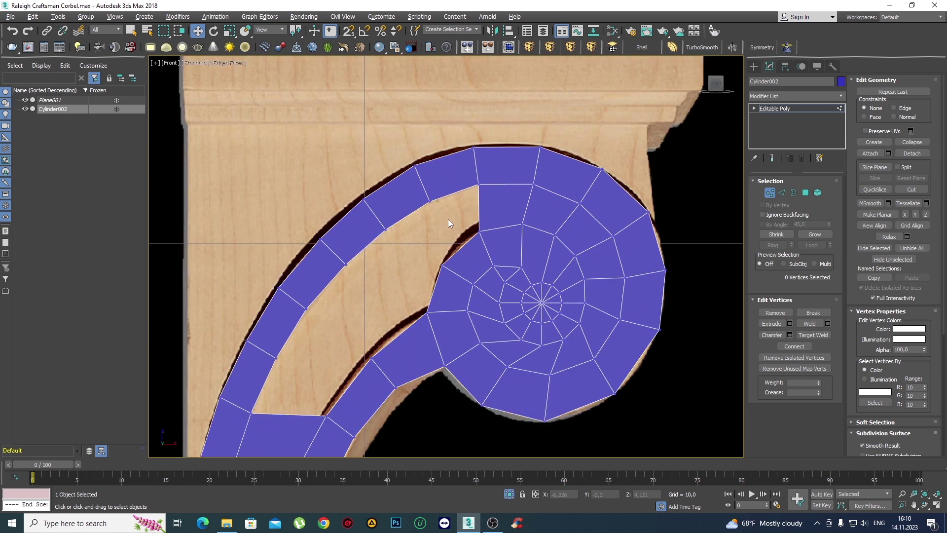
pyautogui.press('2')
pyautogui.click(453, 212)
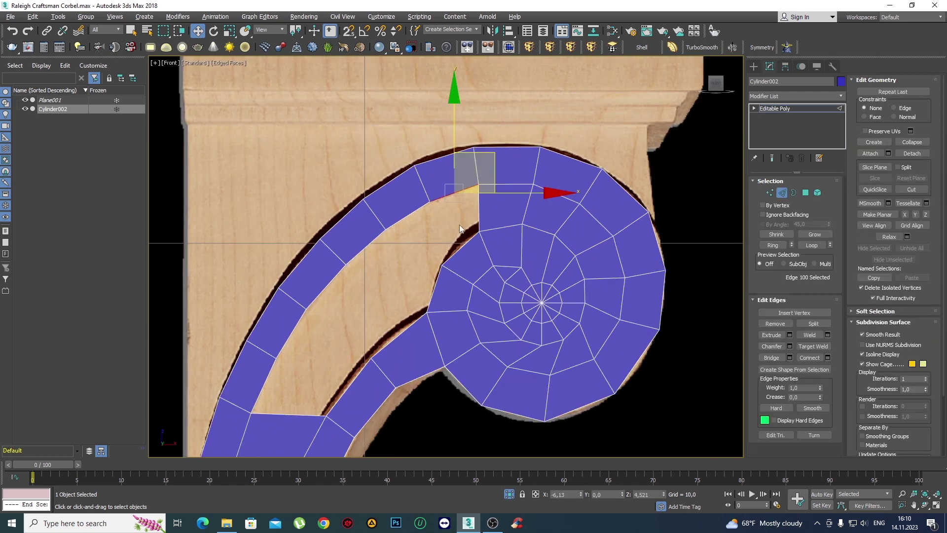
pyautogui.click(771, 357)
# Bridge a second pair of facing border edges across the gap.
pyautogui.scroll(-1, 454, 275)
pyautogui.scroll(-1, 487, 354)
pyautogui.click(483, 353)
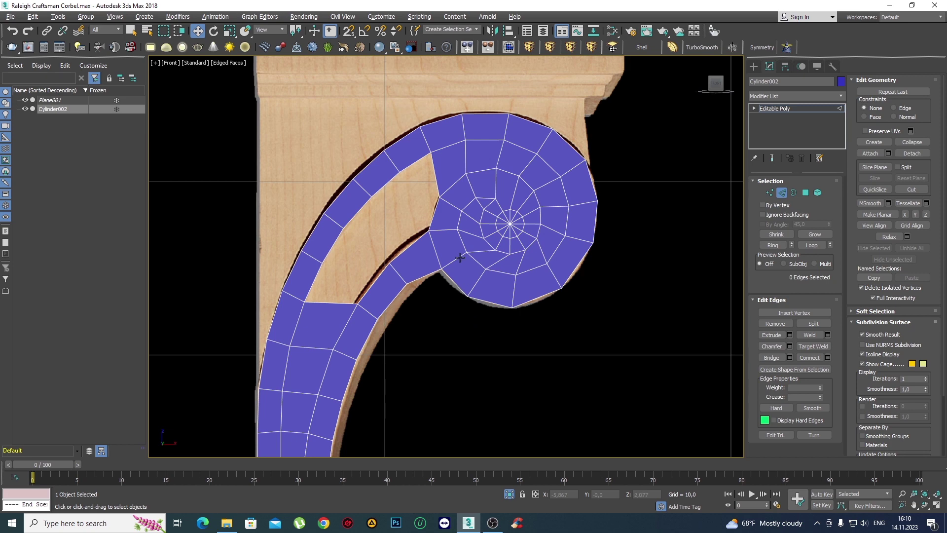
pyautogui.scroll(1, 455, 248)
pyautogui.click(400, 146)
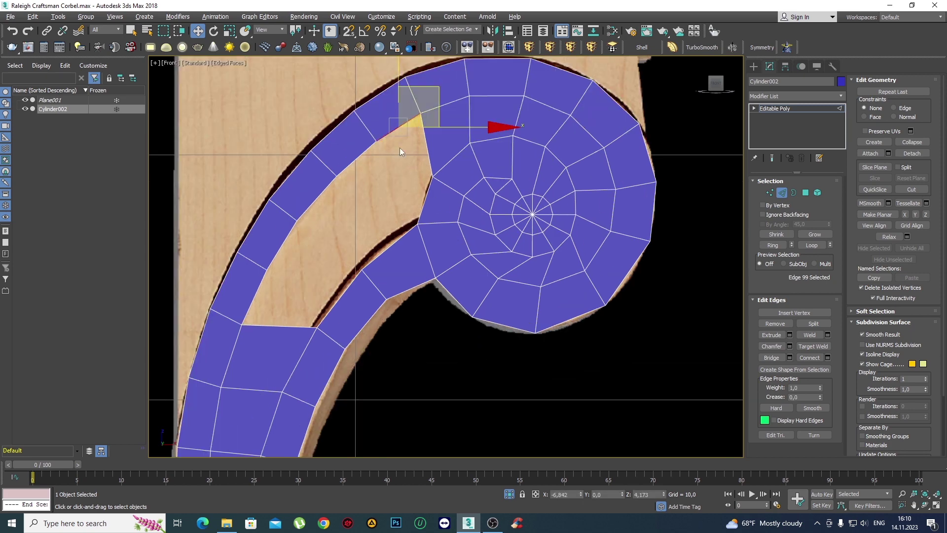
pyautogui.keyDown('ctrl'); pyautogui.click(426, 208); pyautogui.keyUp('ctrl')
pyautogui.click(763, 356)
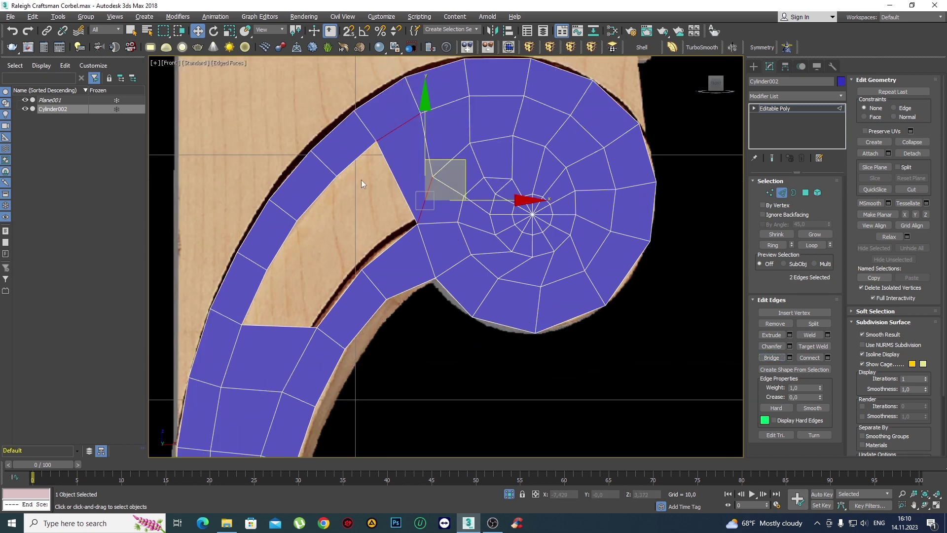
# Bridge the remaining edge pairs, filling the gap except a small triangle.
pyautogui.click(348, 167)
pyautogui.keyDown('ctrl'); pyautogui.click(390, 247); pyautogui.keyUp('ctrl')
pyautogui.click(766, 357)
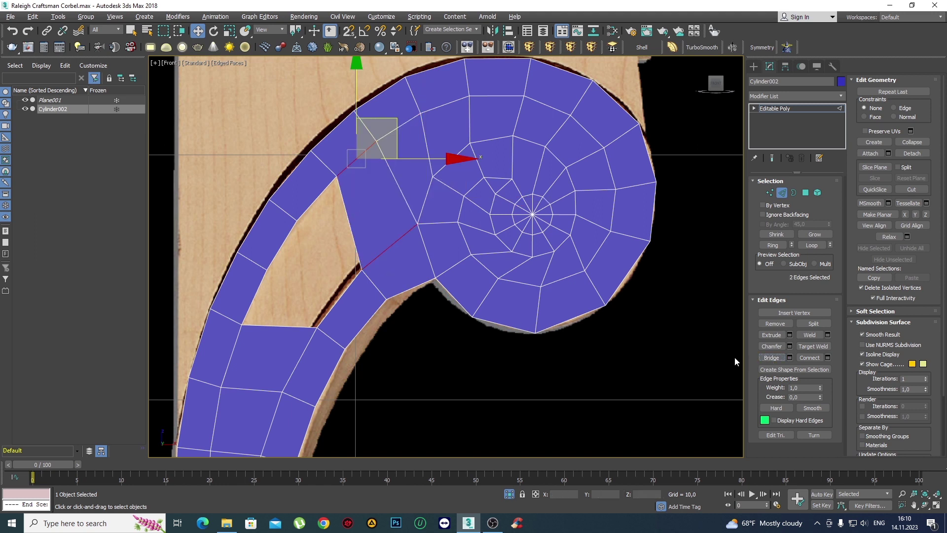
pyautogui.click(320, 206)
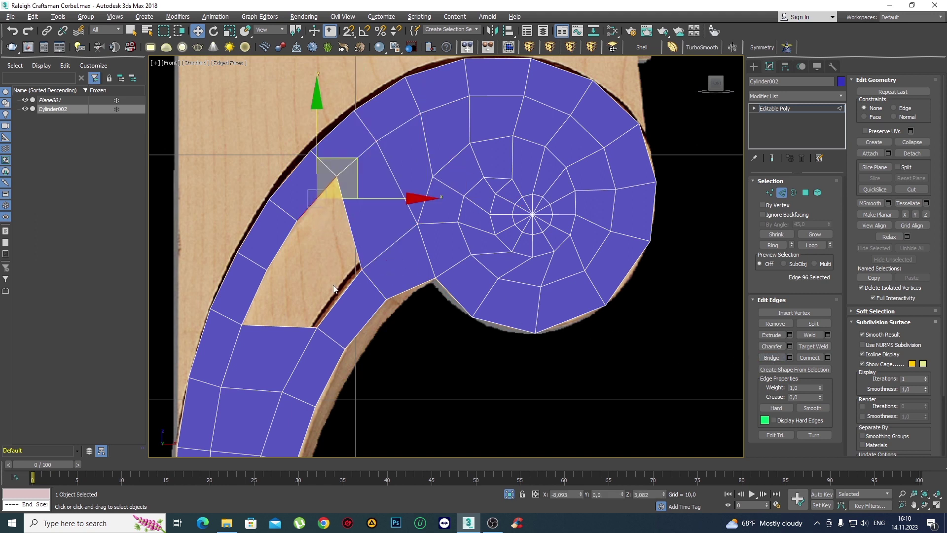
pyautogui.click(777, 360)
pyautogui.moveTo(277, 293); pyautogui.dragTo(360, 289, button='middle')
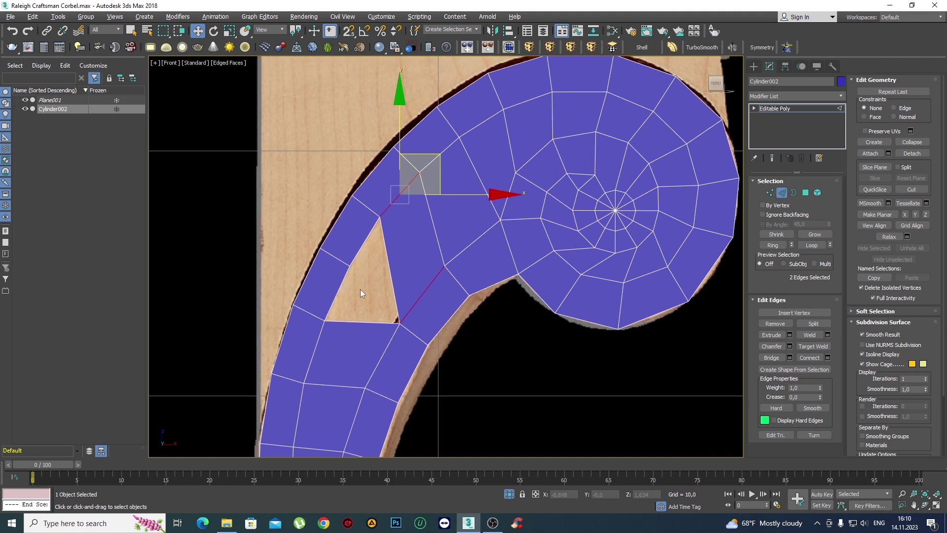
# Delete the thin sliver polygon beside the triangular hole.
pyautogui.press('4')
pyautogui.click(351, 247)
pyautogui.keyDown('ctrl'); pyautogui.click(335, 276); pyautogui.keyUp('ctrl')
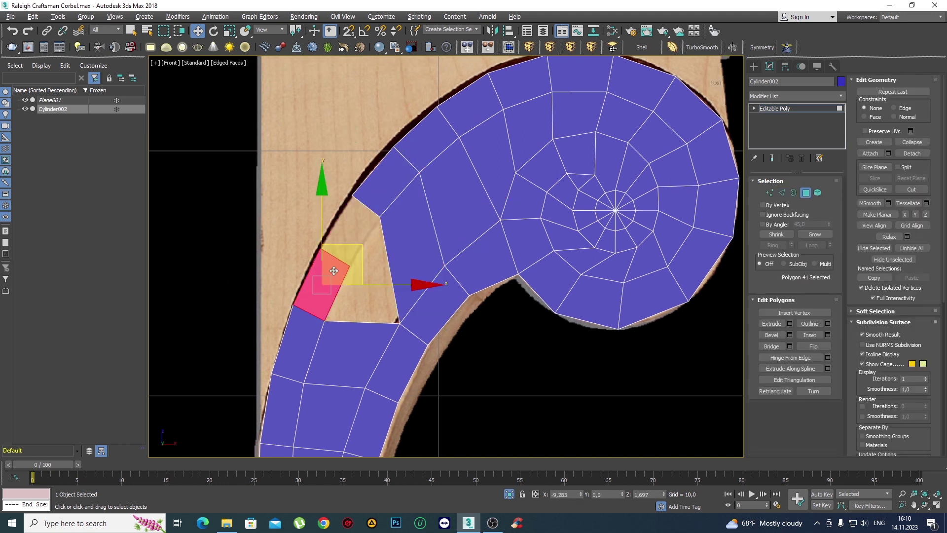
pyautogui.press('Delete')
pyautogui.moveTo(336, 270); pyautogui.dragTo(281, 247, button='middle')
# Collapse the two hole vertices into one and slide nearby vertices onto the outer arc.
pyautogui.press('1')
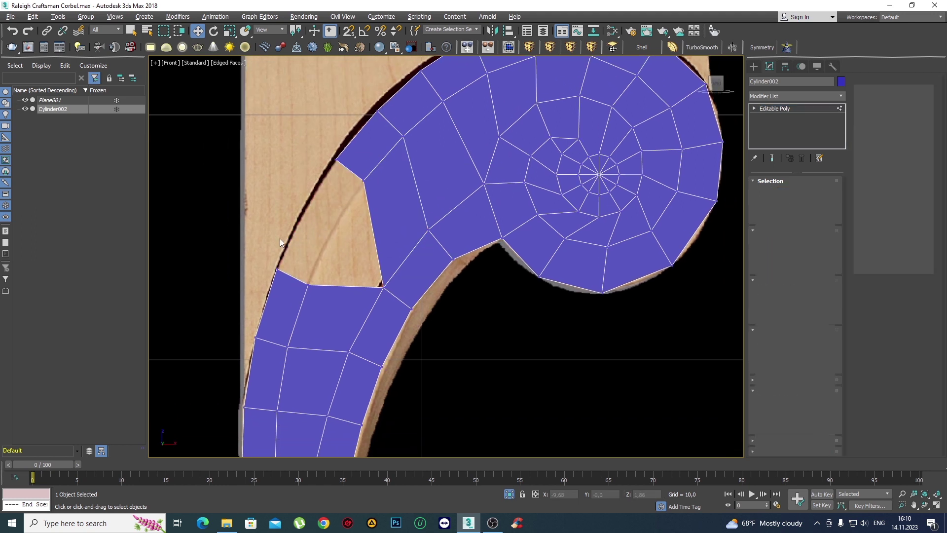
pyautogui.click(363, 180)
pyautogui.keyDown('ctrl'); pyautogui.click(308, 284); pyautogui.keyUp('ctrl')
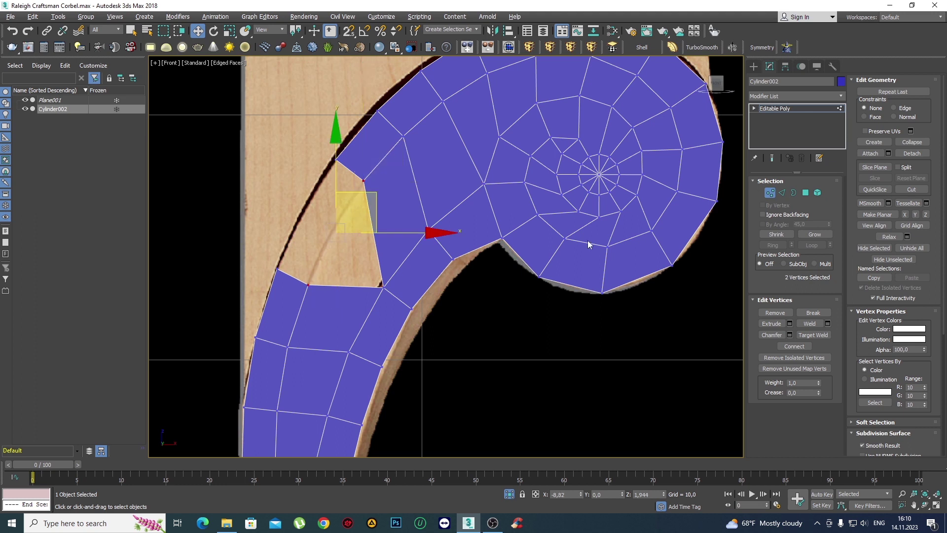
pyautogui.click(912, 141)
pyautogui.click(335, 158)
pyautogui.moveTo(336, 158); pyautogui.dragTo(306, 212)
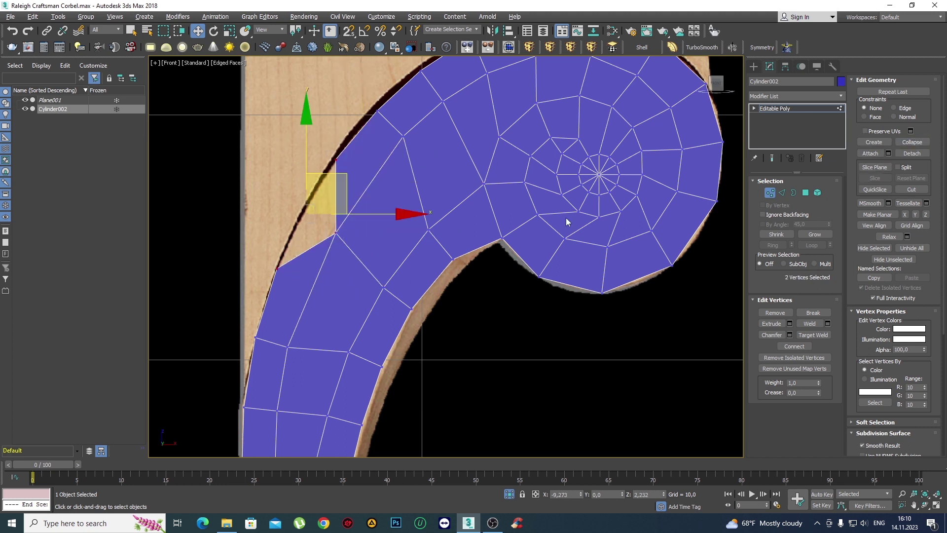
pyautogui.click(396, 267)
pyautogui.moveTo(397, 270); pyautogui.dragTo(299, 207)
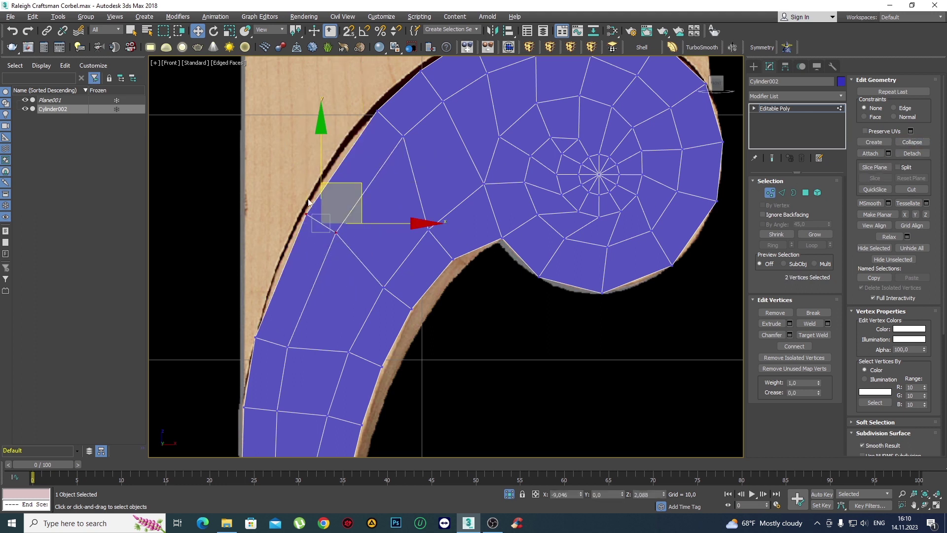
pyautogui.moveTo(357, 184); pyautogui.dragTo(341, 209)
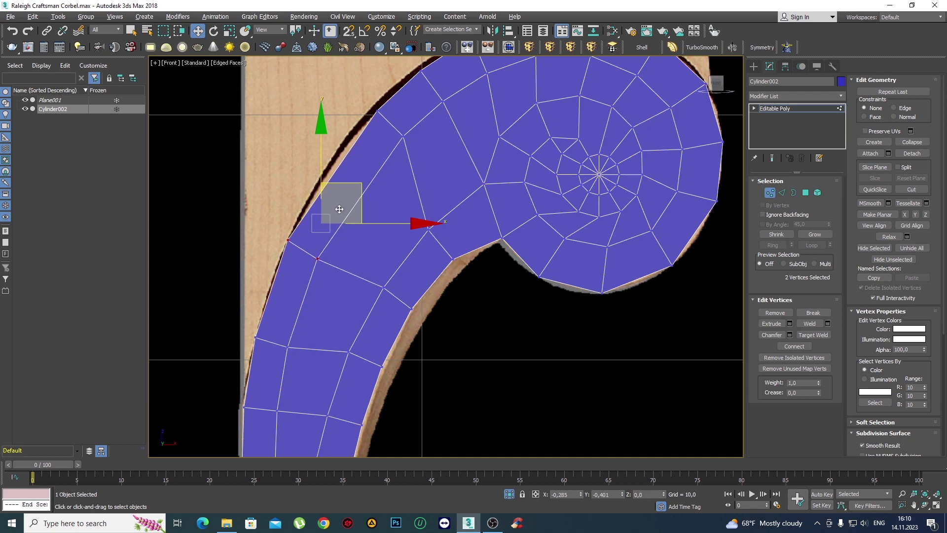
# Turn on See-Through (Alt+X) and undo the last four edits.
pyautogui.hotkey('alt', 'x')
pyautogui.scroll(3, 306, 261)
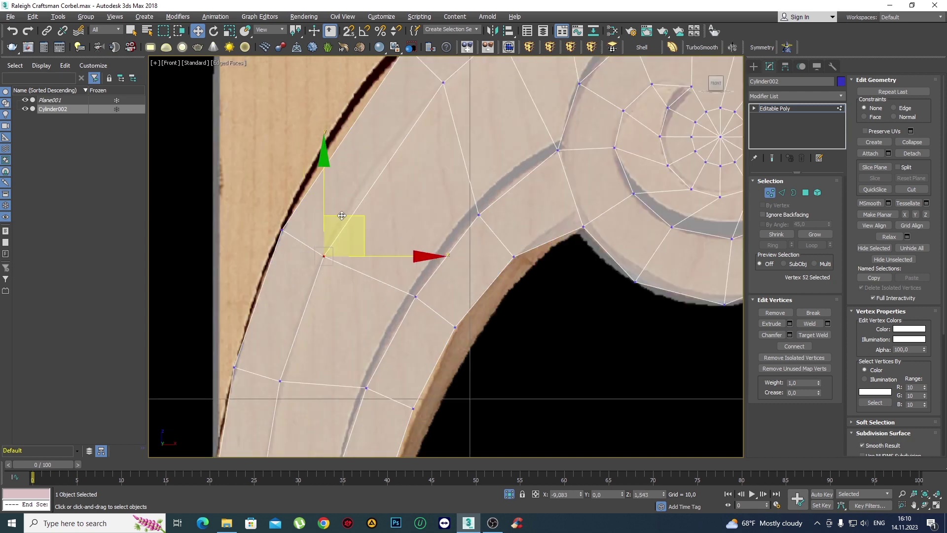
pyautogui.click(380, 156)
pyautogui.scroll(-4, 356, 220)
pyautogui.hotkey('ctrl', 'z')
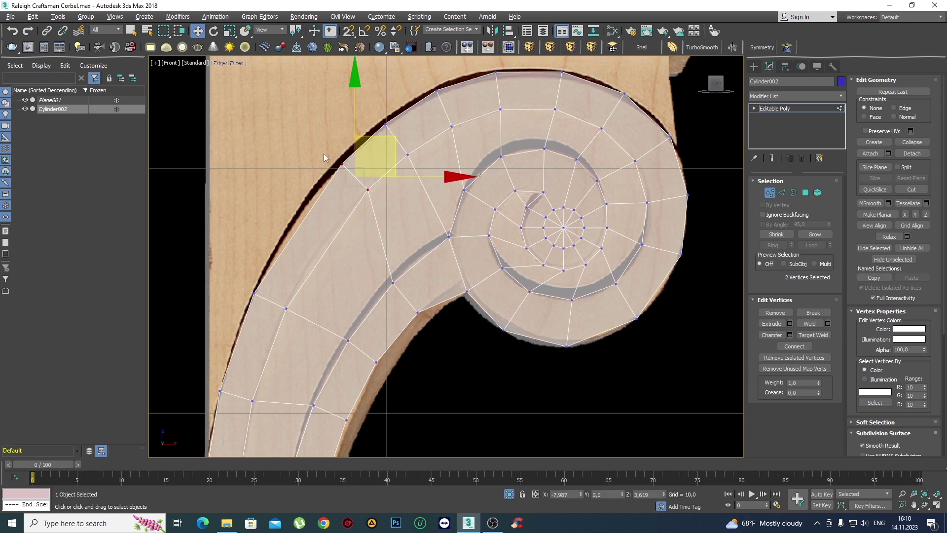
pyautogui.hotkey('ctrl', 'z')
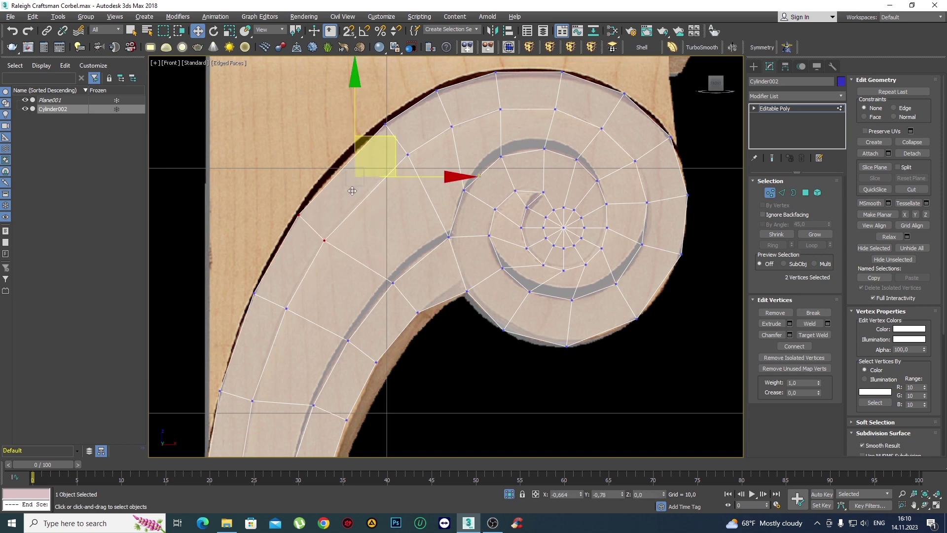
pyautogui.hotkey('ctrl', 'z')
pyautogui.hotkey('ctrl', 'z')
pyautogui.hotkey('ctrl', 'z')
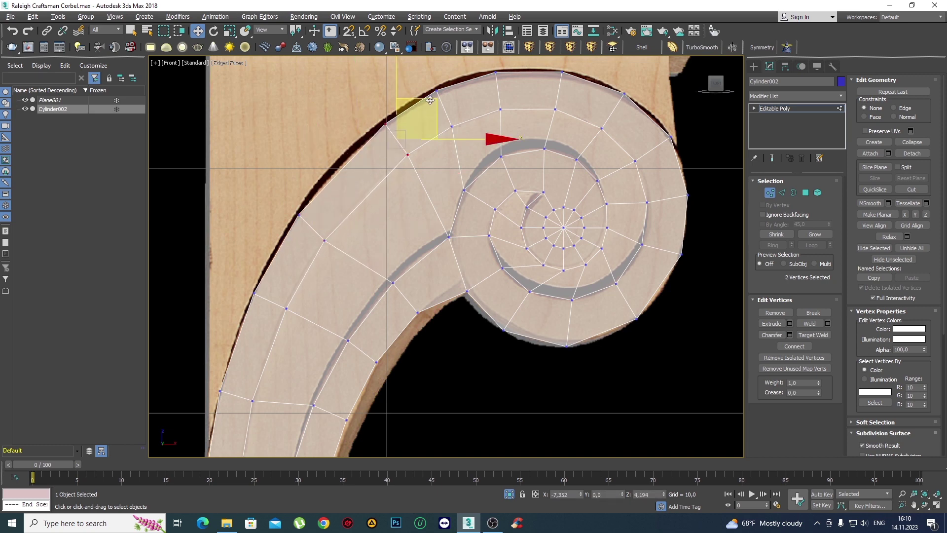
pyautogui.hotkey('ctrl', 'z')
pyautogui.hotkey('ctrl', 'z')
# Select vertices at the scroll's outer edge against the reference.
pyautogui.scroll(2, 374, 162)
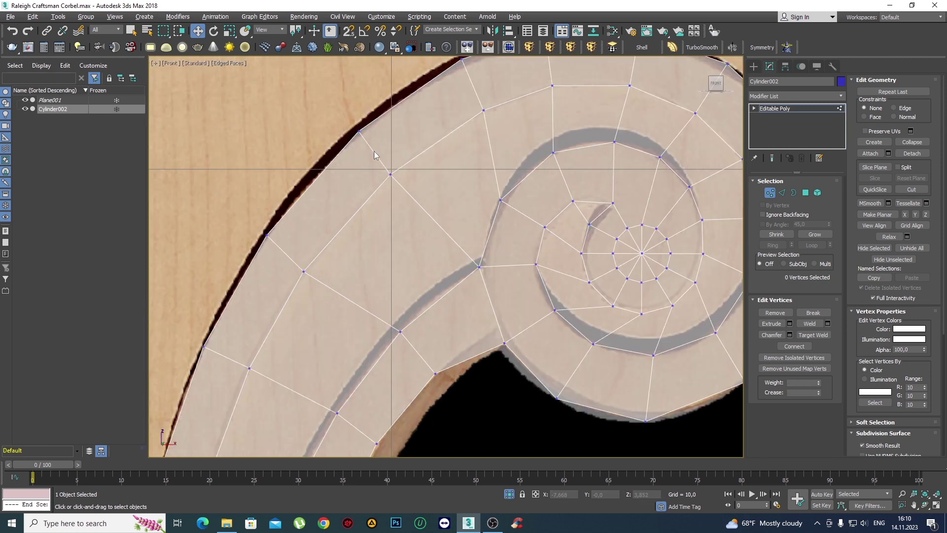
pyautogui.moveTo(351, 210); pyautogui.dragTo(351, 206, button='middle')
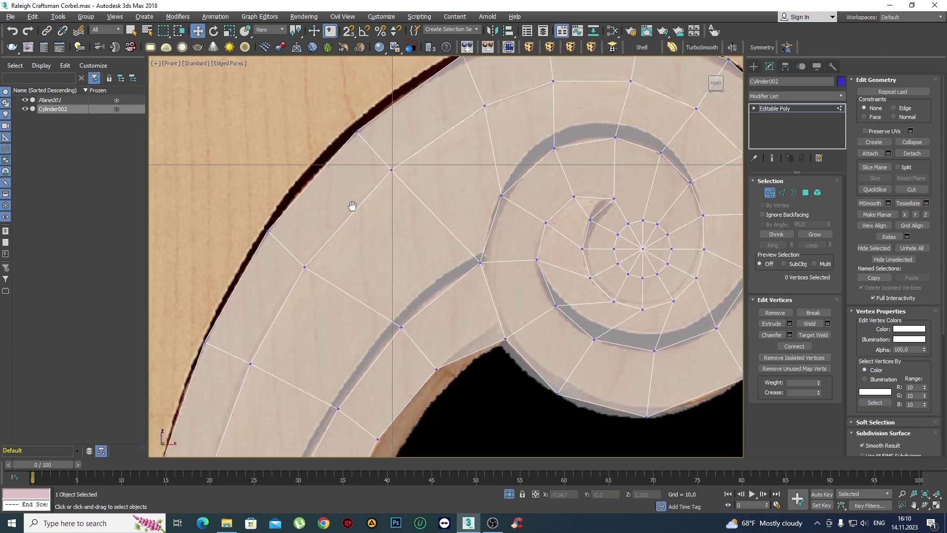
pyautogui.scroll(-3, 352, 205)
pyautogui.moveTo(340, 221); pyautogui.dragTo(286, 183)
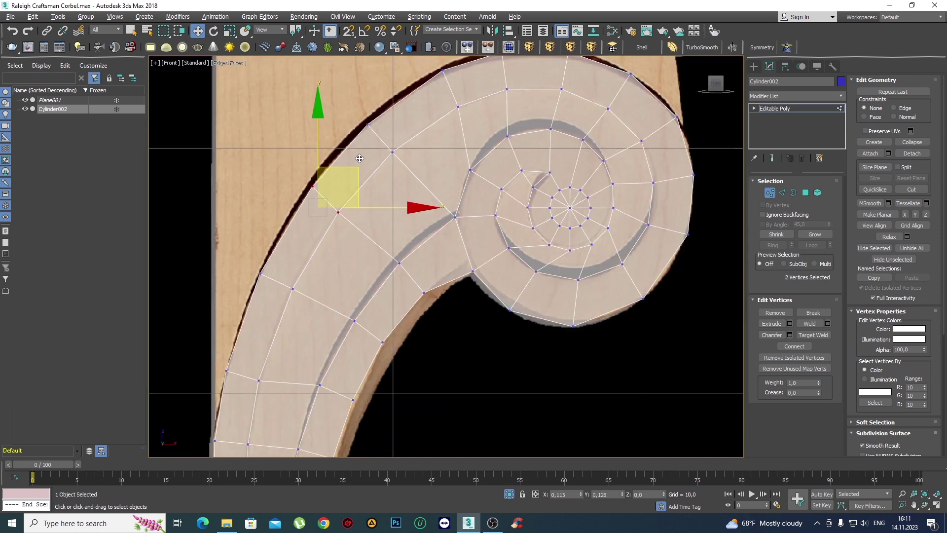
pyautogui.click(313, 186)
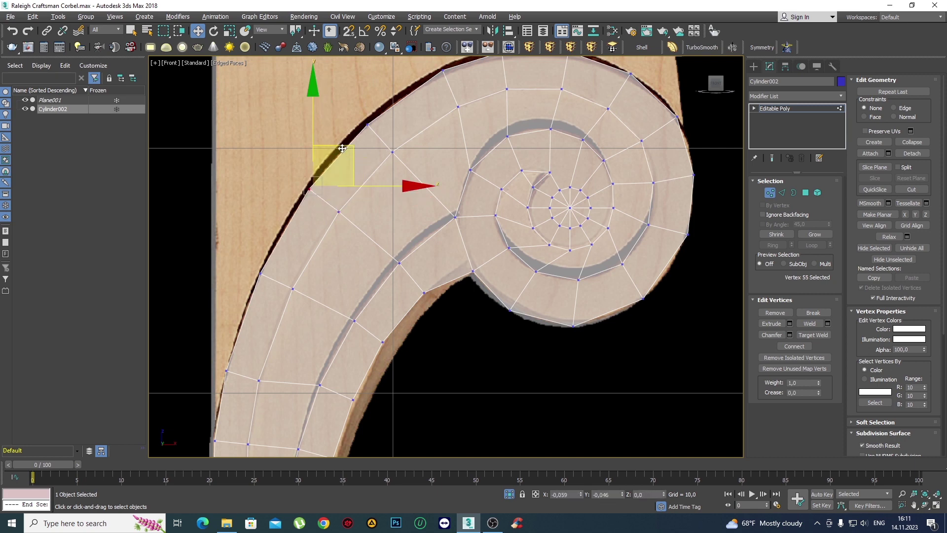
pyautogui.click(300, 236)
# Move a pair of lower-arm vertices onto the reference edge.
pyautogui.moveTo(310, 312); pyautogui.dragTo(419, 224, button='middle')
pyautogui.moveTo(419, 225)
pyautogui.mouseDown()
pyautogui.moveTo(363, 178)
pyautogui.moveTo(365, 258)
pyautogui.mouseUp()
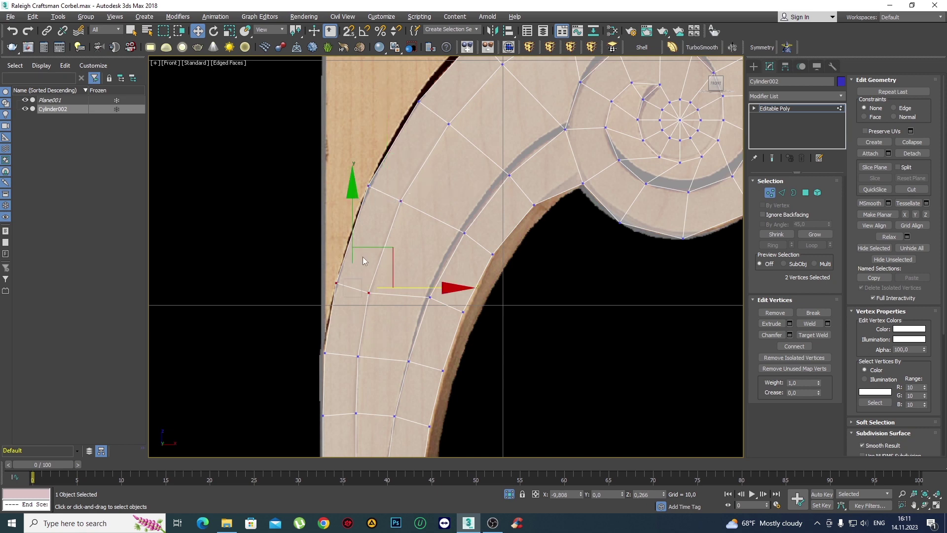
pyautogui.click(377, 235)
pyautogui.scroll(-5, 451, 238)
pyautogui.scroll(5, 452, 238)
pyautogui.scroll(2, 451, 238)
pyautogui.moveTo(452, 238); pyautogui.dragTo(395, 200)
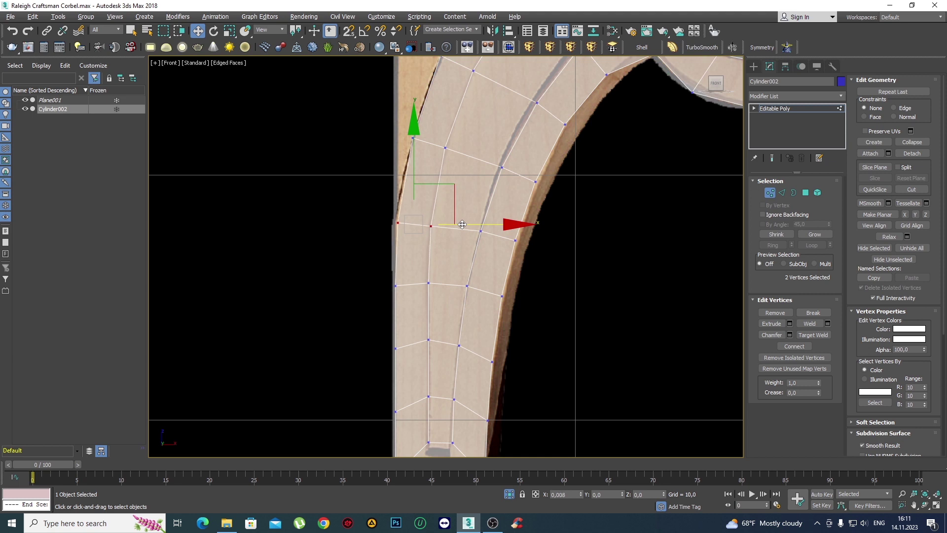
pyautogui.moveTo(463, 225); pyautogui.dragTo(459, 224)
pyautogui.moveTo(410, 160); pyautogui.dragTo(411, 156)
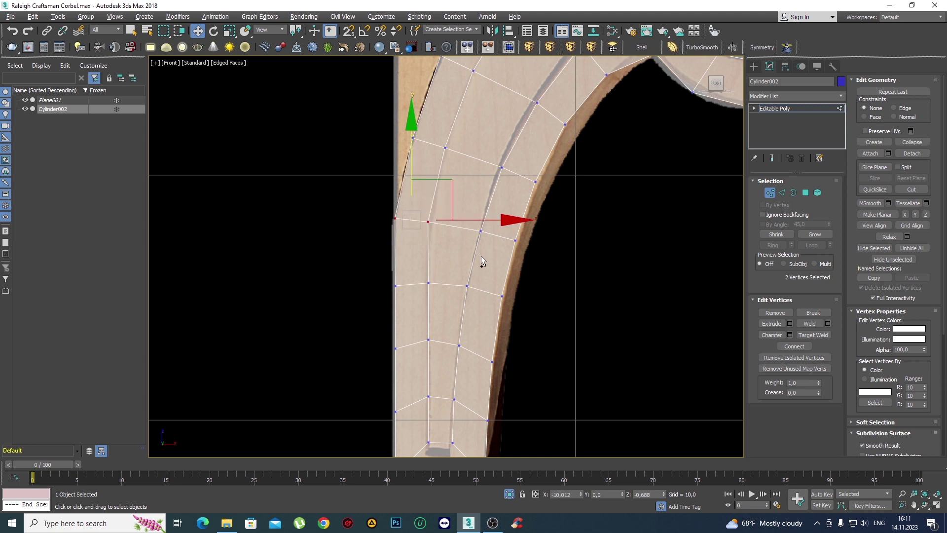
# Nudge a pair of outer-edge vertices onto the reference outline.
pyautogui.click(457, 254)
pyautogui.moveTo(434, 282); pyautogui.dragTo(380, 202, button='middle')
pyautogui.scroll(-3, 379, 206)
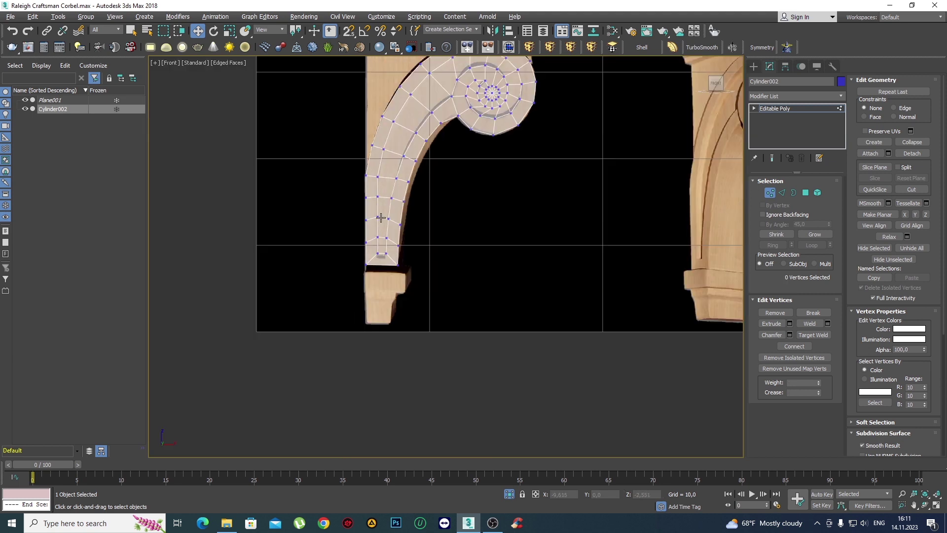
pyautogui.scroll(-2, 390, 180)
pyautogui.scroll(3, 289, 177)
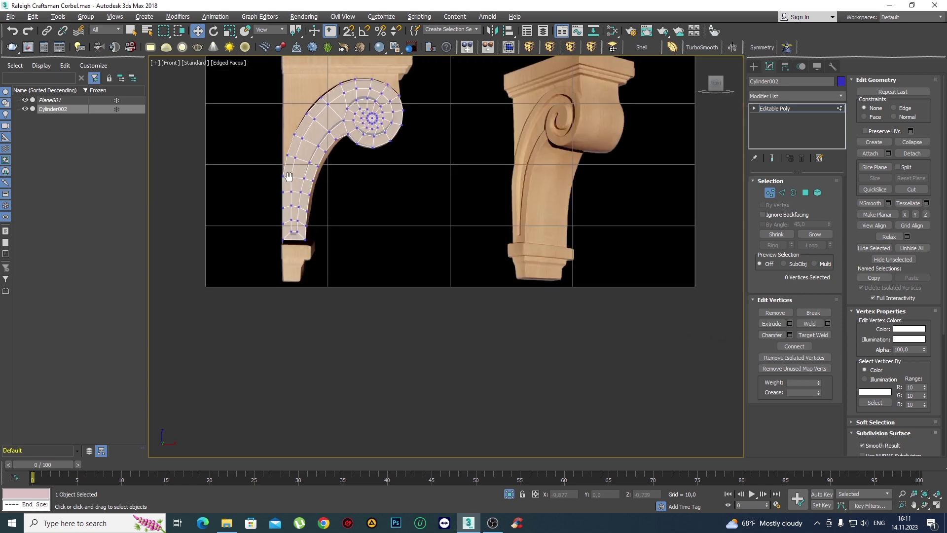
pyautogui.scroll(3, 353, 227)
pyautogui.moveTo(345, 224); pyautogui.dragTo(301, 207)
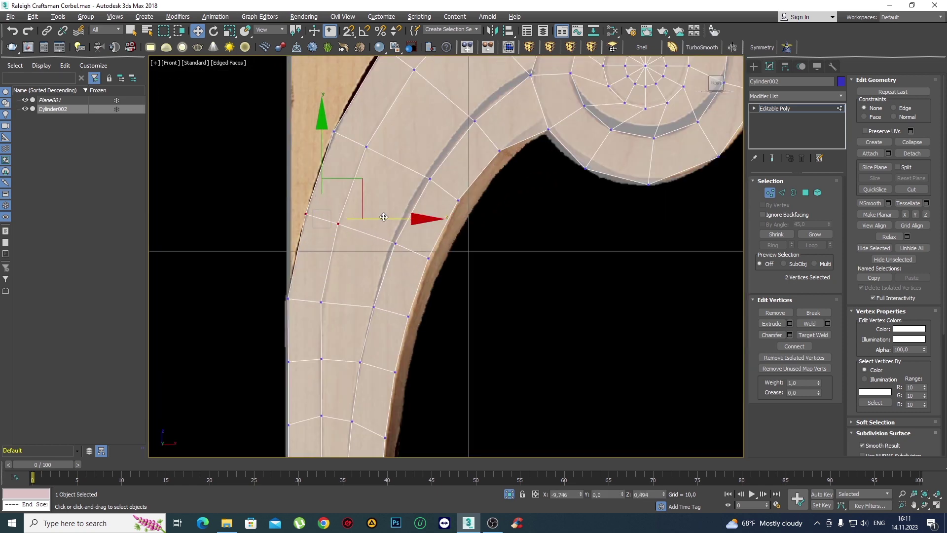
pyautogui.click(379, 150)
pyautogui.scroll(-2, 372, 225)
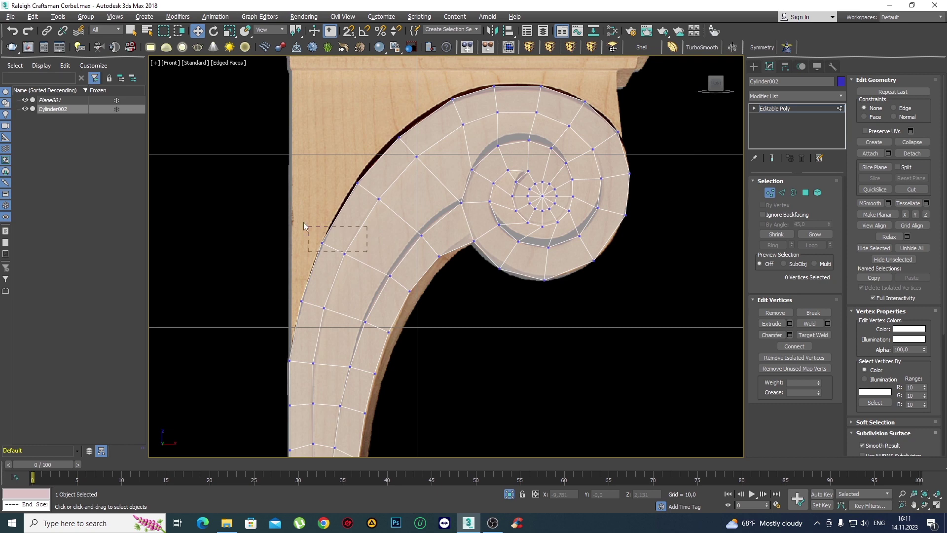
pyautogui.moveTo(367, 251); pyautogui.dragTo(306, 225)
pyautogui.scroll(3, 341, 254)
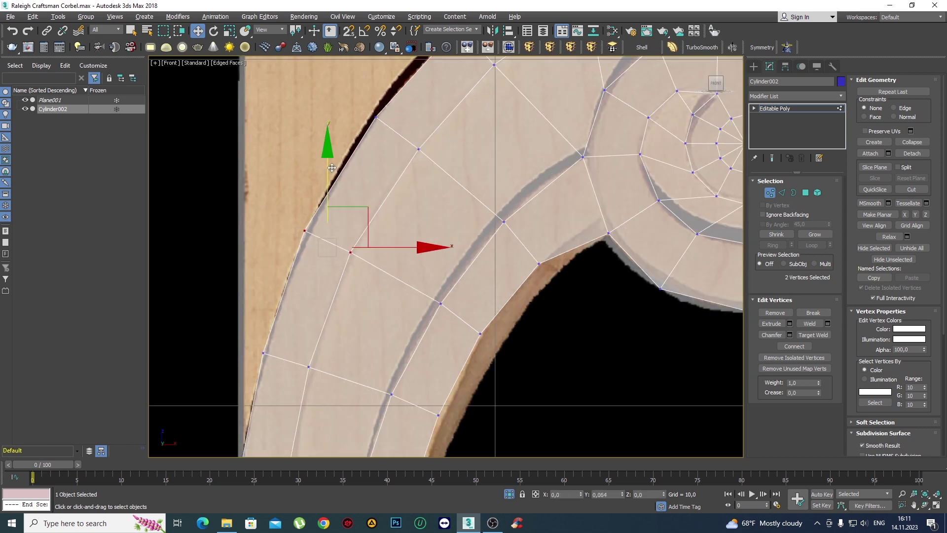
pyautogui.moveTo(395, 247); pyautogui.dragTo(424, 195)
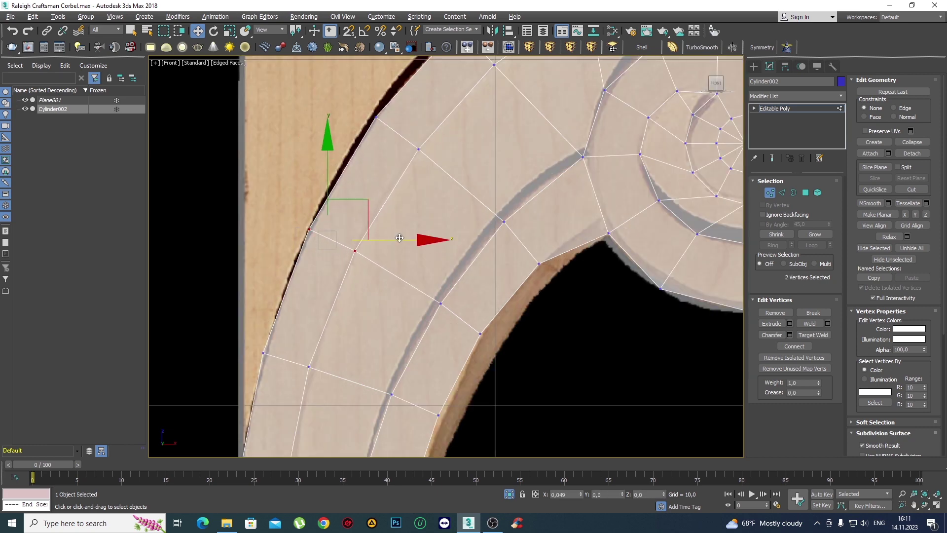
pyautogui.click(424, 196)
# Move vertex pairs along the scroll's upper edge onto the reference's top curve.
pyautogui.scroll(-2, 410, 195)
pyautogui.scroll(-1, 391, 194)
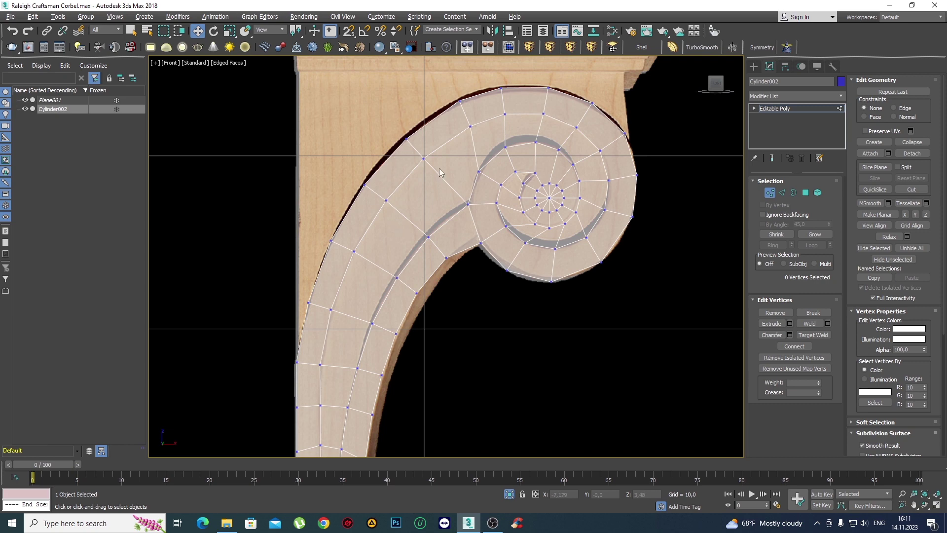
pyautogui.scroll(2, 439, 172)
pyautogui.moveTo(433, 169); pyautogui.dragTo(348, 105)
pyautogui.scroll(2, 385, 188)
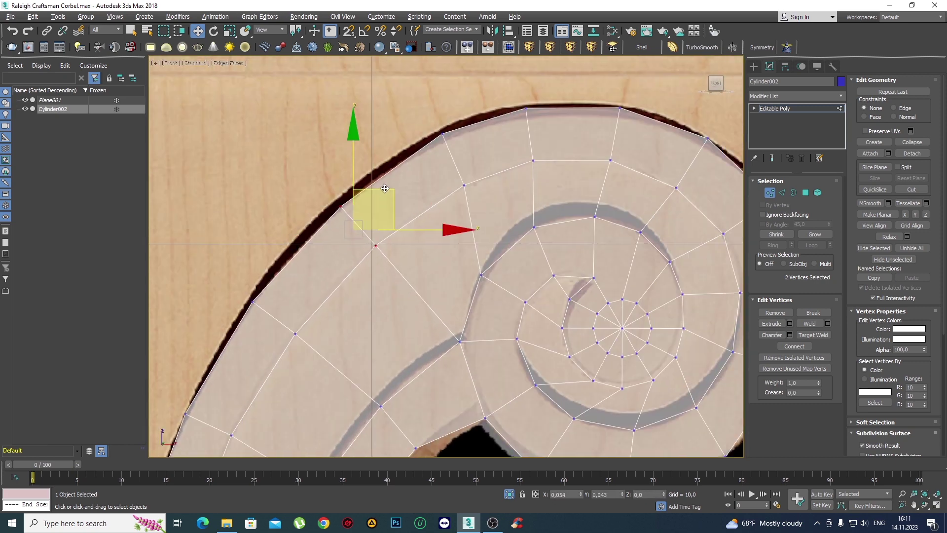
pyautogui.moveTo(384, 188); pyautogui.dragTo(388, 188)
pyautogui.moveTo(482, 208); pyautogui.dragTo(387, 121)
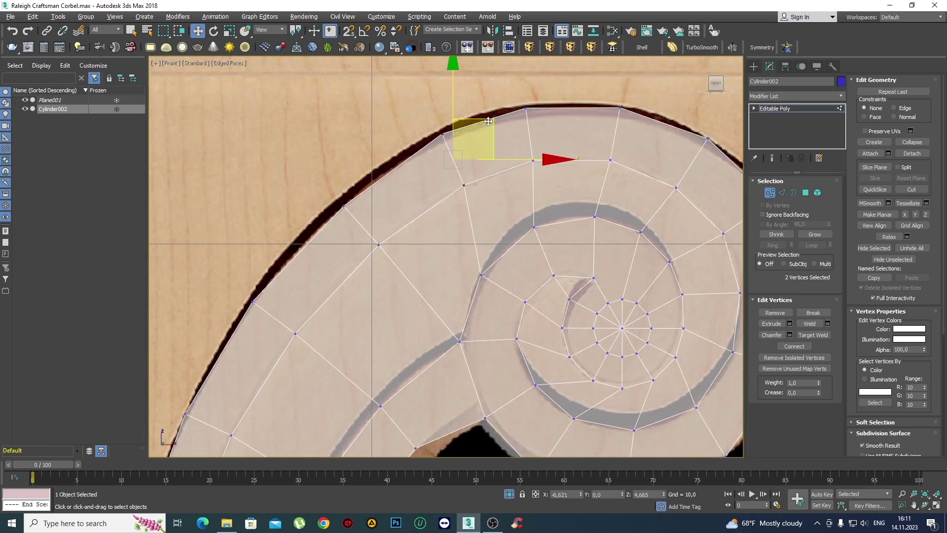
pyautogui.moveTo(488, 120); pyautogui.dragTo(400, 191)
pyautogui.scroll(-3, 442, 148)
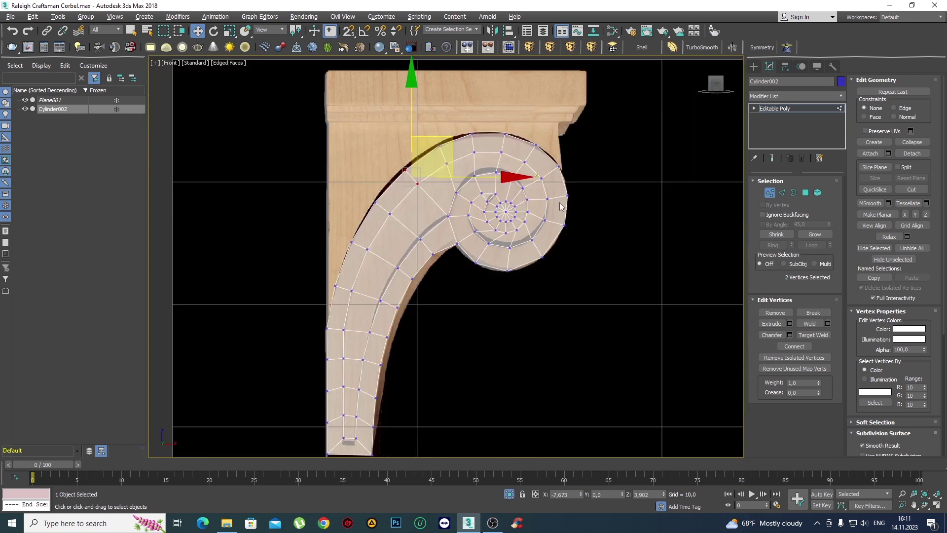
pyautogui.scroll(2, 582, 246)
pyautogui.click(550, 281)
pyautogui.scroll(-1, 537, 278)
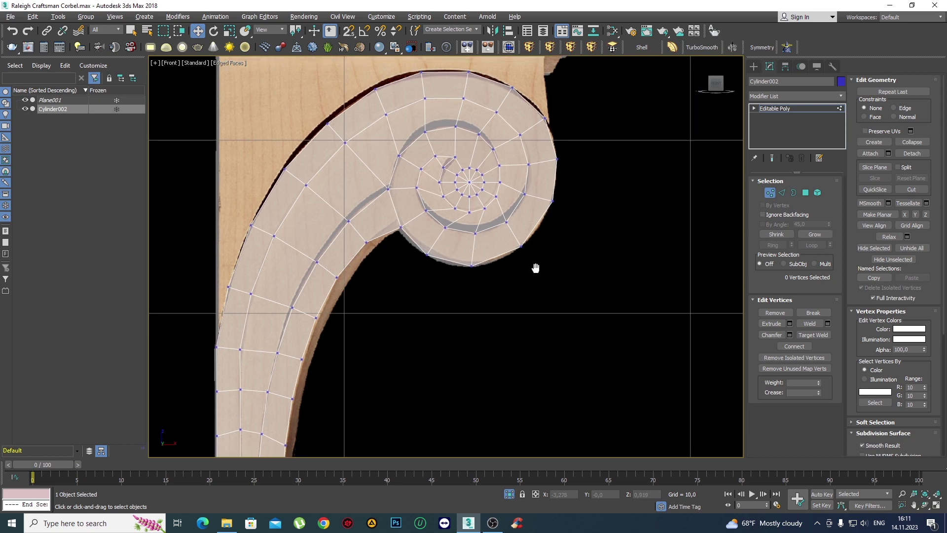
pyautogui.scroll(-3, 533, 268)
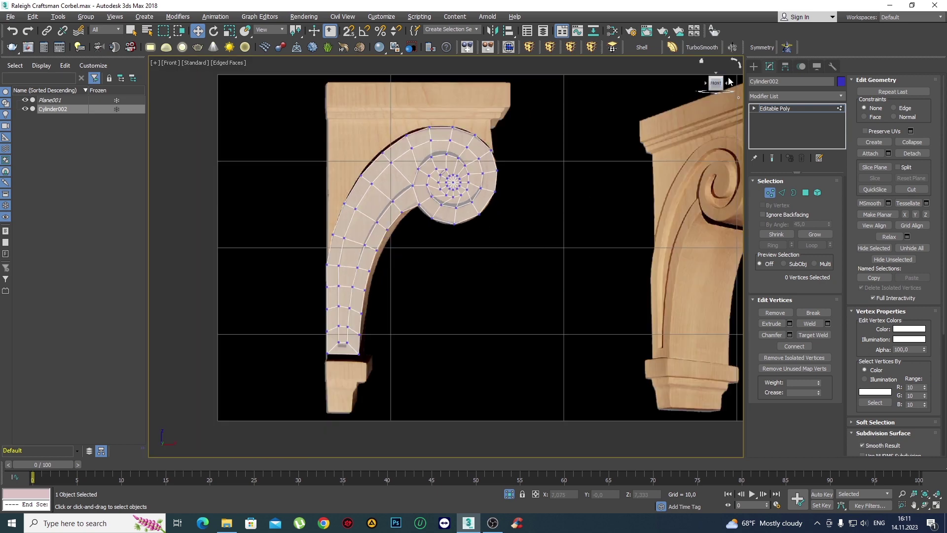
# Add a TurboSmooth modifier above the Editable Poly, then reselect Editable Poly in the stack.
pyautogui.click(753, 68)
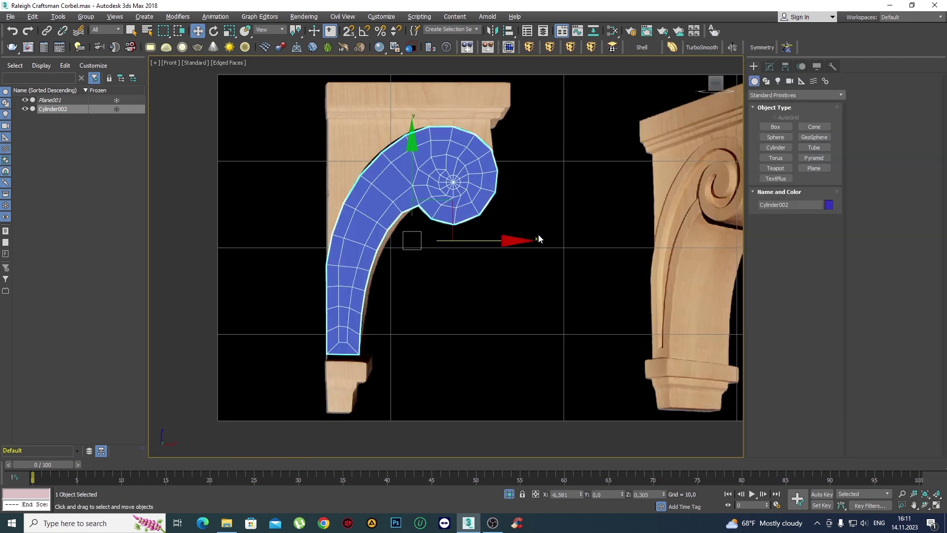
pyautogui.press('q')
pyautogui.click(709, 47)
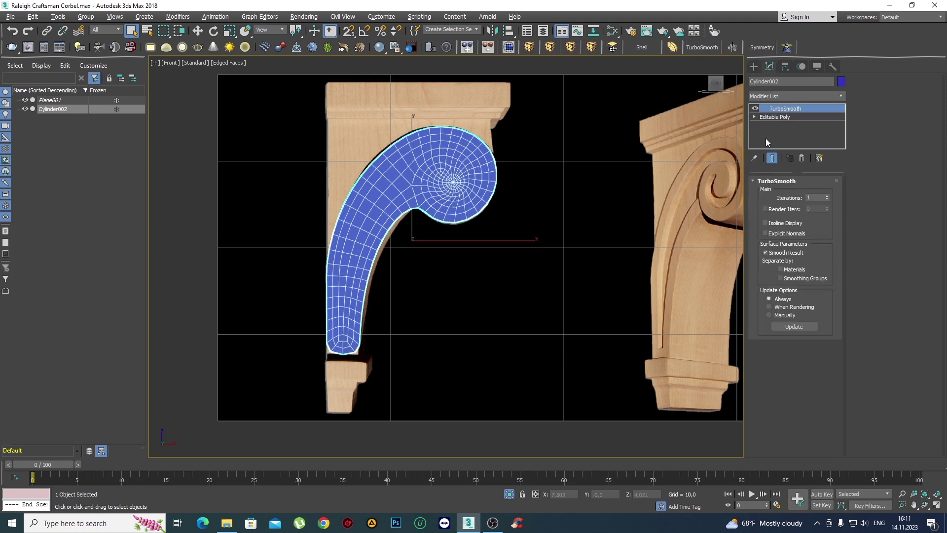
pyautogui.click(791, 118)
pyautogui.scroll(2, 355, 335)
pyautogui.scroll(3, 398, 310)
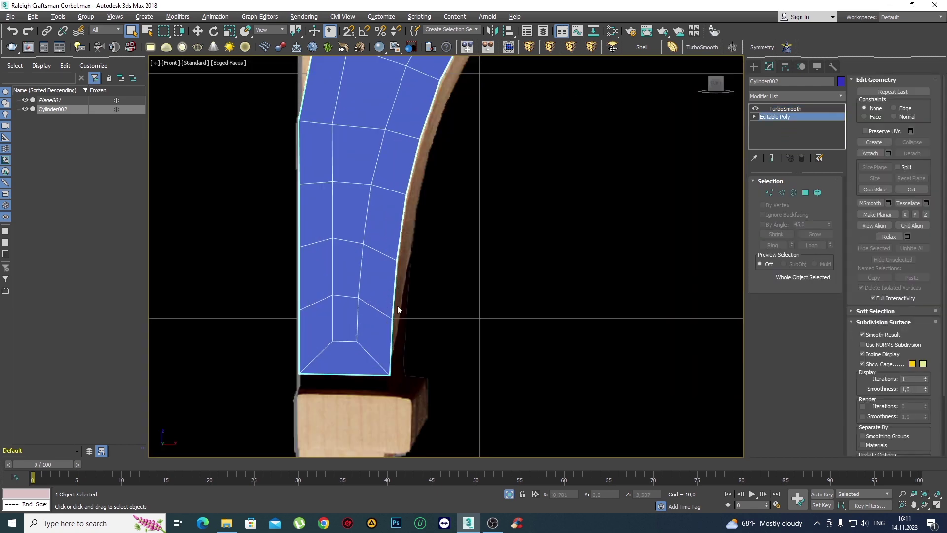
pyautogui.scroll(-1, 374, 279)
pyautogui.scroll(-3, 374, 279)
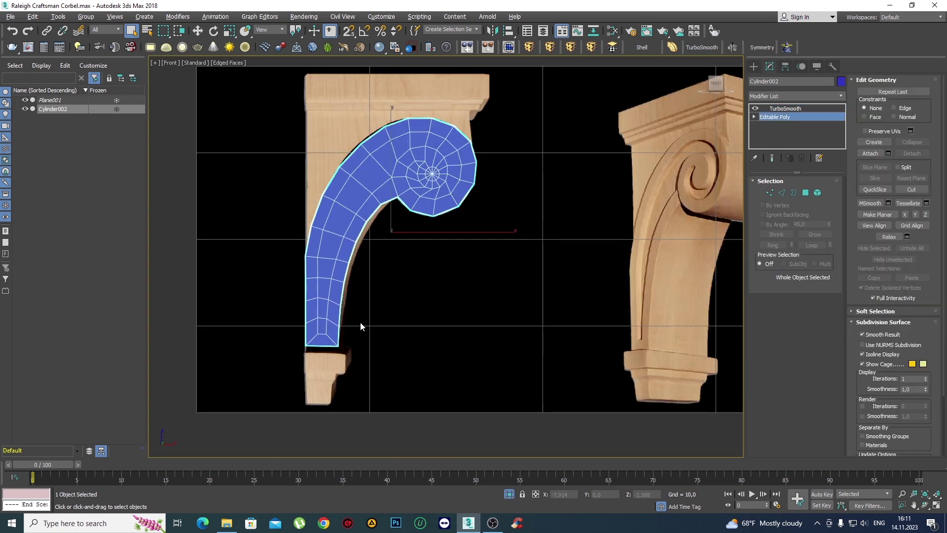
pyautogui.scroll(1, 423, 172)
# Select the outer spiral band as a polygon loop, removing stray extra polygons.
pyautogui.scroll(1, 422, 200)
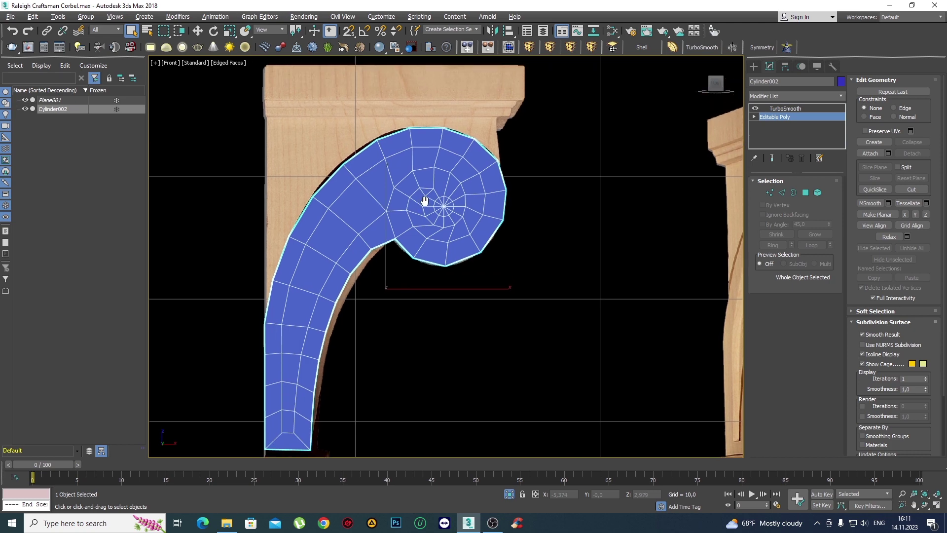
pyautogui.scroll(1, 423, 201)
pyautogui.scroll(-1, 424, 202)
pyautogui.press('4')
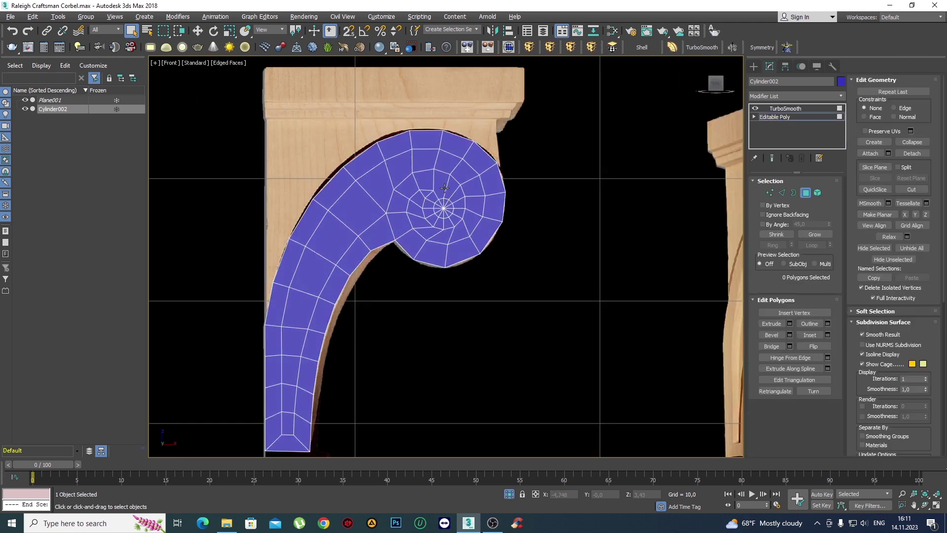
pyautogui.click(432, 177)
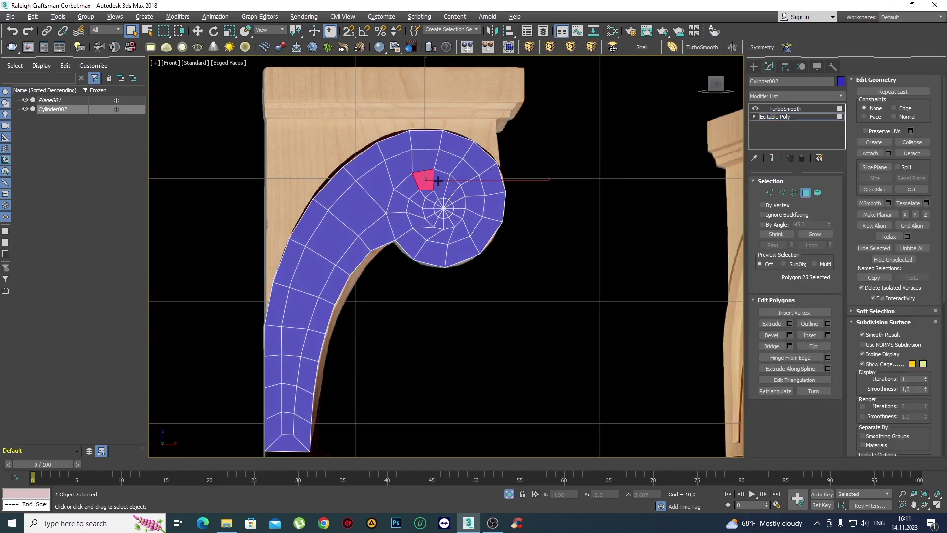
pyautogui.keyDown('shift'); pyautogui.click(439, 181); pyautogui.keyUp('shift')
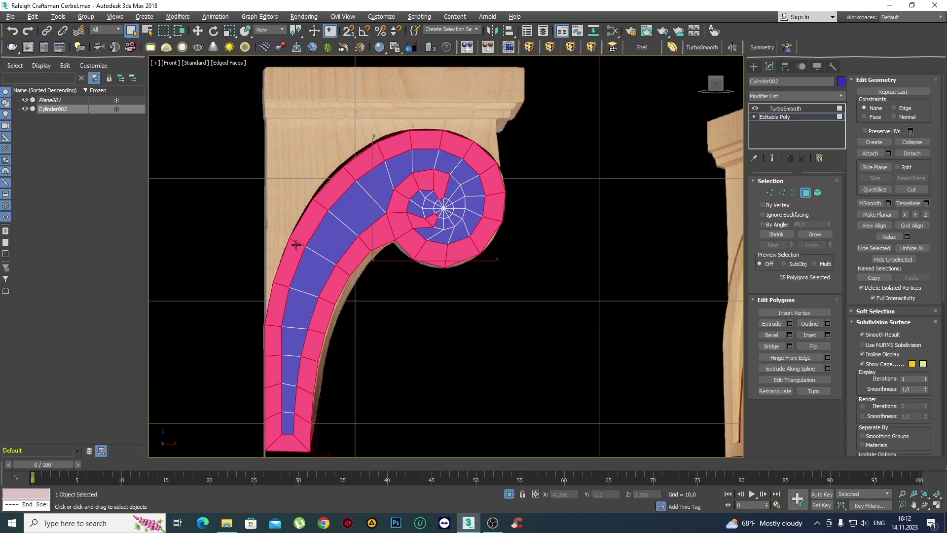
pyautogui.scroll(2, 442, 229)
pyautogui.keyDown('alt'); pyautogui.click(407, 213); pyautogui.keyUp('alt')
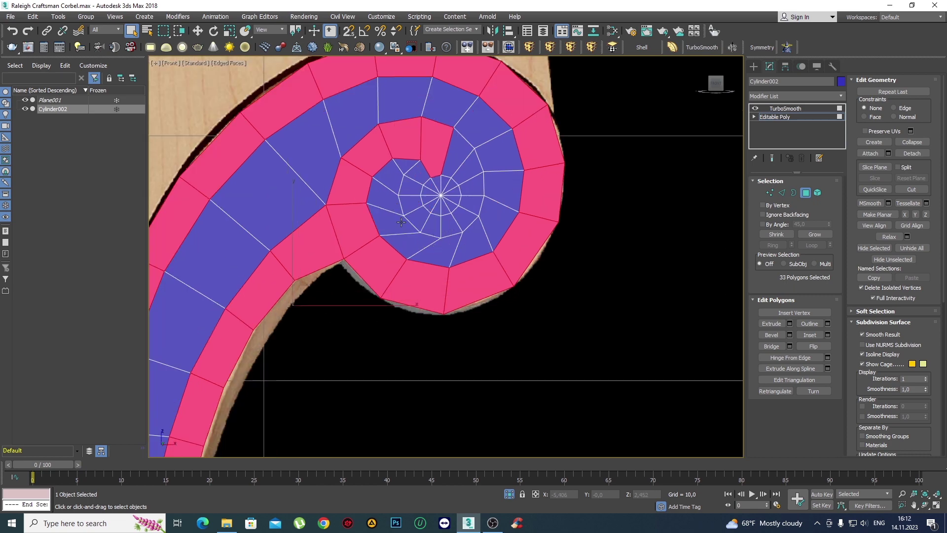
pyautogui.scroll(-5, 401, 223)
pyautogui.scroll(2, 561, 242)
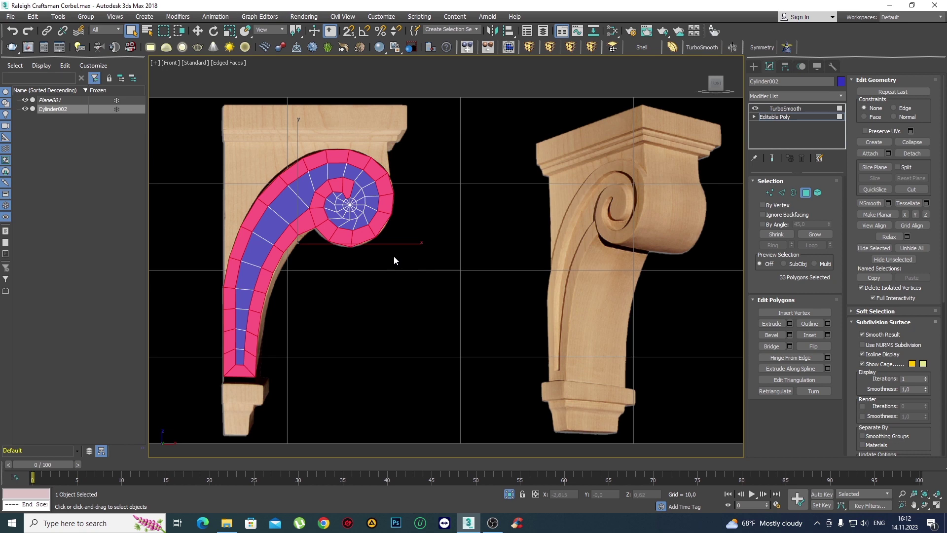
pyautogui.keyDown('alt'); pyautogui.click(304, 222); pyautogui.keyUp('alt')
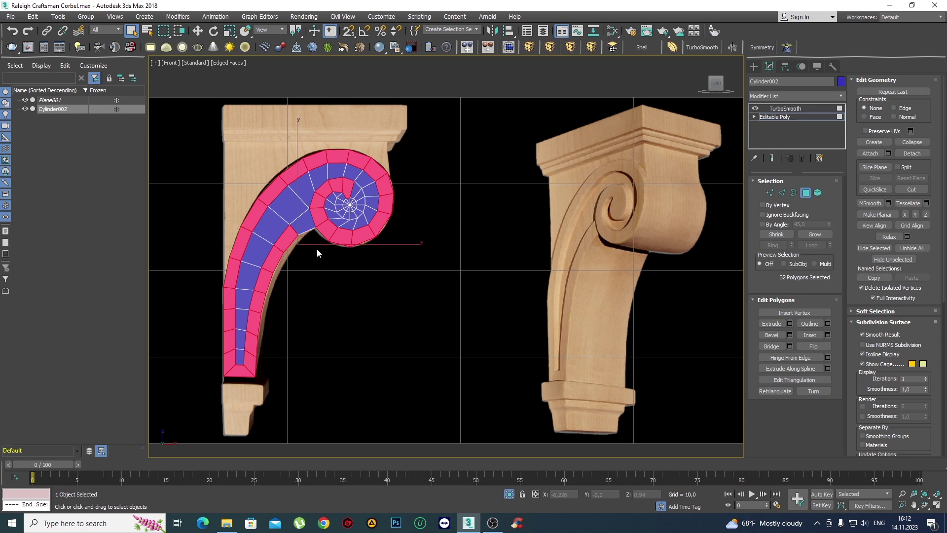
# Add the centre fan and inner spiral polygons, bringing the selection to 55 faces.
pyautogui.keyDown('alt'); pyautogui.moveTo(316, 249); pyautogui.dragTo(313, 244, button='middle'); pyautogui.keyUp('alt')
pyautogui.scroll(2, 325, 224)
pyautogui.scroll(2, 324, 224)
pyautogui.scroll(2, 324, 224)
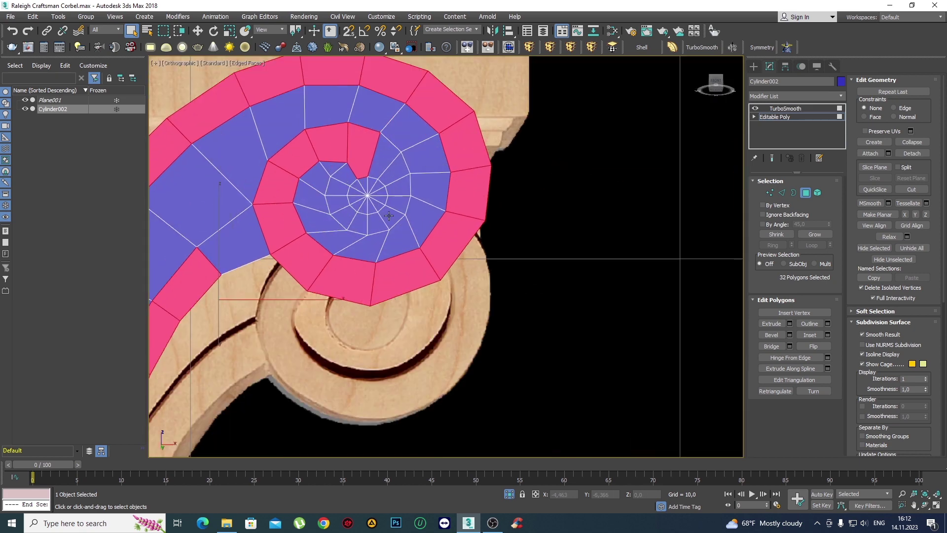
pyautogui.keyDown('ctrl'); pyautogui.click(361, 182); pyautogui.keyUp('ctrl')
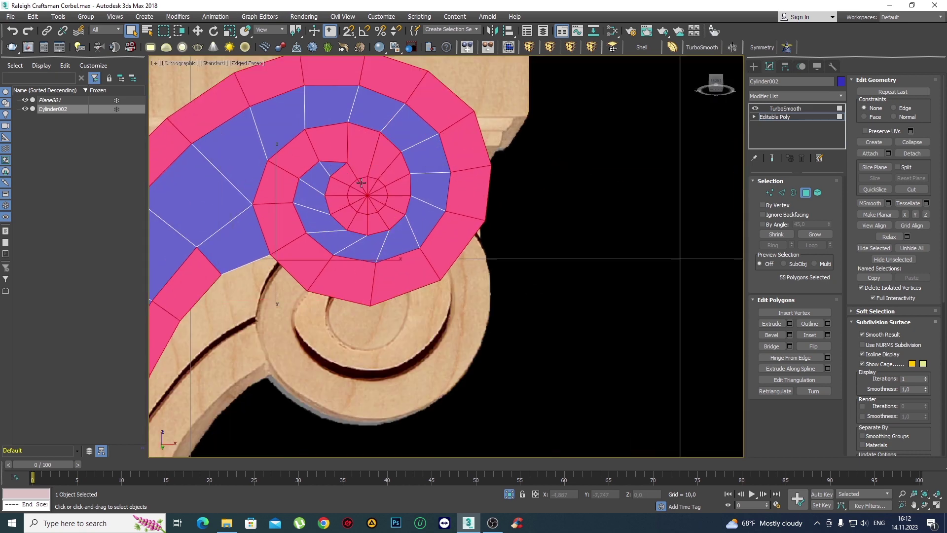
pyautogui.hotkey('alt', 'ctrl', 'z')
pyautogui.moveTo(359, 226)
pyautogui.keyDown('alt'); pyautogui.mouseDown(button='middle')
pyautogui.moveTo(356, 208)
pyautogui.moveTo(370, 219)
pyautogui.mouseUp(button='middle'); pyautogui.keyUp('alt')
pyautogui.scroll(4, 351, 208)
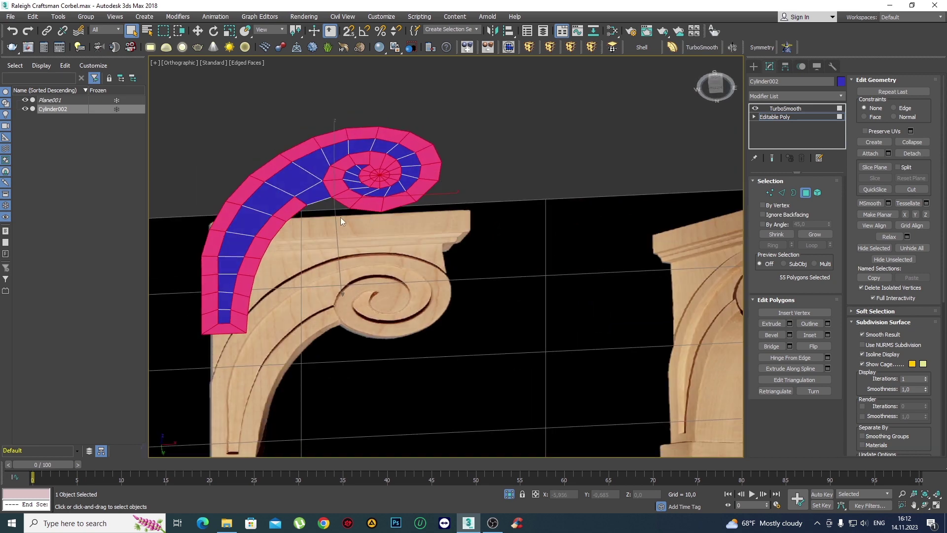
pyautogui.scroll(2, 340, 217)
# Extrude the 55 selected scroll polygons with an Extrude Height of 0,25.
pyautogui.click(790, 324)
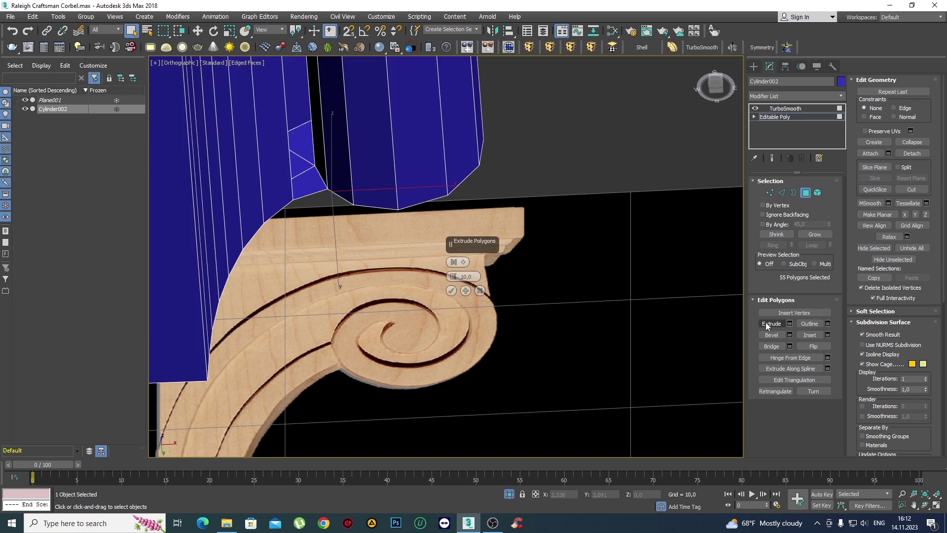
pyautogui.rightClick(455, 280)
pyautogui.scroll(-3, 341, 259)
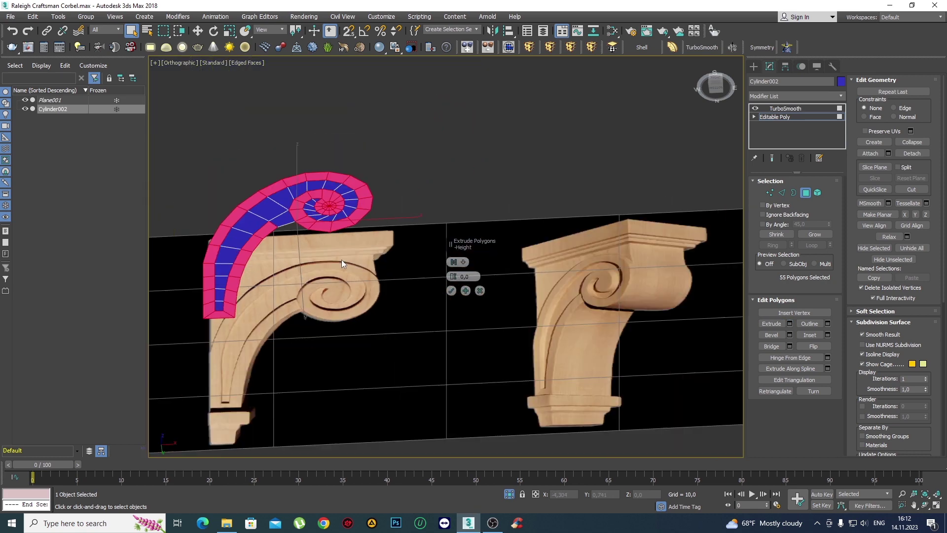
pyautogui.scroll(2, 355, 292)
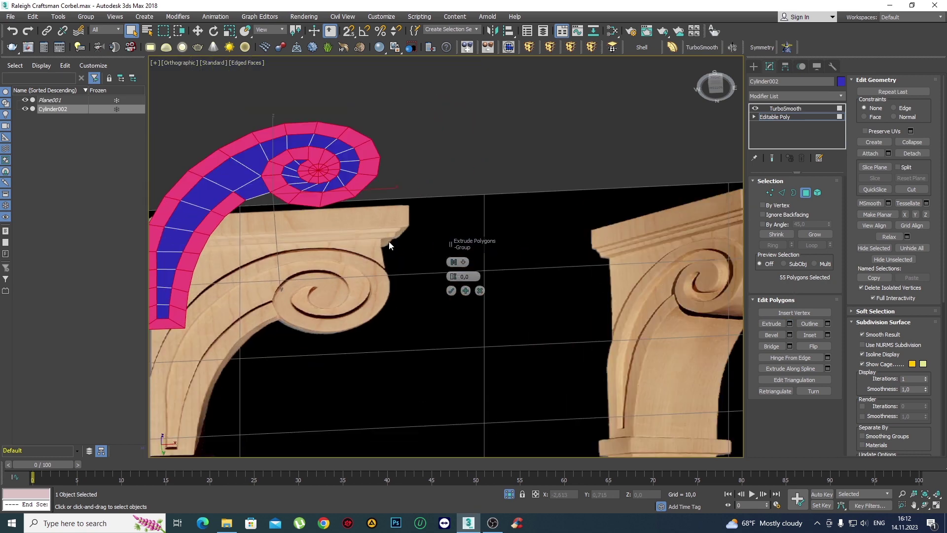
pyautogui.moveTo(455, 276); pyautogui.dragTo(453, 268)
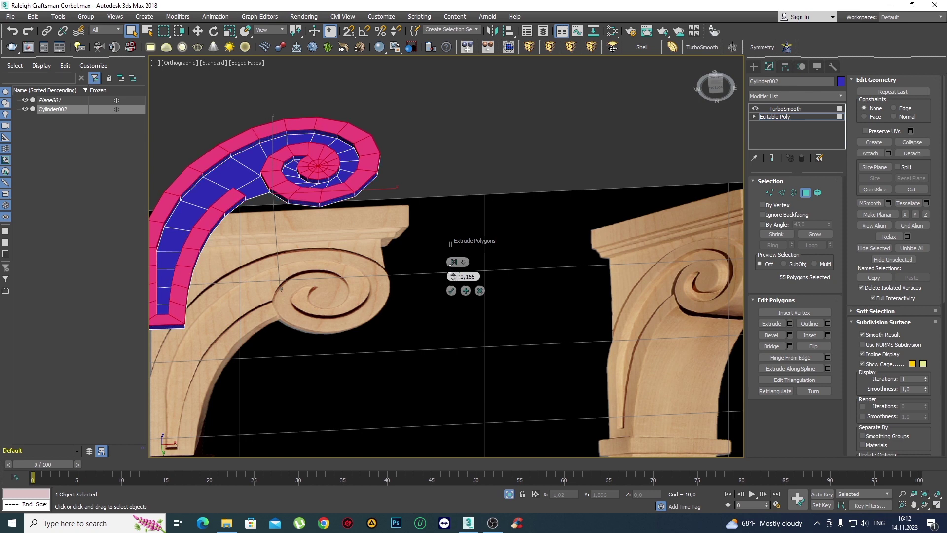
pyautogui.moveTo(449, 266); pyautogui.dragTo(448, 268)
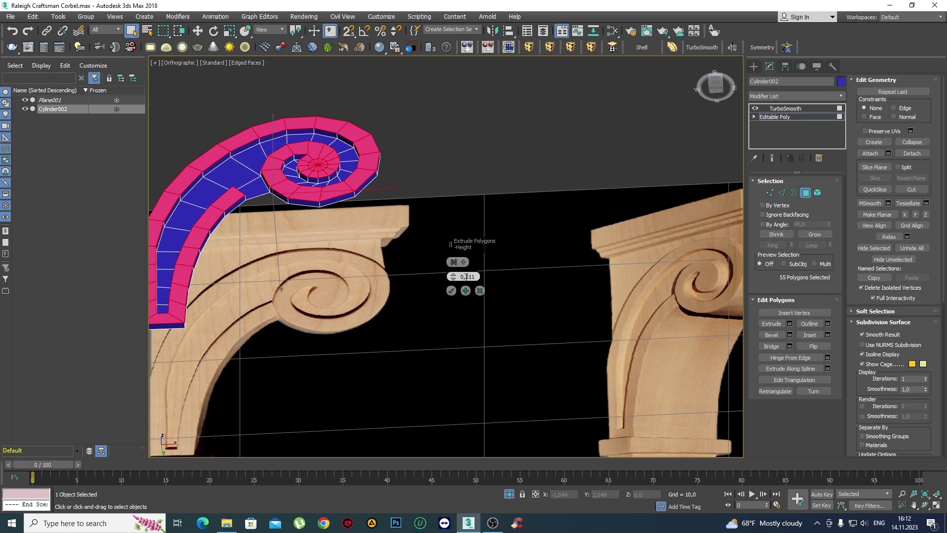
pyautogui.press('BackSpace')
pyautogui.write('5')
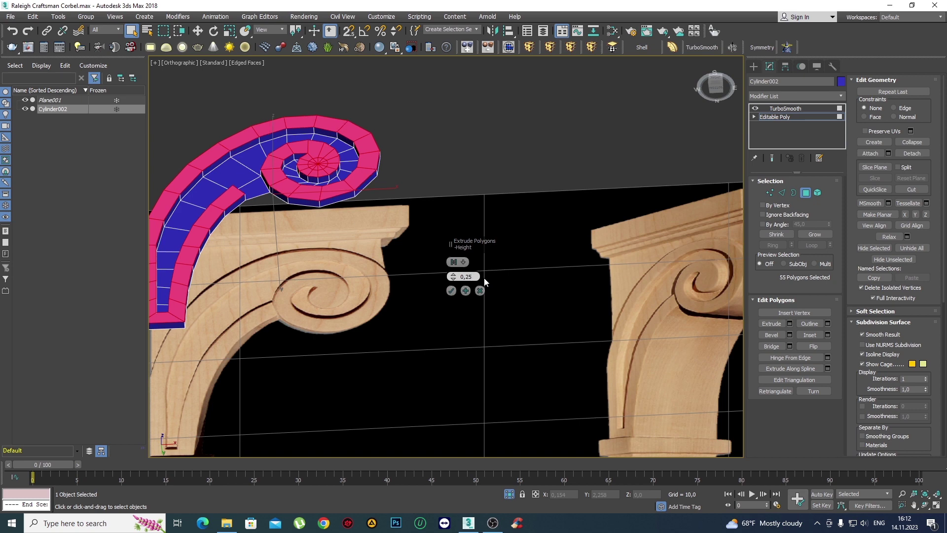
pyautogui.click(451, 291)
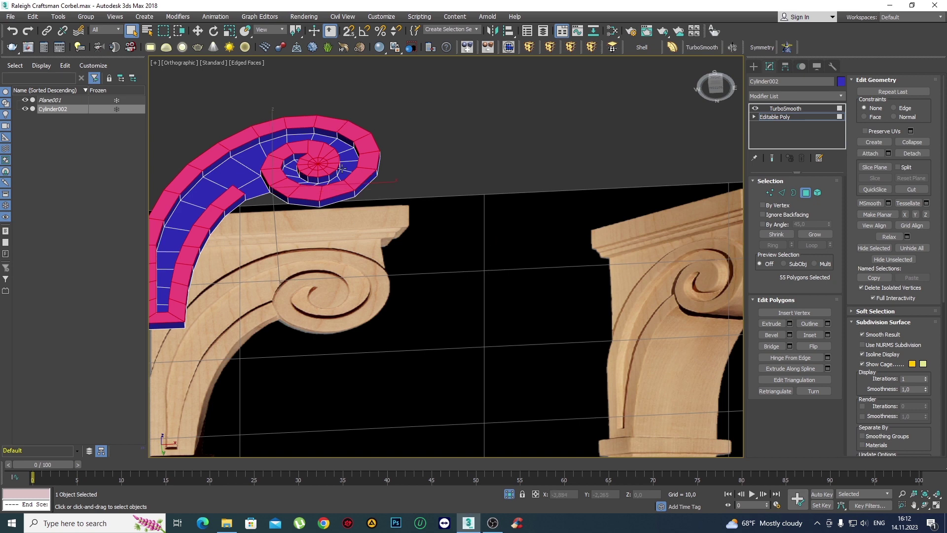
pyautogui.scroll(2, 341, 169)
# Select the spiral's 12 centre polygons and try shifting them downward.
pyautogui.scroll(-6, 444, 222)
pyautogui.scroll(5, 499, 244)
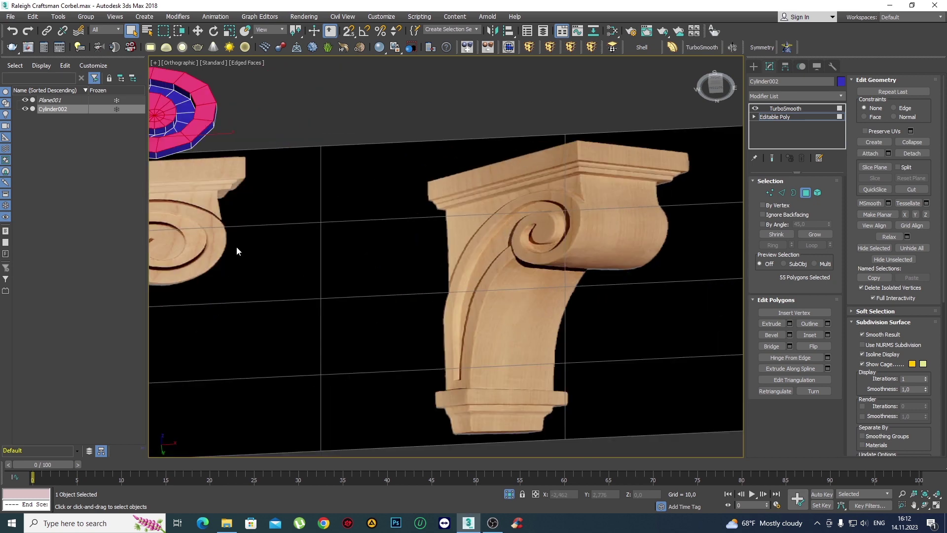
pyautogui.scroll(2, 397, 190)
pyautogui.scroll(3, 402, 208)
pyautogui.scroll(2, 407, 220)
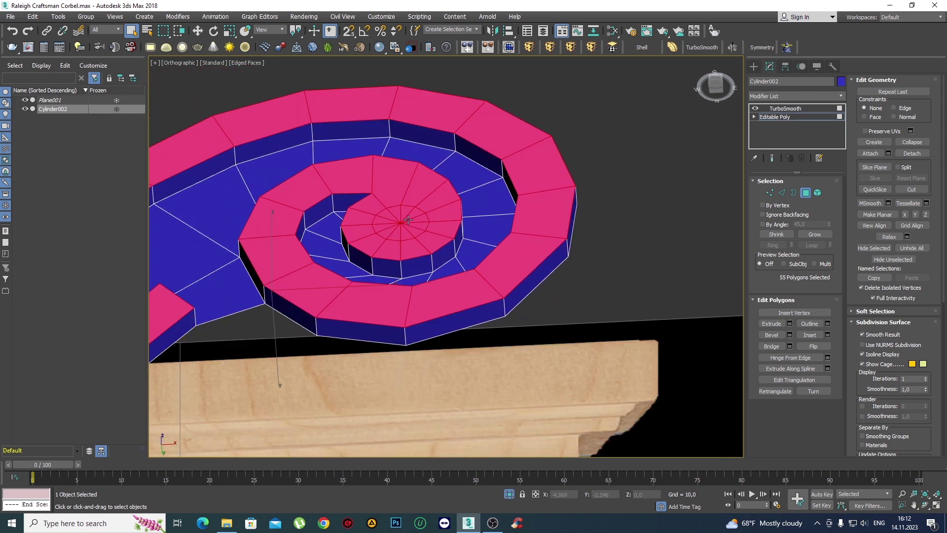
pyautogui.scroll(2, 408, 220)
pyautogui.moveTo(417, 241); pyautogui.dragTo(385, 221)
pyautogui.scroll(-3, 386, 220)
pyautogui.press('w')
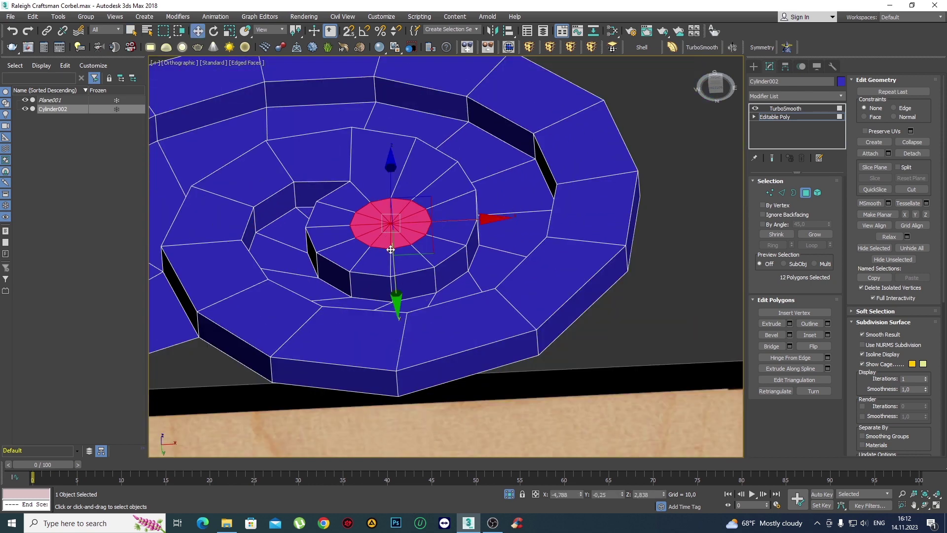
pyautogui.keyDown('alt'); pyautogui.moveTo(395, 226); pyautogui.dragTo(418, 281, button='middle'); pyautogui.keyUp('alt')
pyautogui.moveTo(418, 281)
pyautogui.mouseDown()
pyautogui.moveTo(446, 329)
pyautogui.moveTo(387, 225)
pyautogui.mouseUp()
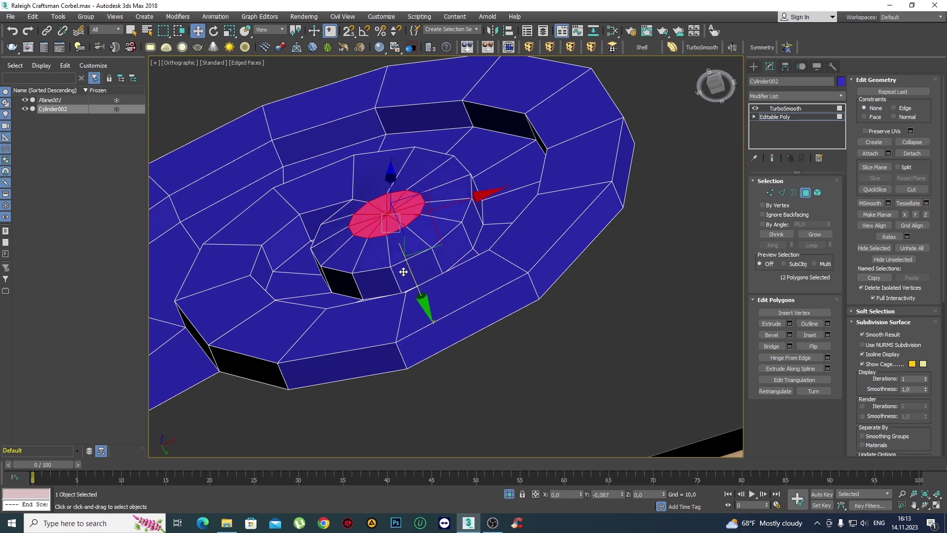
pyautogui.scroll(-5, 387, 225)
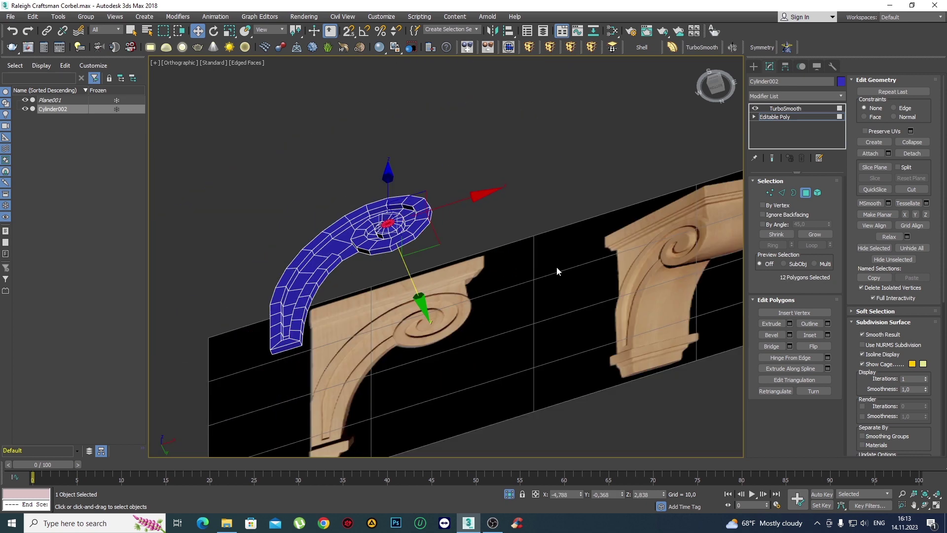
pyautogui.scroll(3, 384, 224)
pyautogui.scroll(4, 385, 225)
# In Vertex mode, nudge the spiral's centre vertex slightly along Y.
pyautogui.press('1')
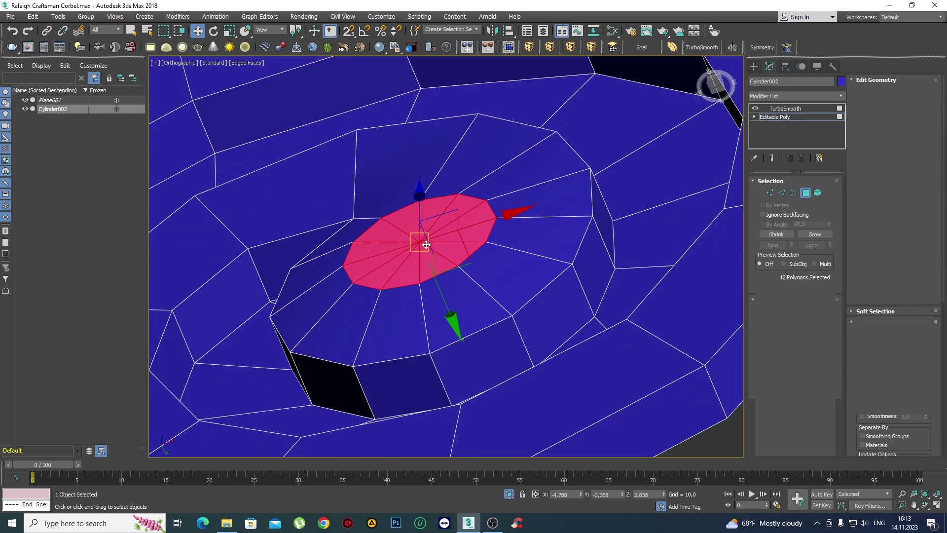
pyautogui.click(421, 242)
pyautogui.keyDown('alt'); pyautogui.moveTo(421, 242); pyautogui.dragTo(450, 281, button='middle'); pyautogui.keyUp('alt')
pyautogui.moveTo(450, 281); pyautogui.dragTo(448, 281)
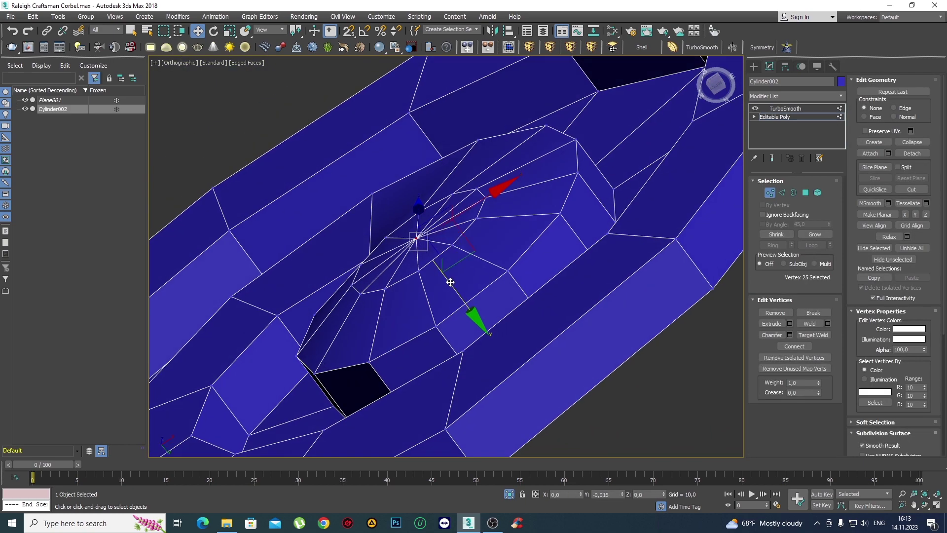
pyautogui.scroll(-5, 447, 281)
pyautogui.keyDown('alt'); pyautogui.moveTo(447, 281); pyautogui.dragTo(412, 208, button='middle'); pyautogui.keyUp('alt')
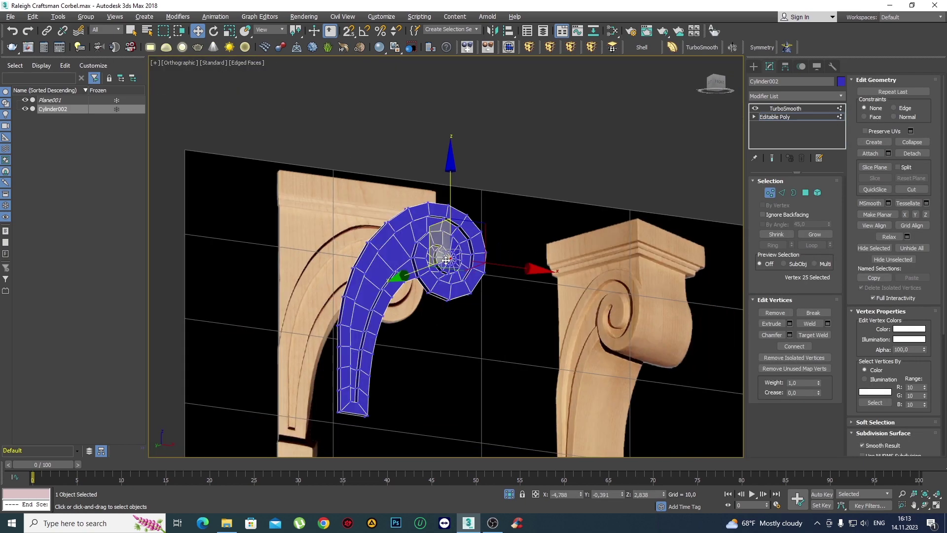
pyautogui.scroll(5, 412, 209)
pyautogui.moveTo(444, 268)
pyautogui.keyDown('alt'); pyautogui.mouseDown(button='middle')
pyautogui.moveTo(429, 243)
pyautogui.moveTo(465, 242)
pyautogui.moveTo(485, 259)
pyautogui.moveTo(499, 298)
pyautogui.moveTo(424, 298)
pyautogui.moveTo(416, 268)
pyautogui.moveTo(456, 237)
pyautogui.mouseUp(button='middle'); pyautogui.keyUp('alt')
# Target Weld the stray inner-bend vertices onto their neighbours, collapsing the small triangle.
pyautogui.click(473, 231)
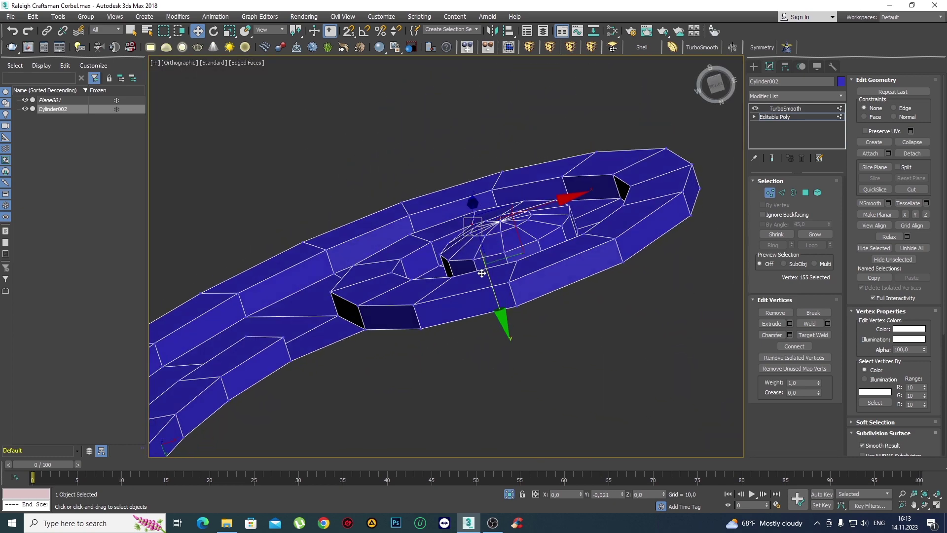
pyautogui.scroll(-3, 482, 272)
pyautogui.moveTo(482, 271)
pyautogui.keyDown('alt'); pyautogui.mouseDown(button='middle')
pyautogui.moveTo(424, 276)
pyautogui.moveTo(384, 256)
pyautogui.moveTo(391, 302)
pyautogui.moveTo(454, 368)
pyautogui.moveTo(461, 275)
pyautogui.mouseUp(button='middle'); pyautogui.keyUp('alt')
pyautogui.scroll(3, 385, 257)
pyautogui.scroll(3, 385, 256)
pyautogui.scroll(2, 384, 257)
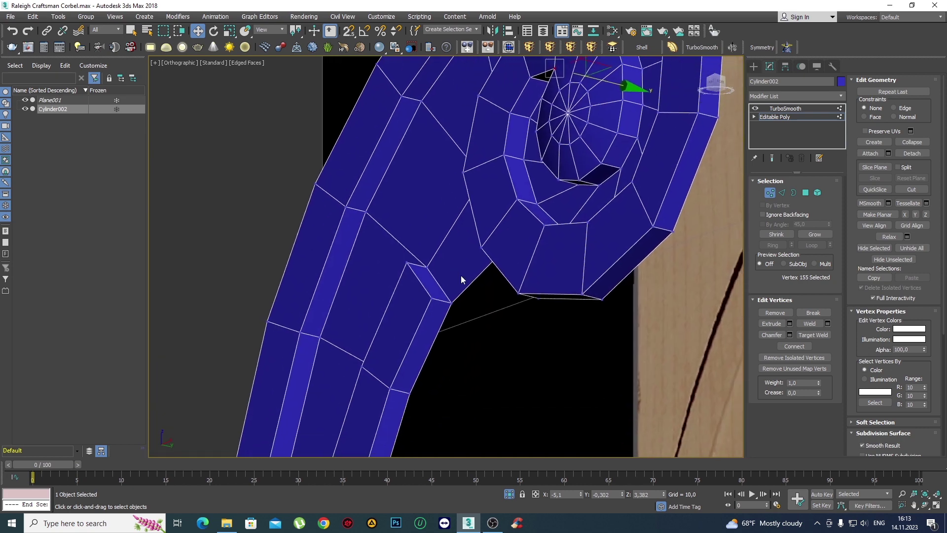
pyautogui.click(821, 334)
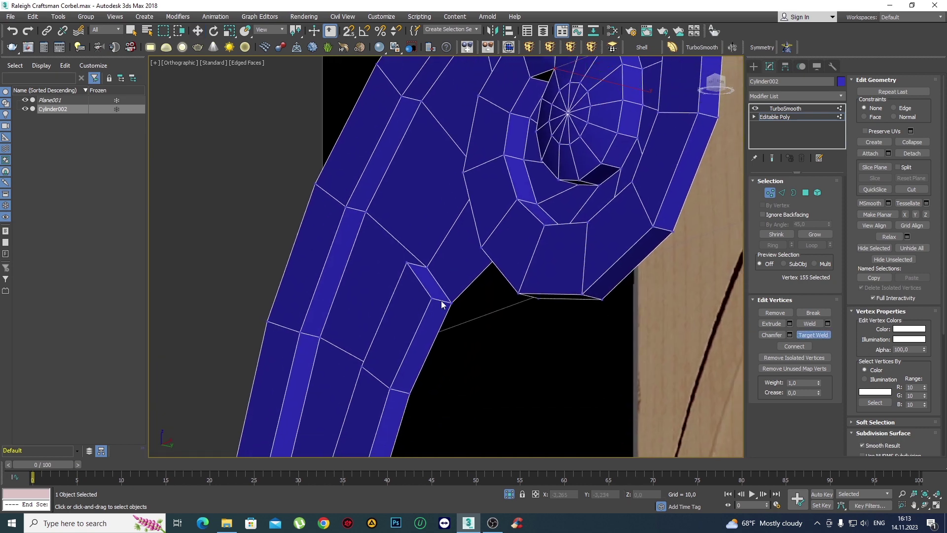
pyautogui.click(431, 301)
pyautogui.click(450, 303)
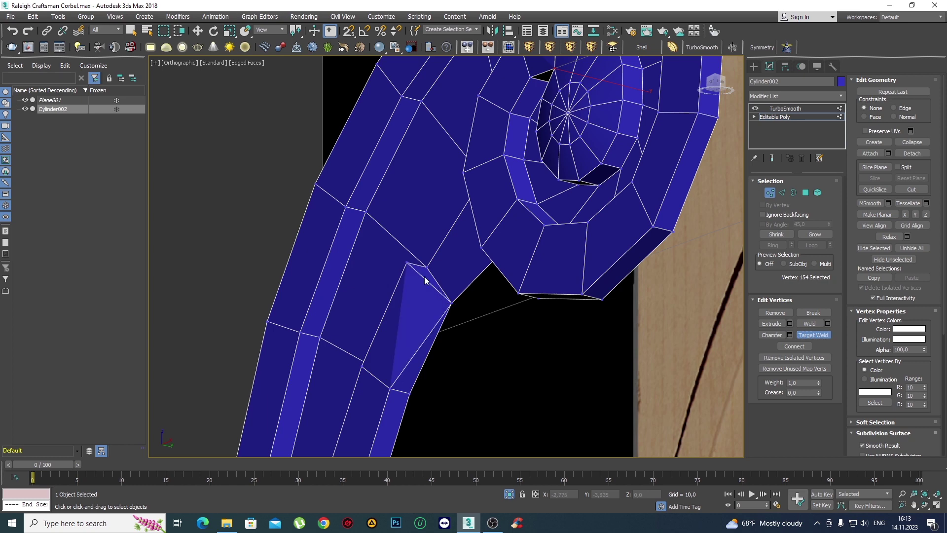
pyautogui.click(426, 270)
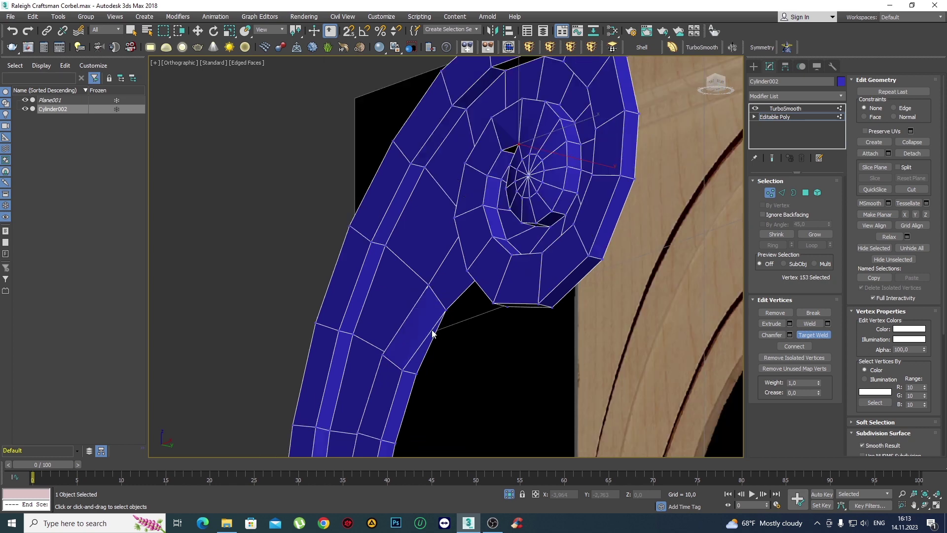
pyautogui.keyDown('alt'); pyautogui.moveTo(429, 316); pyautogui.dragTo(410, 294, button='middle'); pyautogui.keyUp('alt')
# Shift an inner-arm edge slightly along Y, then select its neighbouring edge.
pyautogui.press('w')
pyautogui.press('2')
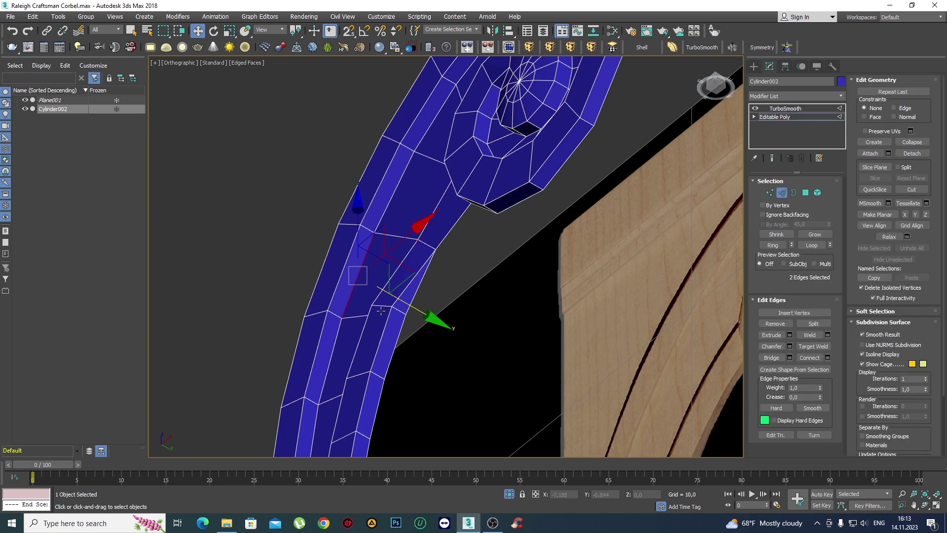
pyautogui.click(383, 306)
pyautogui.scroll(2, 405, 329)
pyautogui.keyDown('alt'); pyautogui.moveTo(405, 329); pyautogui.dragTo(422, 315, button='middle'); pyautogui.keyUp('alt')
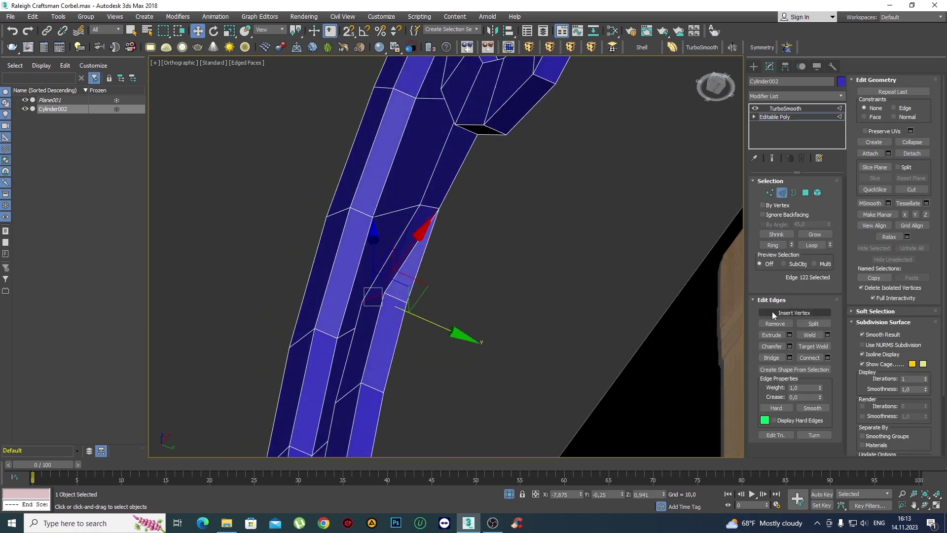
pyautogui.moveTo(433, 324); pyautogui.dragTo(441, 328)
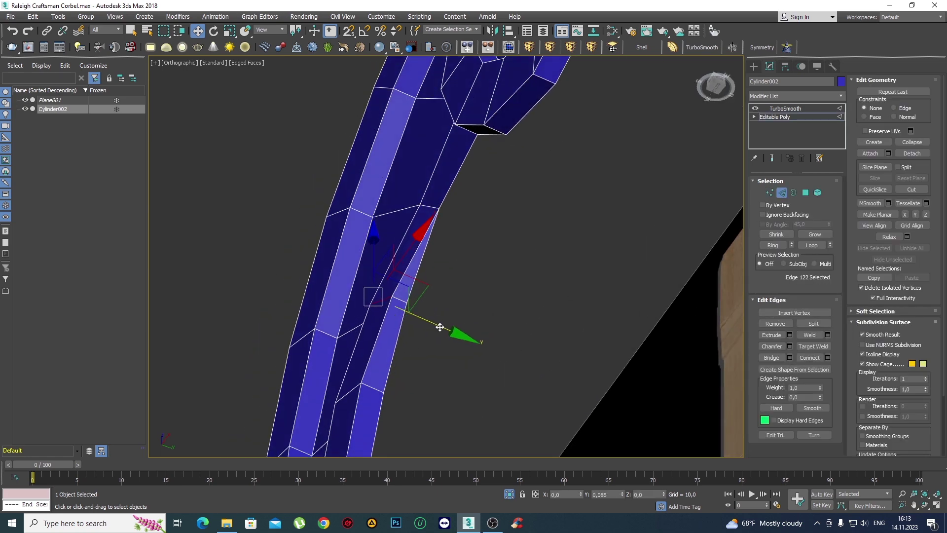
pyautogui.keyDown('alt'); pyautogui.moveTo(441, 328); pyautogui.dragTo(363, 324, button='middle'); pyautogui.keyUp('alt')
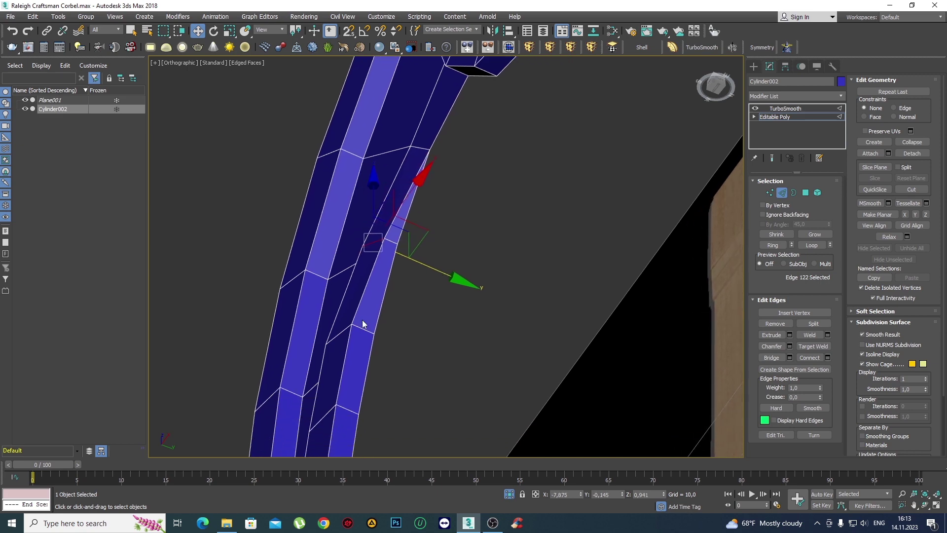
pyautogui.click(338, 332)
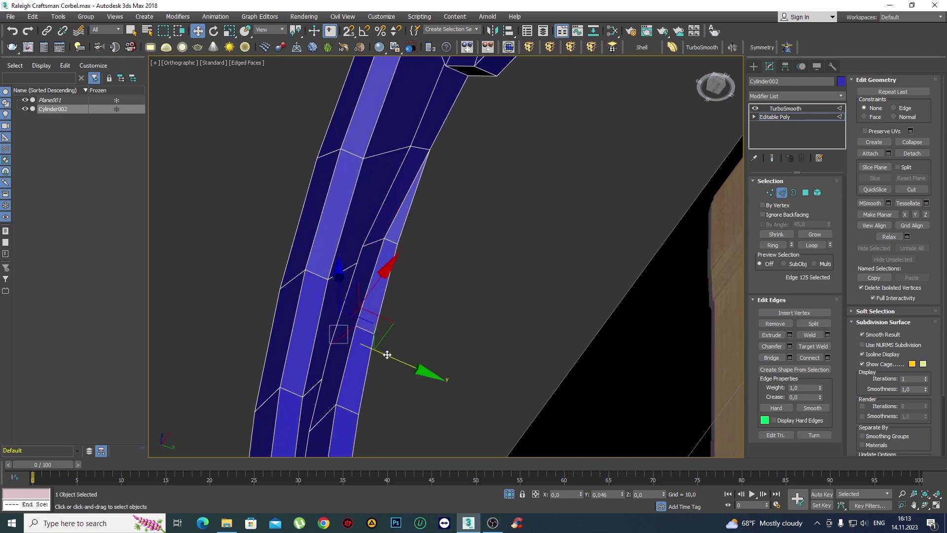
# Orbit to a frontal view of both corbels to check the mesh.
pyautogui.scroll(-5, 385, 349)
pyautogui.scroll(-5, 423, 291)
pyautogui.keyDown('alt'); pyautogui.moveTo(433, 328); pyautogui.dragTo(459, 338, button='middle'); pyautogui.keyUp('alt')
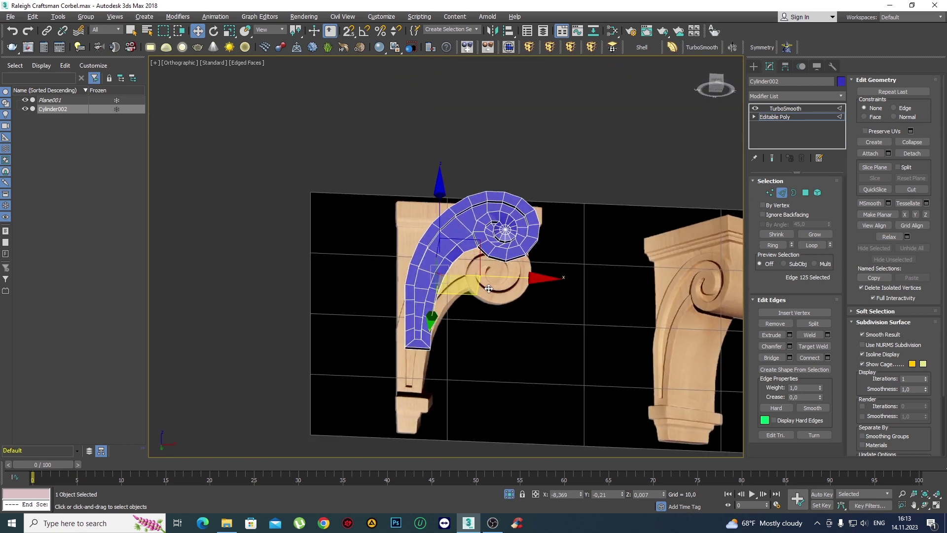
pyautogui.keyDown('alt'); pyautogui.moveTo(493, 305); pyautogui.dragTo(478, 303, button='middle'); pyautogui.keyUp('alt')
pyautogui.scroll(3, 478, 303)
pyautogui.scroll(2, 451, 273)
pyautogui.scroll(-3, 451, 273)
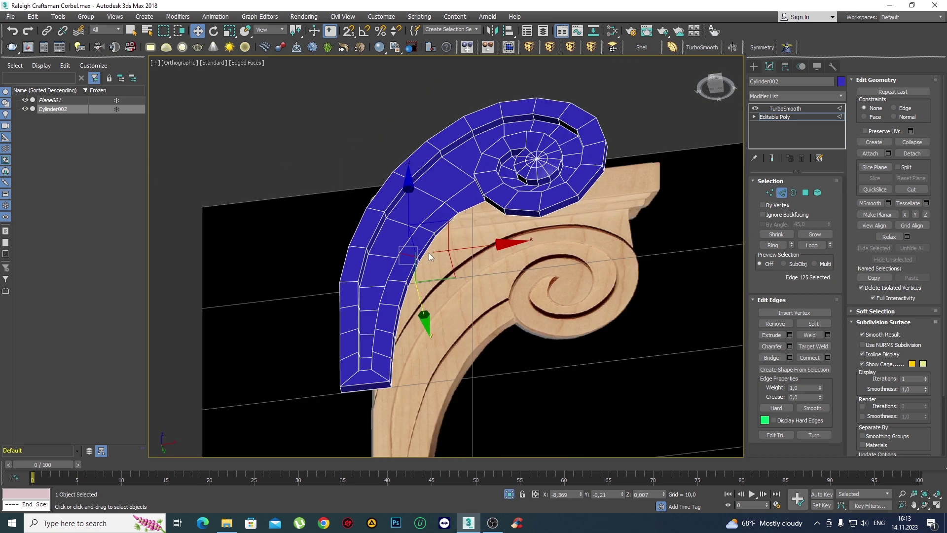
pyautogui.keyDown('alt'); pyautogui.moveTo(451, 274); pyautogui.dragTo(472, 274, button='middle'); pyautogui.keyUp('alt')
pyautogui.scroll(-2, 471, 274)
pyautogui.scroll(2, 471, 274)
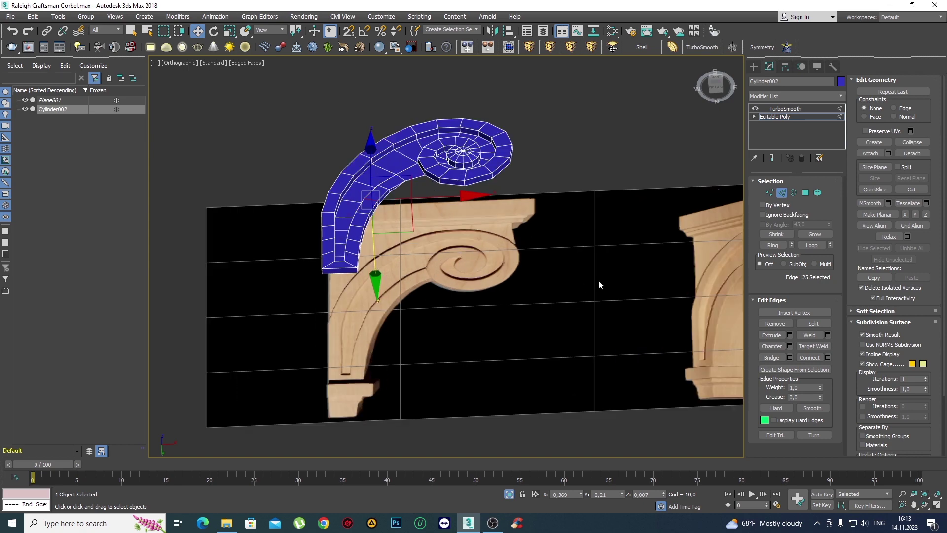
pyautogui.scroll(2, 370, 218)
pyautogui.scroll(2, 417, 246)
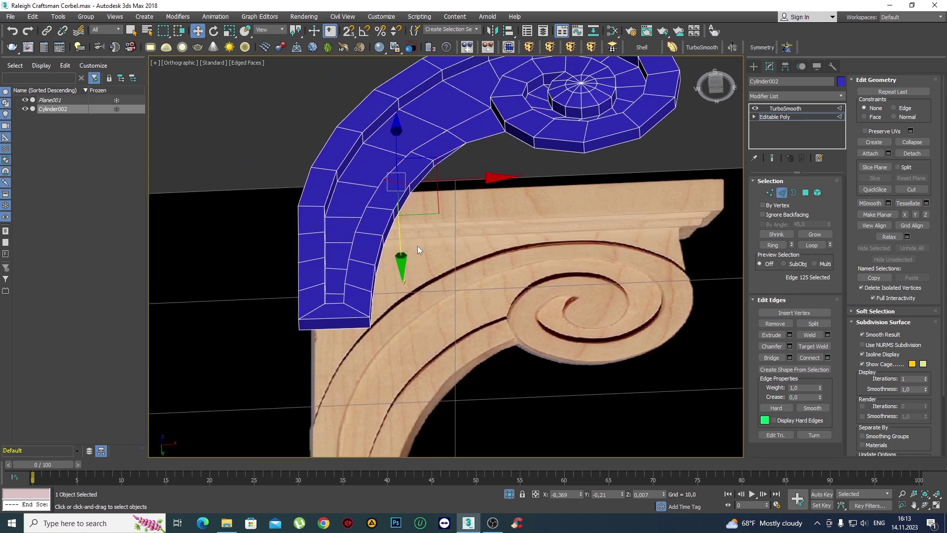
# Frame the scroll from above and switch to Polygon mode.
pyautogui.press('2')
pyautogui.press('2')
pyautogui.press('q')
pyautogui.keyDown('alt'); pyautogui.moveTo(373, 321); pyautogui.dragTo(405, 271, button='middle'); pyautogui.keyUp('alt')
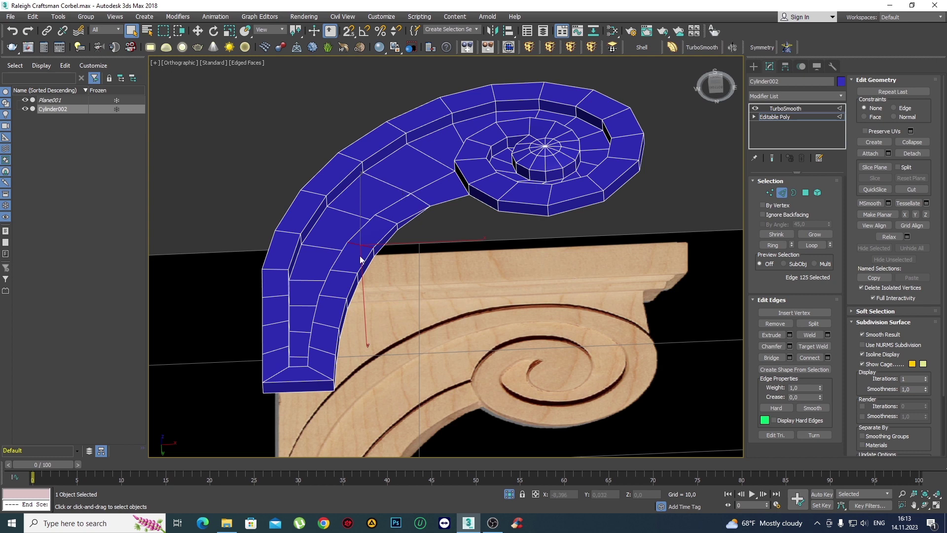
pyautogui.moveTo(363, 257); pyautogui.dragTo(369, 220, button='middle')
pyautogui.scroll(-2, 444, 247)
pyautogui.scroll(-2, 573, 303)
pyautogui.scroll(5, 421, 286)
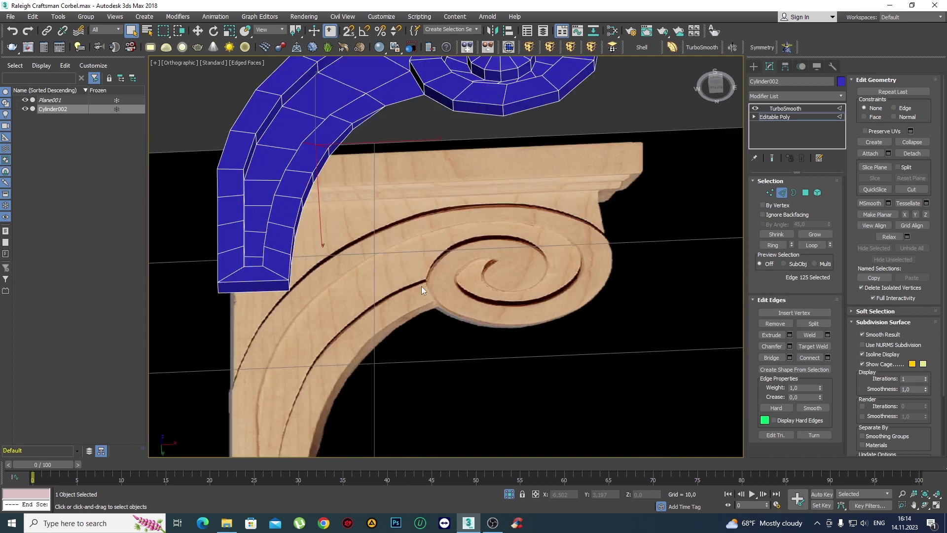
pyautogui.scroll(-3, 419, 279)
pyautogui.moveTo(400, 198); pyautogui.dragTo(399, 230, button='middle')
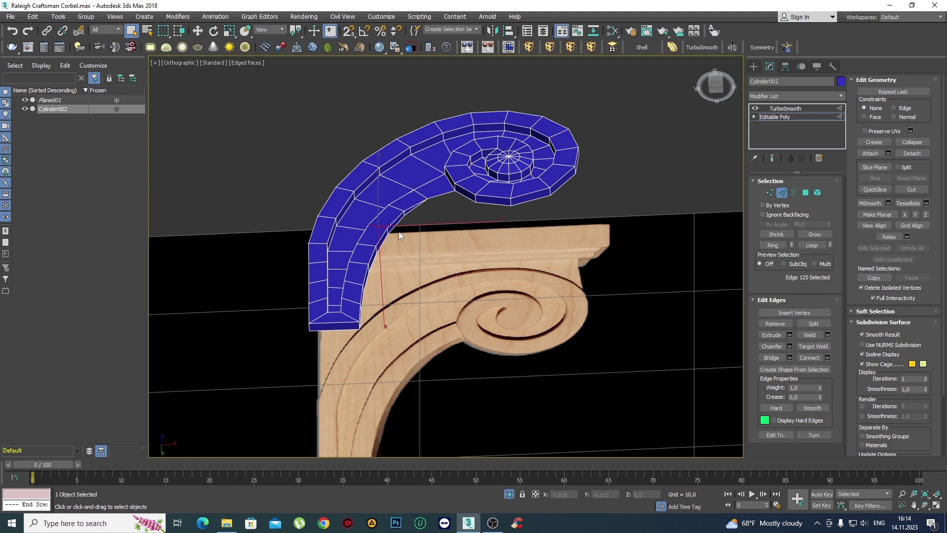
pyautogui.press('4')
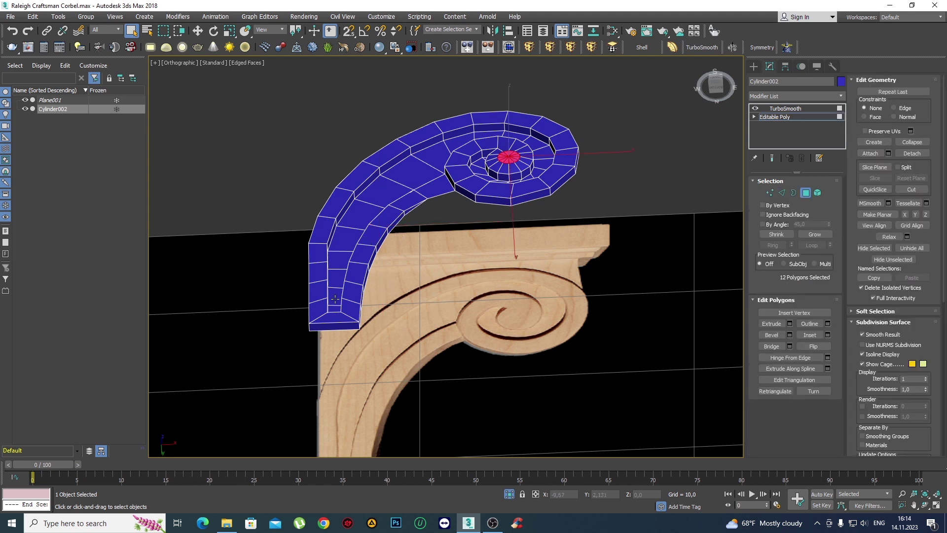
# Select the 23-polygon top strip along the scroll, excluding its end faces.
pyautogui.click(335, 298)
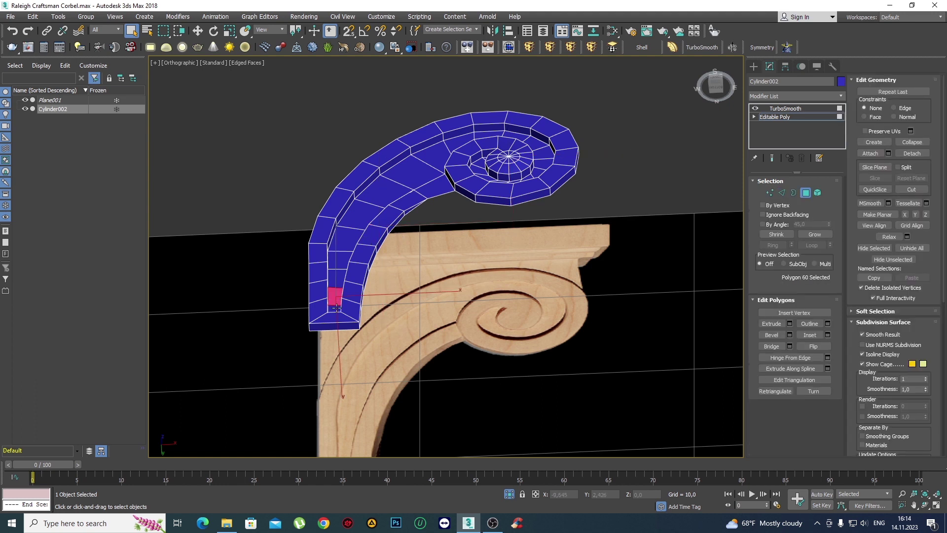
pyautogui.keyDown('shift'); pyautogui.click(337, 308); pyautogui.keyUp('shift')
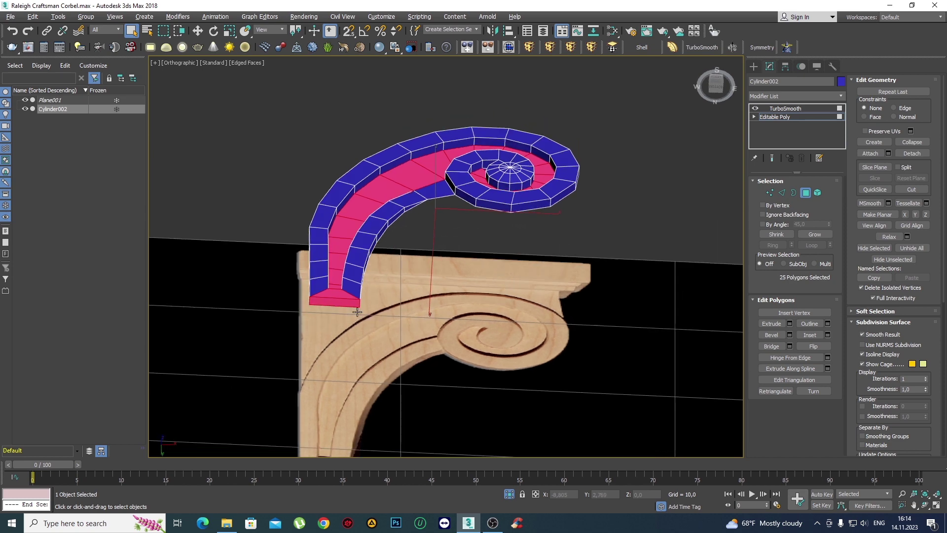
pyautogui.moveTo(337, 308)
pyautogui.keyDown('alt'); pyautogui.mouseDown(button='middle')
pyautogui.moveTo(351, 324)
pyautogui.moveTo(321, 299)
pyautogui.mouseUp(button='middle'); pyautogui.keyUp('alt')
pyautogui.scroll(3, 355, 402)
pyautogui.moveTo(355, 402); pyautogui.dragTo(404, 353, button='middle')
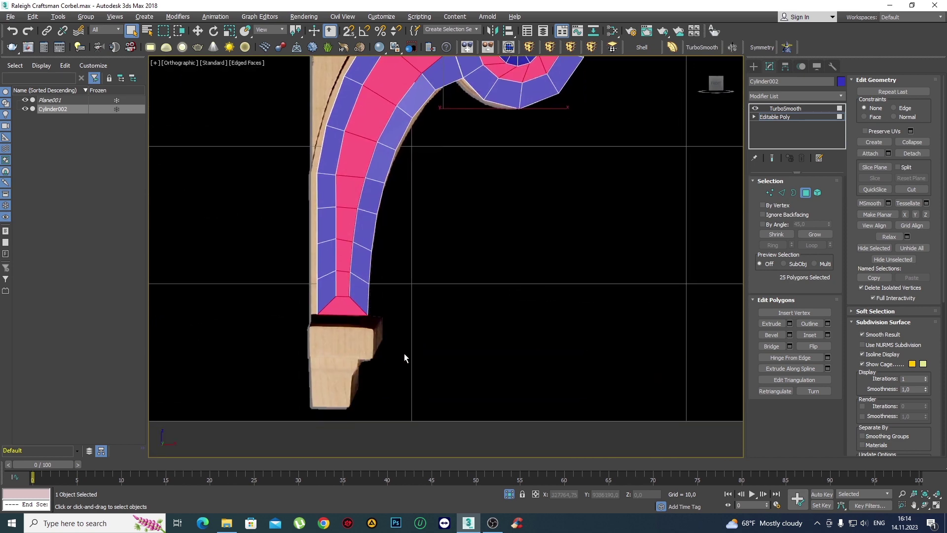
pyautogui.moveTo(404, 354); pyautogui.dragTo(293, 316)
pyautogui.keyDown('alt'); pyautogui.moveTo(293, 315); pyautogui.dragTo(339, 327, button='middle'); pyautogui.keyUp('alt')
pyautogui.scroll(3, 335, 247)
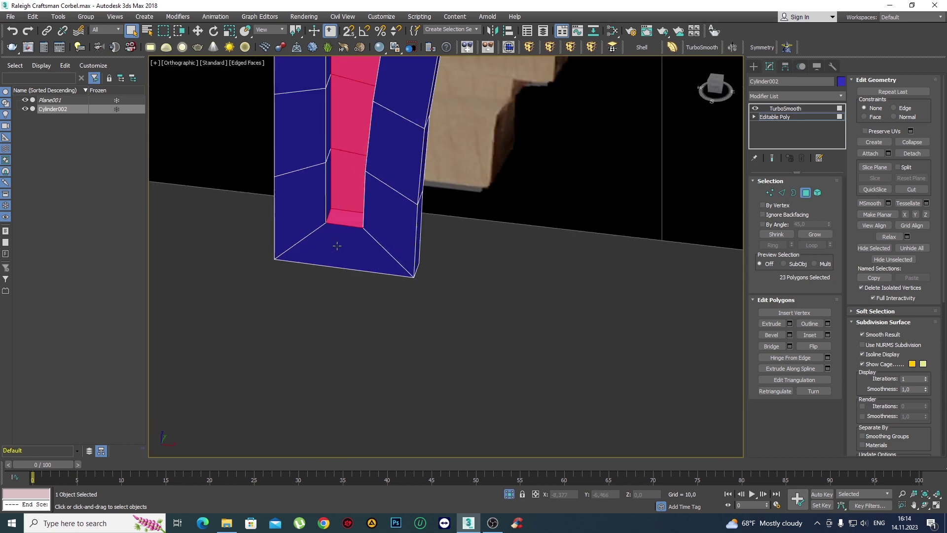
pyautogui.keyDown('alt'); pyautogui.click(340, 215); pyautogui.keyUp('alt')
pyautogui.moveTo(340, 215)
pyautogui.keyDown('alt'); pyautogui.mouseDown(button='middle')
pyautogui.moveTo(381, 215)
pyautogui.moveTo(408, 122)
pyautogui.moveTo(404, 99)
pyautogui.mouseUp(button='middle'); pyautogui.keyUp('alt')
pyautogui.scroll(-3, 381, 215)
pyautogui.scroll(4, 408, 121)
pyautogui.scroll(2, 396, 140)
pyautogui.keyDown('ctrl'); pyautogui.click(402, 134); pyautogui.keyUp('ctrl')
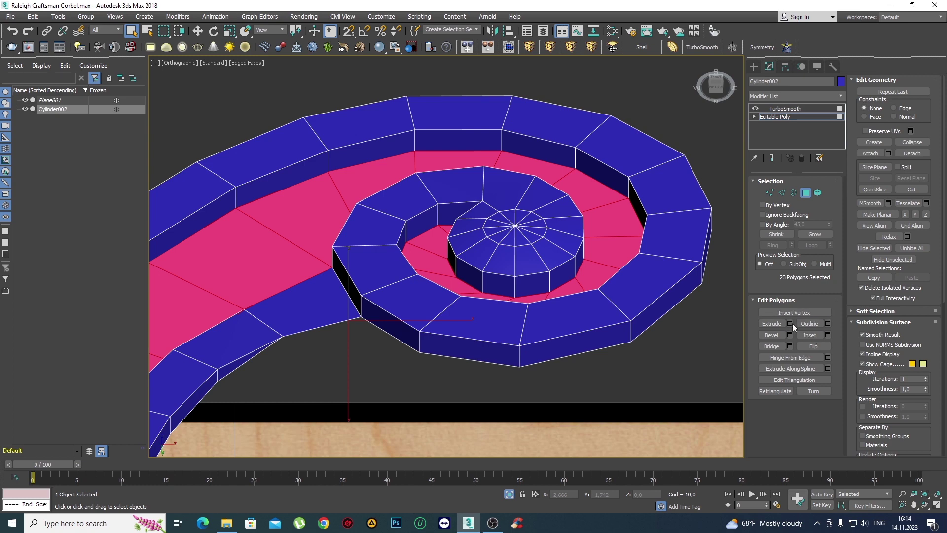
# Extrude the selected strip with a height of -0,067.
pyautogui.click(790, 323)
pyautogui.moveTo(457, 280); pyautogui.dragTo(456, 269)
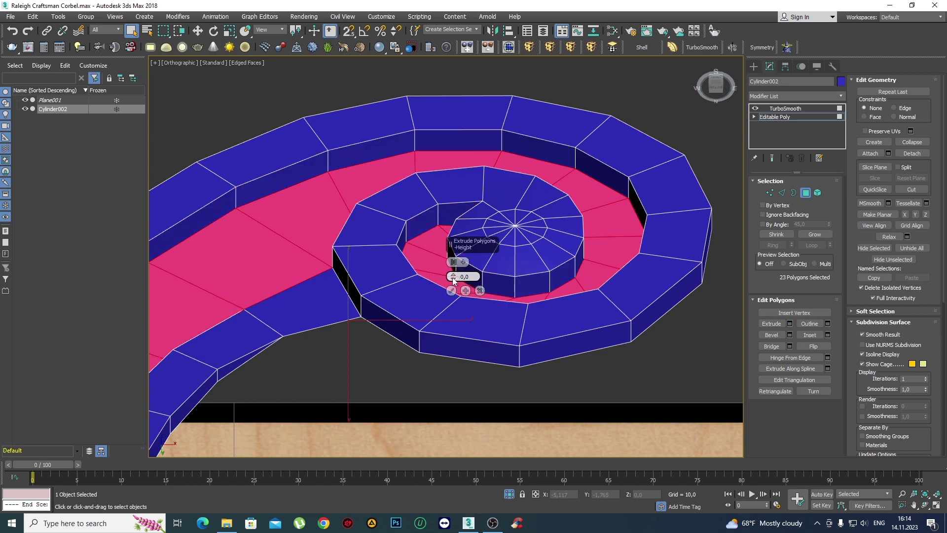
pyautogui.keyDown('alt'); pyautogui.moveTo(456, 278); pyautogui.dragTo(360, 266, button='middle'); pyautogui.keyUp('alt')
pyautogui.scroll(2, 360, 266)
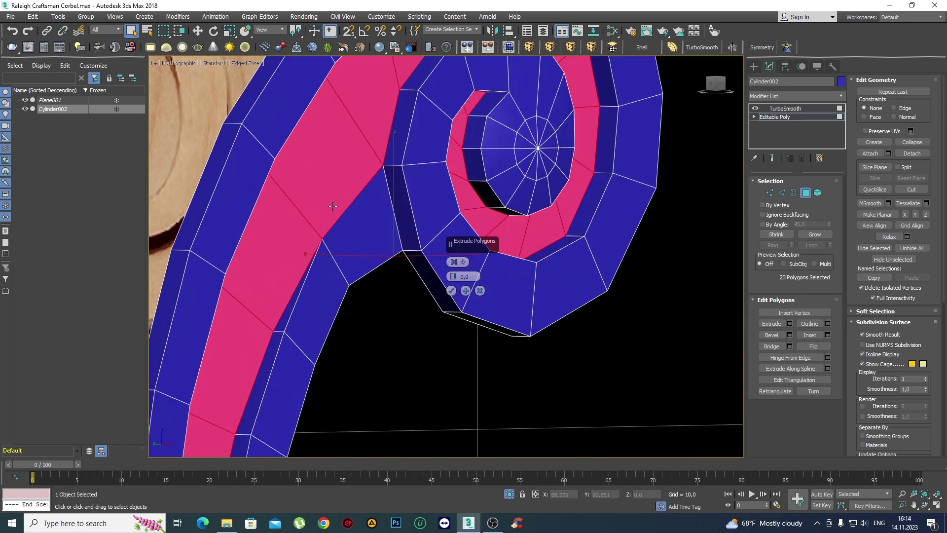
pyautogui.moveTo(453, 277); pyautogui.dragTo(452, 287)
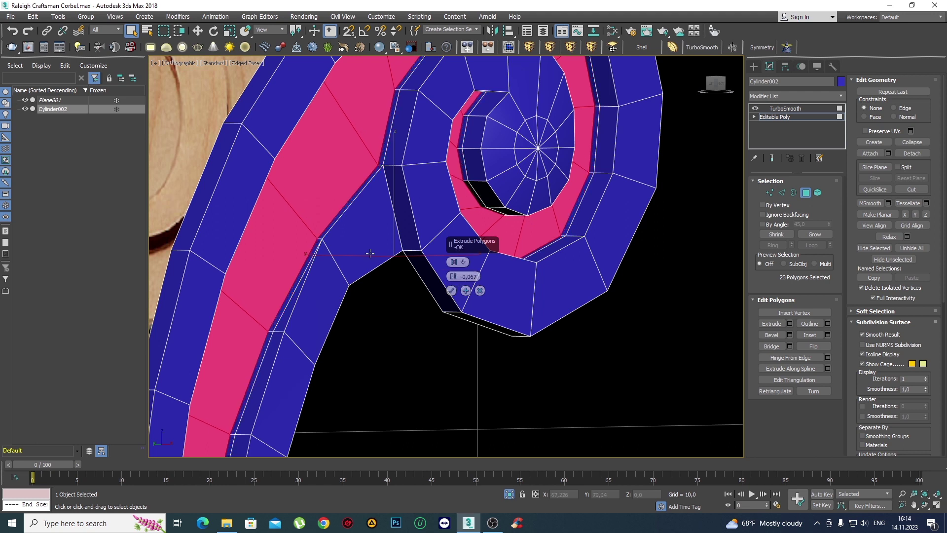
pyautogui.scroll(-2, 376, 173)
pyautogui.click(452, 294)
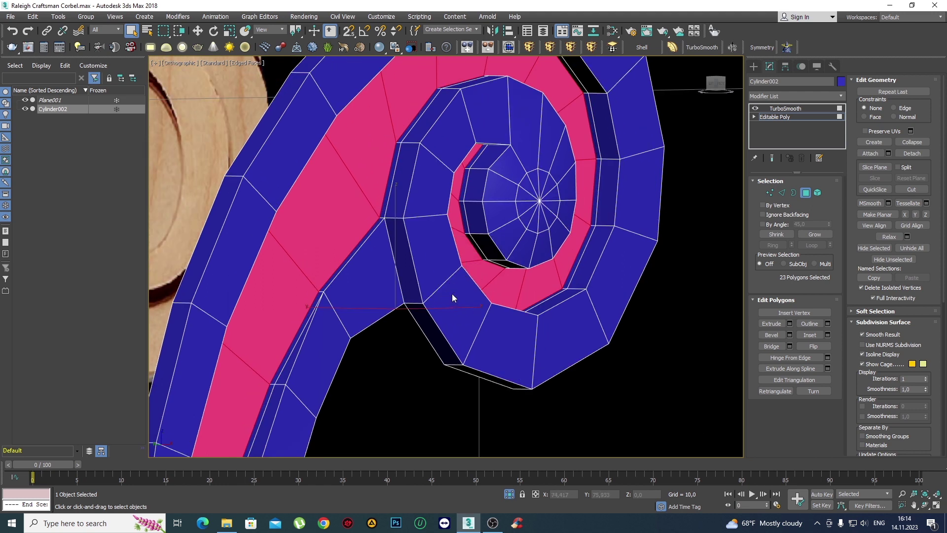
pyautogui.scroll(-1, 398, 266)
pyautogui.keyDown('alt'); pyautogui.moveTo(398, 267); pyautogui.dragTo(353, 211, button='middle'); pyautogui.keyUp('alt')
pyautogui.scroll(2, 353, 210)
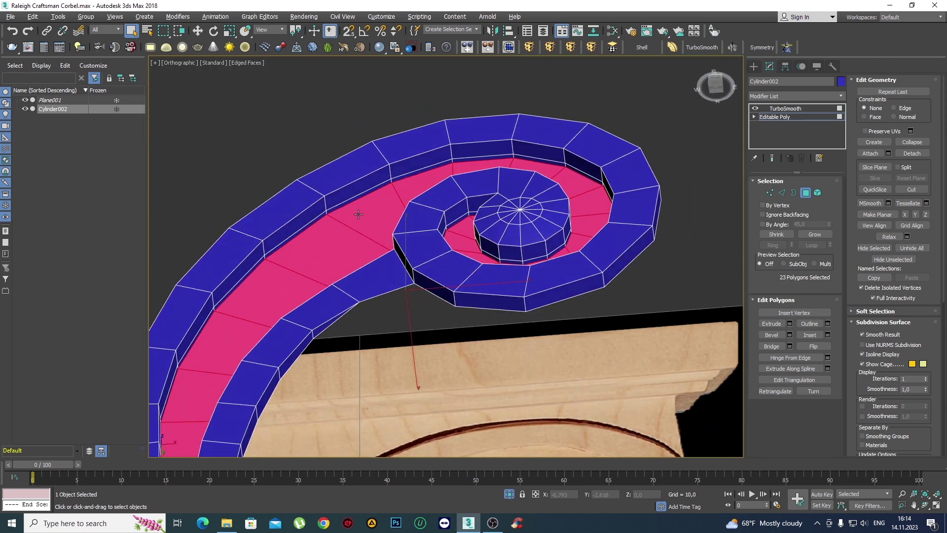
pyautogui.scroll(2, 353, 208)
pyautogui.scroll(-3, 354, 208)
pyautogui.scroll(-1, 392, 251)
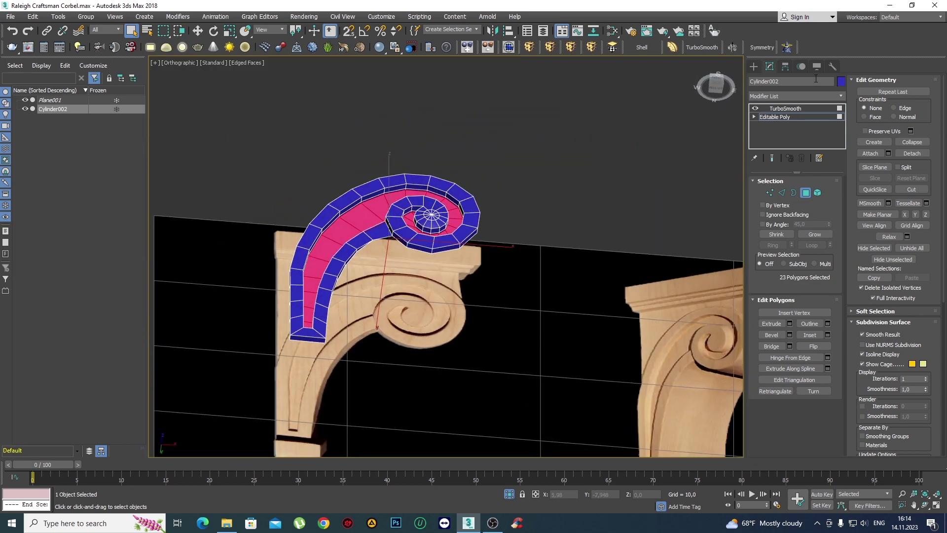
# Preview the TurboSmoothed scroll with edged faces hidden to check the groove.
pyautogui.click(753, 66)
pyautogui.scroll(2, 460, 252)
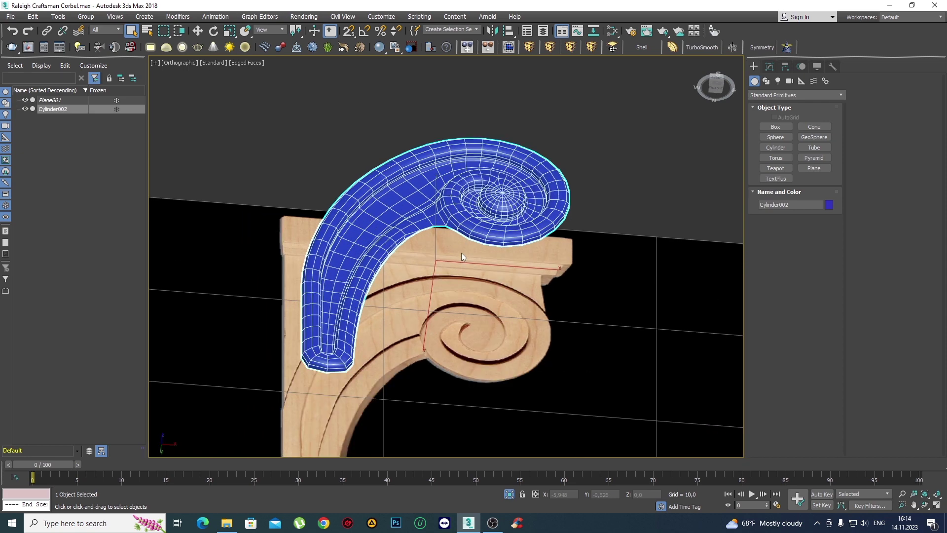
pyautogui.press('F4')
pyautogui.moveTo(449, 270); pyautogui.dragTo(425, 211, button='middle')
pyautogui.scroll(-2, 425, 211)
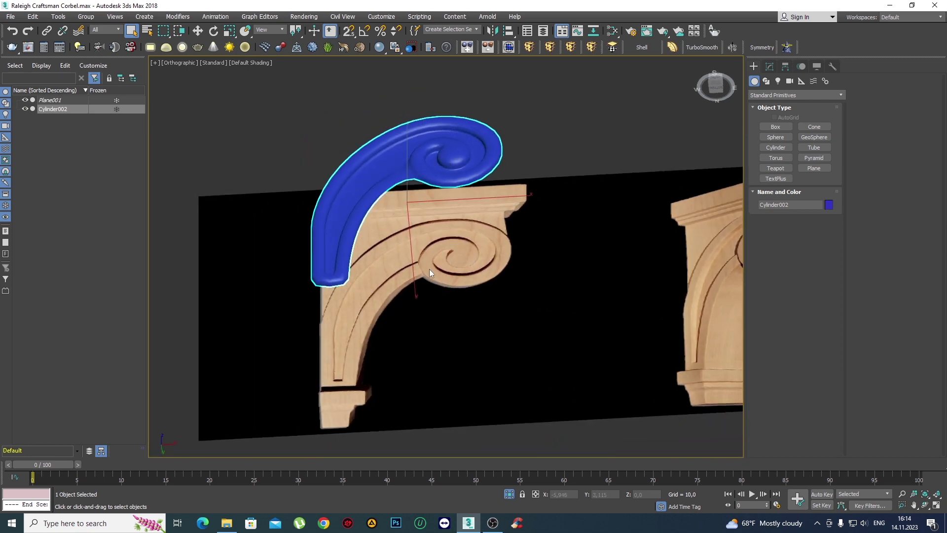
pyautogui.scroll(1, 442, 177)
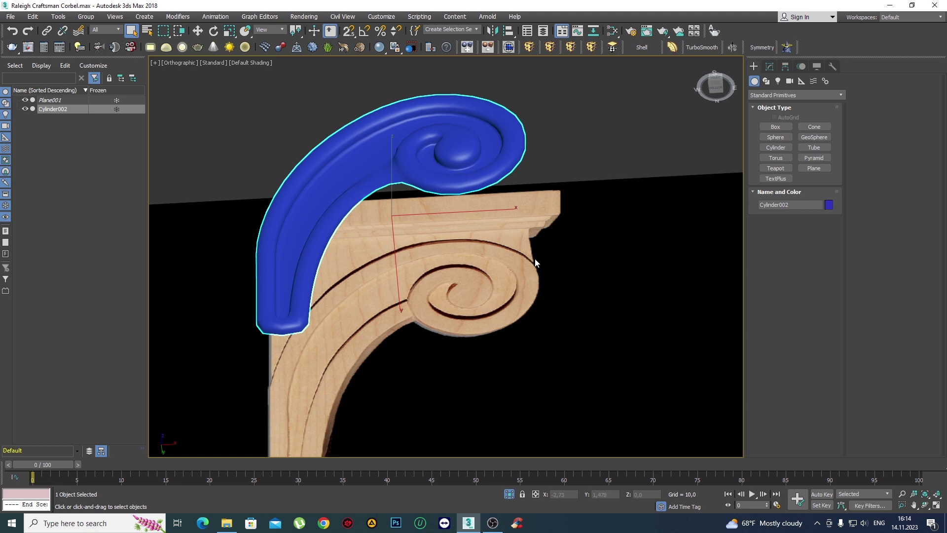
# Reopen the scroll's modifier stack with edged faces shown again.
pyautogui.click(768, 66)
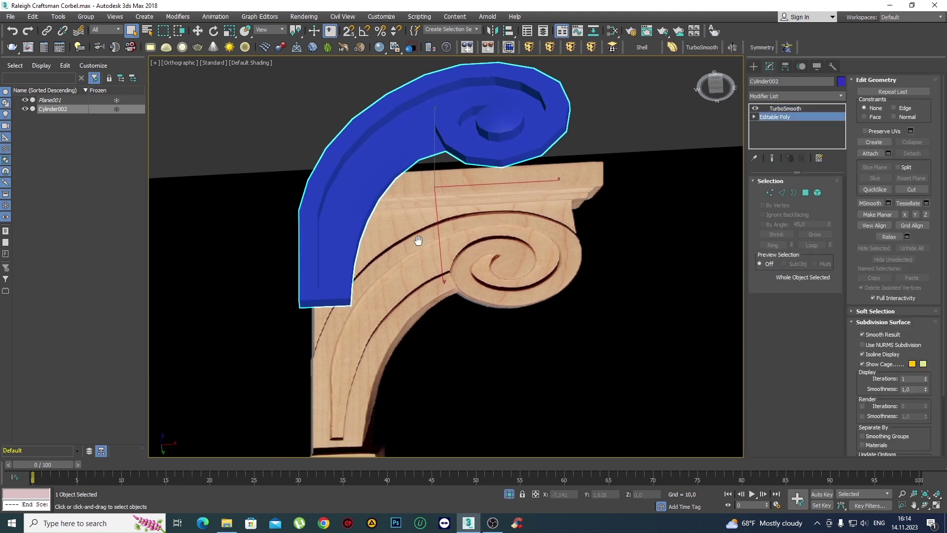
pyautogui.scroll(2, 354, 308)
pyautogui.press('F4')
pyautogui.moveTo(354, 308); pyautogui.dragTo(353, 256, button='middle')
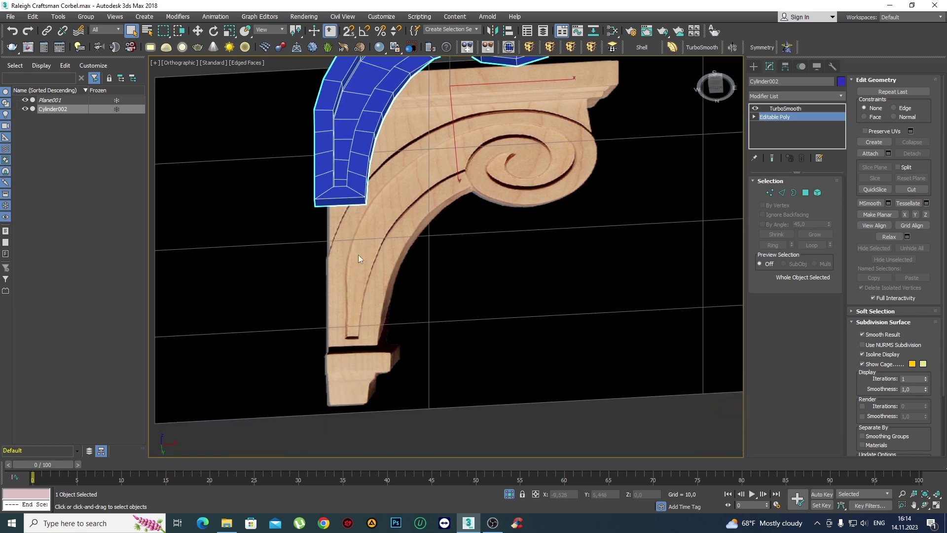
# In Edge mode, select the edge loops bordering the scroll's bottom end.
pyautogui.scroll(2, 358, 255)
pyautogui.scroll(2, 377, 259)
pyautogui.press('2')
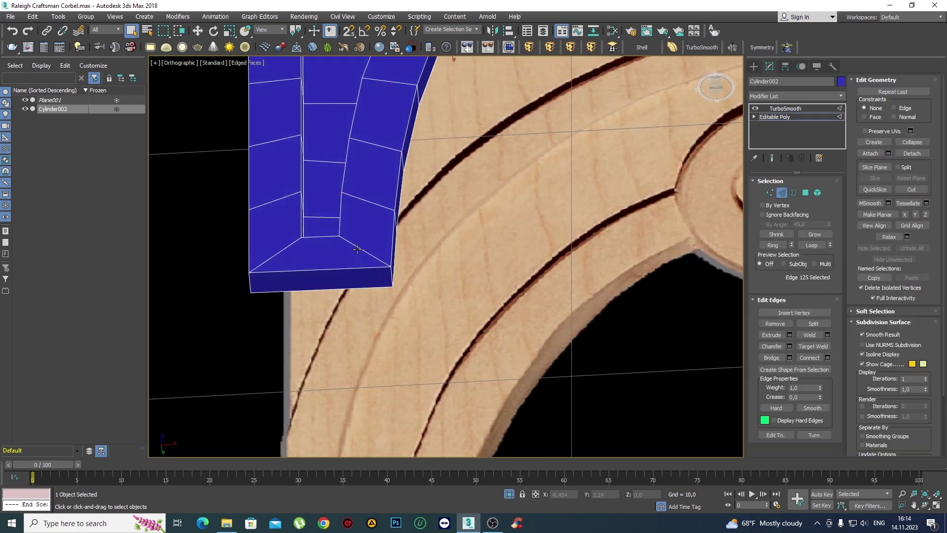
pyautogui.scroll(-4, 328, 271)
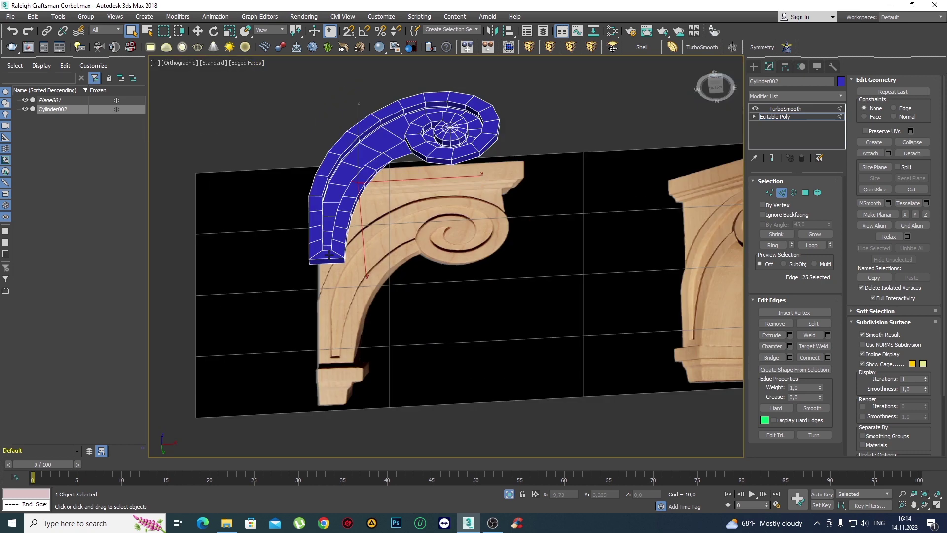
pyautogui.scroll(4, 344, 236)
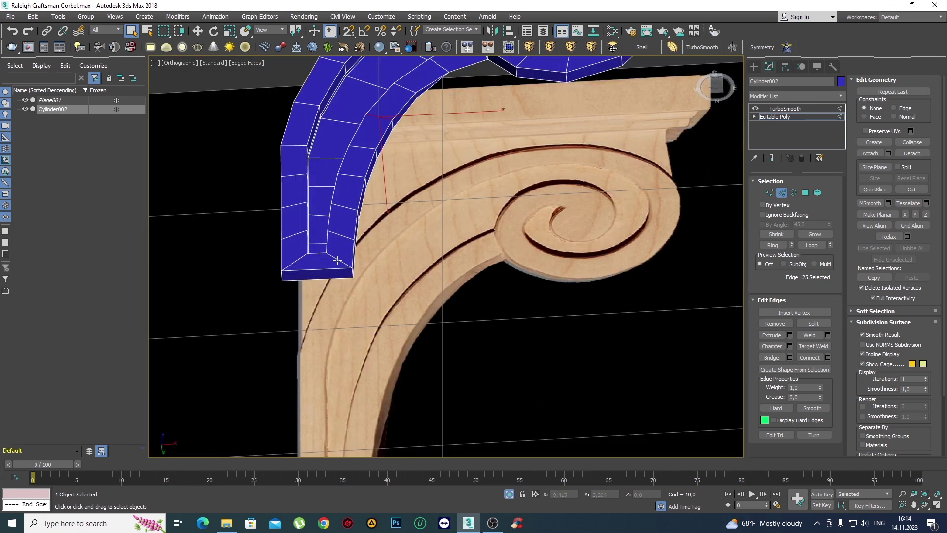
pyautogui.doubleClick(340, 257)
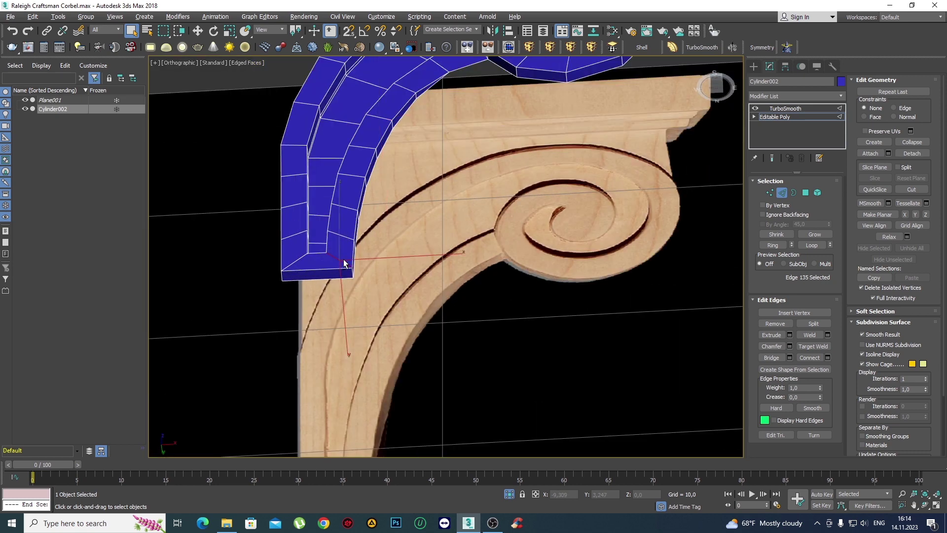
pyautogui.click(341, 261)
pyautogui.click(809, 246)
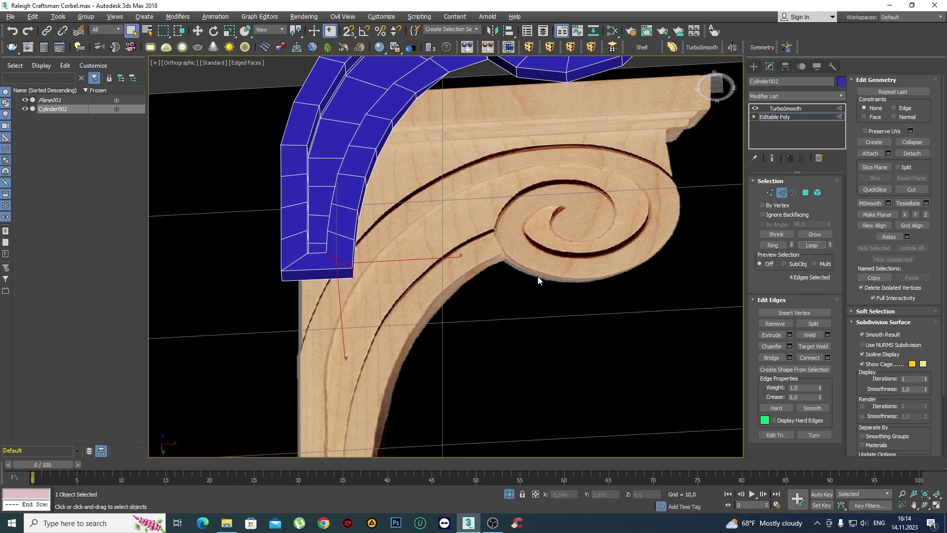
pyautogui.click(811, 246)
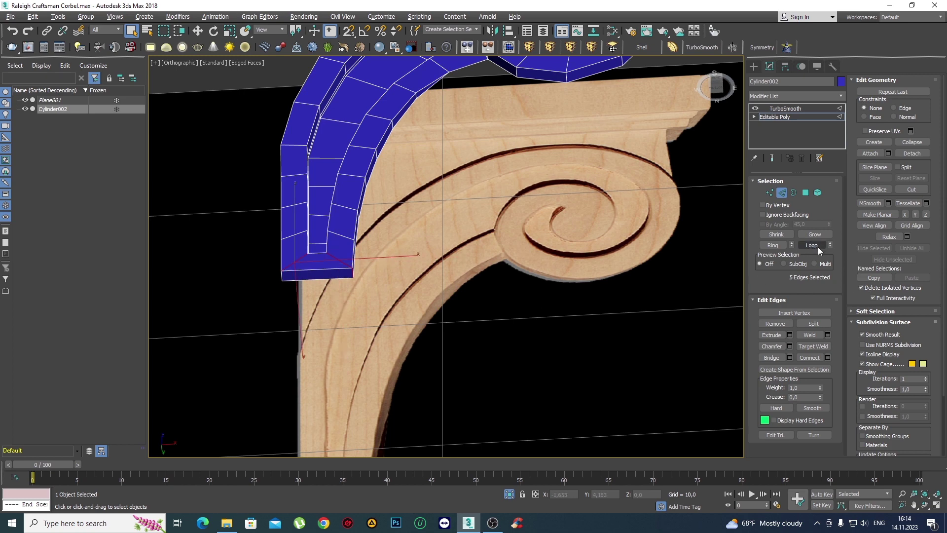
pyautogui.scroll(2, 359, 296)
pyautogui.scroll(3, 348, 376)
pyautogui.scroll(3, 354, 285)
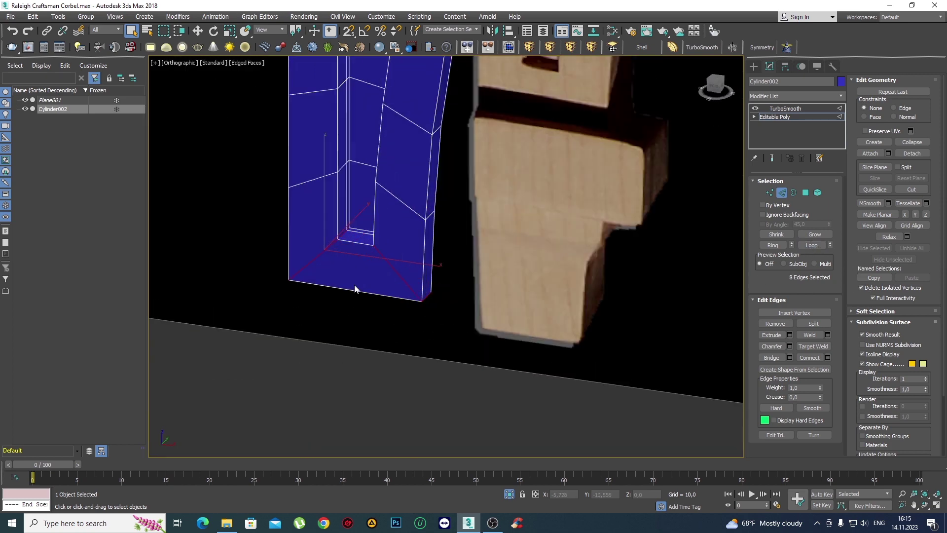
pyautogui.scroll(2, 366, 272)
pyautogui.keyDown('alt'); pyautogui.moveTo(366, 272); pyautogui.dragTo(373, 226, button='middle'); pyautogui.keyUp('alt')
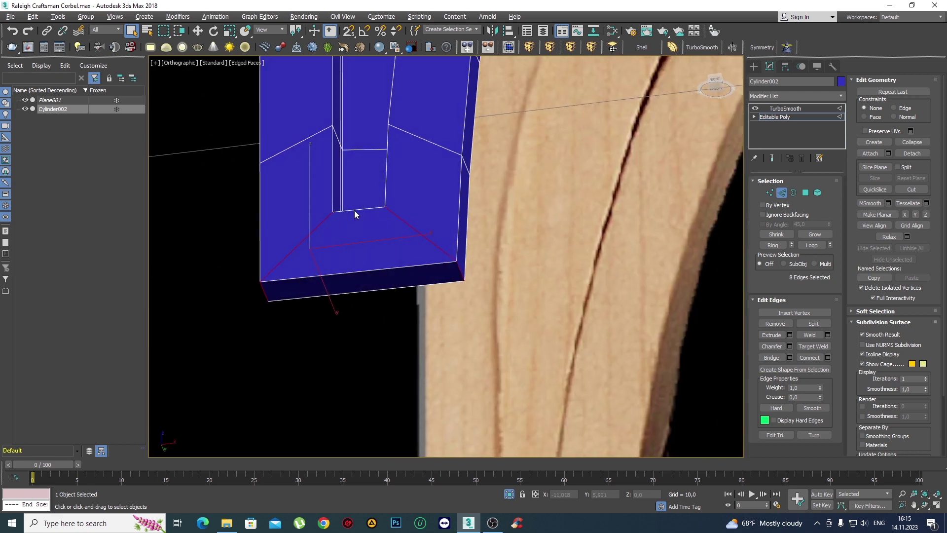
# Chamfer the bottom-end edges by 0,02 with 1 segment.
pyautogui.click(789, 346)
pyautogui.rightClick(454, 277)
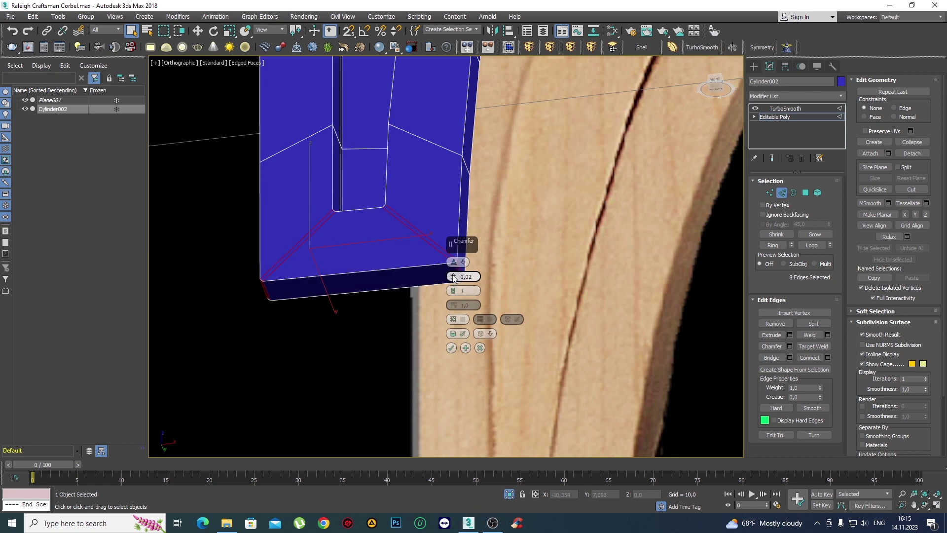
pyautogui.click(451, 347)
pyautogui.scroll(-3, 381, 256)
pyautogui.scroll(-3, 381, 255)
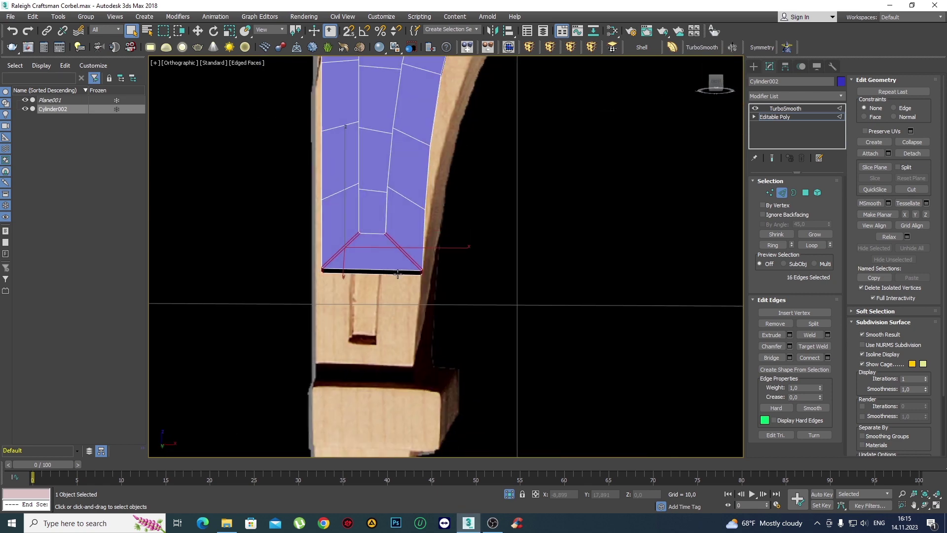
pyautogui.scroll(-3, 466, 242)
pyautogui.scroll(-2, 466, 242)
# Preview the smoothed scroll, then return to its Editable Poly cage at Edge level.
pyautogui.click(754, 68)
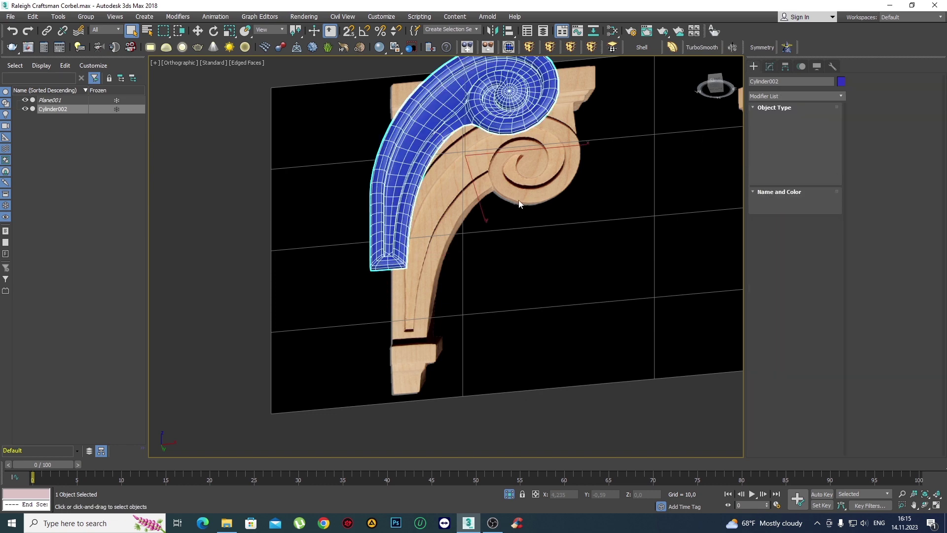
pyautogui.scroll(2, 390, 258)
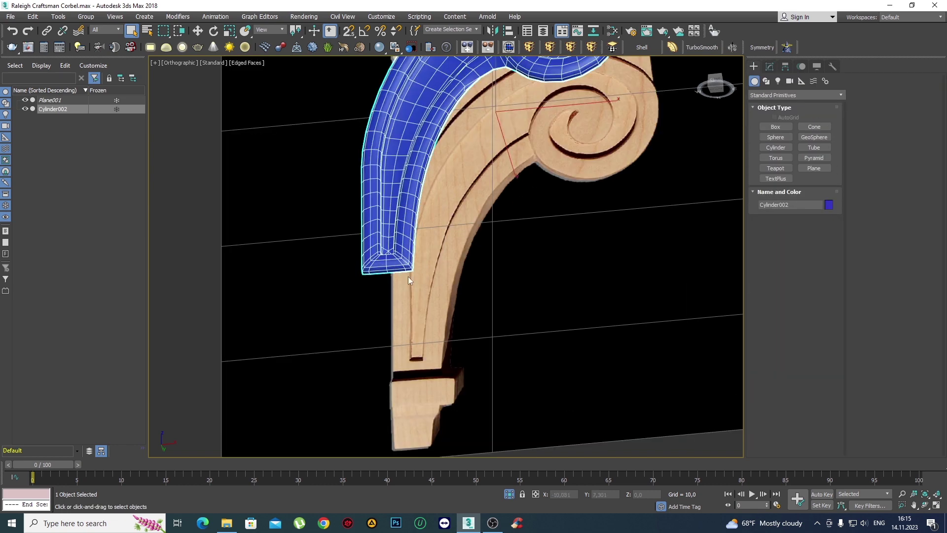
pyautogui.moveTo(409, 256); pyautogui.dragTo(422, 287, button='middle')
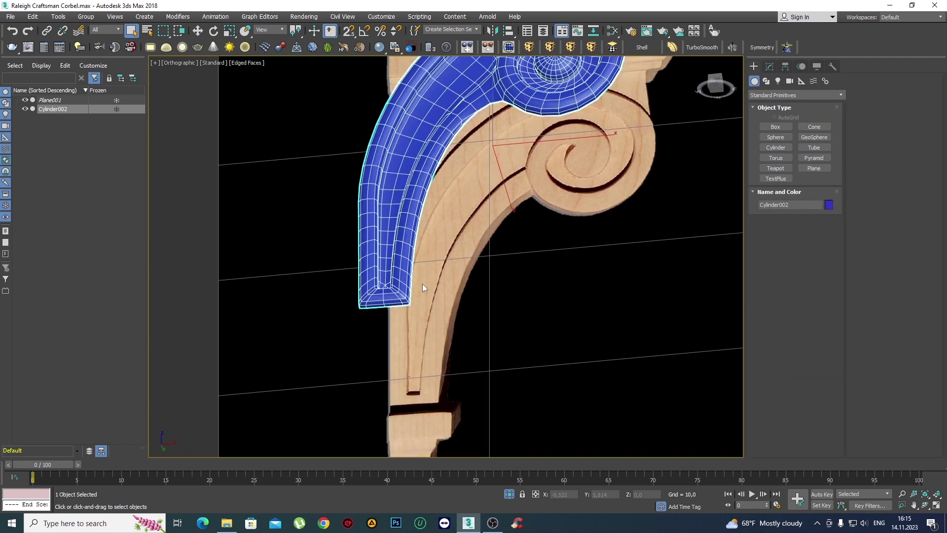
pyautogui.click(769, 66)
pyautogui.click(775, 116)
pyautogui.keyDown('alt'); pyautogui.moveTo(514, 179); pyautogui.dragTo(495, 251, button='middle'); pyautogui.keyUp('alt')
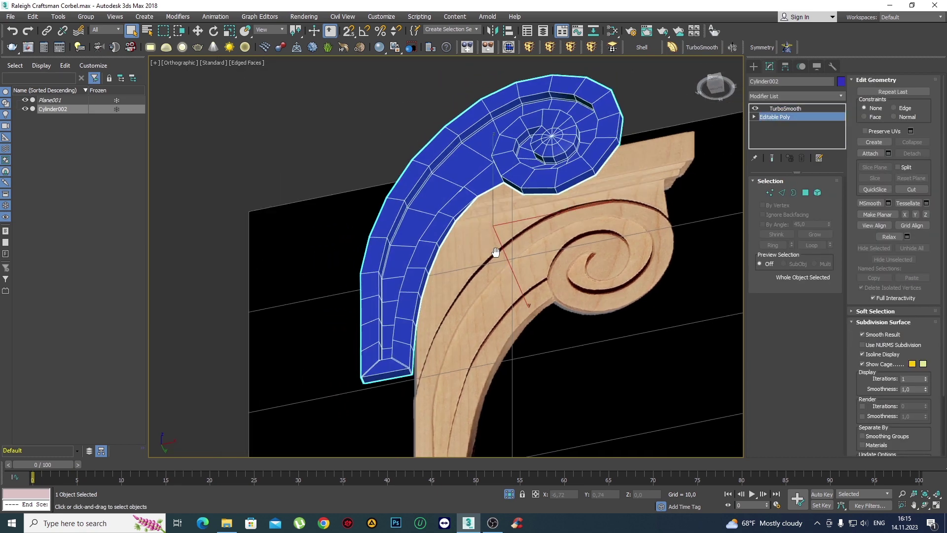
pyautogui.scroll(1, 495, 251)
pyautogui.scroll(2, 487, 298)
pyautogui.scroll(2, 480, 229)
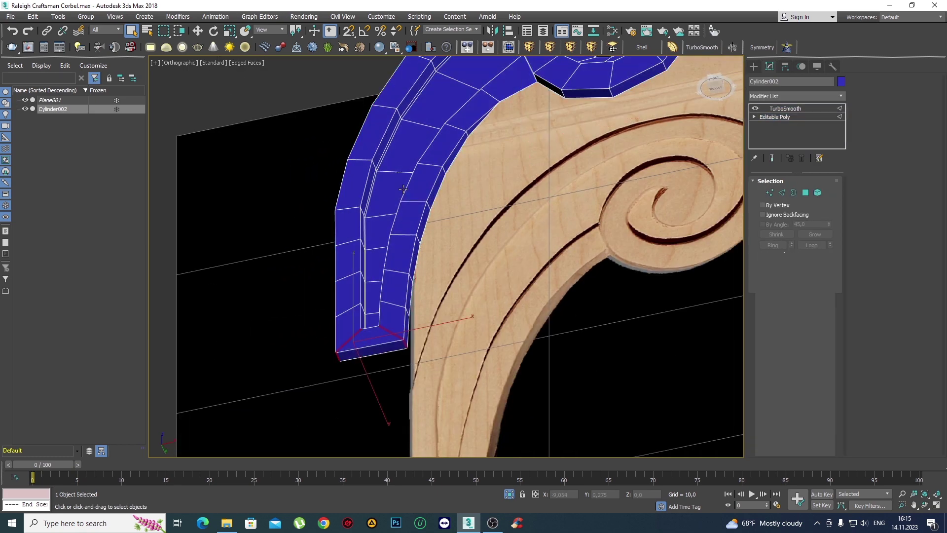
pyautogui.press('2')
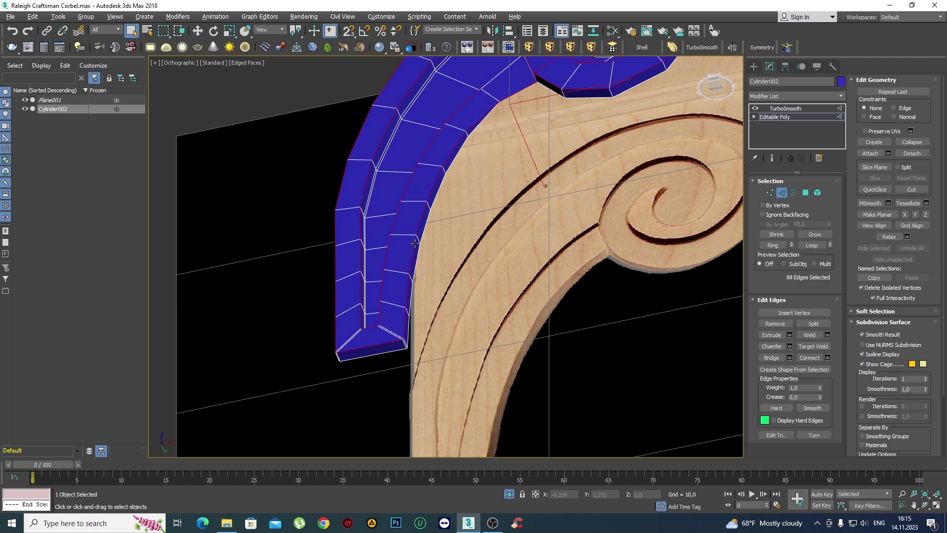
# Select the edge loop running around the spiral's border.
pyautogui.scroll(-2, 414, 243)
pyautogui.moveTo(414, 243)
pyautogui.keyDown('alt'); pyautogui.mouseDown(button='middle')
pyautogui.moveTo(403, 259)
pyautogui.moveTo(426, 278)
pyautogui.mouseUp(button='middle'); pyautogui.keyUp('alt')
pyautogui.scroll(2, 433, 195)
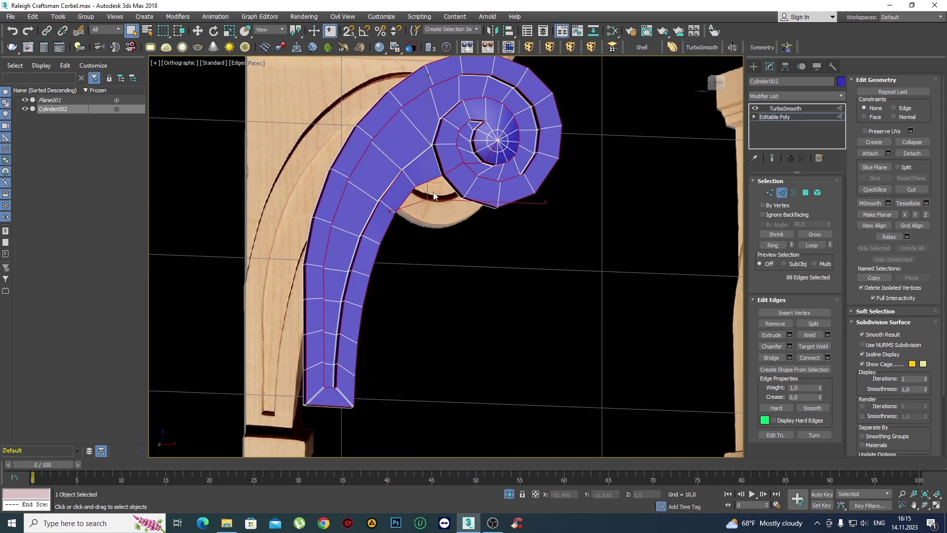
pyautogui.scroll(2, 434, 196)
pyautogui.scroll(1, 425, 154)
pyautogui.moveTo(425, 155)
pyautogui.mouseDown(button='middle')
pyautogui.moveTo(414, 255)
pyautogui.moveTo(387, 236)
pyautogui.moveTo(403, 226)
pyautogui.mouseUp(button='middle')
pyautogui.click(419, 189)
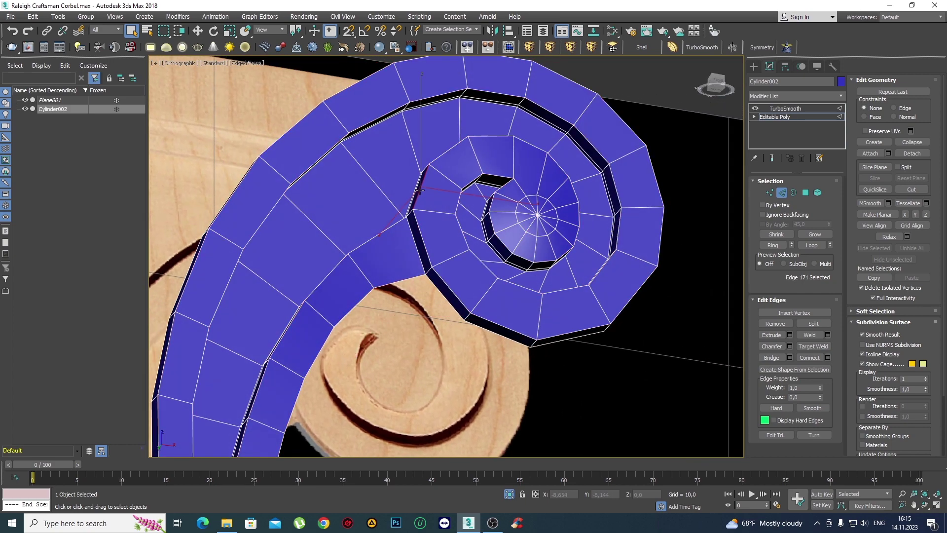
pyautogui.doubleClick(420, 189)
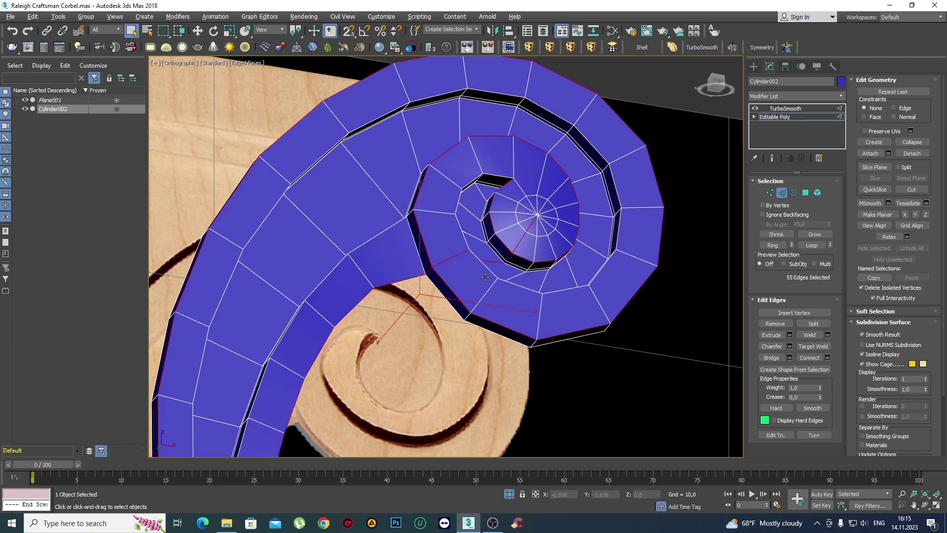
# Deselect the unwanted inner edges so only the scroll's outer outline edges stay selected.
pyautogui.moveTo(485, 278)
pyautogui.keyDown('alt'); pyautogui.mouseDown(button='middle')
pyautogui.moveTo(416, 243)
pyautogui.moveTo(454, 265)
pyautogui.moveTo(433, 295)
pyautogui.moveTo(482, 253)
pyautogui.moveTo(461, 282)
pyautogui.mouseUp(button='middle'); pyautogui.keyUp('alt')
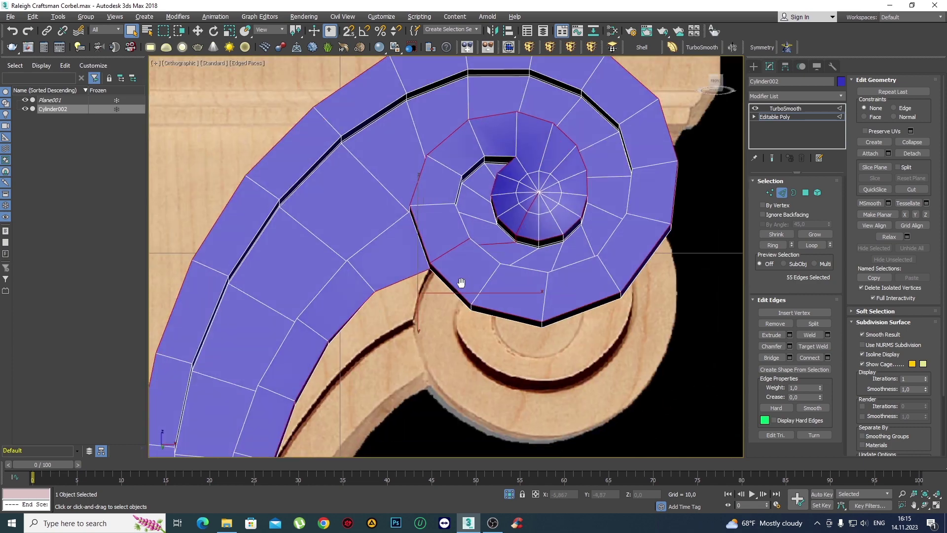
pyautogui.scroll(5, 469, 243)
pyautogui.keyDown('alt'); pyautogui.moveTo(442, 197); pyautogui.dragTo(442, 198); pyautogui.keyUp('alt')
pyautogui.moveTo(442, 198)
pyautogui.keyDown('alt'); pyautogui.mouseDown(button='middle')
pyautogui.moveTo(486, 265)
pyautogui.moveTo(516, 253)
pyautogui.moveTo(500, 342)
pyautogui.mouseUp(button='middle'); pyautogui.keyUp('alt')
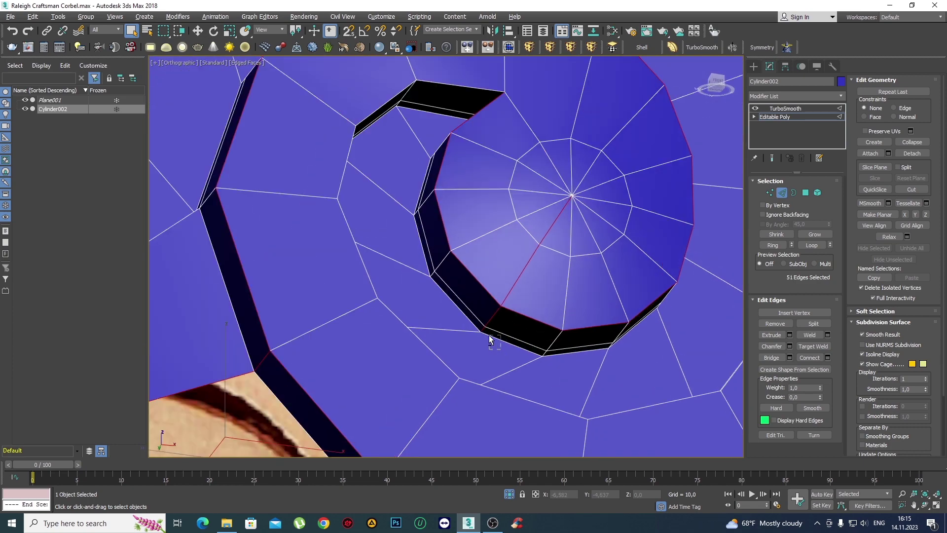
pyautogui.keyDown('alt'); pyautogui.moveTo(566, 271); pyautogui.dragTo(517, 198); pyautogui.keyUp('alt')
pyautogui.scroll(-4, 525, 207)
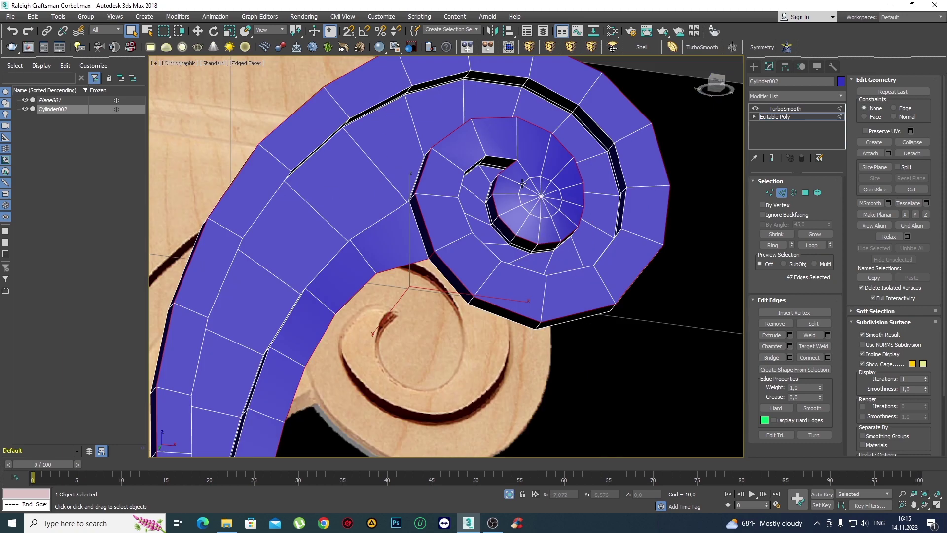
pyautogui.moveTo(470, 307)
pyautogui.keyDown('alt'); pyautogui.mouseDown(button='middle')
pyautogui.moveTo(423, 259)
pyautogui.moveTo(364, 250)
pyautogui.moveTo(395, 263)
pyautogui.moveTo(376, 281)
pyautogui.moveTo(374, 249)
pyautogui.moveTo(383, 249)
pyautogui.moveTo(423, 333)
pyautogui.mouseUp(button='middle'); pyautogui.keyUp('alt')
pyautogui.scroll(5, 423, 257)
pyautogui.scroll(-5, 392, 275)
pyautogui.scroll(2, 395, 262)
pyautogui.scroll(2, 337, 325)
pyautogui.keyDown('alt'); pyautogui.moveTo(337, 325); pyautogui.dragTo(387, 266, button='middle'); pyautogui.keyUp('alt')
pyautogui.scroll(3, 386, 266)
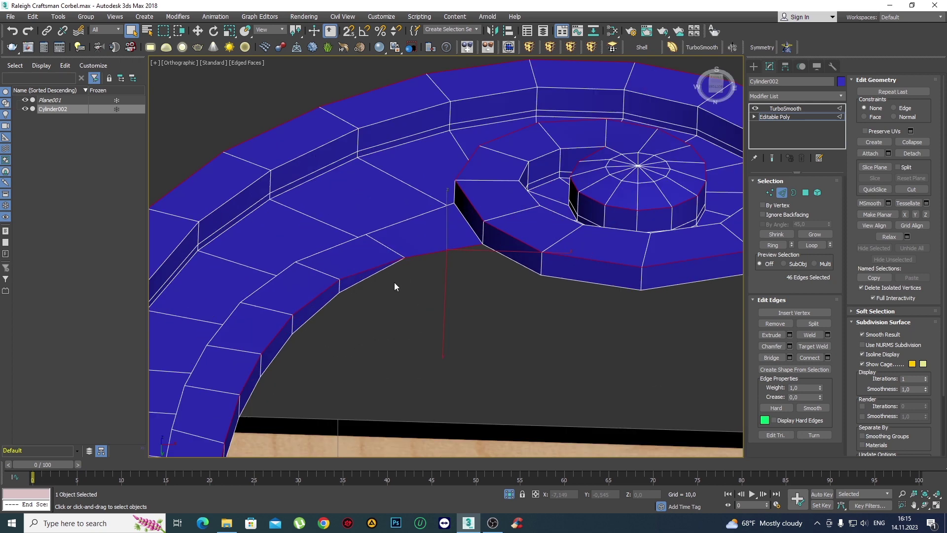
# Chamfer the selected outline edges by 0,02.
pyautogui.click(790, 346)
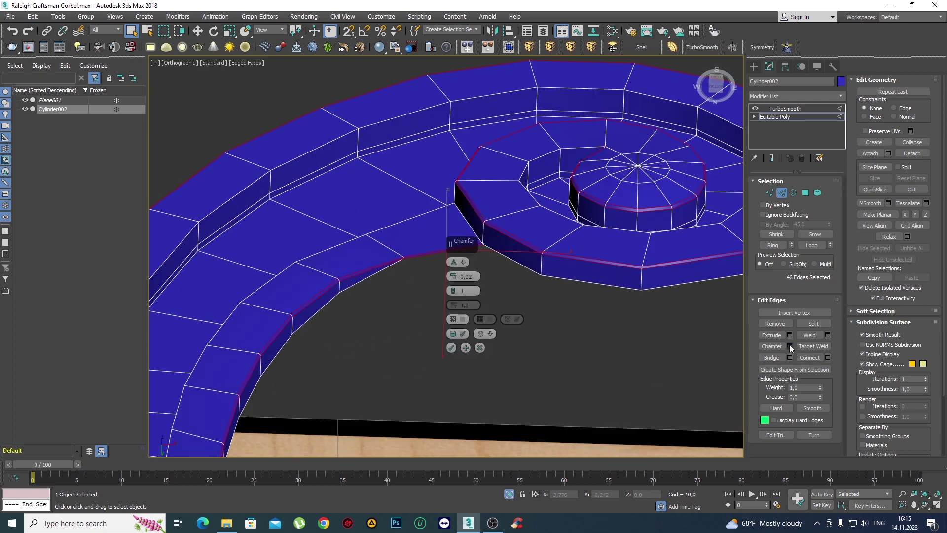
pyautogui.click(451, 348)
pyautogui.scroll(3, 395, 262)
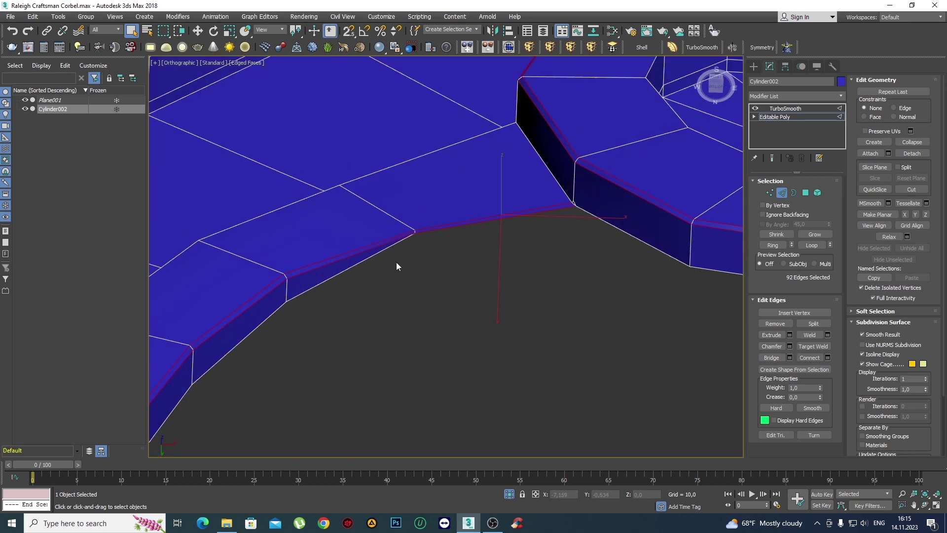
pyautogui.scroll(3, 427, 233)
# Collapse the stray vertex cluster at the spiral's inner edge into a single vertex.
pyautogui.press('1')
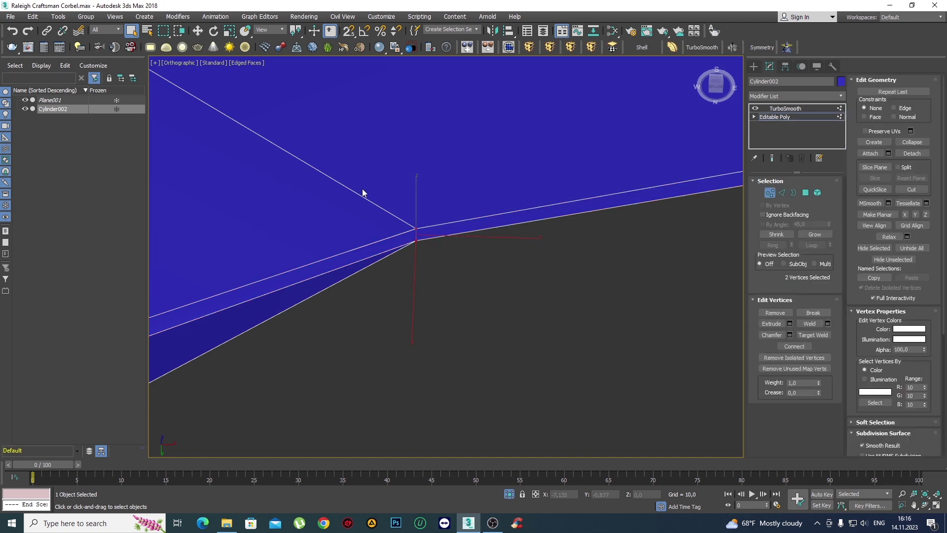
pyautogui.scroll(-3, 444, 212)
pyautogui.keyDown('alt'); pyautogui.moveTo(510, 227); pyautogui.dragTo(368, 231, button='middle'); pyautogui.keyUp('alt')
pyautogui.scroll(2, 454, 211)
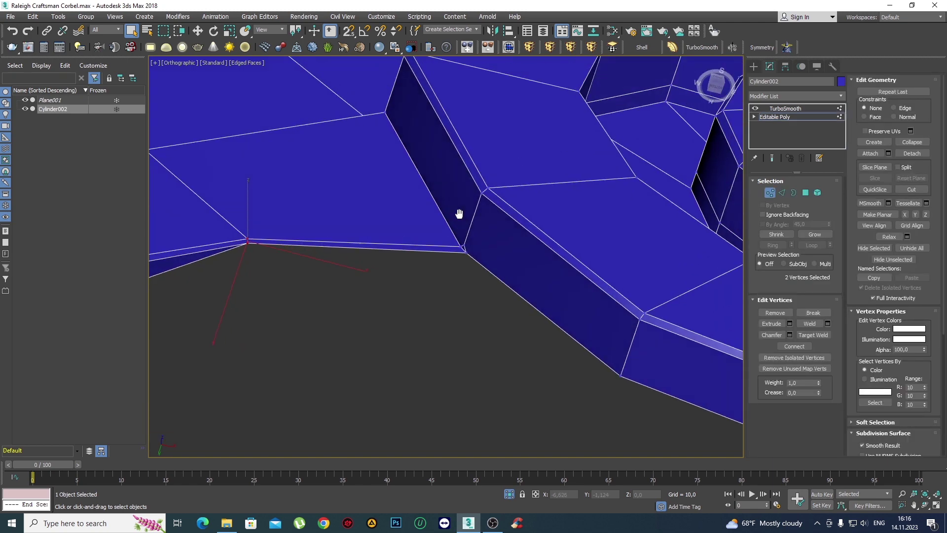
pyautogui.scroll(2, 468, 289)
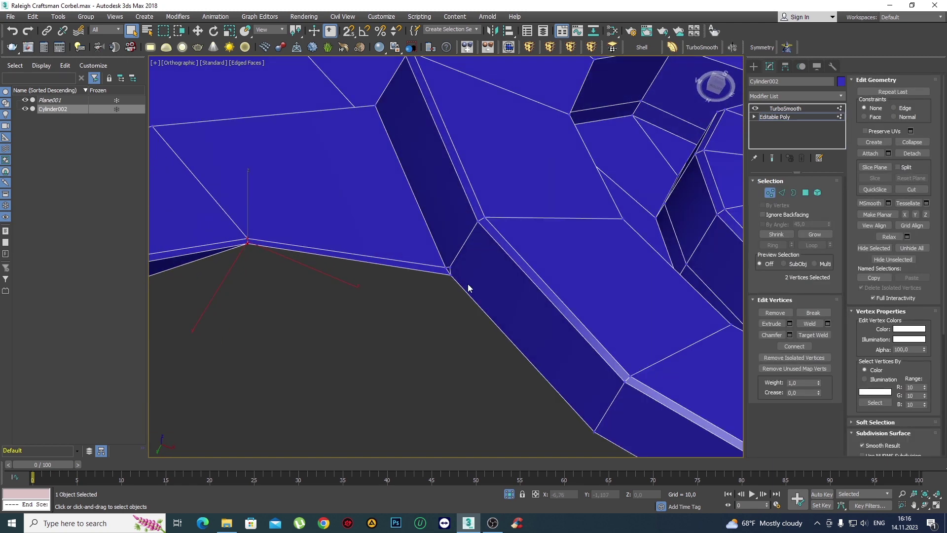
pyautogui.click(906, 144)
pyautogui.scroll(-3, 359, 268)
pyautogui.scroll(-2, 360, 269)
pyautogui.keyDown('alt'); pyautogui.moveTo(359, 269); pyautogui.dragTo(376, 260, button='middle'); pyautogui.keyUp('alt')
pyautogui.scroll(3, 376, 260)
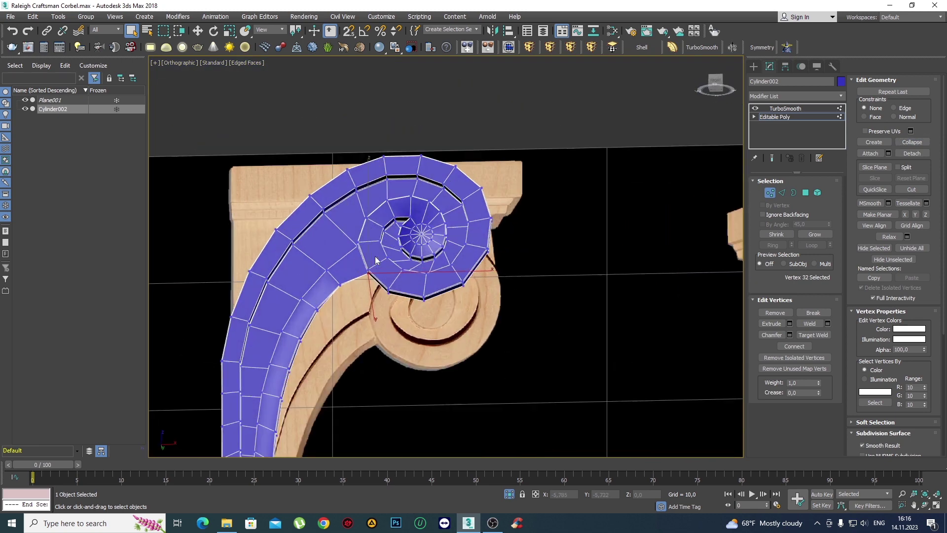
pyautogui.scroll(3, 429, 192)
pyautogui.scroll(2, 454, 184)
pyautogui.scroll(2, 508, 239)
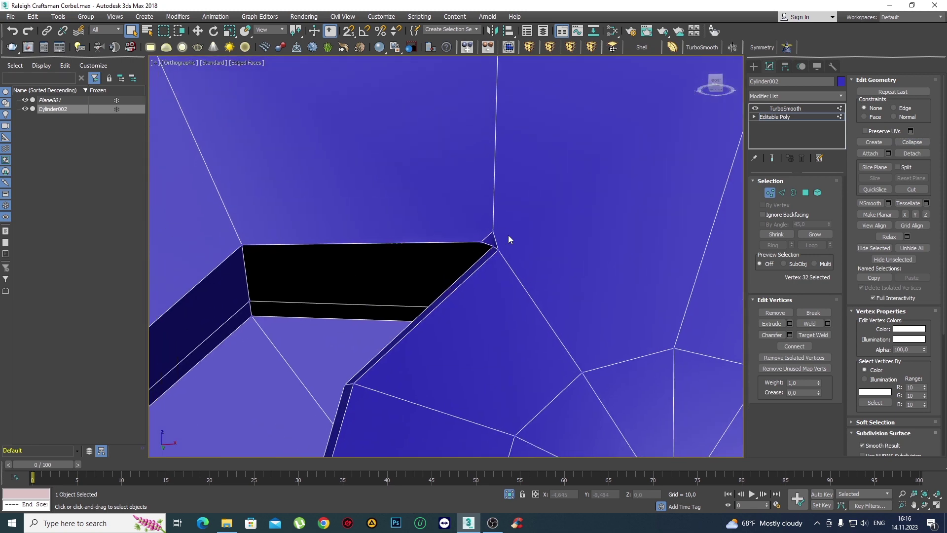
# Select the remaining clustered vertices in wireframe, then review the shaded scroll from angled views.
pyautogui.press('F3')
pyautogui.moveTo(534, 266); pyautogui.dragTo(410, 192)
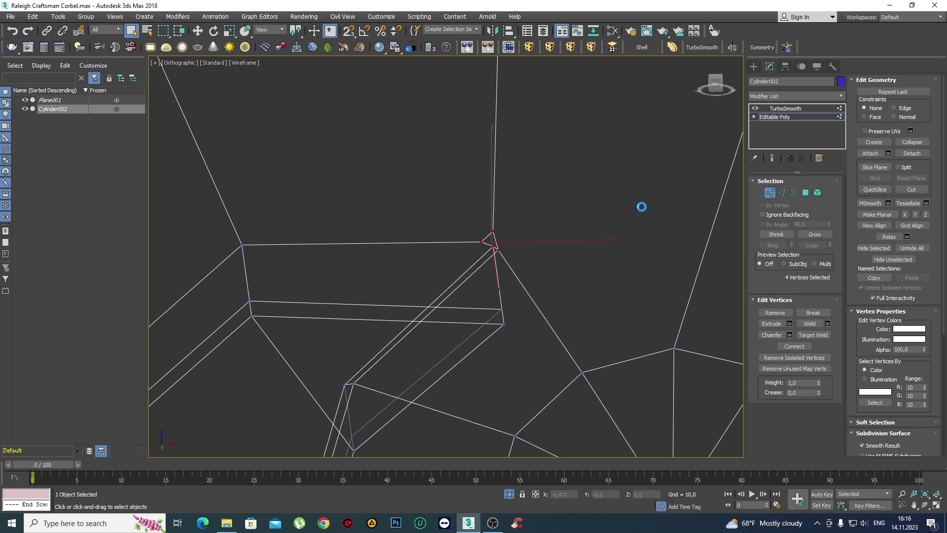
pyautogui.scroll(-3, 394, 213)
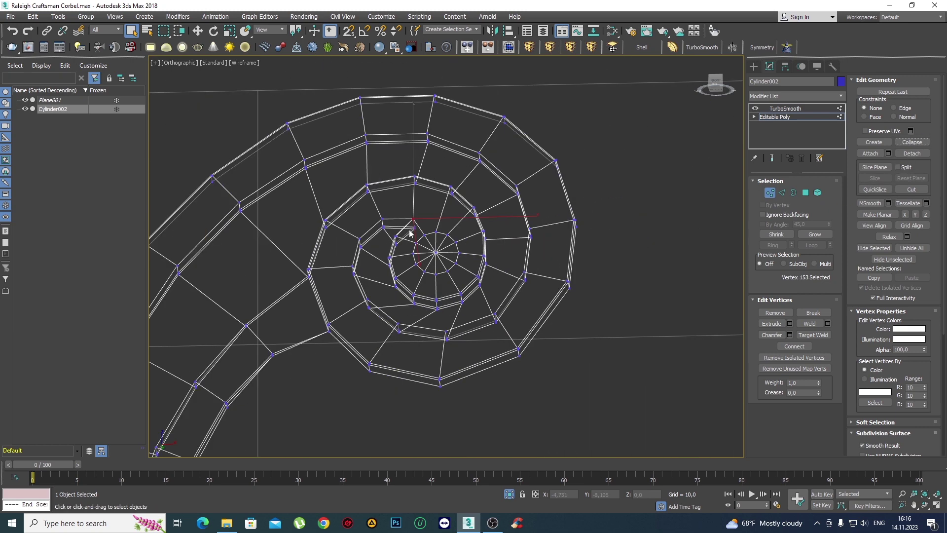
pyautogui.press('F3')
pyautogui.scroll(-2, 395, 213)
pyautogui.scroll(-2, 385, 227)
pyautogui.keyDown('alt'); pyautogui.moveTo(385, 227); pyautogui.dragTo(371, 242, button='middle'); pyautogui.keyUp('alt')
pyautogui.scroll(2, 283, 327)
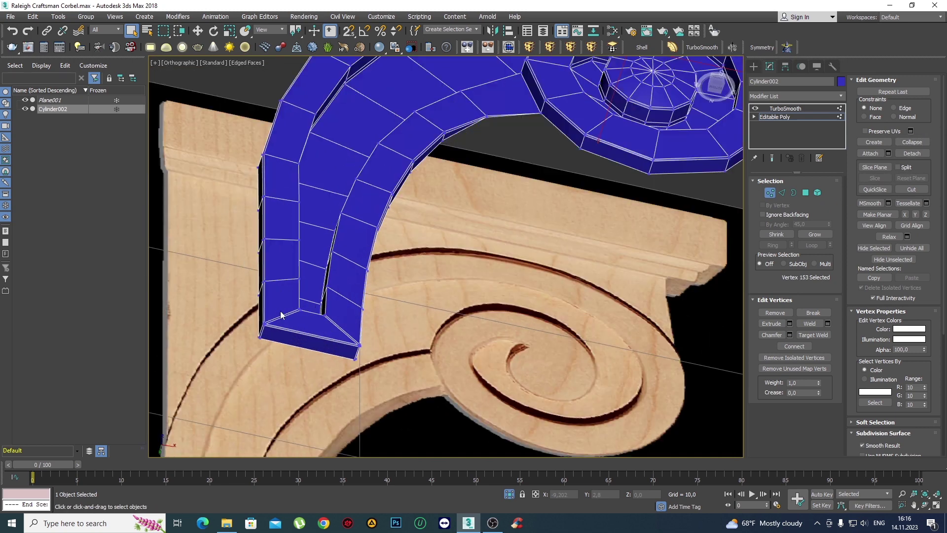
pyautogui.scroll(2, 282, 328)
pyautogui.scroll(-4, 282, 327)
pyautogui.moveTo(283, 328)
pyautogui.mouseDown(button='middle')
pyautogui.moveTo(377, 225)
pyautogui.moveTo(395, 222)
pyautogui.mouseUp(button='middle')
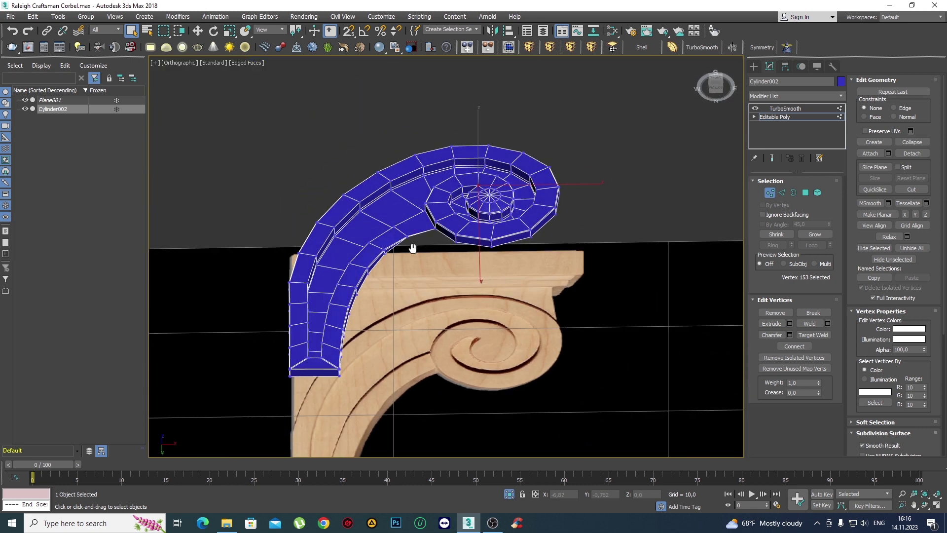
# Leave vertex mode and hide edged faces to preview the TurboSmoothed scroll.
pyautogui.click(753, 66)
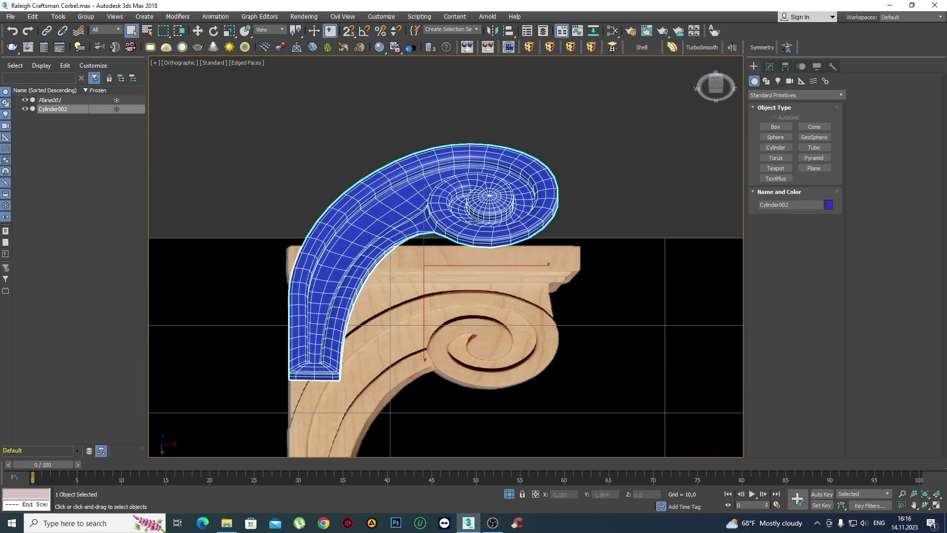
pyautogui.moveTo(408, 304); pyautogui.dragTo(452, 281, button='middle')
pyautogui.press('F4')
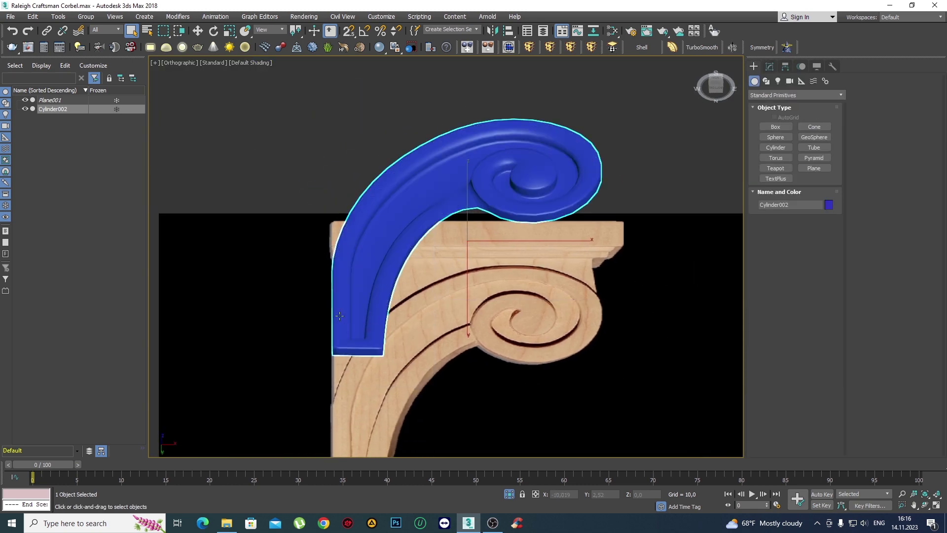
pyautogui.scroll(2, 420, 183)
pyautogui.moveTo(560, 167); pyautogui.dragTo(501, 128, button='middle')
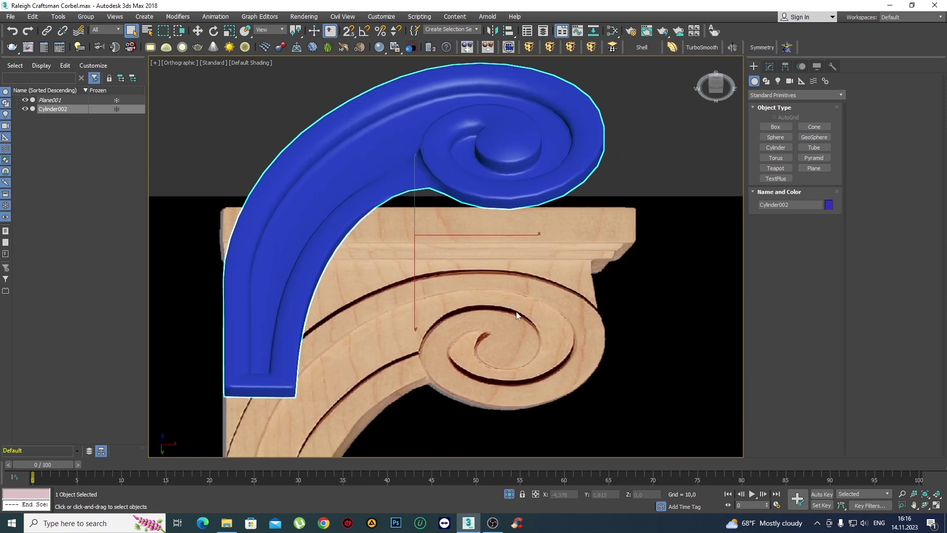
# Orbit around the corbel, then select Editable Poly in the modifier stack.
pyautogui.moveTo(516, 316)
pyautogui.keyDown('alt'); pyautogui.mouseDown(button='middle')
pyautogui.moveTo(445, 223)
pyautogui.moveTo(469, 239)
pyautogui.moveTo(445, 227)
pyautogui.moveTo(445, 259)
pyautogui.moveTo(721, 131)
pyautogui.mouseUp(button='middle'); pyautogui.keyUp('alt')
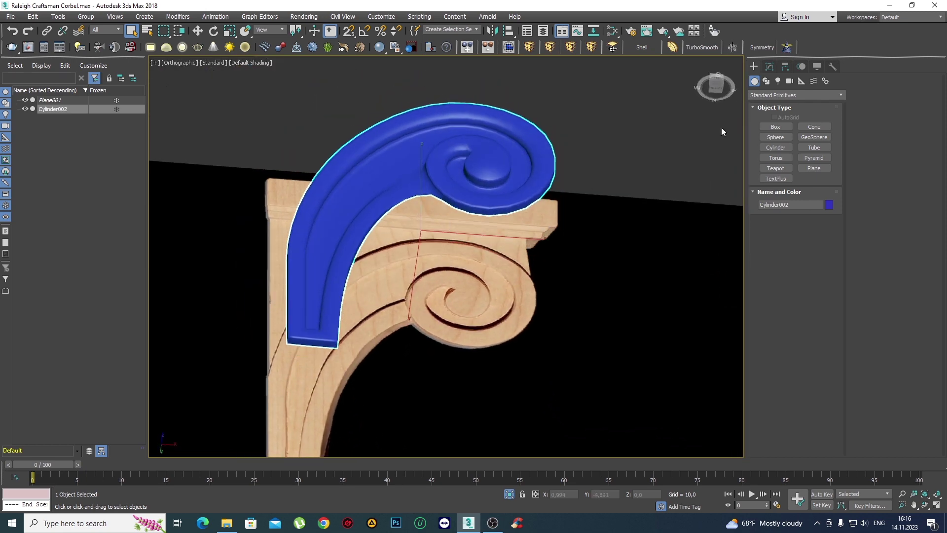
pyautogui.click(769, 66)
pyautogui.click(789, 117)
# Select the edge loop along the scroll arm's inner groove in Edge mode.
pyautogui.press('F4')
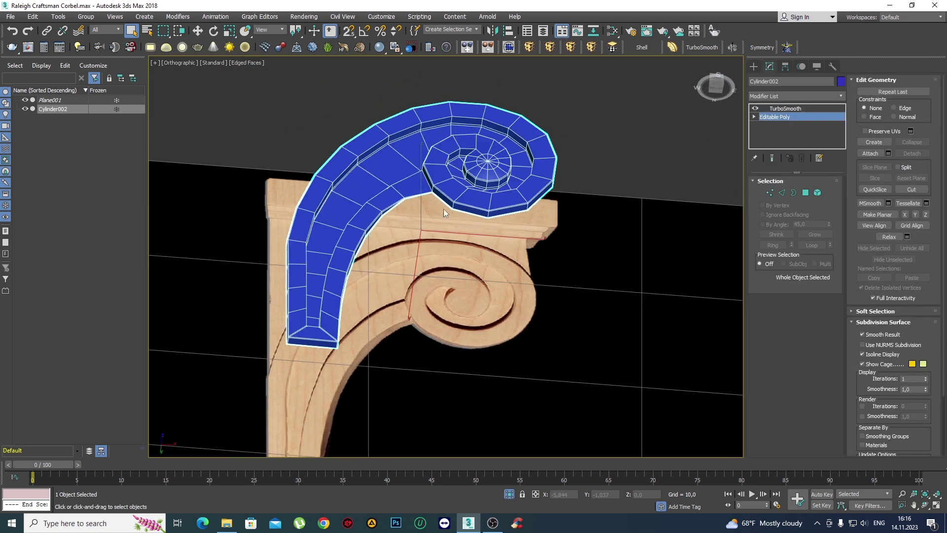
pyautogui.scroll(3, 444, 212)
pyautogui.press('2')
pyautogui.click(336, 170)
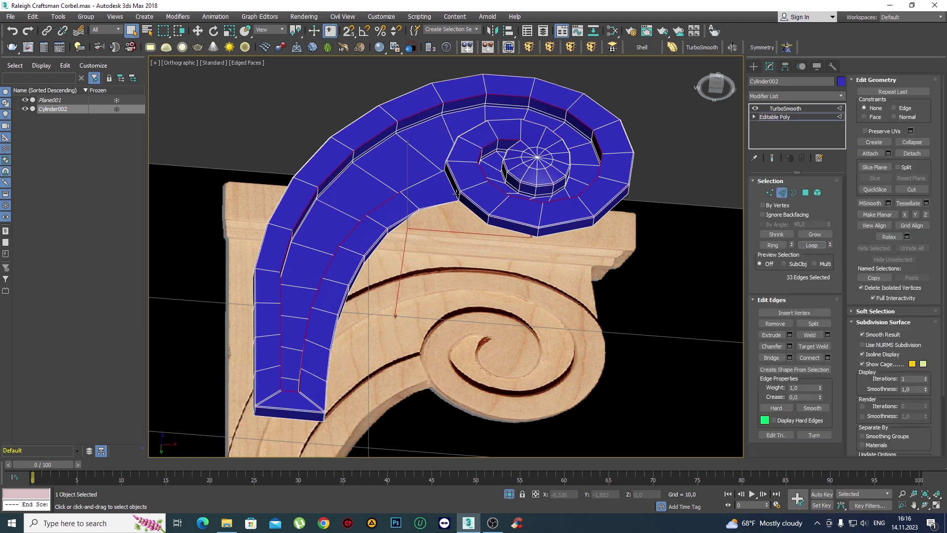
pyautogui.scroll(2, 454, 193)
pyautogui.moveTo(399, 180)
pyautogui.keyDown('alt'); pyautogui.mouseDown(button='middle')
pyautogui.moveTo(404, 197)
pyautogui.moveTo(400, 180)
pyautogui.moveTo(517, 197)
pyautogui.moveTo(500, 175)
pyautogui.moveTo(520, 178)
pyautogui.moveTo(539, 133)
pyautogui.mouseUp(button='middle'); pyautogui.keyUp('alt')
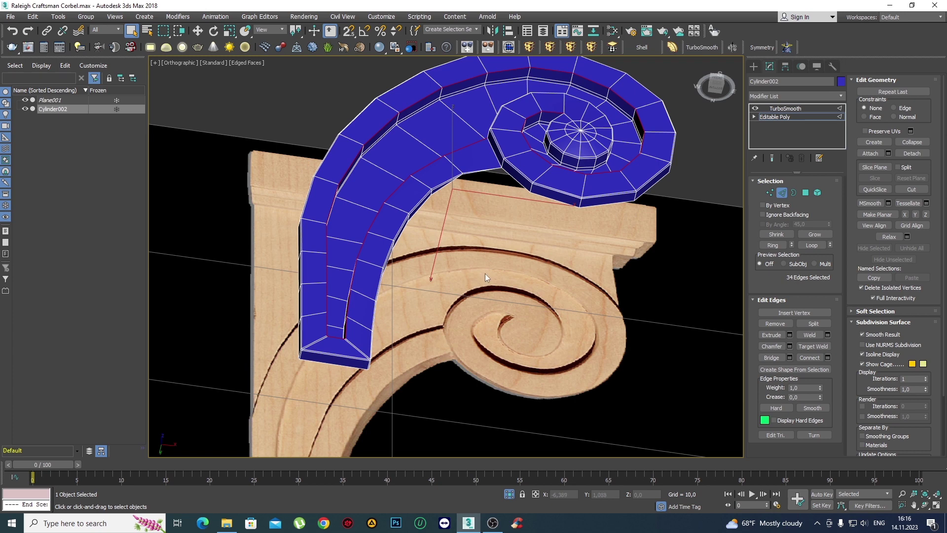
pyautogui.scroll(3, 486, 277)
pyautogui.scroll(3, 615, 328)
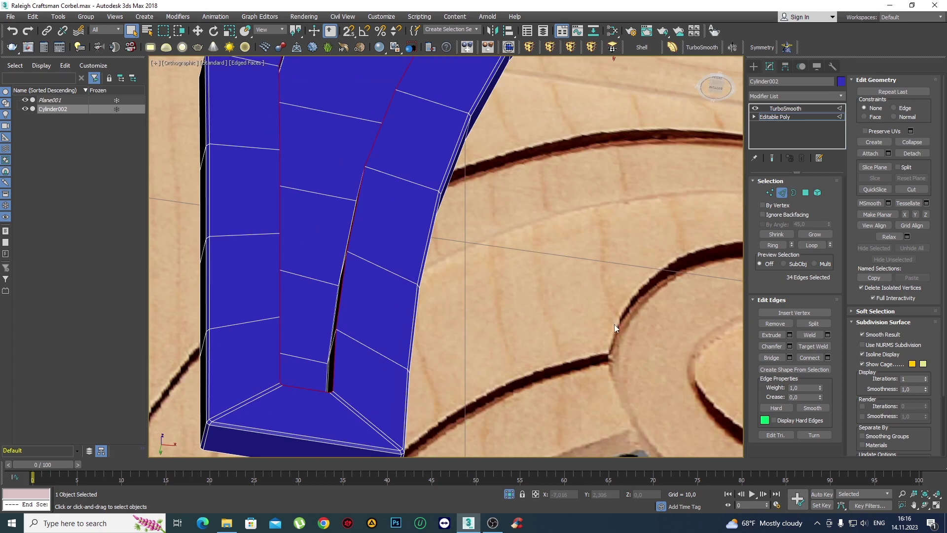
# Chamfer the groove edge loop by 0,02 and inspect the doubled edges.
pyautogui.click(789, 347)
pyautogui.click(451, 348)
pyautogui.scroll(-3, 451, 296)
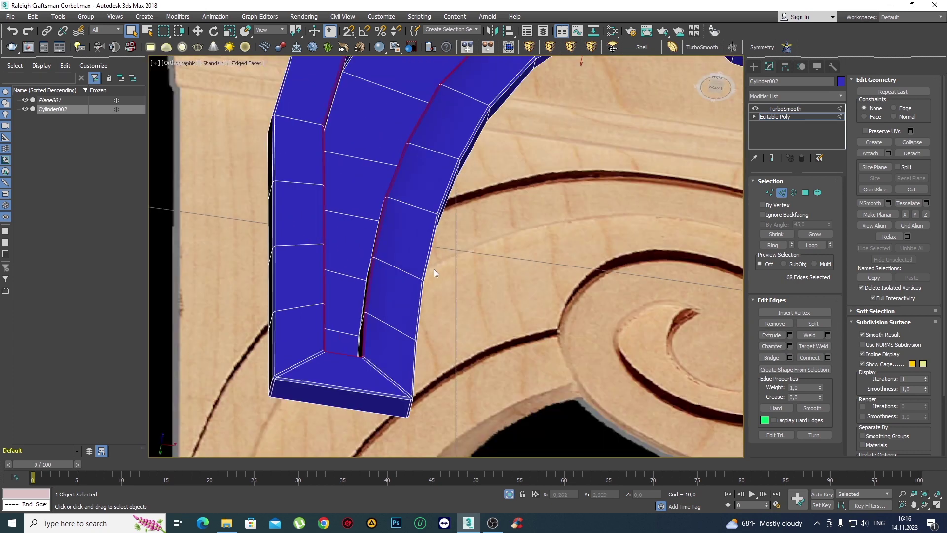
pyautogui.keyDown('alt'); pyautogui.moveTo(451, 295); pyautogui.dragTo(444, 237, button='middle'); pyautogui.keyUp('alt')
pyautogui.scroll(3, 444, 239)
pyautogui.scroll(4, 501, 146)
# Collapse the lower cluster of chamfered vertices into one vertex.
pyautogui.scroll(-3, 503, 218)
pyautogui.moveTo(501, 146)
pyautogui.mouseDown(button='middle')
pyautogui.moveTo(503, 218)
pyautogui.moveTo(531, 263)
pyautogui.mouseUp(button='middle')
pyautogui.press('F3')
pyautogui.press('1')
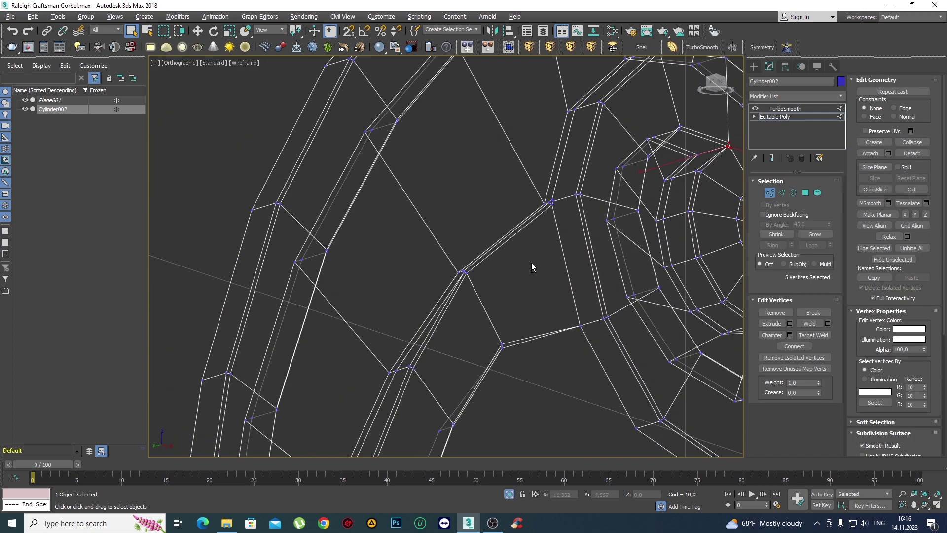
pyautogui.moveTo(531, 262); pyautogui.dragTo(481, 283)
pyautogui.scroll(4, 481, 284)
pyautogui.scroll(2, 450, 291)
pyautogui.scroll(2, 451, 290)
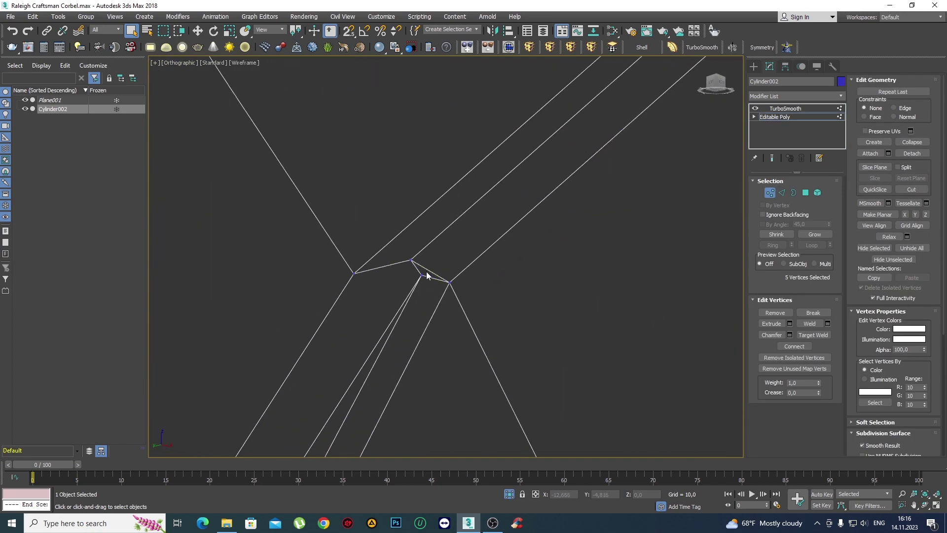
pyautogui.click(908, 142)
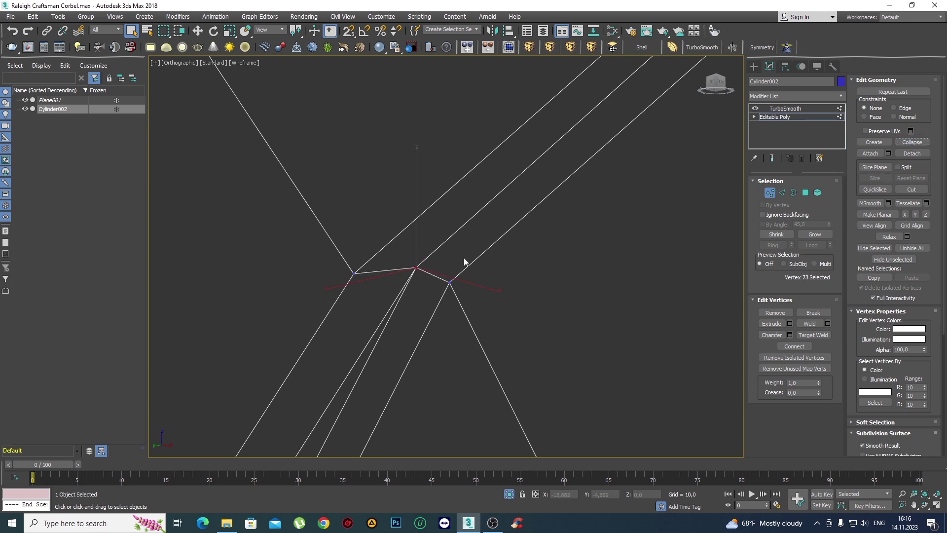
# Collapse the upper cluster of four vertices into one and check it in shaded view.
pyautogui.scroll(-3, 460, 276)
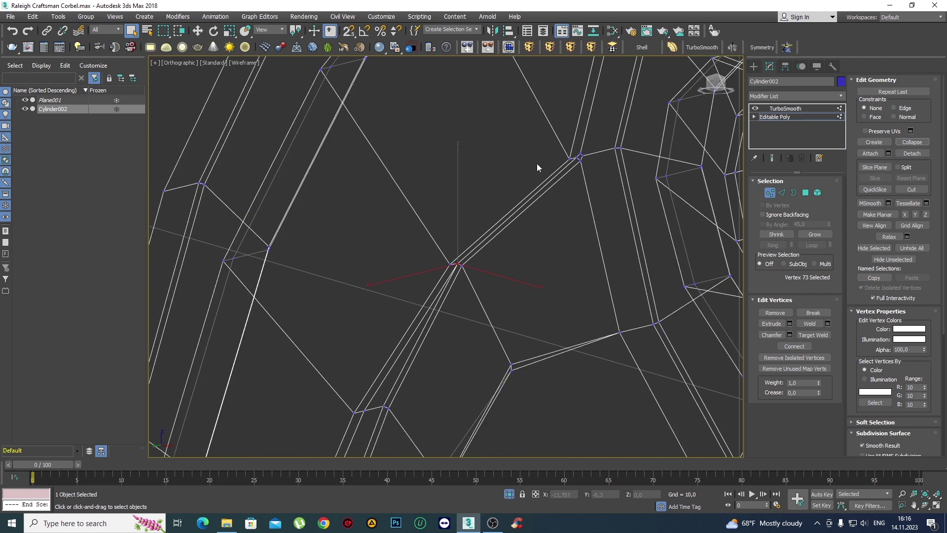
pyautogui.scroll(3, 579, 156)
pyautogui.scroll(3, 575, 163)
pyautogui.moveTo(542, 138); pyautogui.dragTo(580, 180)
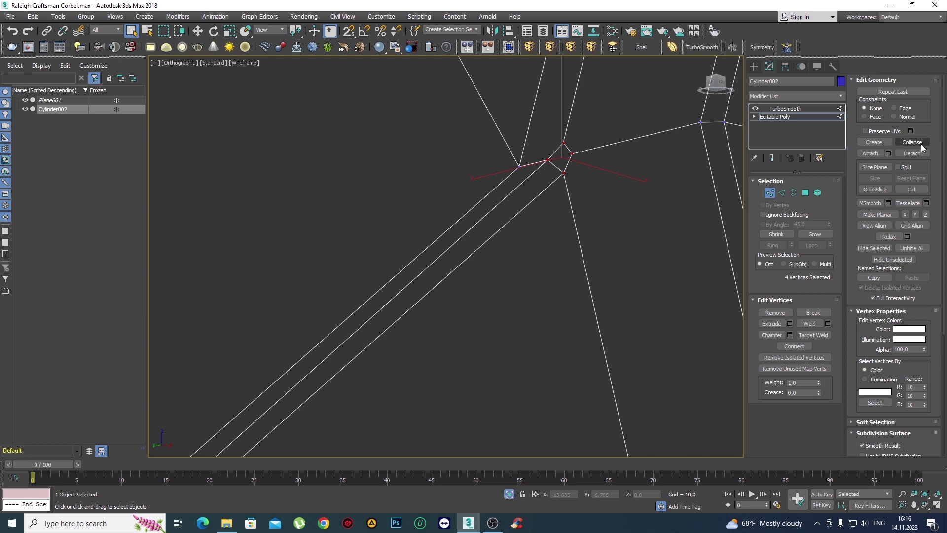
pyautogui.click(912, 142)
pyautogui.scroll(-3, 614, 212)
pyautogui.scroll(-2, 461, 258)
pyautogui.scroll(-1, 503, 231)
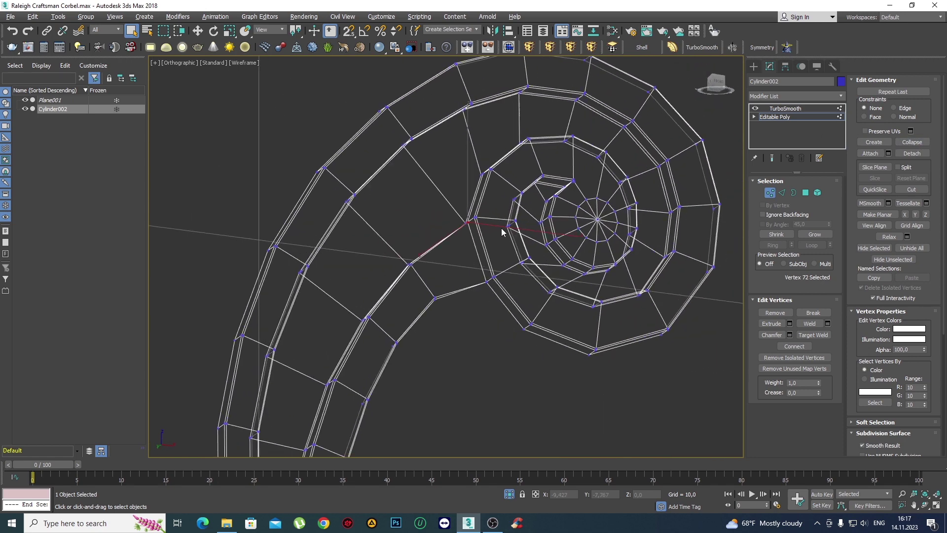
pyautogui.scroll(1, 555, 224)
pyautogui.press('F3')
pyautogui.scroll(2, 534, 211)
pyautogui.scroll(3, 556, 170)
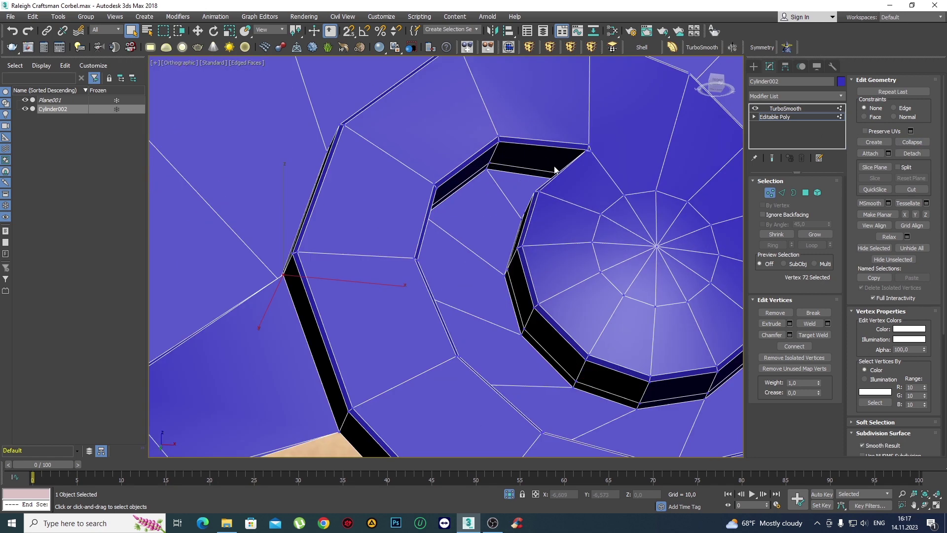
pyautogui.scroll(1, 562, 197)
pyautogui.scroll(1, 553, 222)
pyautogui.scroll(1, 553, 224)
pyautogui.scroll(2, 554, 226)
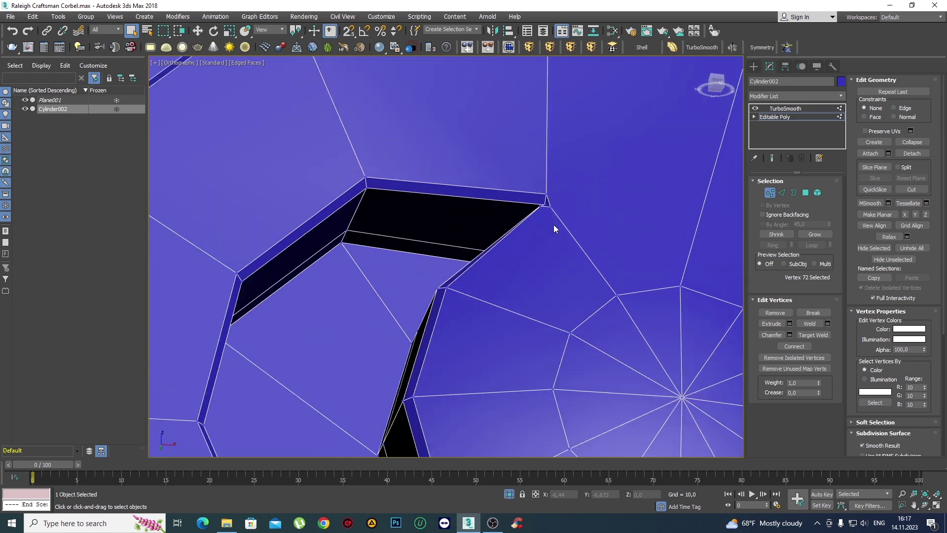
# Collapse the three clustered corner vertices into a single vertex.
pyautogui.press('F3')
pyautogui.moveTo(558, 226); pyautogui.dragTo(529, 171)
pyautogui.scroll(-5, 543, 197)
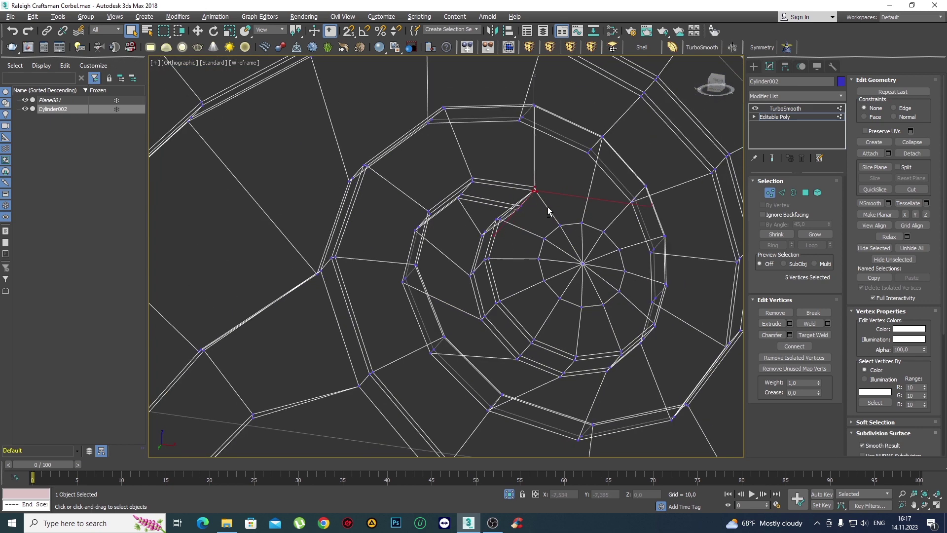
pyautogui.scroll(4, 537, 207)
pyautogui.scroll(1, 518, 183)
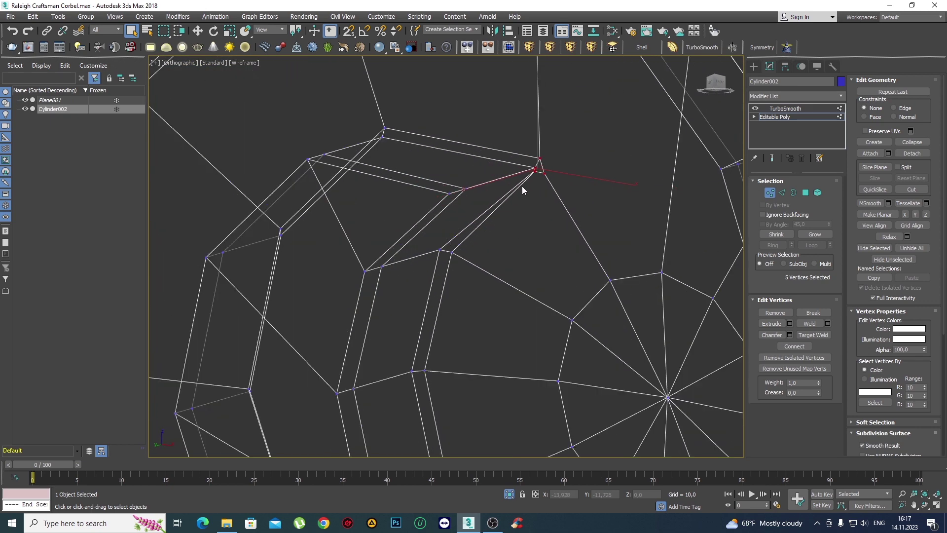
pyautogui.scroll(1, 527, 198)
pyautogui.scroll(1, 525, 206)
pyautogui.scroll(1, 521, 202)
pyautogui.scroll(2, 526, 193)
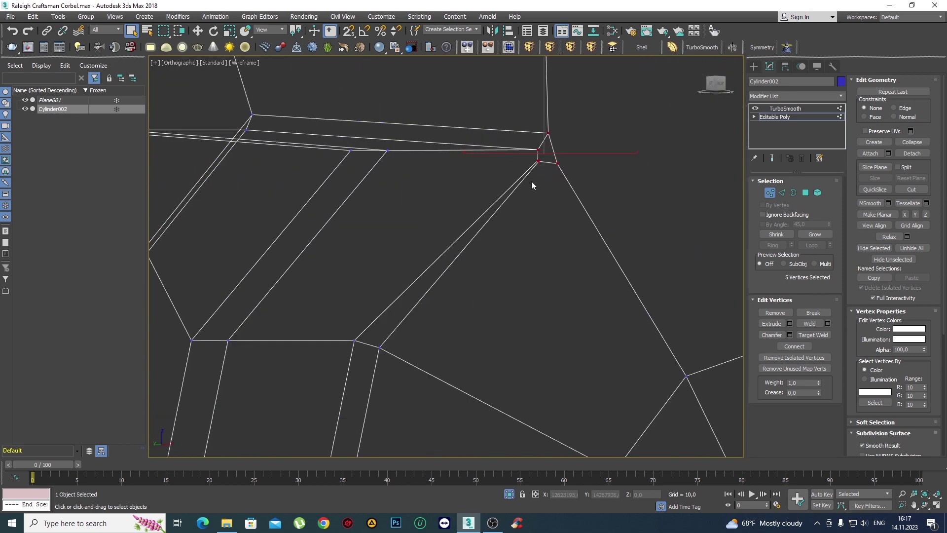
pyautogui.scroll(1, 534, 183)
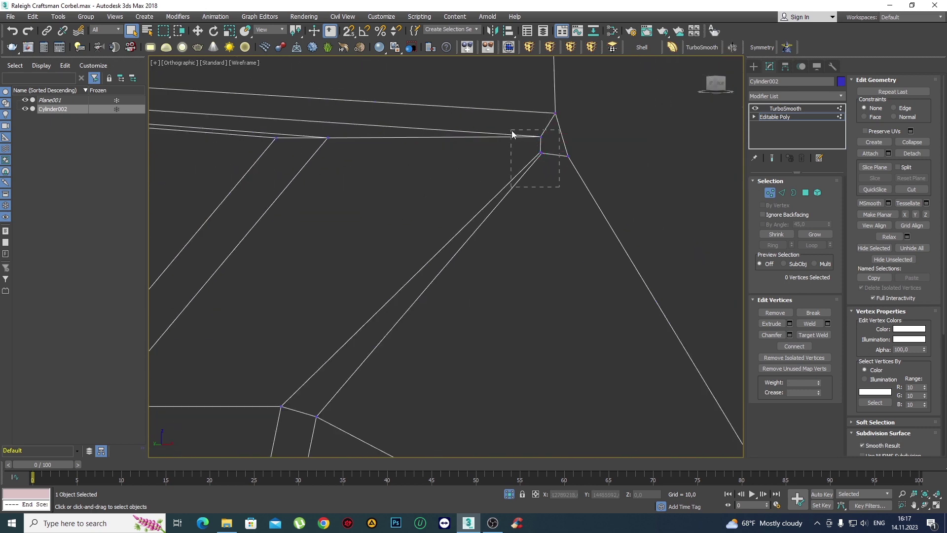
pyautogui.click(910, 142)
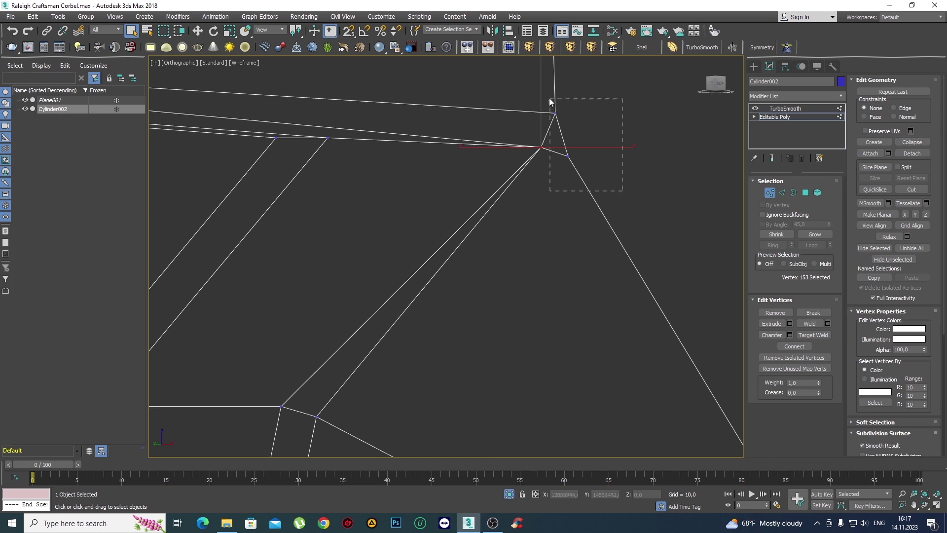
# Collapse the two neighbouring corner vertices into one, undoing a stray change first.
pyautogui.moveTo(622, 191); pyautogui.dragTo(550, 98)
pyautogui.scroll(-3, 618, 207)
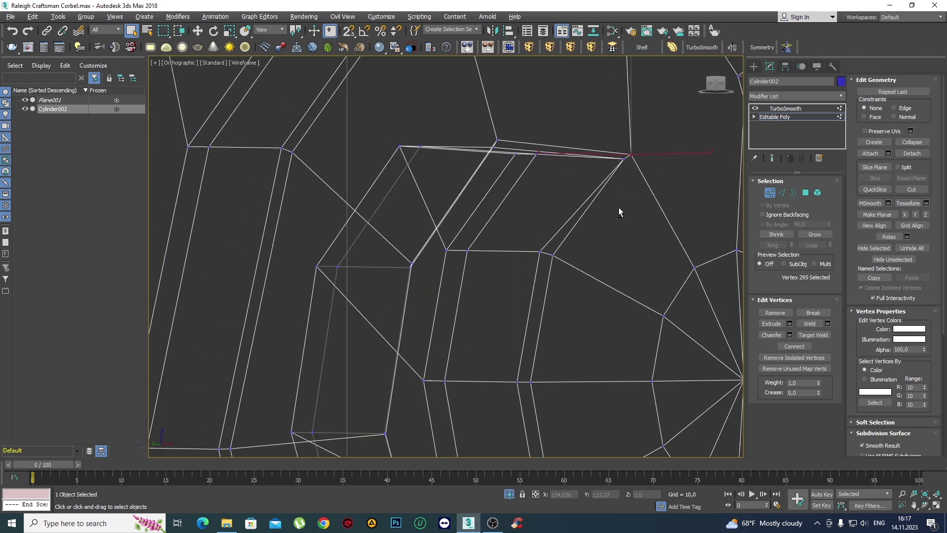
pyautogui.scroll(-2, 629, 202)
pyautogui.scroll(-1, 630, 197)
pyautogui.hotkey('ctrl', 'z')
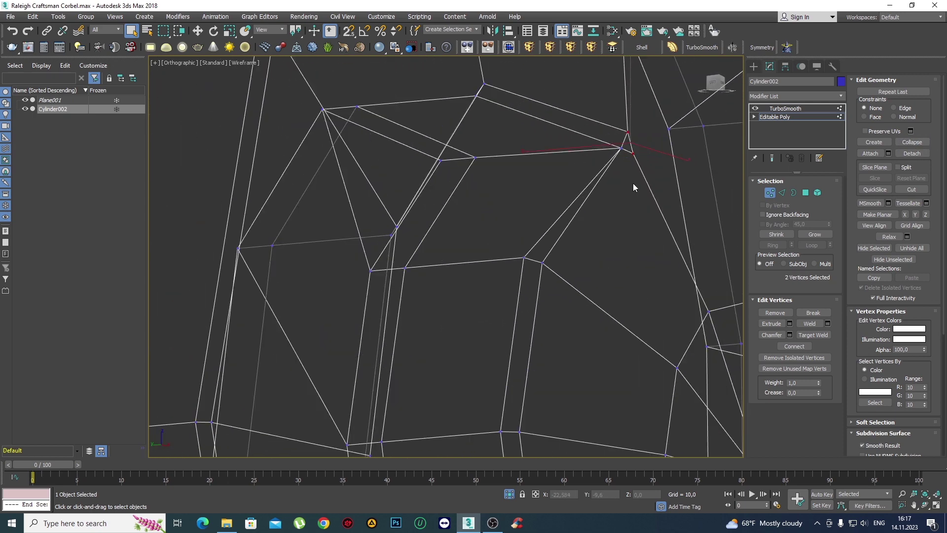
pyautogui.moveTo(633, 187); pyautogui.dragTo(583, 225, button='middle')
pyautogui.scroll(2, 582, 220)
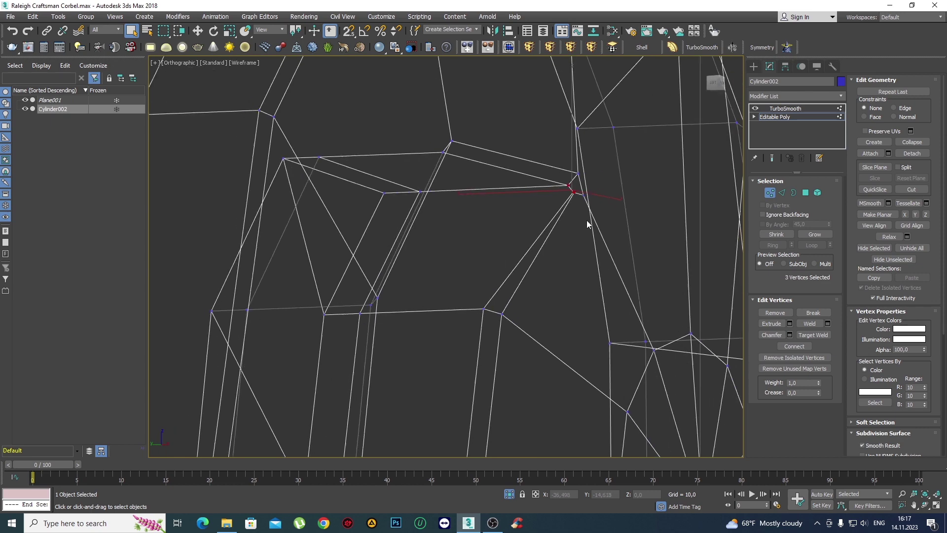
pyautogui.scroll(2, 587, 220)
pyautogui.scroll(2, 584, 209)
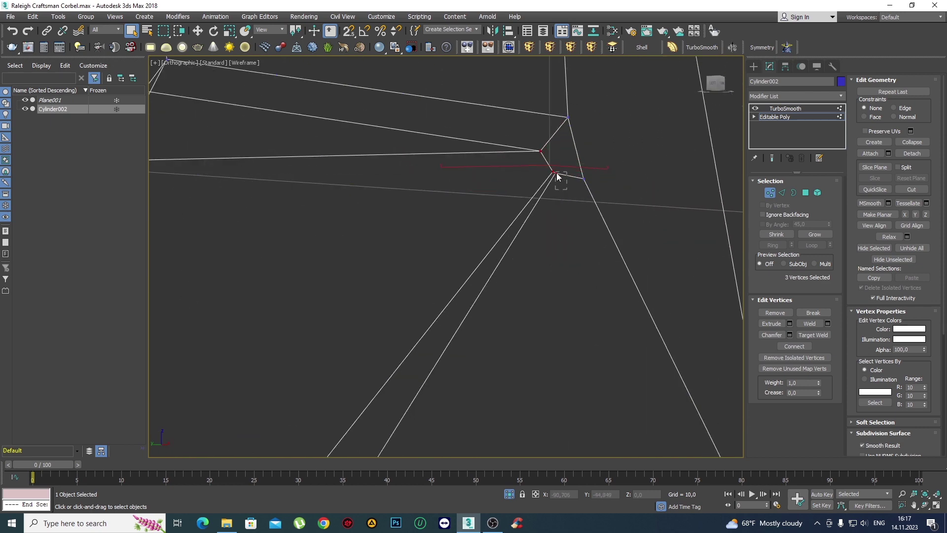
pyautogui.click(918, 141)
pyautogui.scroll(-3, 591, 201)
pyautogui.scroll(1, 585, 189)
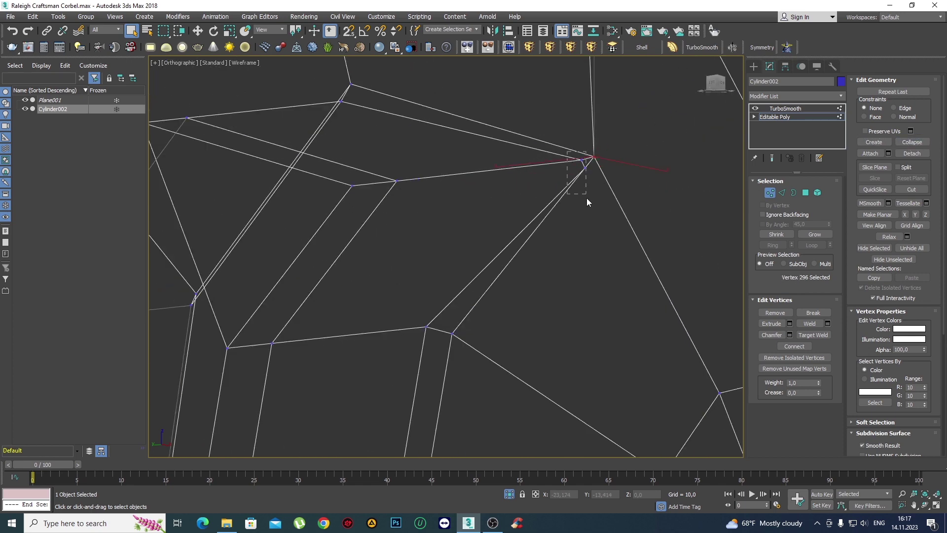
# Inspect the scroll's merged vertex and spiral end in shaded view from several angles.
pyautogui.moveTo(601, 201)
pyautogui.keyDown('alt'); pyautogui.mouseDown(button='middle')
pyautogui.moveTo(626, 181)
pyautogui.moveTo(594, 172)
pyautogui.moveTo(569, 209)
pyautogui.moveTo(582, 241)
pyautogui.moveTo(477, 239)
pyautogui.mouseUp(button='middle'); pyautogui.keyUp('alt')
pyautogui.press('F3')
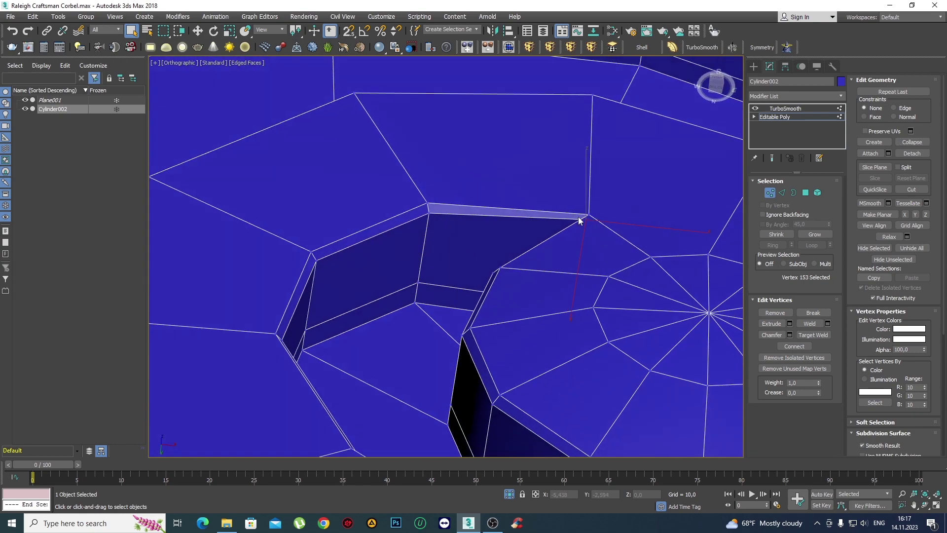
pyautogui.moveTo(580, 220)
pyautogui.keyDown('alt'); pyautogui.mouseDown(button='middle')
pyautogui.moveTo(625, 277)
pyautogui.moveTo(595, 248)
pyautogui.moveTo(612, 224)
pyautogui.moveTo(597, 226)
pyautogui.mouseUp(button='middle'); pyautogui.keyUp('alt')
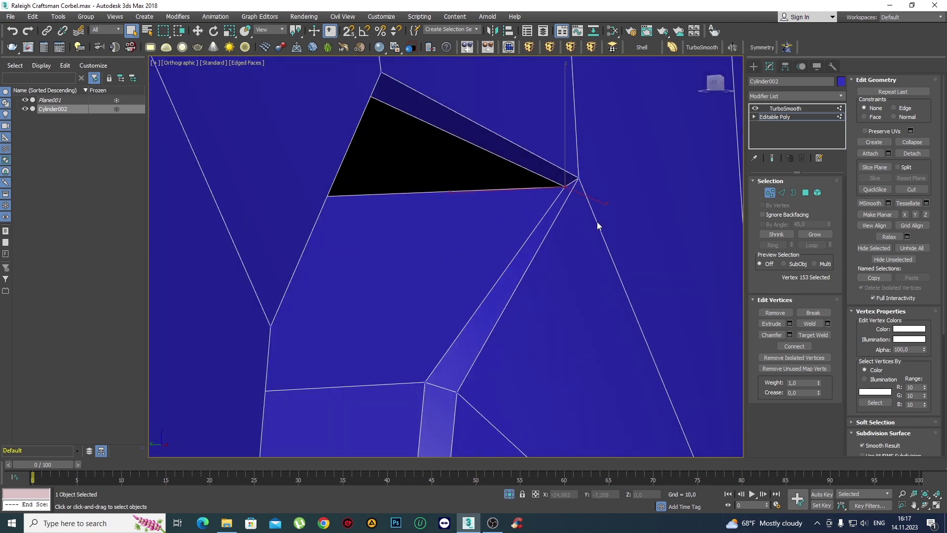
pyautogui.press('w')
pyautogui.scroll(-5, 509, 191)
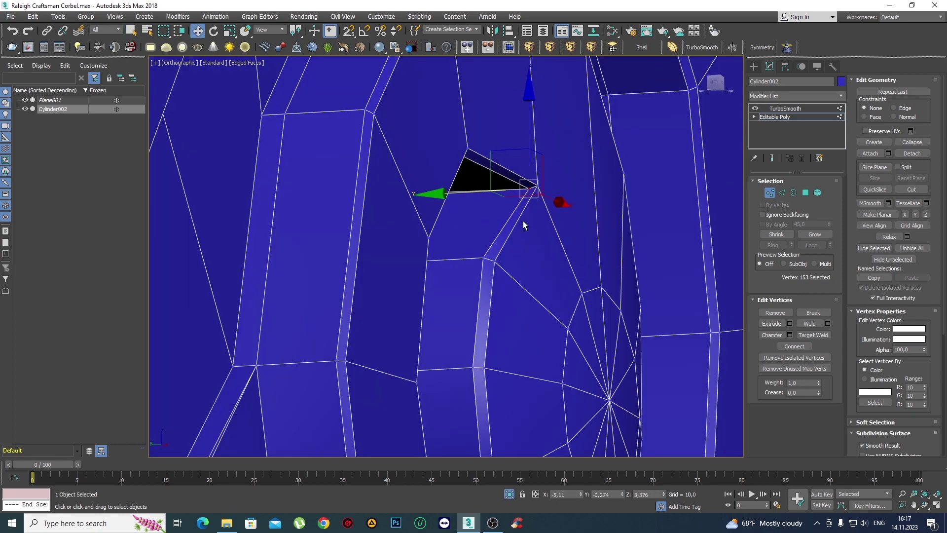
pyautogui.keyDown('alt'); pyautogui.moveTo(522, 220); pyautogui.dragTo(520, 179, button='middle'); pyautogui.keyUp('alt')
pyautogui.scroll(5, 521, 179)
pyautogui.scroll(-5, 447, 290)
pyautogui.keyDown('alt'); pyautogui.moveTo(558, 249); pyautogui.dragTo(514, 262, button='middle'); pyautogui.keyUp('alt')
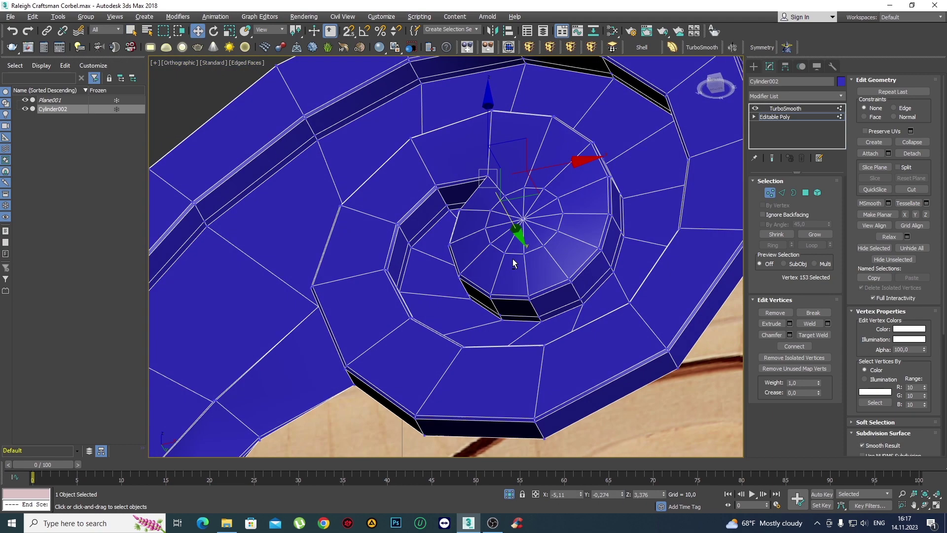
pyautogui.scroll(2, 541, 194)
pyautogui.keyDown('alt'); pyautogui.moveTo(541, 194); pyautogui.dragTo(557, 187, button='middle'); pyautogui.keyUp('alt')
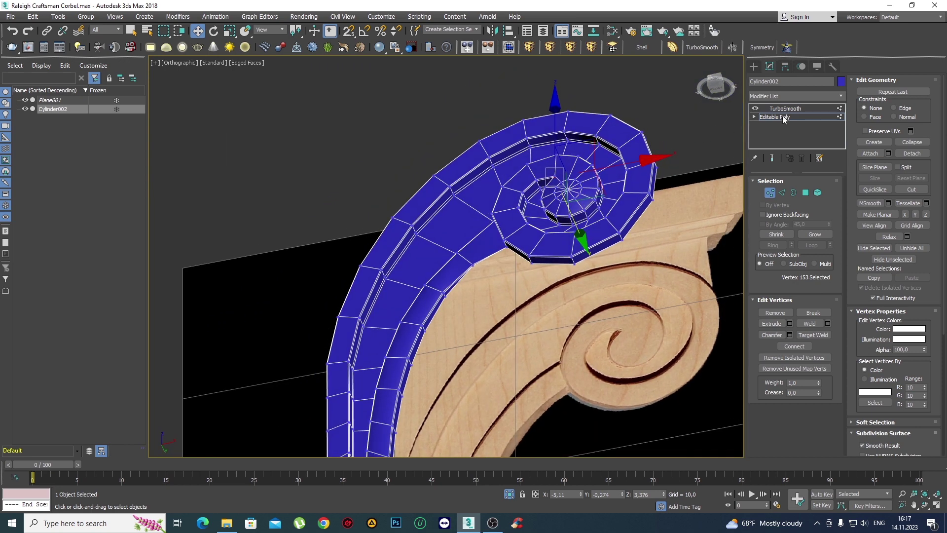
# Hide edged faces and raise TurboSmooth iterations from 1 to 2.
pyautogui.click(753, 66)
pyautogui.scroll(-3, 481, 242)
pyautogui.press('F4')
pyautogui.scroll(2, 482, 245)
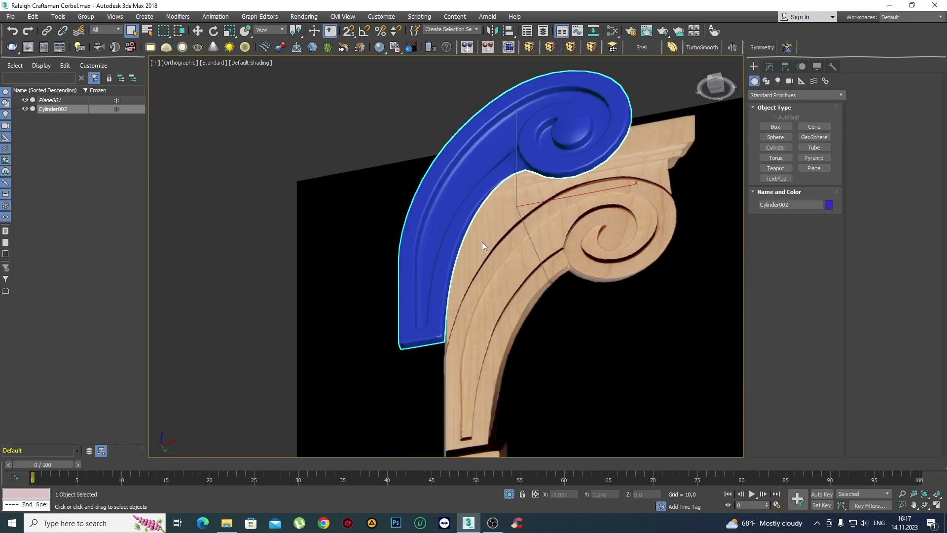
pyautogui.moveTo(481, 242)
pyautogui.keyDown('alt'); pyautogui.mouseDown(button='middle')
pyautogui.moveTo(507, 209)
pyautogui.moveTo(519, 261)
pyautogui.moveTo(499, 267)
pyautogui.mouseUp(button='middle'); pyautogui.keyUp('alt')
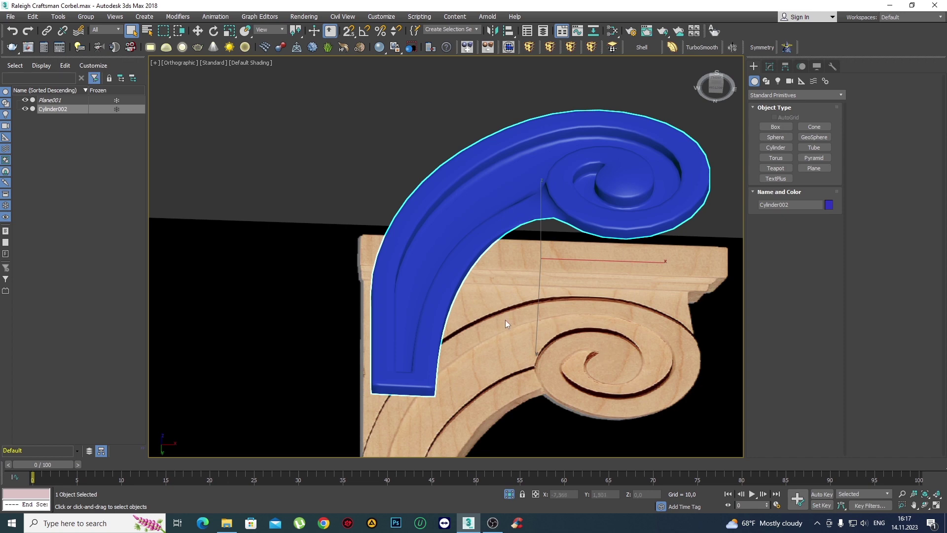
pyautogui.click(771, 67)
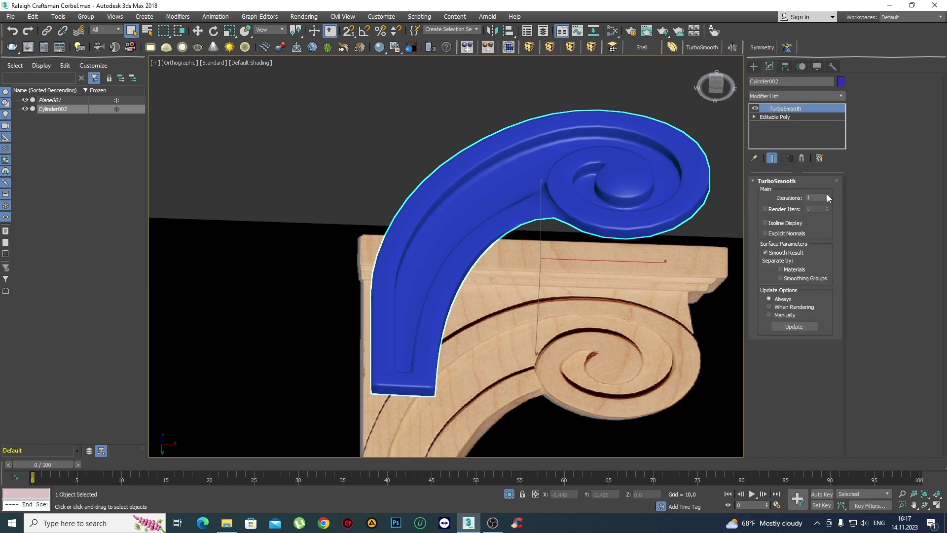
pyautogui.click(827, 196)
# Check the smoother scroll against the wooden corbel, ending in the Front view.
pyautogui.moveTo(523, 231)
pyautogui.keyDown('alt'); pyautogui.mouseDown(button='middle')
pyautogui.moveTo(540, 262)
pyautogui.moveTo(481, 227)
pyautogui.moveTo(528, 239)
pyautogui.moveTo(531, 229)
pyautogui.moveTo(549, 246)
pyautogui.moveTo(521, 271)
pyautogui.moveTo(453, 264)
pyautogui.moveTo(477, 246)
pyautogui.moveTo(546, 263)
pyautogui.moveTo(524, 274)
pyautogui.moveTo(502, 252)
pyautogui.moveTo(504, 267)
pyautogui.moveTo(505, 250)
pyautogui.mouseUp(button='middle'); pyautogui.keyUp('alt')
pyautogui.scroll(-3, 505, 250)
pyautogui.scroll(1, 603, 256)
pyautogui.scroll(3, 489, 198)
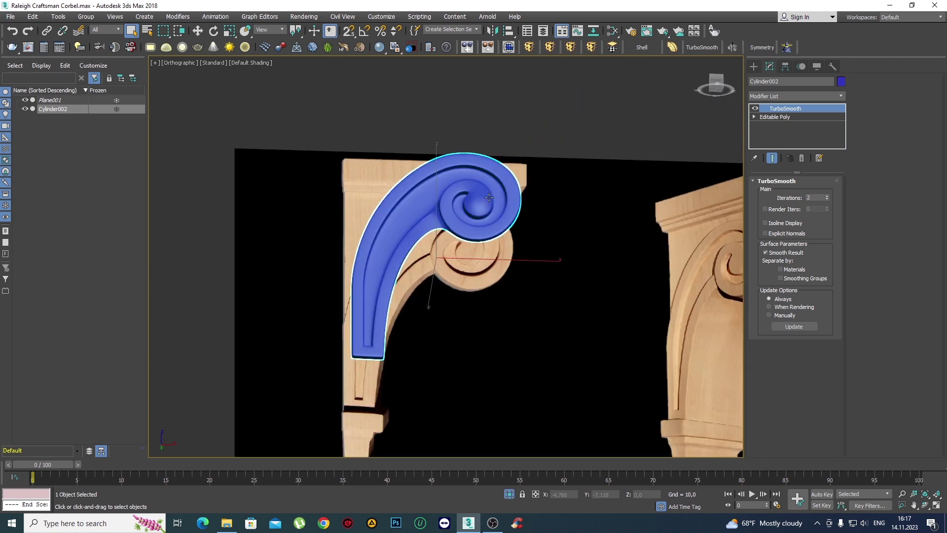
pyautogui.keyDown('alt'); pyautogui.moveTo(489, 197); pyautogui.dragTo(478, 227, button='middle'); pyautogui.keyUp('alt')
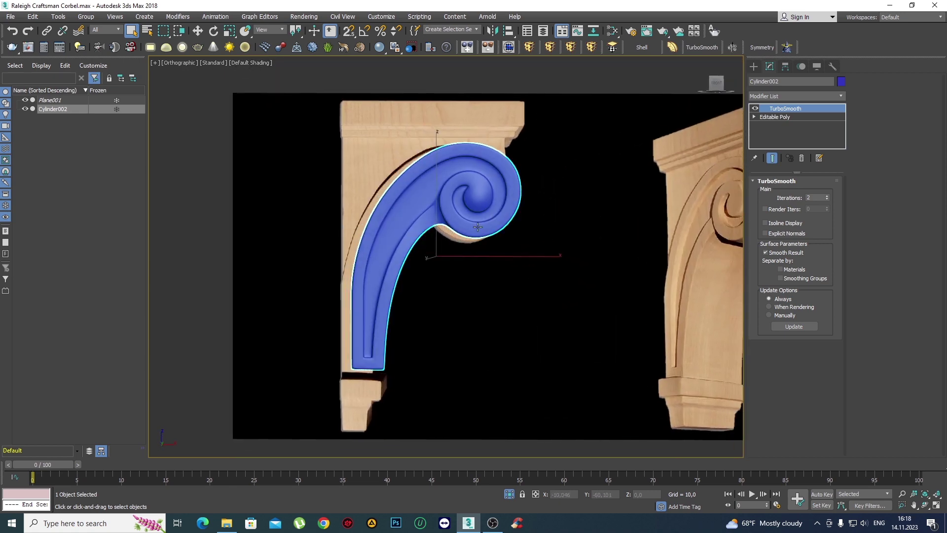
pyautogui.press('f')
pyautogui.scroll(-2, 475, 229)
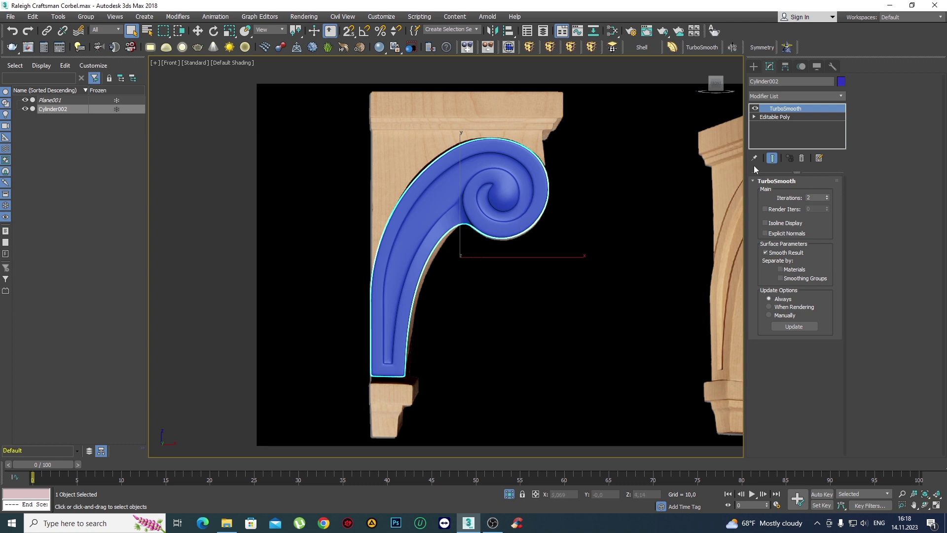
# Delete the TurboSmooth modifier and view the bare cage with edged faces in Perspective.
pyautogui.rightClick(795, 109)
pyautogui.click(838, 124)
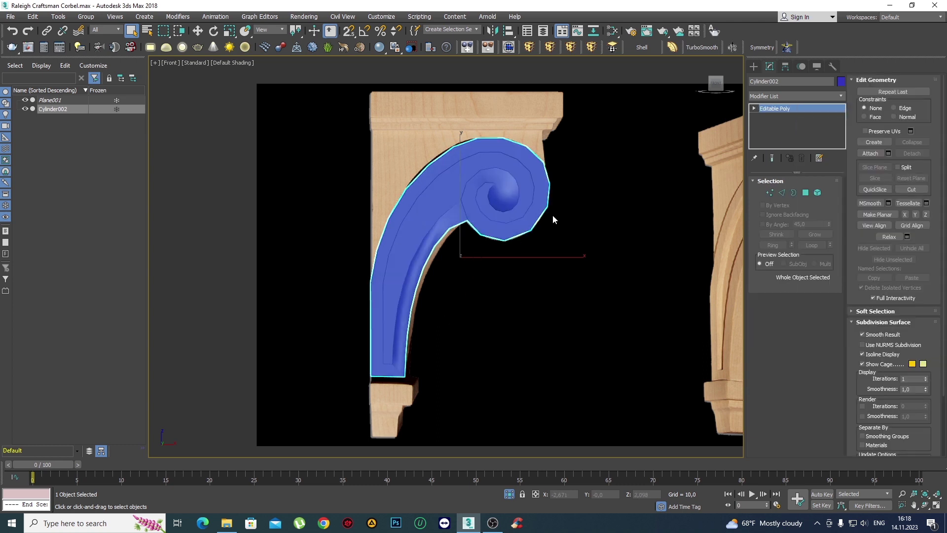
pyautogui.scroll(-2, 543, 219)
pyautogui.press('F4')
pyautogui.scroll(2, 515, 202)
pyautogui.scroll(-2, 478, 227)
pyautogui.press('p')
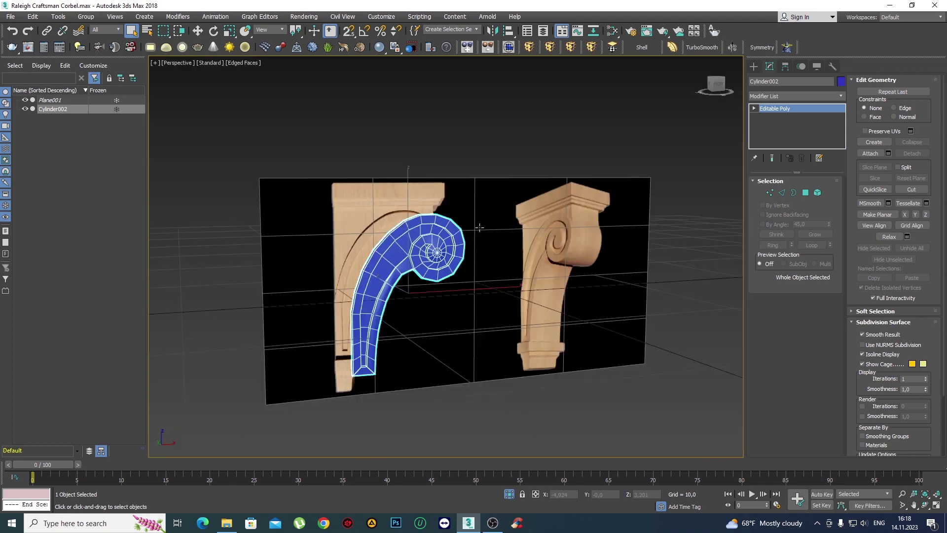
pyautogui.scroll(3, 486, 237)
pyautogui.moveTo(486, 236)
pyautogui.keyDown('alt'); pyautogui.mouseDown(button='middle')
pyautogui.moveTo(468, 268)
pyautogui.moveTo(433, 250)
pyautogui.moveTo(443, 244)
pyautogui.mouseUp(button='middle'); pyautogui.keyUp('alt')
# Go to the Front view in Edge sub-object mode, framed on the scroll.
pyautogui.scroll(-3, 469, 237)
pyautogui.scroll(-1, 469, 238)
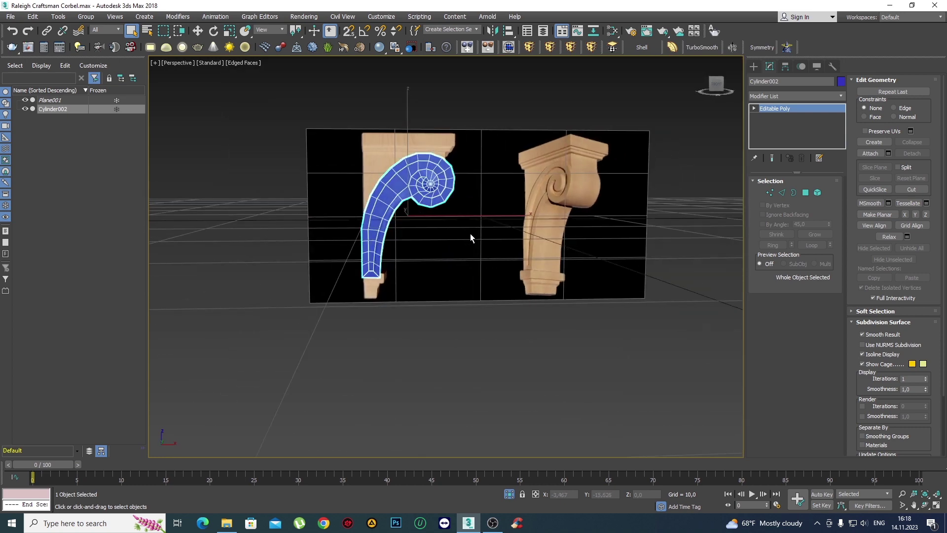
pyautogui.press('f')
pyautogui.scroll(5, 448, 277)
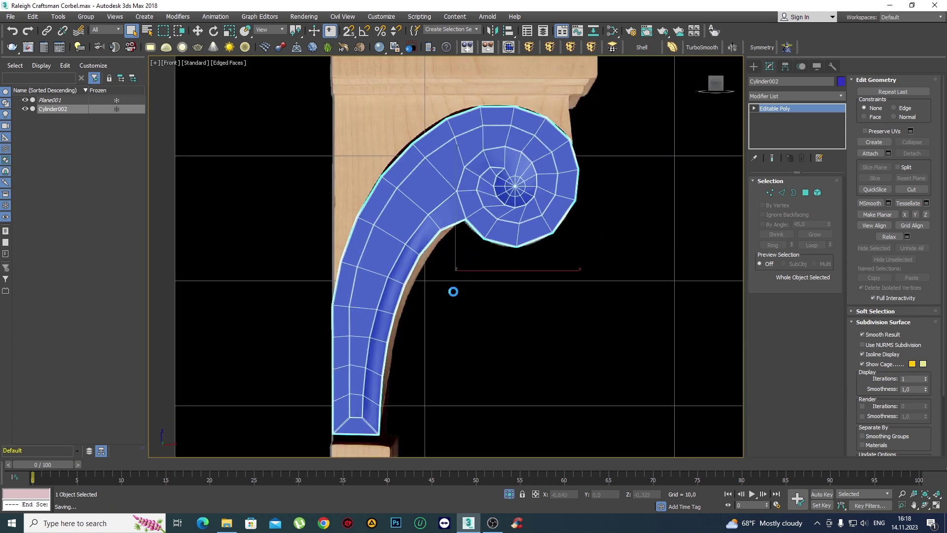
pyautogui.scroll(1, 428, 187)
pyautogui.press('2')
pyautogui.moveTo(428, 187); pyautogui.dragTo(424, 240, button='middle')
pyautogui.scroll(2, 419, 228)
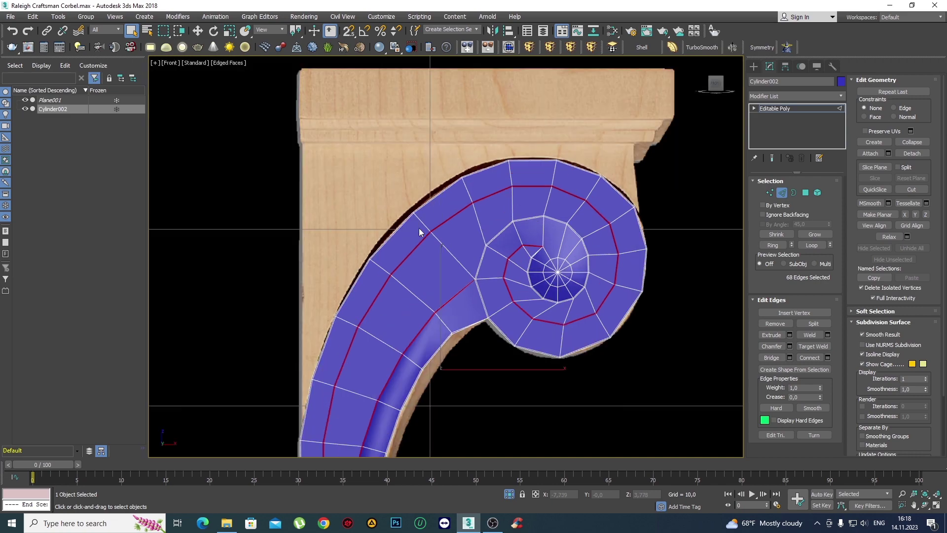
# Check the cage from an angled view, then return to the Front view.
pyautogui.moveTo(424, 205)
pyautogui.keyDown('alt'); pyautogui.mouseDown(button='middle')
pyautogui.moveTo(461, 223)
pyautogui.moveTo(435, 201)
pyautogui.moveTo(442, 207)
pyautogui.moveTo(364, 223)
pyautogui.moveTo(405, 223)
pyautogui.mouseUp(button='middle'); pyautogui.keyUp('alt')
pyautogui.scroll(-6, 431, 198)
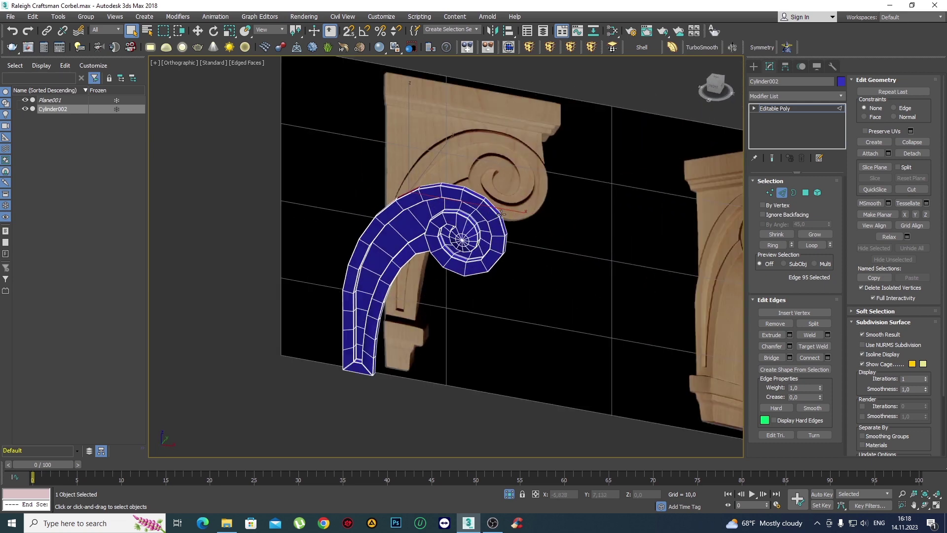
pyautogui.press('f')
pyautogui.scroll(5, 501, 213)
pyautogui.scroll(-2, 517, 225)
pyautogui.scroll(-2, 594, 238)
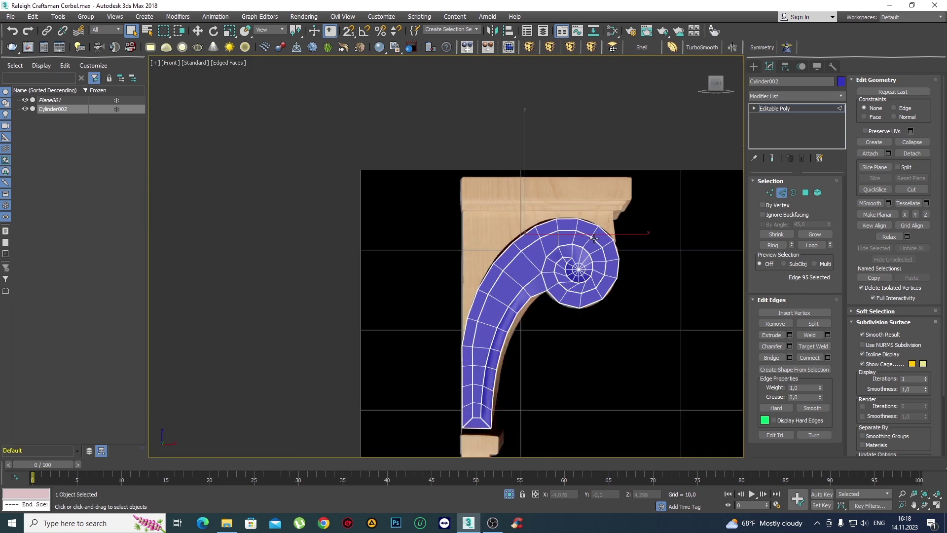
pyautogui.scroll(3, 594, 238)
pyautogui.scroll(1, 558, 243)
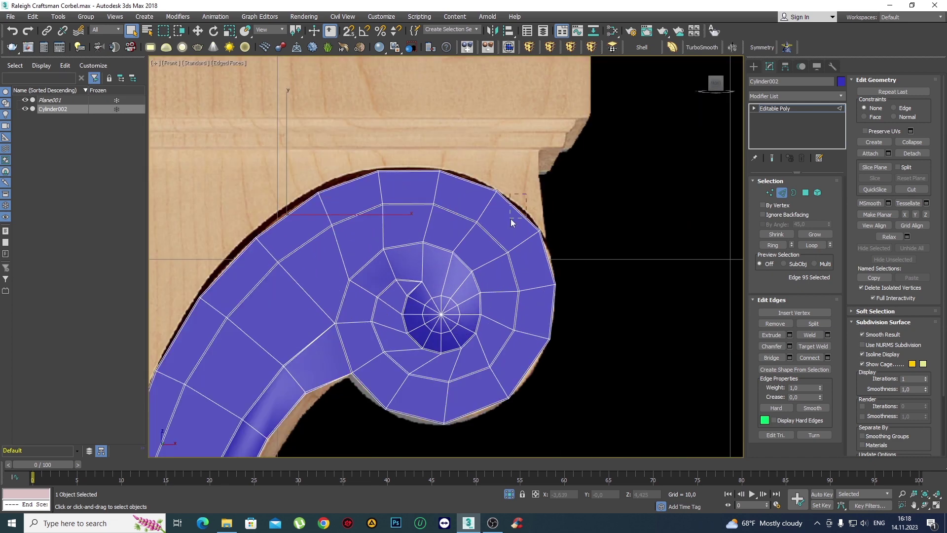
# Select three outer rim edges, dropping the stray spiral and inner edges.
pyautogui.moveTo(526, 194); pyautogui.dragTo(510, 218)
pyautogui.scroll(-2, 481, 235)
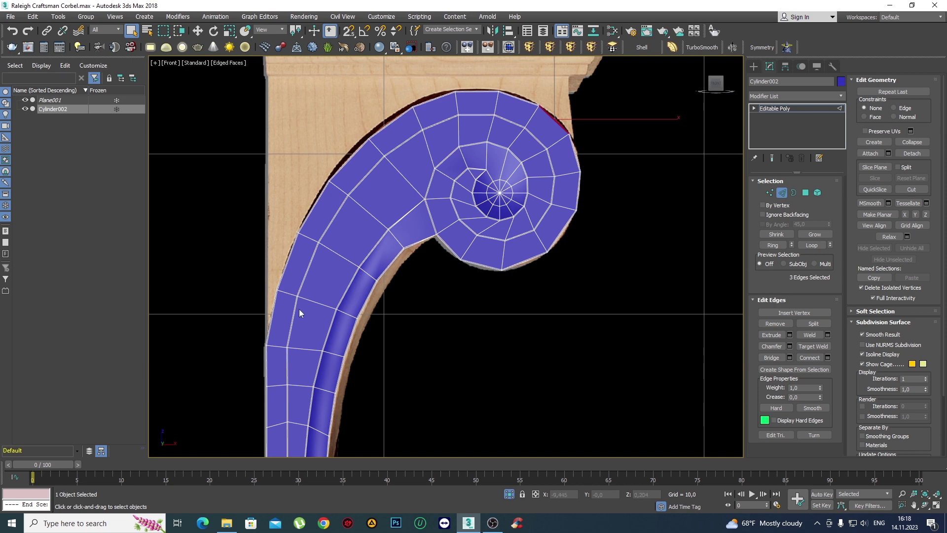
pyautogui.scroll(-1, 312, 266)
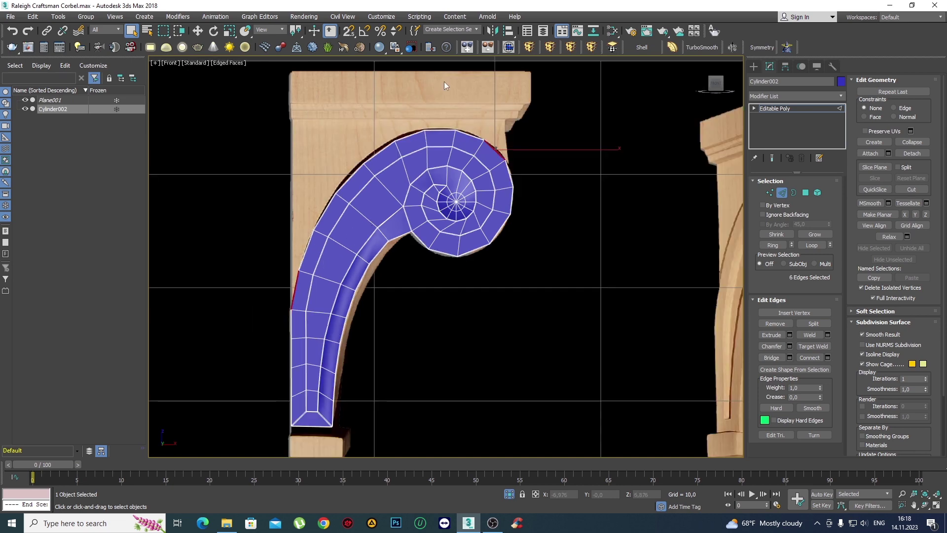
pyautogui.keyDown('alt'); pyautogui.moveTo(472, 156); pyautogui.dragTo(444, 205, button='middle'); pyautogui.keyUp('alt')
pyautogui.scroll(3, 480, 208)
pyautogui.scroll(2, 444, 217)
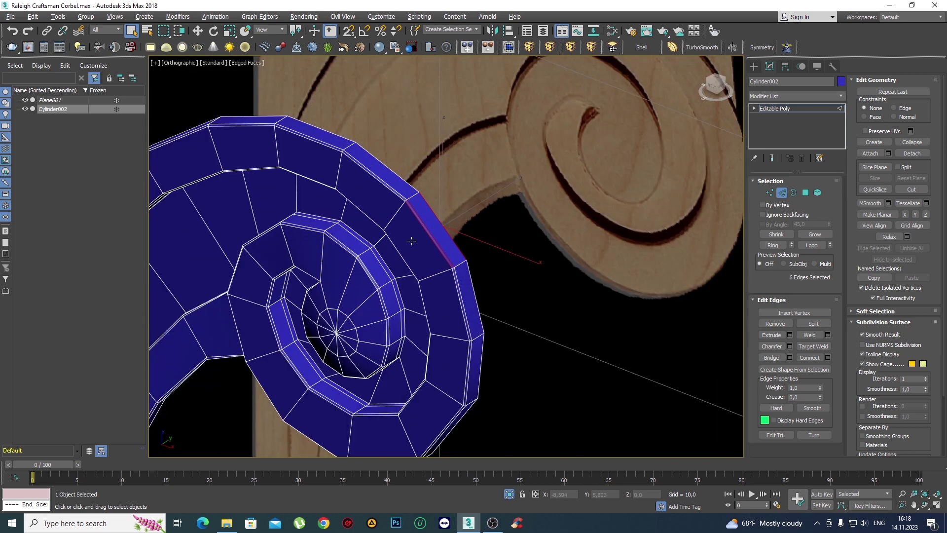
pyautogui.keyDown('alt'); pyautogui.click(426, 222); pyautogui.keyUp('alt')
pyautogui.scroll(-3, 443, 217)
pyautogui.keyDown('alt'); pyautogui.moveTo(450, 216); pyautogui.dragTo(458, 235, button='middle'); pyautogui.keyUp('alt')
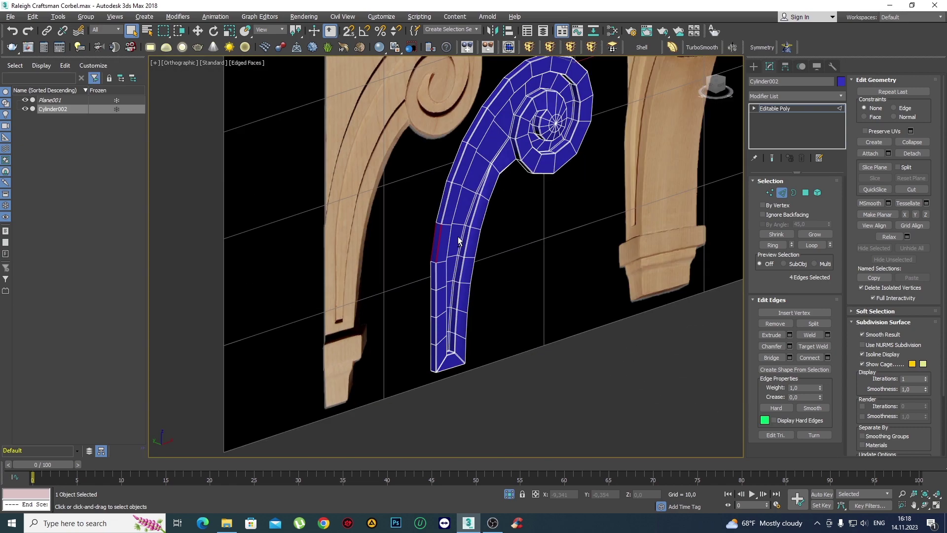
pyautogui.scroll(3, 443, 241)
pyautogui.keyDown('alt'); pyautogui.moveTo(420, 228); pyautogui.dragTo(419, 226); pyautogui.keyUp('alt')
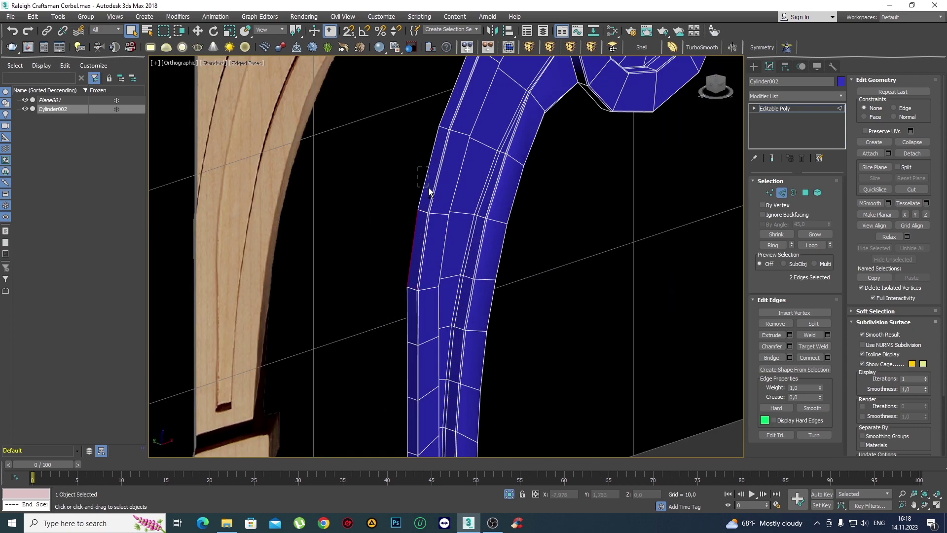
# Add the upper rim edges up over the spiral, making nine selected edges.
pyautogui.keyDown('ctrl'); pyautogui.moveTo(429, 187); pyautogui.dragTo(428, 185); pyautogui.keyUp('ctrl')
pyautogui.scroll(-3, 428, 185)
pyautogui.scroll(3, 421, 119)
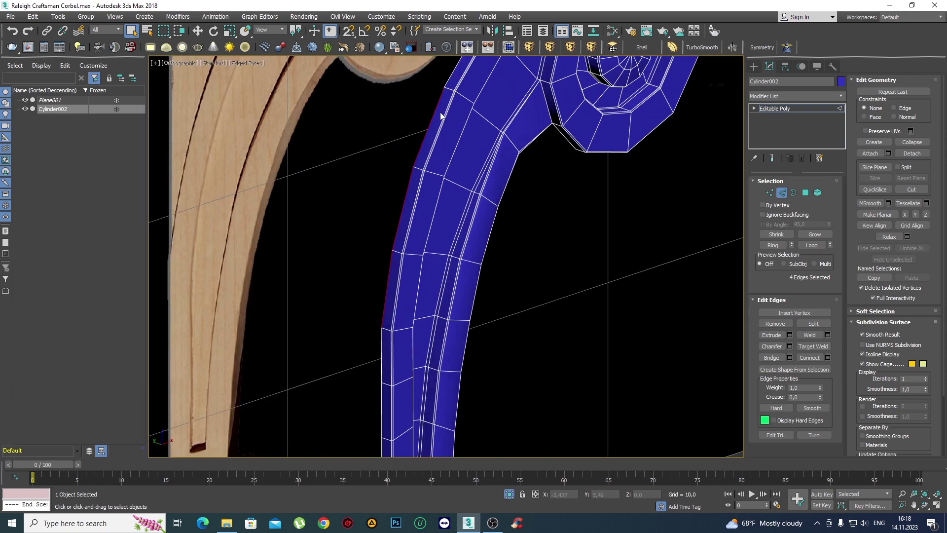
pyautogui.scroll(-3, 434, 148)
pyautogui.keyDown('ctrl'); pyautogui.click(446, 213); pyautogui.keyUp('ctrl')
pyautogui.scroll(2, 451, 230)
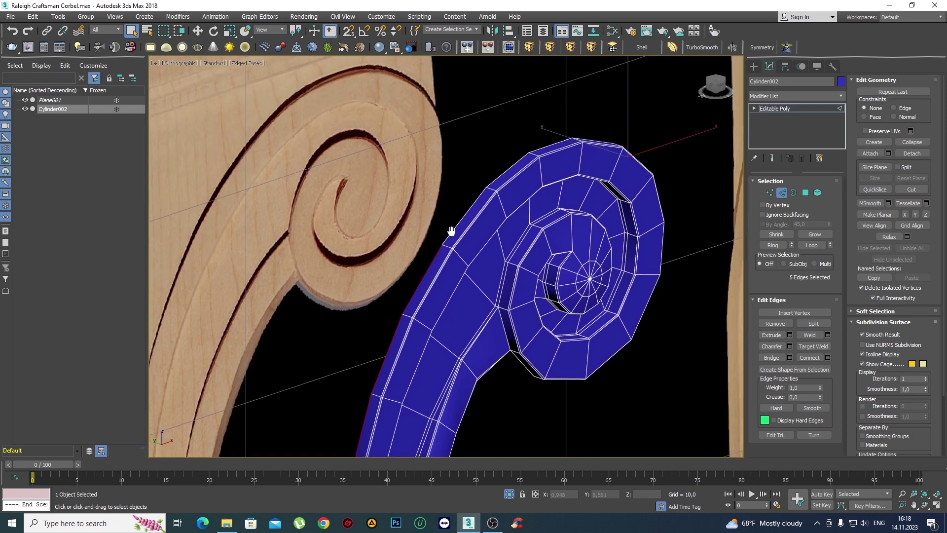
pyautogui.moveTo(451, 230); pyautogui.dragTo(449, 235, button='middle')
pyautogui.moveTo(455, 202); pyautogui.dragTo(466, 223)
pyautogui.keyDown('alt'); pyautogui.moveTo(556, 177); pyautogui.dragTo(525, 222, button='middle'); pyautogui.keyUp('alt')
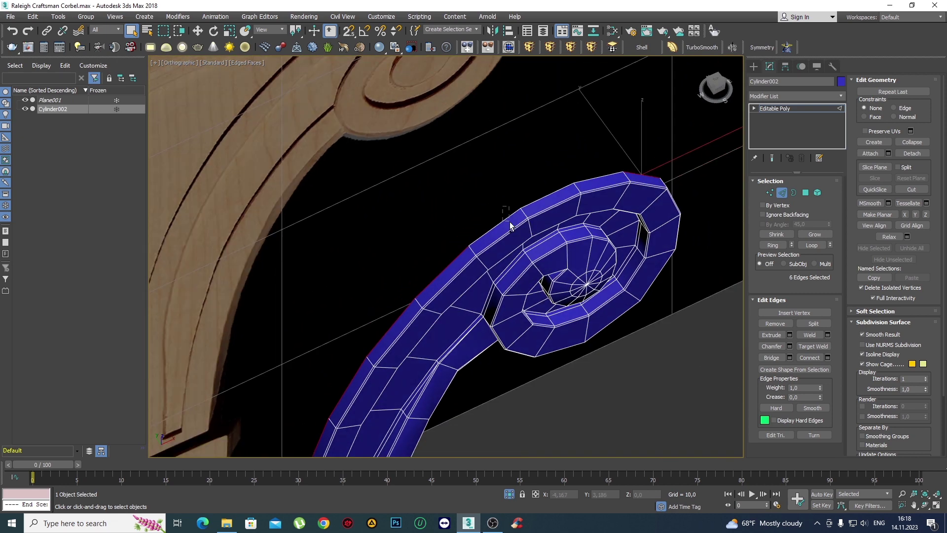
pyautogui.keyDown('ctrl'); pyautogui.click(548, 195); pyautogui.keyUp('ctrl')
pyautogui.moveTo(605, 164)
pyautogui.keyDown('alt'); pyautogui.mouseDown(button='middle')
pyautogui.moveTo(581, 179)
pyautogui.moveTo(593, 223)
pyautogui.moveTo(472, 233)
pyautogui.moveTo(527, 284)
pyautogui.moveTo(502, 217)
pyautogui.mouseUp(button='middle'); pyautogui.keyUp('alt')
pyautogui.scroll(5, 527, 284)
# With Move active, frame the selected top edges in the Front view.
pyautogui.press('w')
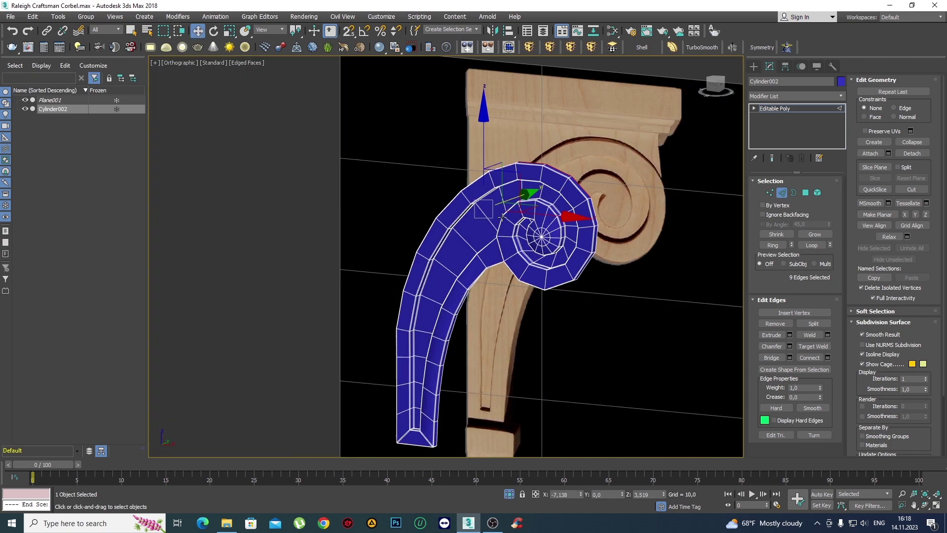
pyautogui.keyDown('alt'); pyautogui.moveTo(479, 137); pyautogui.dragTo(493, 198, button='middle'); pyautogui.keyUp('alt')
pyautogui.scroll(3, 493, 197)
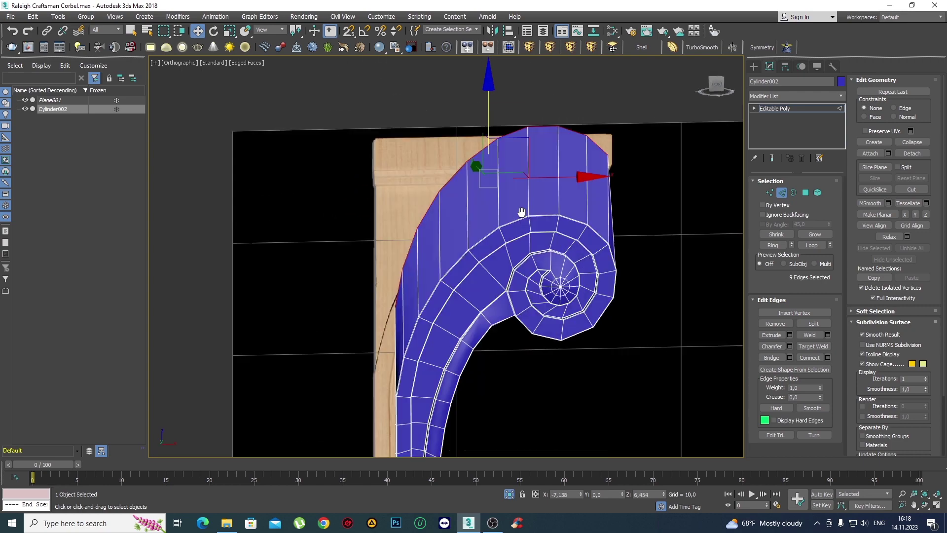
pyautogui.moveTo(473, 327)
pyautogui.mouseDown(button='middle')
pyautogui.moveTo(508, 211)
pyautogui.moveTo(517, 232)
pyautogui.mouseUp(button='middle')
pyautogui.scroll(-2, 508, 212)
pyautogui.press('f')
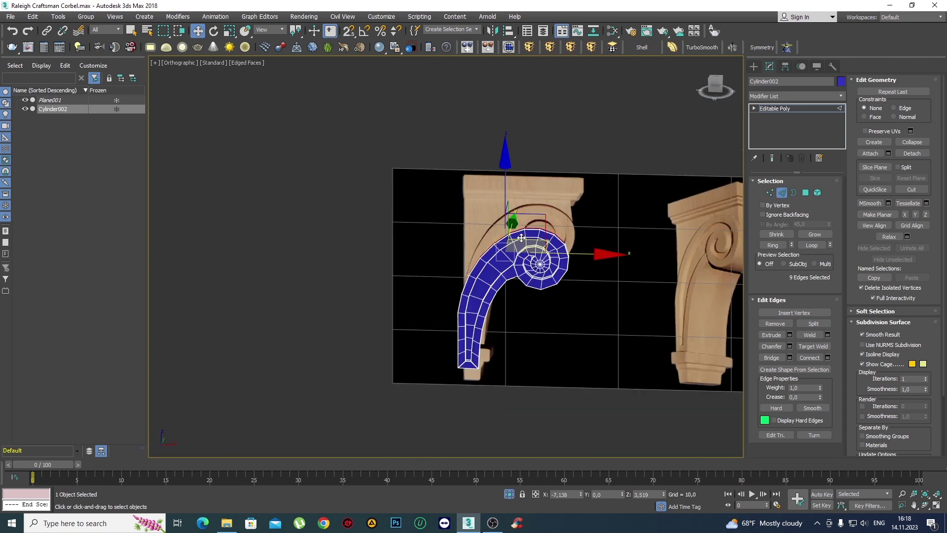
pyautogui.scroll(-5, 521, 236)
pyautogui.press('z')
pyautogui.scroll(-4, 444, 192)
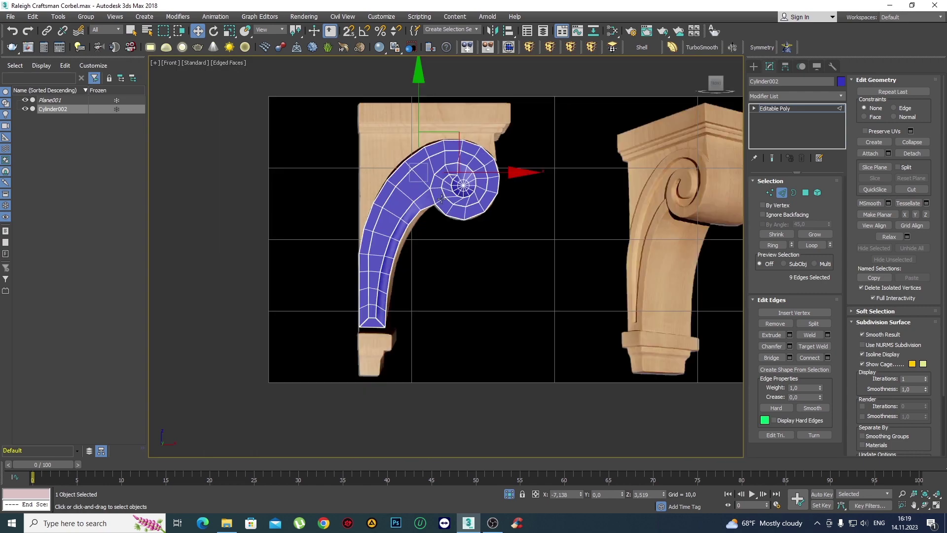
pyautogui.scroll(3, 439, 198)
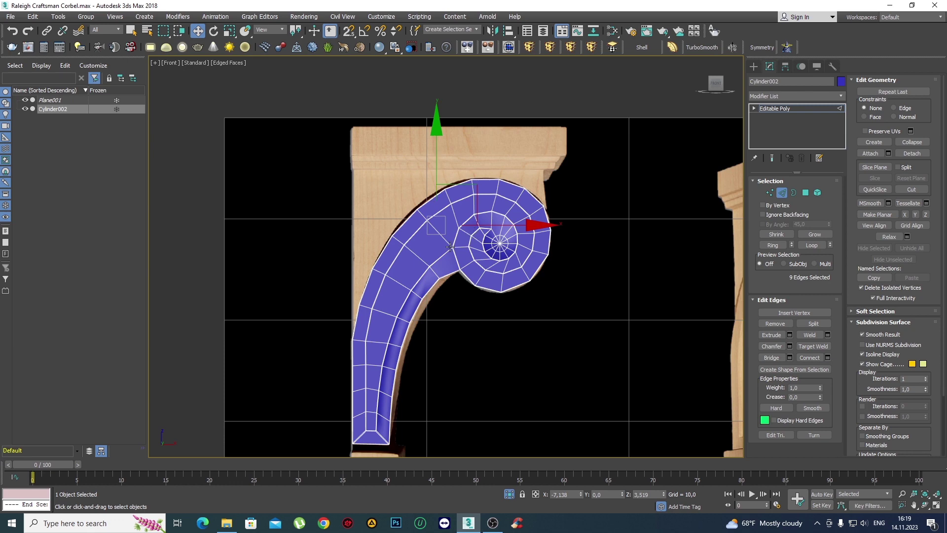
pyautogui.scroll(1, 434, 251)
pyautogui.scroll(1, 406, 269)
pyautogui.scroll(-2, 405, 268)
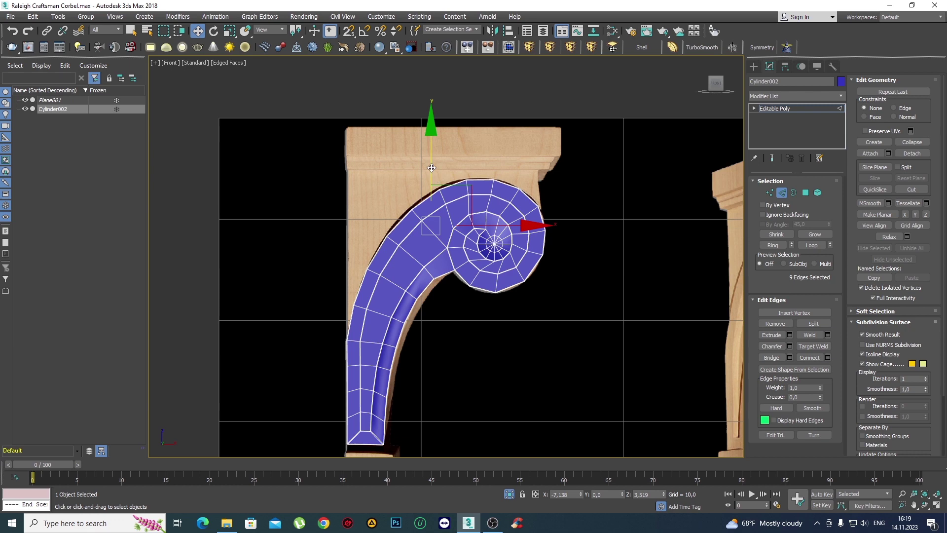
# Drag the top edges up along Y past the reference cap.
pyautogui.moveTo(432, 168); pyautogui.dragTo(422, 104)
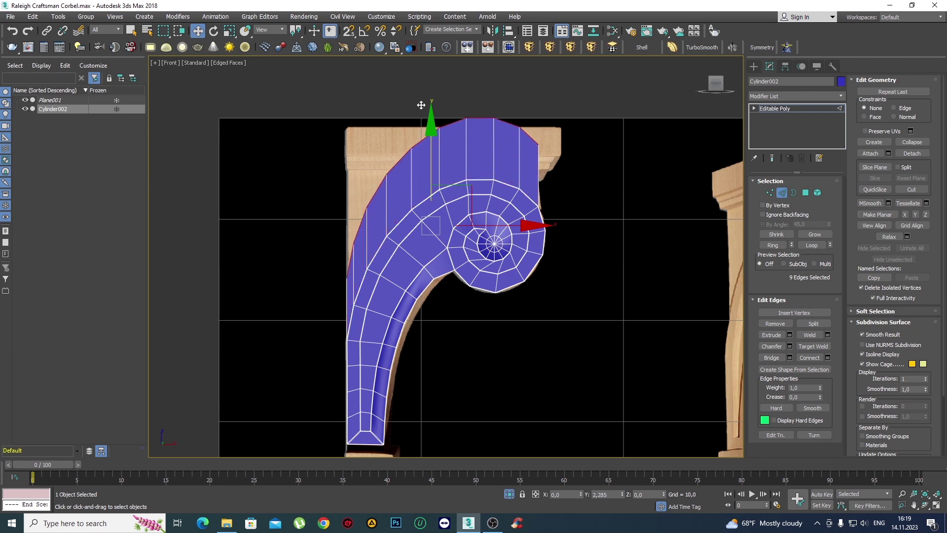
pyautogui.moveTo(421, 105)
pyautogui.keyDown('alt'); pyautogui.mouseDown(button='middle')
pyautogui.moveTo(487, 234)
pyautogui.moveTo(467, 217)
pyautogui.mouseUp(button='middle'); pyautogui.keyUp('alt')
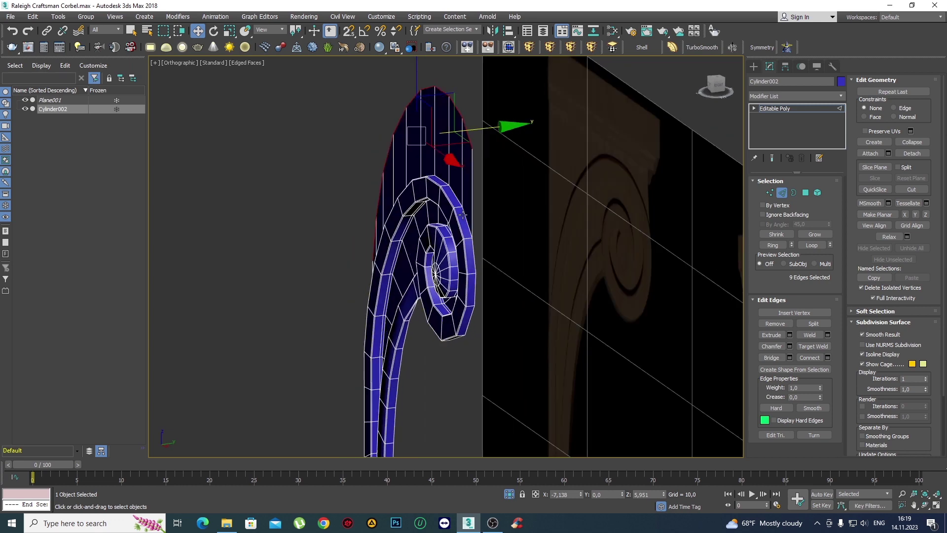
pyautogui.press('f')
pyautogui.scroll(-3, 538, 222)
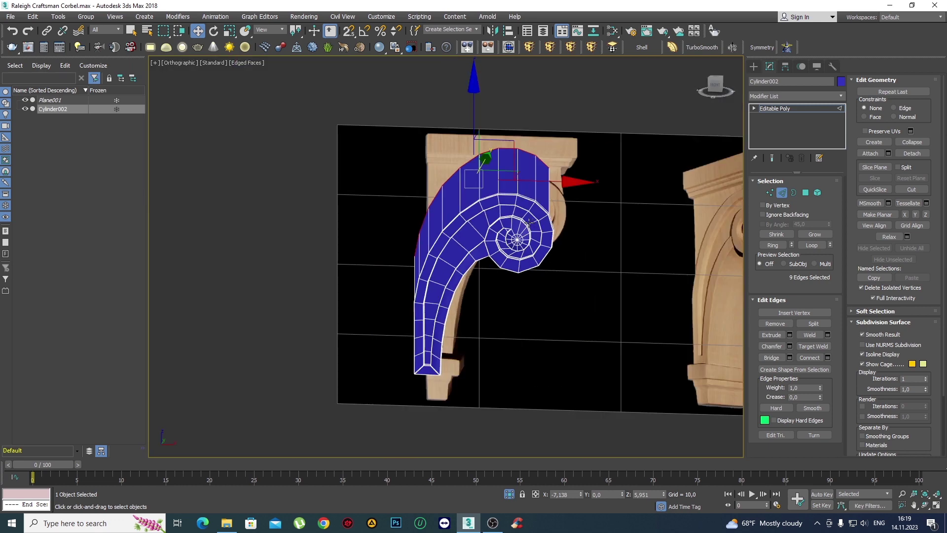
pyautogui.scroll(5, 526, 235)
pyautogui.scroll(-2, 526, 236)
pyautogui.scroll(-3, 478, 212)
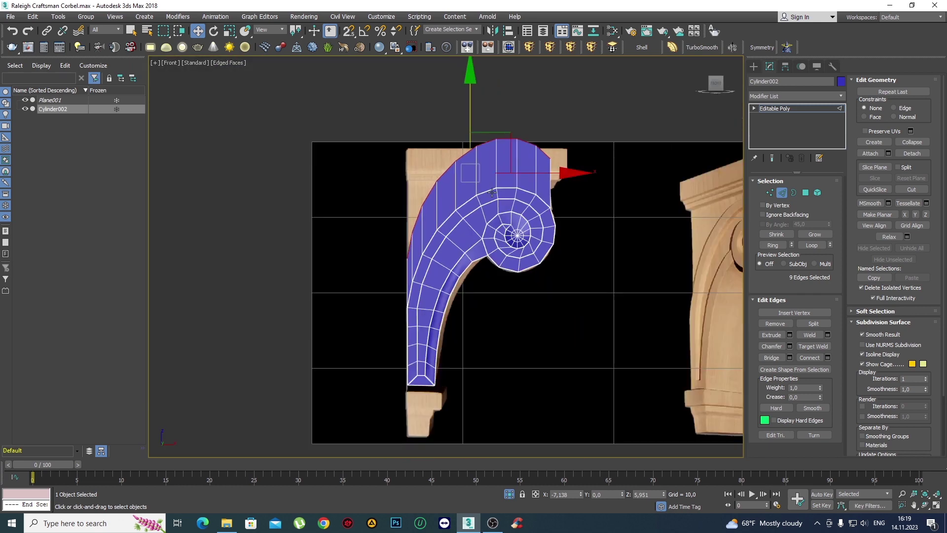
pyautogui.scroll(2, 491, 192)
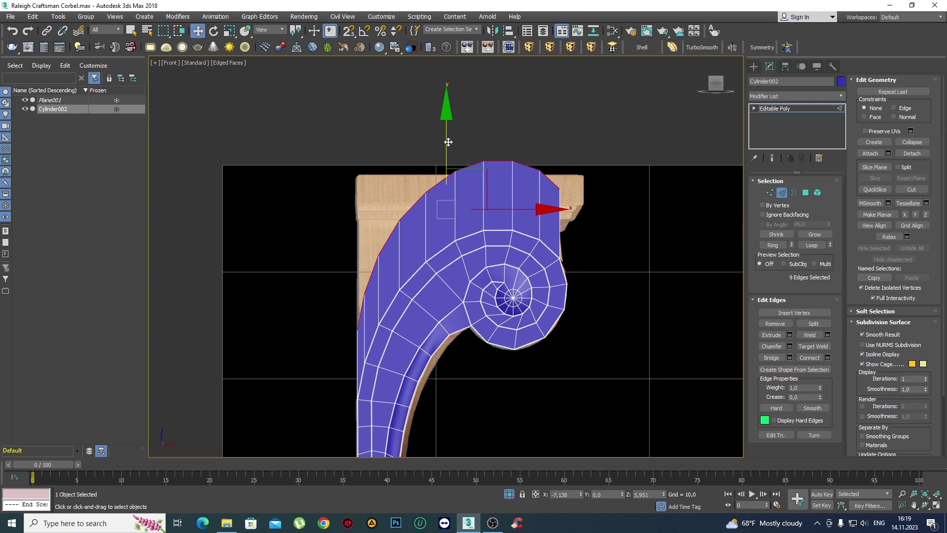
pyautogui.moveTo(446, 142); pyautogui.dragTo(441, 115)
pyautogui.scroll(-2, 443, 190)
# Select the top row of vertices and scale them flat on Y.
pyautogui.scroll(-1, 442, 190)
pyautogui.press('1')
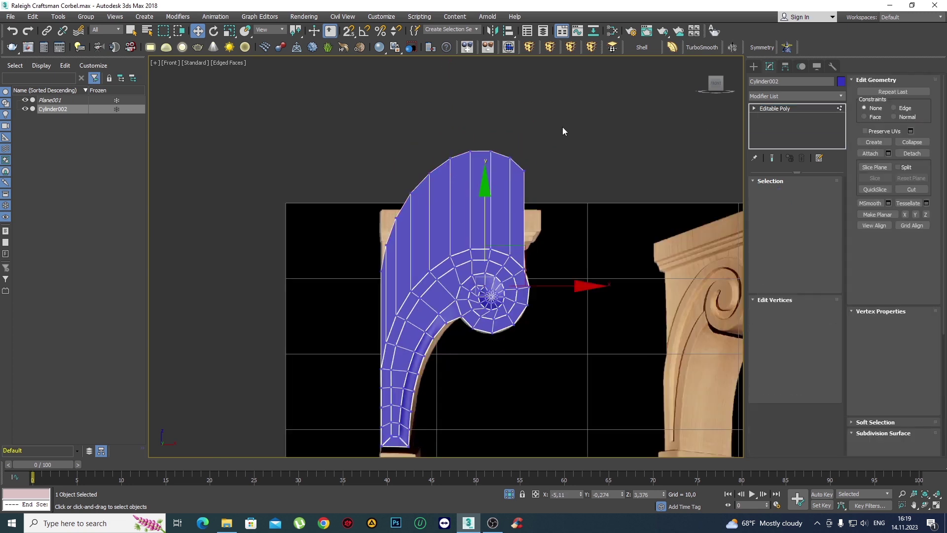
pyautogui.moveTo(594, 84); pyautogui.dragTo(510, 157)
pyautogui.moveTo(416, 199); pyautogui.dragTo(420, 229)
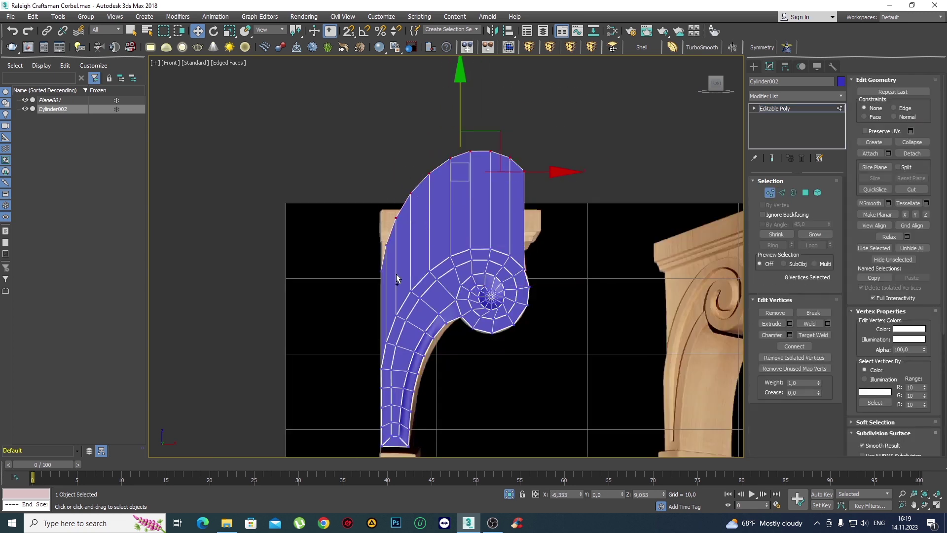
pyautogui.keyDown('ctrl'); pyautogui.moveTo(396, 275); pyautogui.dragTo(375, 237); pyautogui.keyUp('ctrl')
pyautogui.press('r')
pyautogui.moveTo(445, 129); pyautogui.dragTo(447, 203)
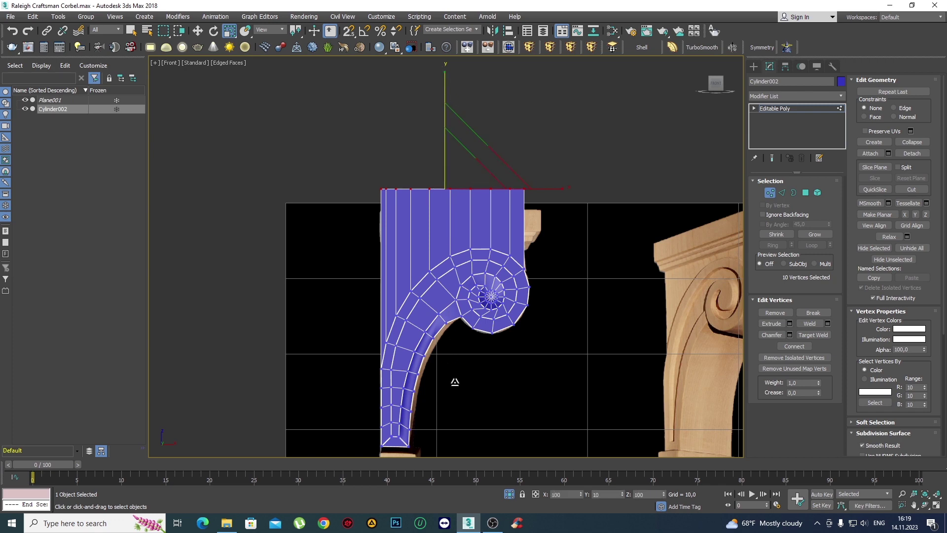
# With see-through on, move the flattened top down to the cap's underside.
pyautogui.press('w')
pyautogui.scroll(4, 447, 222)
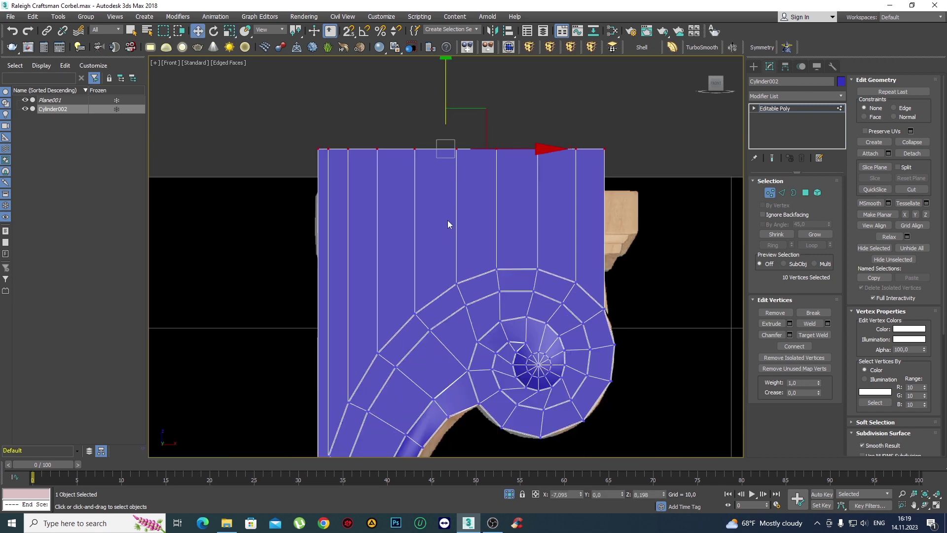
pyautogui.hotkey('alt', 'x')
pyautogui.moveTo(446, 73); pyautogui.dragTo(459, 177)
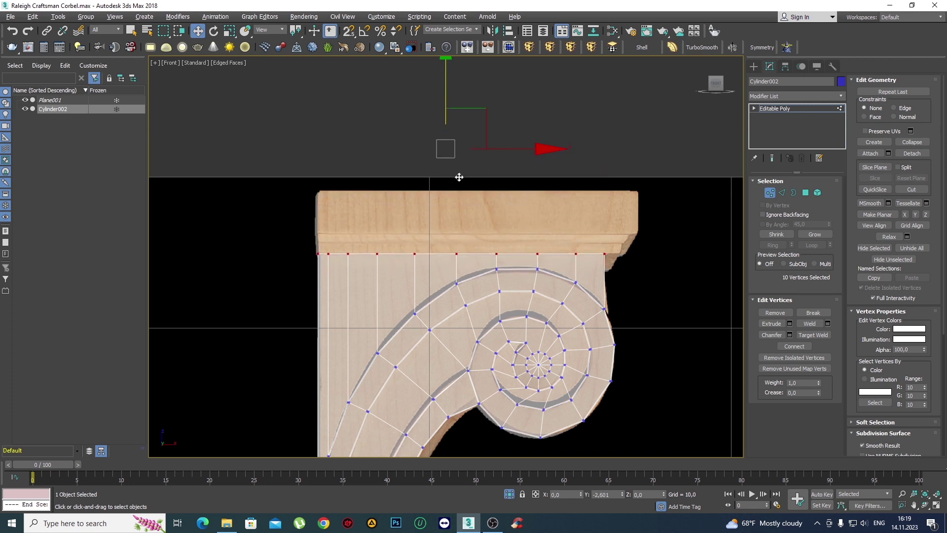
pyautogui.moveTo(459, 177); pyautogui.dragTo(425, 126, button='middle')
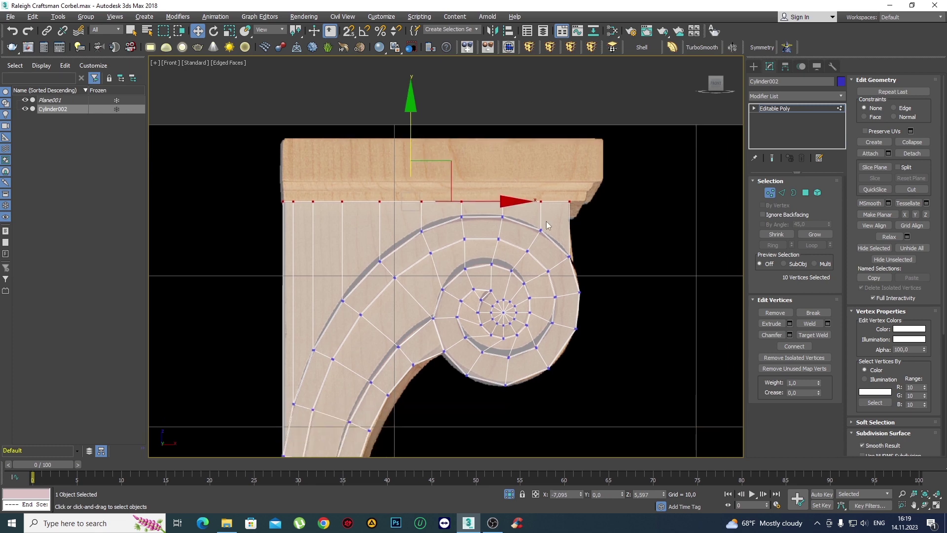
pyautogui.press('2')
pyautogui.scroll(2, 460, 199)
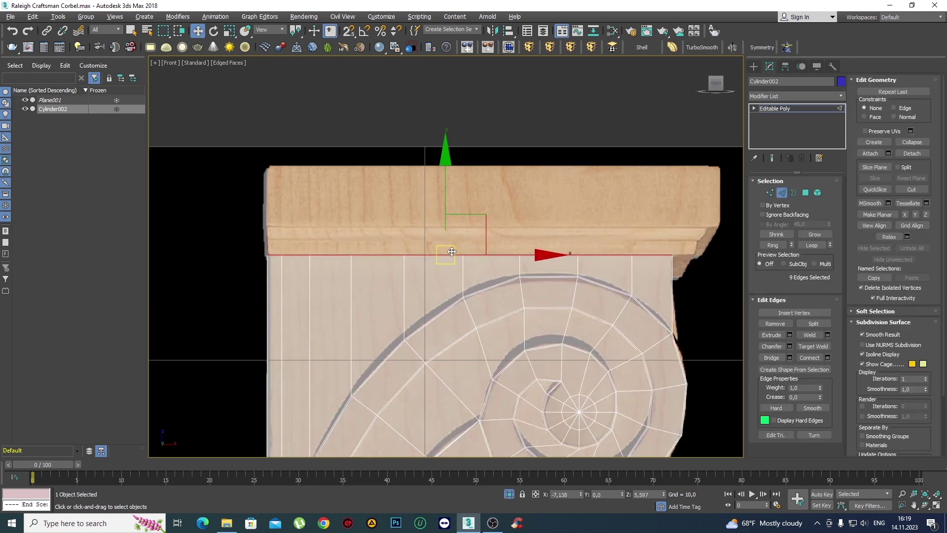
# Nudge the top edge row up so it sits flush beneath the cap.
pyautogui.moveTo(444, 202); pyautogui.dragTo(462, 186)
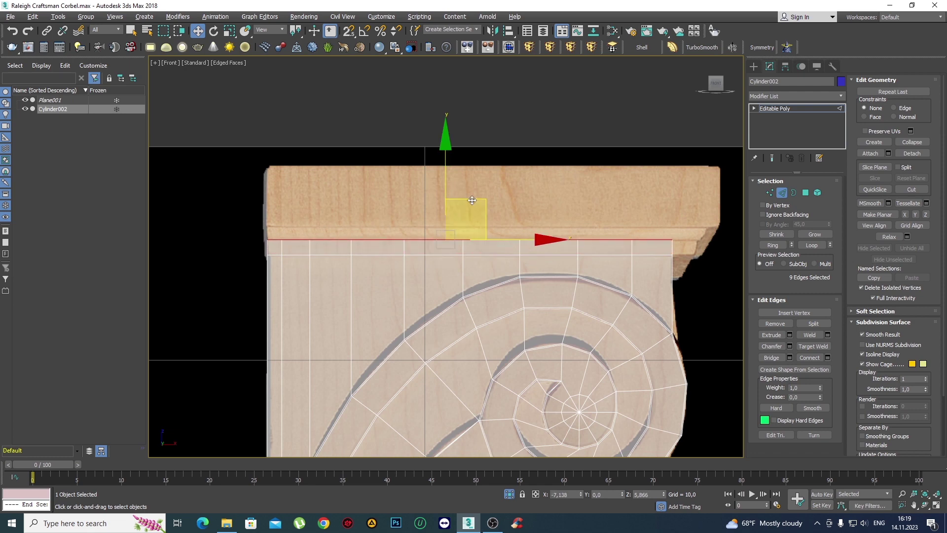
pyautogui.moveTo(641, 256); pyautogui.dragTo(616, 244, button='middle')
pyautogui.scroll(-3, 474, 199)
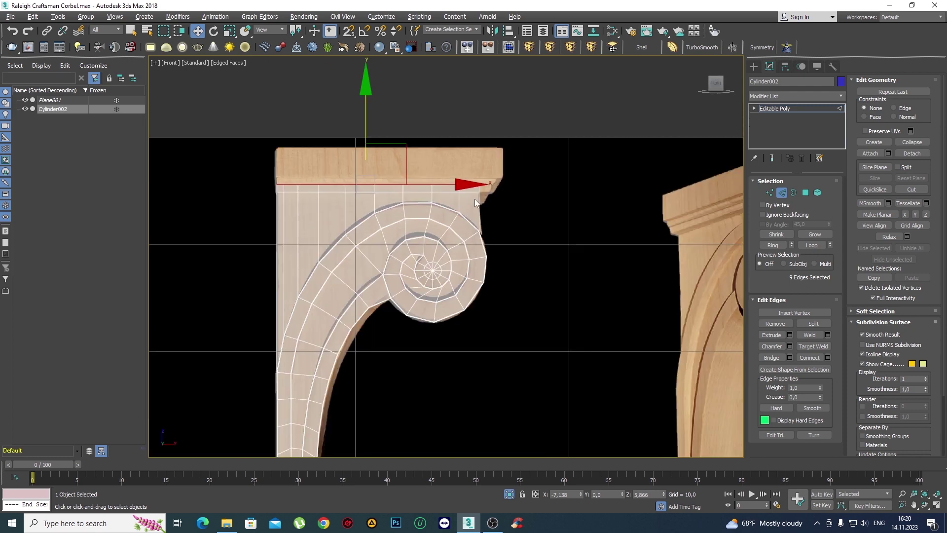
pyautogui.scroll(-2, 593, 214)
pyautogui.scroll(3, 646, 205)
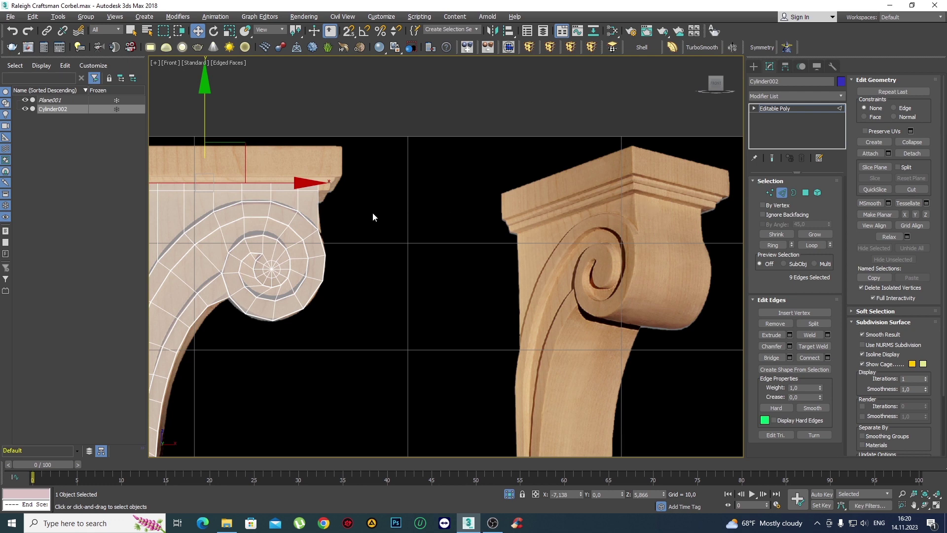
# Frame both corbels, tops to bases, to compare the scroll with the reference.
pyautogui.moveTo(364, 211); pyautogui.dragTo(409, 213, button='middle')
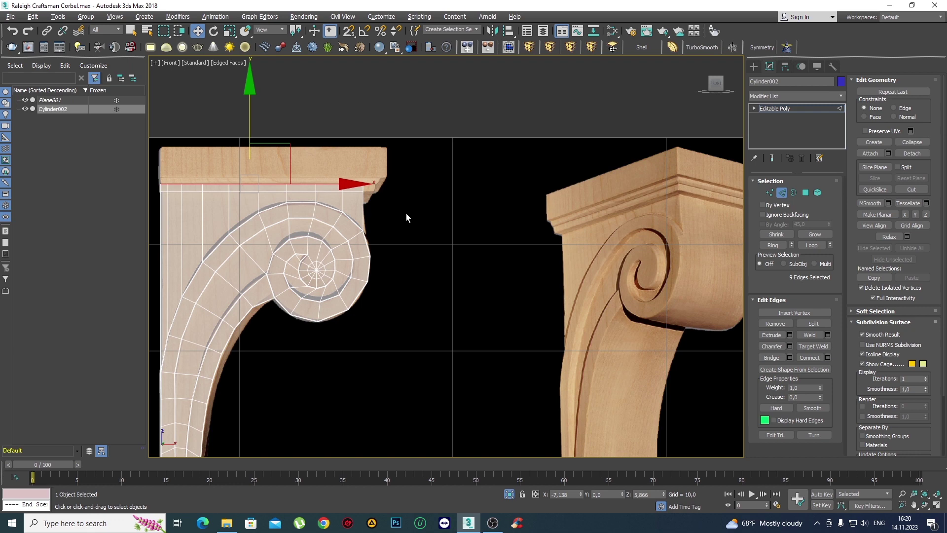
pyautogui.scroll(-2, 481, 238)
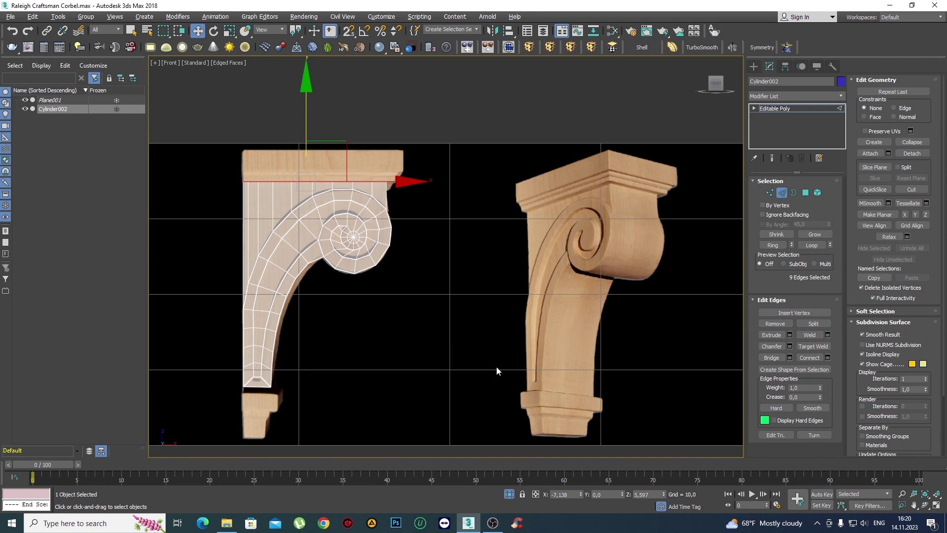
pyautogui.moveTo(496, 366); pyautogui.dragTo(516, 345, button='middle')
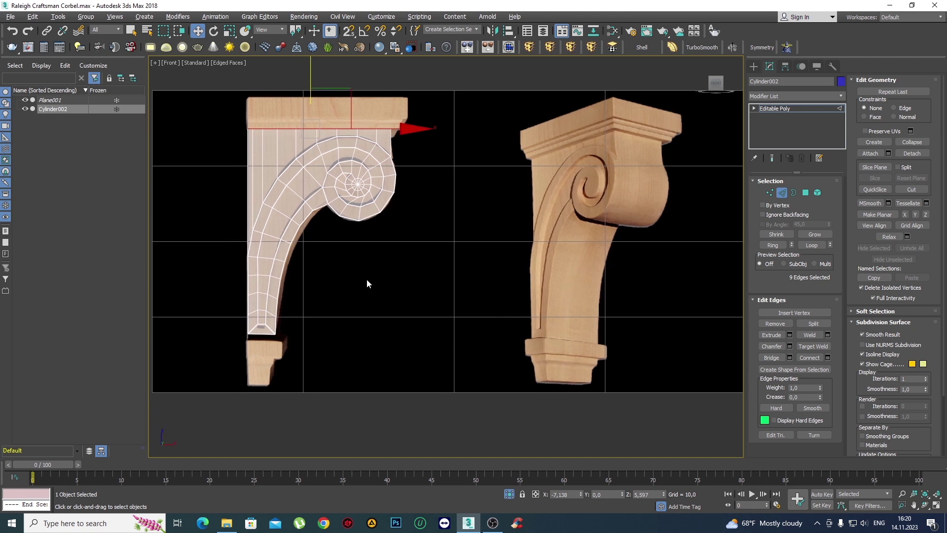
pyautogui.moveTo(367, 283); pyautogui.dragTo(394, 305, button='middle')
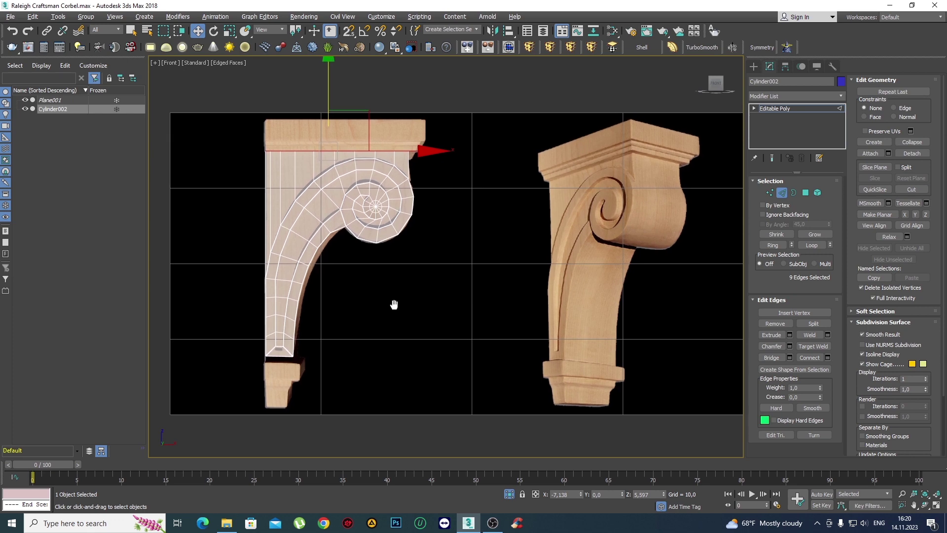
pyautogui.scroll(2, 394, 305)
pyautogui.scroll(2, 392, 241)
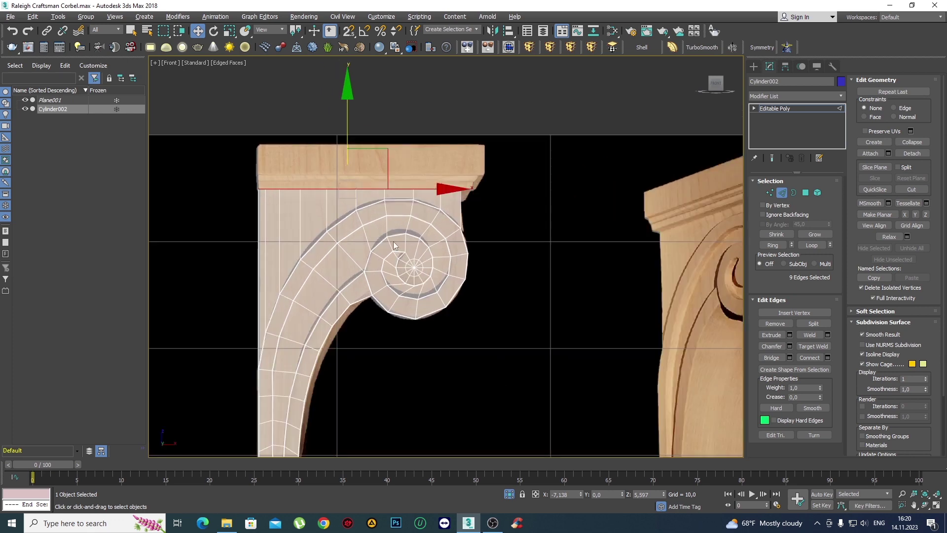
pyautogui.scroll(4, 375, 227)
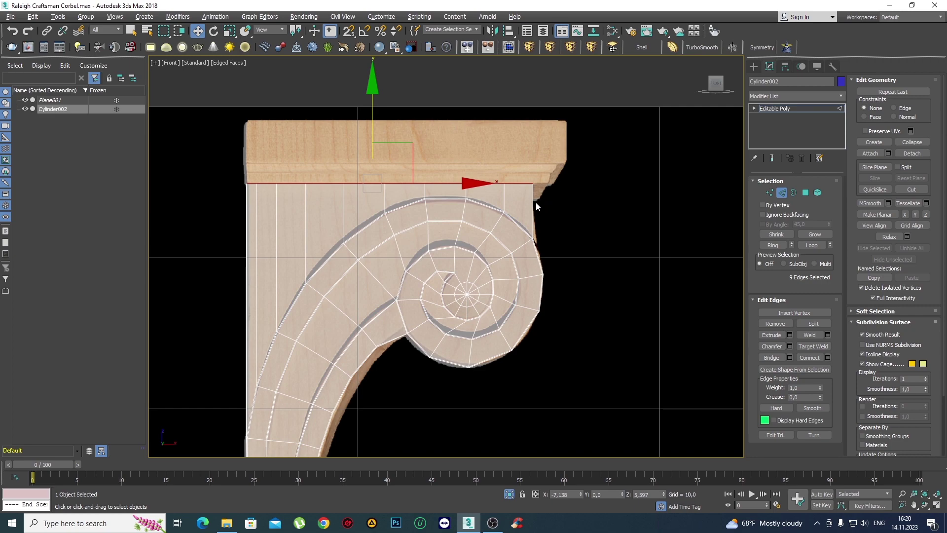
pyautogui.scroll(5, 536, 202)
pyautogui.scroll(-10, 515, 210)
# Orbit the Perspective view around the scroll and pick an edge near its top.
pyautogui.press('p')
pyautogui.keyDown('alt'); pyautogui.moveTo(513, 226); pyautogui.dragTo(450, 205, button='middle'); pyautogui.keyUp('alt')
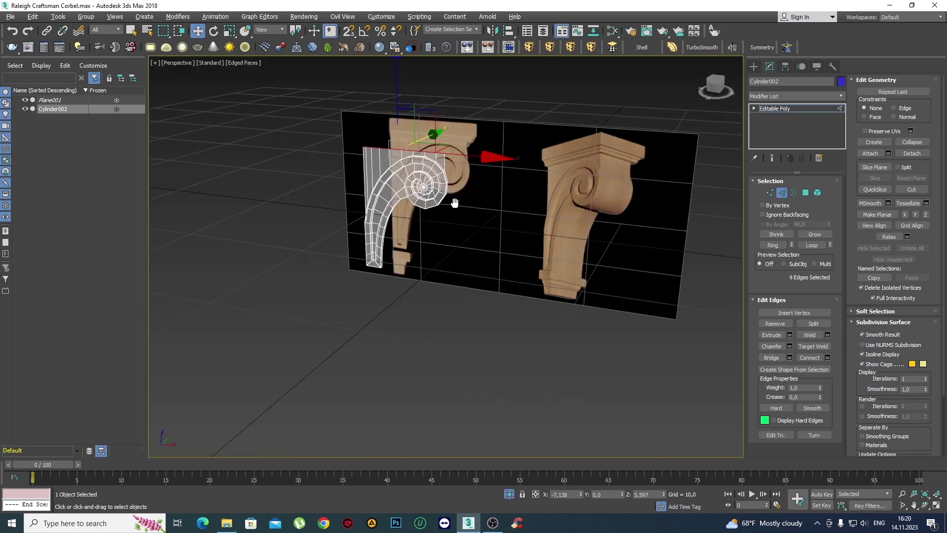
pyautogui.scroll(5, 450, 206)
pyautogui.scroll(2, 476, 205)
pyautogui.scroll(2, 476, 204)
pyautogui.scroll(2, 461, 198)
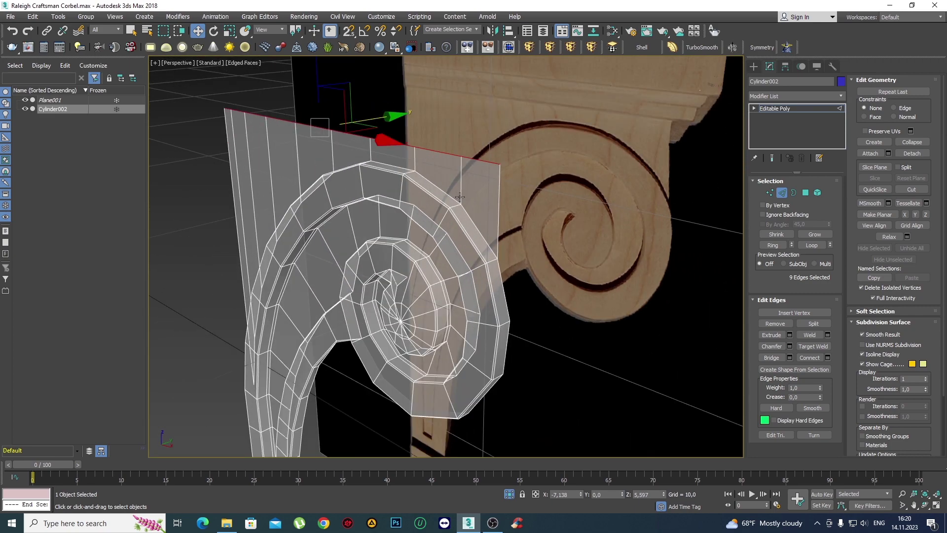
pyautogui.scroll(2, 462, 194)
pyautogui.click(462, 192)
# Select the scroll cage's open rim as a 32-edge border in Border mode.
pyautogui.scroll(-4, 469, 193)
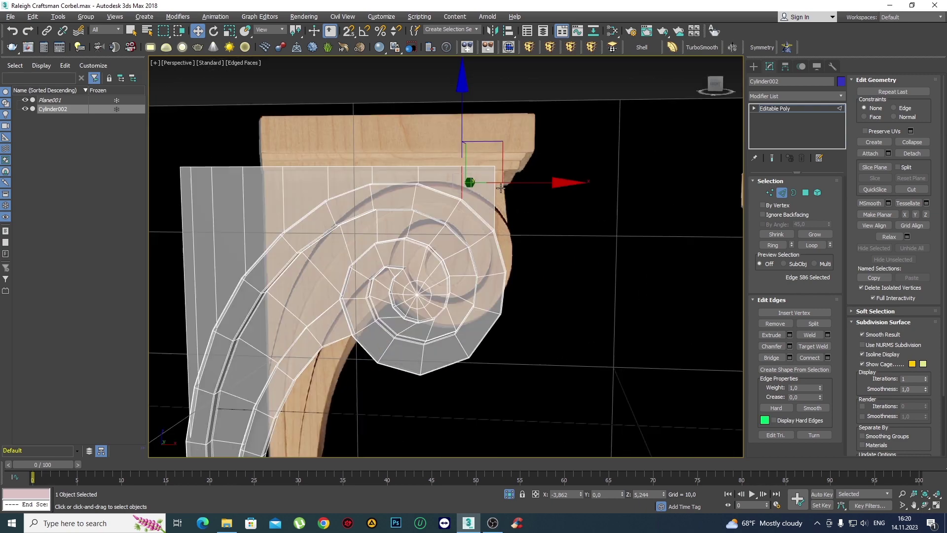
pyautogui.scroll(-2, 479, 195)
pyautogui.scroll(-2, 484, 197)
pyautogui.moveTo(485, 197); pyautogui.dragTo(496, 208, button='middle')
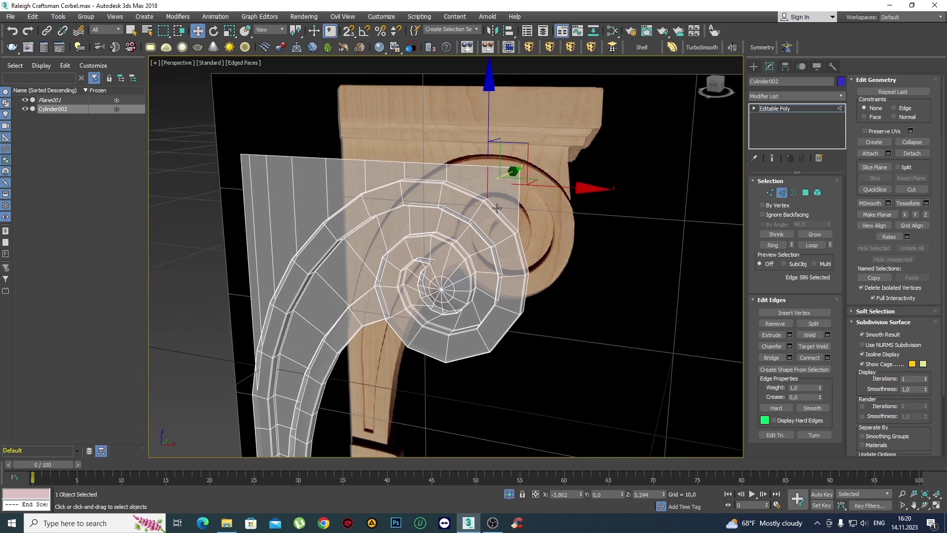
pyautogui.scroll(-3, 496, 211)
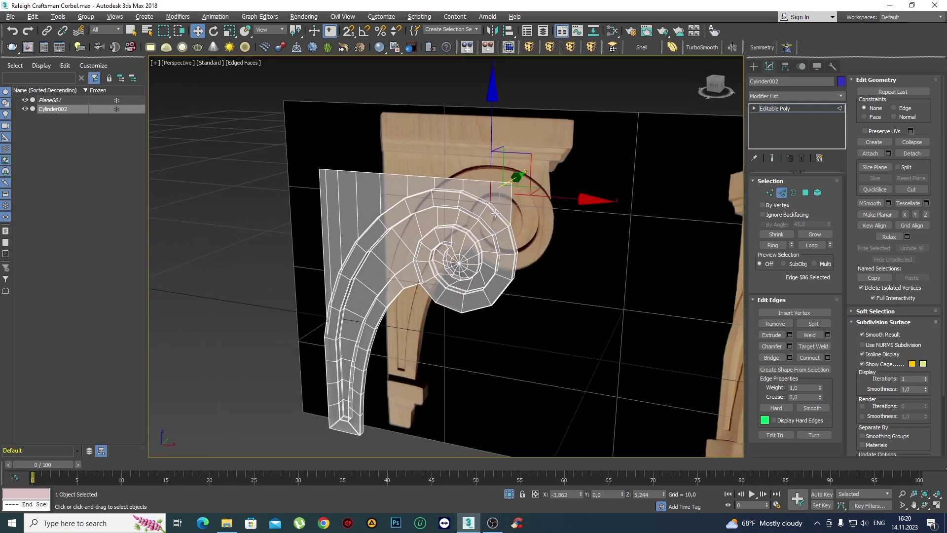
pyautogui.press('2')
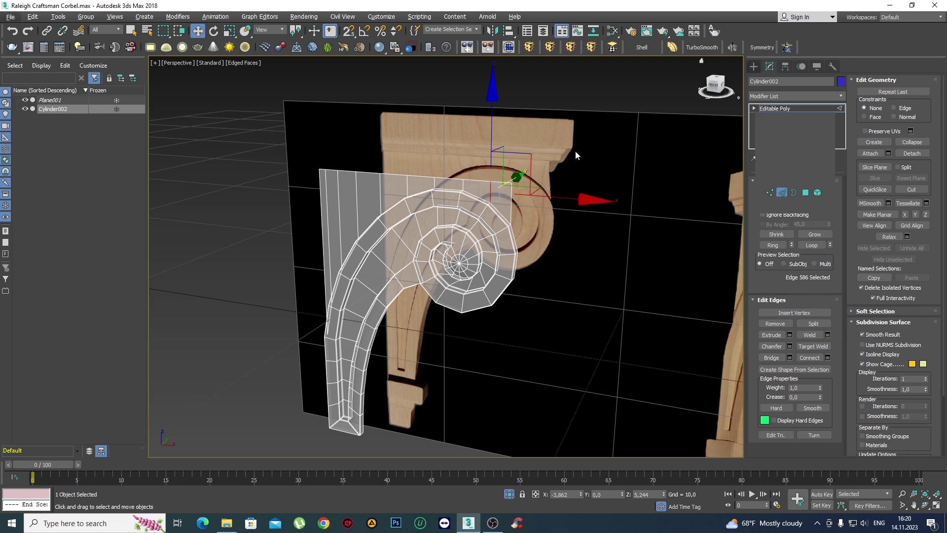
pyautogui.moveTo(544, 226); pyautogui.dragTo(508, 220, button='middle')
pyautogui.press('3')
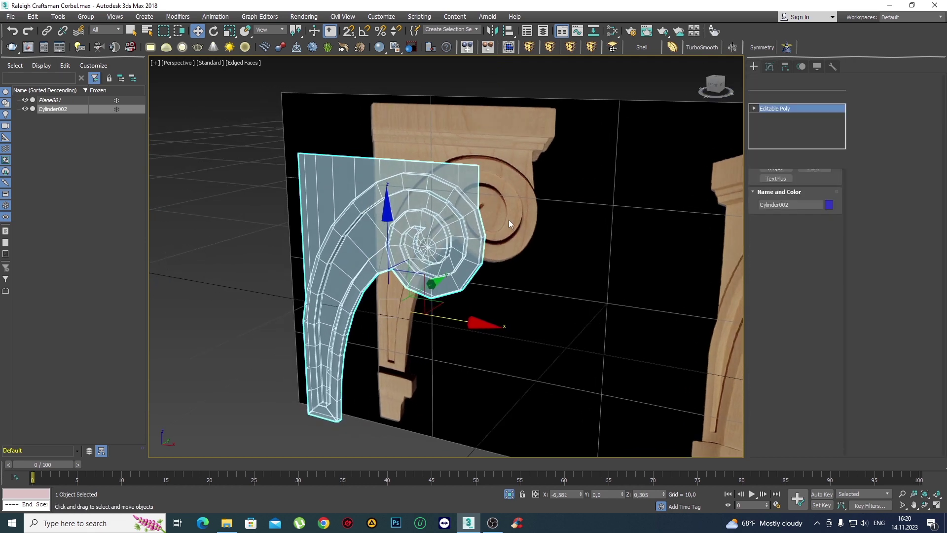
pyautogui.click(477, 183)
# Line the wireframe corbel up against the reference image in Front view.
pyautogui.scroll(-3, 486, 277)
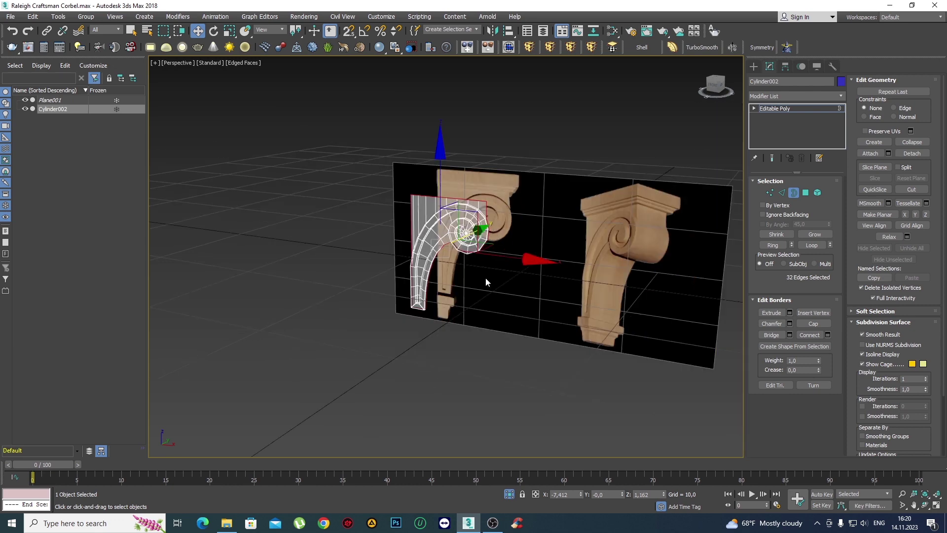
pyautogui.scroll(-2, 522, 267)
pyautogui.moveTo(521, 267)
pyautogui.keyDown('alt'); pyautogui.mouseDown(button='middle')
pyautogui.moveTo(519, 239)
pyautogui.moveTo(530, 309)
pyautogui.mouseUp(button='middle'); pyautogui.keyUp('alt')
pyautogui.scroll(2, 395, 336)
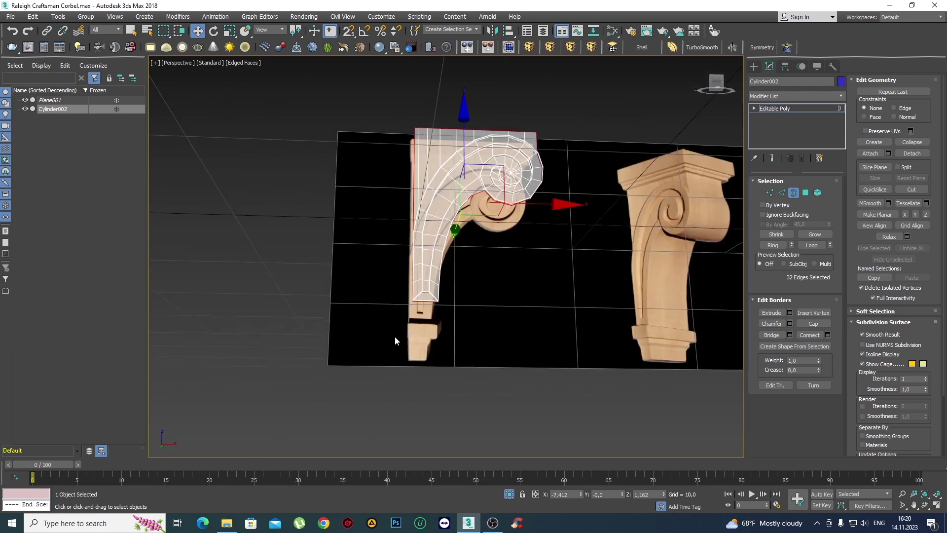
pyautogui.moveTo(394, 336); pyautogui.dragTo(401, 311, button='middle')
pyautogui.press('f')
pyautogui.scroll(3, 410, 321)
# Select the three bottom edges of the corbel's post in Edge mode.
pyautogui.scroll(-2, 444, 239)
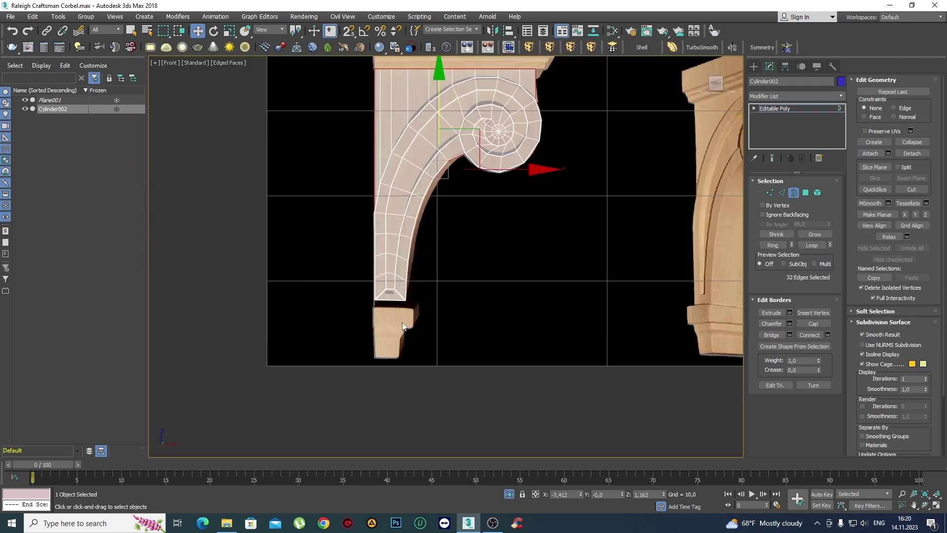
pyautogui.press('2')
pyautogui.scroll(2, 392, 309)
pyautogui.click(389, 301)
pyautogui.scroll(3, 391, 303)
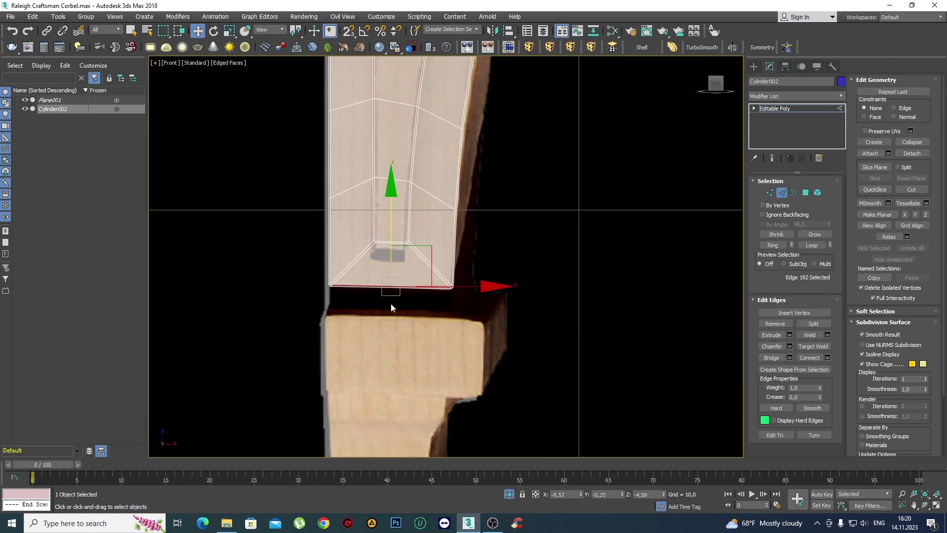
pyautogui.keyDown('alt'); pyautogui.moveTo(391, 303); pyautogui.dragTo(413, 278, button='middle'); pyautogui.keyUp('alt')
pyautogui.click(341, 290)
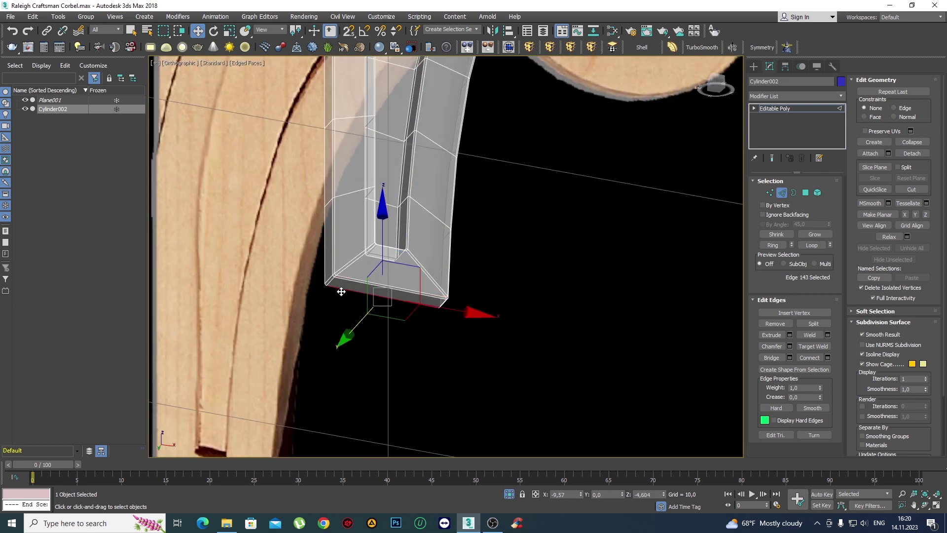
pyautogui.scroll(2, 326, 287)
pyautogui.scroll(2, 316, 281)
pyautogui.keyDown('ctrl'); pyautogui.click(307, 275); pyautogui.keyUp('ctrl')
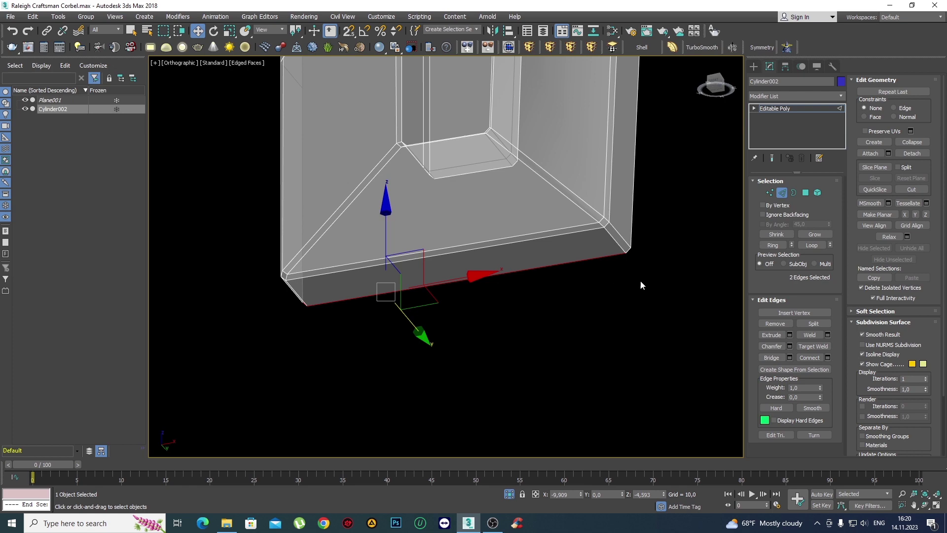
pyautogui.scroll(2, 632, 247)
pyautogui.keyDown('ctrl'); pyautogui.click(632, 247); pyautogui.keyUp('ctrl')
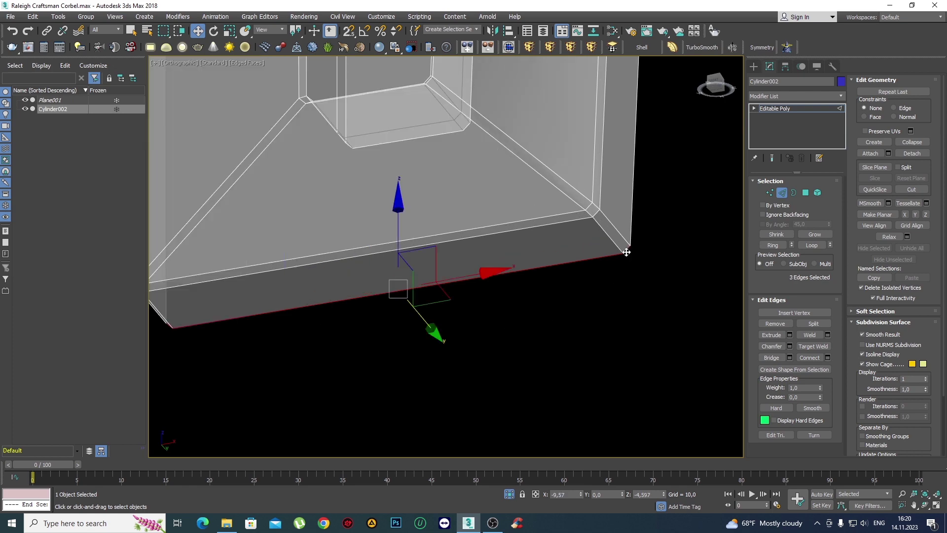
# Frame the selected post edges in Front view and compare them with the reference's base block.
pyautogui.press('f')
pyautogui.scroll(-10, 498, 246)
pyautogui.press('z')
pyautogui.scroll(-2, 410, 243)
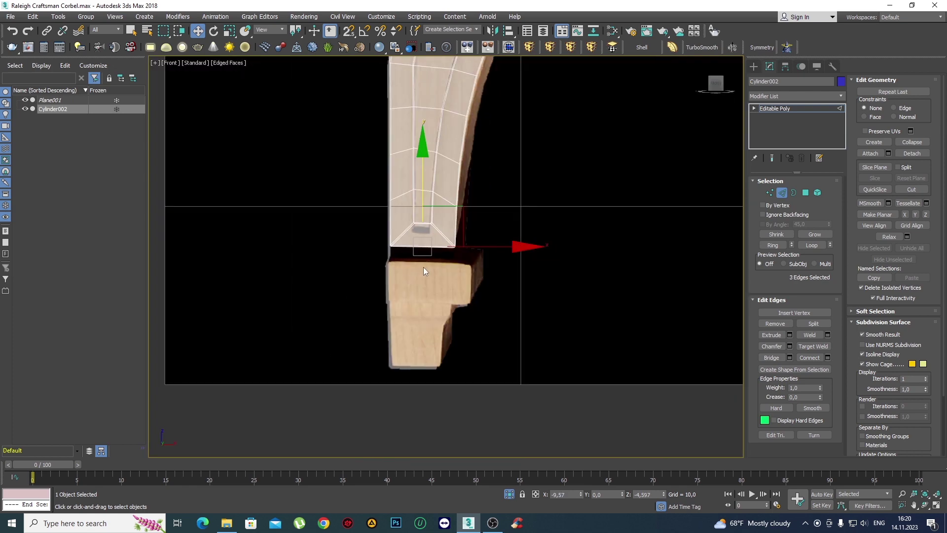
pyautogui.scroll(1, 424, 267)
pyautogui.scroll(-4, 349, 271)
pyautogui.scroll(3, 575, 268)
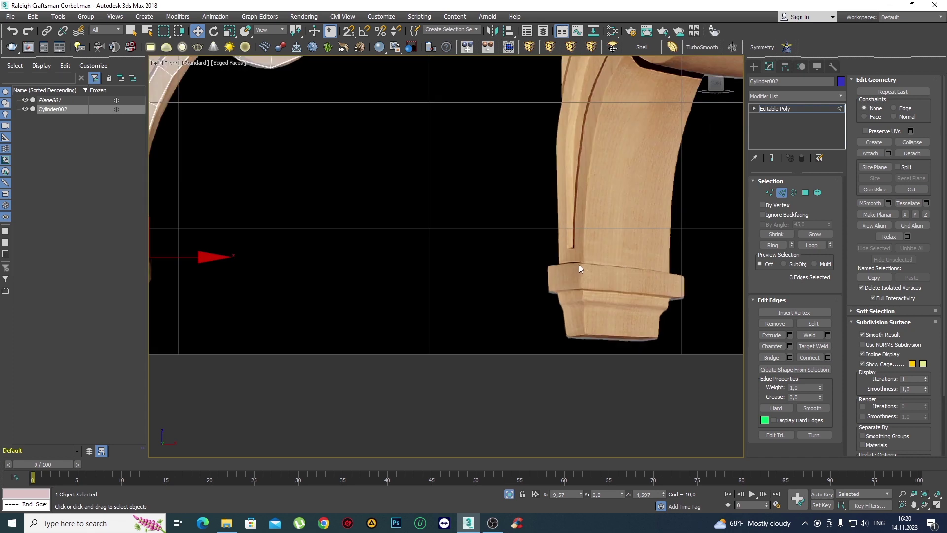
pyautogui.scroll(-3, 583, 267)
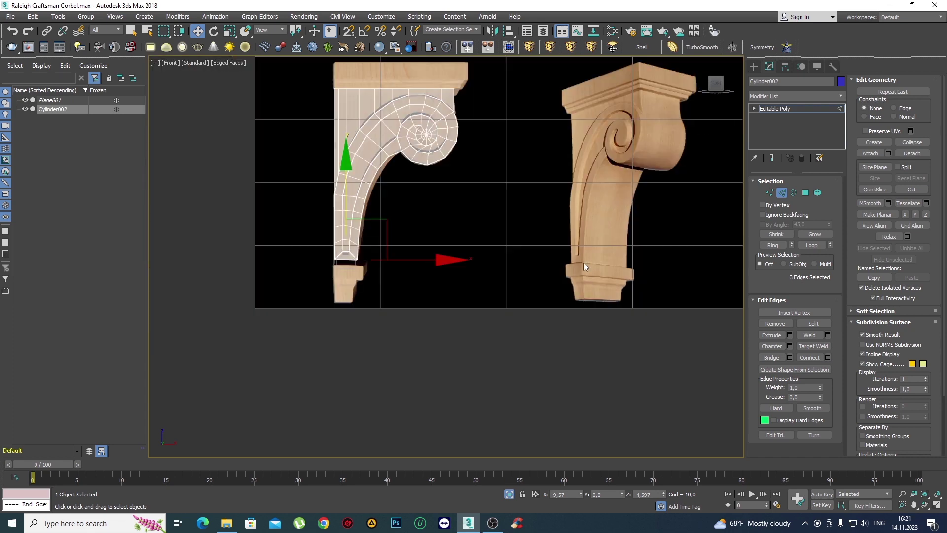
pyautogui.scroll(1, 585, 263)
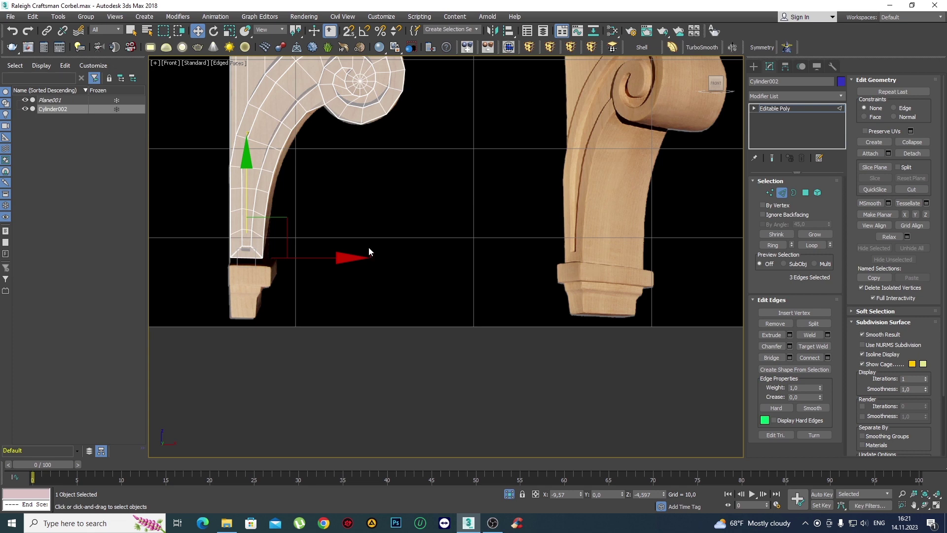
pyautogui.press('p')
pyautogui.moveTo(356, 320)
pyautogui.keyDown('alt'); pyautogui.mouseDown(button='middle')
pyautogui.moveTo(365, 300)
pyautogui.moveTo(441, 242)
pyautogui.moveTo(433, 273)
pyautogui.mouseUp(button='middle'); pyautogui.keyUp('alt')
# Select the cage's open border and Shift-drag it backward along Y to add depth.
pyautogui.press('3')
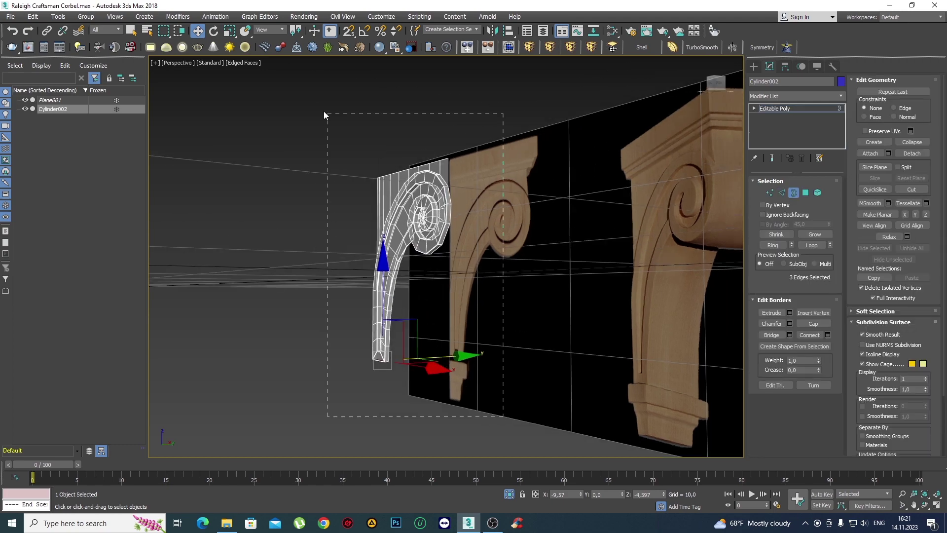
pyautogui.moveTo(324, 115); pyautogui.dragTo(325, 115)
pyautogui.moveTo(444, 286)
pyautogui.keyDown('alt'); pyautogui.mouseDown(button='middle')
pyautogui.moveTo(465, 298)
pyautogui.moveTo(480, 258)
pyautogui.moveTo(564, 393)
pyautogui.moveTo(534, 250)
pyautogui.moveTo(476, 267)
pyautogui.moveTo(655, 230)
pyautogui.moveTo(545, 211)
pyautogui.moveTo(302, 249)
pyautogui.mouseUp(button='middle'); pyautogui.keyUp('alt')
pyautogui.keyDown('shift'); pyautogui.moveTo(301, 249); pyautogui.dragTo(327, 250); pyautogui.keyUp('shift')
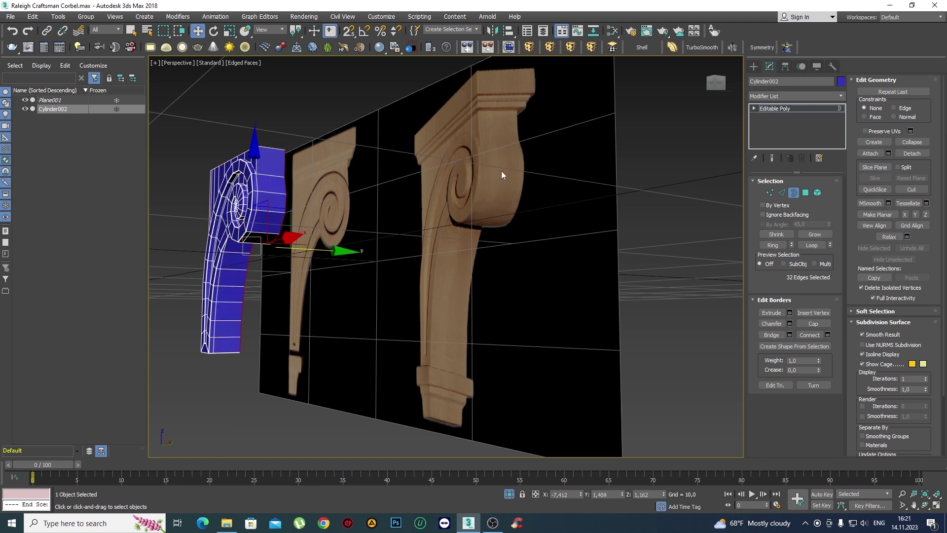
# Pull back and nudge the extruded border to fine-tune the corbel's thickness.
pyautogui.moveTo(502, 174)
pyautogui.keyDown('alt'); pyautogui.mouseDown(button='middle')
pyautogui.moveTo(345, 241)
pyautogui.moveTo(368, 245)
pyautogui.mouseUp(button='middle'); pyautogui.keyUp('alt')
pyautogui.scroll(4, 345, 242)
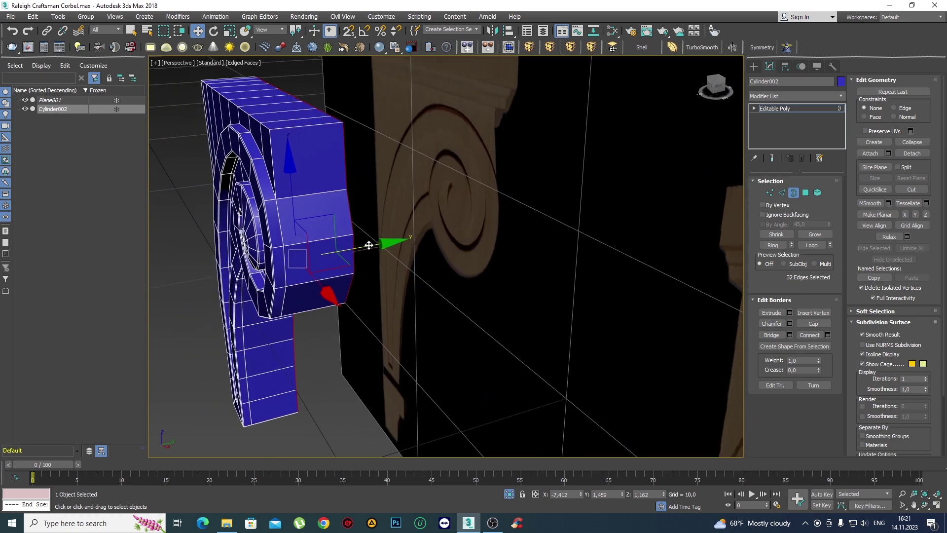
pyautogui.moveTo(369, 245); pyautogui.dragTo(363, 245)
pyautogui.scroll(-5, 433, 270)
pyautogui.scroll(2, 450, 239)
pyautogui.scroll(4, 413, 234)
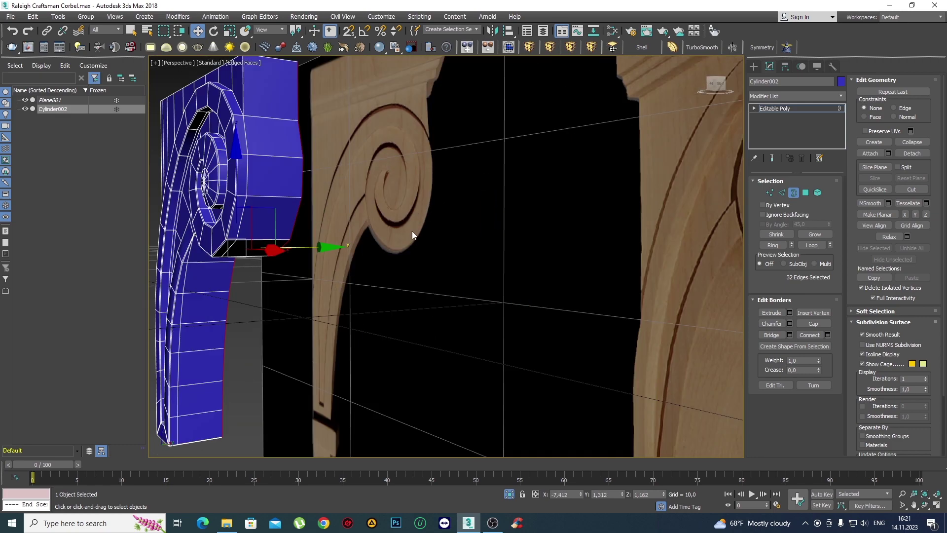
pyautogui.scroll(-5, 315, 232)
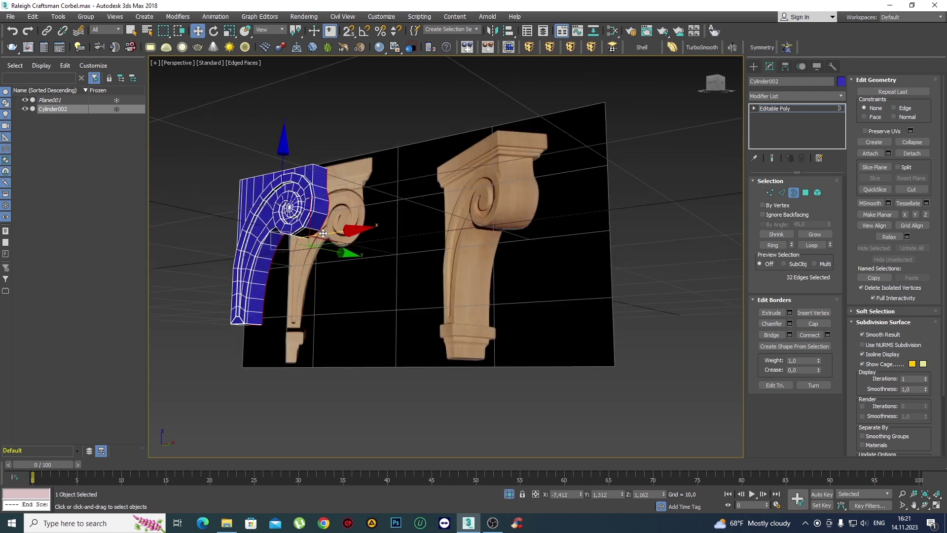
pyautogui.keyDown('alt'); pyautogui.moveTo(316, 232); pyautogui.dragTo(327, 243, button='middle'); pyautogui.keyUp('alt')
pyautogui.moveTo(327, 243); pyautogui.dragTo(334, 250)
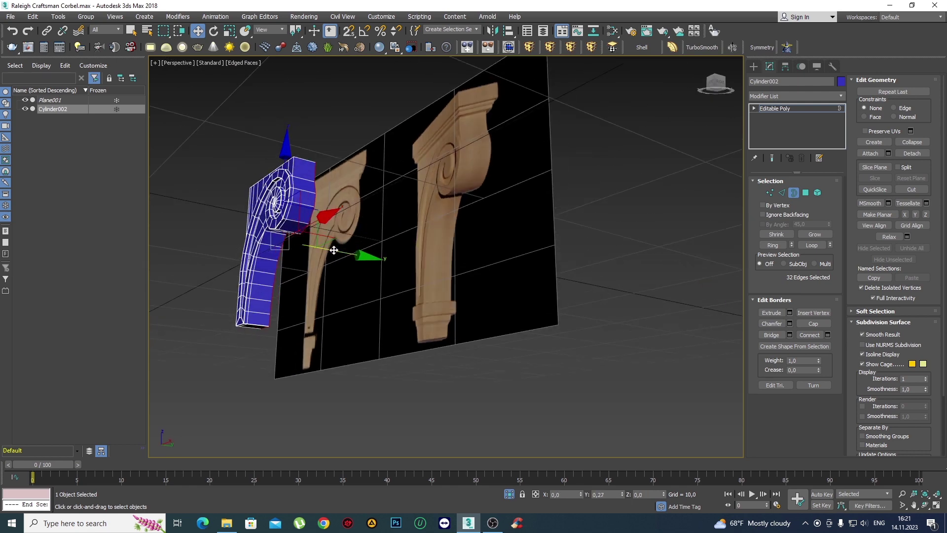
# Inspect the extruded corbel against the reference plane, ending in a frontal close-up.
pyautogui.moveTo(333, 250)
pyautogui.keyDown('alt'); pyautogui.mouseDown(button='middle')
pyautogui.moveTo(418, 282)
pyautogui.moveTo(452, 268)
pyautogui.mouseUp(button='middle'); pyautogui.keyUp('alt')
pyautogui.scroll(5, 452, 268)
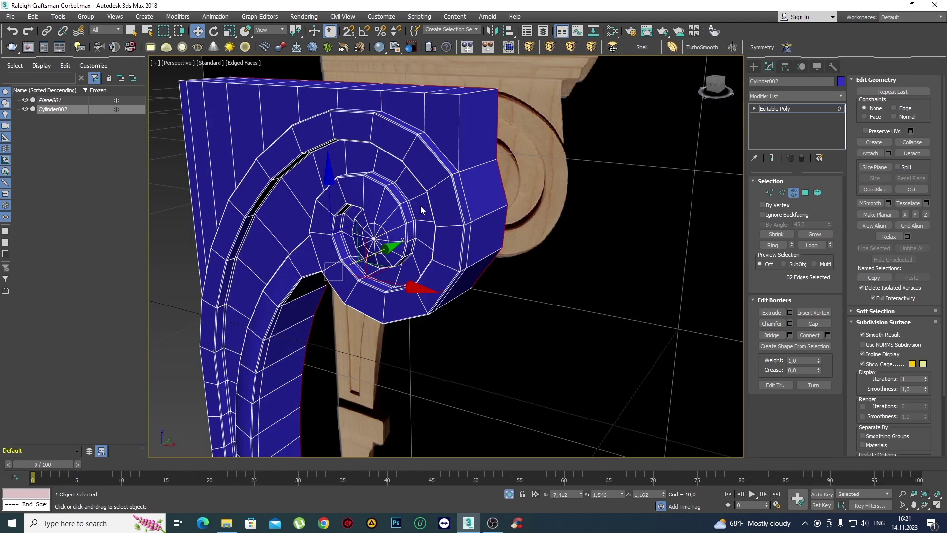
pyautogui.moveTo(420, 206)
pyautogui.keyDown('alt'); pyautogui.mouseDown(button='middle')
pyautogui.moveTo(429, 247)
pyautogui.moveTo(370, 263)
pyautogui.moveTo(353, 257)
pyautogui.moveTo(371, 250)
pyautogui.moveTo(419, 269)
pyautogui.moveTo(395, 189)
pyautogui.mouseUp(button='middle'); pyautogui.keyUp('alt')
pyautogui.scroll(2, 364, 254)
pyautogui.scroll(-5, 370, 250)
pyautogui.scroll(2, 395, 256)
pyautogui.scroll(-3, 419, 269)
pyautogui.scroll(2, 523, 224)
pyautogui.scroll(-3, 394, 189)
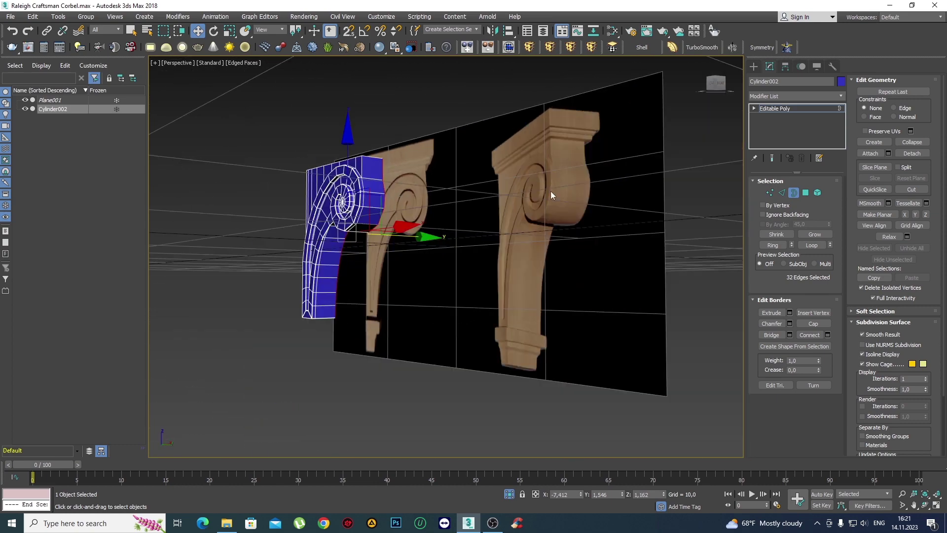
pyautogui.keyDown('alt'); pyautogui.moveTo(363, 270); pyautogui.dragTo(339, 295, button='middle'); pyautogui.keyUp('alt')
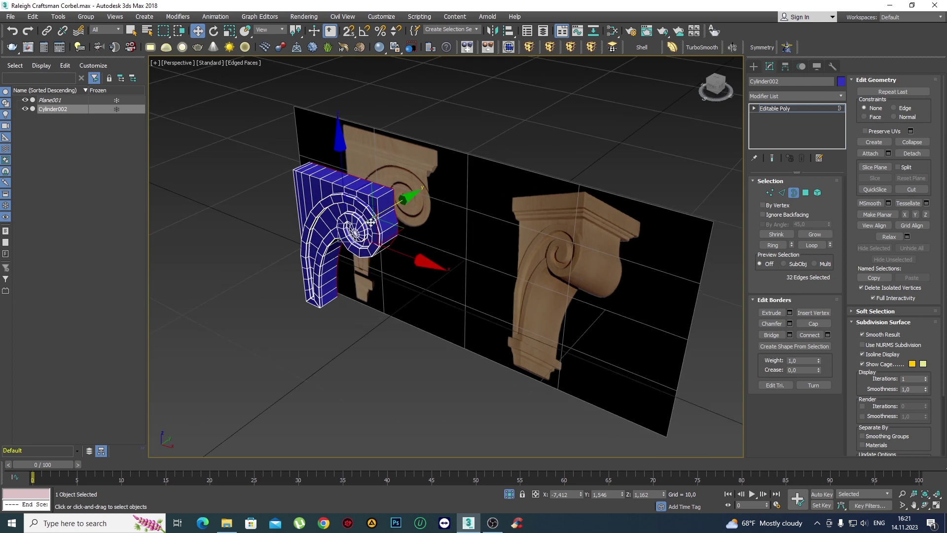
pyautogui.press('q')
pyautogui.scroll(5, 355, 177)
pyautogui.scroll(2, 423, 218)
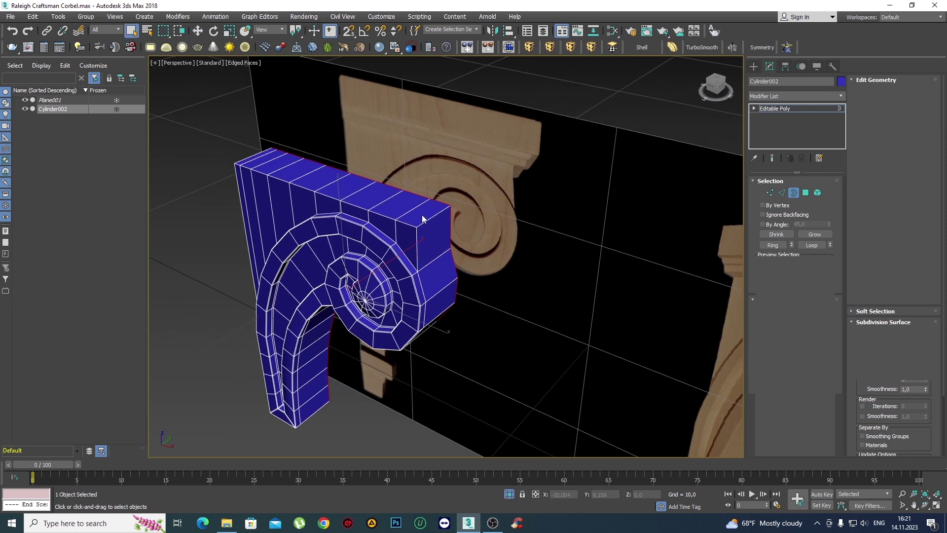
# Select the nine polygons on the corbel's top face in Polygon mode.
pyautogui.press('4')
pyautogui.click(405, 199)
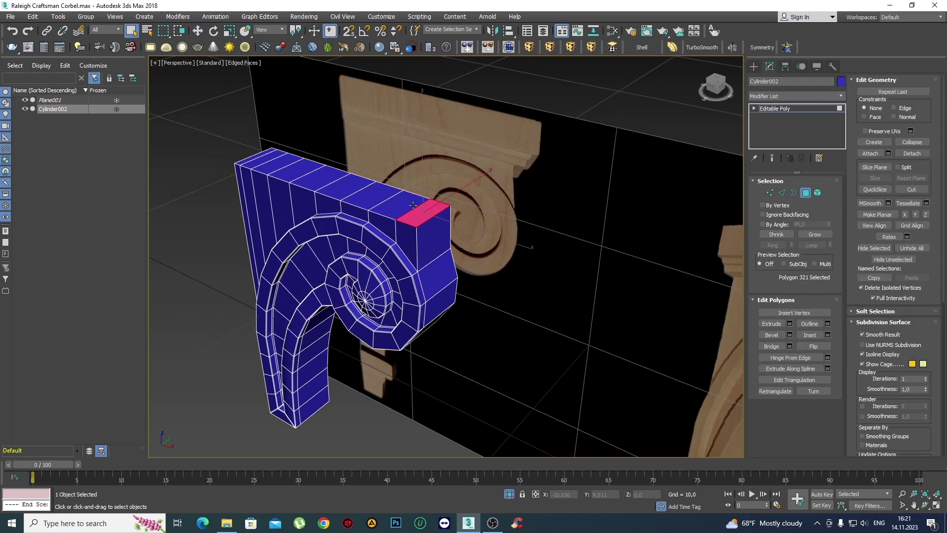
pyautogui.keyDown('ctrl'); pyautogui.click(364, 183); pyautogui.keyUp('ctrl')
pyautogui.keyDown('ctrl'); pyautogui.click(314, 175); pyautogui.keyUp('ctrl')
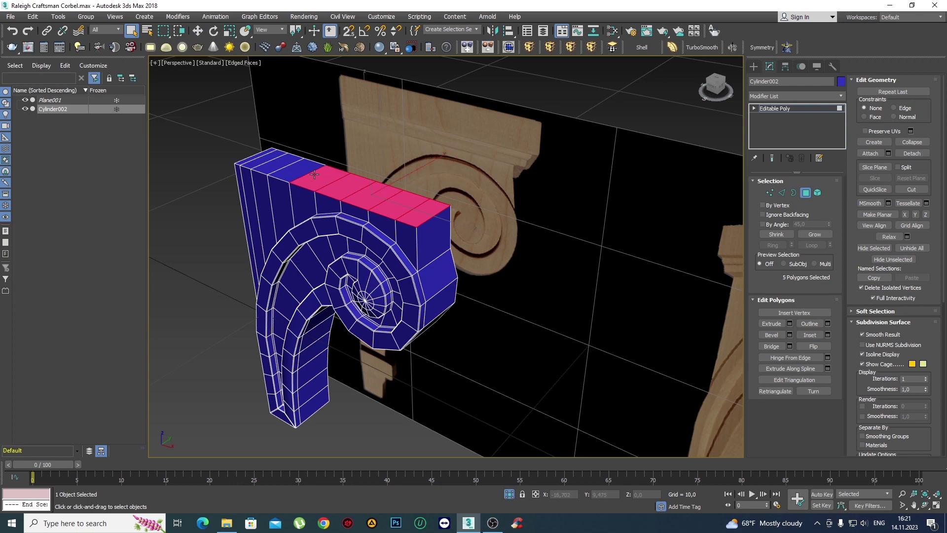
pyautogui.keyDown('ctrl'); pyautogui.click(280, 161); pyautogui.keyUp('ctrl')
pyautogui.keyDown('ctrl'); pyautogui.click(257, 155); pyautogui.keyUp('ctrl')
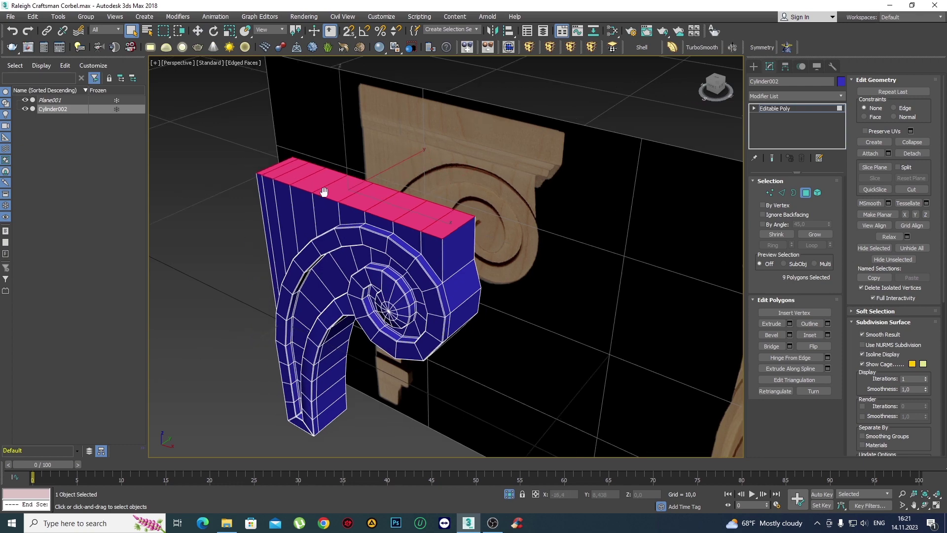
pyautogui.keyDown('alt'); pyautogui.moveTo(258, 155); pyautogui.dragTo(419, 213, button='middle'); pyautogui.keyUp('alt')
# Extrude the selected top polygons upward by 0,26 to meet the reference cap.
pyautogui.press('f')
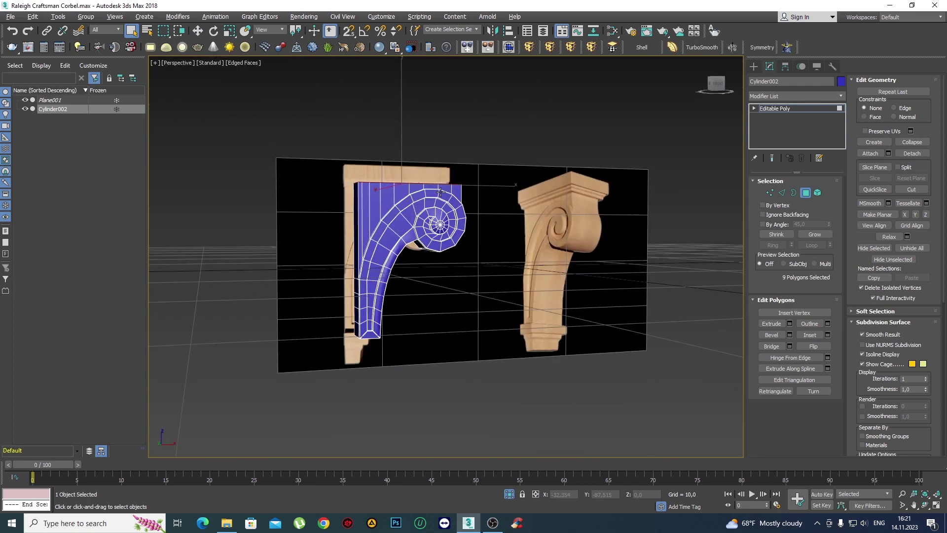
pyautogui.scroll(-3, 419, 217)
pyautogui.scroll(10, 425, 239)
pyautogui.moveTo(424, 239); pyautogui.dragTo(388, 235, button='middle')
pyautogui.scroll(-3, 387, 234)
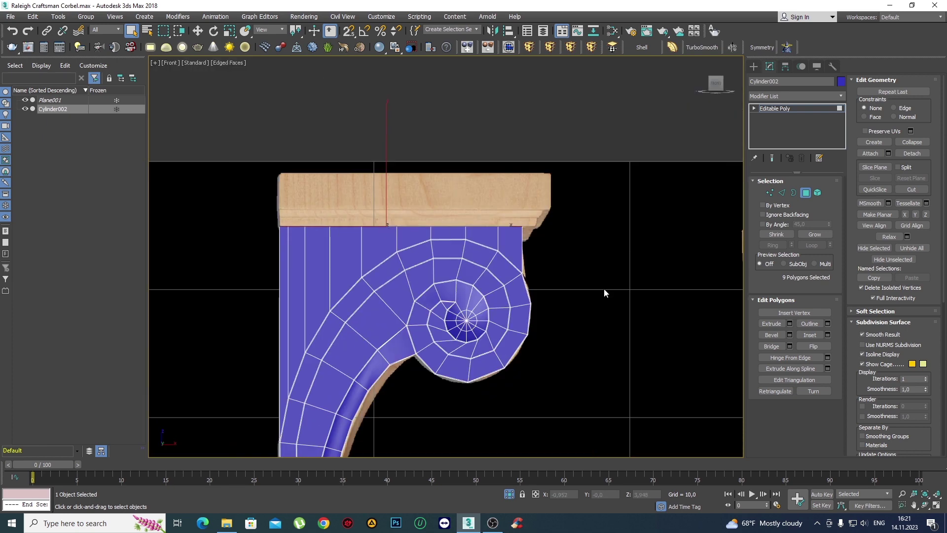
pyautogui.click(790, 323)
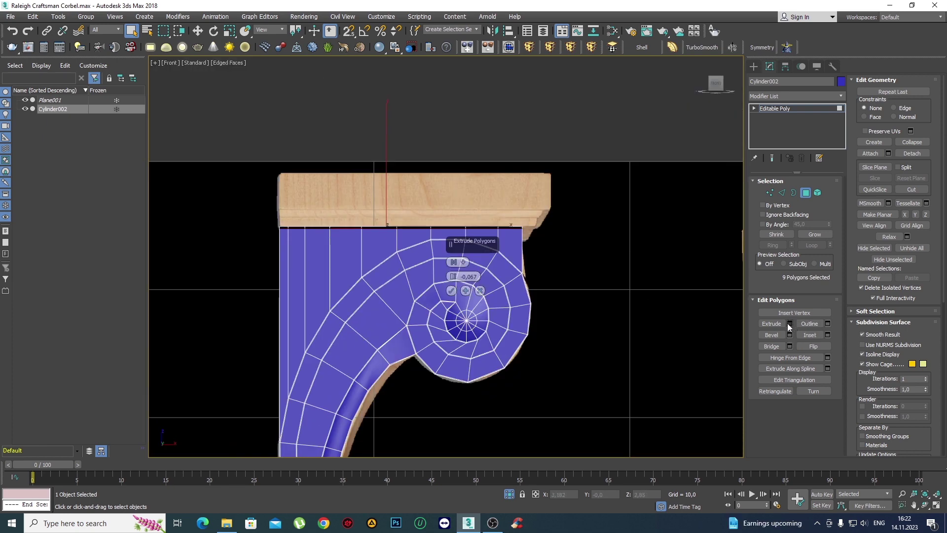
pyautogui.rightClick(458, 276)
pyautogui.scroll(3, 449, 269)
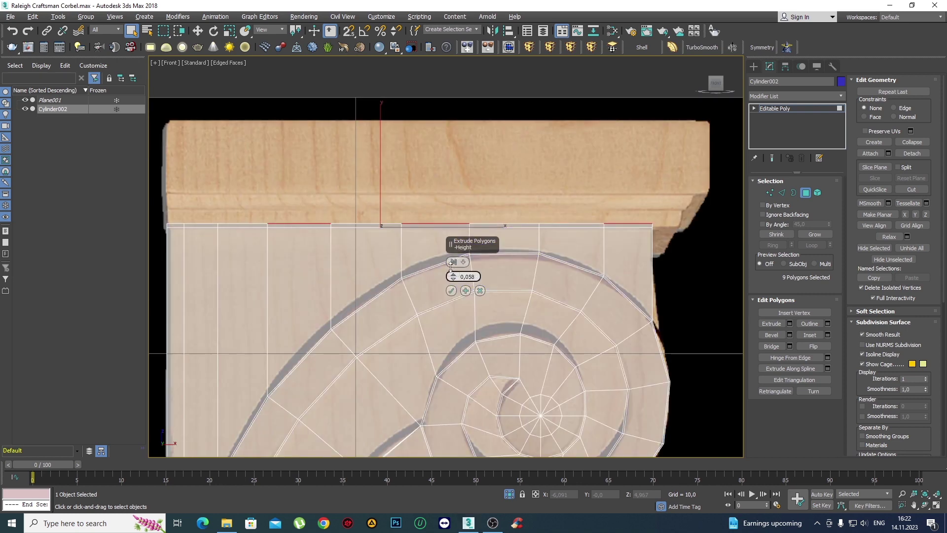
pyautogui.moveTo(453, 276); pyautogui.dragTo(449, 254)
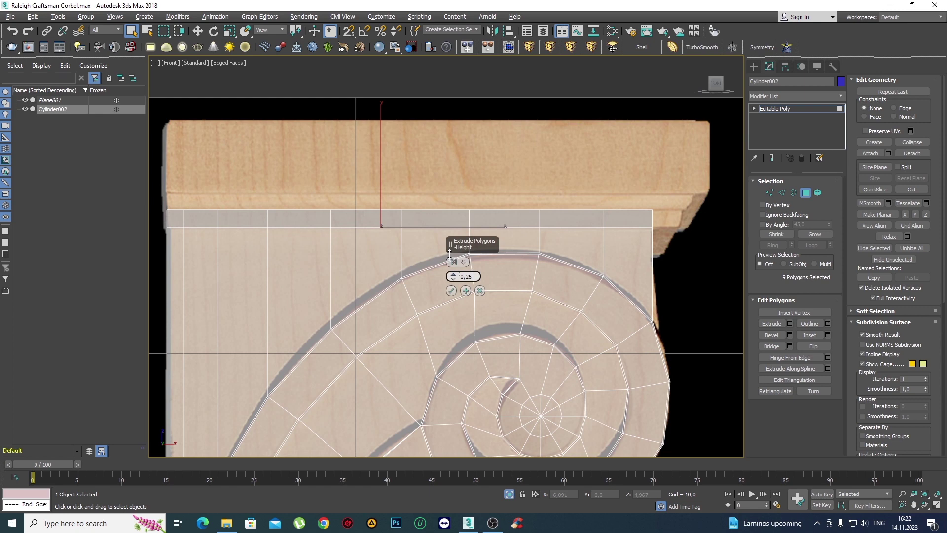
# Confirm the previous extrusion and select the face at the top band's right end.
pyautogui.click(450, 291)
pyautogui.scroll(-5, 389, 194)
pyautogui.press('p')
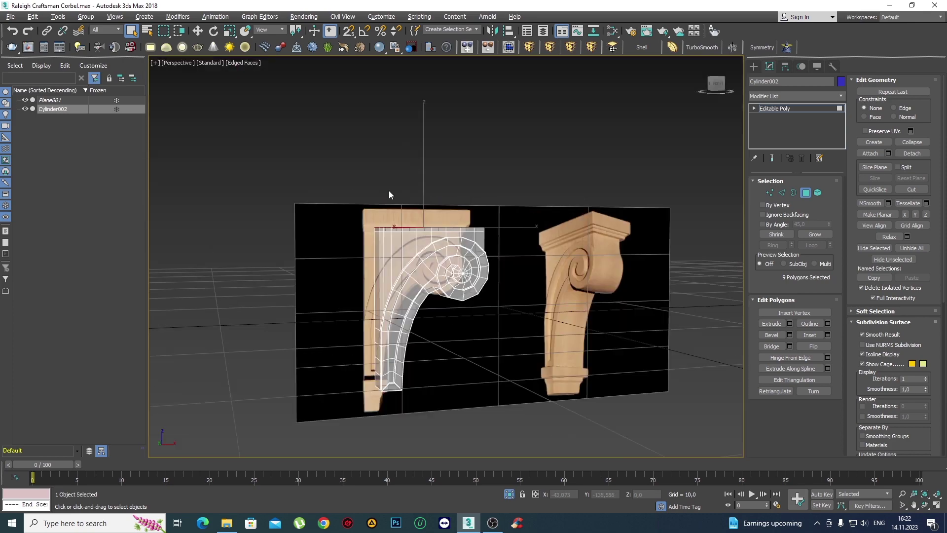
pyautogui.scroll(2, 418, 230)
pyautogui.scroll(2, 474, 242)
pyautogui.scroll(2, 528, 249)
pyautogui.click(529, 248)
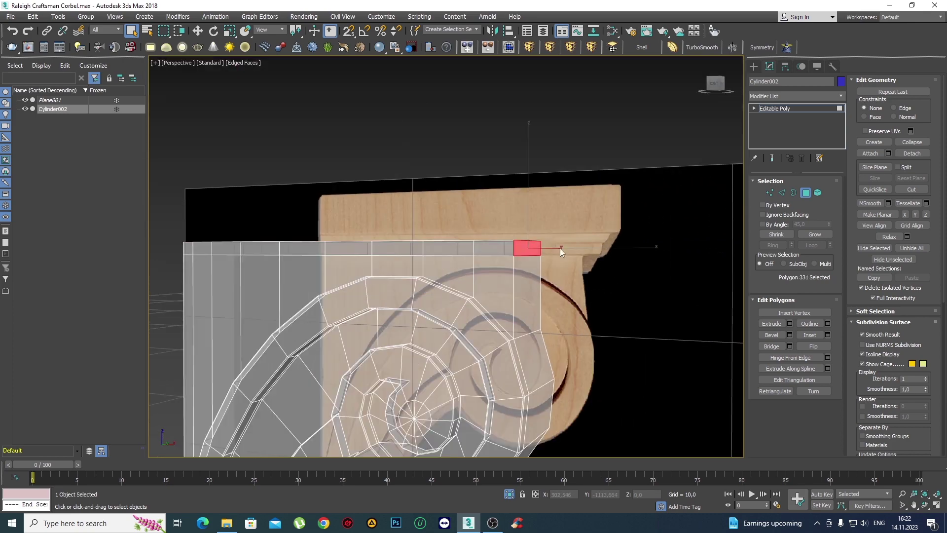
pyautogui.moveTo(561, 247); pyautogui.dragTo(518, 216, button='middle')
# Extrude the band's end face outward about 0.39 in the front view.
pyautogui.press('f')
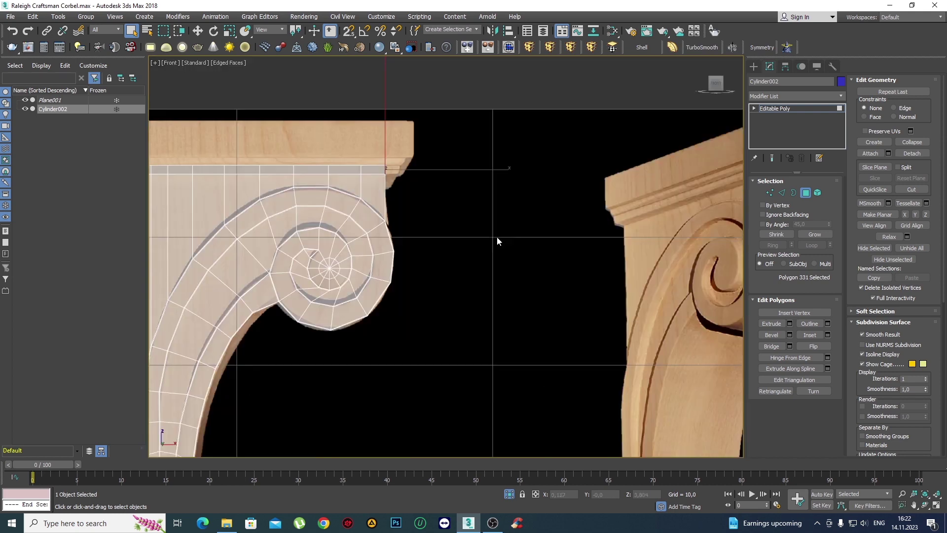
pyautogui.scroll(5, 496, 239)
pyautogui.scroll(-2, 505, 235)
pyautogui.moveTo(534, 283); pyautogui.dragTo(455, 226, button='middle')
pyautogui.scroll(-2, 502, 247)
pyautogui.scroll(-3, 488, 242)
pyautogui.press('f')
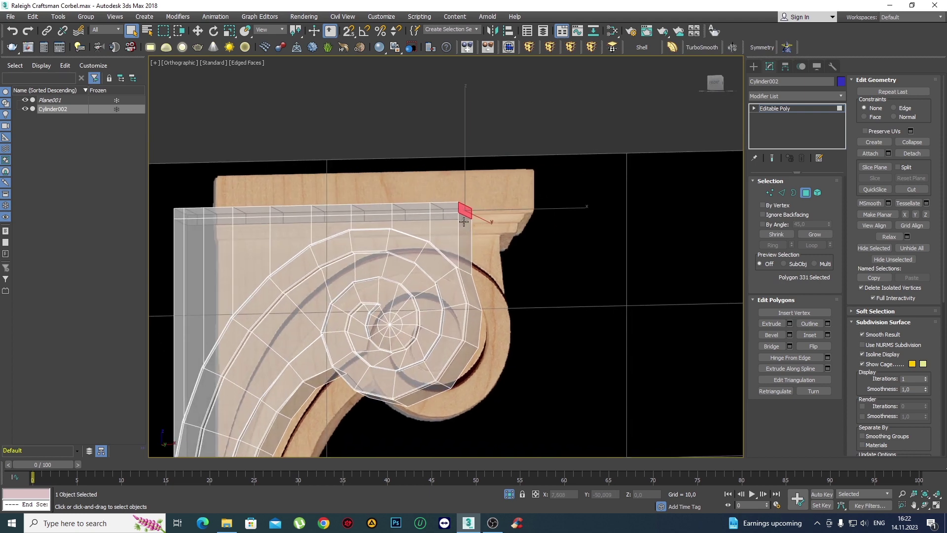
pyautogui.scroll(10, 479, 256)
pyautogui.scroll(-3, 478, 259)
pyautogui.scroll(-3, 479, 262)
pyautogui.scroll(-1, 481, 264)
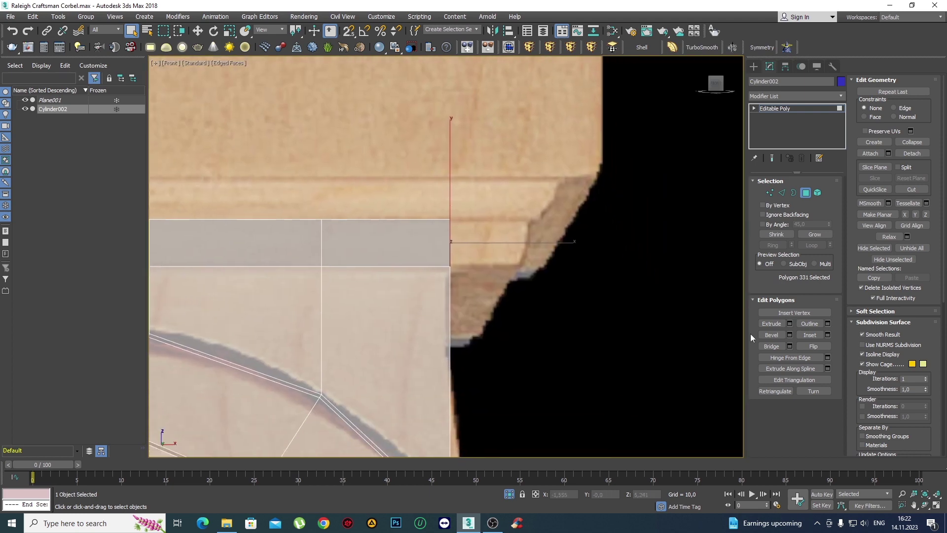
pyautogui.click(789, 324)
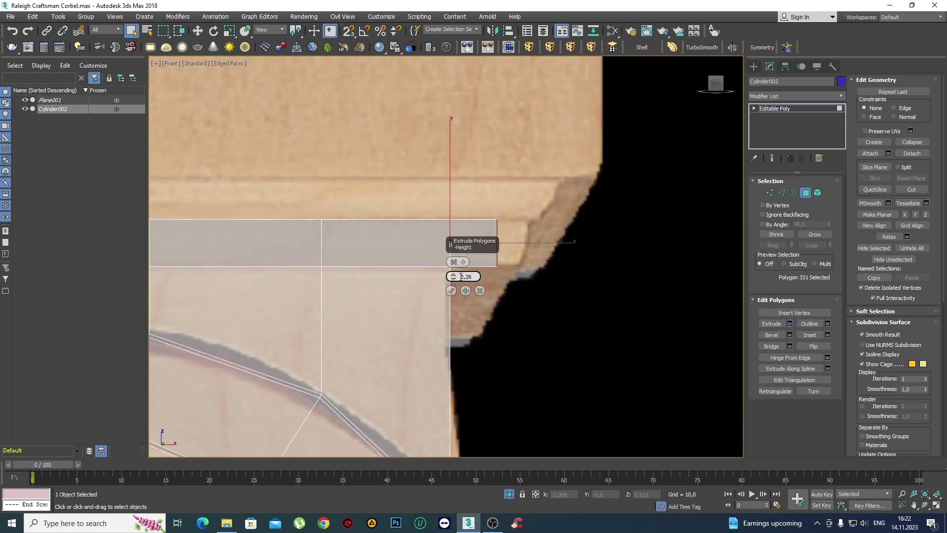
pyautogui.moveTo(456, 276); pyautogui.dragTo(438, 249)
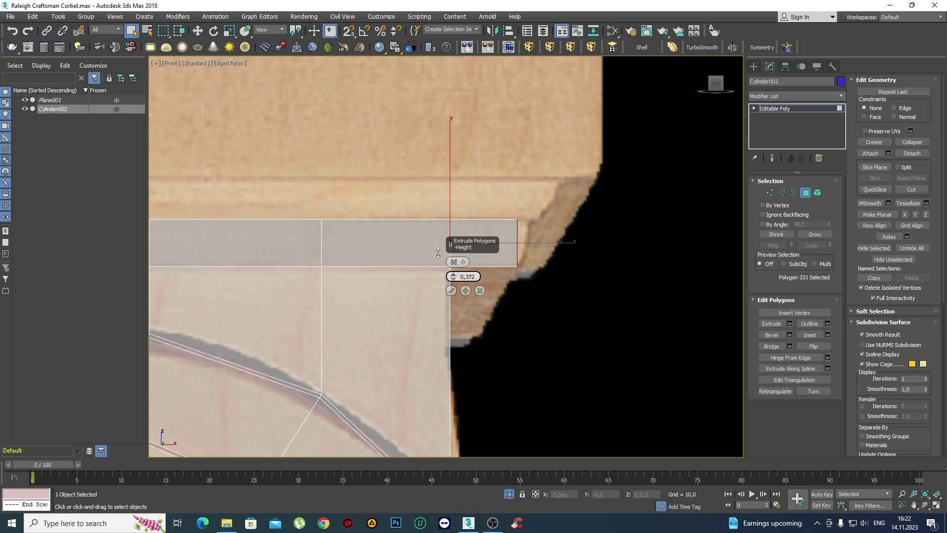
pyautogui.click(451, 291)
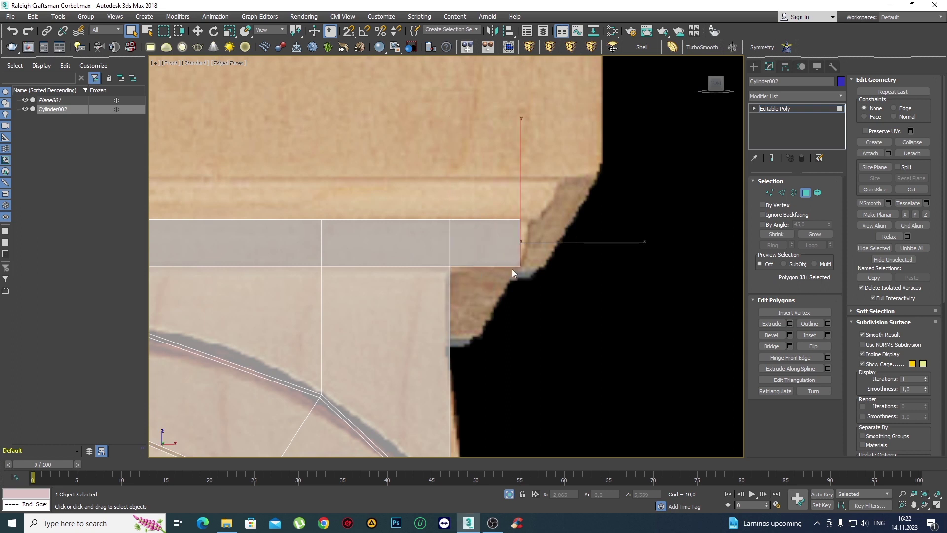
# Move the extension's top corner vertices right along X to slant the tip.
pyautogui.press('1')
pyautogui.scroll(2, 523, 219)
pyautogui.moveTo(521, 215); pyautogui.dragTo(591, 215)
pyautogui.press('w')
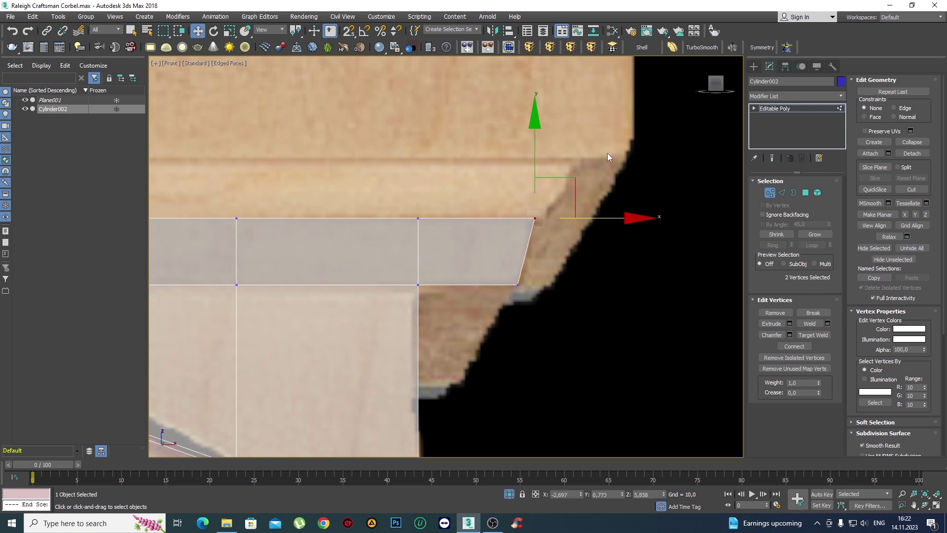
pyautogui.scroll(-3, 553, 237)
pyautogui.scroll(-4, 552, 246)
pyautogui.moveTo(552, 246)
pyautogui.keyDown('alt'); pyautogui.mouseDown(button='middle')
pyautogui.moveTo(405, 278)
pyautogui.moveTo(618, 239)
pyautogui.moveTo(402, 274)
pyautogui.moveTo(446, 259)
pyautogui.moveTo(456, 240)
pyautogui.moveTo(471, 247)
pyautogui.moveTo(557, 212)
pyautogui.moveTo(513, 220)
pyautogui.moveTo(565, 246)
pyautogui.moveTo(598, 239)
pyautogui.moveTo(554, 253)
pyautogui.moveTo(514, 250)
pyautogui.moveTo(532, 245)
pyautogui.mouseUp(button='middle'); pyautogui.keyUp('alt')
# Inspect the slanted band end against the cornice from front and angled views.
pyautogui.press('q')
pyautogui.scroll(2, 402, 275)
pyautogui.scroll(2, 429, 268)
pyautogui.scroll(-3, 463, 253)
pyautogui.scroll(3, 463, 238)
pyautogui.scroll(-3, 472, 246)
pyautogui.scroll(2, 481, 224)
pyautogui.scroll(1, 514, 219)
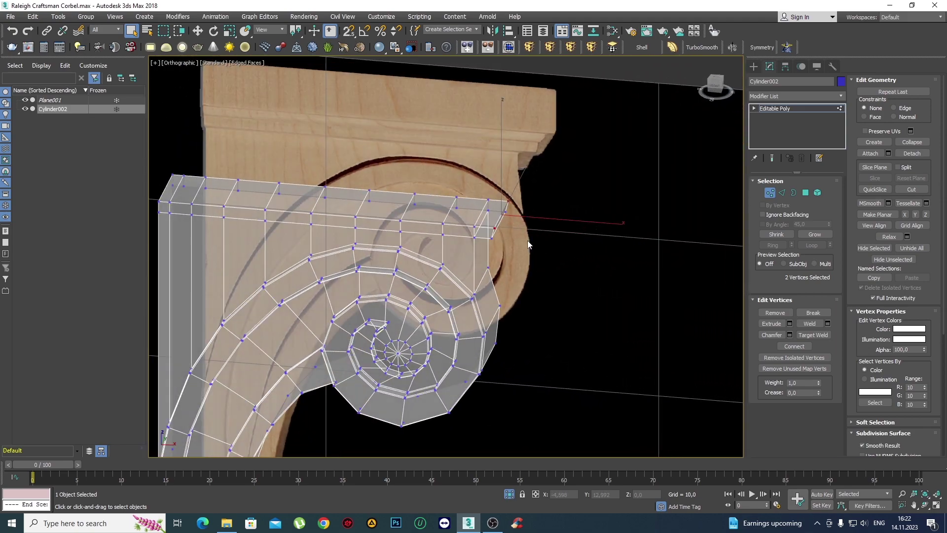
pyautogui.press('f')
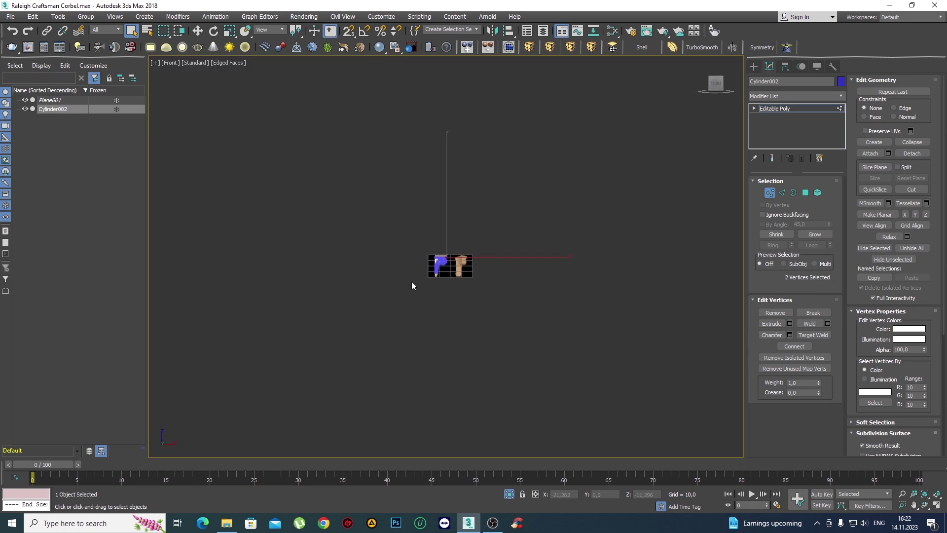
pyautogui.scroll(3, 473, 246)
pyautogui.scroll(4, 447, 181)
pyautogui.moveTo(447, 181); pyautogui.dragTo(500, 270, button='middle')
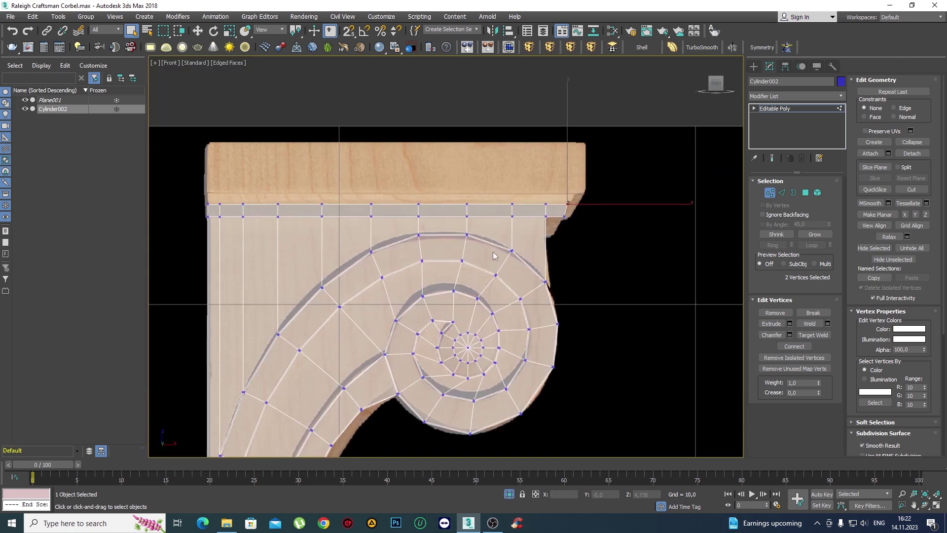
pyautogui.press('2')
pyautogui.scroll(-2, 488, 215)
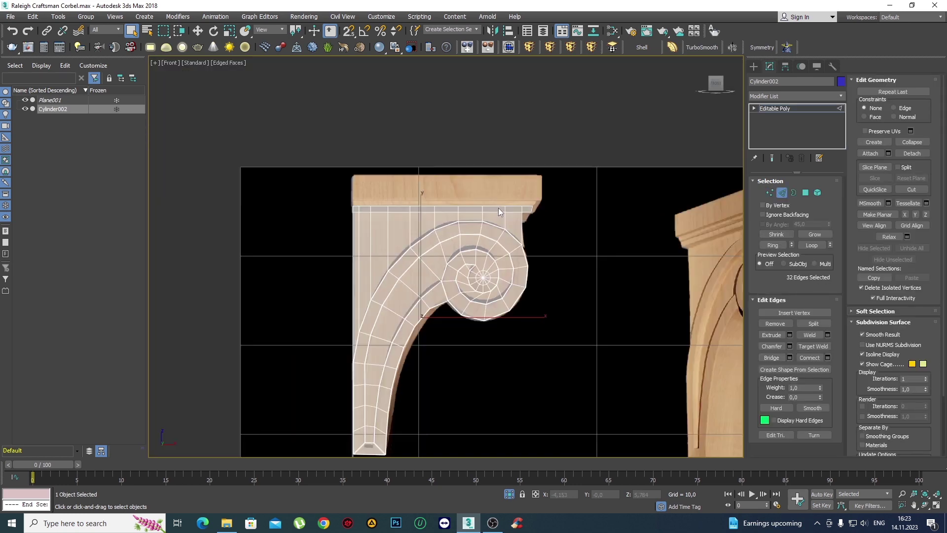
pyautogui.keyDown('alt'); pyautogui.moveTo(498, 208); pyautogui.dragTo(484, 249, button='middle'); pyautogui.keyUp('alt')
# Select the faces along the top of the band.
pyautogui.press('4')
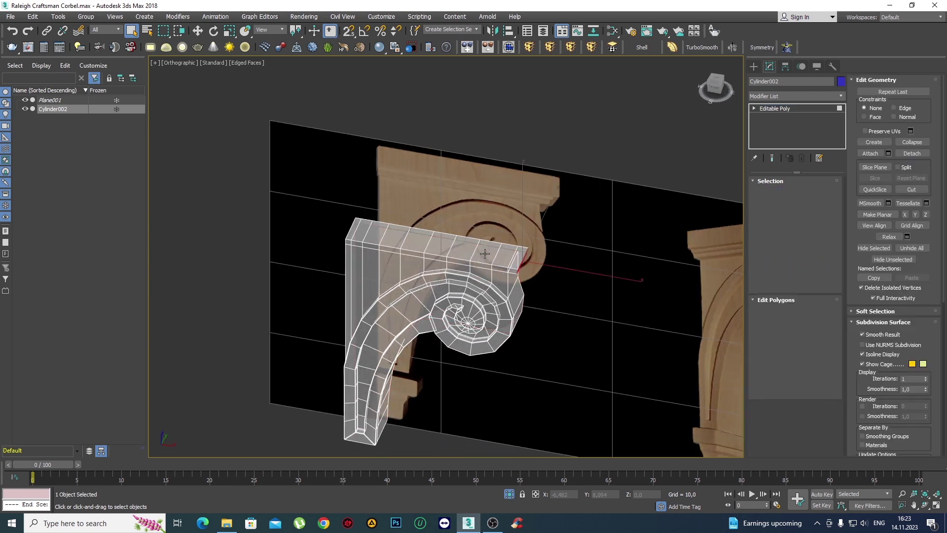
pyautogui.click(516, 257)
pyautogui.keyDown('ctrl'); pyautogui.click(505, 252); pyautogui.keyUp('ctrl')
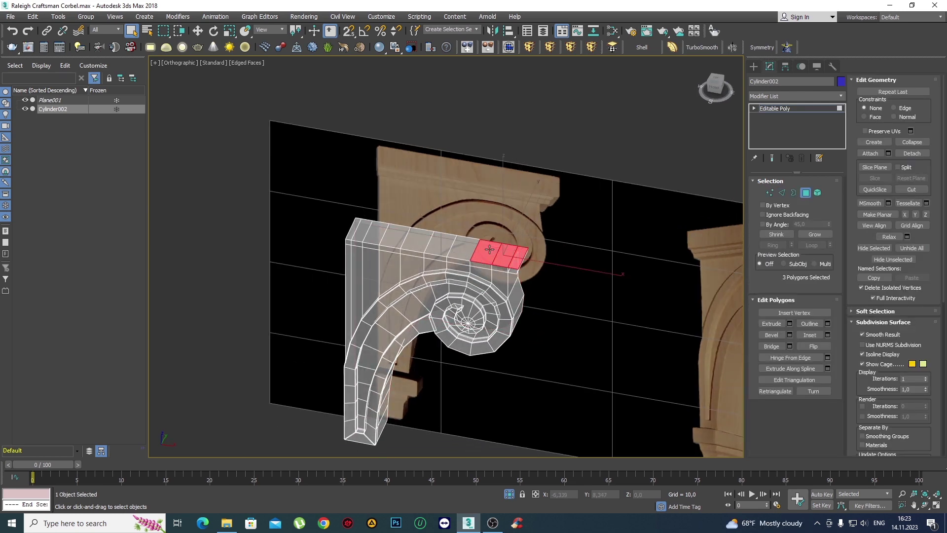
pyautogui.keyDown('ctrl'); pyautogui.click(464, 246); pyautogui.keyUp('ctrl')
pyautogui.keyDown('ctrl'); pyautogui.click(412, 240); pyautogui.keyUp('ctrl')
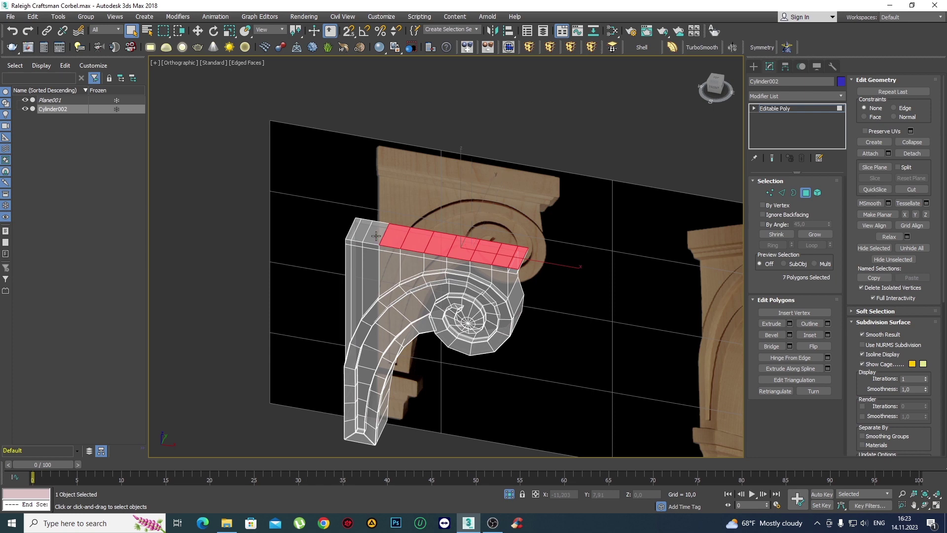
pyautogui.keyDown('ctrl'); pyautogui.click(370, 233); pyautogui.keyUp('ctrl')
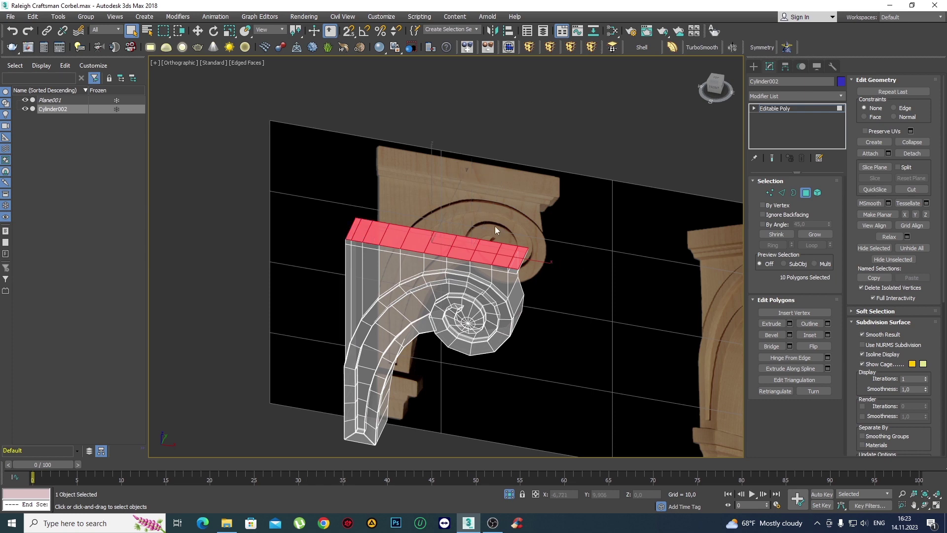
pyautogui.scroll(-3, 495, 229)
# Extrude the top-strip faces upward about 0.24.
pyautogui.press('f')
pyautogui.press('z')
pyautogui.scroll(1, 719, 301)
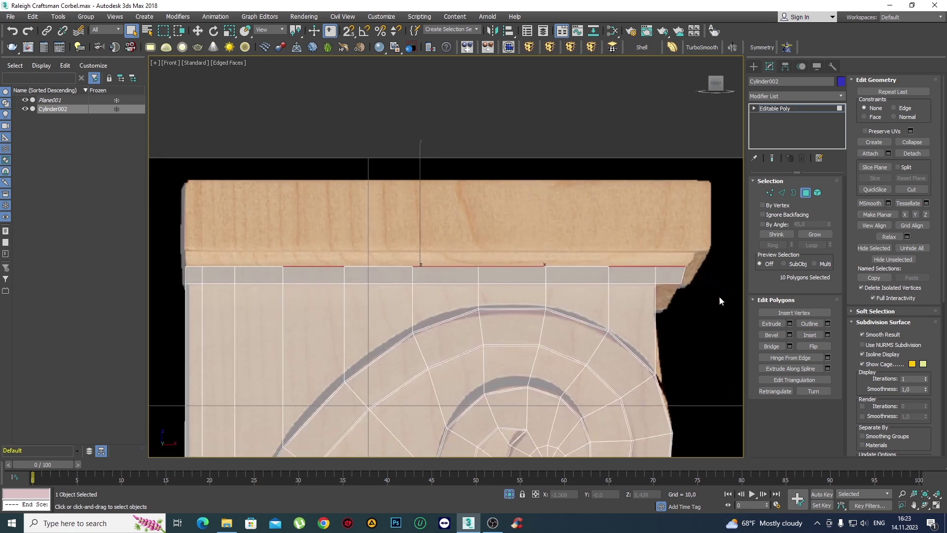
pyautogui.click(790, 324)
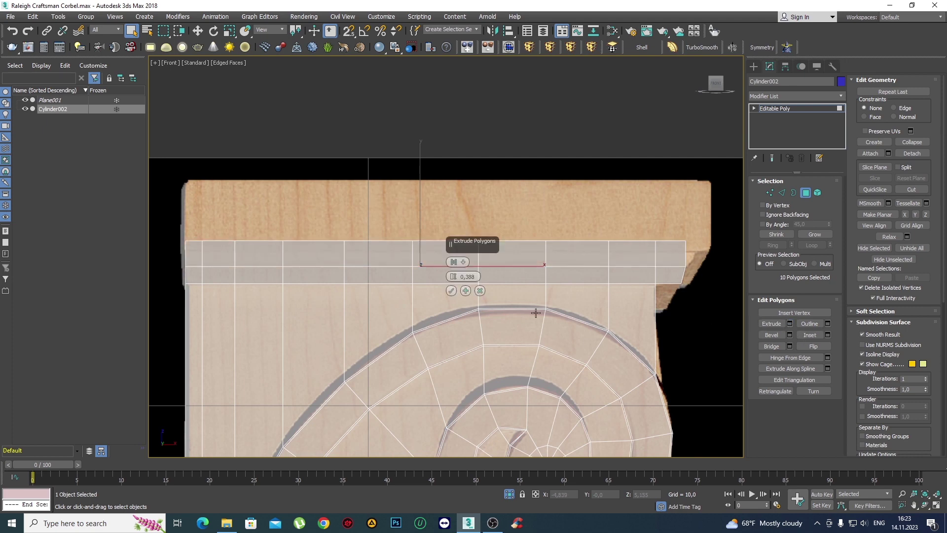
pyautogui.moveTo(452, 276); pyautogui.dragTo(450, 286)
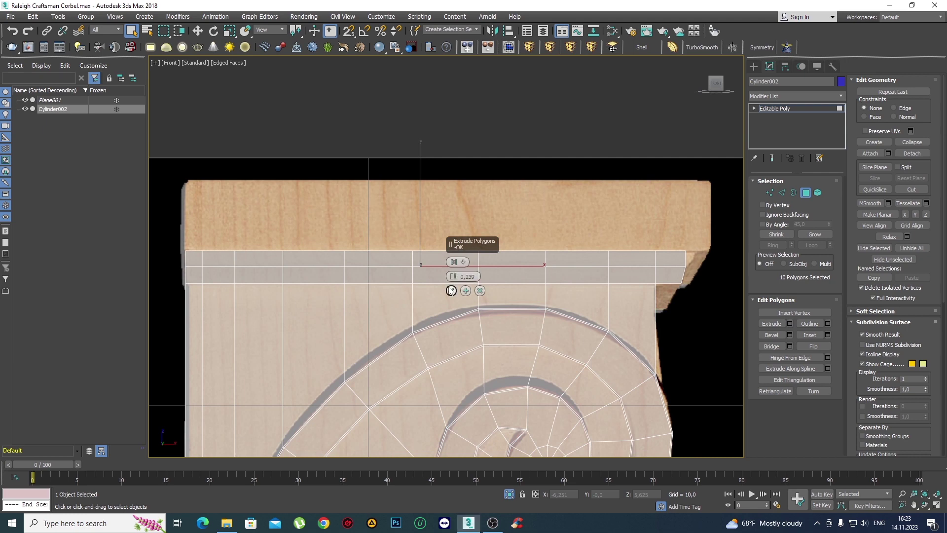
pyautogui.click(450, 290)
pyautogui.scroll(1, 506, 286)
pyautogui.scroll(2, 507, 289)
# Push the band-end corner vertices right along X to flare the lower step.
pyautogui.press('1')
pyautogui.moveTo(507, 289); pyautogui.dragTo(488, 264)
pyautogui.press('w')
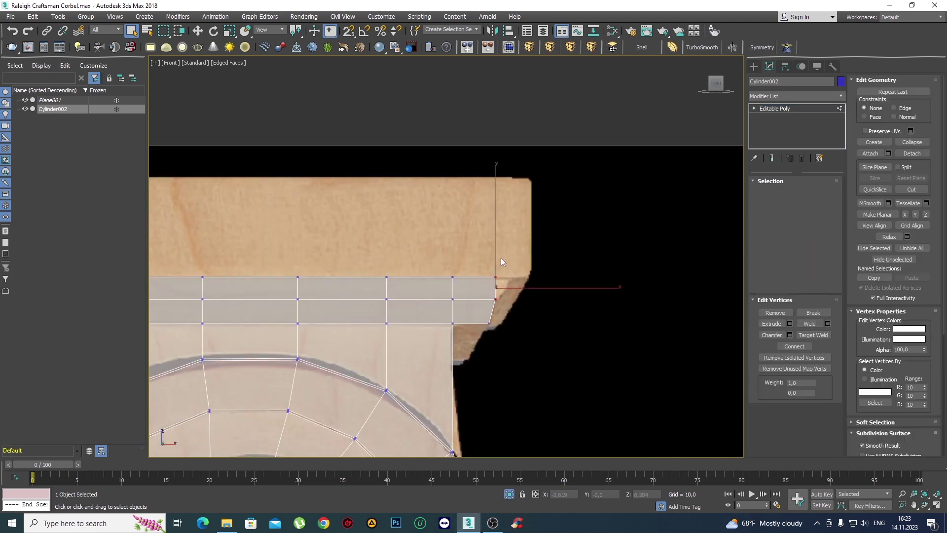
pyautogui.scroll(2, 513, 276)
pyautogui.moveTo(548, 260); pyautogui.dragTo(631, 258)
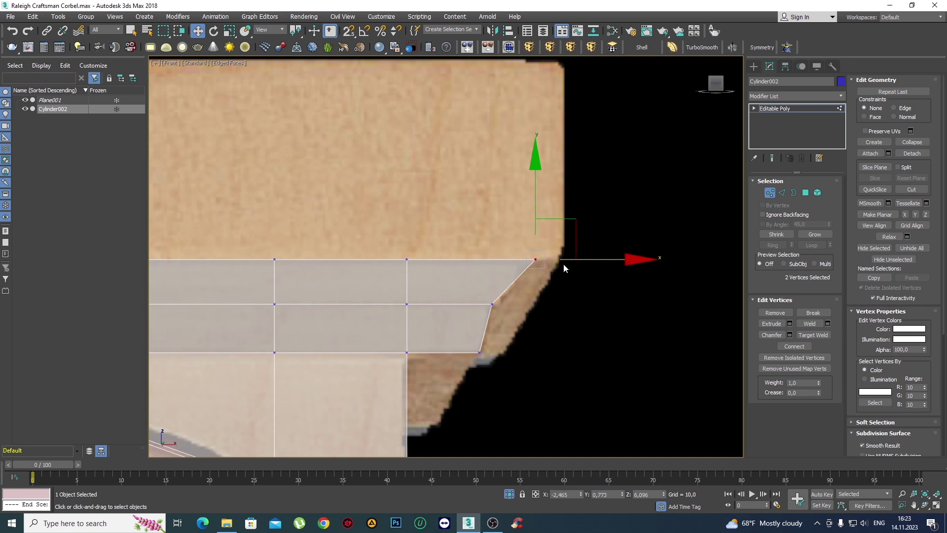
pyautogui.scroll(-3, 567, 262)
pyautogui.scroll(2, 573, 259)
# Reselect the ten top-strip faces in the front view.
pyautogui.press('2')
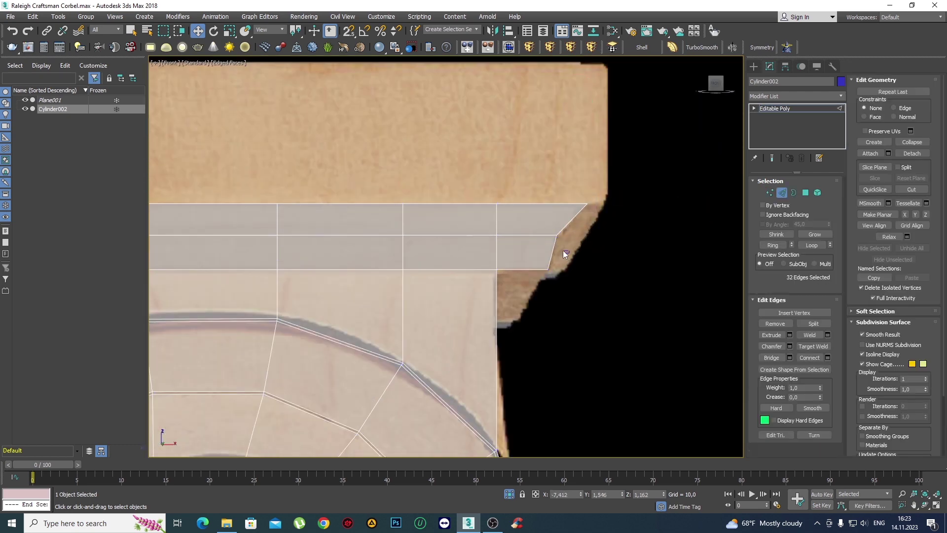
pyautogui.click(553, 252)
pyautogui.scroll(-3, 560, 257)
pyautogui.scroll(-2, 559, 265)
pyautogui.moveTo(559, 265)
pyautogui.keyDown('alt'); pyautogui.mouseDown(button='middle')
pyautogui.moveTo(580, 269)
pyautogui.moveTo(564, 268)
pyautogui.moveTo(573, 289)
pyautogui.moveTo(555, 303)
pyautogui.mouseUp(button='middle'); pyautogui.keyUp('alt')
pyautogui.scroll(4, 580, 269)
pyautogui.press('4')
pyautogui.keyDown('shift'); pyautogui.click(535, 276); pyautogui.keyUp('shift')
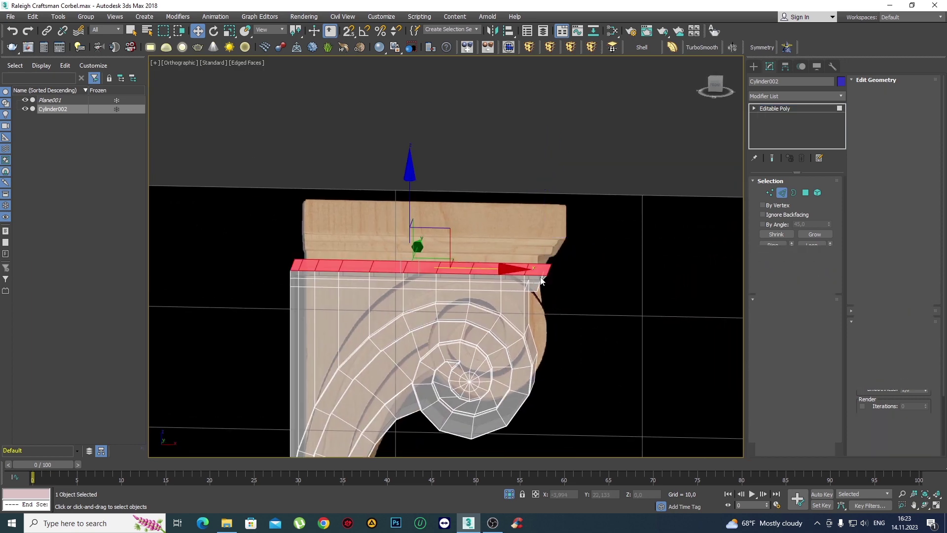
pyautogui.scroll(-3, 511, 272)
pyautogui.press('f')
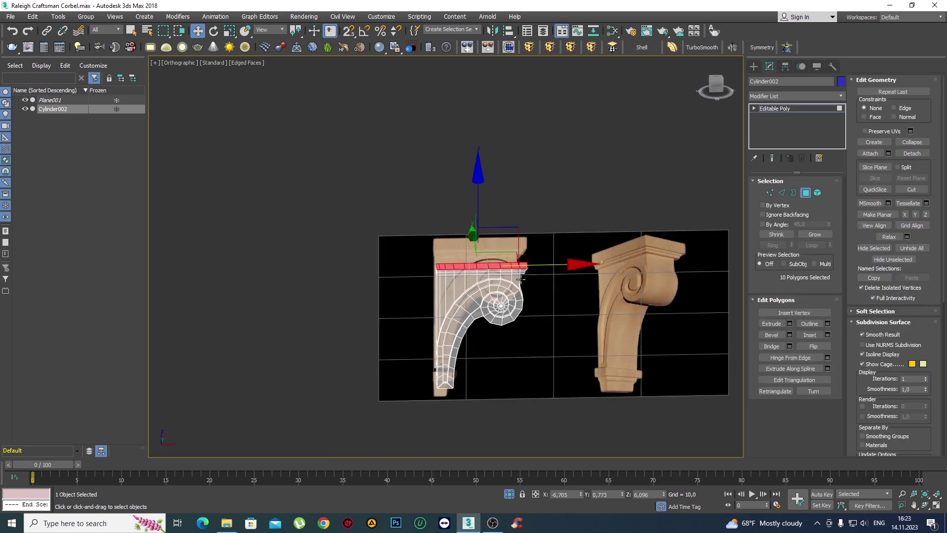
pyautogui.scroll(3, 513, 277)
pyautogui.scroll(3, 515, 280)
pyautogui.scroll(-1, 503, 270)
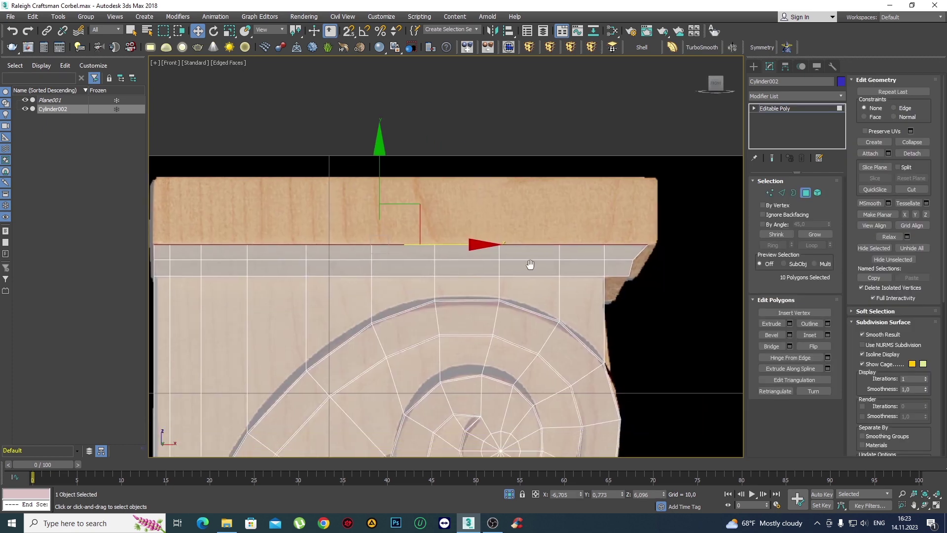
pyautogui.scroll(-1, 542, 249)
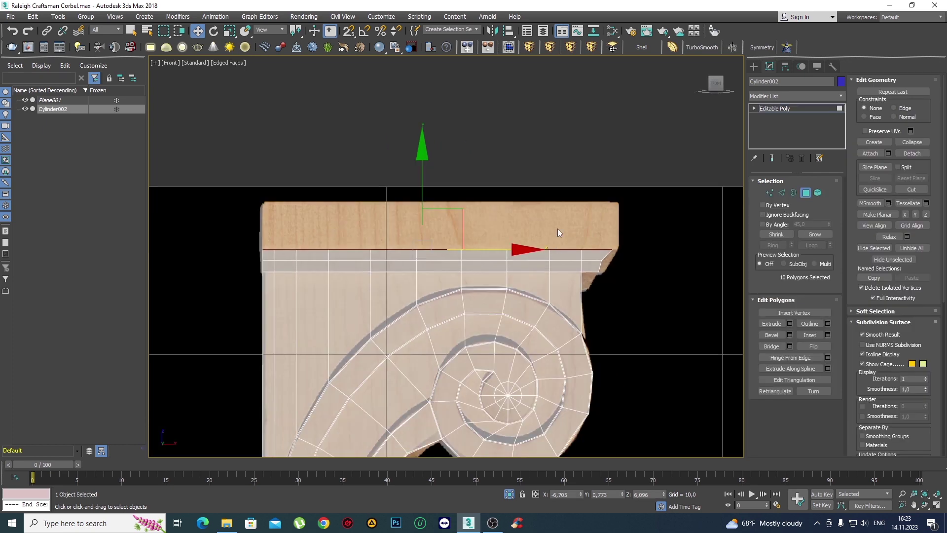
# Extrude the top strip upward about 1.07 to raise the block to the cornice top.
pyautogui.click(790, 323)
pyautogui.moveTo(453, 276); pyautogui.dragTo(435, 240)
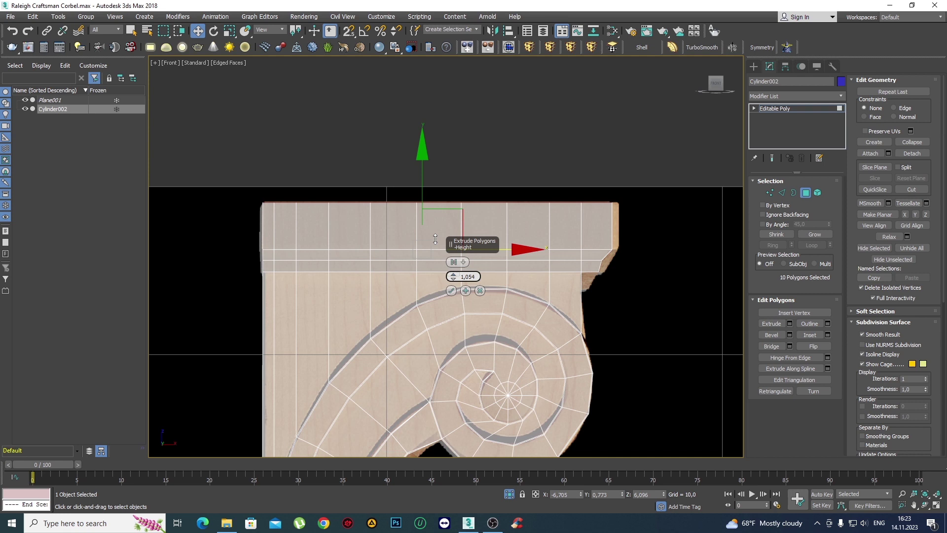
pyautogui.click(451, 291)
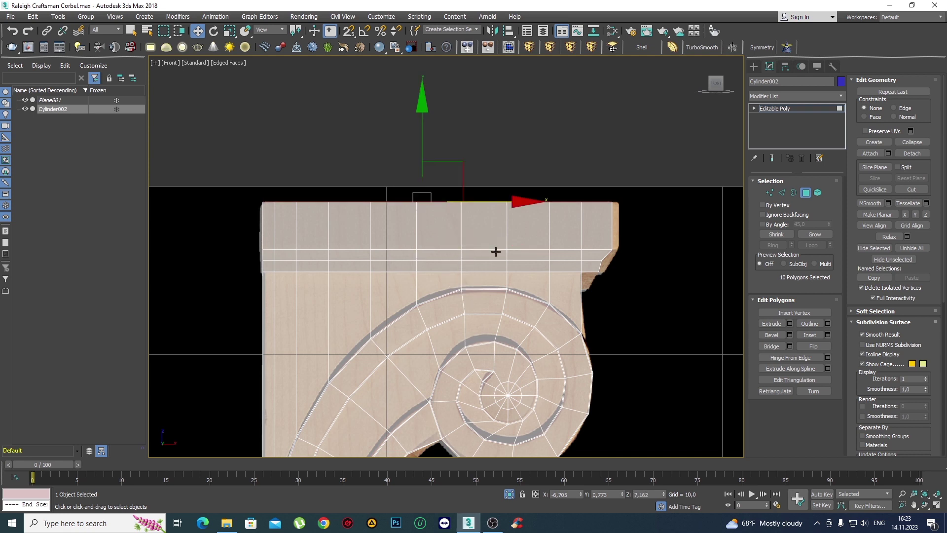
pyautogui.press('p')
pyautogui.keyDown('alt'); pyautogui.moveTo(505, 274); pyautogui.dragTo(516, 218, button='middle'); pyautogui.keyUp('alt')
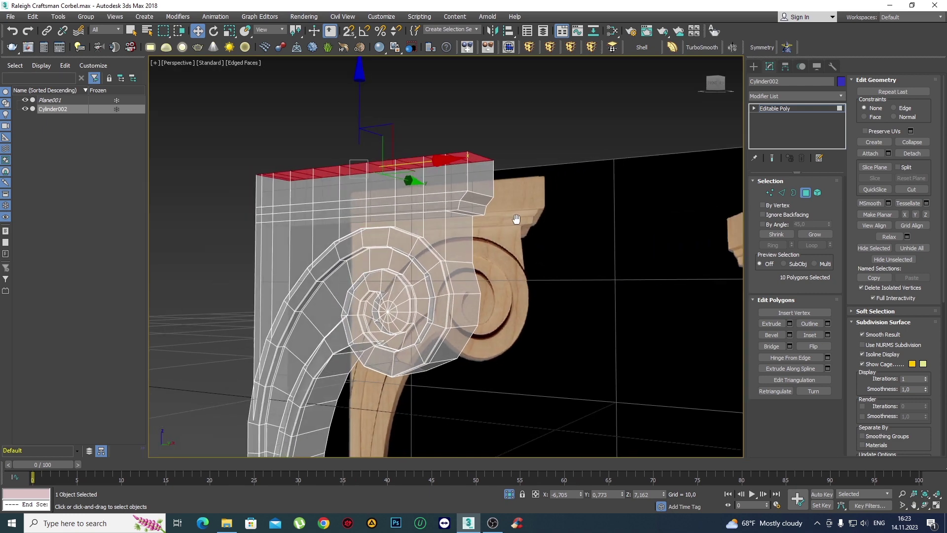
# Select the end-cap face of the corbel's top block.
pyautogui.scroll(3, 516, 219)
pyautogui.click(481, 175)
pyautogui.scroll(1, 482, 178)
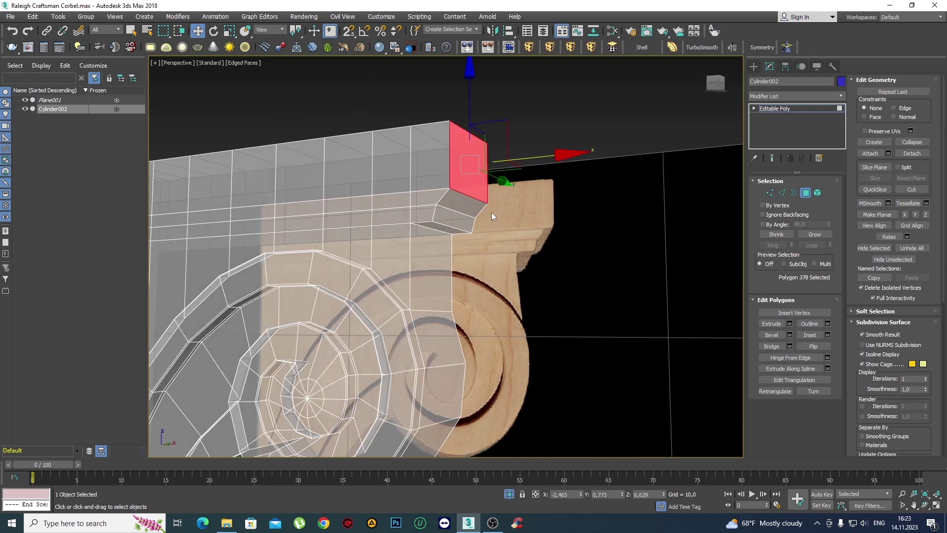
pyautogui.moveTo(491, 212)
pyautogui.keyDown('alt'); pyautogui.mouseDown(button='middle')
pyautogui.moveTo(466, 196)
pyautogui.moveTo(472, 191)
pyautogui.mouseUp(button='middle'); pyautogui.keyUp('alt')
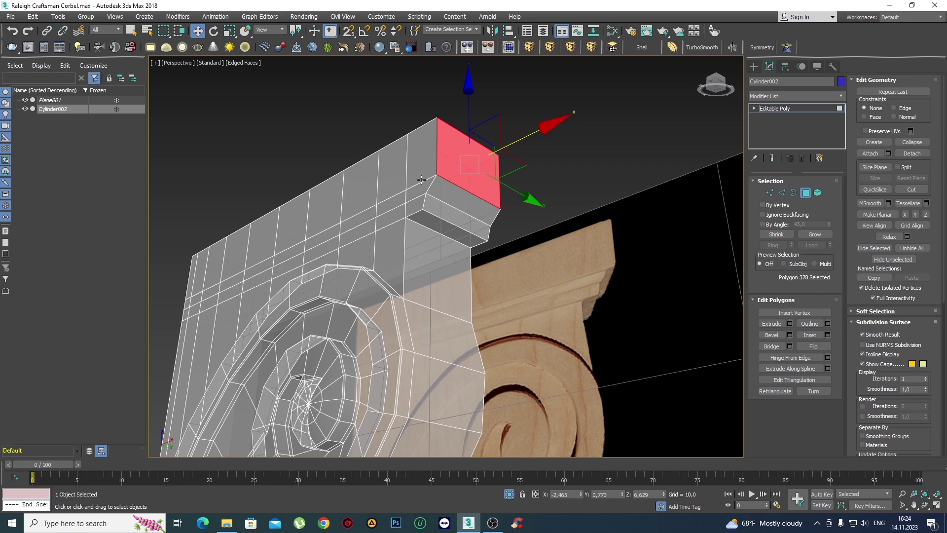
pyautogui.keyDown('alt'); pyautogui.moveTo(435, 196); pyautogui.dragTo(427, 196, button='middle'); pyautogui.keyUp('alt')
# Add four adjacent end faces, giving five selected end polygons.
pyautogui.click(422, 163)
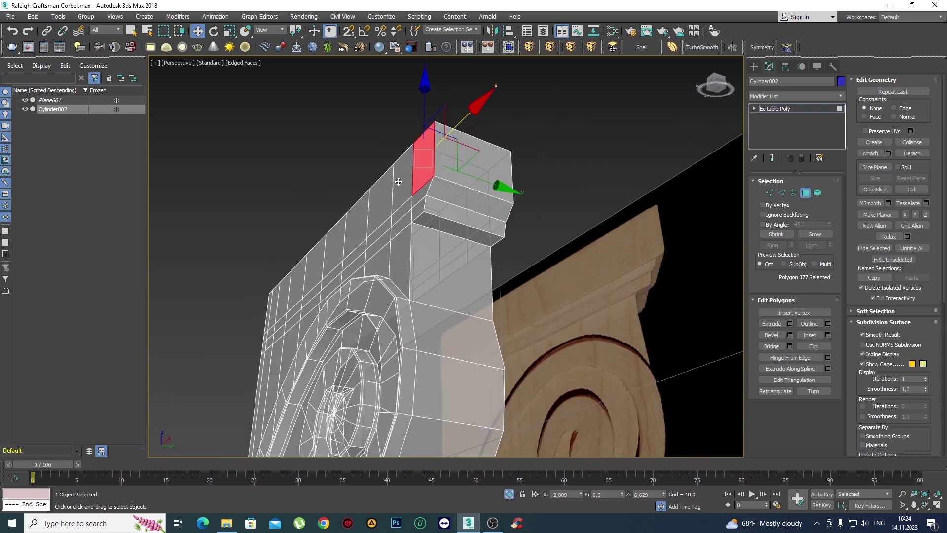
pyautogui.keyDown('ctrl'); pyautogui.click(399, 182); pyautogui.keyUp('ctrl')
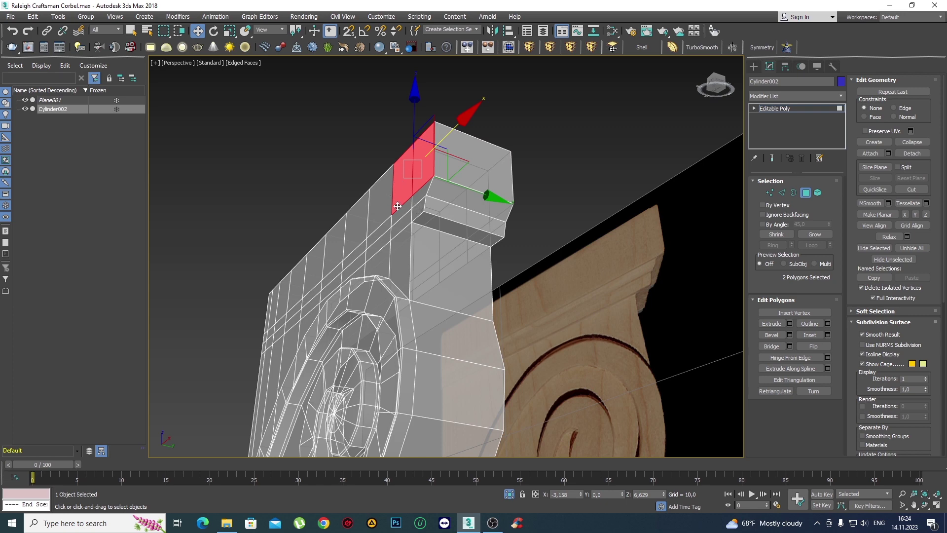
pyautogui.scroll(-2, 532, 272)
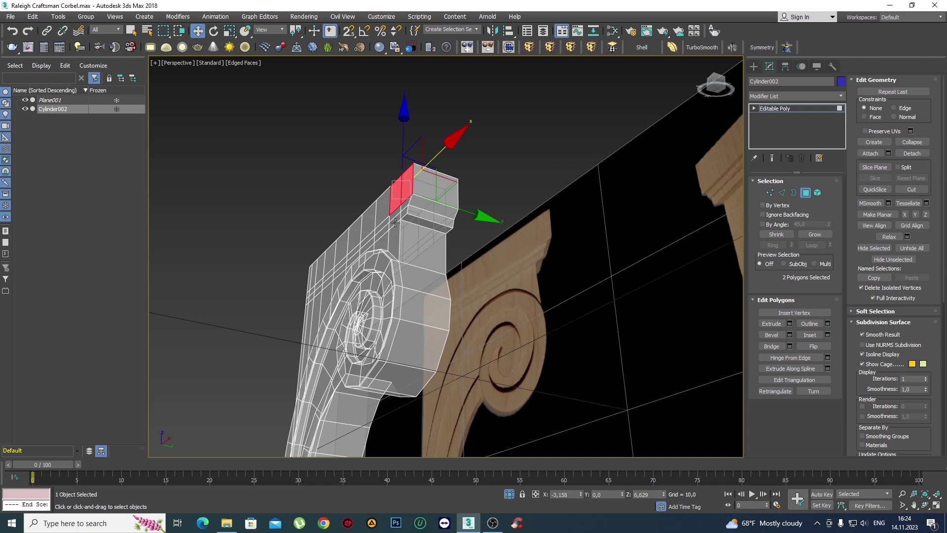
pyautogui.scroll(1, 395, 223)
pyautogui.keyDown('ctrl'); pyautogui.click(408, 200); pyautogui.keyUp('ctrl')
pyautogui.keyDown('ctrl'); pyautogui.click(397, 217); pyautogui.keyUp('ctrl')
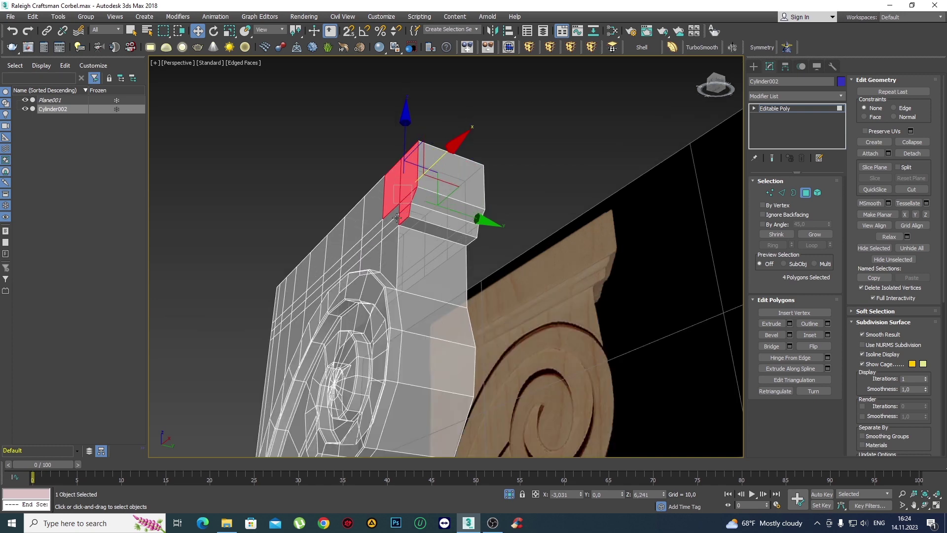
pyautogui.keyDown('ctrl'); pyautogui.click(390, 222); pyautogui.keyUp('ctrl')
pyautogui.moveTo(390, 222)
pyautogui.keyDown('alt'); pyautogui.mouseDown(button='middle')
pyautogui.moveTo(441, 233)
pyautogui.moveTo(473, 222)
pyautogui.moveTo(493, 231)
pyautogui.mouseUp(button='middle'); pyautogui.keyUp('alt')
# Region-select the top band polygons in front view, subtracting the back faces.
pyautogui.press('f')
pyautogui.scroll(3, 470, 273)
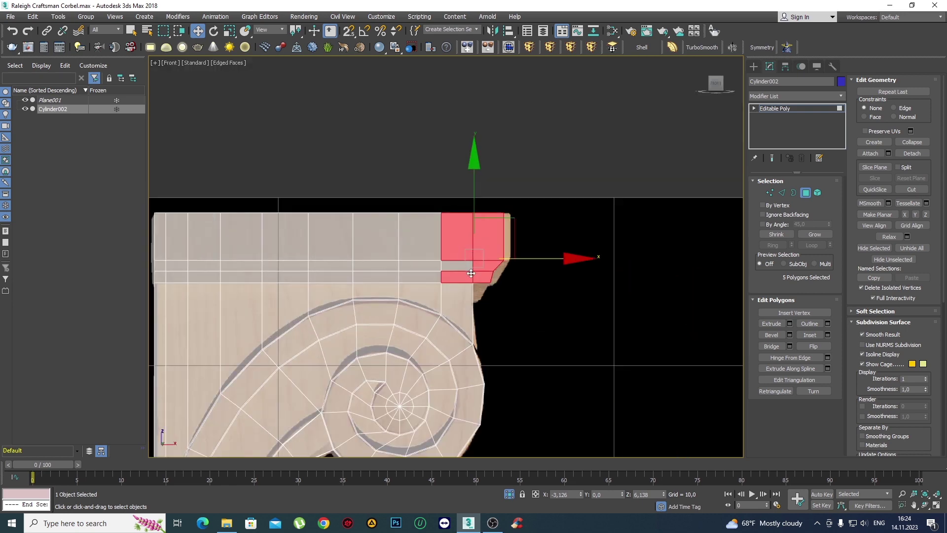
pyautogui.press('q')
pyautogui.moveTo(471, 272); pyautogui.dragTo(563, 264, button='middle')
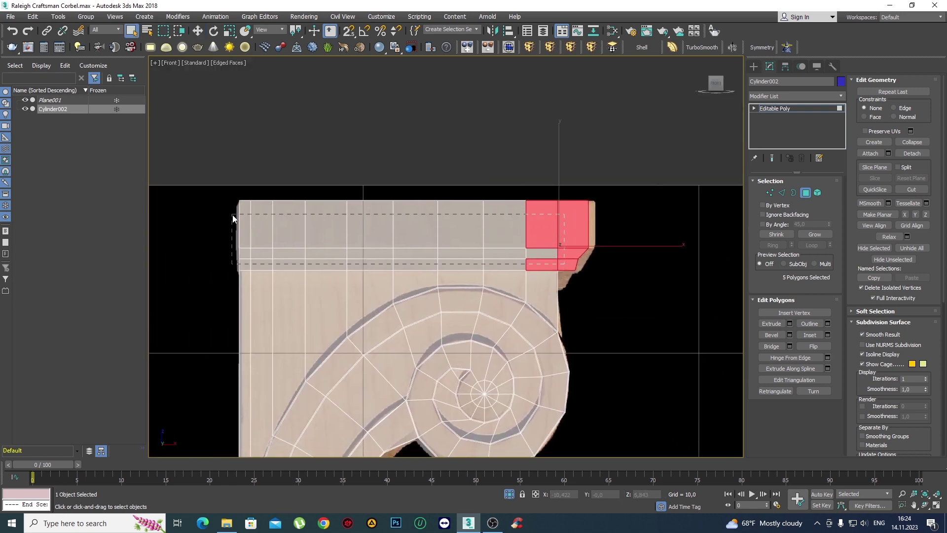
pyautogui.moveTo(233, 218); pyautogui.dragTo(245, 214)
pyautogui.scroll(-2, 245, 214)
pyautogui.moveTo(295, 222)
pyautogui.keyDown('alt'); pyautogui.mouseDown(button='middle')
pyautogui.moveTo(407, 255)
pyautogui.moveTo(419, 283)
pyautogui.mouseUp(button='middle'); pyautogui.keyUp('alt')
pyautogui.keyDown('alt'); pyautogui.moveTo(375, 111); pyautogui.dragTo(375, 112); pyautogui.keyUp('alt')
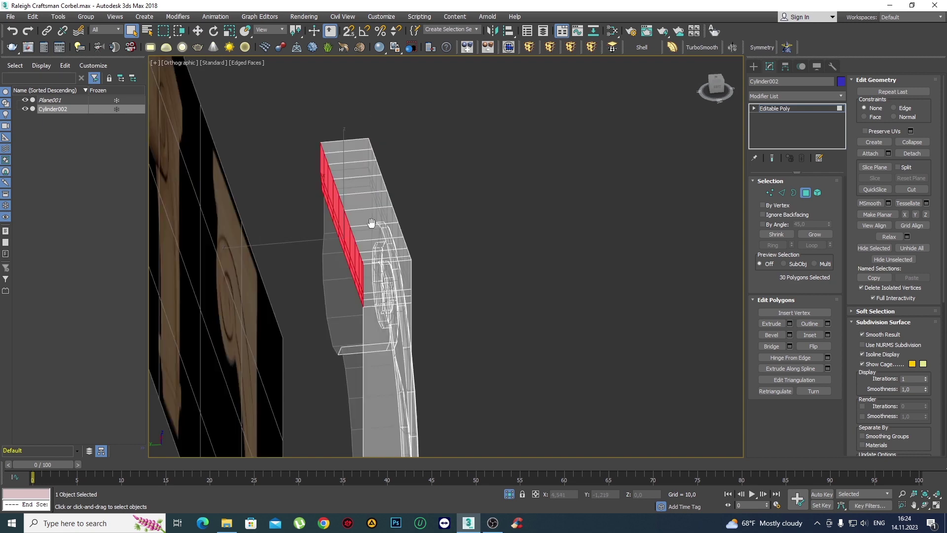
pyautogui.keyDown('alt'); pyautogui.moveTo(375, 111); pyautogui.dragTo(496, 246, button='middle'); pyautogui.keyUp('alt')
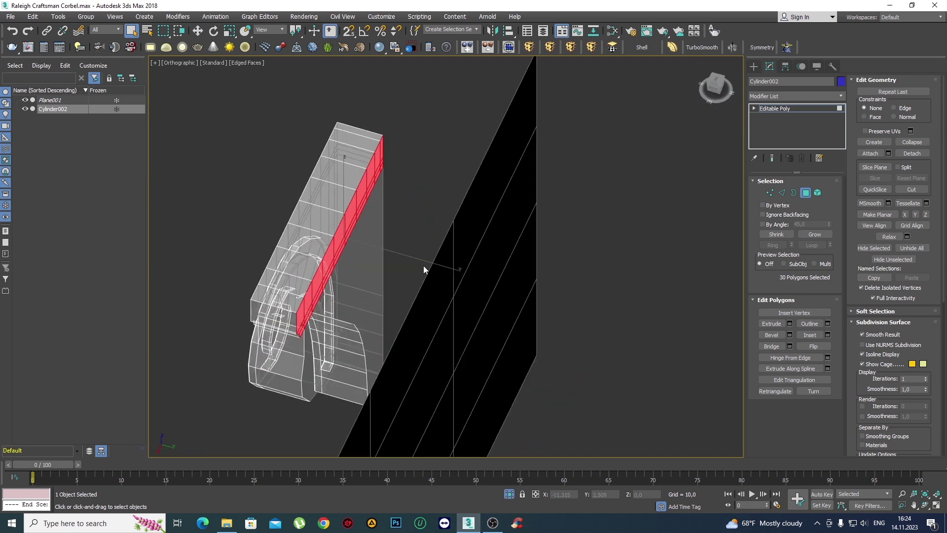
# Isolate the corbel with see-through off and clear the polygon selection.
pyautogui.hotkey('alt', 'q')
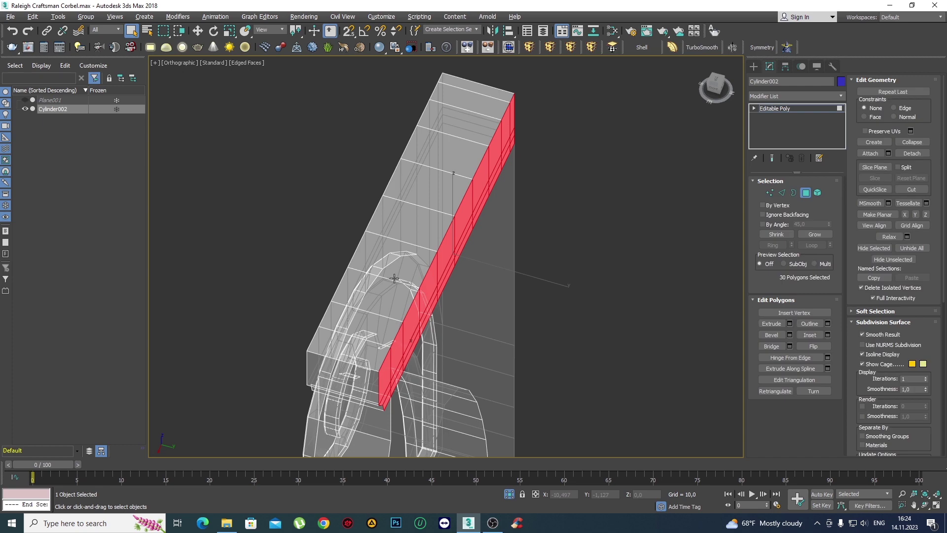
pyautogui.hotkey('alt', 'x')
pyautogui.press('F3')
pyautogui.press('F3')
pyautogui.moveTo(401, 274)
pyautogui.keyDown('alt'); pyautogui.mouseDown(button='middle')
pyautogui.moveTo(421, 215)
pyautogui.moveTo(428, 248)
pyautogui.mouseUp(button='middle'); pyautogui.keyUp('alt')
pyautogui.hotkey('ctrl', 'd')
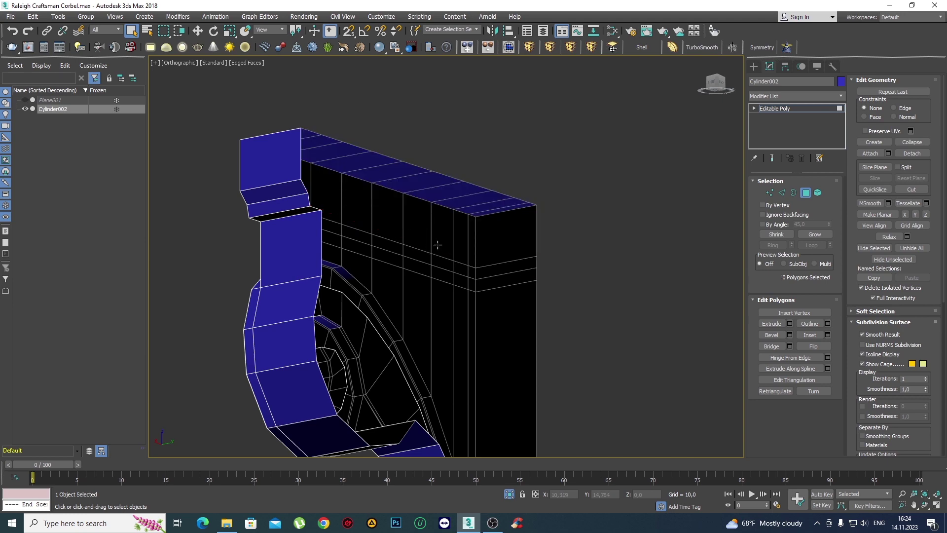
pyautogui.moveTo(415, 196)
pyautogui.keyDown('alt'); pyautogui.mouseDown(button='middle')
pyautogui.moveTo(429, 208)
pyautogui.moveTo(417, 221)
pyautogui.moveTo(422, 248)
pyautogui.moveTo(501, 232)
pyautogui.mouseUp(button='middle'); pyautogui.keyUp('alt')
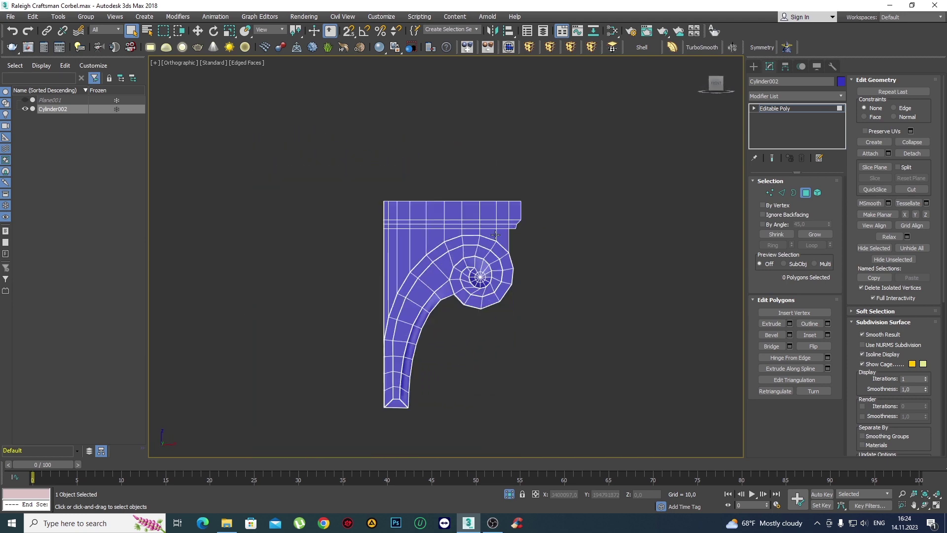
# Region-select the top three polygon rows of the head block in front view.
pyautogui.press('f')
pyautogui.press('z')
pyautogui.scroll(2, 398, 274)
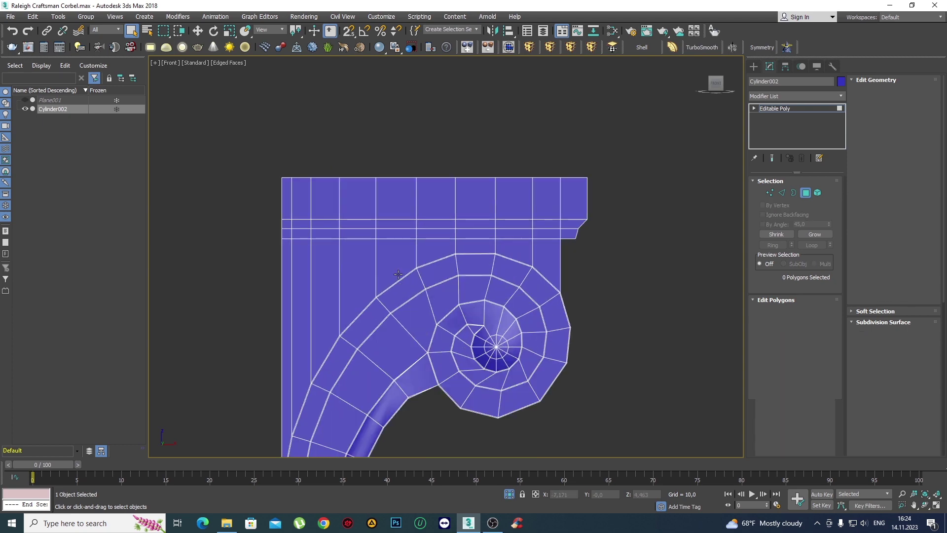
pyautogui.press('4')
pyautogui.click(805, 192)
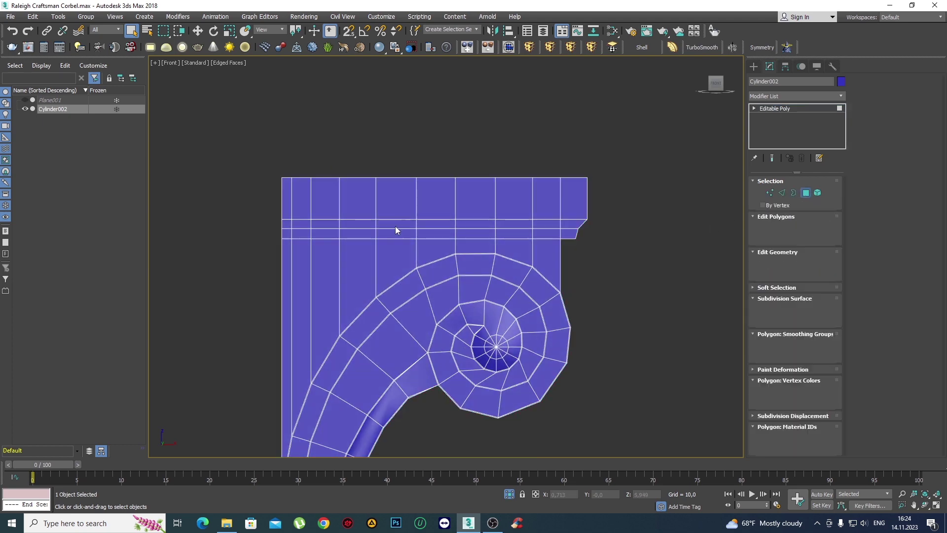
pyautogui.moveTo(285, 188); pyautogui.dragTo(568, 233)
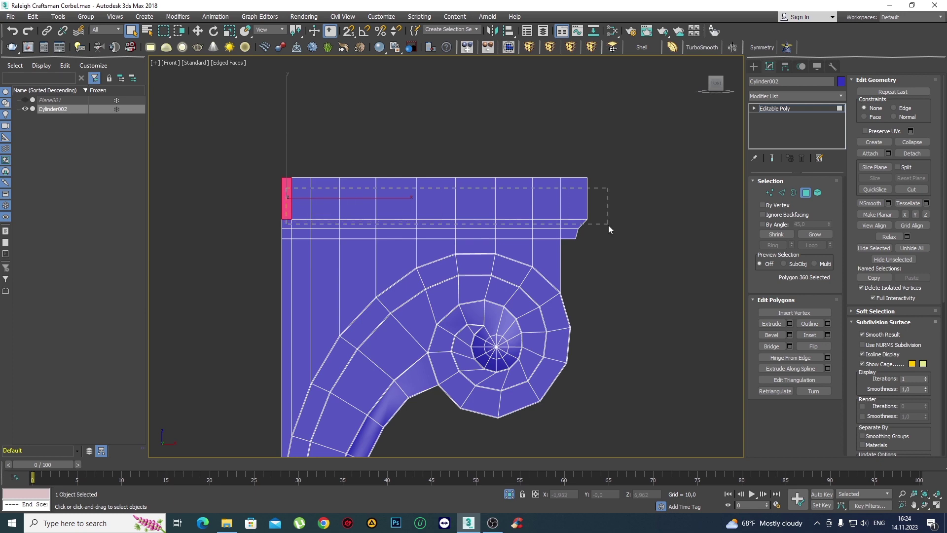
# Unhide all to restore the reference plane and view it in perspective.
pyautogui.rightClick(572, 231)
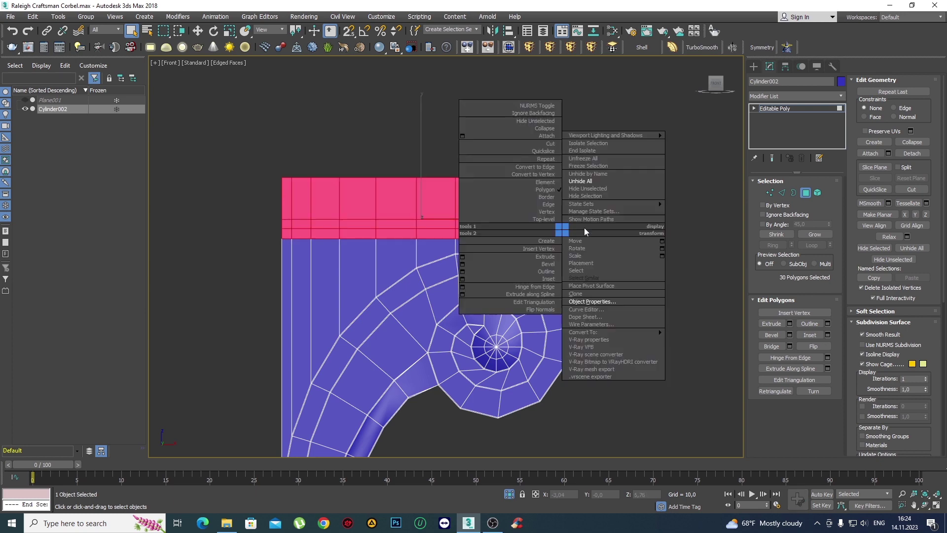
pyautogui.click(658, 200)
pyautogui.press('p')
pyautogui.keyDown('alt'); pyautogui.moveTo(526, 273); pyautogui.dragTo(572, 279, button='middle'); pyautogui.keyUp('alt')
# Extrude the 30 top-band polygons of the head block by 0,375 to form a thin cap.
pyautogui.scroll(-5, 440, 255)
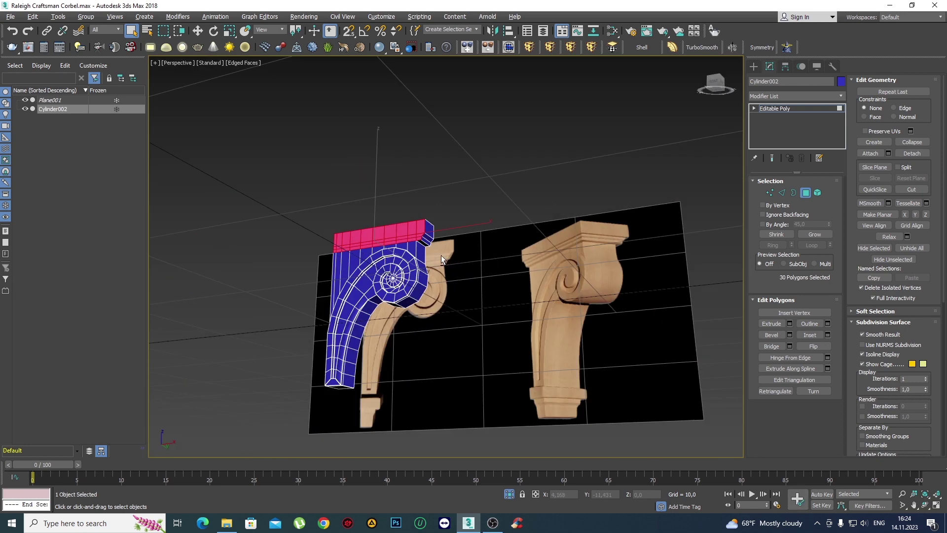
pyautogui.scroll(6, 441, 256)
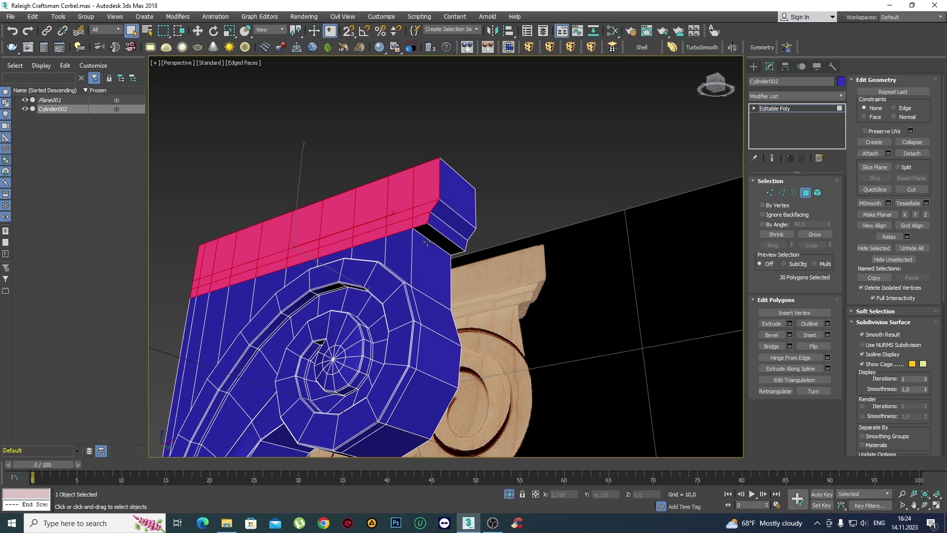
pyautogui.scroll(-4, 427, 241)
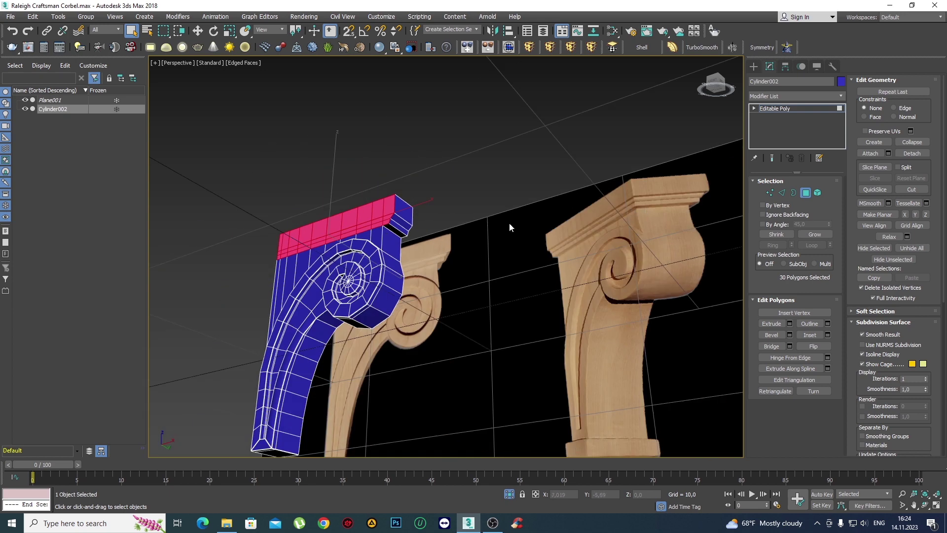
pyautogui.keyDown('alt'); pyautogui.moveTo(482, 216); pyautogui.dragTo(470, 200, button='middle'); pyautogui.keyUp('alt')
pyautogui.scroll(5, 469, 200)
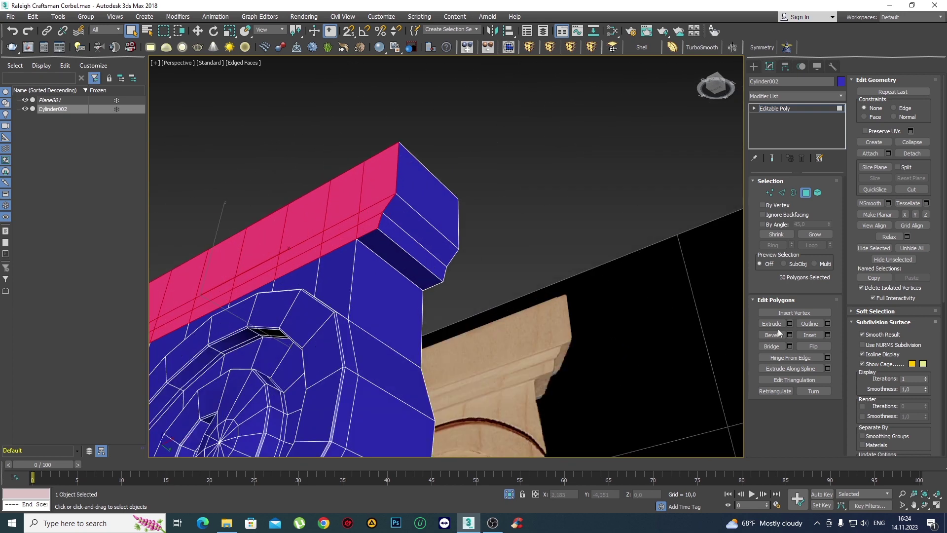
pyautogui.click(788, 324)
pyautogui.scroll(3, 394, 237)
pyautogui.scroll(3, 395, 238)
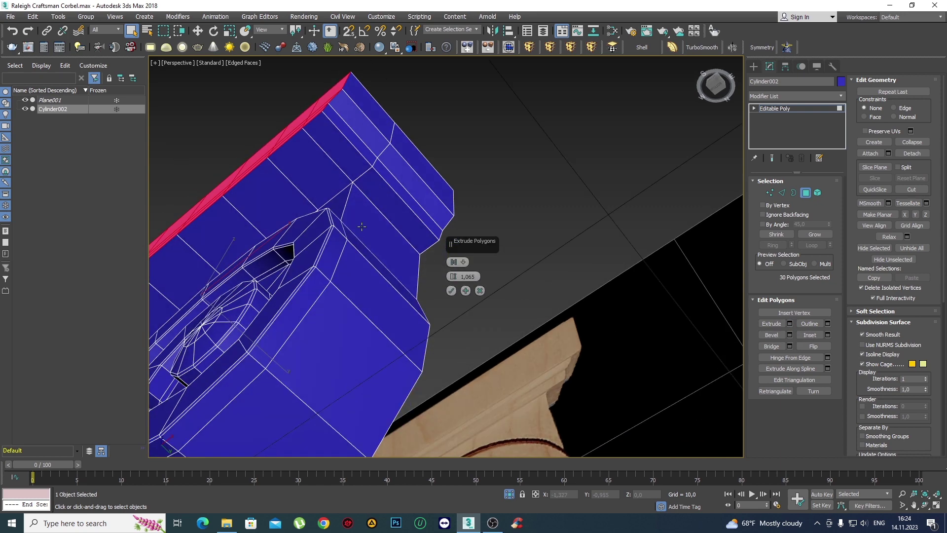
pyautogui.moveTo(375, 232)
pyautogui.mouseDown(button='middle')
pyautogui.moveTo(395, 238)
pyautogui.moveTo(414, 274)
pyautogui.mouseUp(button='middle')
pyautogui.moveTo(454, 277)
pyautogui.mouseDown()
pyautogui.moveTo(449, 285)
pyautogui.moveTo(449, 247)
pyautogui.mouseUp()
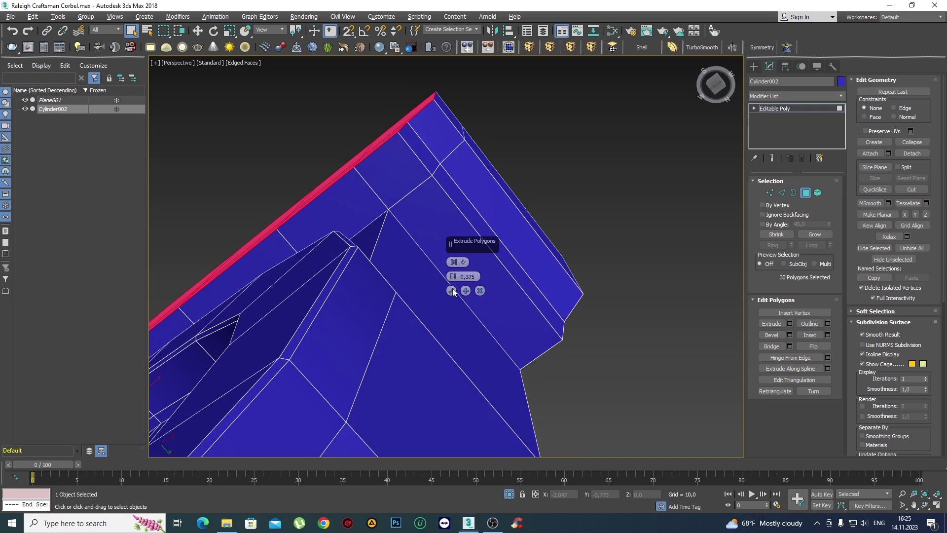
pyautogui.click(451, 292)
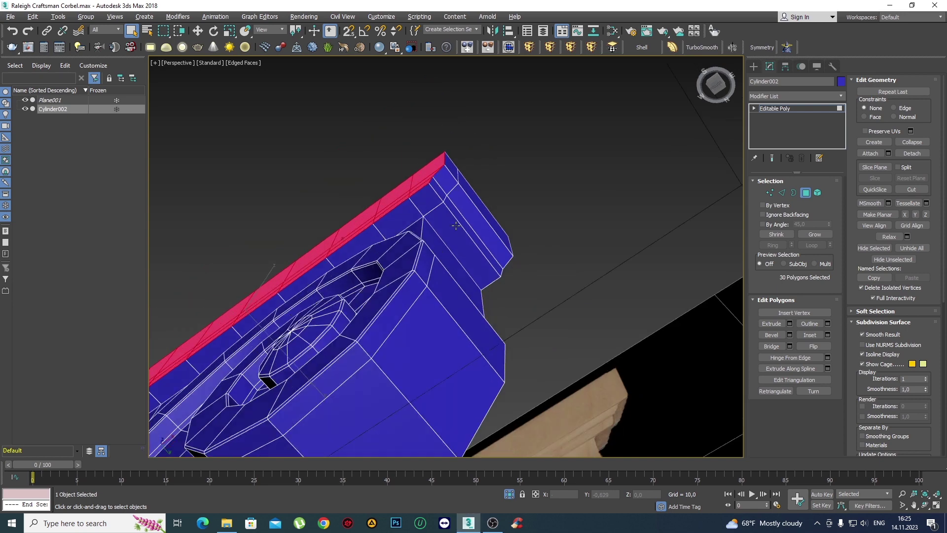
# Orbit and pan back out to view the whole capped corbel.
pyautogui.keyDown('alt'); pyautogui.moveTo(451, 292); pyautogui.dragTo(442, 207, button='middle'); pyautogui.keyUp('alt')
pyautogui.scroll(-5, 548, 252)
pyautogui.keyDown('alt'); pyautogui.moveTo(548, 252); pyautogui.dragTo(573, 230, button='middle'); pyautogui.keyUp('alt')
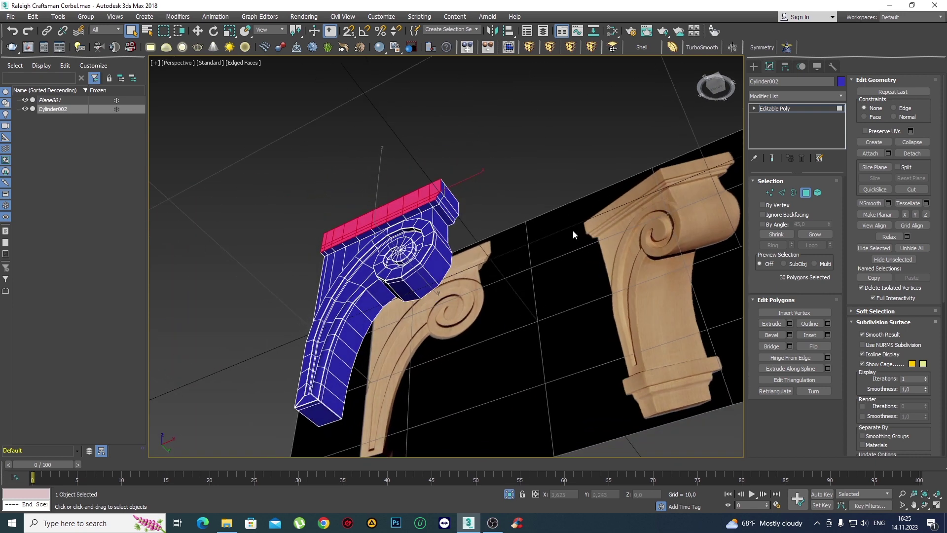
pyautogui.scroll(8, 697, 191)
pyautogui.moveTo(667, 191); pyautogui.dragTo(679, 199, button='middle')
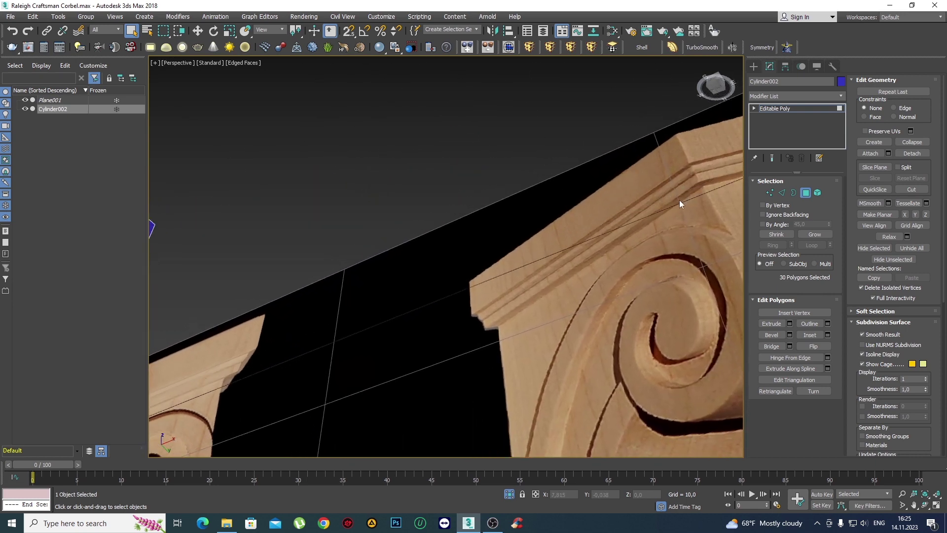
pyautogui.scroll(-5, 679, 199)
pyautogui.scroll(4, 446, 226)
# Trim the selection to the cap's top strip, dropping the lower-strip and end polygons.
pyautogui.keyDown('alt'); pyautogui.click(452, 243); pyautogui.keyUp('alt')
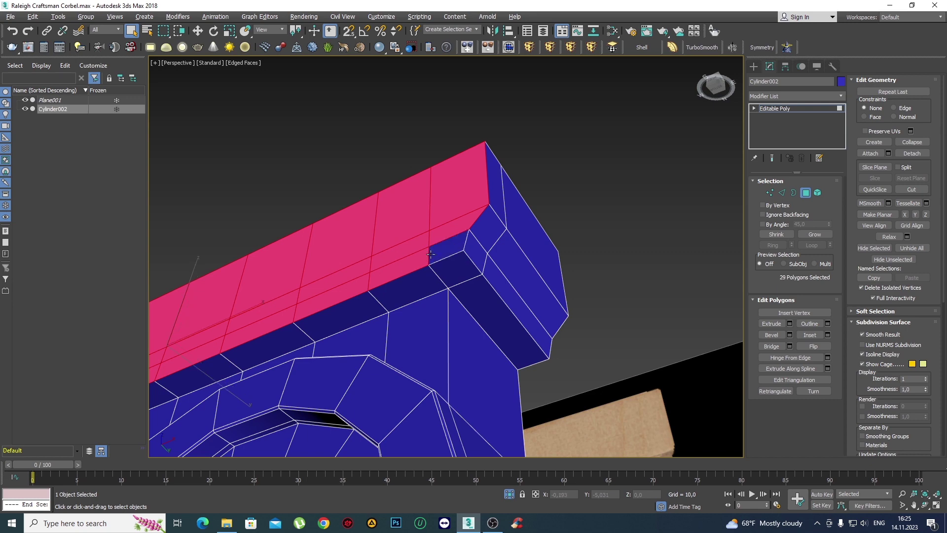
pyautogui.keyDown('alt'); pyautogui.click(421, 258); pyautogui.keyUp('alt')
pyautogui.moveTo(421, 257)
pyautogui.keyDown('alt'); pyautogui.mouseDown(button='middle')
pyautogui.moveTo(400, 293)
pyautogui.moveTo(540, 214)
pyautogui.moveTo(477, 234)
pyautogui.mouseUp(button='middle'); pyautogui.keyUp('alt')
pyautogui.keyDown('alt'); pyautogui.click(394, 307); pyautogui.keyUp('alt')
pyautogui.keyDown('alt'); pyautogui.click(477, 234); pyautogui.keyUp('alt')
pyautogui.keyDown('alt'); pyautogui.click(419, 245); pyautogui.keyUp('alt')
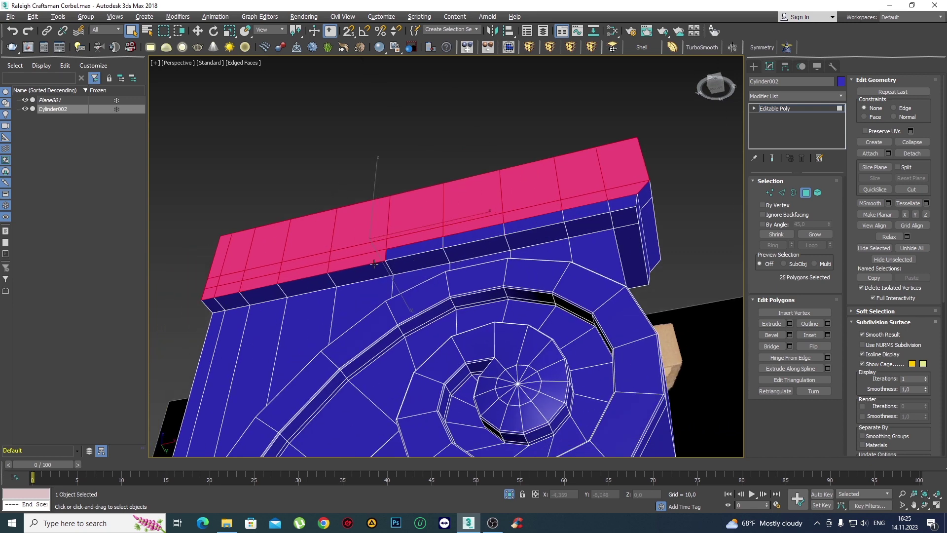
pyautogui.keyDown('alt'); pyautogui.click(359, 258); pyautogui.keyUp('alt')
pyautogui.keyDown('alt'); pyautogui.click(303, 270); pyautogui.keyUp('alt')
pyautogui.keyDown('alt'); pyautogui.click(264, 281); pyautogui.keyUp('alt')
pyautogui.keyDown('alt'); pyautogui.click(228, 289); pyautogui.keyUp('alt')
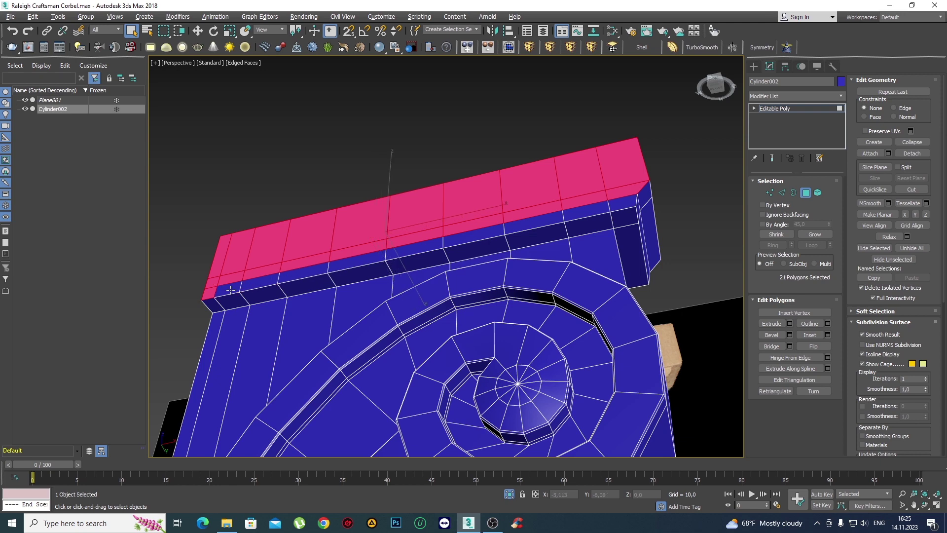
pyautogui.moveTo(209, 293)
pyautogui.keyDown('alt'); pyautogui.mouseDown(button='middle')
pyautogui.moveTo(538, 157)
pyautogui.moveTo(706, 323)
pyautogui.mouseUp(button='middle'); pyautogui.keyUp('alt')
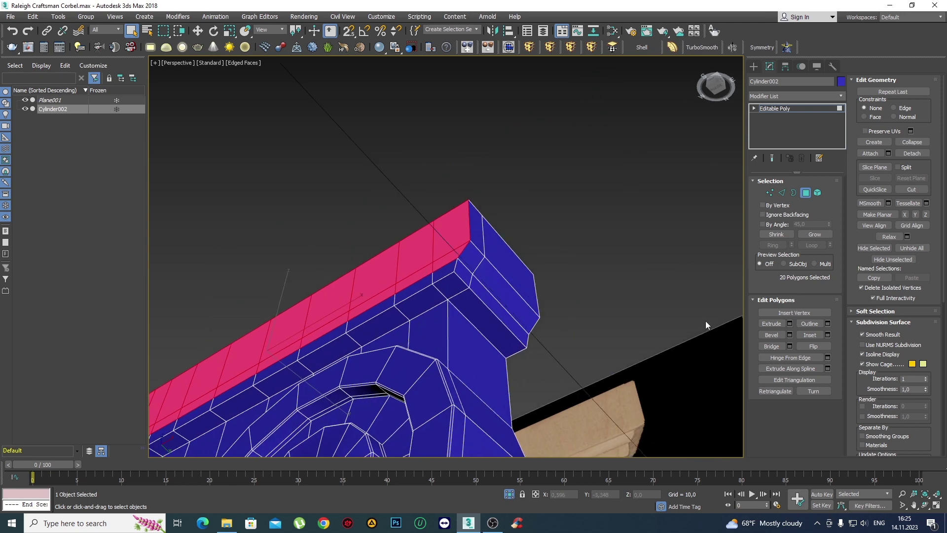
# Extrude the 20 remaining top-strip polygons by 0.315 to form a new ledge.
pyautogui.click(789, 323)
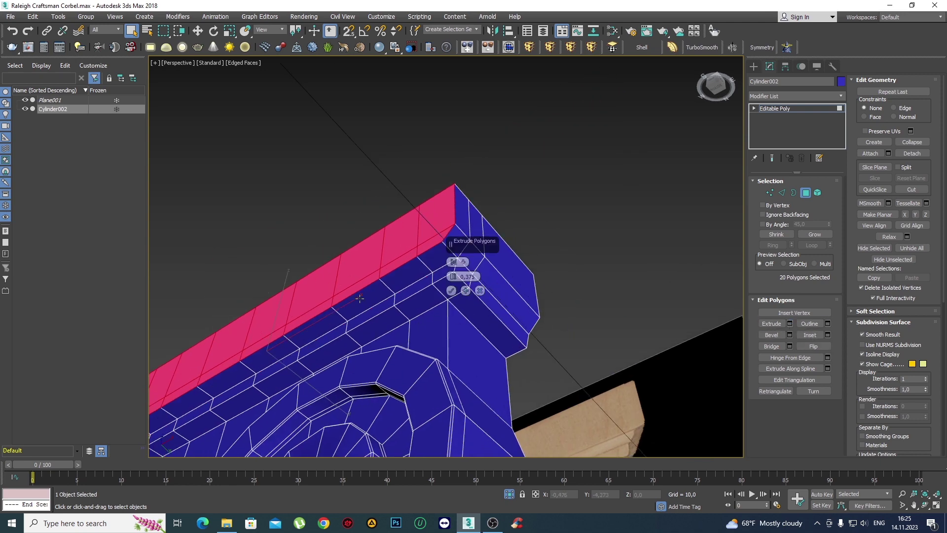
pyautogui.scroll(3, 360, 298)
pyautogui.scroll(3, 369, 262)
pyautogui.scroll(2, 377, 237)
pyautogui.moveTo(385, 226); pyautogui.dragTo(380, 237, button='middle')
pyautogui.moveTo(452, 275); pyautogui.dragTo(452, 280)
pyautogui.scroll(-4, 408, 257)
pyautogui.scroll(-2, 408, 256)
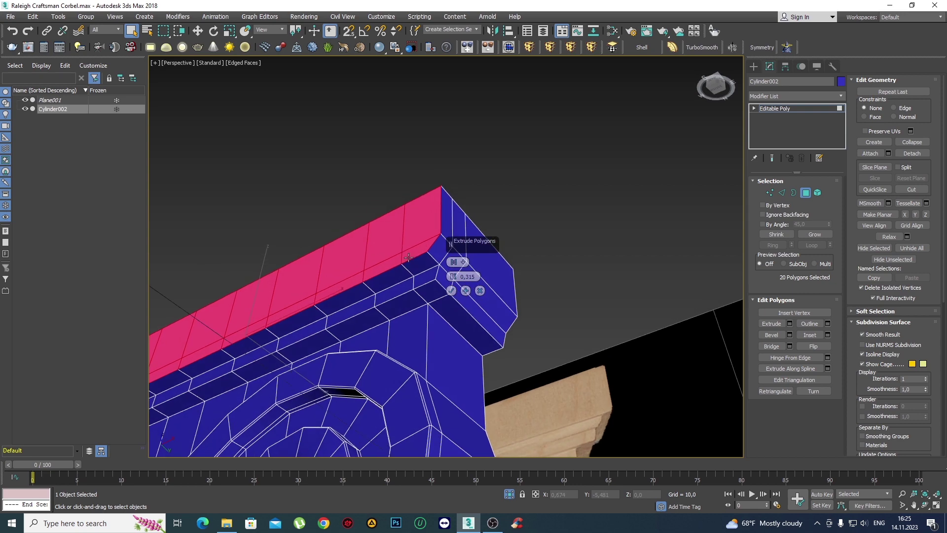
pyautogui.click(451, 290)
pyautogui.keyDown('alt'); pyautogui.moveTo(451, 290); pyautogui.dragTo(462, 272, button='middle'); pyautogui.keyUp('alt')
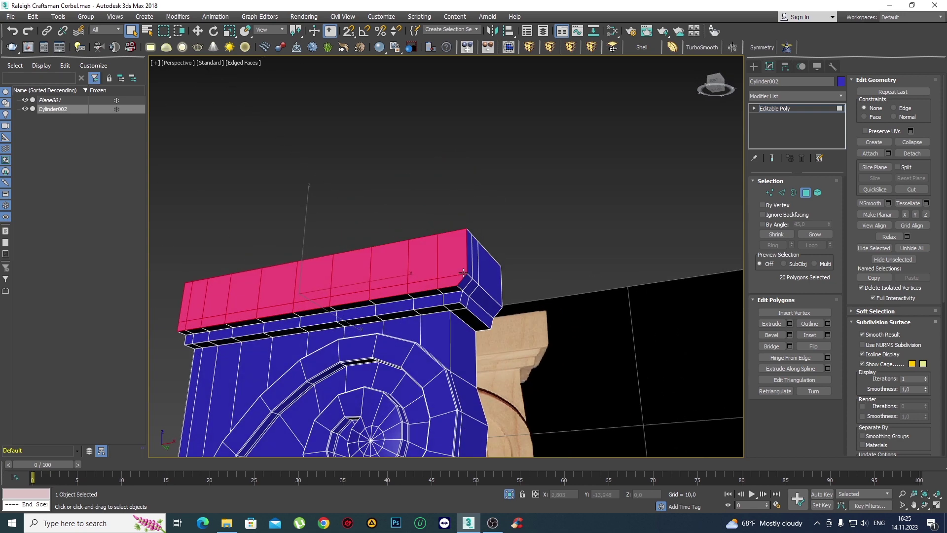
# Deselect the corner and lower-strip polygons, leaving only the ten upper-band cap faces.
pyautogui.keyDown('alt'); pyautogui.click(441, 285); pyautogui.keyUp('alt')
pyautogui.keyDown('alt'); pyautogui.click(429, 287); pyautogui.keyUp('alt')
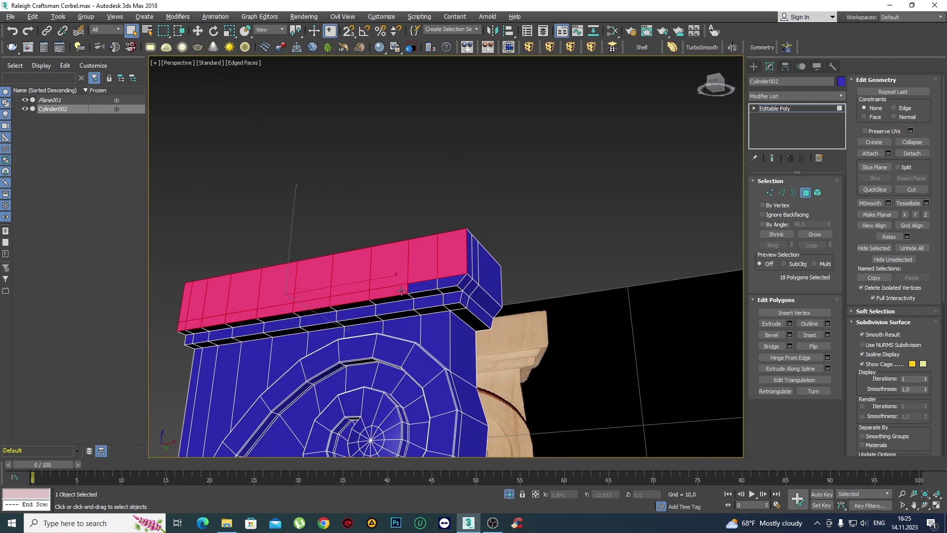
pyautogui.keyDown('alt'); pyautogui.click(390, 294); pyautogui.keyUp('alt')
pyautogui.keyDown('alt'); pyautogui.click(350, 300); pyautogui.keyUp('alt')
pyautogui.keyDown('alt'); pyautogui.click(310, 305); pyautogui.keyUp('alt')
pyautogui.keyDown('alt'); pyautogui.click(276, 311); pyautogui.keyUp('alt')
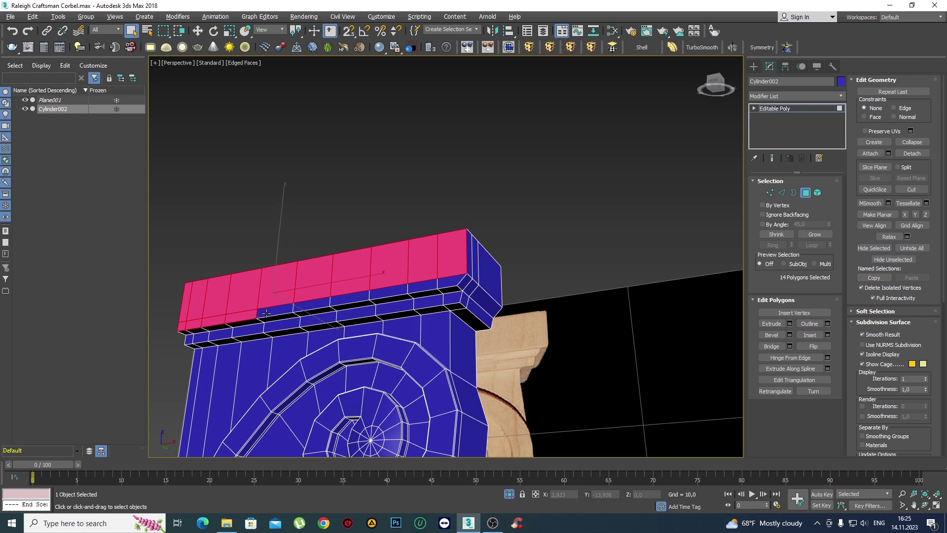
pyautogui.keyDown('alt'); pyautogui.click(241, 316); pyautogui.keyUp('alt')
pyautogui.keyDown('alt'); pyautogui.click(214, 320); pyautogui.keyUp('alt')
pyautogui.keyDown('alt'); pyautogui.click(184, 325); pyautogui.keyUp('alt')
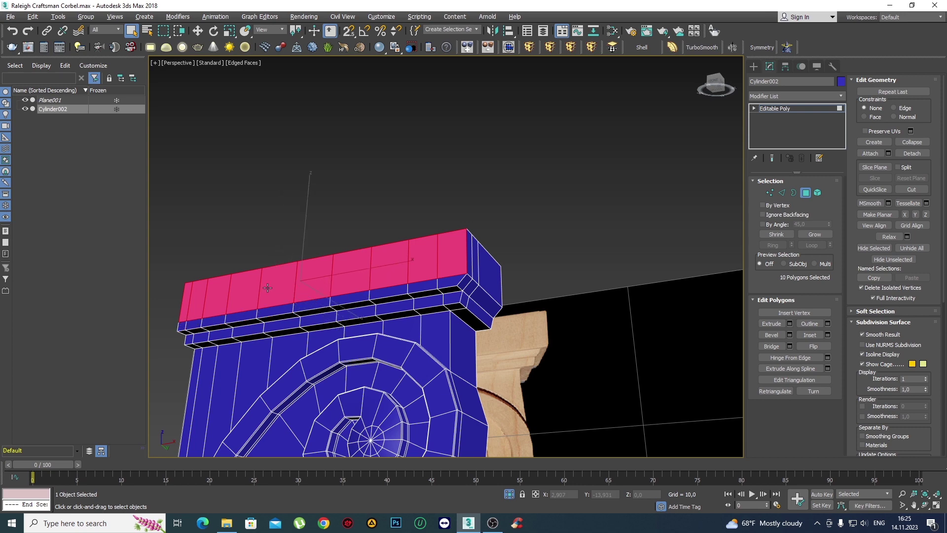
pyautogui.moveTo(185, 325)
pyautogui.keyDown('alt'); pyautogui.mouseDown(button='middle')
pyautogui.moveTo(416, 283)
pyautogui.moveTo(504, 250)
pyautogui.moveTo(613, 253)
pyautogui.moveTo(613, 211)
pyautogui.moveTo(406, 249)
pyautogui.mouseUp(button='middle'); pyautogui.keyUp('alt')
# Switch to the Front view and frame the selected upper band.
pyautogui.scroll(-5, 406, 250)
pyautogui.press('f')
pyautogui.scroll(4, 431, 229)
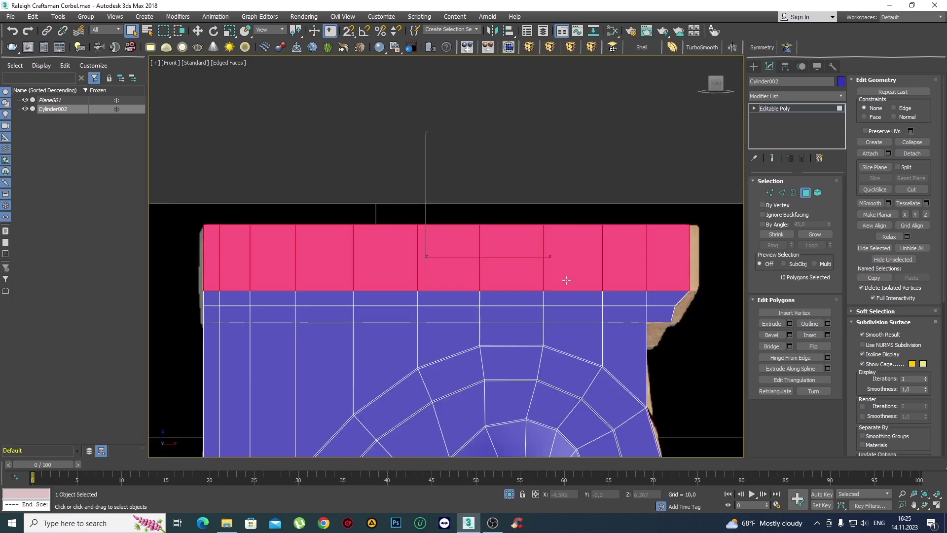
pyautogui.moveTo(597, 273)
pyautogui.mouseDown(button='middle')
pyautogui.moveTo(515, 250)
pyautogui.moveTo(565, 251)
pyautogui.mouseUp(button='middle')
pyautogui.scroll(-3, 516, 250)
pyautogui.scroll(2, 565, 251)
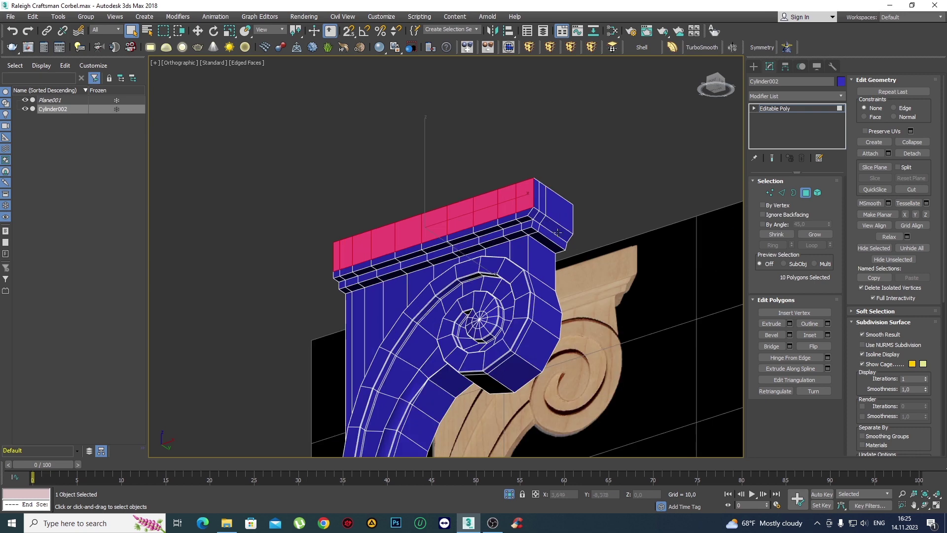
pyautogui.scroll(2, 565, 251)
pyautogui.scroll(3, 534, 216)
pyautogui.keyDown('alt'); pyautogui.moveTo(534, 216); pyautogui.dragTo(557, 227, button='middle'); pyautogui.keyUp('alt')
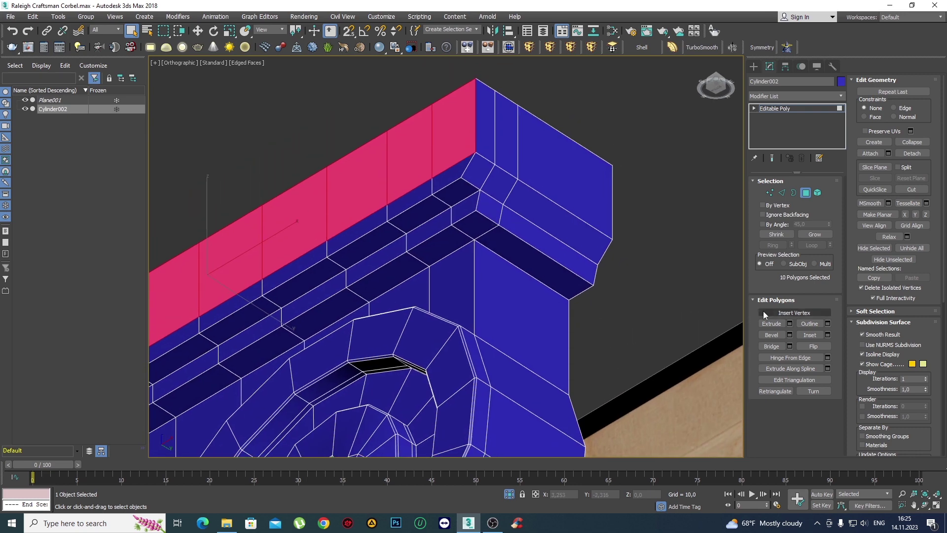
# Extrude the ten upper-band faces by 0.25, then pick a corner polygon at the cap's end.
pyautogui.click(772, 323)
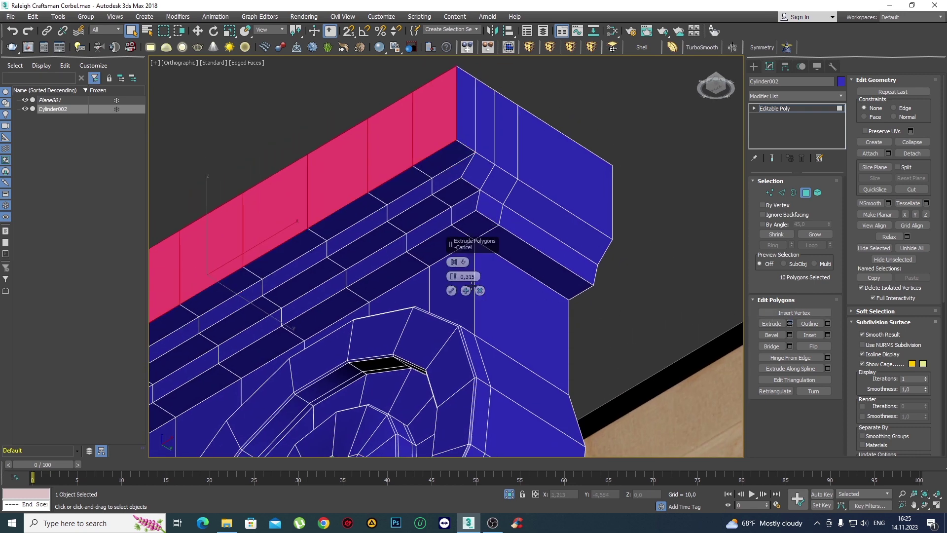
pyautogui.moveTo(466, 276)
pyautogui.scroll(-5, 441, 209)
pyautogui.scroll(3, 468, 215)
pyautogui.scroll(3, 478, 207)
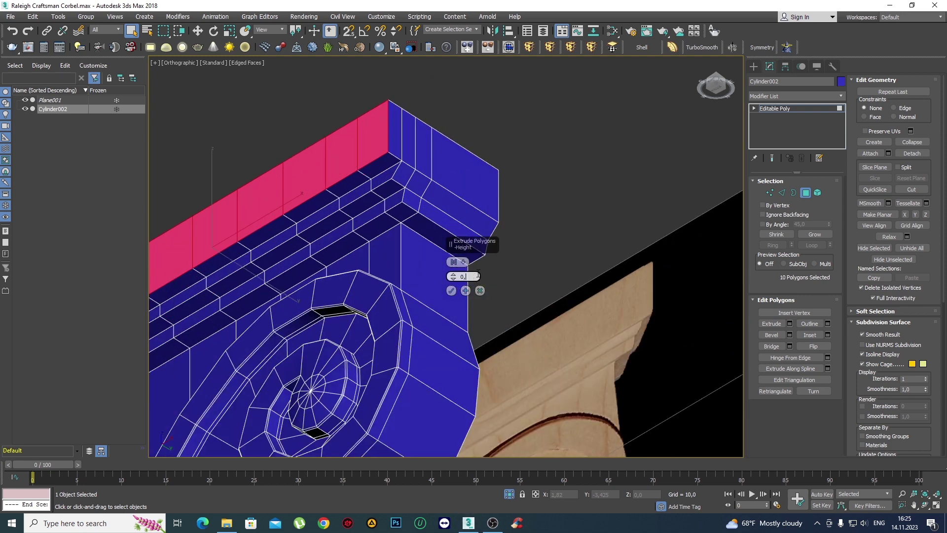
pyautogui.write('25')
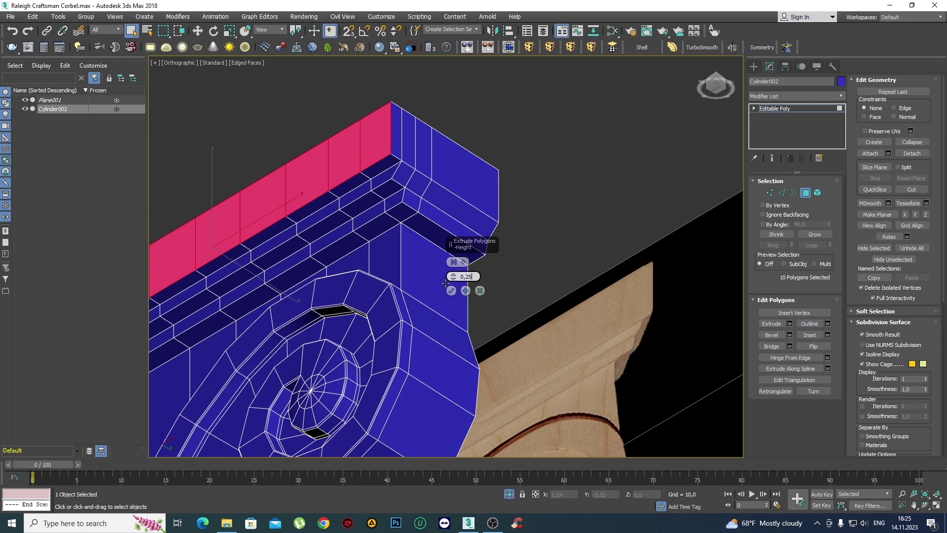
pyautogui.click(451, 290)
pyautogui.click(396, 142)
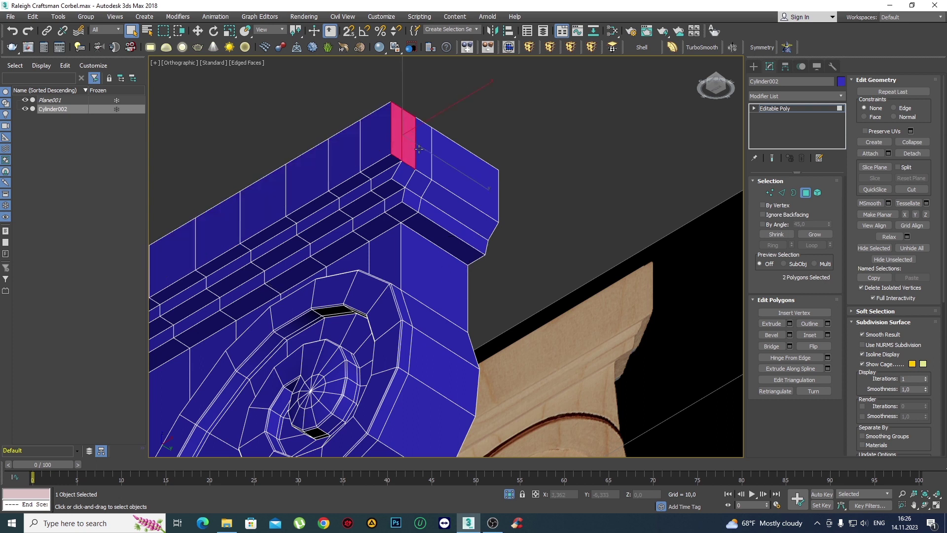
# Extrude the four cap-end corner faces by 0.25 so the step wraps the end.
pyautogui.keyDown('ctrl'); pyautogui.click(423, 150); pyautogui.keyUp('ctrl')
pyautogui.keyDown('ctrl'); pyautogui.click(447, 160); pyautogui.keyUp('ctrl')
pyautogui.click(789, 323)
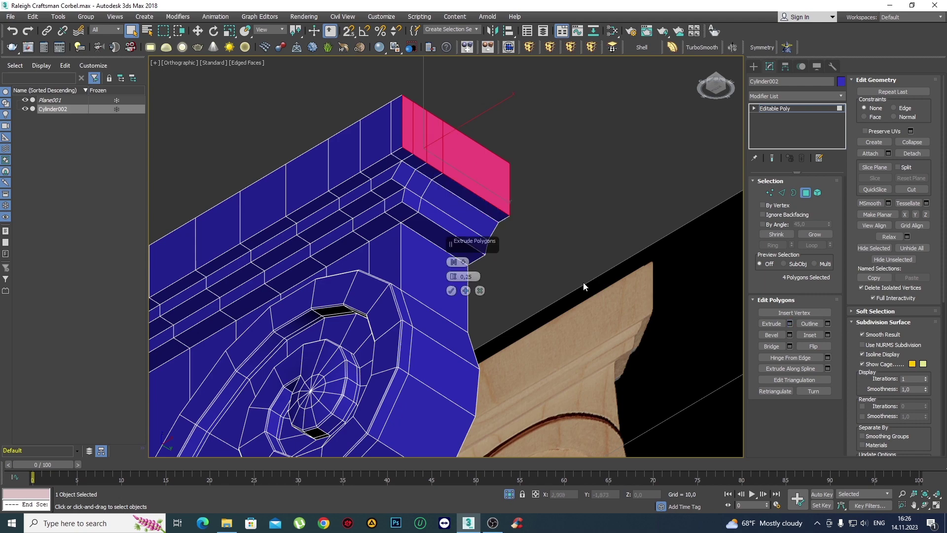
pyautogui.click(451, 290)
pyautogui.keyDown('alt'); pyautogui.moveTo(458, 290); pyautogui.dragTo(517, 218, button='middle'); pyautogui.keyUp('alt')
pyautogui.scroll(-3, 517, 218)
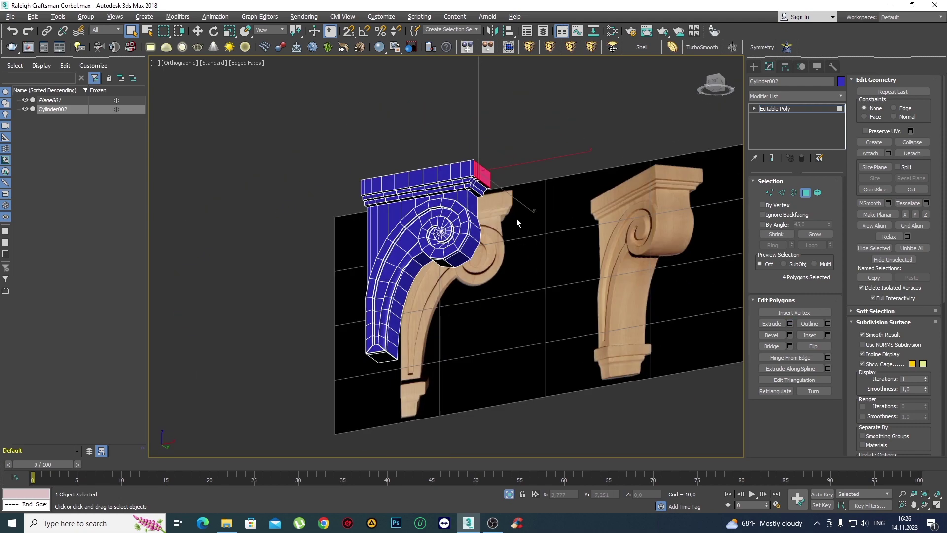
pyautogui.scroll(4, 493, 202)
# Orbit to a side three-quarter view and loop-select the cap's top band.
pyautogui.keyDown('alt'); pyautogui.moveTo(468, 190); pyautogui.dragTo(475, 213, button='middle'); pyautogui.keyUp('alt')
pyautogui.scroll(2, 478, 199)
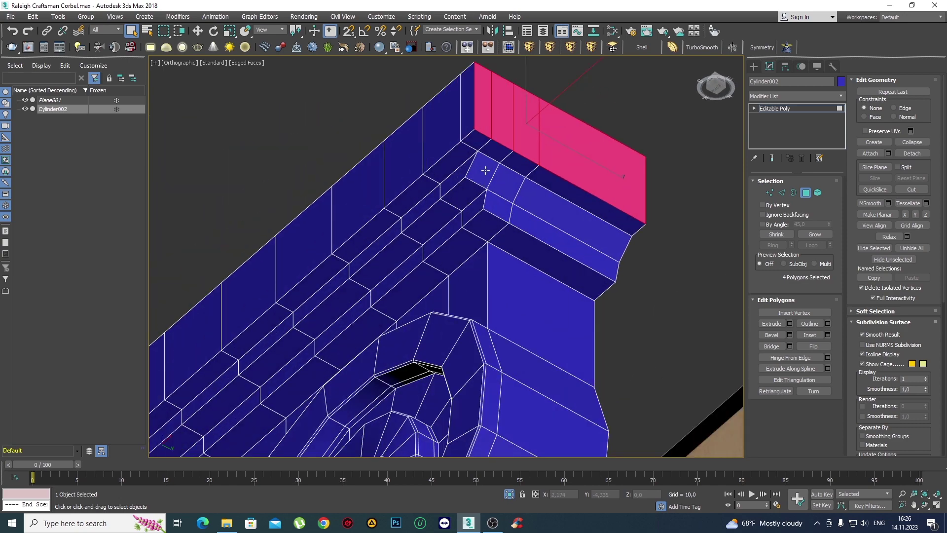
pyautogui.scroll(-3, 485, 170)
pyautogui.keyDown('alt'); pyautogui.moveTo(485, 170); pyautogui.dragTo(500, 233, button='middle'); pyautogui.keyUp('alt')
pyautogui.scroll(2, 501, 233)
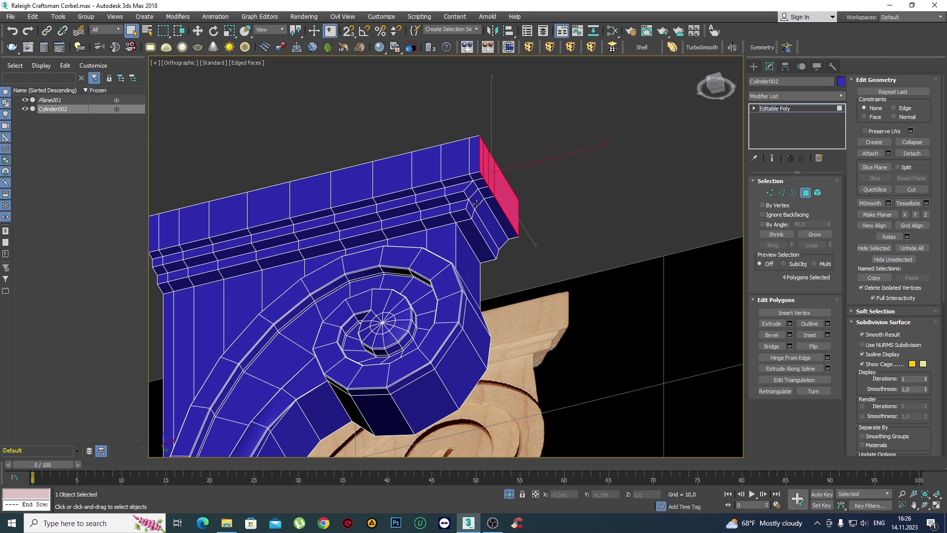
pyautogui.scroll(2, 476, 204)
pyautogui.keyDown('alt'); pyautogui.moveTo(498, 190); pyautogui.dragTo(531, 236, button='middle'); pyautogui.keyUp('alt')
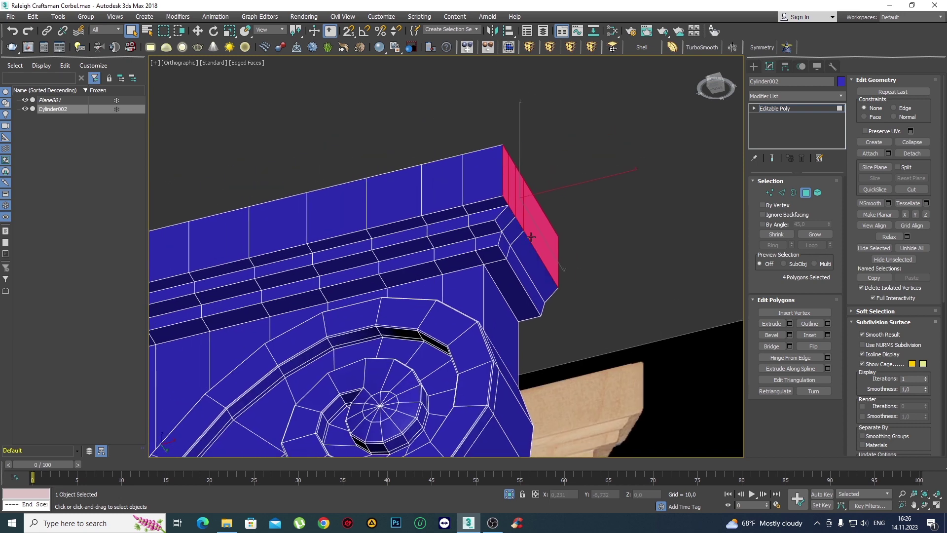
pyautogui.keyDown('alt'); pyautogui.click(540, 248); pyautogui.keyUp('alt')
pyautogui.hotkey('alt', 'l')
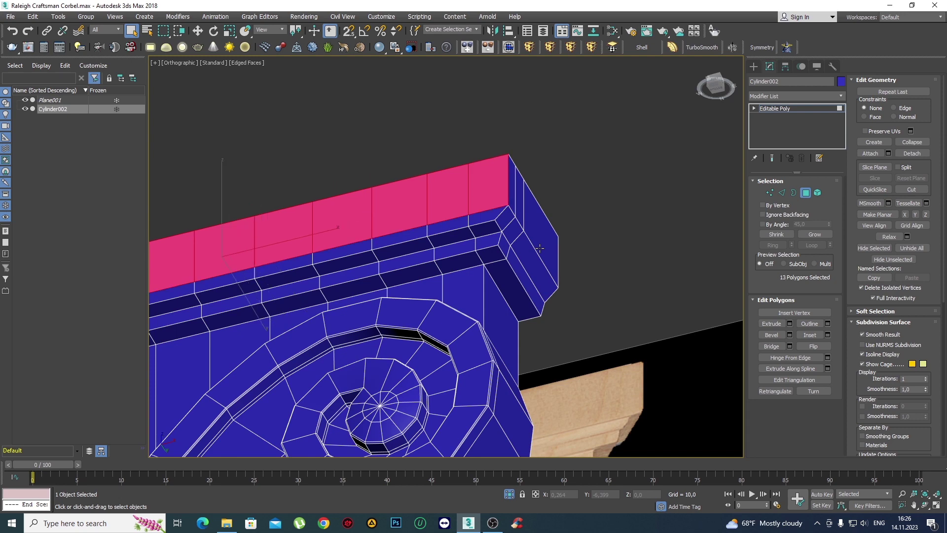
# Loop-select the cap bands, then deselect the lower strip, leaving ten top faces.
pyautogui.hotkey('alt', 'l')
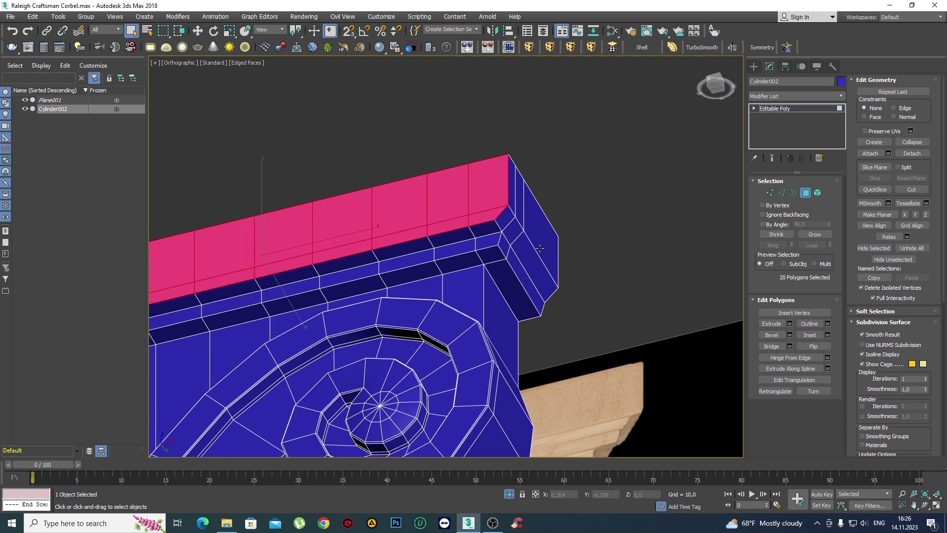
pyautogui.keyDown('alt'); pyautogui.moveTo(539, 248); pyautogui.dragTo(510, 248, button='middle'); pyautogui.keyUp('alt')
pyautogui.moveTo(483, 194); pyautogui.dragTo(601, 208, button='middle')
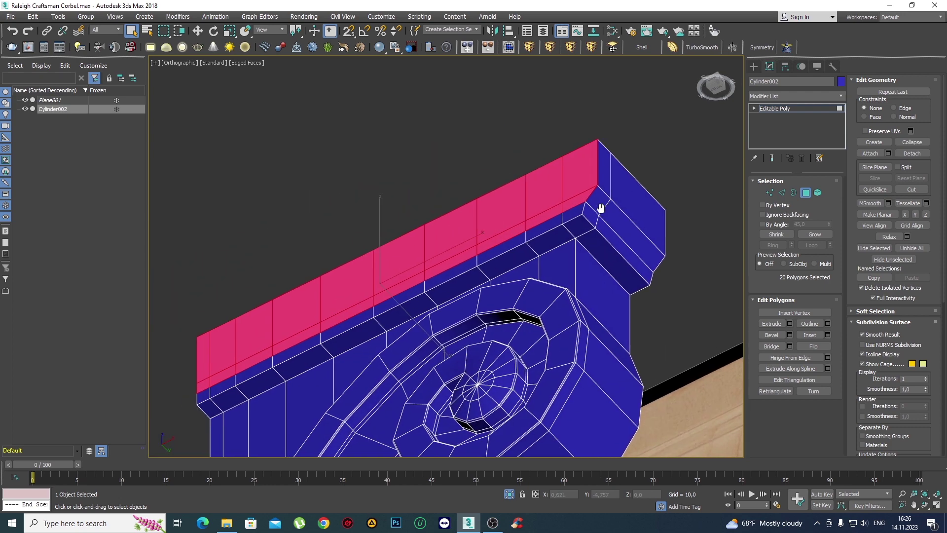
pyautogui.keyDown('alt'); pyautogui.click(581, 204); pyautogui.keyUp('alt')
pyautogui.keyDown('alt'); pyautogui.click(545, 217); pyautogui.keyUp('alt')
pyautogui.keyDown('alt'); pyautogui.click(519, 232); pyautogui.keyUp('alt')
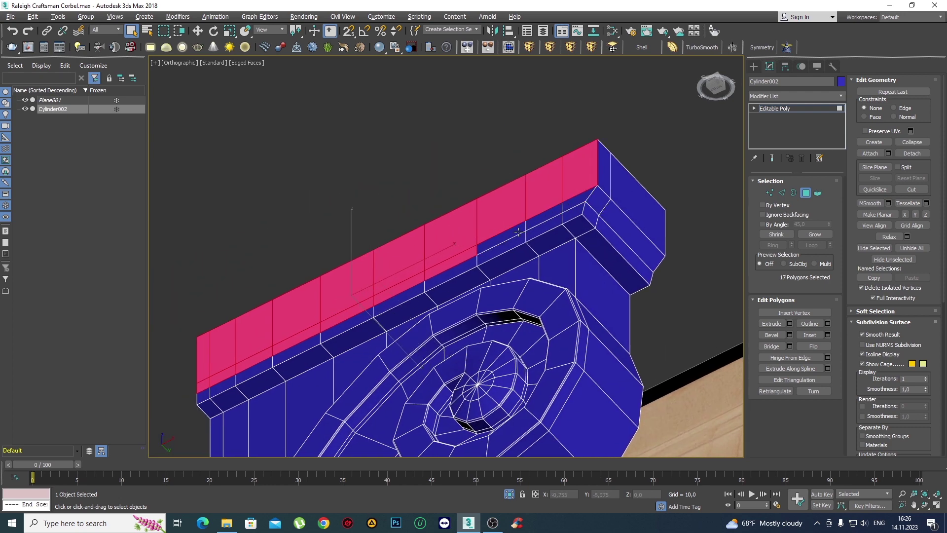
pyautogui.keyDown('alt'); pyautogui.click(463, 257); pyautogui.keyUp('alt')
pyautogui.keyDown('alt'); pyautogui.click(409, 284); pyautogui.keyUp('alt')
pyautogui.keyDown('alt'); pyautogui.click(355, 309); pyautogui.keyUp('alt')
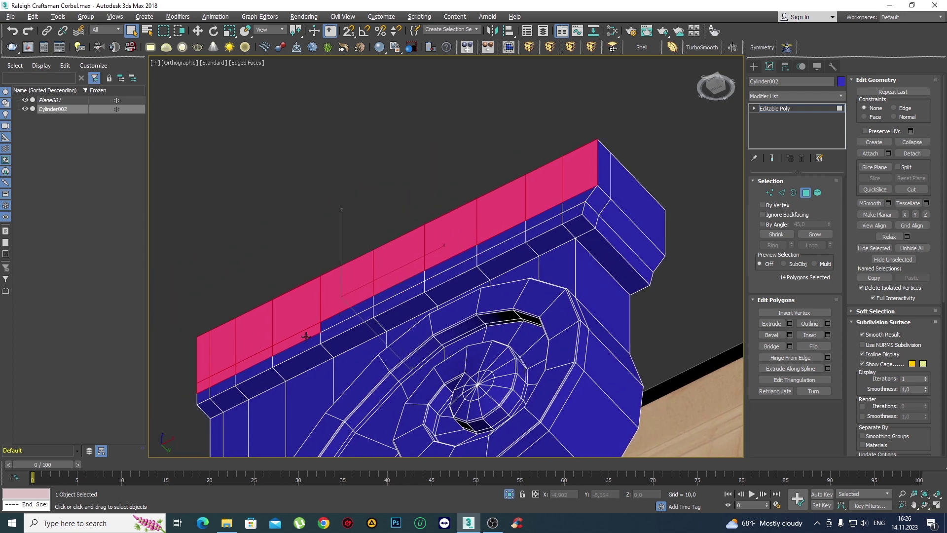
pyautogui.keyDown('alt'); pyautogui.click(301, 338); pyautogui.keyUp('alt')
pyautogui.keyDown('alt'); pyautogui.click(253, 364); pyautogui.keyUp('alt')
pyautogui.keyDown('alt'); pyautogui.click(223, 378); pyautogui.keyUp('alt')
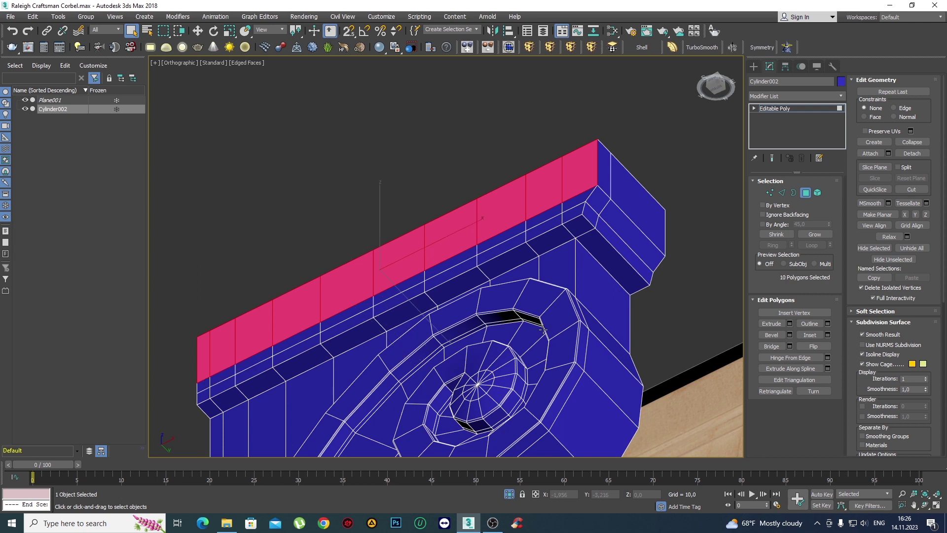
# Extrude the ten top-band faces by 0.315 for a further ledge.
pyautogui.click(789, 323)
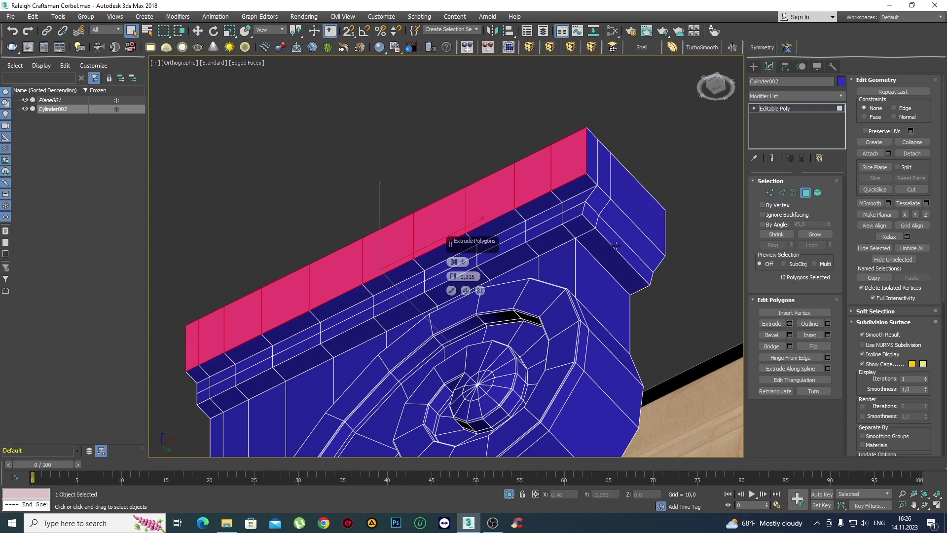
pyautogui.click(451, 292)
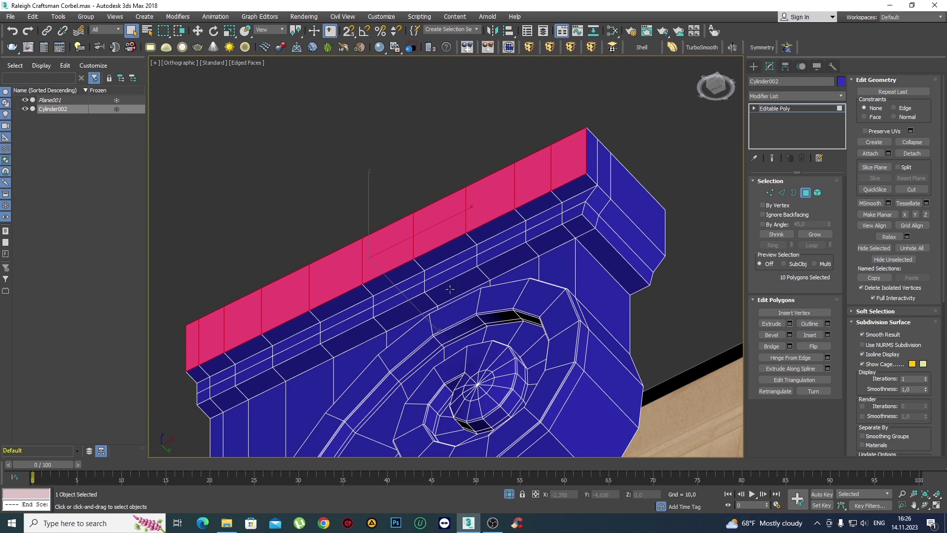
pyautogui.keyDown('alt'); pyautogui.moveTo(451, 291); pyautogui.dragTo(494, 193, button='middle'); pyautogui.keyUp('alt')
# Select the two top faces at the cap's corner and extrude them.
pyautogui.click(478, 157)
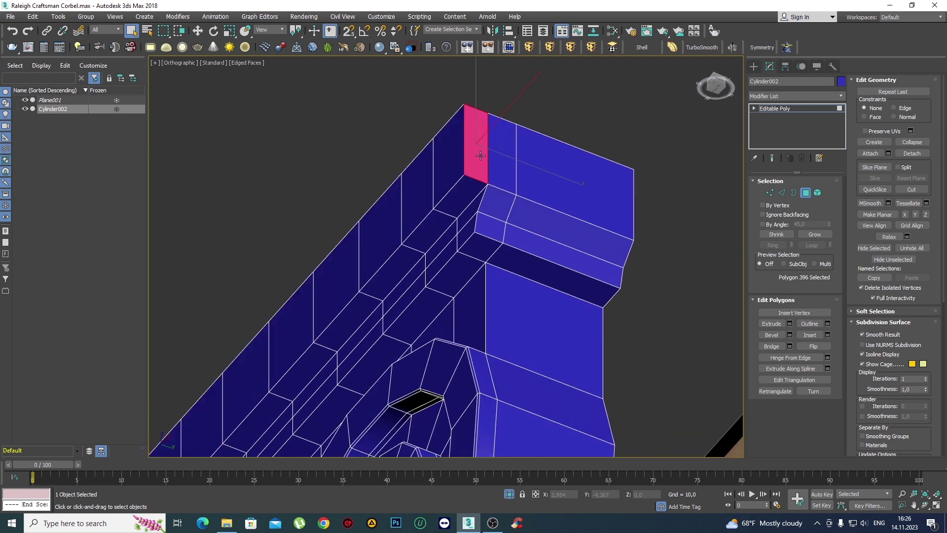
pyautogui.keyDown('ctrl'); pyautogui.click(539, 163); pyautogui.keyUp('ctrl')
pyautogui.click(789, 323)
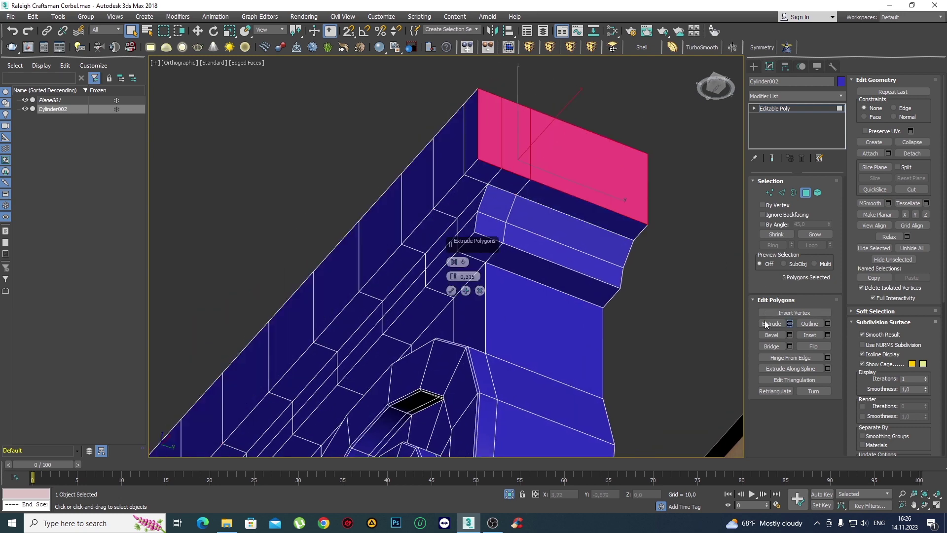
pyautogui.click(452, 291)
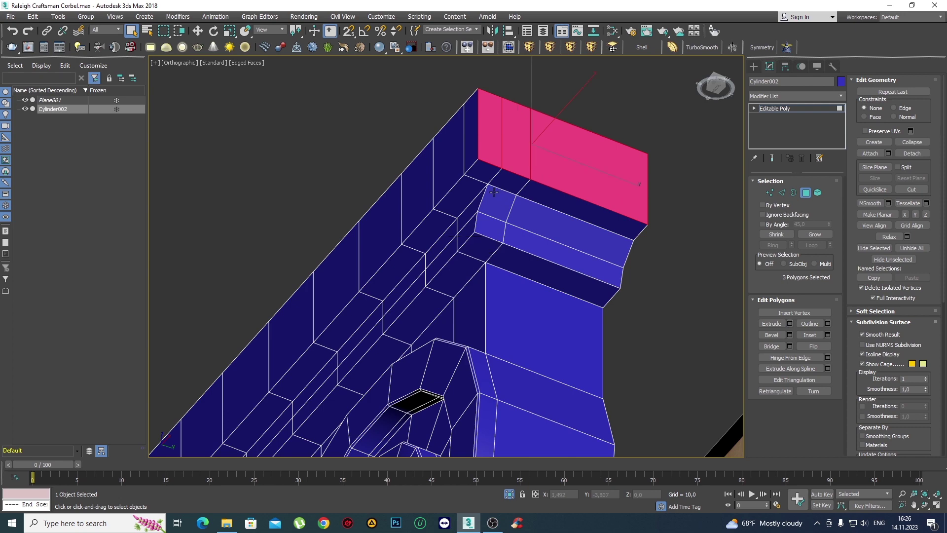
pyautogui.keyDown('alt'); pyautogui.moveTo(493, 192); pyautogui.dragTo(515, 224, button='middle'); pyautogui.keyUp('alt')
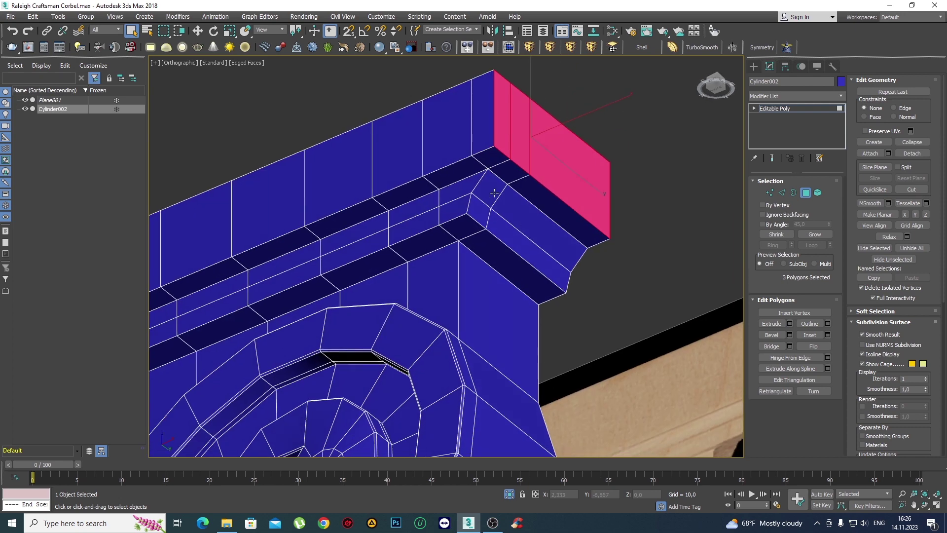
pyautogui.keyDown('alt'); pyautogui.moveTo(494, 192); pyautogui.dragTo(510, 203, button='middle'); pyautogui.keyUp('alt')
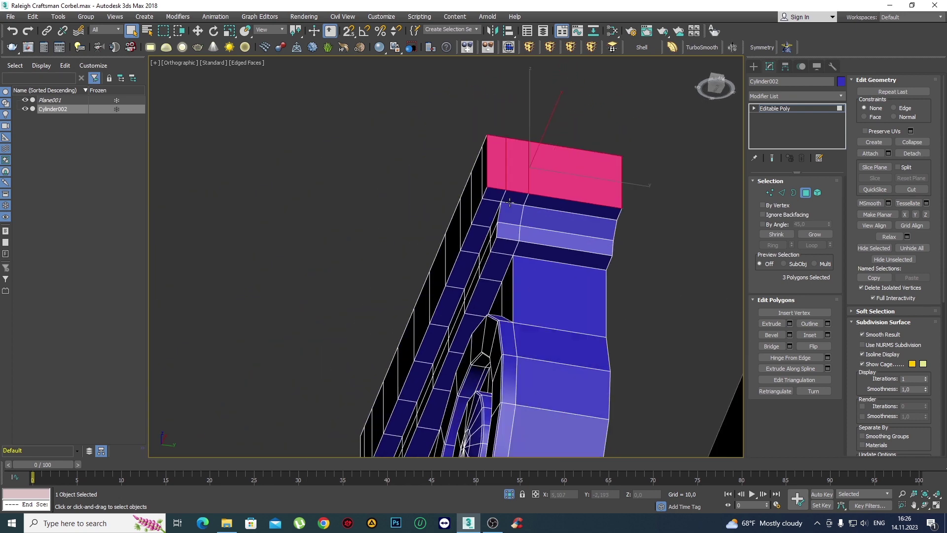
# In the Left view, convert the top-face selection to 48 vertices, then return to Perspective.
pyautogui.press('l')
pyautogui.scroll(10, 509, 203)
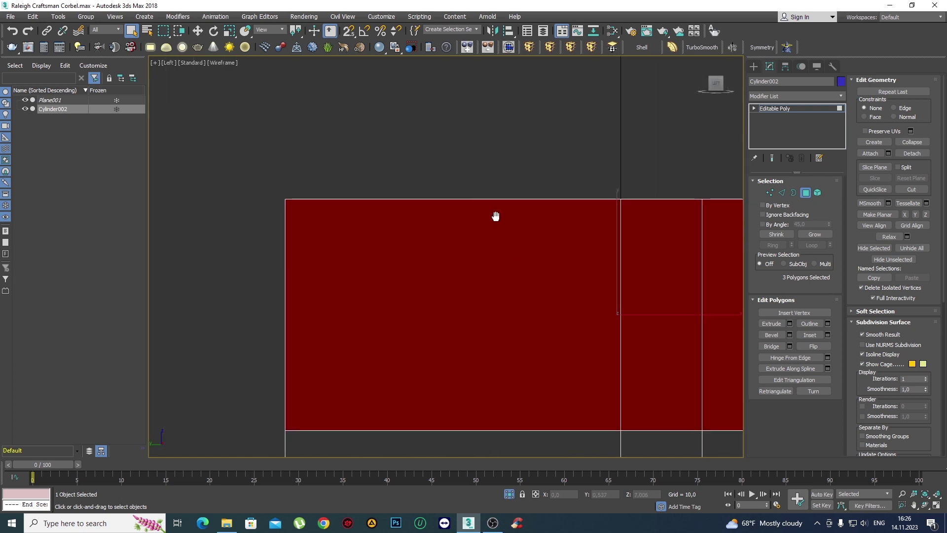
pyautogui.scroll(-5, 497, 216)
pyautogui.scroll(2, 488, 219)
pyautogui.moveTo(483, 217); pyautogui.dragTo(498, 251, button='middle')
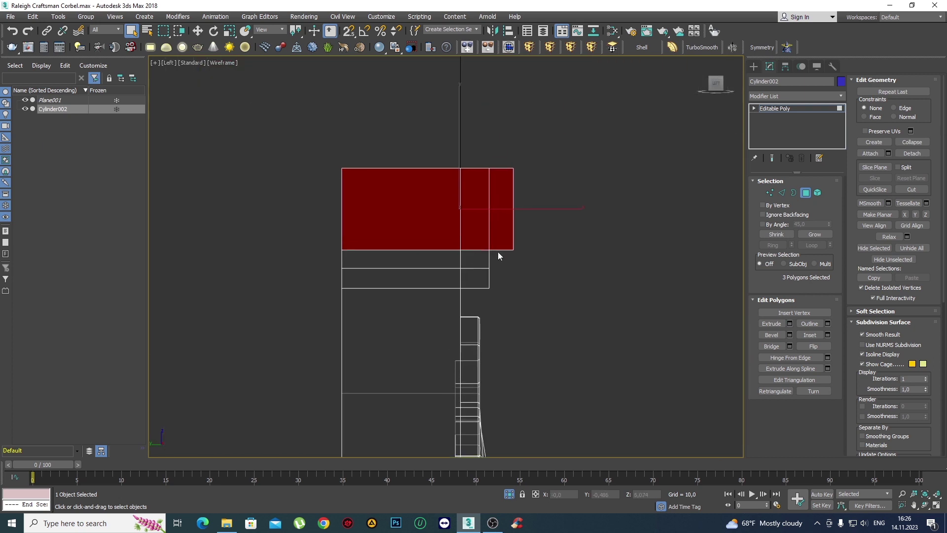
pyautogui.press('F3')
pyautogui.press('1')
pyautogui.press('F3')
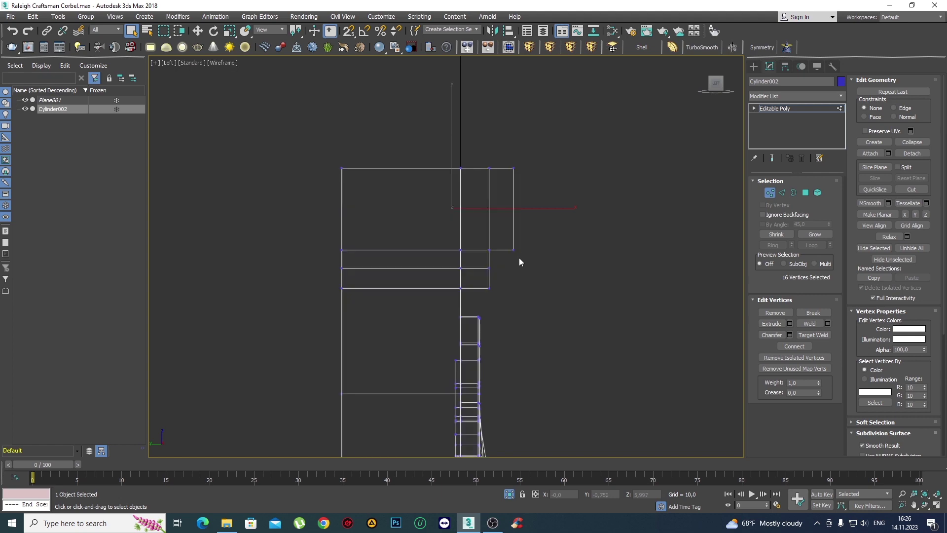
pyautogui.press('p')
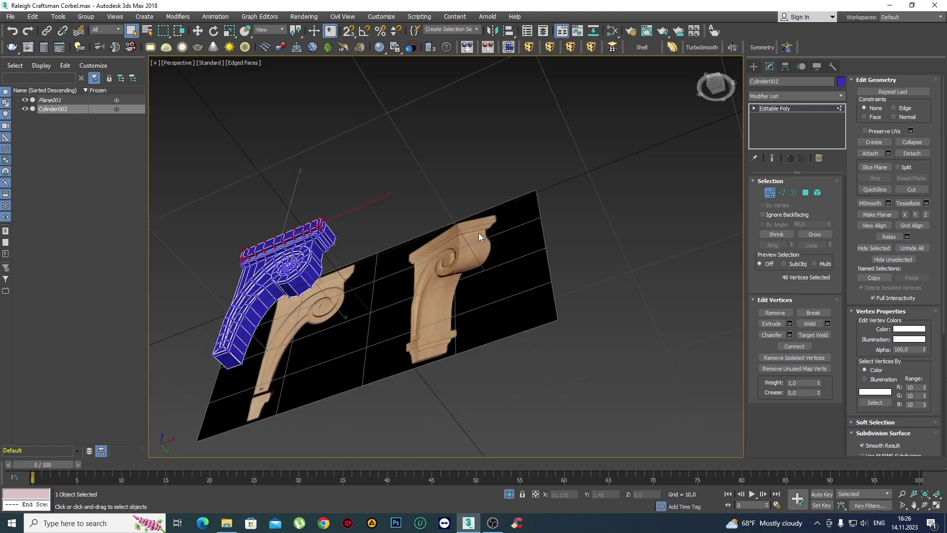
pyautogui.scroll(5, 478, 232)
pyautogui.press('F3')
pyautogui.keyDown('alt'); pyautogui.moveTo(479, 233); pyautogui.dragTo(549, 273, button='middle'); pyautogui.keyUp('alt')
pyautogui.scroll(3, 549, 272)
pyautogui.keyDown('alt'); pyautogui.moveTo(584, 191); pyautogui.dragTo(518, 235, button='middle'); pyautogui.keyUp('alt')
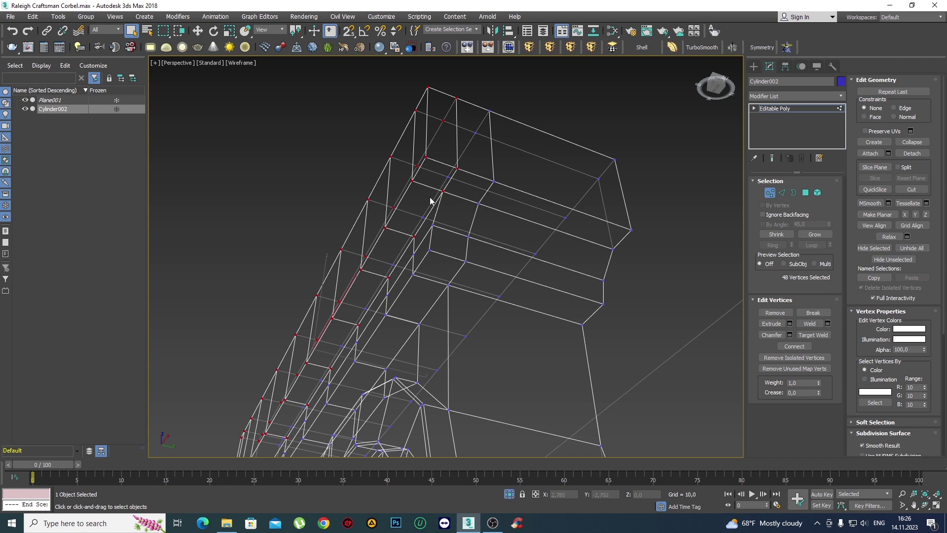
# Switch to the Top view with the Move tool and frame the cap vertices.
pyautogui.scroll(-3, 442, 195)
pyautogui.press('t')
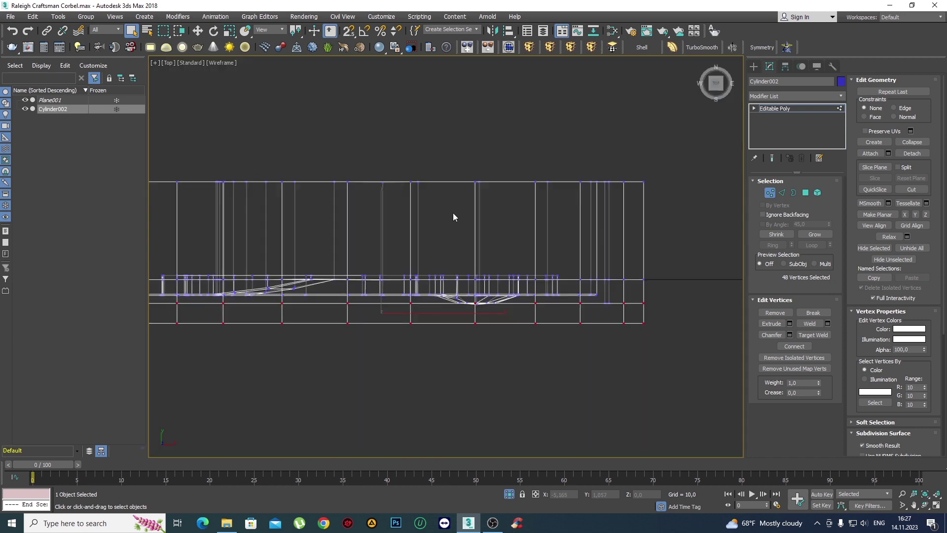
pyautogui.scroll(3, 566, 246)
pyautogui.press('w')
pyautogui.scroll(-3, 541, 239)
pyautogui.moveTo(540, 238); pyautogui.dragTo(660, 193, button='middle')
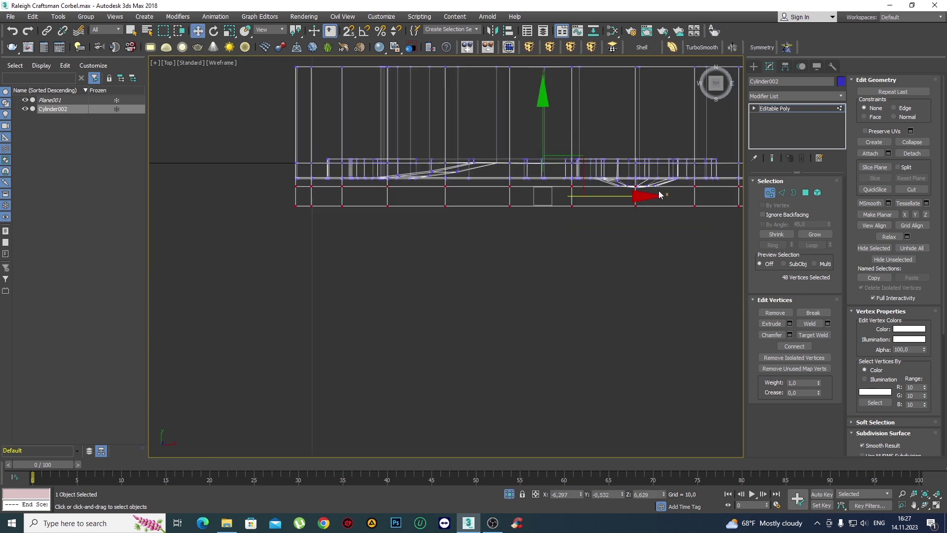
pyautogui.moveTo(580, 204); pyautogui.dragTo(469, 200, button='middle')
pyautogui.scroll(2, 427, 220)
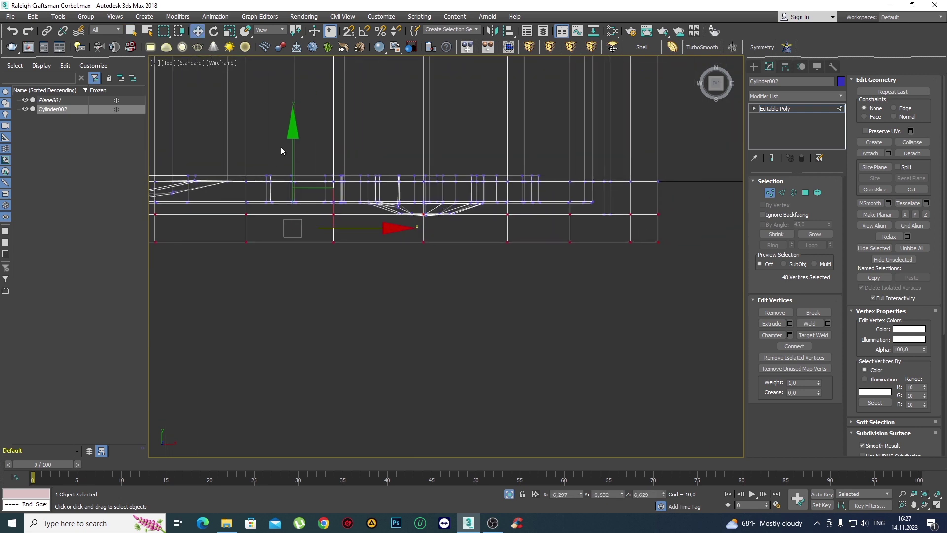
# Slide the 48 cap vertices along Y so the cap projects further out.
pyautogui.moveTo(291, 141); pyautogui.dragTo(291, 153)
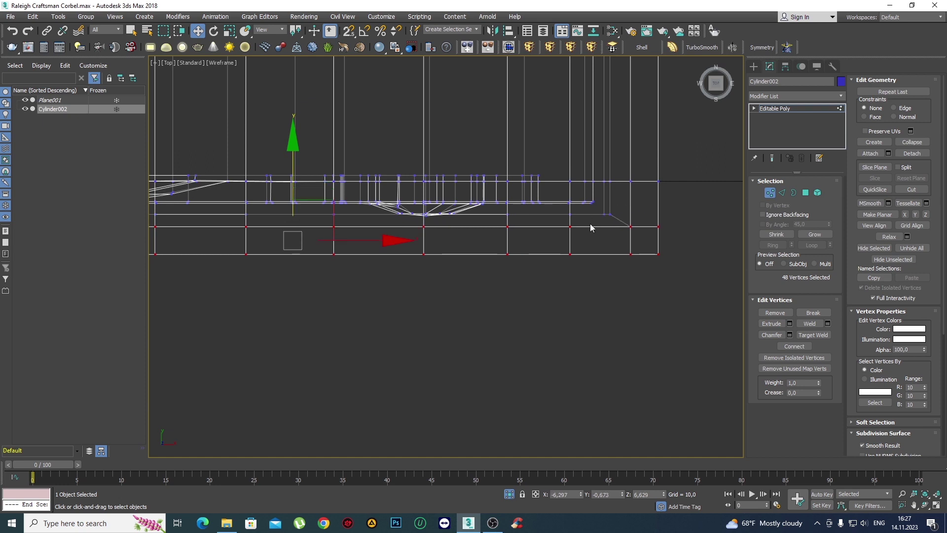
pyautogui.moveTo(293, 155); pyautogui.dragTo(283, 161)
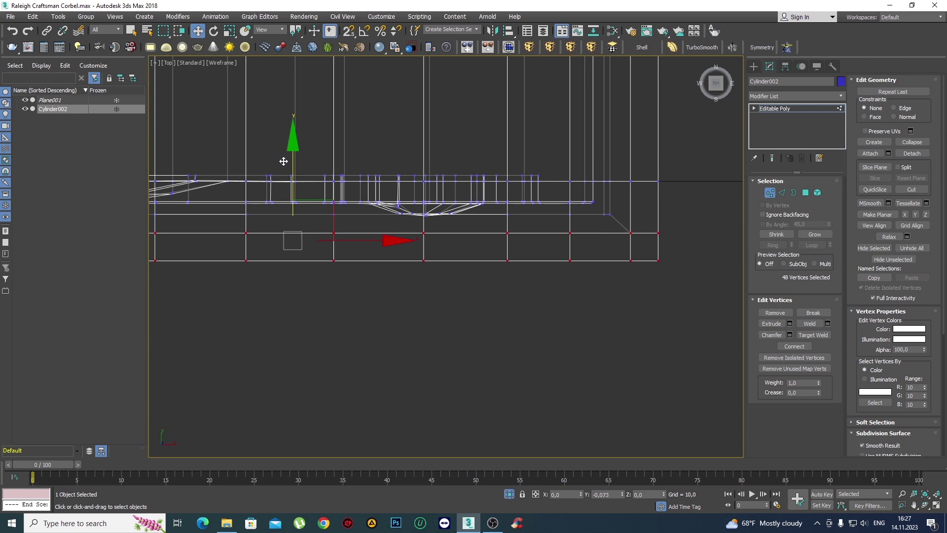
pyautogui.scroll(-2, 499, 271)
pyautogui.press('p')
pyautogui.keyDown('alt'); pyautogui.moveTo(499, 271); pyautogui.dragTo(498, 275, button='middle'); pyautogui.keyUp('alt')
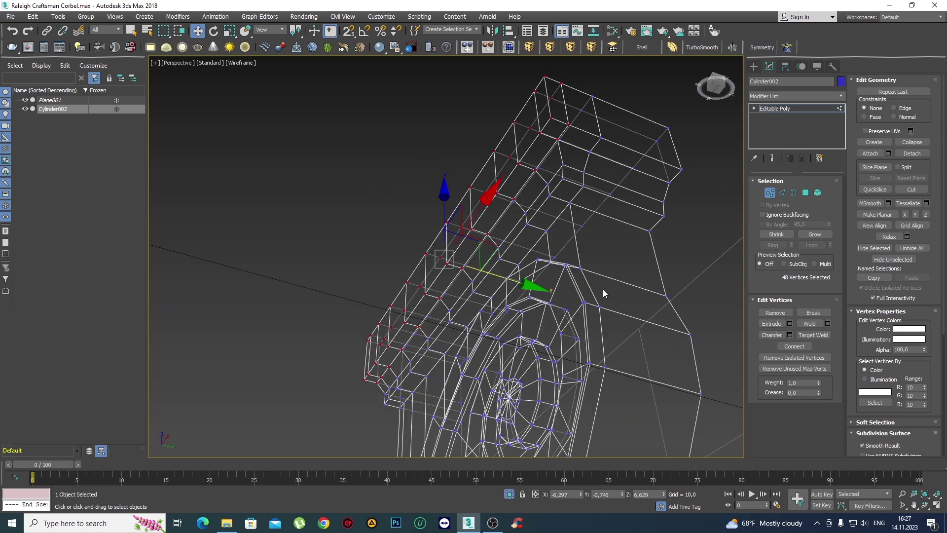
# Inspect the corbel's top molding with edges shown over the shading.
pyautogui.press('F3')
pyautogui.scroll(2, 575, 152)
pyautogui.scroll(2, 602, 200)
pyautogui.scroll(2, 515, 194)
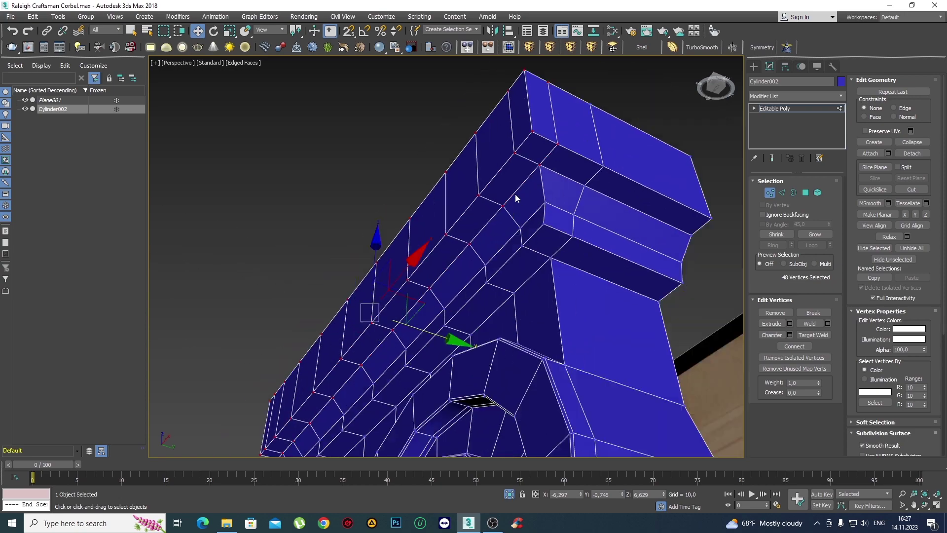
pyautogui.scroll(-5, 515, 194)
pyautogui.moveTo(594, 235)
pyautogui.keyDown('alt'); pyautogui.mouseDown(button='middle')
pyautogui.moveTo(446, 258)
pyautogui.moveTo(466, 287)
pyautogui.moveTo(387, 267)
pyautogui.mouseUp(button='middle'); pyautogui.keyUp('alt')
pyautogui.scroll(2, 592, 212)
pyautogui.moveTo(527, 197); pyautogui.dragTo(519, 193, button='middle')
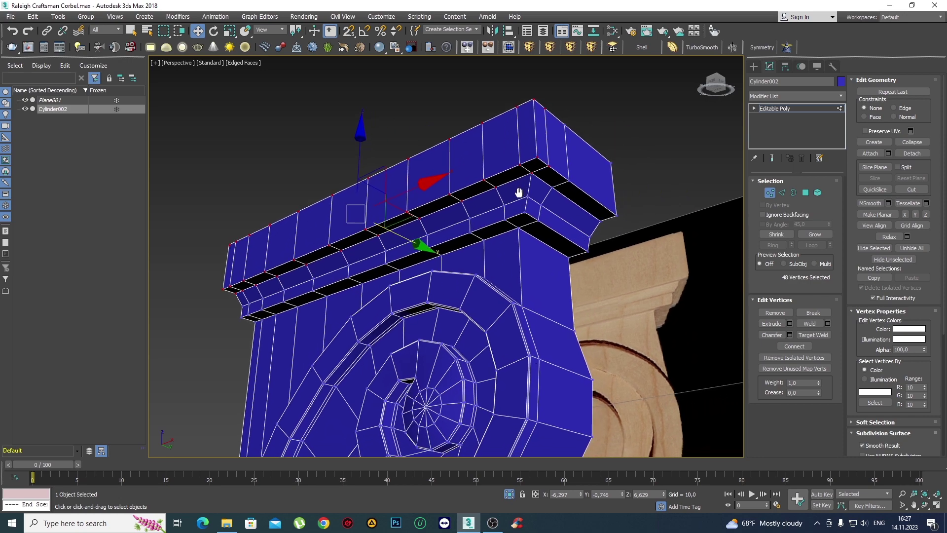
# Exit vertex editing, frame the whole corbel and orbit toward its bottom end.
pyautogui.click(753, 66)
pyautogui.press('z')
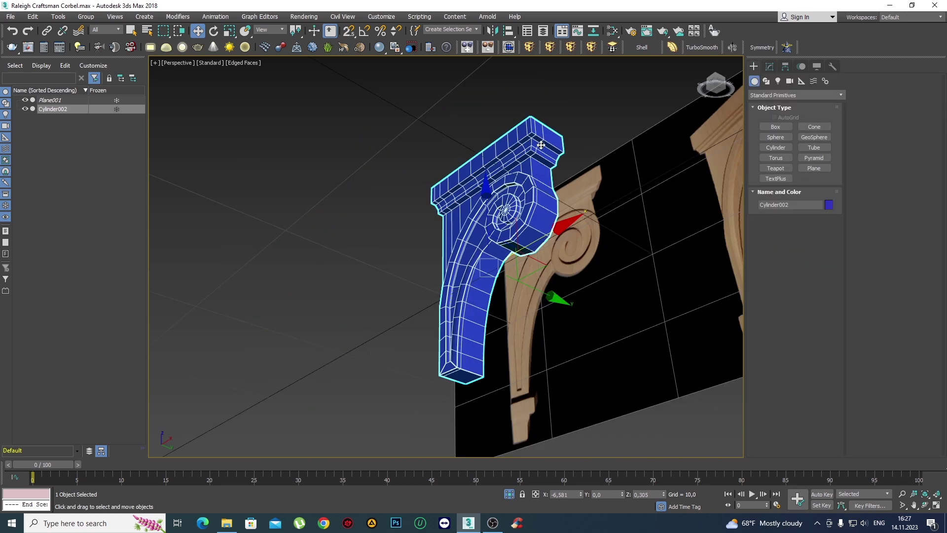
pyautogui.moveTo(541, 145)
pyautogui.keyDown('alt'); pyautogui.mouseDown(button='middle')
pyautogui.moveTo(582, 204)
pyautogui.moveTo(482, 176)
pyautogui.moveTo(501, 186)
pyautogui.moveTo(479, 231)
pyautogui.moveTo(516, 238)
pyautogui.moveTo(579, 209)
pyautogui.moveTo(543, 191)
pyautogui.moveTo(501, 188)
pyautogui.moveTo(581, 198)
pyautogui.mouseUp(button='middle'); pyautogui.keyUp('alt')
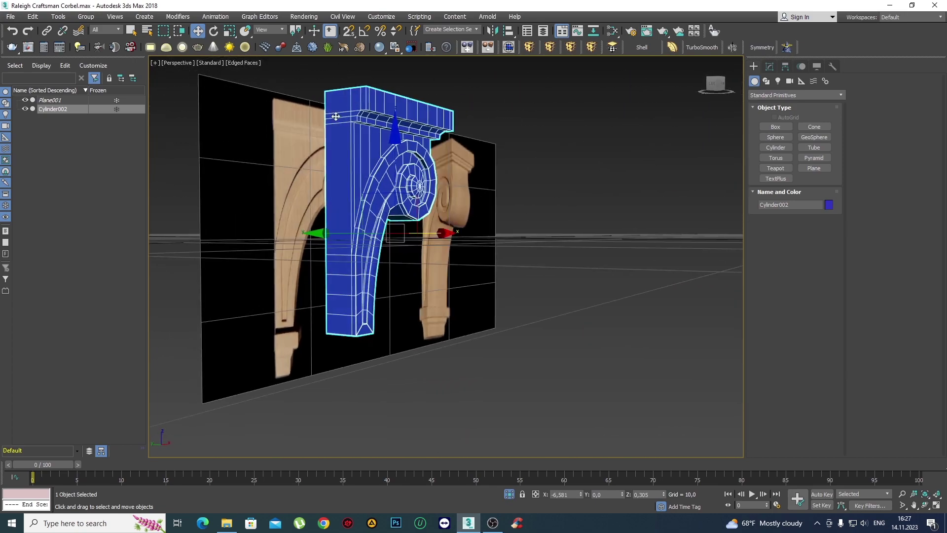
pyautogui.moveTo(335, 116)
pyautogui.keyDown('alt'); pyautogui.mouseDown(button='middle')
pyautogui.moveTo(357, 296)
pyautogui.moveTo(395, 338)
pyautogui.moveTo(423, 271)
pyautogui.moveTo(556, 251)
pyautogui.mouseUp(button='middle'); pyautogui.keyUp('alt')
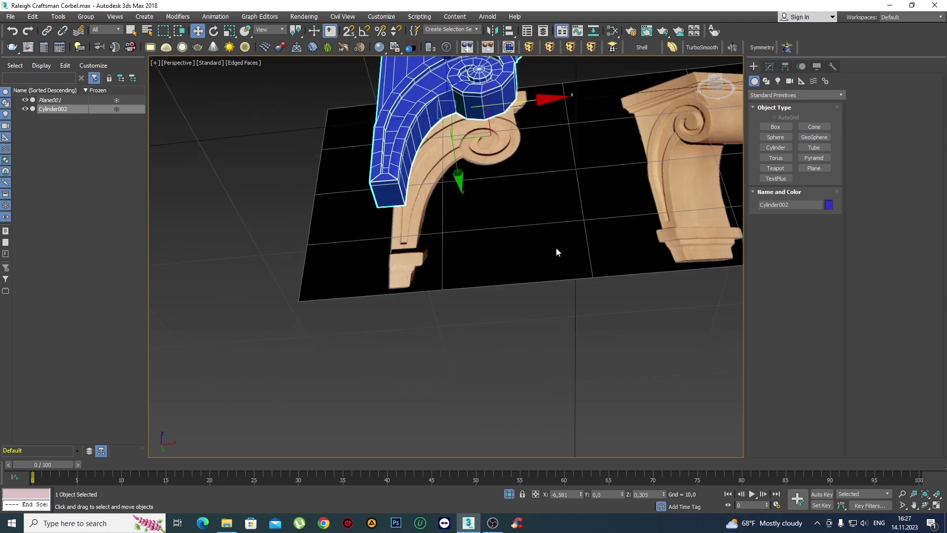
pyautogui.press('t')
pyautogui.press('z')
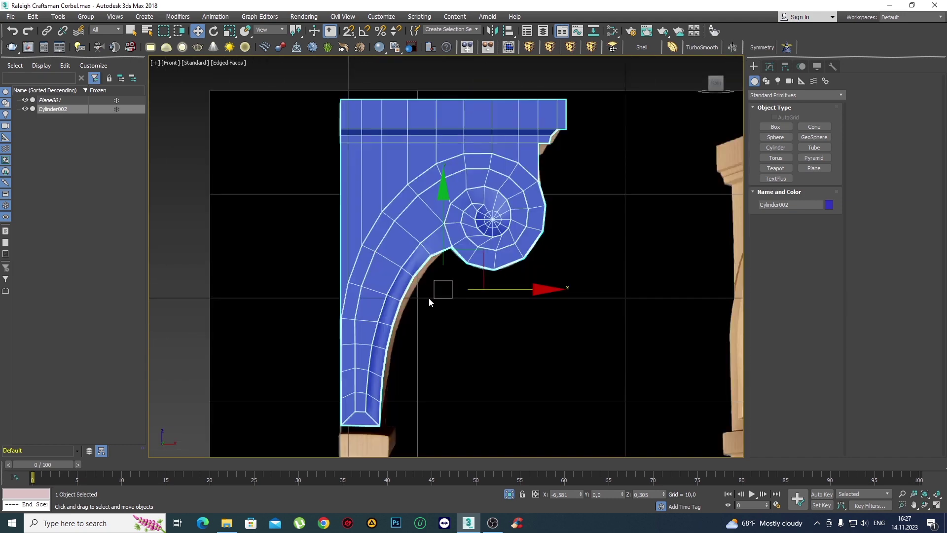
pyautogui.moveTo(428, 298)
pyautogui.mouseDown(button='middle')
pyautogui.moveTo(389, 246)
pyautogui.moveTo(400, 286)
pyautogui.mouseUp(button='middle')
pyautogui.scroll(5, 389, 246)
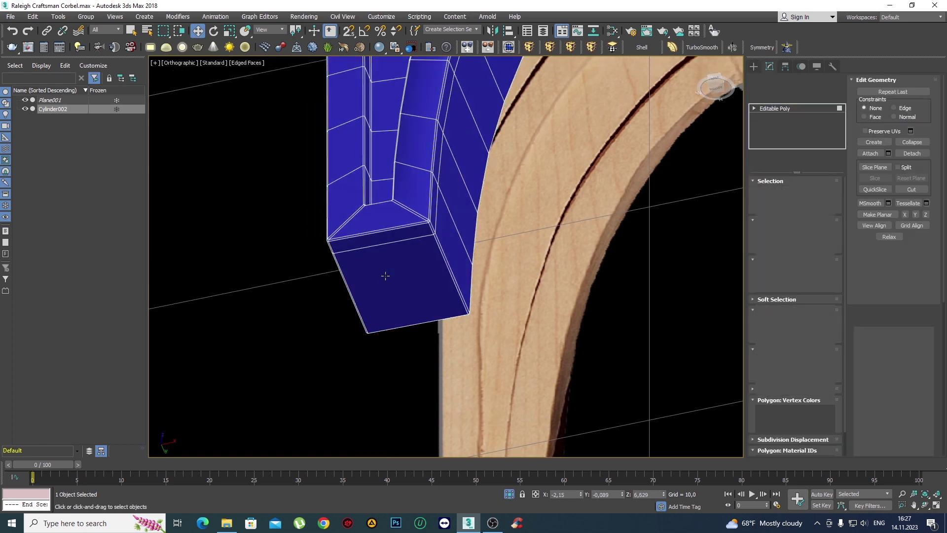
# Select the column's bottom-face polygons plus the bevel-strip polygons, nine faces in all.
pyautogui.scroll(3, 404, 266)
pyautogui.scroll(2, 458, 206)
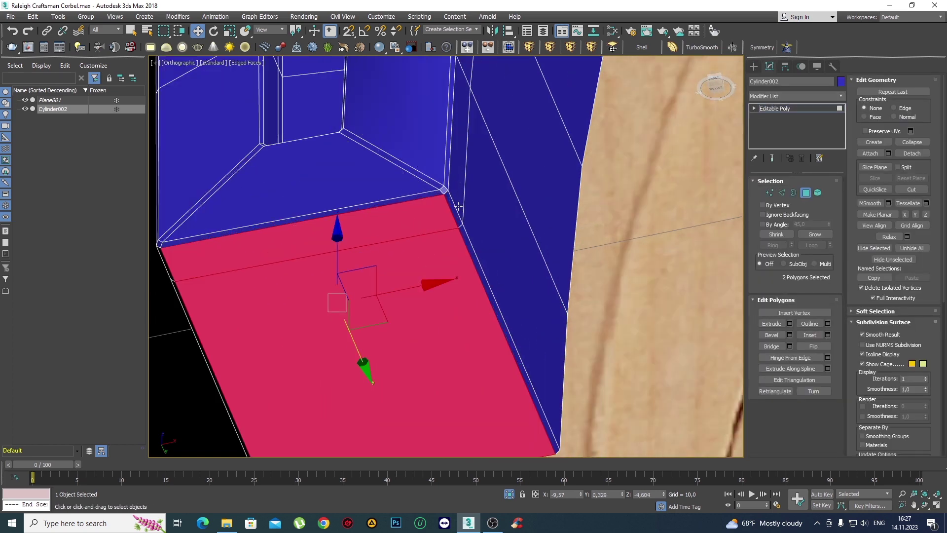
pyautogui.keyDown('ctrl'); pyautogui.click(451, 201); pyautogui.keyUp('ctrl')
pyautogui.scroll(-2, 450, 197)
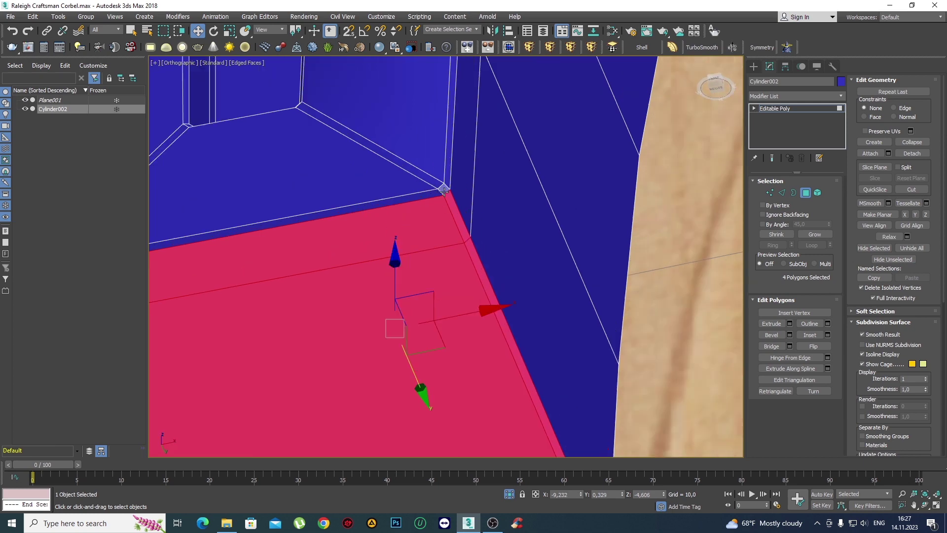
pyautogui.scroll(-2, 450, 193)
pyautogui.scroll(3, 451, 194)
pyautogui.scroll(1, 449, 192)
pyautogui.keyDown('ctrl'); pyautogui.click(444, 194); pyautogui.keyUp('ctrl')
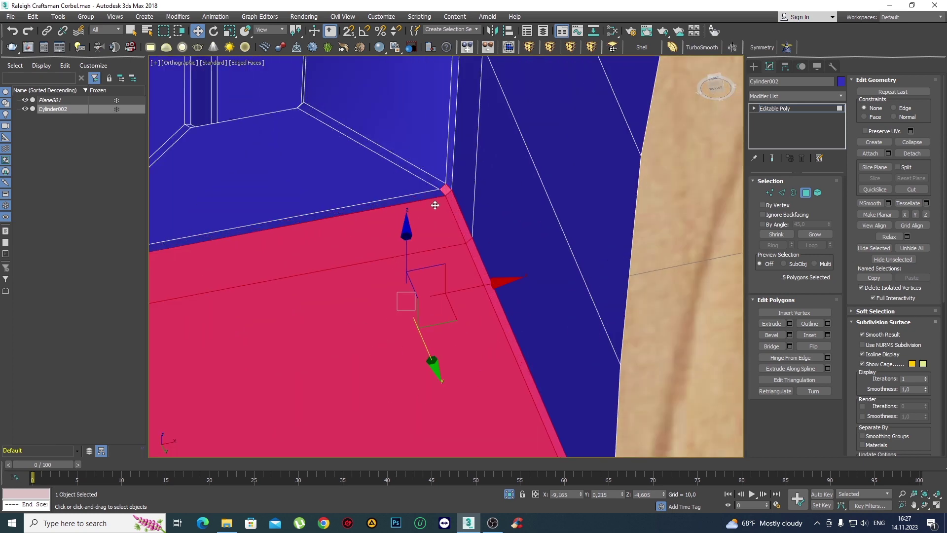
pyautogui.scroll(-3, 434, 202)
pyautogui.keyDown('ctrl'); pyautogui.click(428, 202); pyautogui.keyUp('ctrl')
pyautogui.scroll(-3, 426, 203)
pyautogui.keyDown('alt'); pyautogui.moveTo(427, 203); pyautogui.dragTo(355, 178, button='middle'); pyautogui.keyUp('alt')
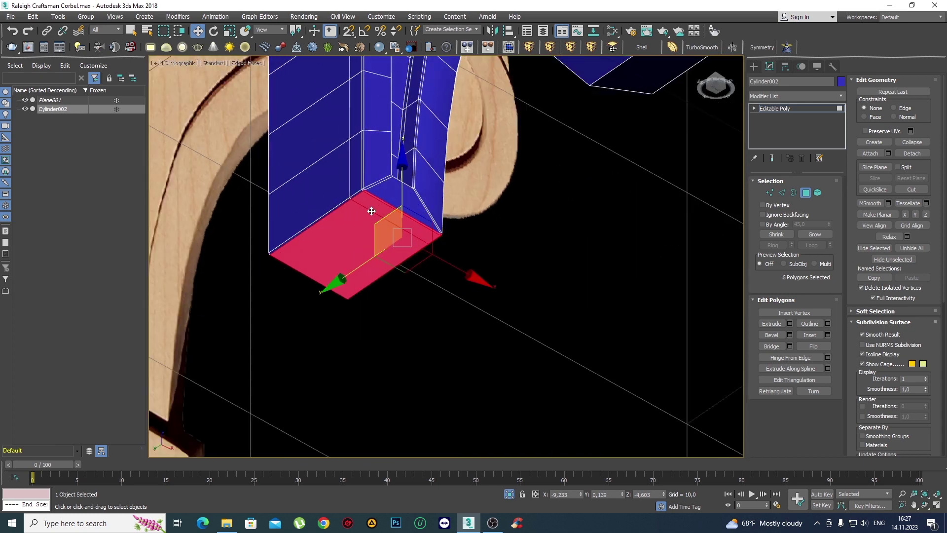
pyautogui.scroll(4, 353, 177)
pyautogui.keyDown('ctrl'); pyautogui.click(354, 161); pyautogui.keyUp('ctrl')
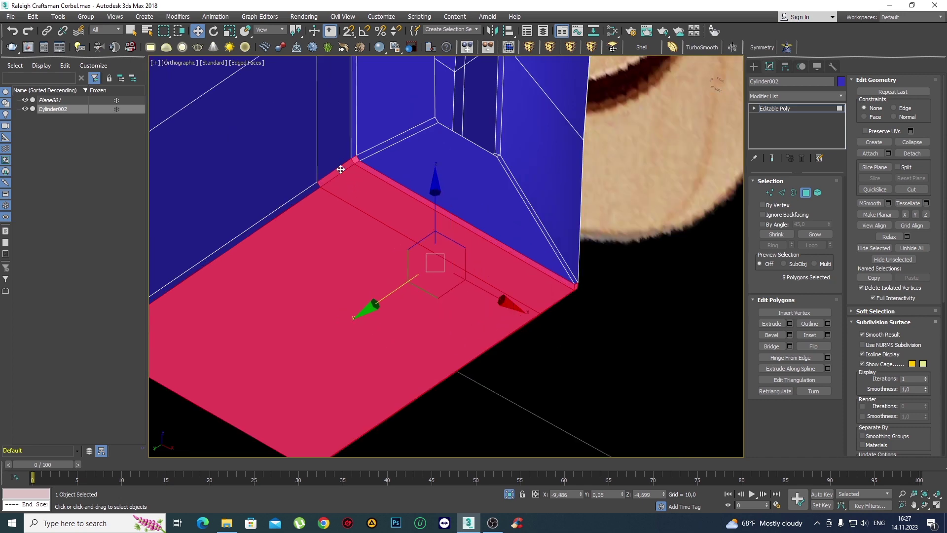
pyautogui.keyDown('ctrl'); pyautogui.click(314, 191); pyautogui.keyUp('ctrl')
pyautogui.scroll(-5, 408, 218)
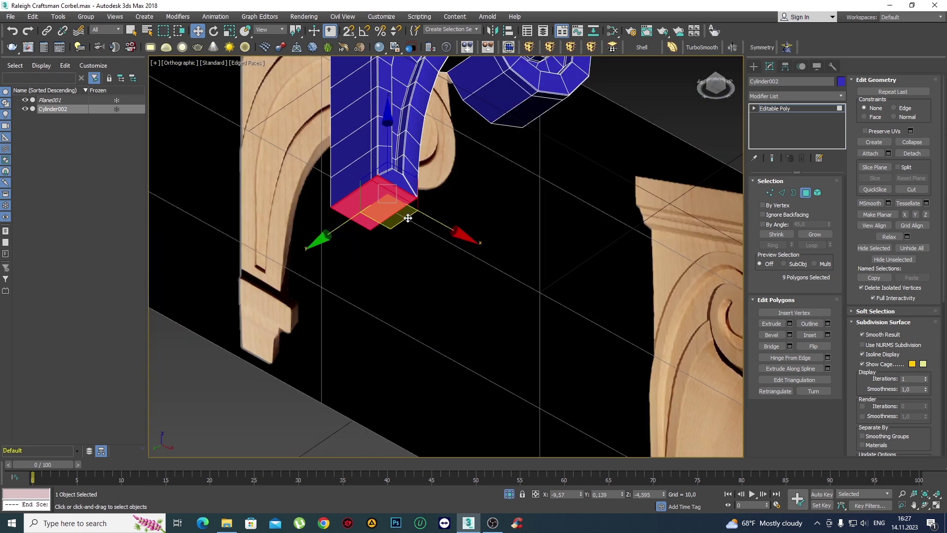
# Frame the corbel's foot in Front view against the reference photo's edge.
pyautogui.press('f')
pyautogui.scroll(-2, 363, 157)
pyautogui.scroll(-2, 358, 160)
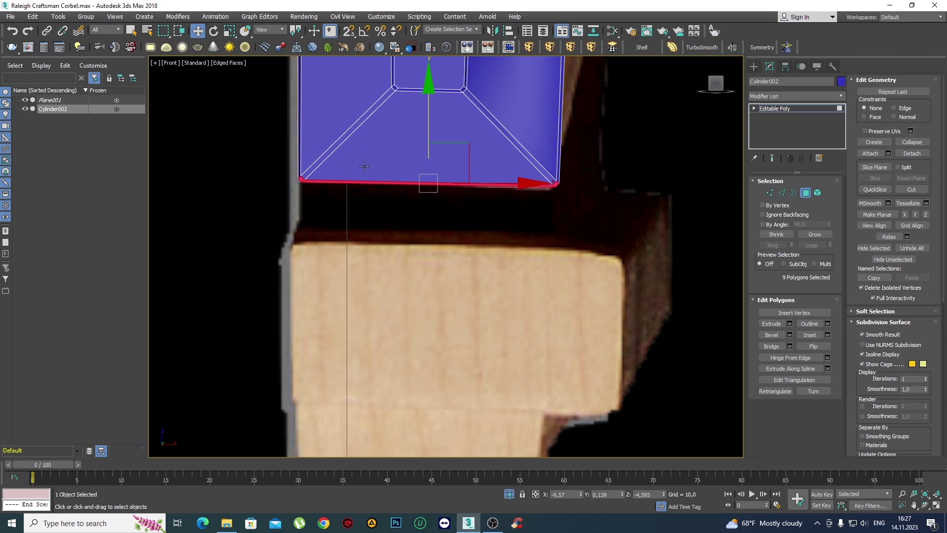
pyautogui.scroll(2, 577, 186)
pyautogui.scroll(-4, 573, 191)
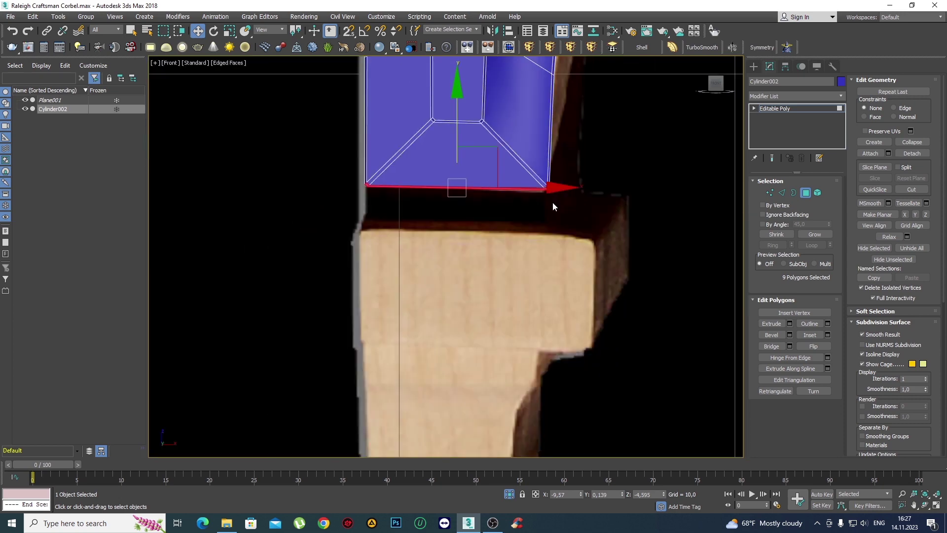
pyautogui.scroll(-2, 498, 211)
pyautogui.moveTo(454, 204); pyautogui.dragTo(463, 165, button='middle')
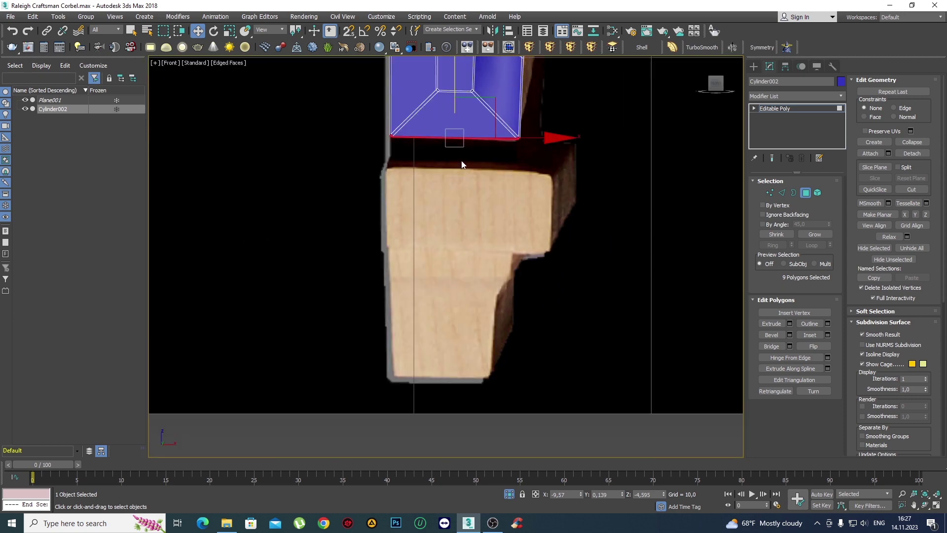
pyautogui.scroll(-5, 476, 204)
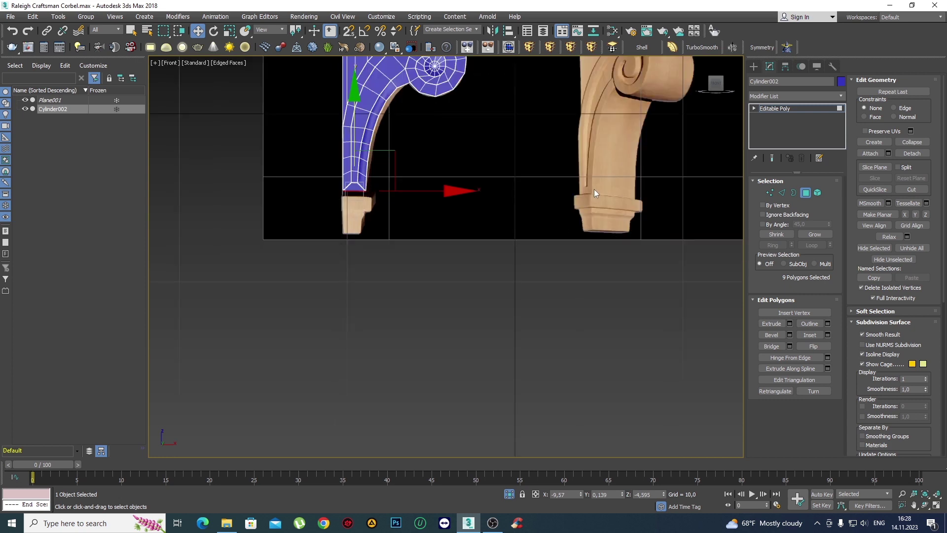
pyautogui.scroll(2, 593, 195)
pyautogui.scroll(3, 513, 192)
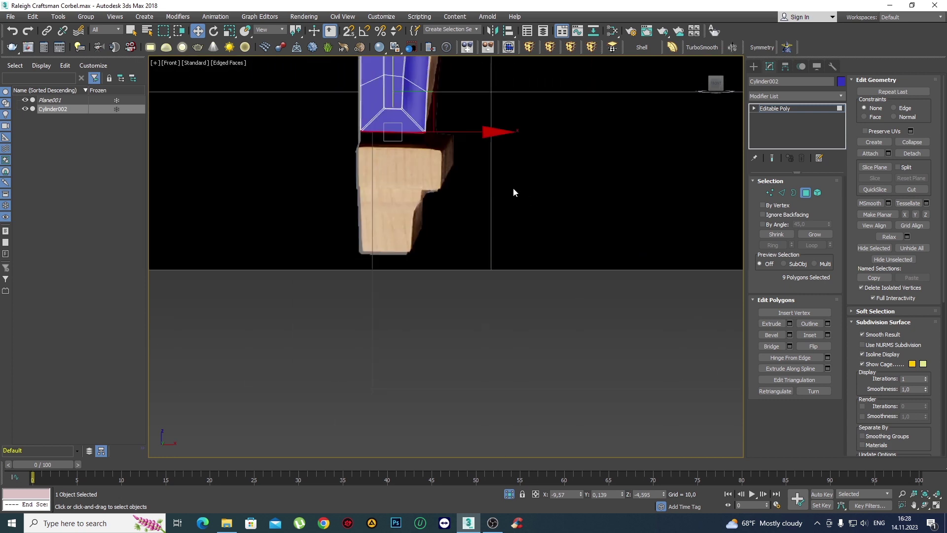
# Extrude the selected bottom faces downward to a height of about 0.762.
pyautogui.click(789, 323)
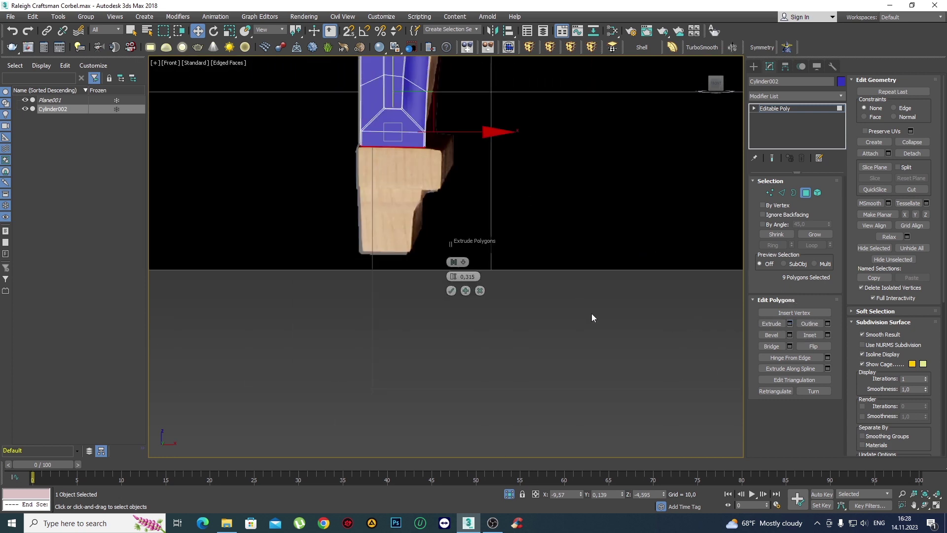
pyautogui.scroll(1, 396, 193)
pyautogui.scroll(2, 397, 194)
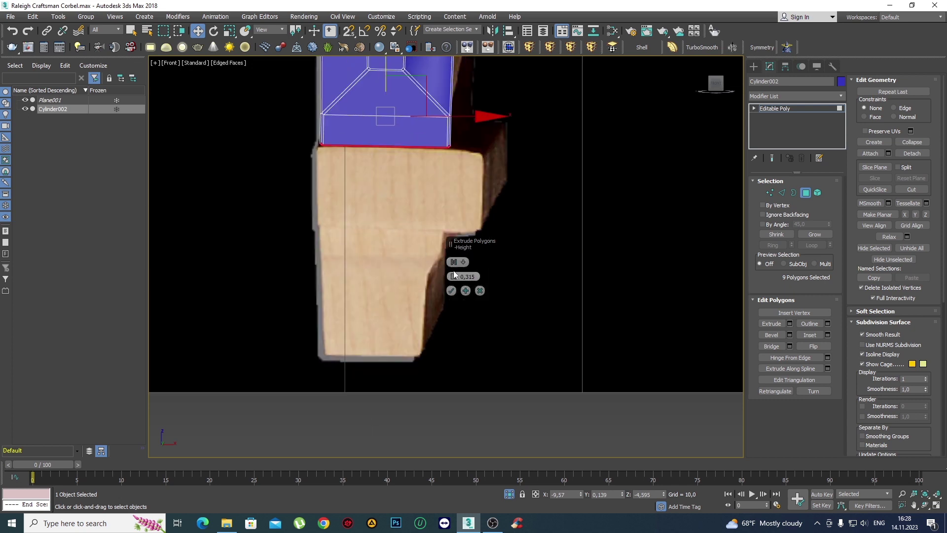
pyautogui.moveTo(453, 276); pyautogui.dragTo(443, 230)
pyautogui.scroll(-1, 395, 132)
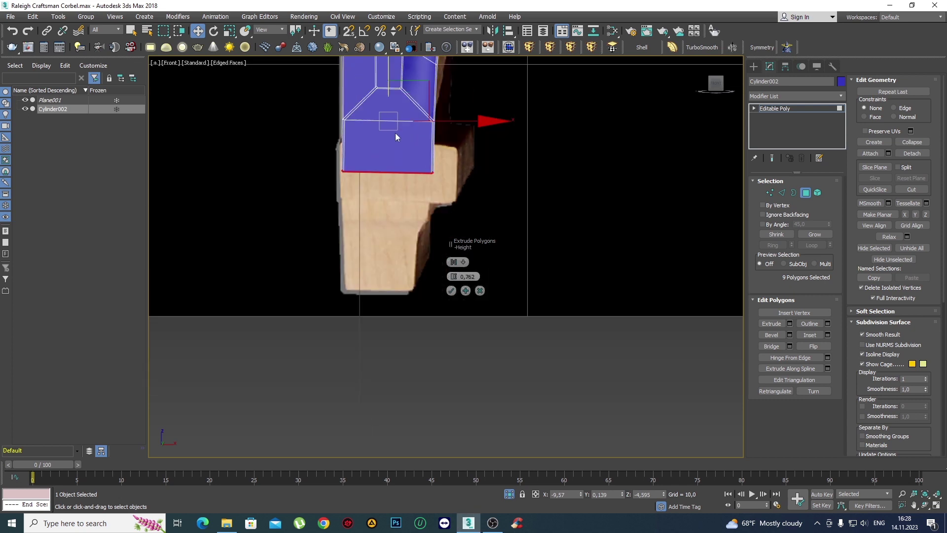
pyautogui.scroll(-2, 395, 132)
pyautogui.scroll(-1, 648, 225)
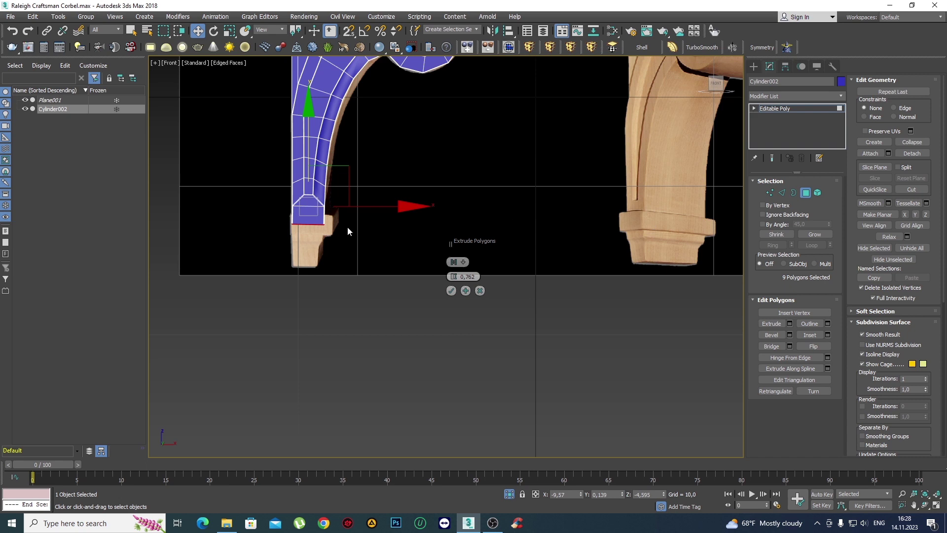
# Finalize the column extrusion at a height of 0.929.
pyautogui.moveTo(457, 276); pyautogui.dragTo(457, 267)
pyautogui.moveTo(451, 273); pyautogui.dragTo(451, 270)
pyautogui.click(451, 290)
pyautogui.moveTo(592, 216)
pyautogui.keyDown('alt'); pyautogui.mouseDown(button='middle')
pyautogui.moveTo(324, 222)
pyautogui.moveTo(366, 230)
pyautogui.mouseUp(button='middle'); pyautogui.keyUp('alt')
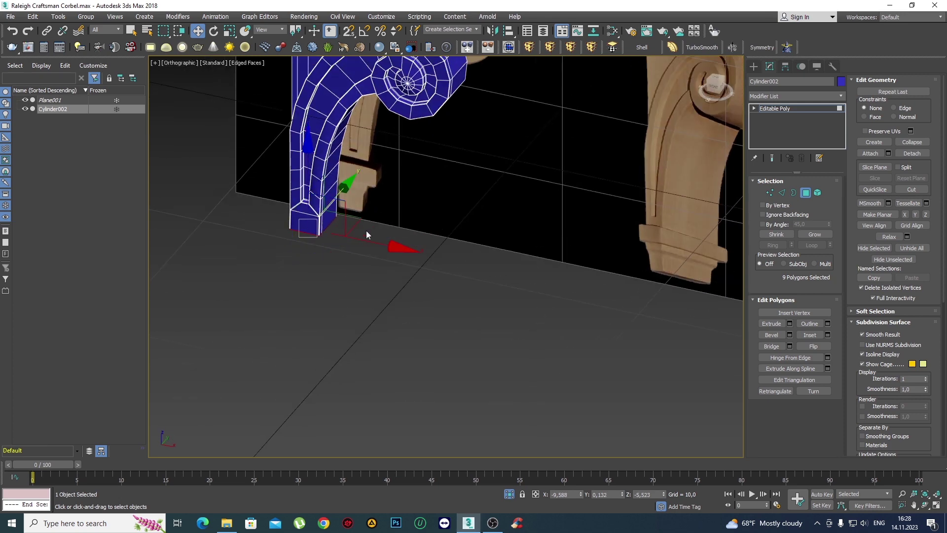
pyautogui.scroll(2, 269, 224)
# Pick among the column's bottom, thin edge and corner strip faces at the base.
pyautogui.click(268, 222)
pyautogui.scroll(1, 271, 207)
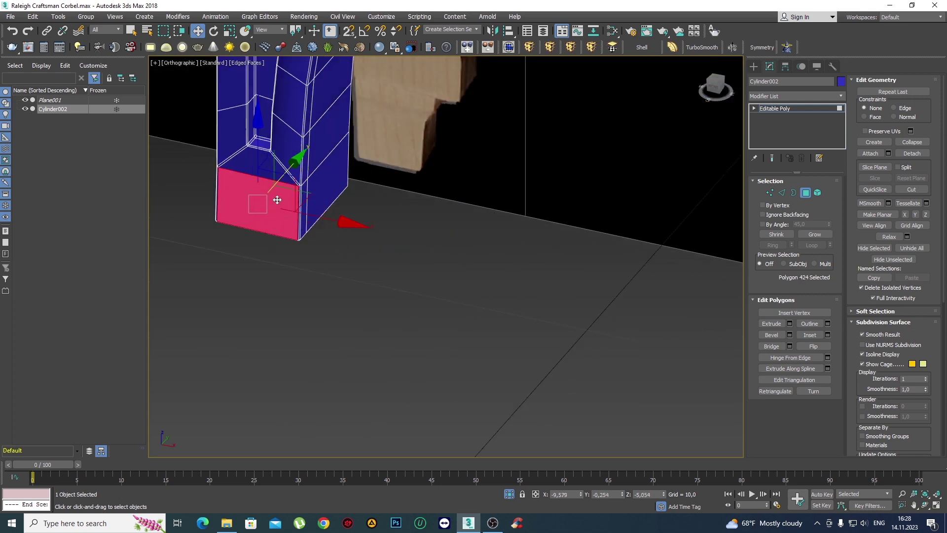
pyautogui.scroll(2, 261, 206)
pyautogui.scroll(1, 345, 206)
pyautogui.scroll(2, 369, 205)
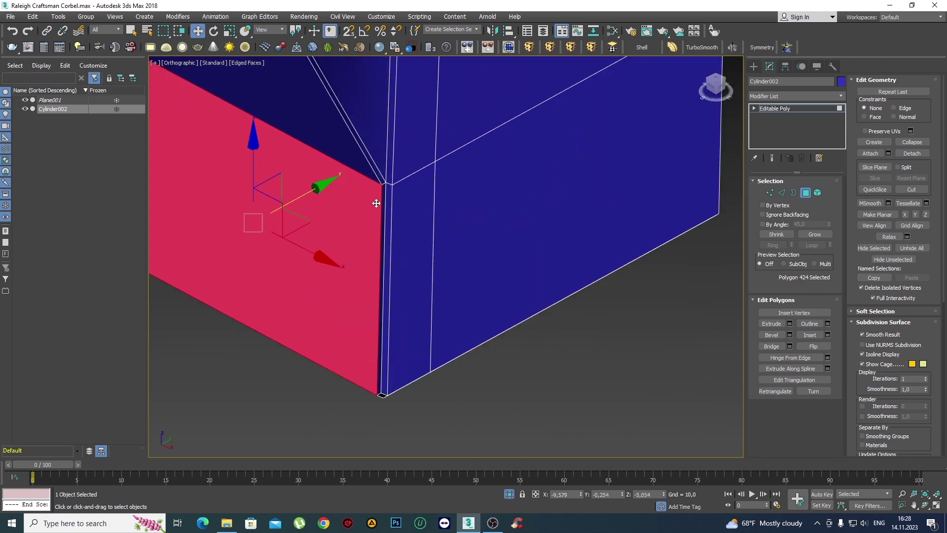
pyautogui.keyDown('ctrl'); pyautogui.click(381, 202); pyautogui.keyUp('ctrl')
pyautogui.keyDown('ctrl'); pyautogui.click(388, 199); pyautogui.keyUp('ctrl')
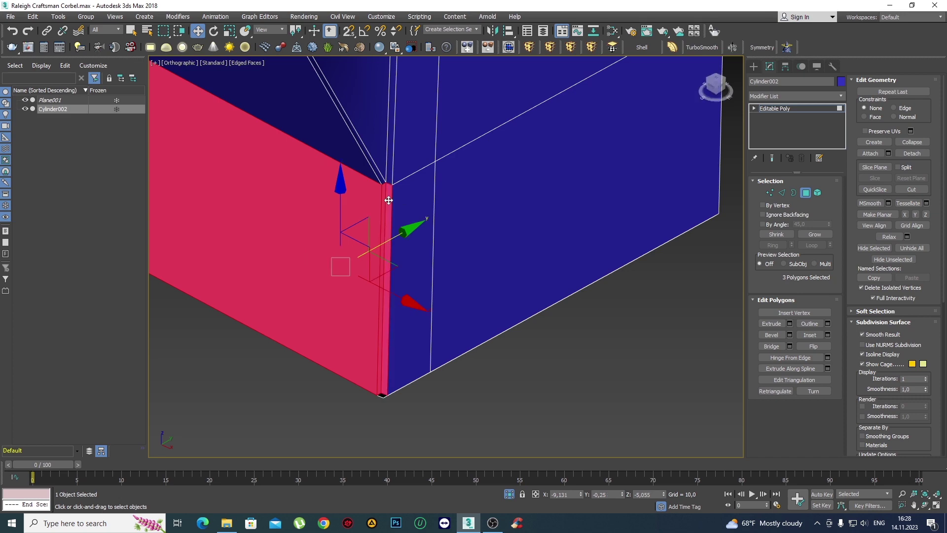
pyautogui.scroll(-8, 389, 200)
pyautogui.scroll(-5, 387, 204)
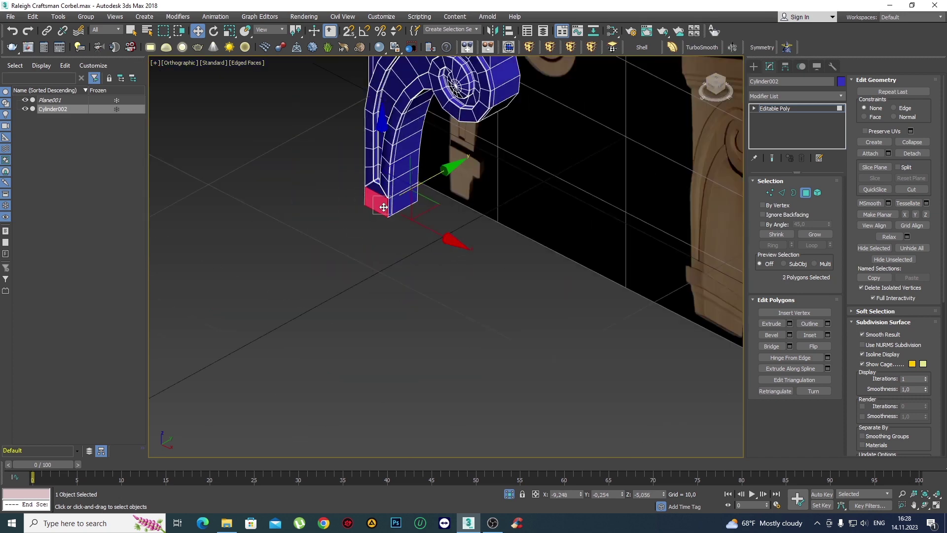
pyautogui.keyDown('ctrl'); pyautogui.click(384, 210); pyautogui.keyUp('ctrl')
pyautogui.keyDown('alt'); pyautogui.moveTo(385, 209); pyautogui.dragTo(417, 158, button='middle'); pyautogui.keyUp('alt')
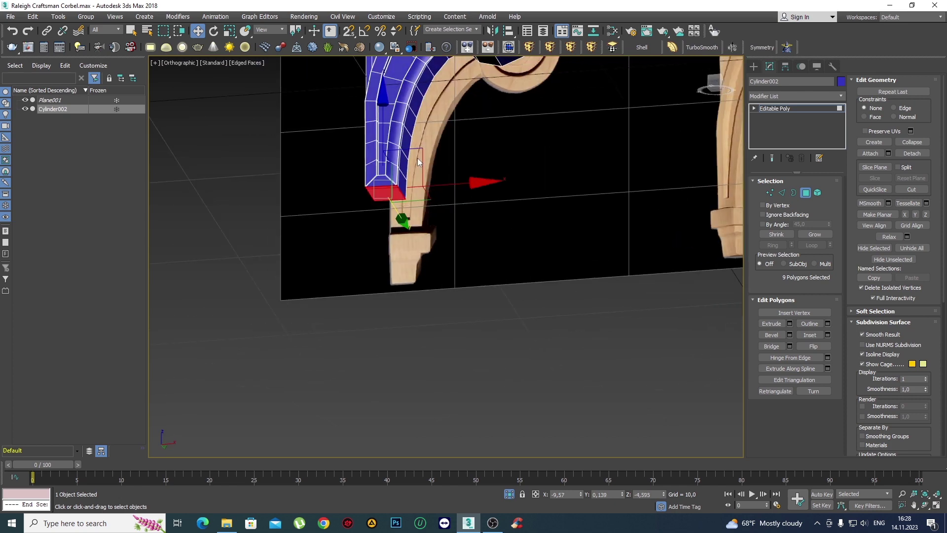
pyautogui.scroll(3, 418, 157)
pyautogui.scroll(3, 428, 180)
# Extrude the base's bottom face and adjacent side face by the same 0.929.
pyautogui.click(390, 188)
pyautogui.scroll(2, 388, 171)
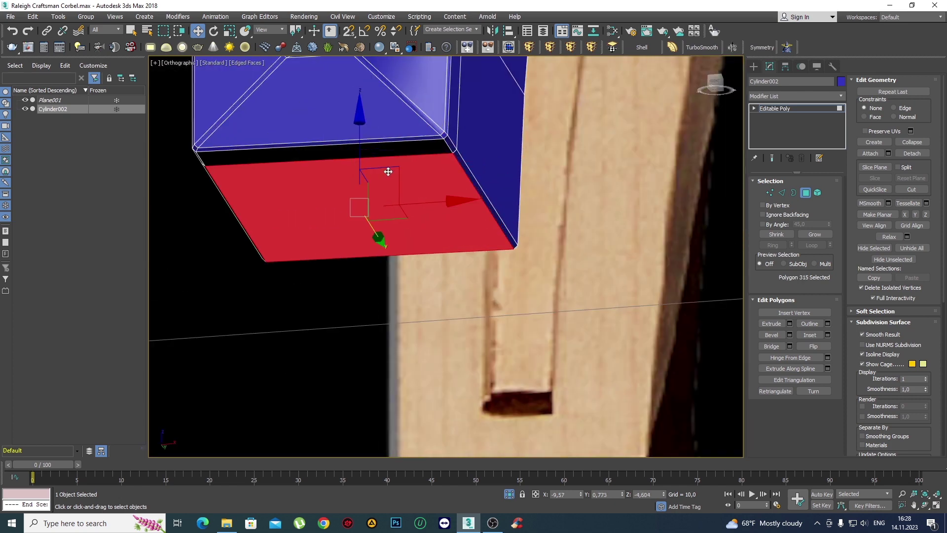
pyautogui.keyDown('ctrl'); pyautogui.click(402, 148); pyautogui.keyUp('ctrl')
pyautogui.scroll(-3, 399, 162)
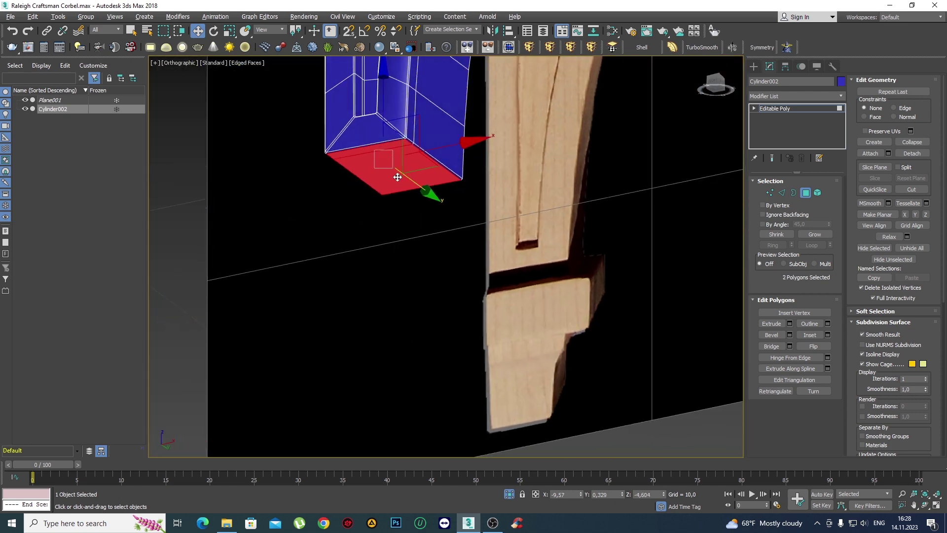
pyautogui.click(790, 322)
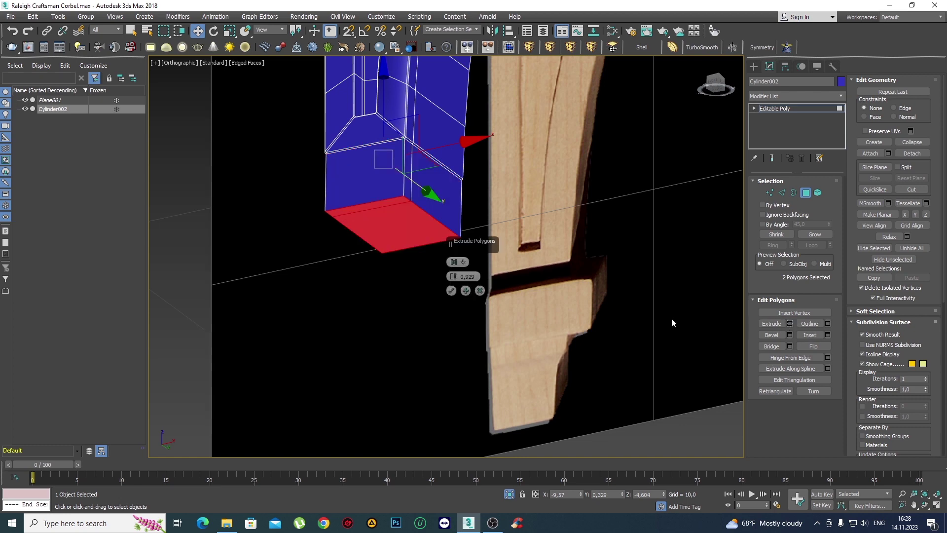
pyautogui.click(451, 291)
pyautogui.scroll(-3, 451, 288)
pyautogui.scroll(3, 445, 266)
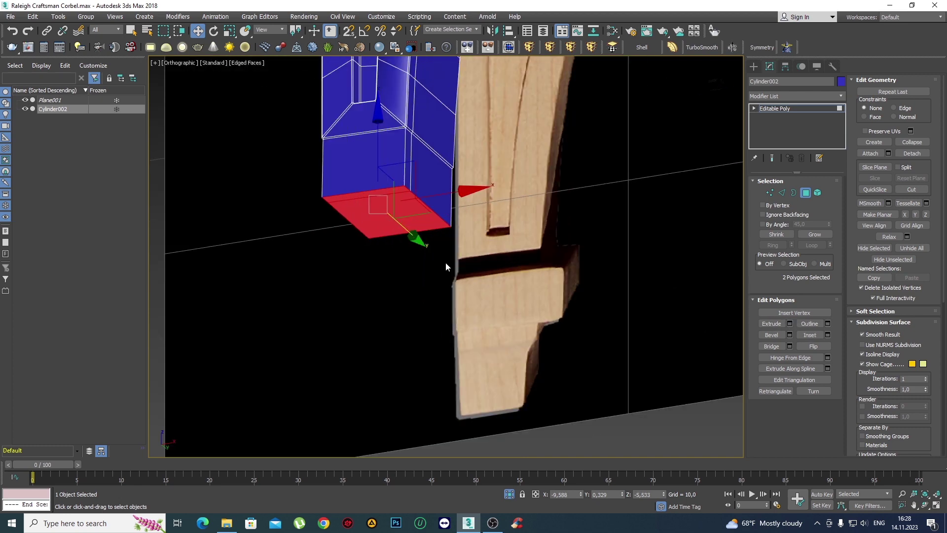
pyautogui.scroll(-2, 446, 260)
pyautogui.scroll(-2, 487, 277)
# Select the front face of the corbel's base and bring it into view.
pyautogui.scroll(-1, 460, 253)
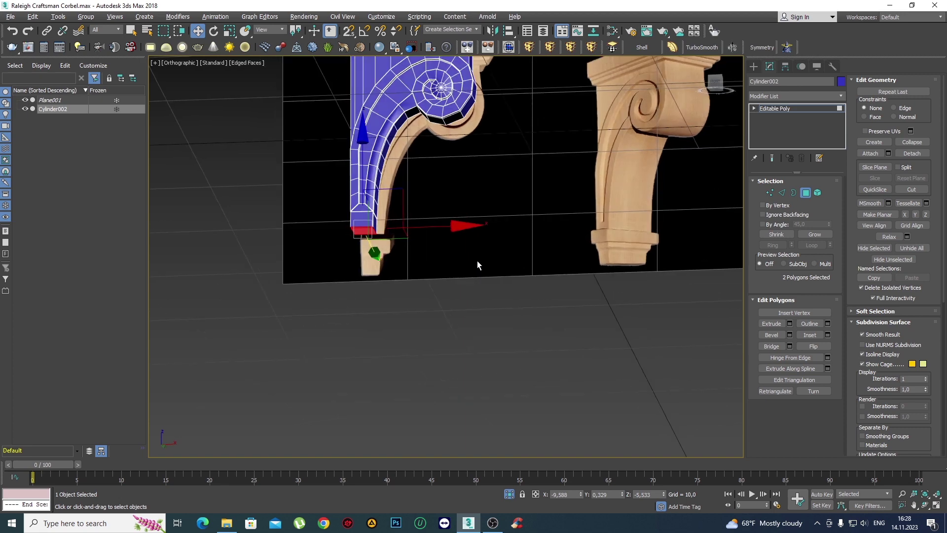
pyautogui.scroll(2, 404, 247)
pyautogui.scroll(3, 377, 238)
pyautogui.click(327, 186)
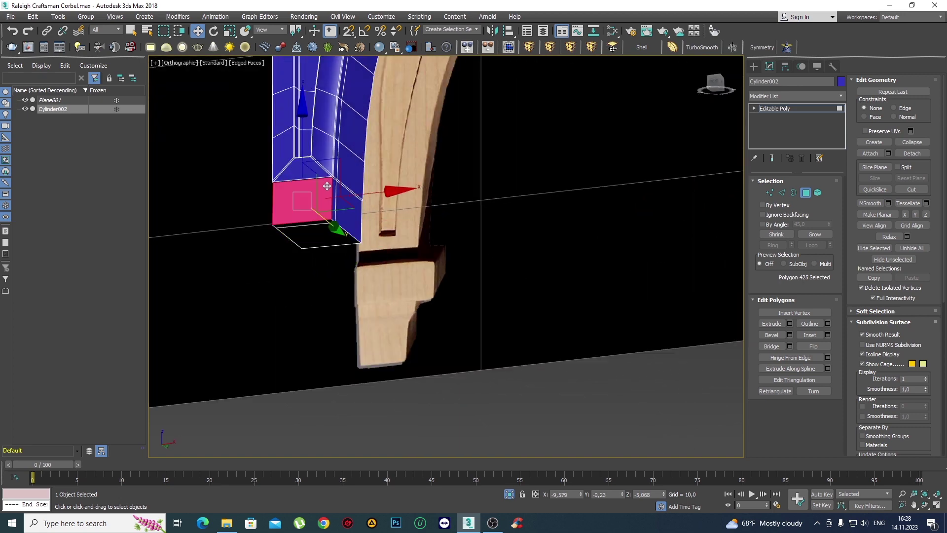
pyautogui.keyDown('alt'); pyautogui.moveTo(327, 186); pyautogui.dragTo(328, 188, button='middle'); pyautogui.keyUp('alt')
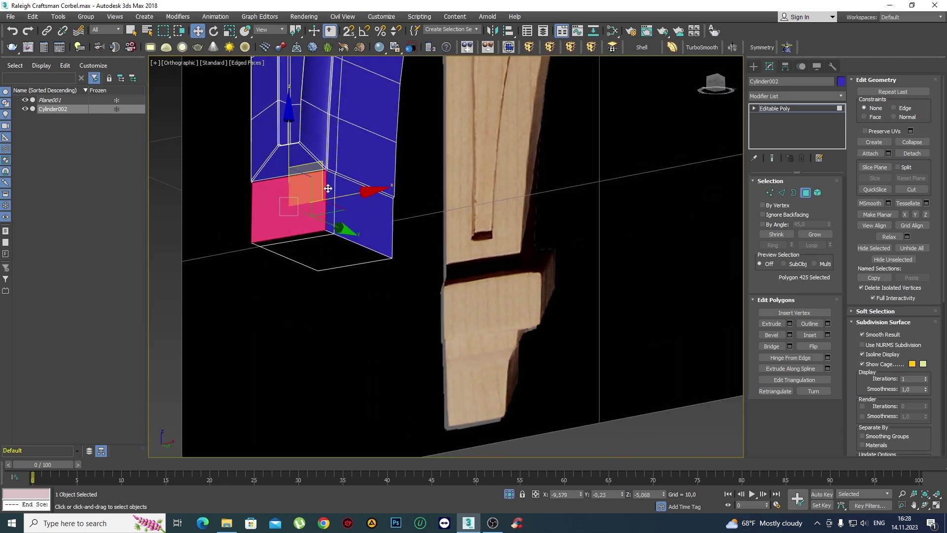
pyautogui.scroll(-2, 444, 271)
pyautogui.moveTo(446, 296)
pyautogui.mouseDown(button='middle')
pyautogui.moveTo(492, 309)
pyautogui.moveTo(396, 353)
pyautogui.mouseUp(button='middle')
pyautogui.keyDown('alt'); pyautogui.moveTo(447, 321); pyautogui.dragTo(560, 360, button='middle'); pyautogui.keyUp('alt')
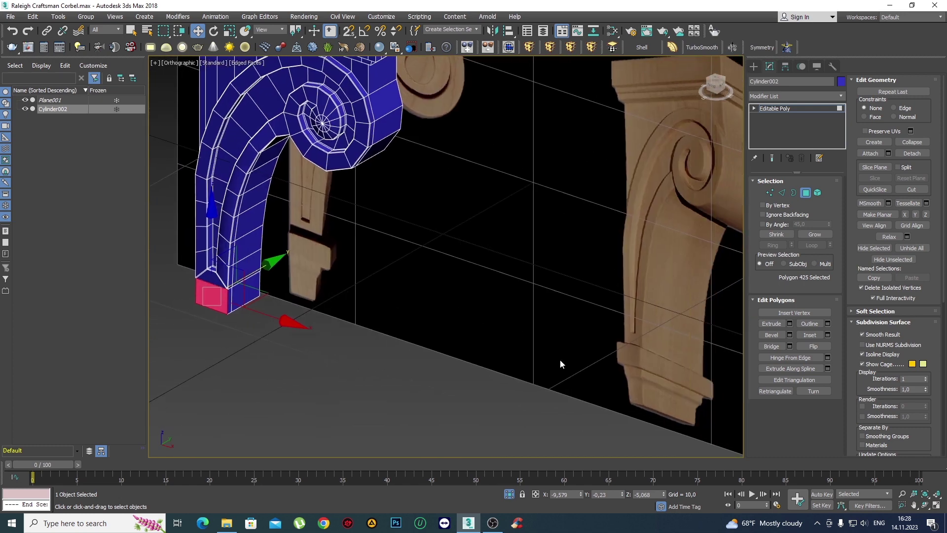
pyautogui.moveTo(341, 294); pyautogui.dragTo(401, 323, button='middle')
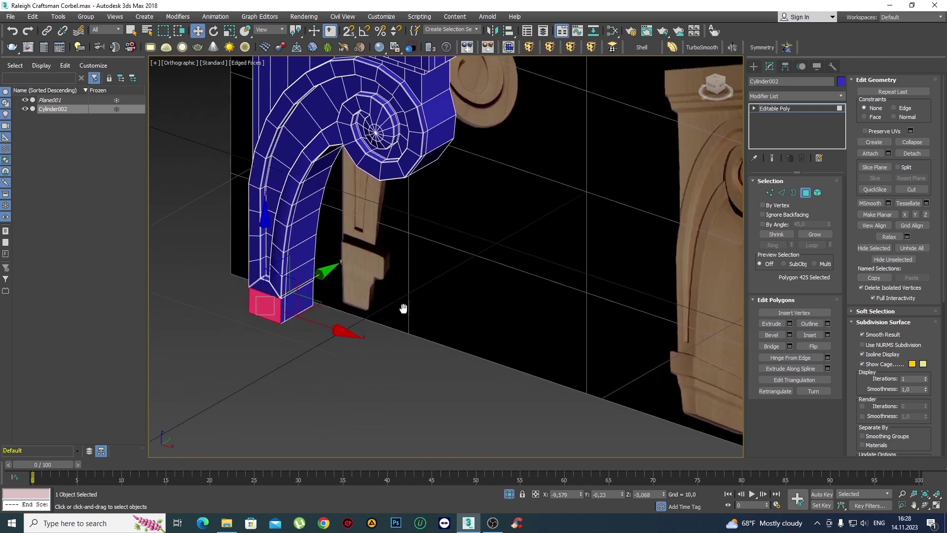
pyautogui.scroll(3, 402, 323)
pyautogui.scroll(2, 402, 324)
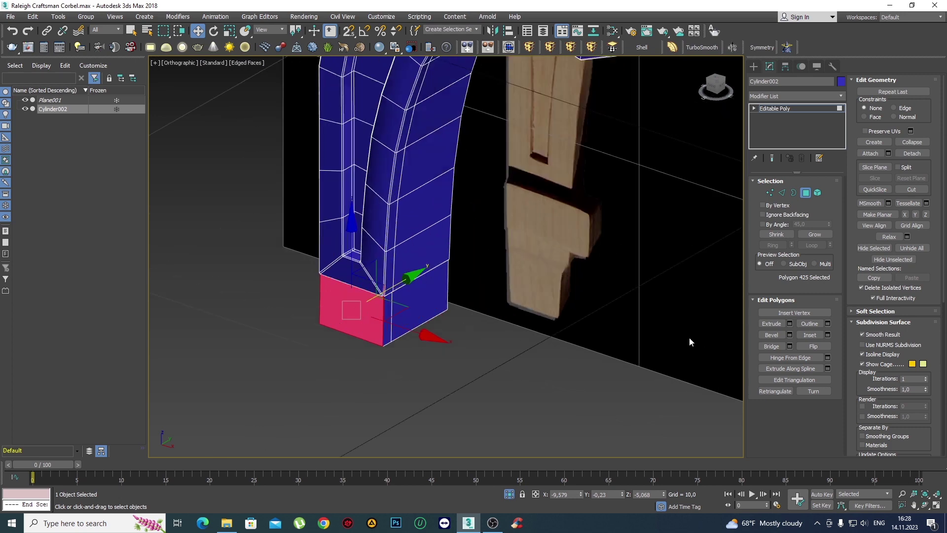
# Extrude the base's front face outward with a Height of 0.5.
pyautogui.click(789, 323)
pyautogui.doubleClick(466, 276)
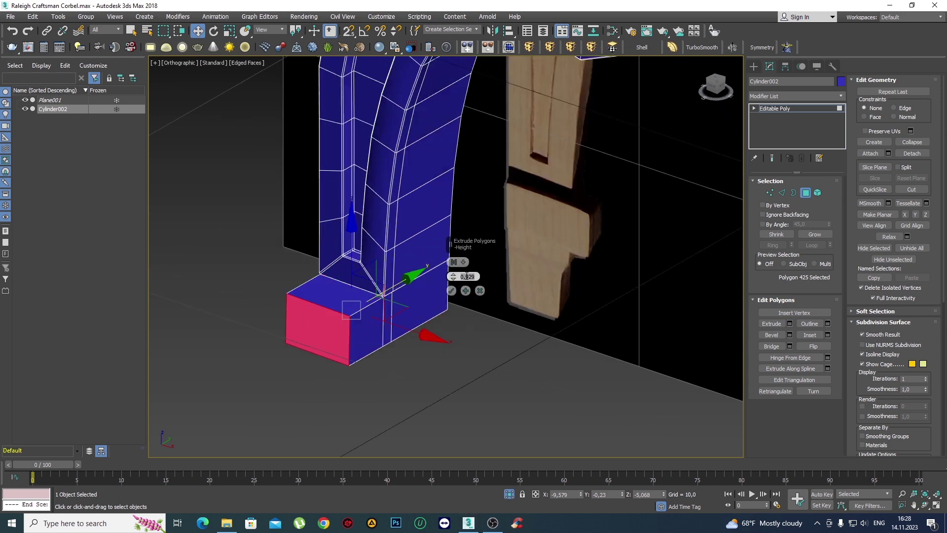
pyautogui.write('0,0')
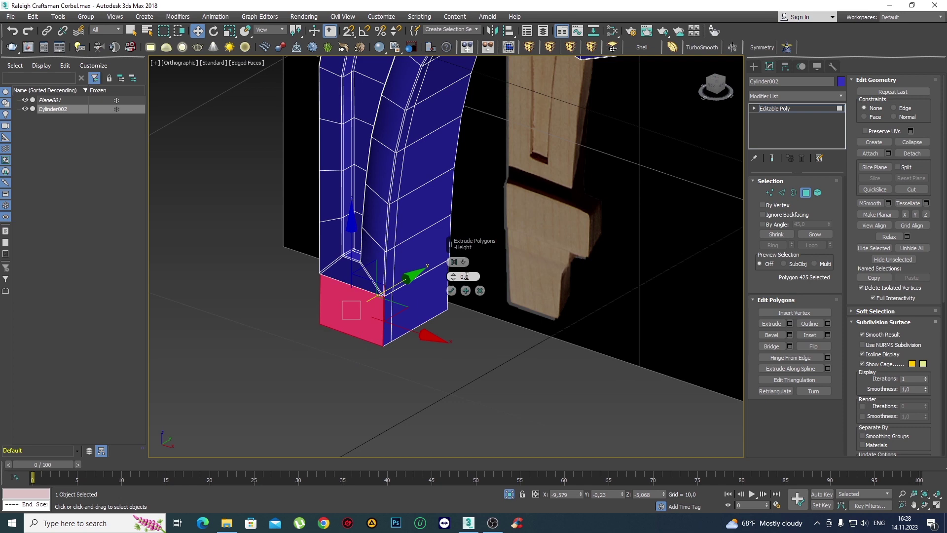
pyautogui.write('5')
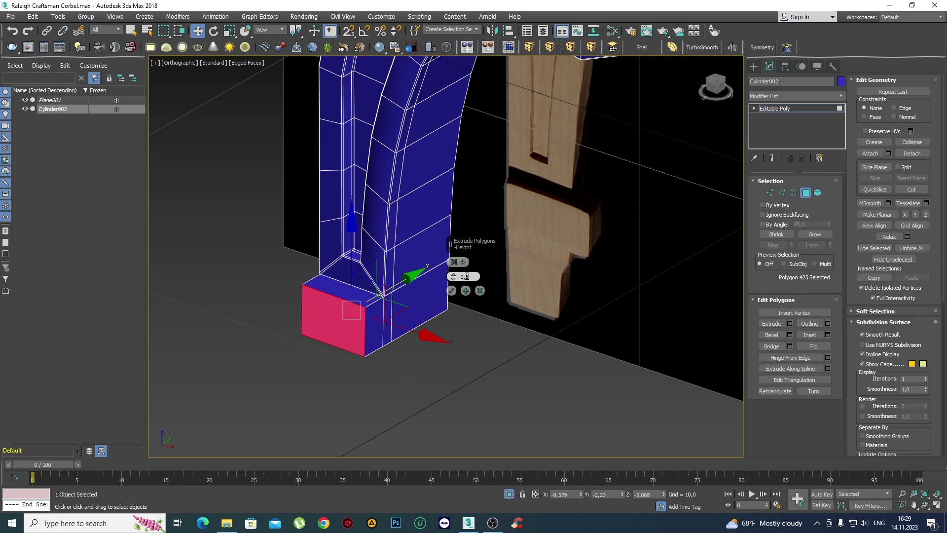
pyautogui.scroll(-5, 264, 216)
pyautogui.moveTo(197, 182); pyautogui.dragTo(351, 312, button='middle')
# Check the 0.5 extrusion in Top and Perspective wireframe, then confirm it.
pyautogui.press('t')
pyautogui.press('F3')
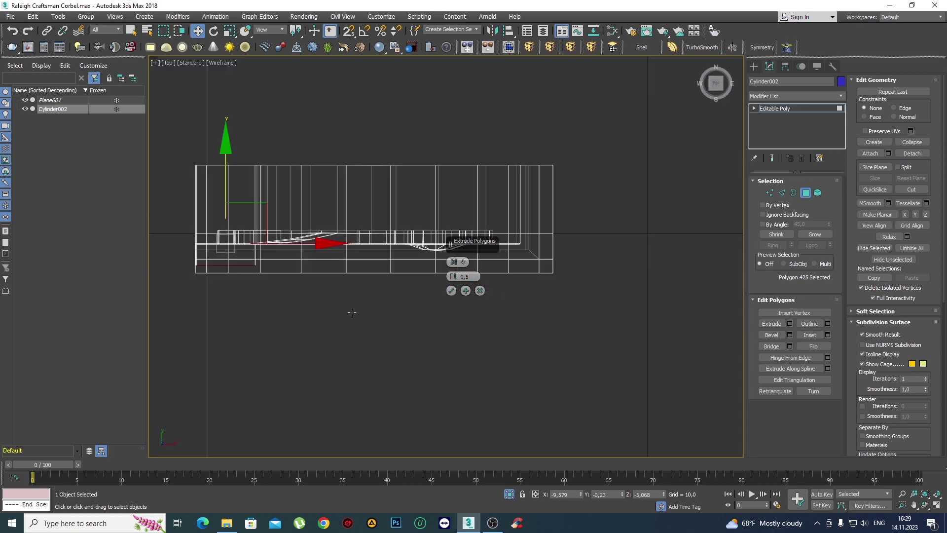
pyautogui.scroll(3, 352, 312)
pyautogui.scroll(1, 345, 310)
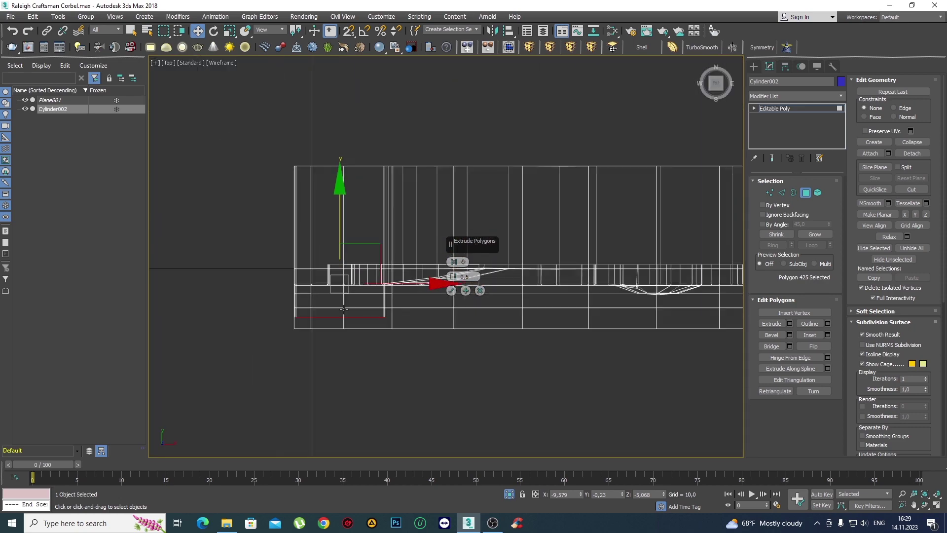
pyautogui.press('p')
pyautogui.moveTo(365, 303)
pyautogui.keyDown('alt'); pyautogui.mouseDown(button='middle')
pyautogui.moveTo(360, 250)
pyautogui.moveTo(393, 282)
pyautogui.moveTo(380, 276)
pyautogui.mouseUp(button='middle'); pyautogui.keyUp('alt')
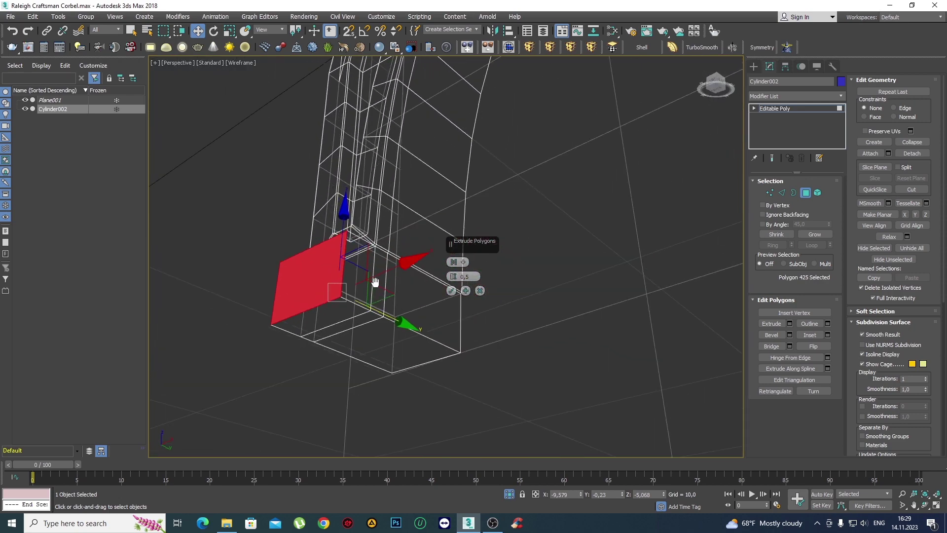
pyautogui.press('F3')
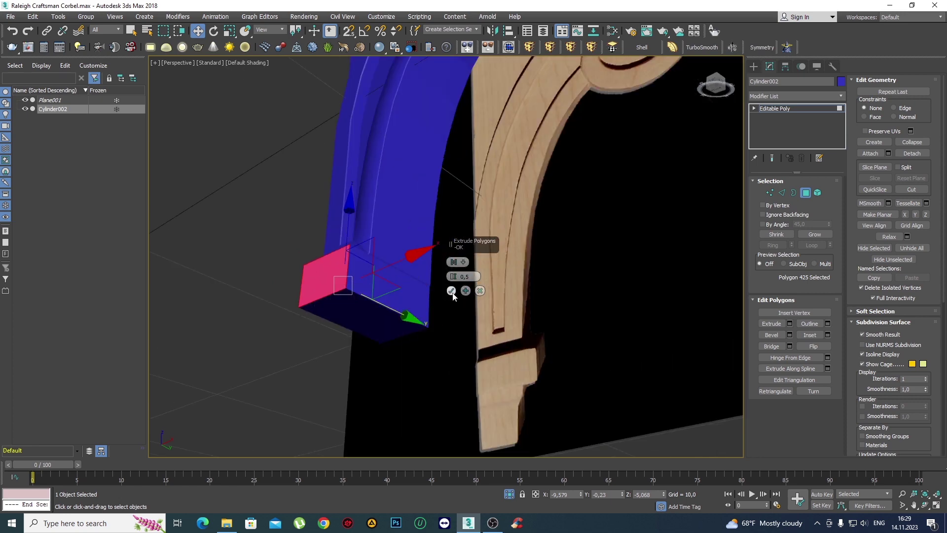
pyautogui.click(451, 290)
pyautogui.keyDown('alt'); pyautogui.moveTo(451, 291); pyautogui.dragTo(424, 270, button='middle'); pyautogui.keyUp('alt')
pyautogui.press('F4')
# Extrude the three side faces of the new foot block.
pyautogui.press('q')
pyautogui.click(368, 227)
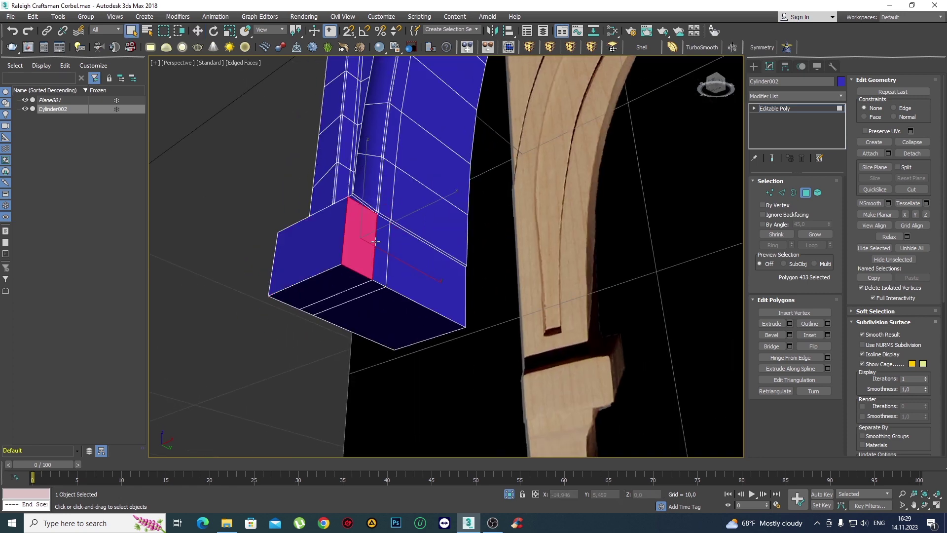
pyautogui.keyDown('ctrl'); pyautogui.click(380, 243); pyautogui.keyUp('ctrl')
pyautogui.keyDown('ctrl'); pyautogui.click(410, 250); pyautogui.keyUp('ctrl')
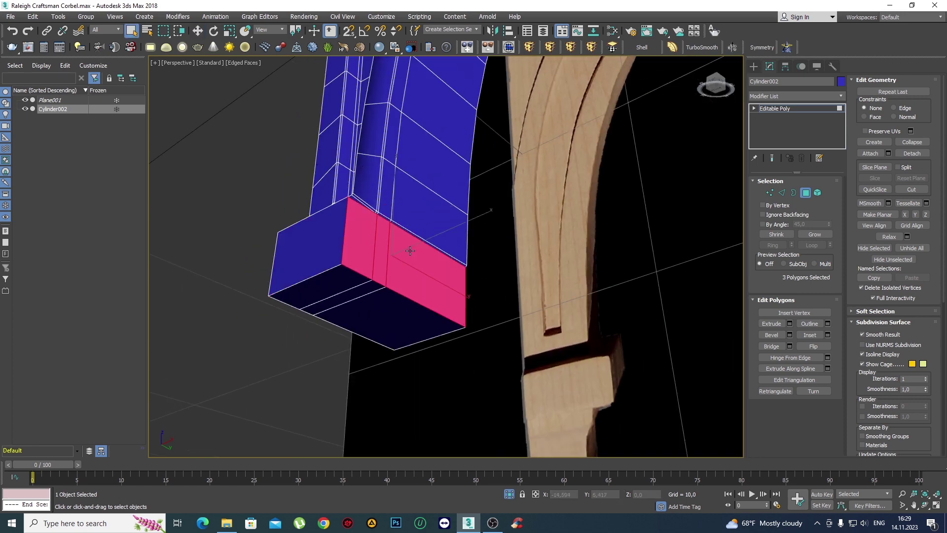
pyautogui.click(791, 324)
pyautogui.click(450, 290)
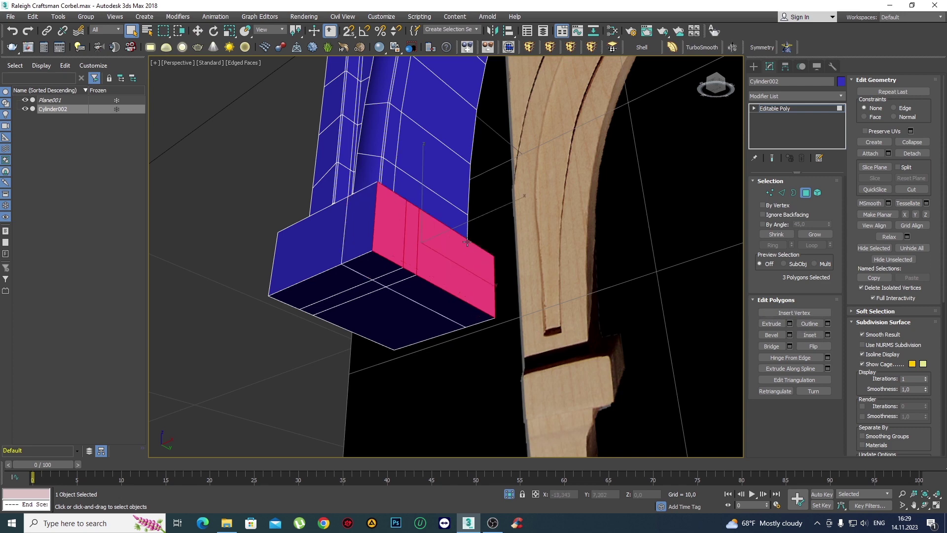
# Select the two underside faces of the projecting foot block.
pyautogui.scroll(-5, 611, 286)
pyautogui.keyDown('alt'); pyautogui.moveTo(610, 286); pyautogui.dragTo(532, 255, button='middle'); pyautogui.keyUp('alt')
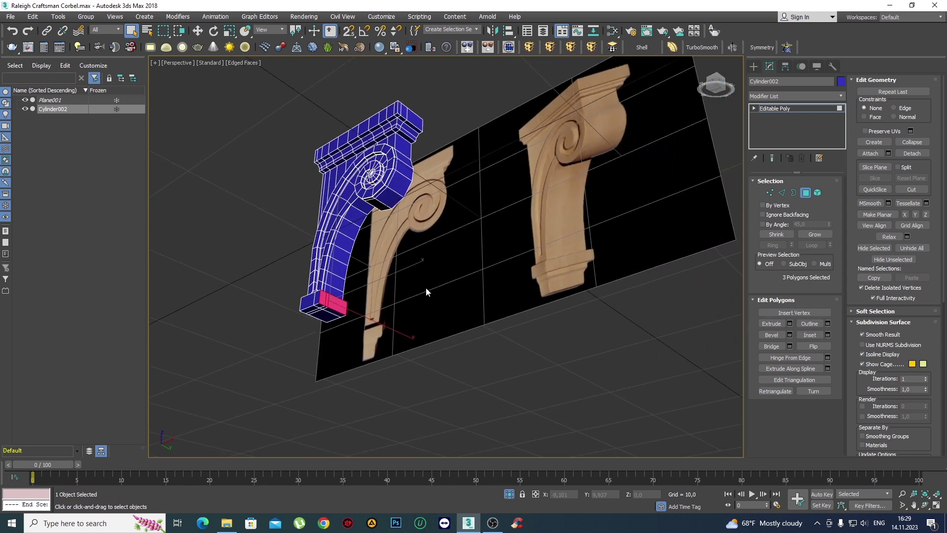
pyautogui.moveTo(426, 291)
pyautogui.keyDown('alt'); pyautogui.mouseDown(button='middle')
pyautogui.moveTo(325, 330)
pyautogui.moveTo(308, 283)
pyautogui.mouseUp(button='middle'); pyautogui.keyUp('alt')
pyautogui.scroll(5, 328, 302)
pyautogui.scroll(5, 308, 284)
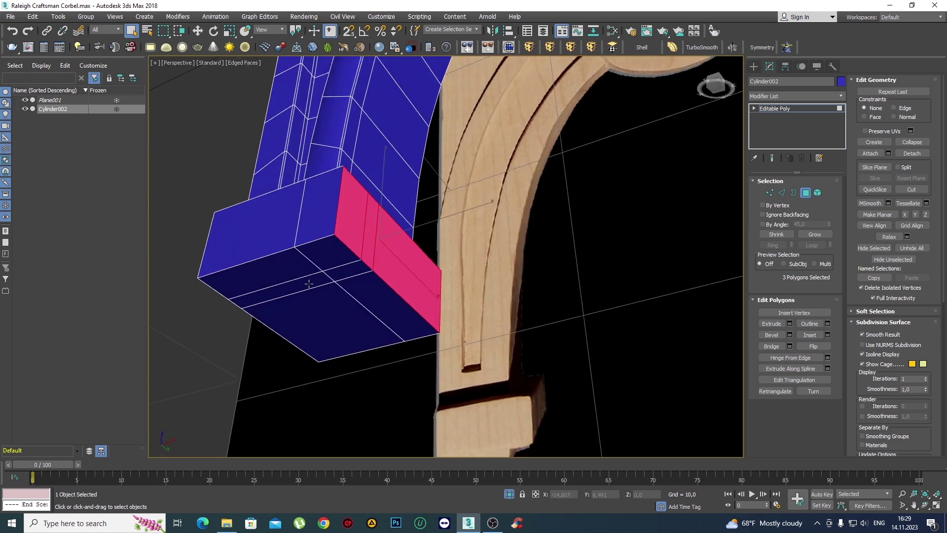
pyautogui.scroll(-5, 535, 274)
pyautogui.moveTo(534, 274)
pyautogui.keyDown('alt'); pyautogui.mouseDown(button='middle')
pyautogui.moveTo(557, 283)
pyautogui.moveTo(362, 263)
pyautogui.moveTo(490, 262)
pyautogui.mouseUp(button='middle'); pyautogui.keyUp('alt')
pyautogui.scroll(4, 558, 283)
pyautogui.scroll(4, 344, 288)
pyautogui.click(295, 275)
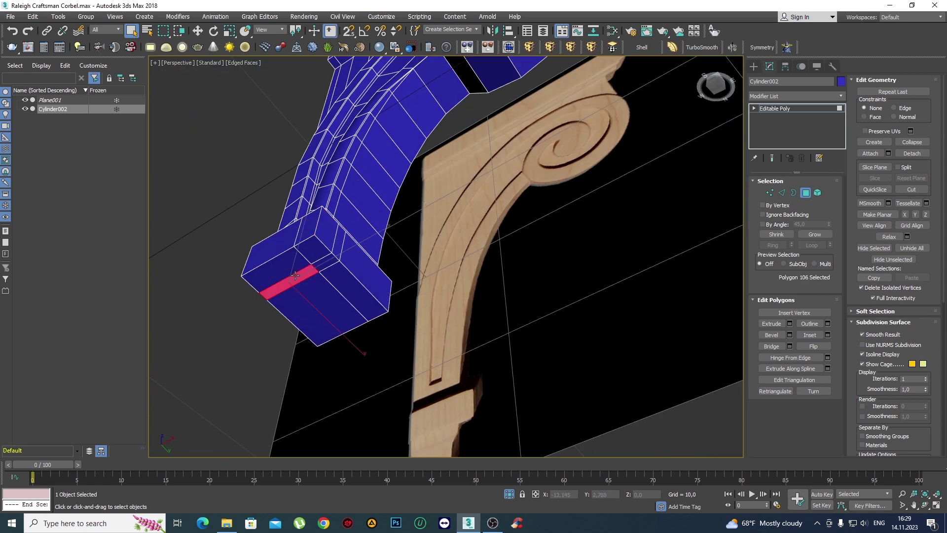
pyautogui.moveTo(295, 275)
pyautogui.keyDown('alt'); pyautogui.mouseDown(button='middle')
pyautogui.moveTo(345, 291)
pyautogui.moveTo(324, 299)
pyautogui.moveTo(321, 285)
pyautogui.mouseUp(button='middle'); pyautogui.keyUp('alt')
pyautogui.keyDown('ctrl'); pyautogui.click(320, 298); pyautogui.keyUp('ctrl')
# Orbit and zoom to a level front view of the foot and reference photo.
pyautogui.scroll(2, 321, 283)
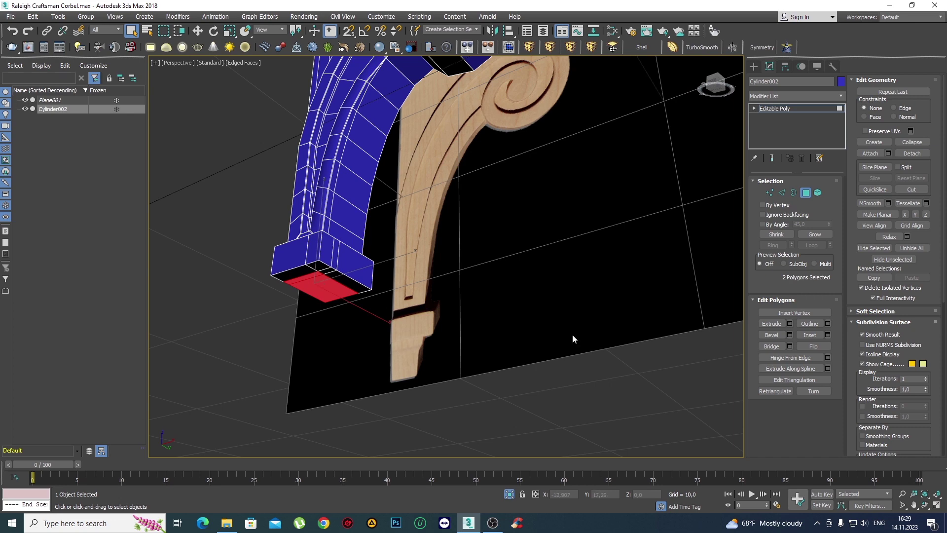
pyautogui.scroll(-10, 488, 308)
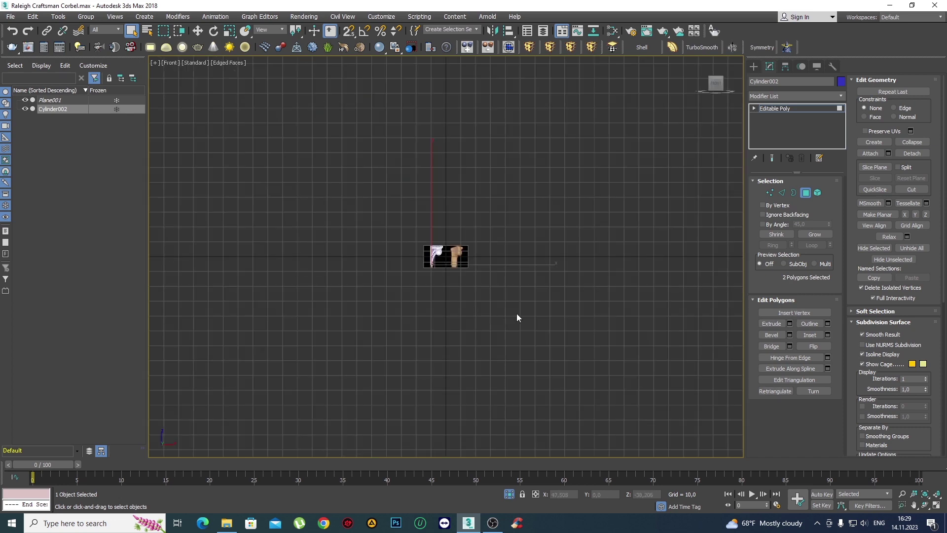
pyautogui.moveTo(517, 313)
pyautogui.keyDown('alt'); pyautogui.mouseDown(button='middle')
pyautogui.moveTo(540, 369)
pyautogui.moveTo(431, 289)
pyautogui.mouseUp(button='middle'); pyautogui.keyUp('alt')
pyautogui.scroll(4, 402, 303)
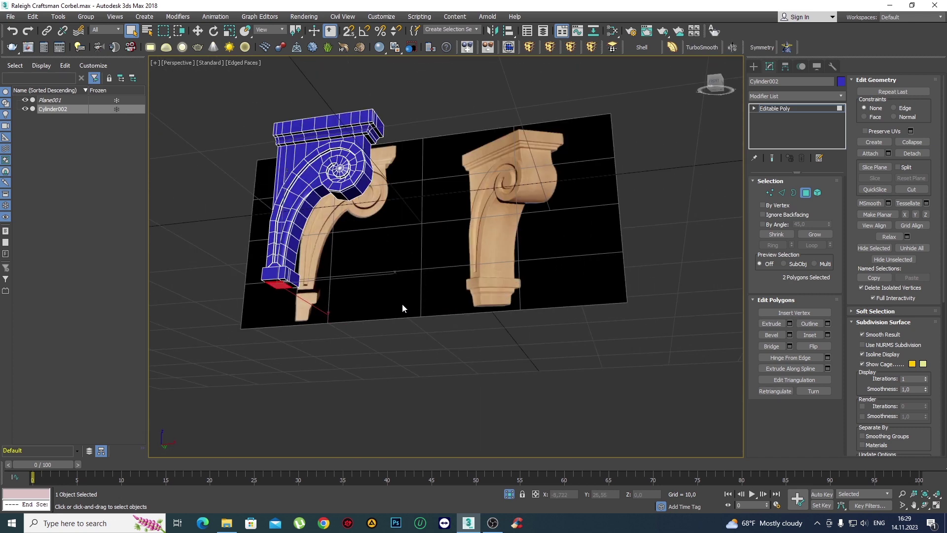
pyautogui.scroll(3, 419, 308)
pyautogui.scroll(-4, 429, 305)
pyautogui.scroll(2, 422, 297)
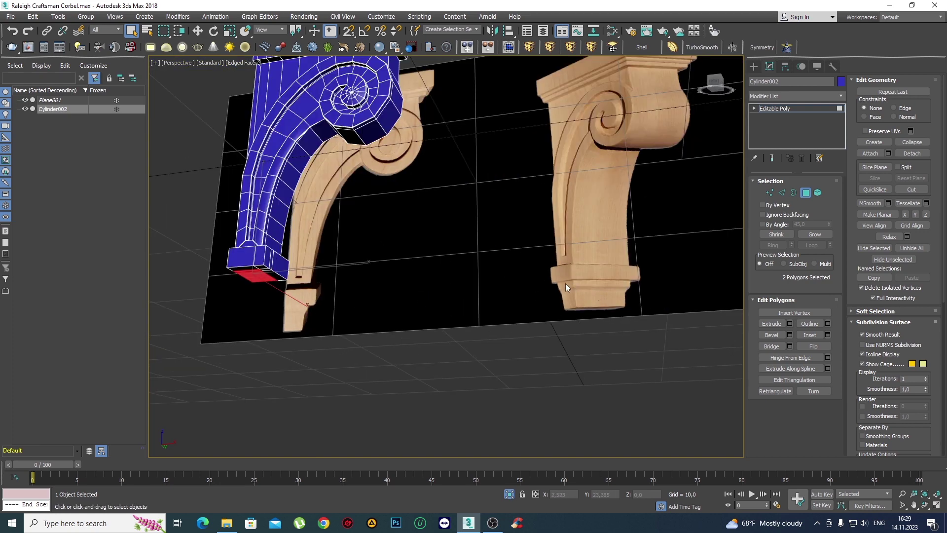
pyautogui.scroll(1, 315, 262)
pyautogui.scroll(2, 290, 251)
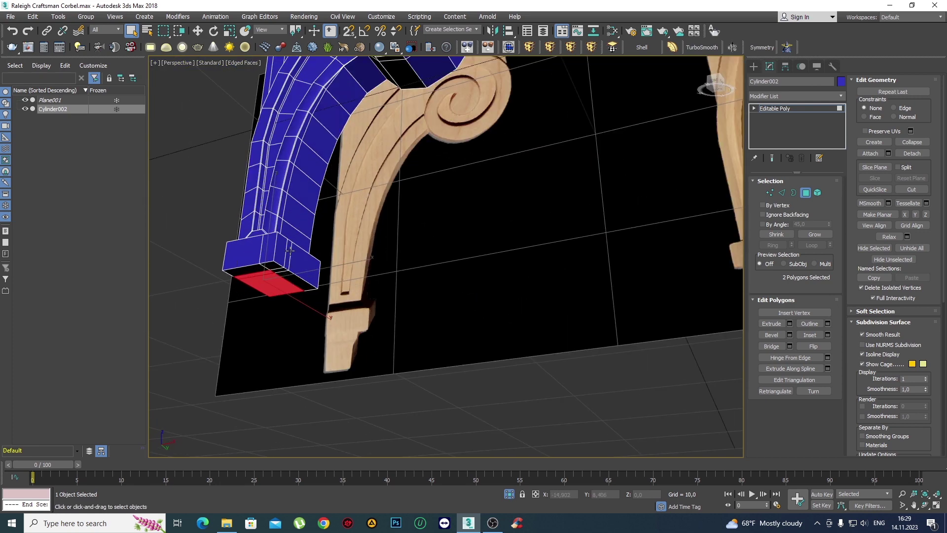
# Extrude the two selected underside faces of the foot downward by 0,3.
pyautogui.click(789, 323)
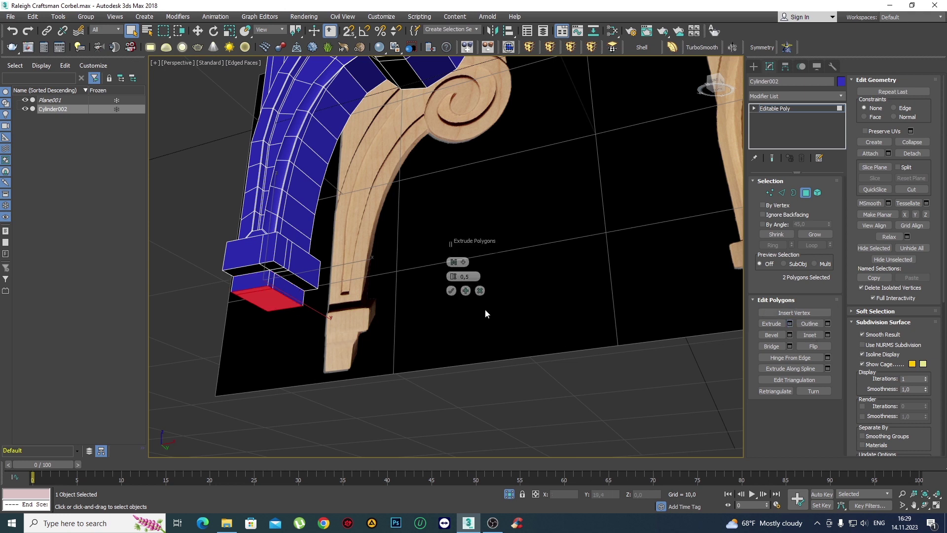
pyautogui.click(473, 277)
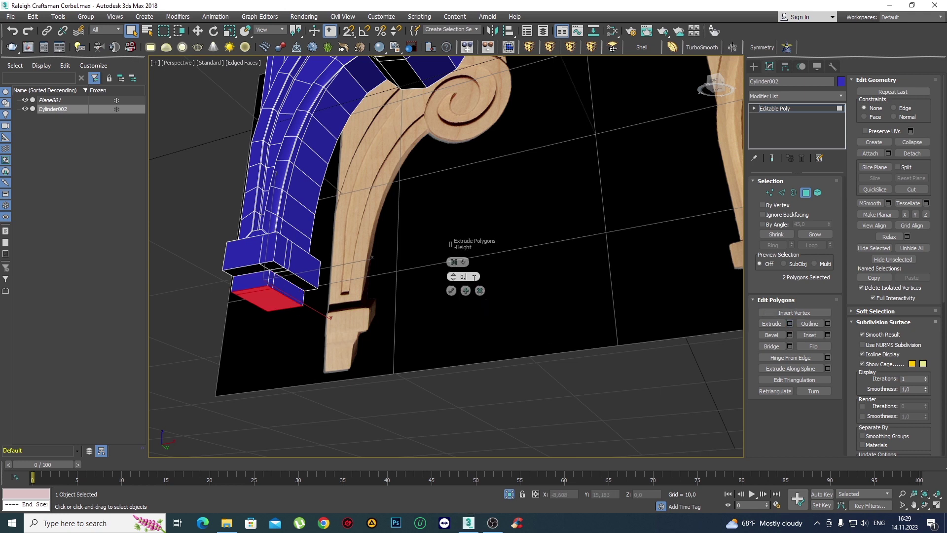
pyautogui.write('3')
pyautogui.click(451, 290)
pyautogui.scroll(-3, 507, 248)
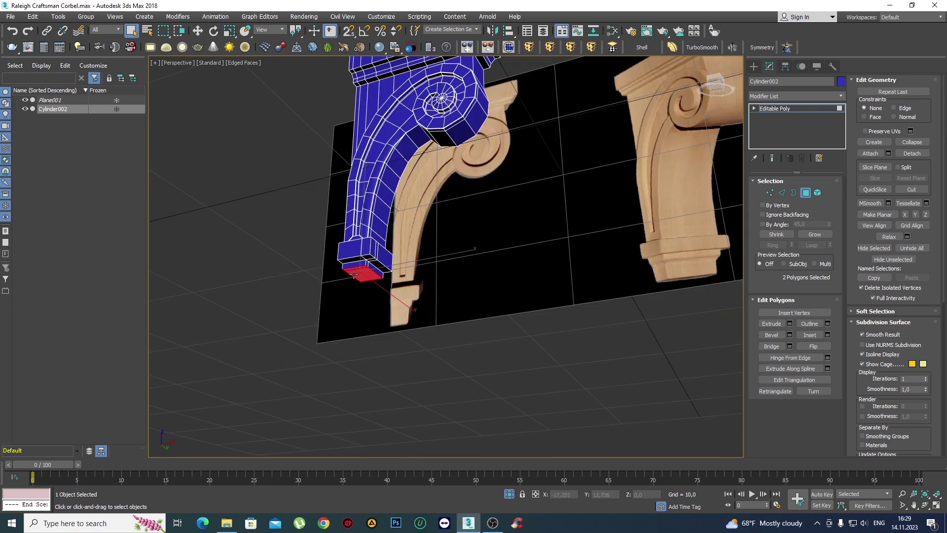
pyautogui.scroll(3, 354, 274)
pyautogui.scroll(1, 375, 274)
pyautogui.scroll(1, 384, 273)
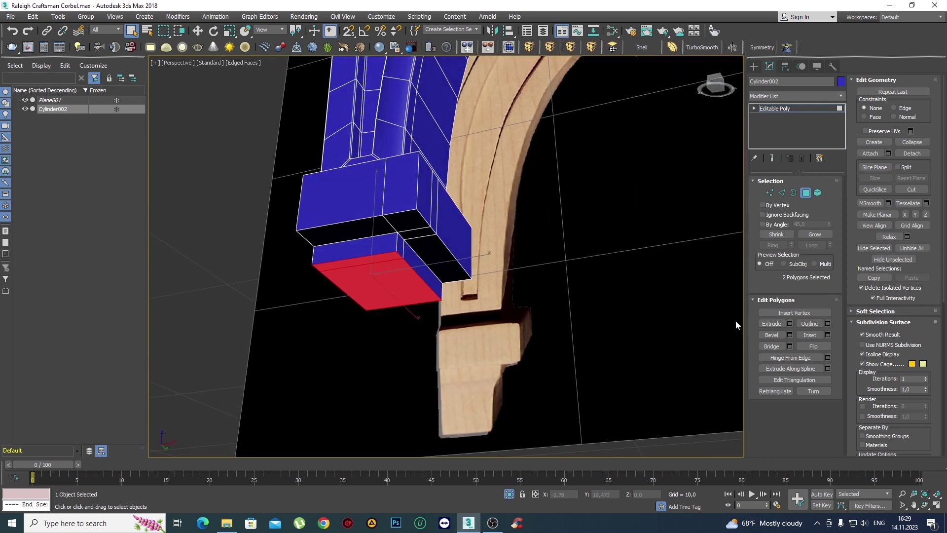
pyautogui.scroll(-3, 426, 273)
pyautogui.scroll(-2, 423, 276)
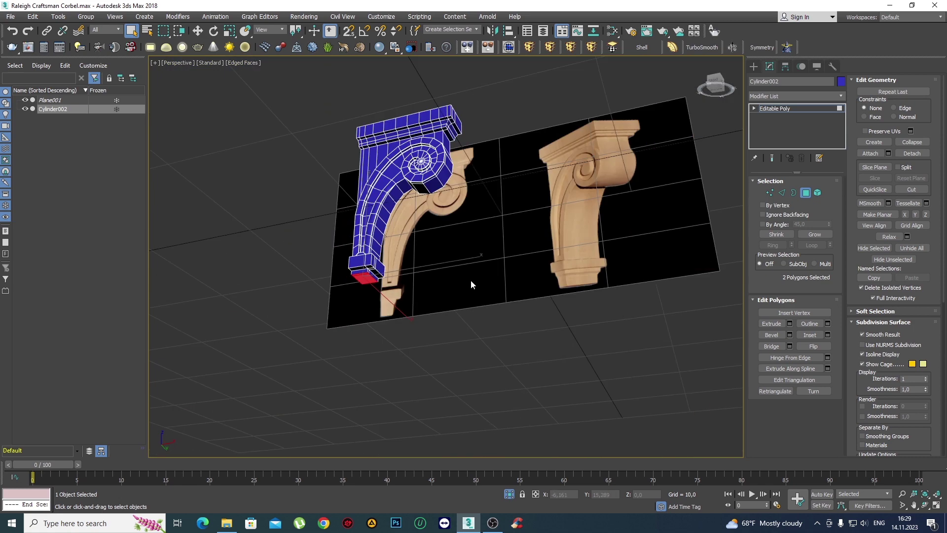
pyautogui.scroll(2, 471, 284)
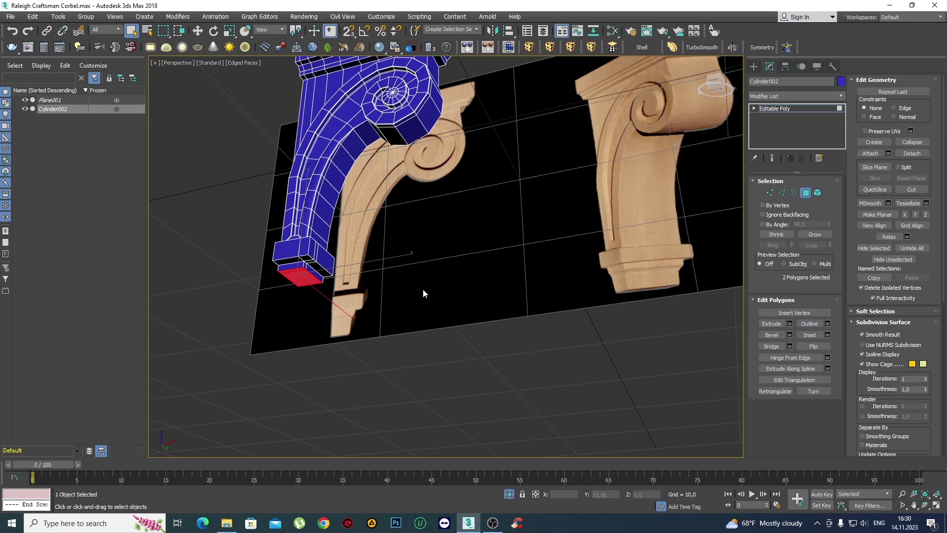
# Orbit around the foot and select the front face of the new step.
pyautogui.moveTo(424, 293)
pyautogui.keyDown('alt'); pyautogui.mouseDown(button='middle')
pyautogui.moveTo(312, 292)
pyautogui.moveTo(406, 293)
pyautogui.moveTo(620, 342)
pyautogui.mouseUp(button='middle'); pyautogui.keyUp('alt')
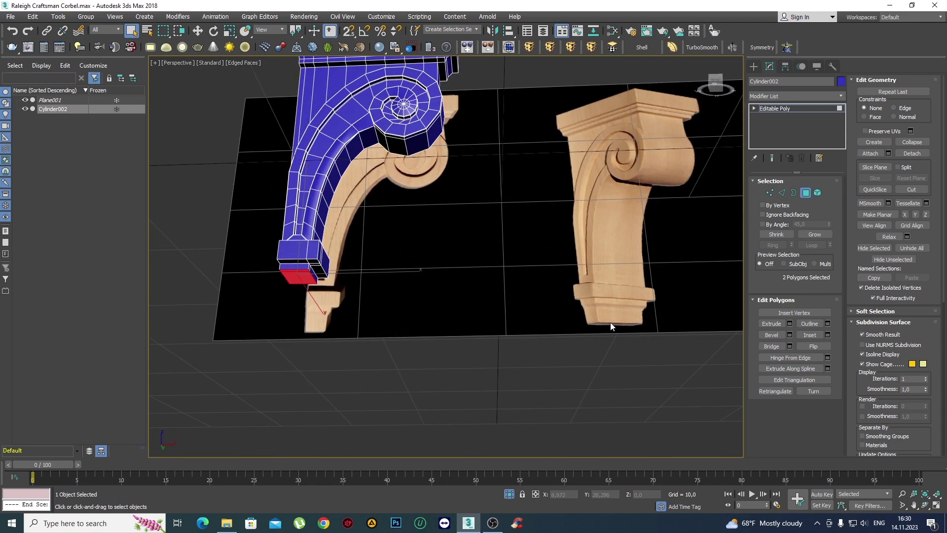
pyautogui.keyDown('alt'); pyautogui.moveTo(351, 287); pyautogui.dragTo(300, 267, button='middle'); pyautogui.keyUp('alt')
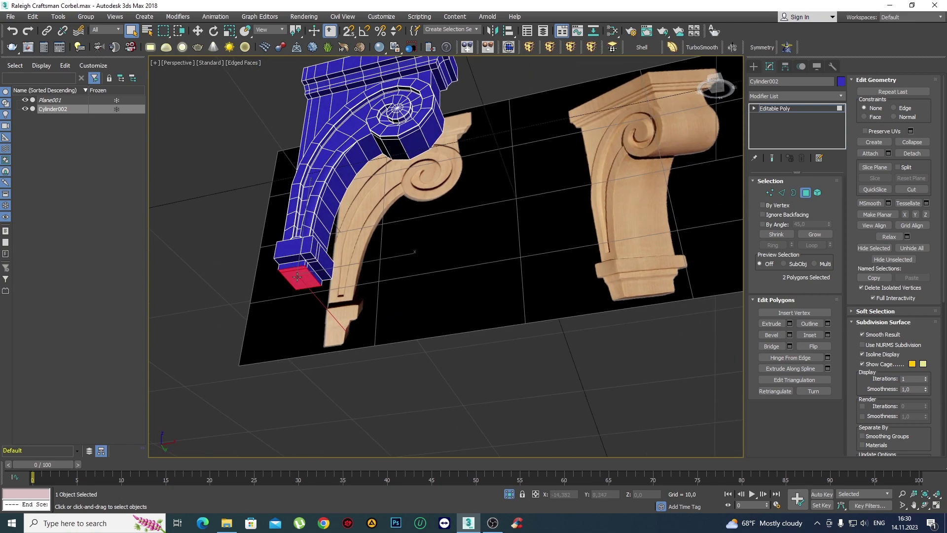
pyautogui.scroll(2, 297, 277)
pyautogui.click(297, 277)
pyautogui.scroll(2, 301, 274)
pyautogui.scroll(2, 305, 272)
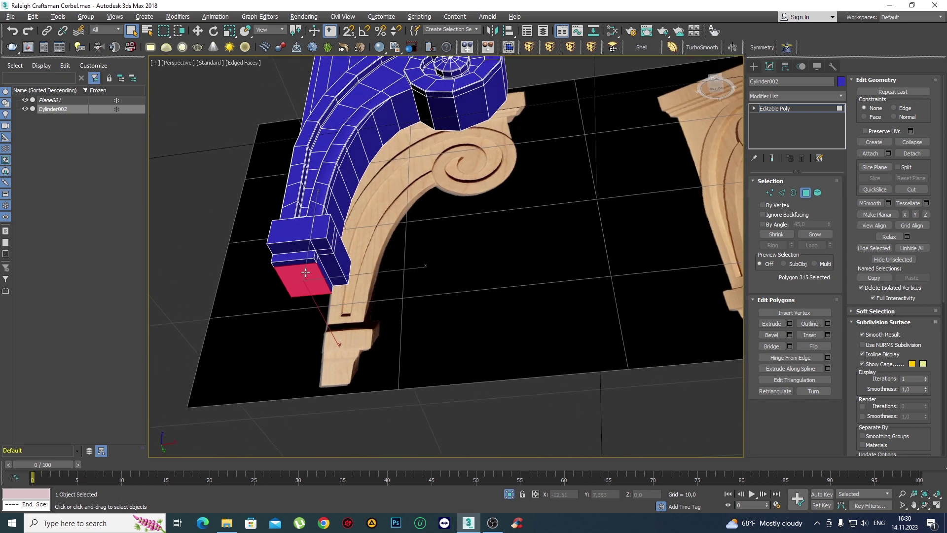
pyautogui.moveTo(305, 272)
pyautogui.keyDown('alt'); pyautogui.mouseDown(button='middle')
pyautogui.moveTo(284, 275)
pyautogui.moveTo(330, 282)
pyautogui.mouseUp(button='middle'); pyautogui.keyUp('alt')
# Add the thin face above to the selection and extrude both faces by 1,0.
pyautogui.keyDown('ctrl'); pyautogui.click(288, 264); pyautogui.keyUp('ctrl')
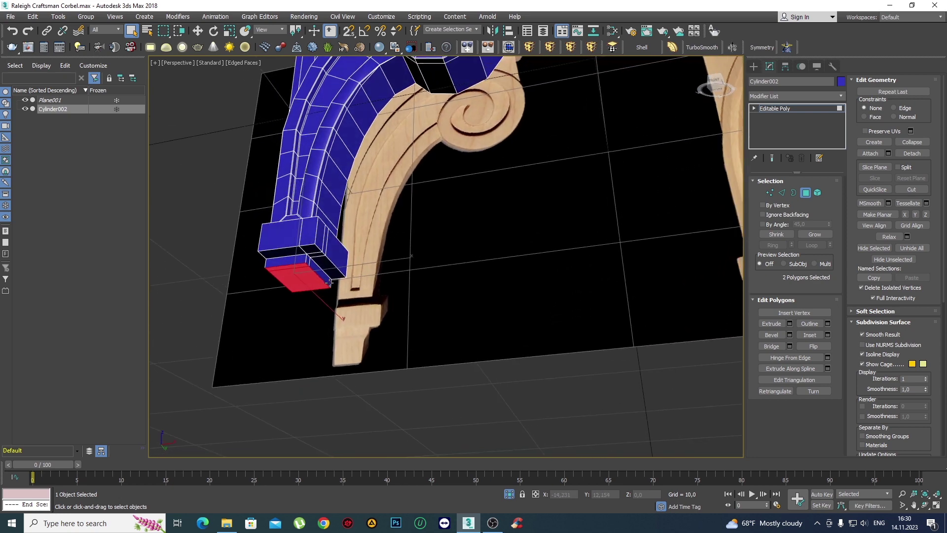
pyautogui.click(789, 324)
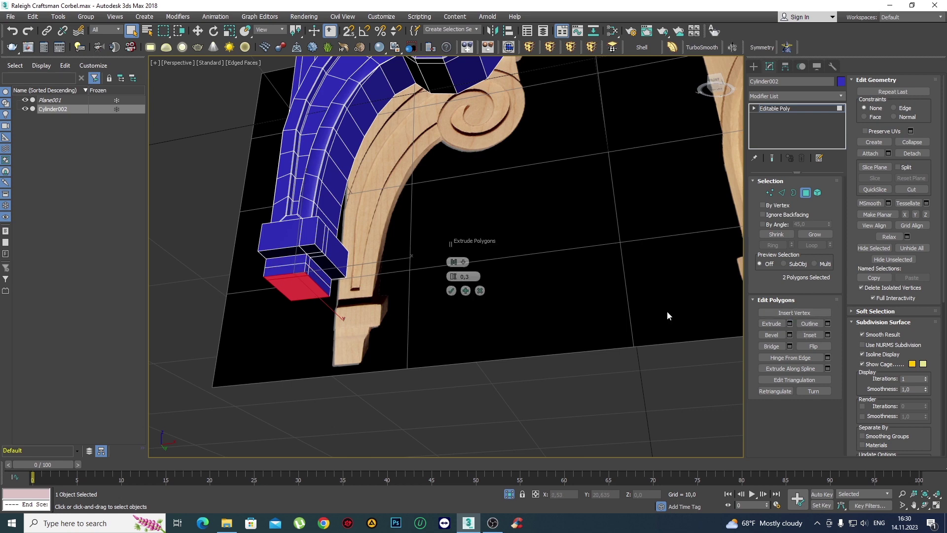
pyautogui.keyDown('alt'); pyautogui.moveTo(372, 289); pyautogui.dragTo(356, 262, button='middle'); pyautogui.keyUp('alt')
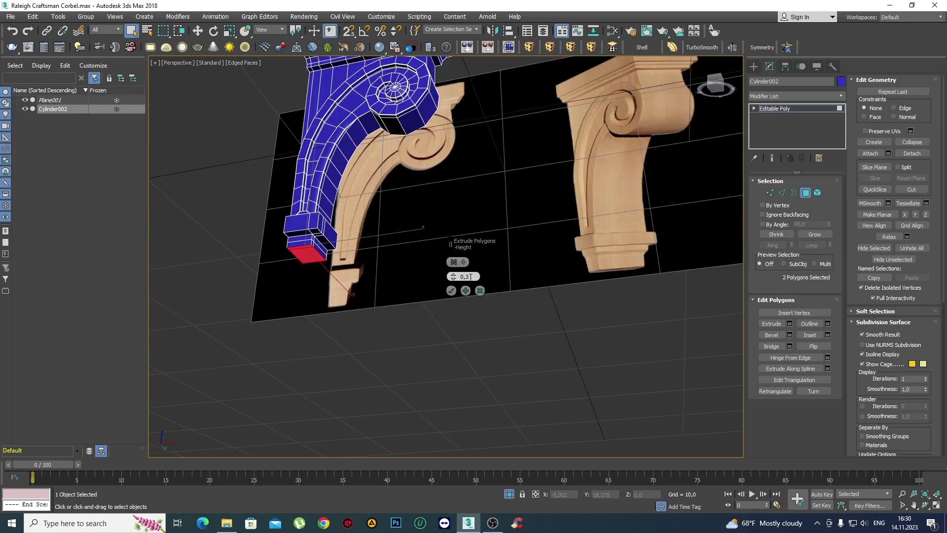
pyautogui.moveTo(454, 280); pyautogui.dragTo(449, 274)
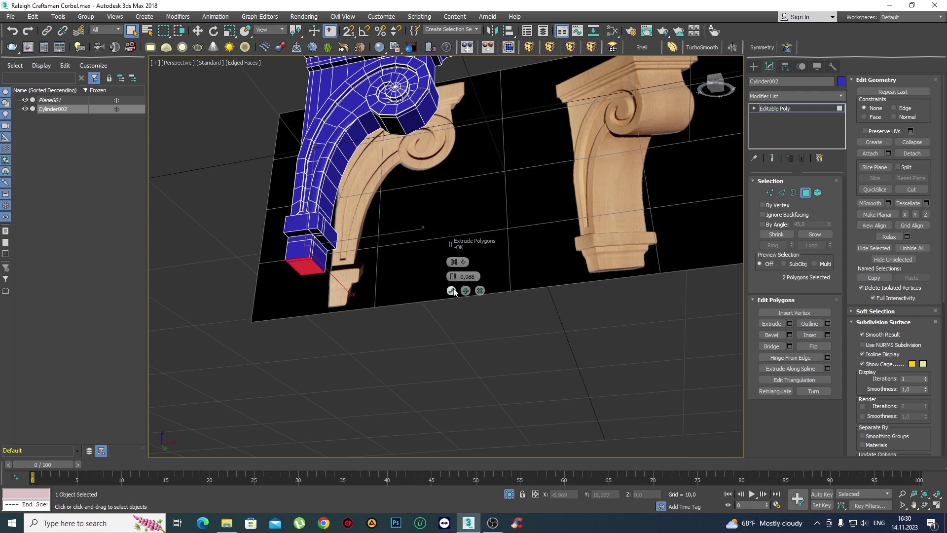
pyautogui.doubleClick(462, 277)
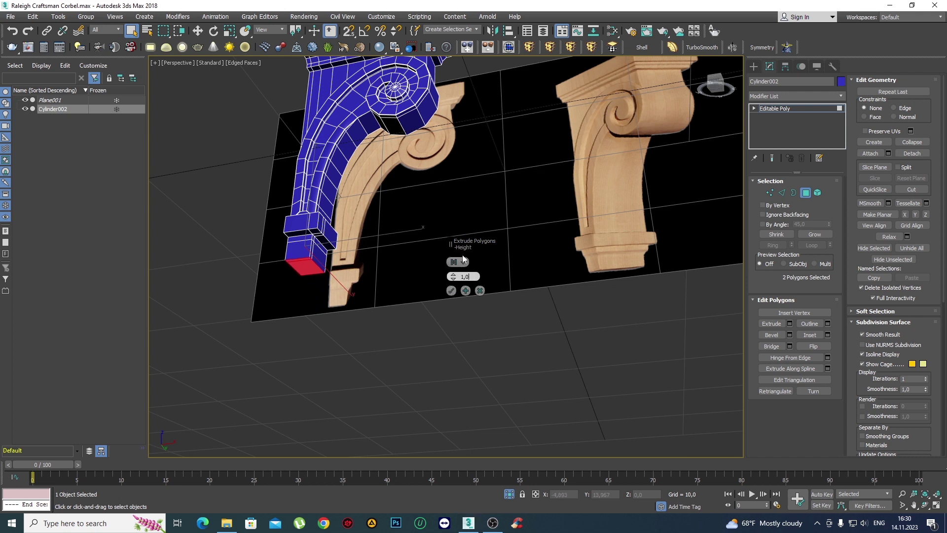
pyautogui.click(450, 290)
pyautogui.scroll(-4, 424, 276)
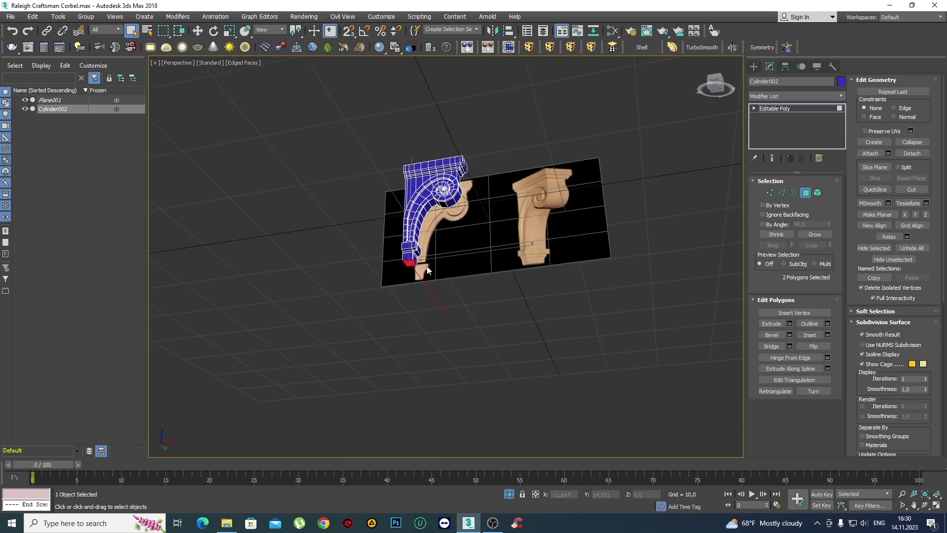
# In Front view, connect the foot's selected edges with a single new edge loop.
pyautogui.press('f')
pyautogui.press('z')
pyautogui.scroll(-3, 385, 170)
pyautogui.moveTo(423, 168); pyautogui.dragTo(422, 272, button='middle')
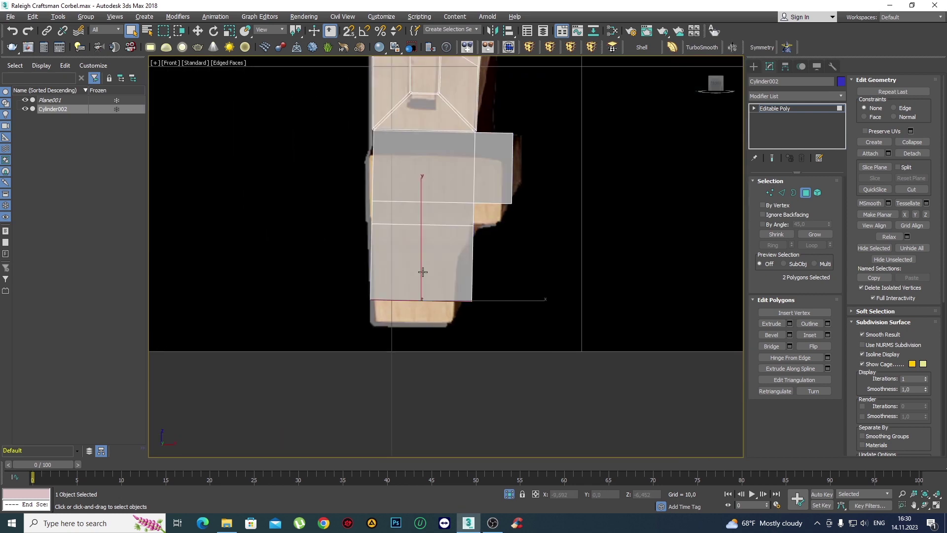
pyautogui.scroll(2, 513, 307)
pyautogui.press('2')
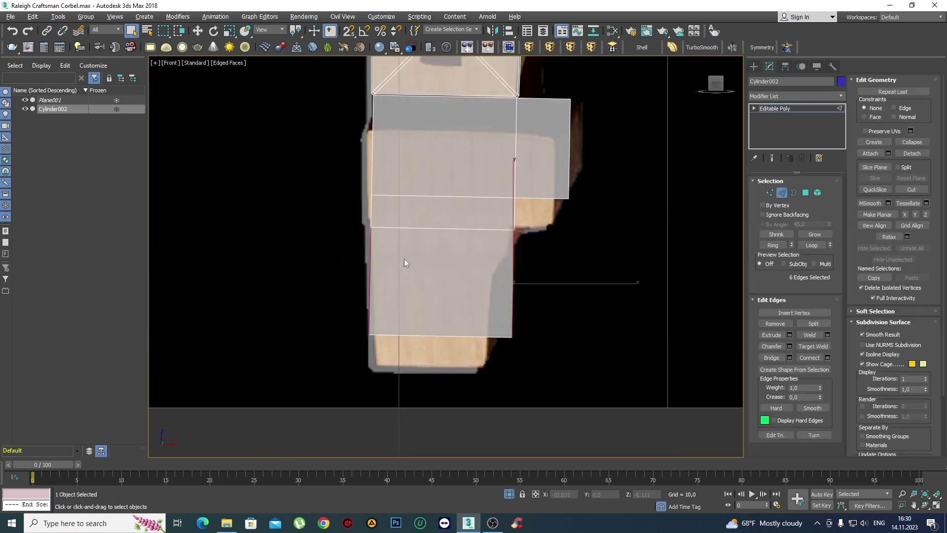
pyautogui.click(828, 357)
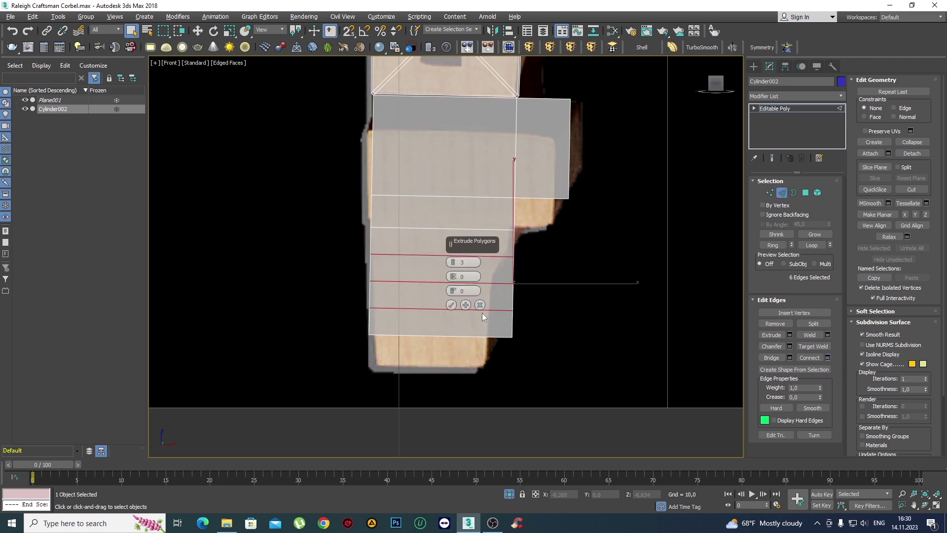
pyautogui.moveTo(454, 267); pyautogui.dragTo(456, 282)
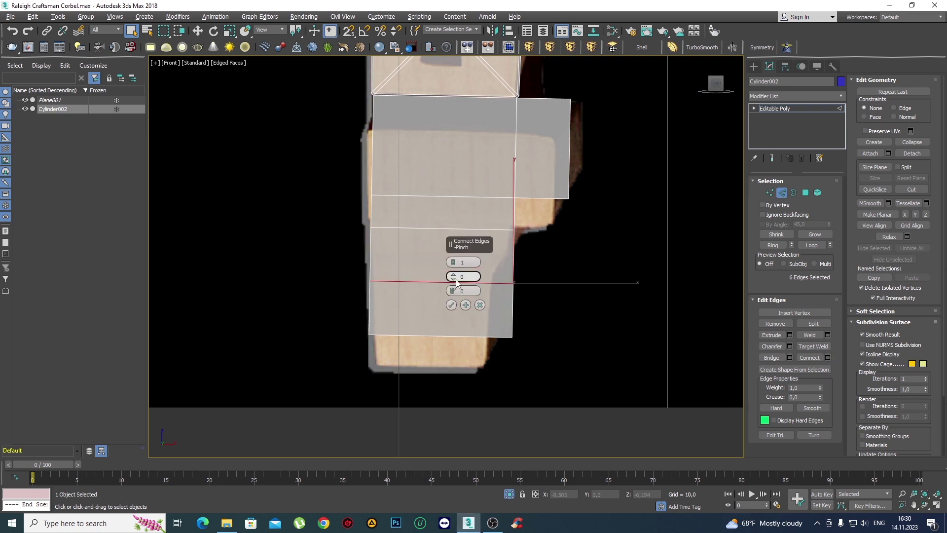
pyautogui.click(451, 305)
# Select the six vertices of the new loop and raise it higher on the foot.
pyautogui.press('1')
pyautogui.press('w')
pyautogui.scroll(2, 414, 277)
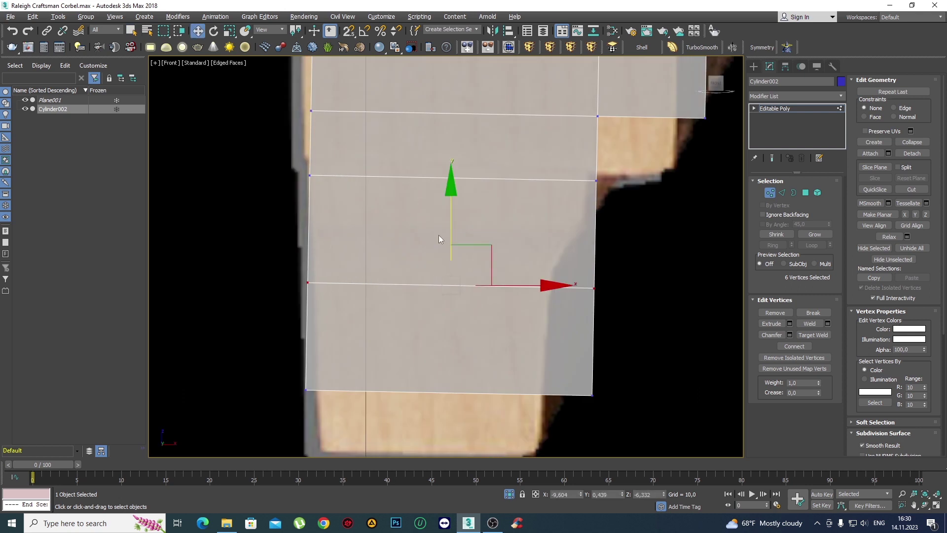
pyautogui.click(600, 306)
pyautogui.moveTo(274, 232); pyautogui.dragTo(274, 232)
pyautogui.moveTo(453, 196); pyautogui.dragTo(452, 142)
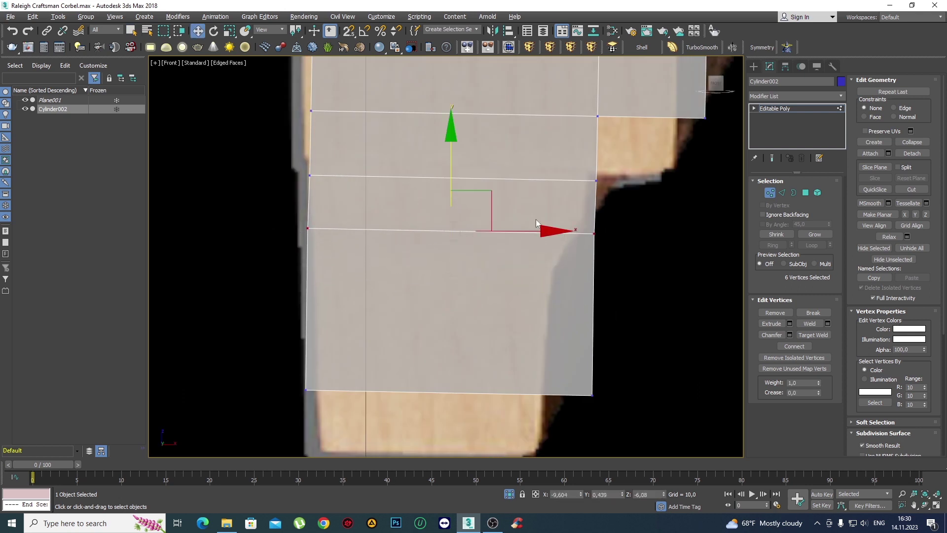
pyautogui.scroll(-5, 565, 259)
pyautogui.click(549, 322)
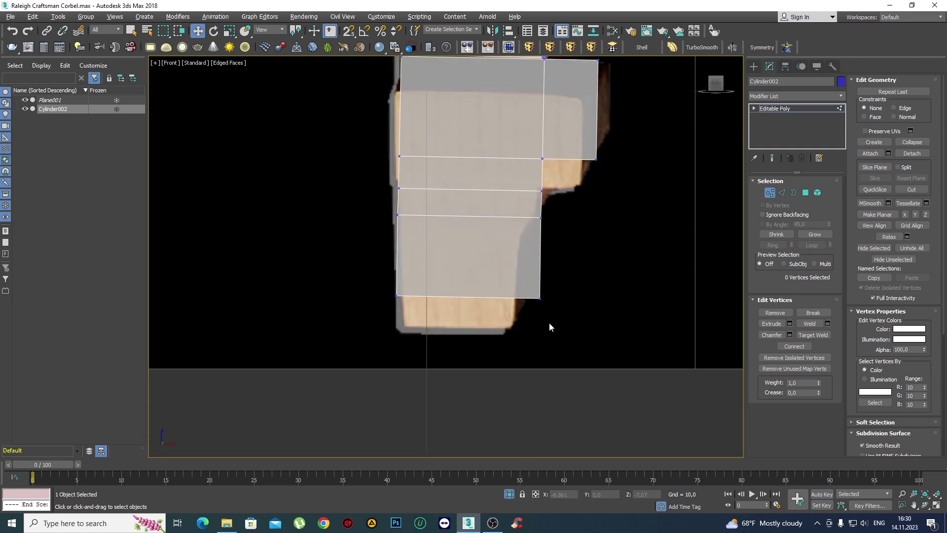
# Connect the lower block's edge ring with a new loop and raise it up the block.
pyautogui.press('2')
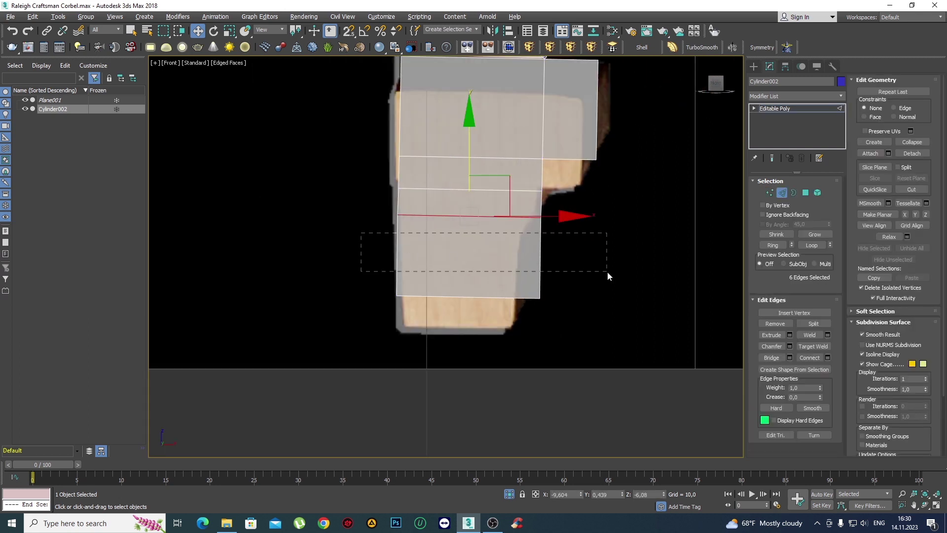
pyautogui.moveTo(607, 276); pyautogui.dragTo(608, 276)
pyautogui.click(828, 357)
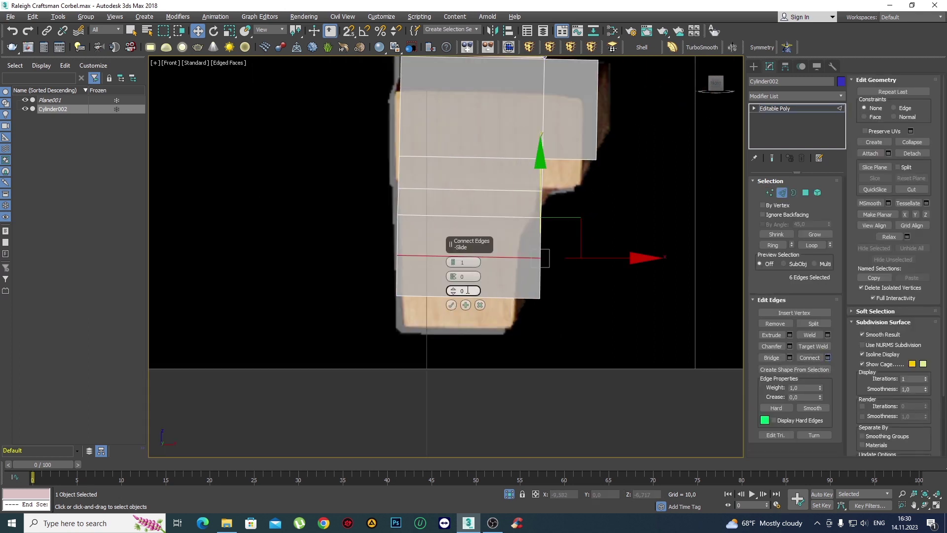
pyautogui.click(451, 304)
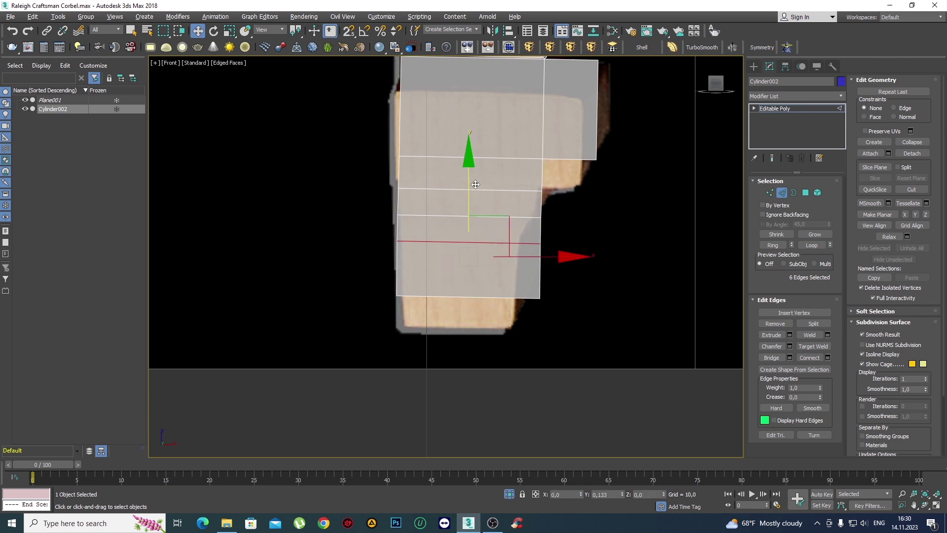
pyautogui.moveTo(472, 206); pyautogui.dragTo(472, 190)
pyautogui.click(608, 308)
# Slide the six right-column vertices left onto the photo's outline.
pyautogui.press('1')
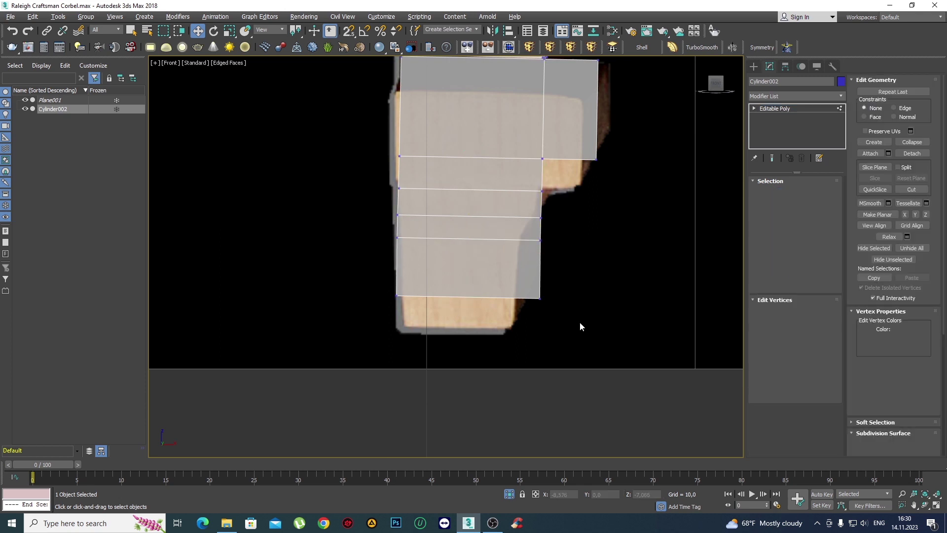
pyautogui.moveTo(578, 322); pyautogui.dragTo(525, 235)
pyautogui.scroll(2, 561, 274)
pyautogui.moveTo(587, 267); pyautogui.dragTo(557, 268)
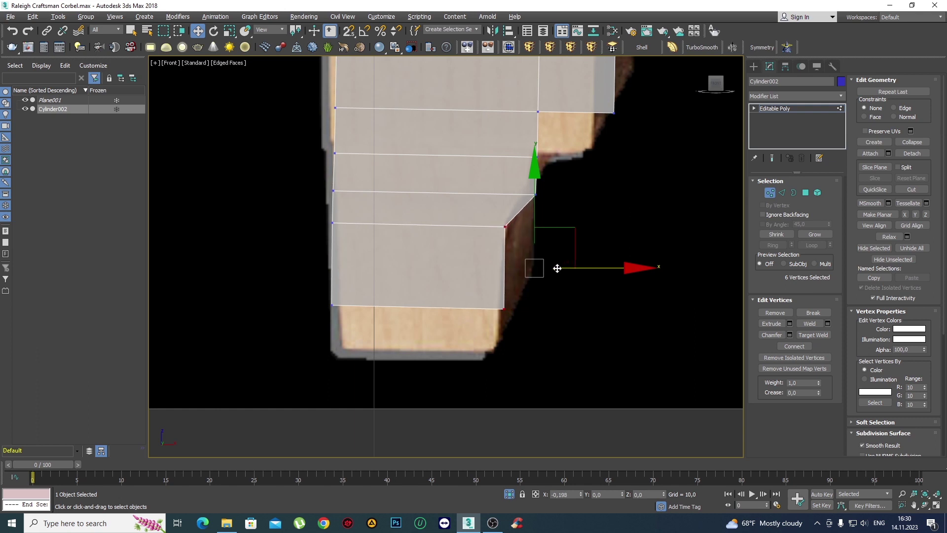
pyautogui.moveTo(557, 269); pyautogui.dragTo(553, 270)
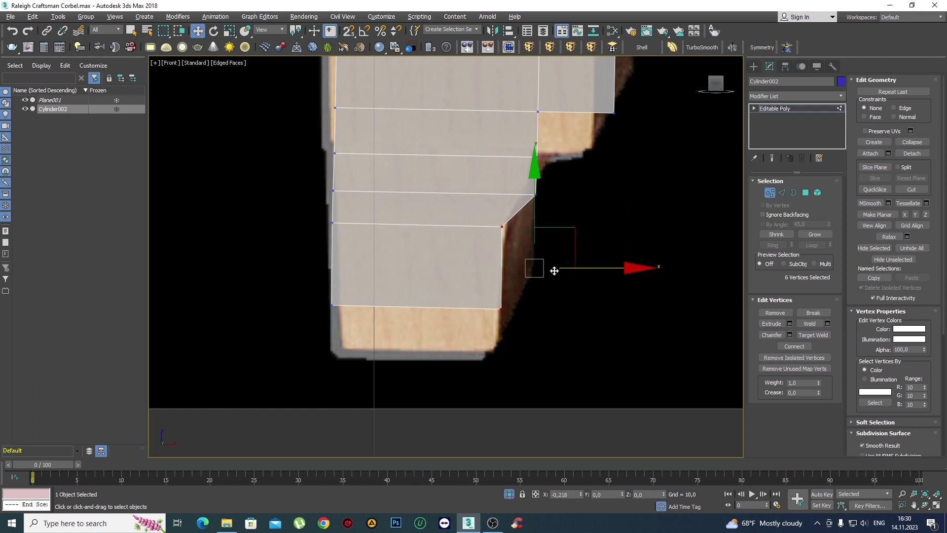
pyautogui.scroll(-3, 534, 269)
pyautogui.scroll(3, 502, 289)
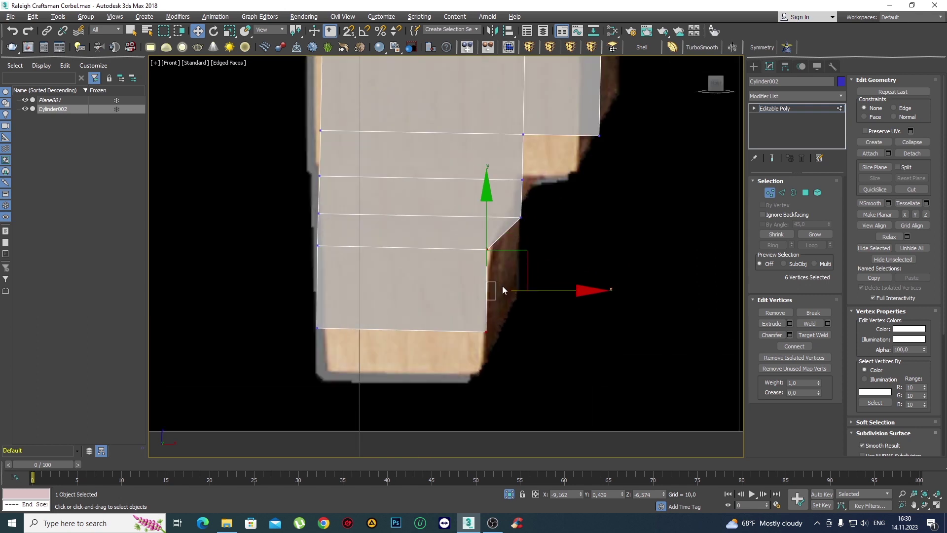
# In Perspective, add two more vertices and push the block's side vertices along its depth.
pyautogui.press('t')
pyautogui.scroll(2, 502, 285)
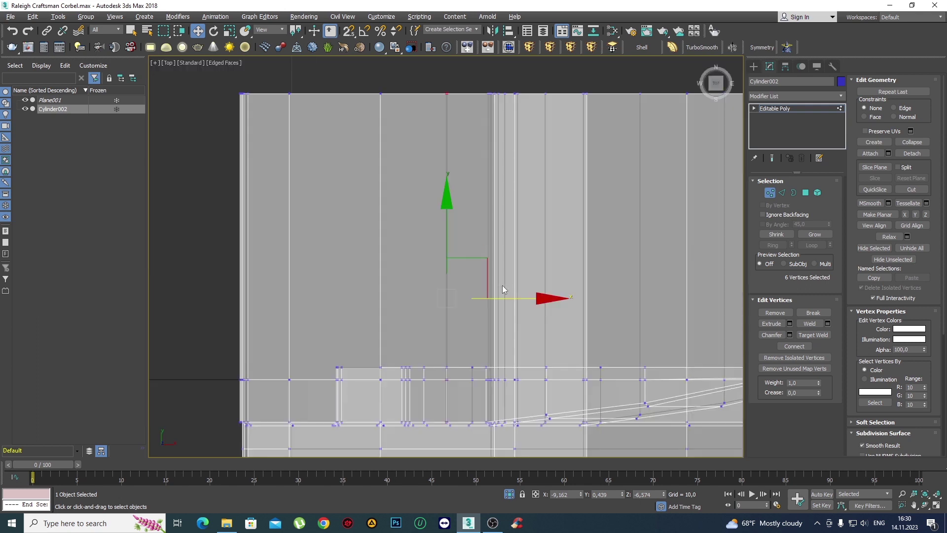
pyautogui.scroll(-2, 494, 266)
pyautogui.scroll(-2, 471, 246)
pyautogui.press('p')
pyautogui.press('F3')
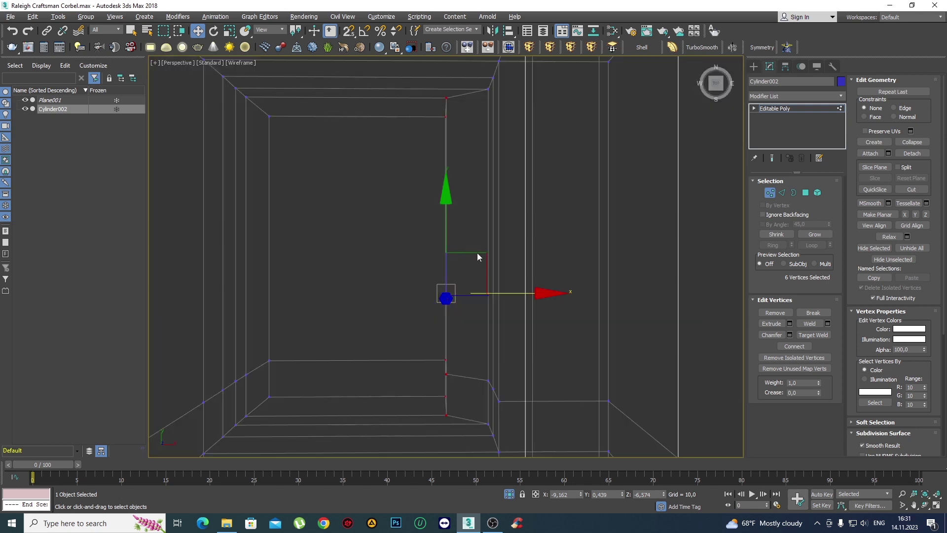
pyautogui.moveTo(511, 289)
pyautogui.mouseDown(button='middle')
pyautogui.moveTo(482, 281)
pyautogui.moveTo(416, 229)
pyautogui.moveTo(425, 163)
pyautogui.mouseUp(button='middle')
pyautogui.scroll(-3, 482, 281)
pyautogui.press('F3')
pyautogui.scroll(3, 416, 229)
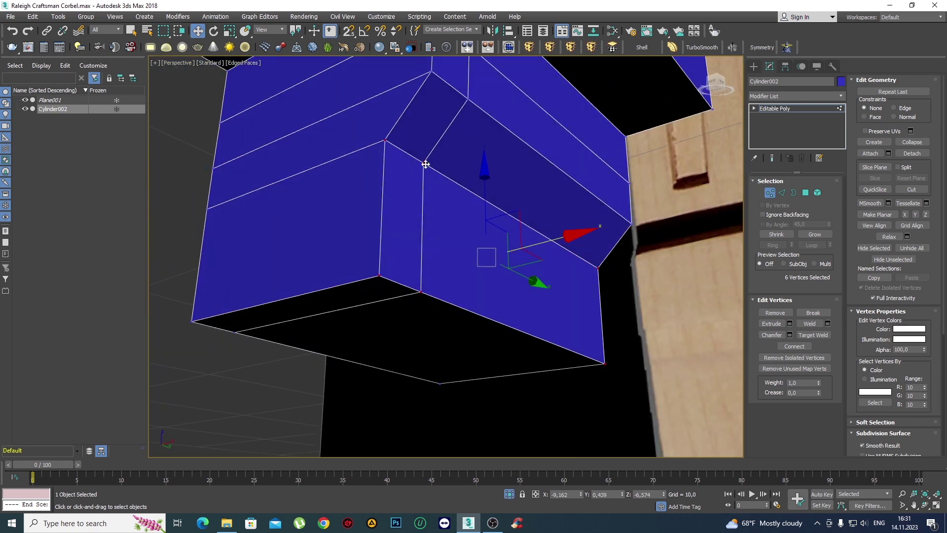
pyautogui.scroll(-3, 408, 216)
pyautogui.moveTo(408, 215)
pyautogui.keyDown('alt'); pyautogui.mouseDown(button='middle')
pyautogui.moveTo(381, 232)
pyautogui.moveTo(387, 239)
pyautogui.mouseUp(button='middle'); pyautogui.keyUp('alt')
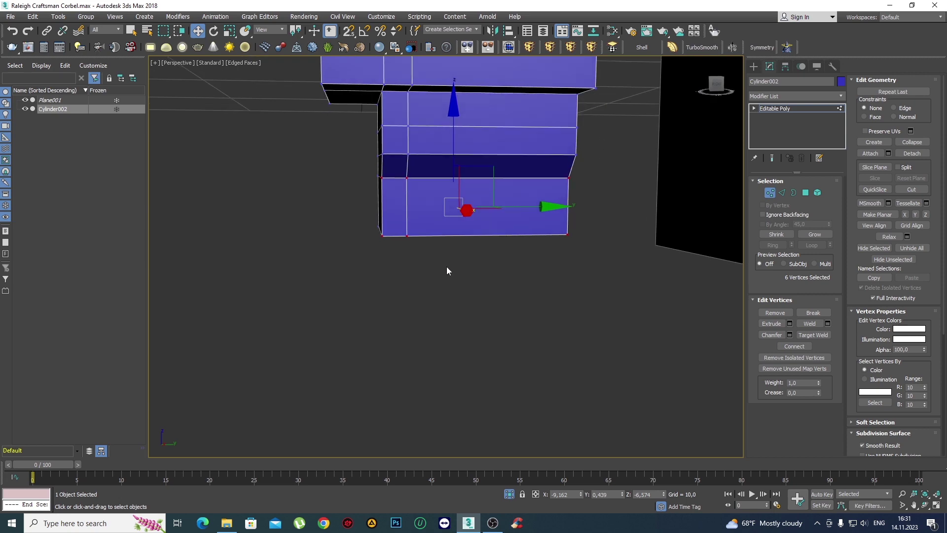
pyautogui.moveTo(448, 267); pyautogui.dragTo(347, 167)
pyautogui.moveTo(347, 167)
pyautogui.keyDown('alt'); pyautogui.mouseDown(button='middle')
pyautogui.moveTo(466, 195)
pyautogui.moveTo(483, 165)
pyautogui.mouseUp(button='middle'); pyautogui.keyUp('alt')
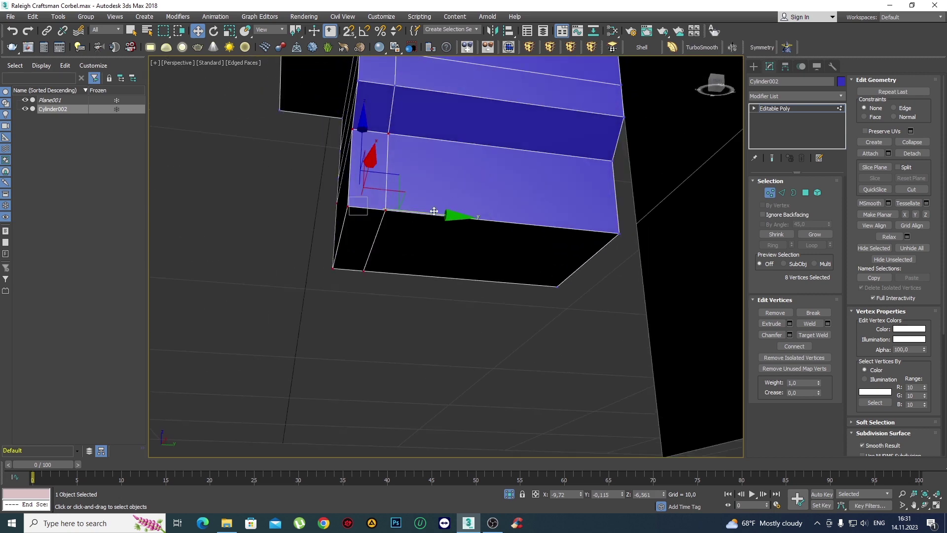
pyautogui.moveTo(433, 211); pyautogui.dragTo(460, 214)
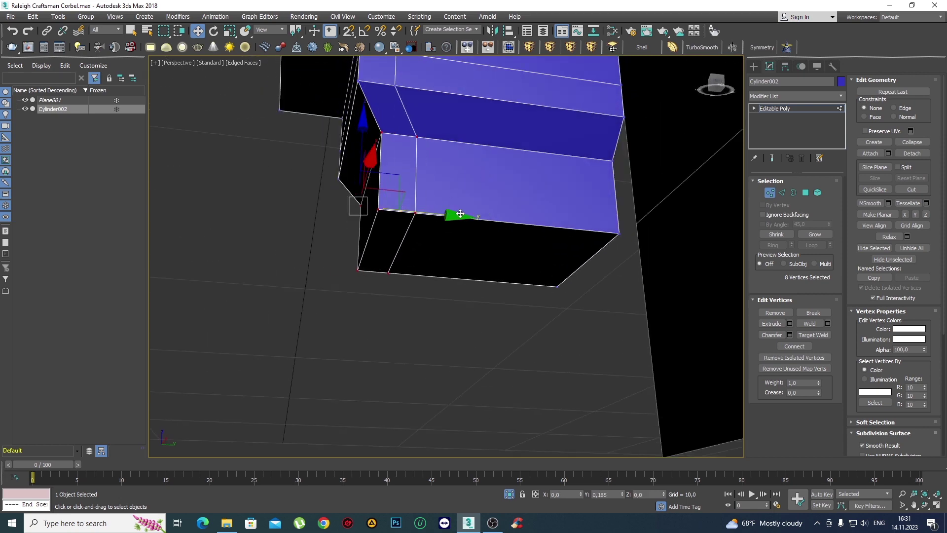
pyautogui.moveTo(460, 213)
pyautogui.keyDown('alt'); pyautogui.mouseDown(button='middle')
pyautogui.moveTo(512, 225)
pyautogui.moveTo(490, 212)
pyautogui.moveTo(481, 237)
pyautogui.mouseUp(button='middle'); pyautogui.keyUp('alt')
# In Top view, shift the selected vertices back slightly in depth.
pyautogui.press('t')
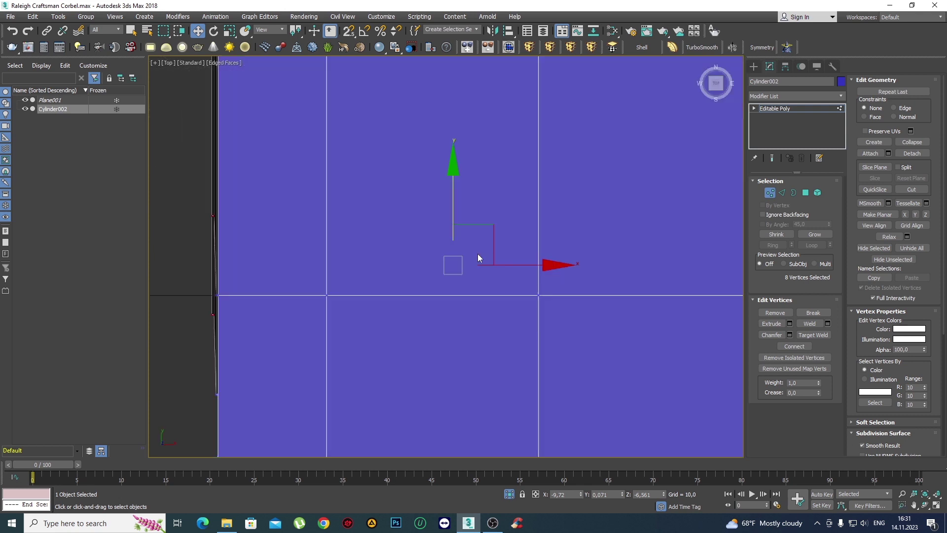
pyautogui.press('F3')
pyautogui.moveTo(525, 291); pyautogui.dragTo(427, 221, button='middle')
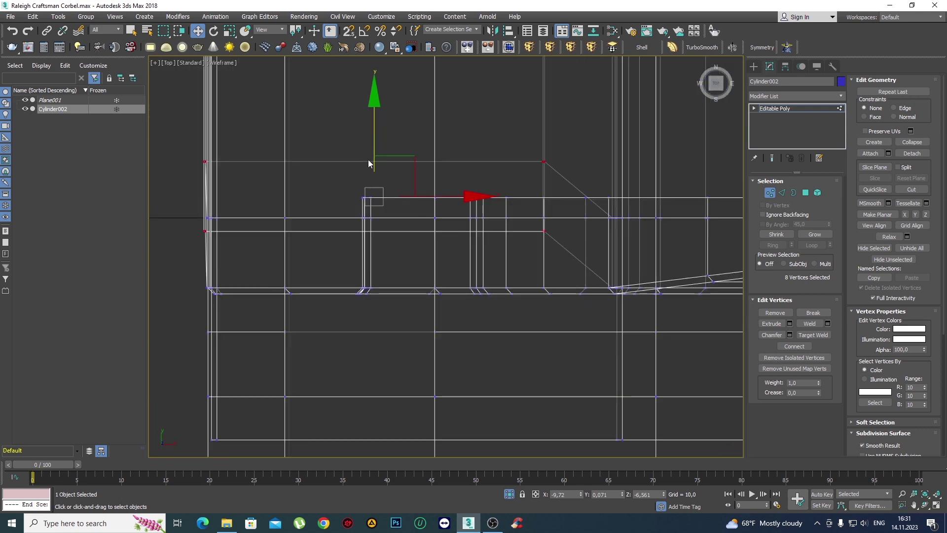
pyautogui.moveTo(377, 121)
pyautogui.mouseDown()
pyautogui.moveTo(386, 107)
pyautogui.moveTo(378, 86)
pyautogui.mouseUp()
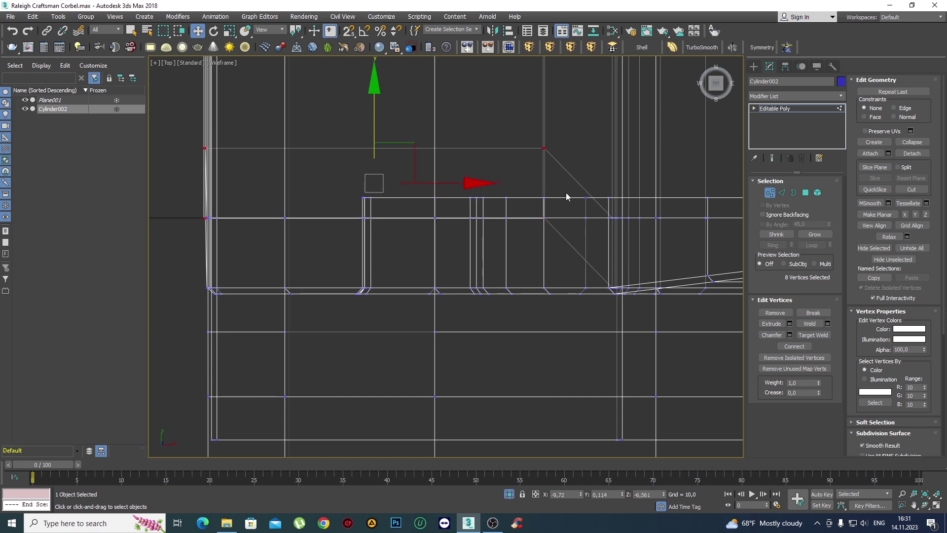
pyautogui.press('p')
pyautogui.scroll(3, 469, 306)
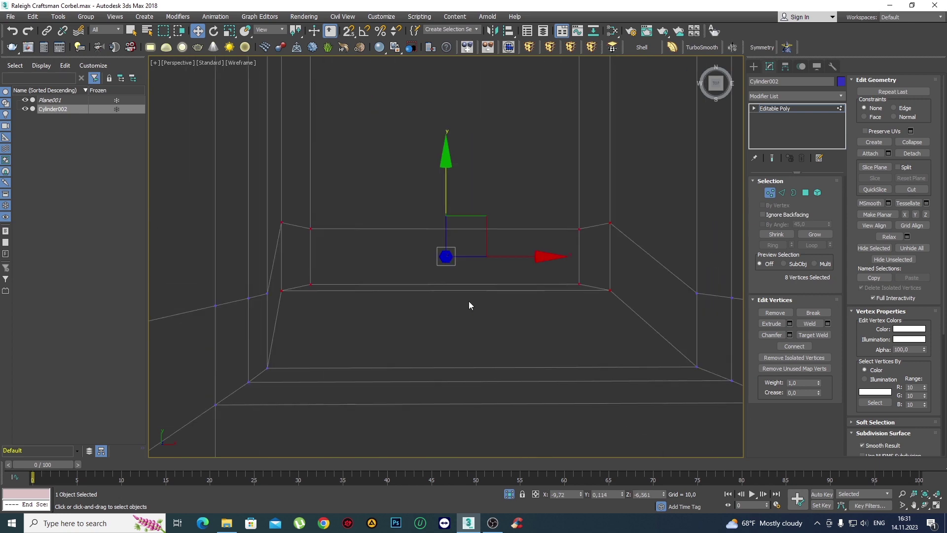
pyautogui.press('F3')
pyautogui.moveTo(476, 285)
pyautogui.keyDown('alt'); pyautogui.mouseDown(button='middle')
pyautogui.moveTo(470, 223)
pyautogui.moveTo(459, 226)
pyautogui.moveTo(540, 247)
pyautogui.moveTo(446, 279)
pyautogui.moveTo(479, 284)
pyautogui.mouseUp(button='middle'); pyautogui.keyUp('alt')
pyautogui.scroll(-3, 460, 226)
pyautogui.press('q')
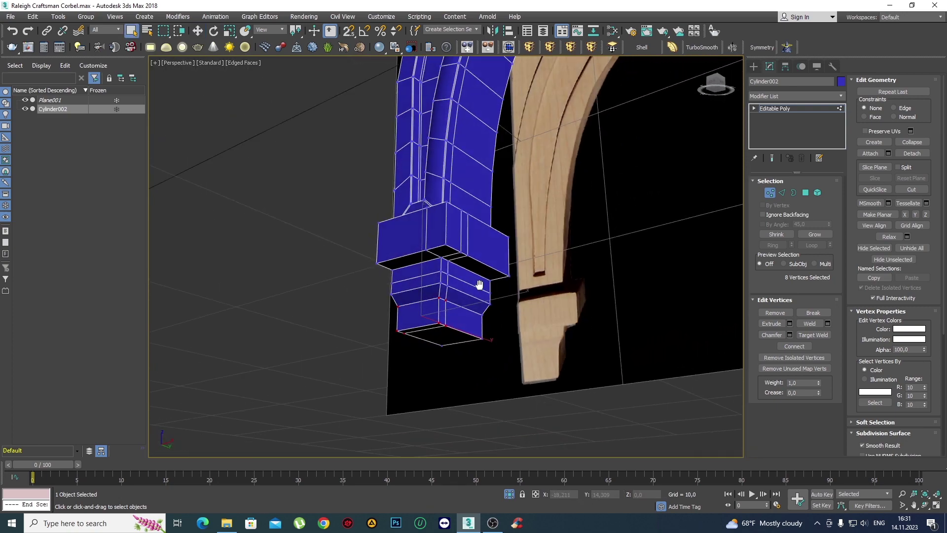
# In Front view, select all lower-block vertices and raise them slightly.
pyautogui.scroll(-3, 484, 288)
pyautogui.scroll(-3, 454, 268)
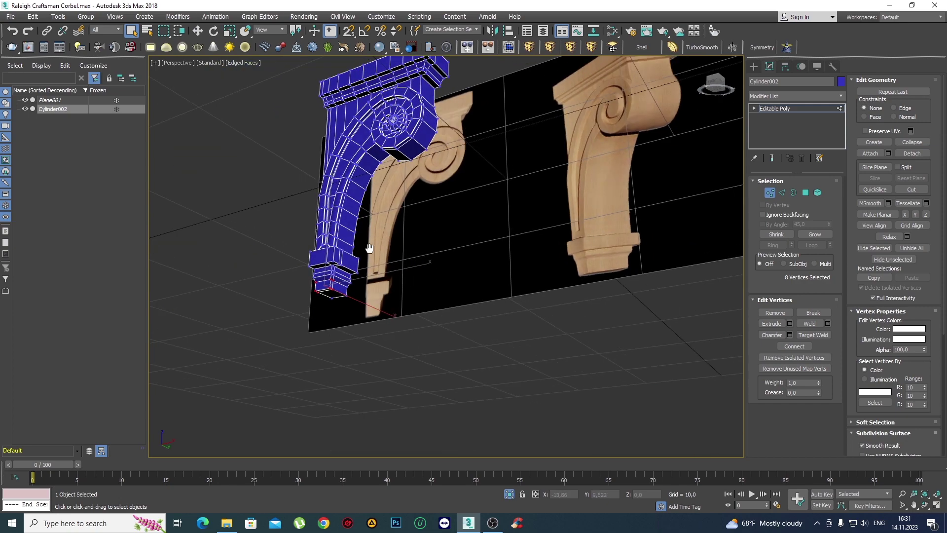
pyautogui.scroll(4, 365, 256)
pyautogui.moveTo(366, 255)
pyautogui.mouseDown(button='middle')
pyautogui.moveTo(377, 279)
pyautogui.moveTo(363, 275)
pyautogui.mouseUp(button='middle')
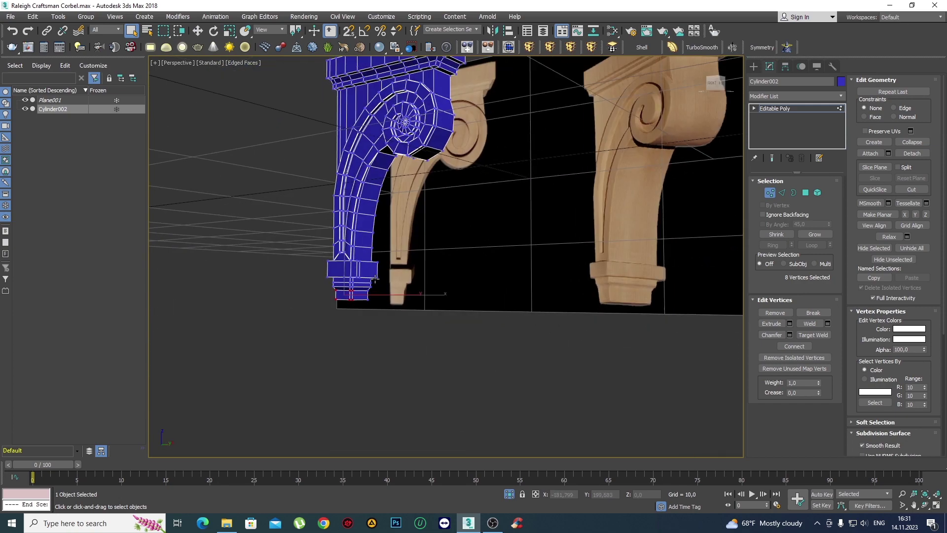
pyautogui.scroll(3, 346, 267)
pyautogui.press('f')
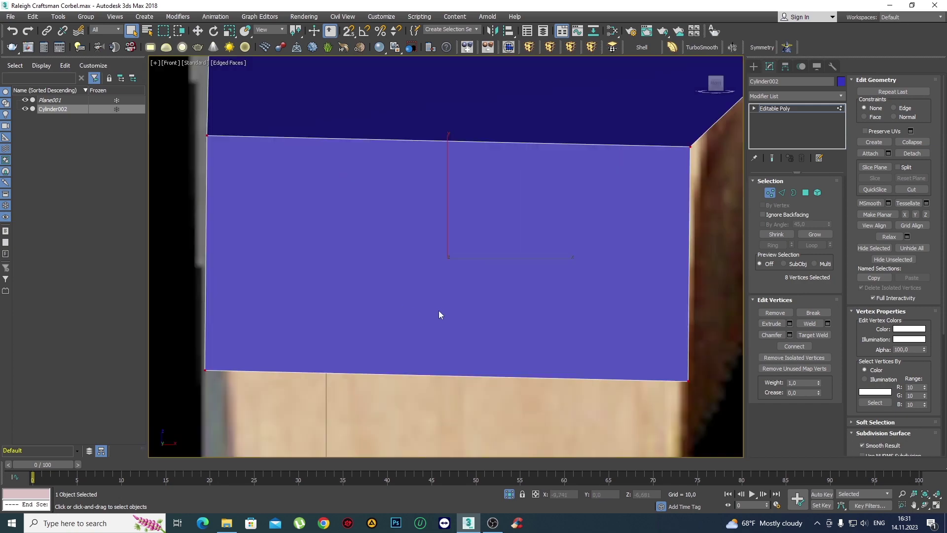
pyautogui.scroll(-3, 401, 253)
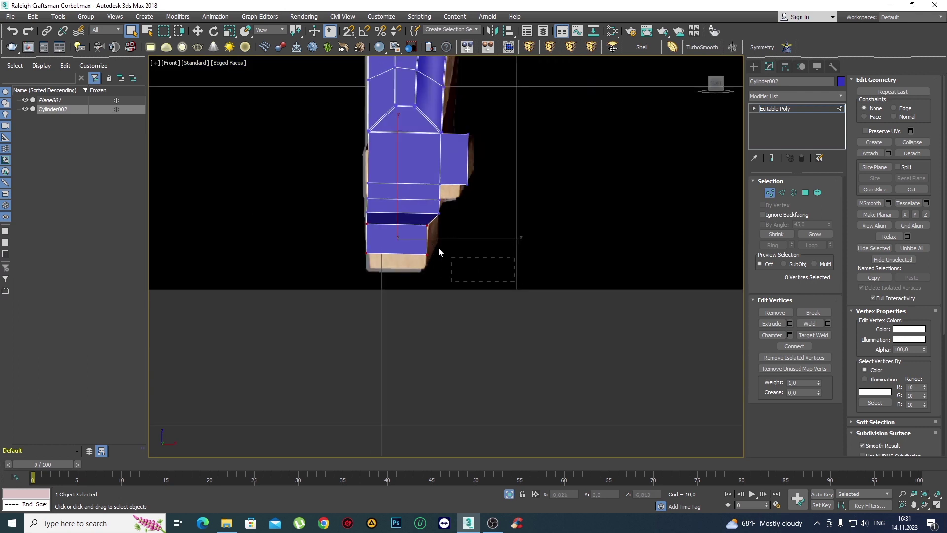
pyautogui.moveTo(439, 250); pyautogui.dragTo(336, 156)
pyautogui.press('w')
pyautogui.scroll(2, 419, 158)
pyautogui.moveTo(401, 143); pyautogui.dragTo(400, 137)
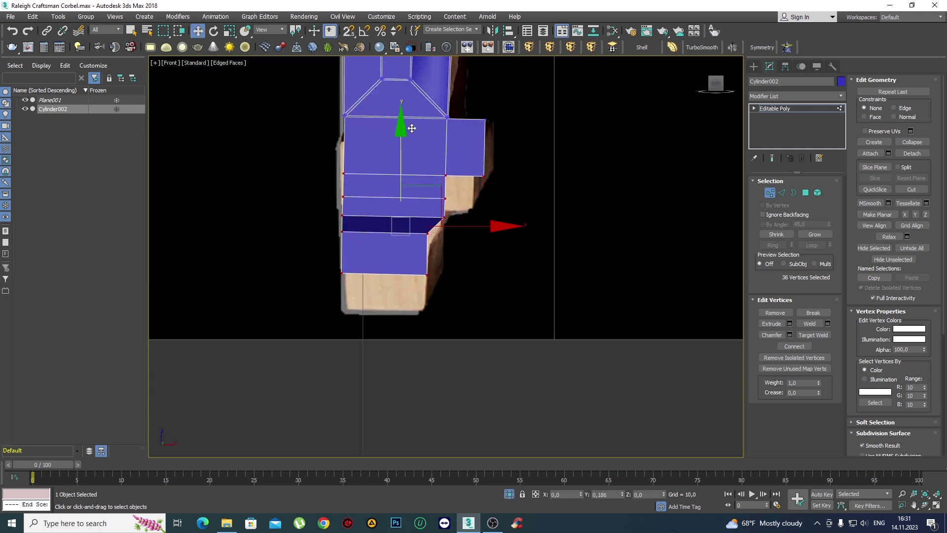
pyautogui.scroll(-3, 437, 220)
# Isolate the corbel, hiding the photo plane, and orbit around it in Perspective.
pyautogui.press('p')
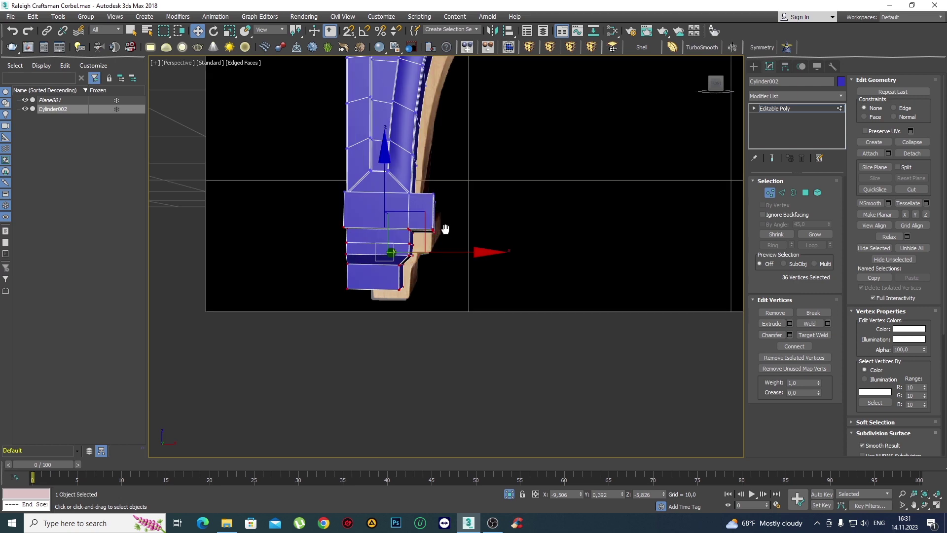
pyautogui.moveTo(436, 226)
pyautogui.keyDown('alt'); pyautogui.mouseDown(button='middle')
pyautogui.moveTo(369, 251)
pyautogui.moveTo(417, 265)
pyautogui.mouseUp(button='middle'); pyautogui.keyUp('alt')
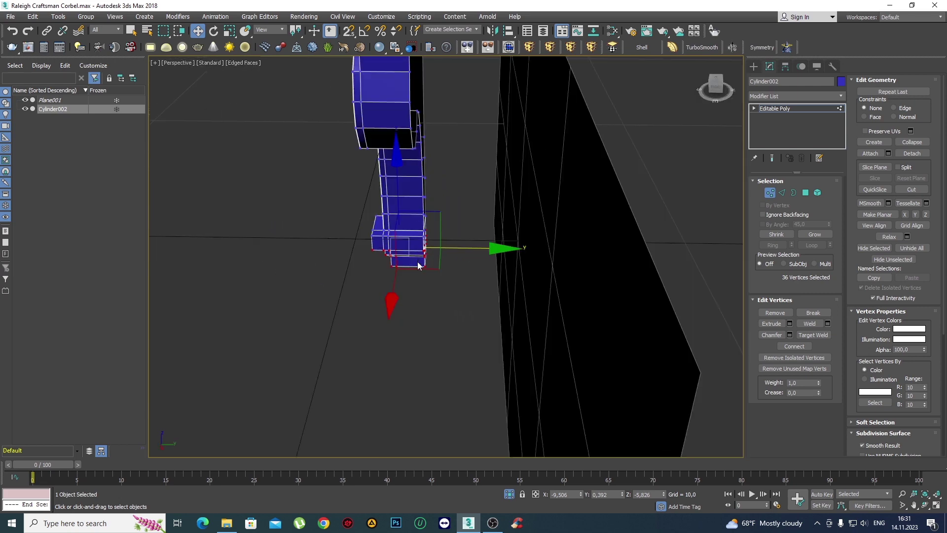
pyautogui.hotkey('alt', 'q')
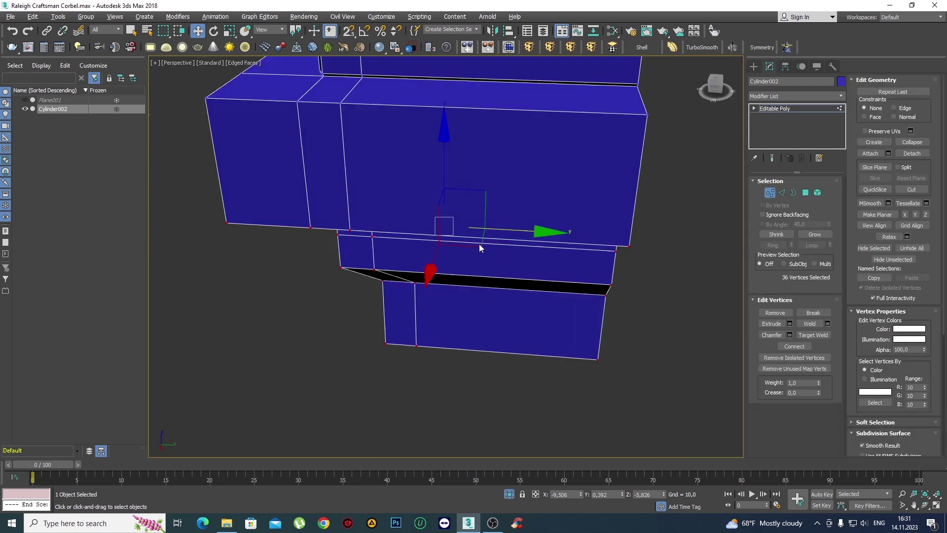
pyautogui.press('q')
pyautogui.scroll(-5, 495, 230)
pyautogui.moveTo(514, 201)
pyautogui.keyDown('alt'); pyautogui.mouseDown(button='middle')
pyautogui.moveTo(452, 232)
pyautogui.moveTo(492, 253)
pyautogui.moveTo(515, 226)
pyautogui.mouseUp(button='middle'); pyautogui.keyUp('alt')
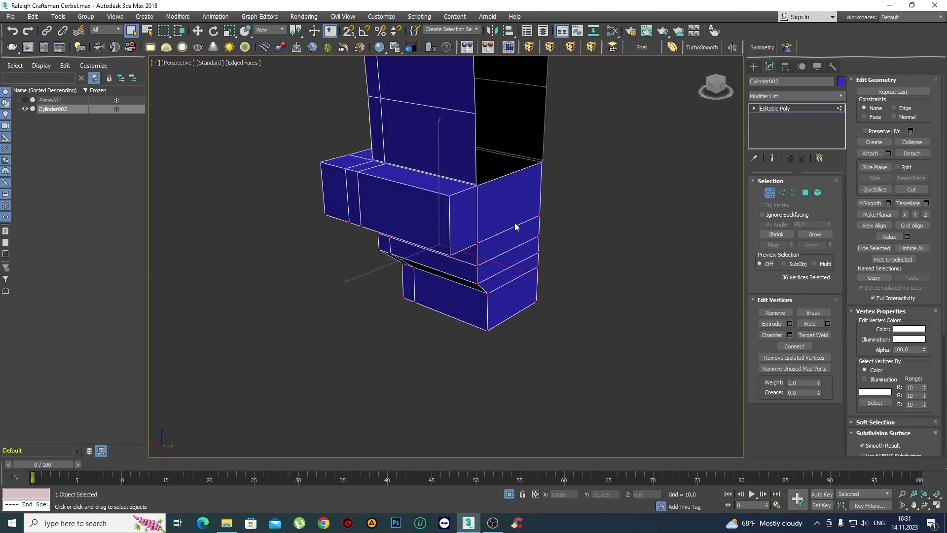
# Delete two side faces of the lower block at Polygon level.
pyautogui.press('4')
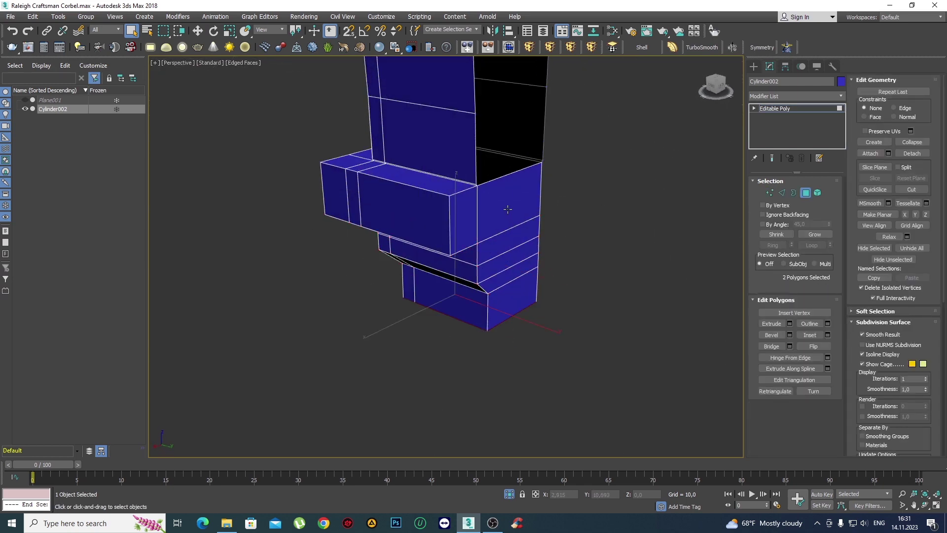
pyautogui.click(508, 210)
pyautogui.press('Delete')
pyautogui.click(463, 220)
pyautogui.press('Delete')
pyautogui.scroll(3, 473, 146)
pyautogui.scroll(3, 473, 146)
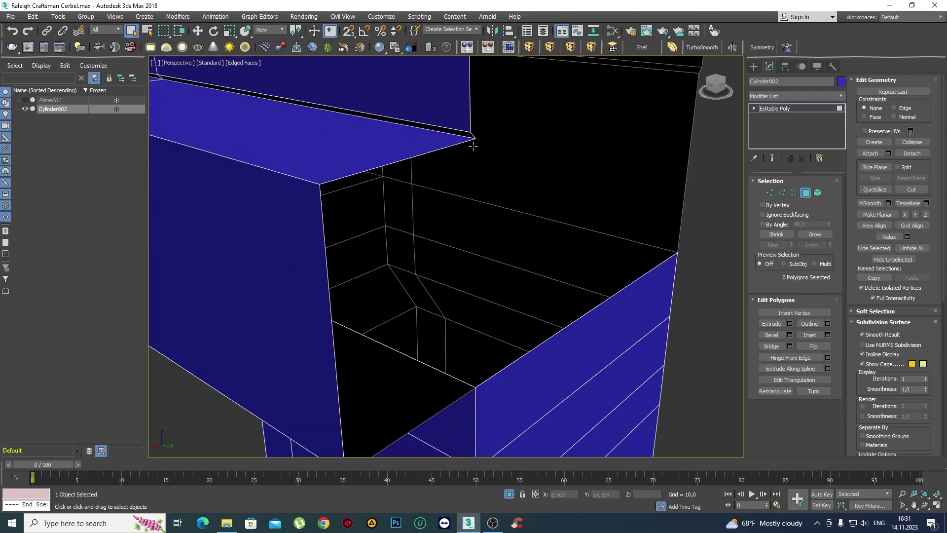
# Orbit around the whole corbel to inspect it, then leave polygon editing.
pyautogui.keyDown('alt'); pyautogui.moveTo(562, 366); pyautogui.dragTo(469, 196, button='middle'); pyautogui.keyUp('alt')
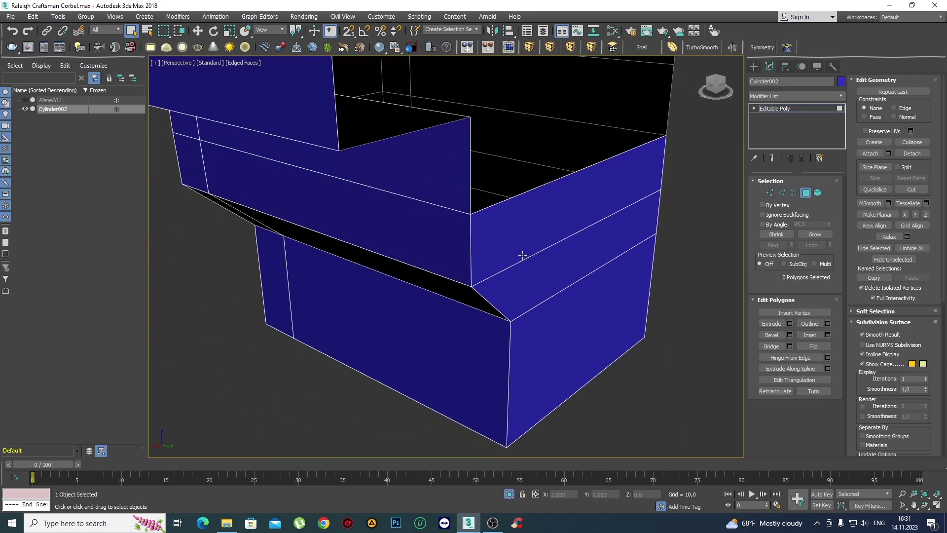
pyautogui.moveTo(554, 313)
pyautogui.keyDown('alt'); pyautogui.mouseDown(button='middle')
pyautogui.moveTo(556, 289)
pyautogui.moveTo(491, 316)
pyautogui.mouseUp(button='middle'); pyautogui.keyUp('alt')
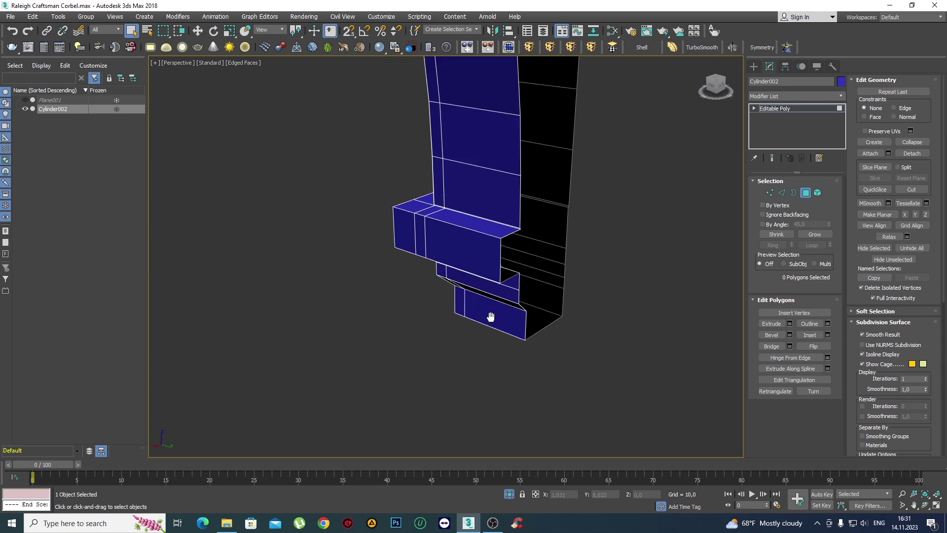
pyautogui.scroll(-5, 489, 257)
pyautogui.keyDown('alt'); pyautogui.moveTo(489, 203); pyautogui.dragTo(511, 242, button='middle'); pyautogui.keyUp('alt')
pyautogui.scroll(4, 469, 239)
pyautogui.scroll(3, 445, 264)
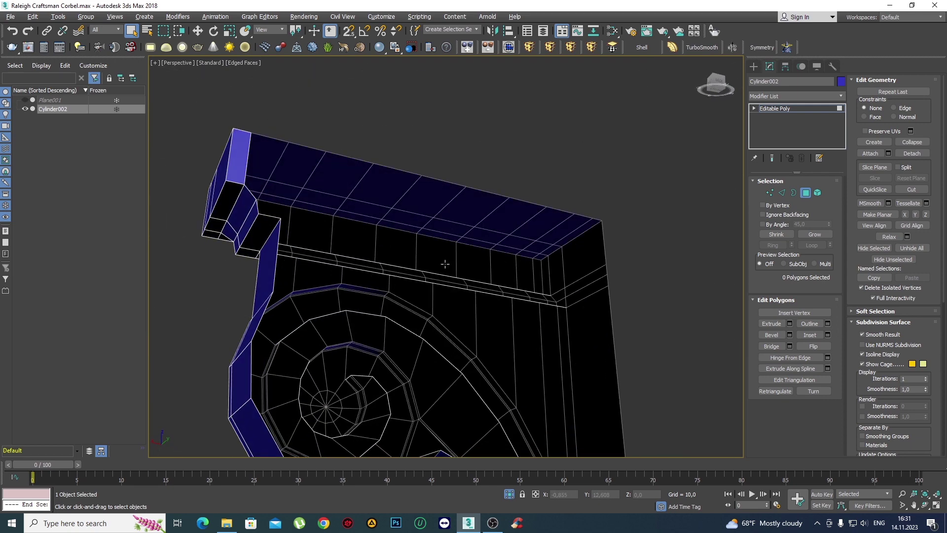
pyautogui.click(236, 157)
pyautogui.scroll(-3, 438, 212)
pyautogui.moveTo(438, 211)
pyautogui.keyDown('alt'); pyautogui.mouseDown(button='middle')
pyautogui.moveTo(533, 284)
pyautogui.moveTo(491, 296)
pyautogui.moveTo(563, 281)
pyautogui.moveTo(529, 250)
pyautogui.moveTo(591, 271)
pyautogui.moveTo(587, 279)
pyautogui.moveTo(516, 268)
pyautogui.moveTo(539, 280)
pyautogui.moveTo(517, 264)
pyautogui.moveTo(481, 262)
pyautogui.moveTo(451, 168)
pyautogui.moveTo(667, 78)
pyautogui.mouseUp(button='middle'); pyautogui.keyUp('alt')
pyautogui.scroll(-3, 549, 273)
pyautogui.scroll(3, 528, 250)
pyautogui.scroll(-3, 535, 266)
pyautogui.click(753, 66)
pyautogui.scroll(2, 478, 253)
pyautogui.scroll(-2, 451, 168)
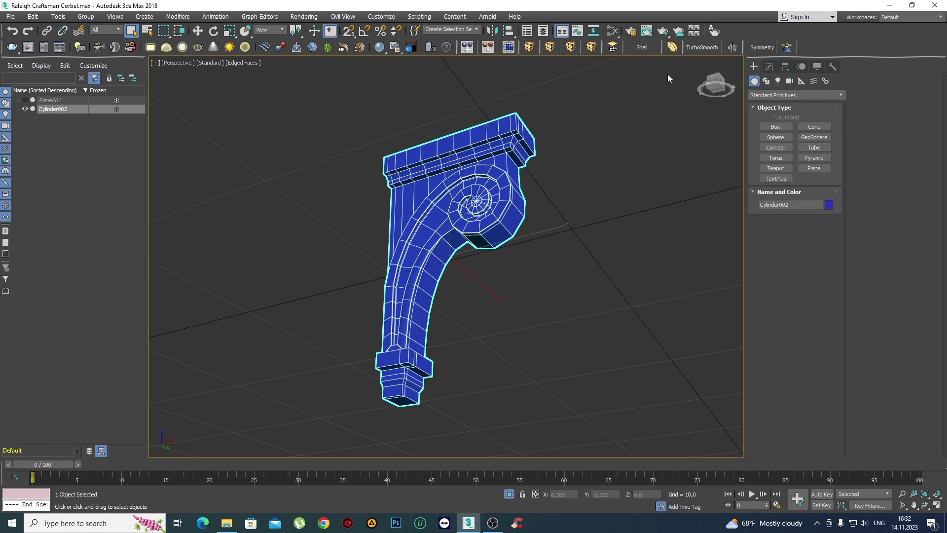
# Add TurboSmooth to the corbel and inspect the smoothed base from low angles.
pyautogui.click(701, 48)
pyautogui.scroll(3, 487, 307)
pyautogui.moveTo(487, 306); pyautogui.dragTo(478, 258, button='middle')
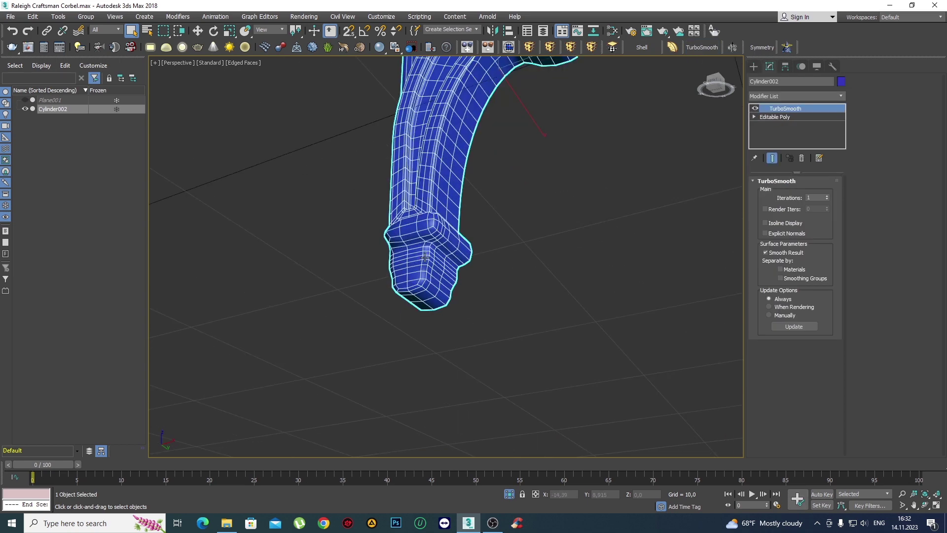
pyautogui.click(786, 117)
pyautogui.moveTo(522, 225)
pyautogui.keyDown('alt'); pyautogui.mouseDown(button='middle')
pyautogui.moveTo(444, 279)
pyautogui.moveTo(472, 220)
pyautogui.mouseUp(button='middle'); pyautogui.keyUp('alt')
pyautogui.scroll(-3, 454, 237)
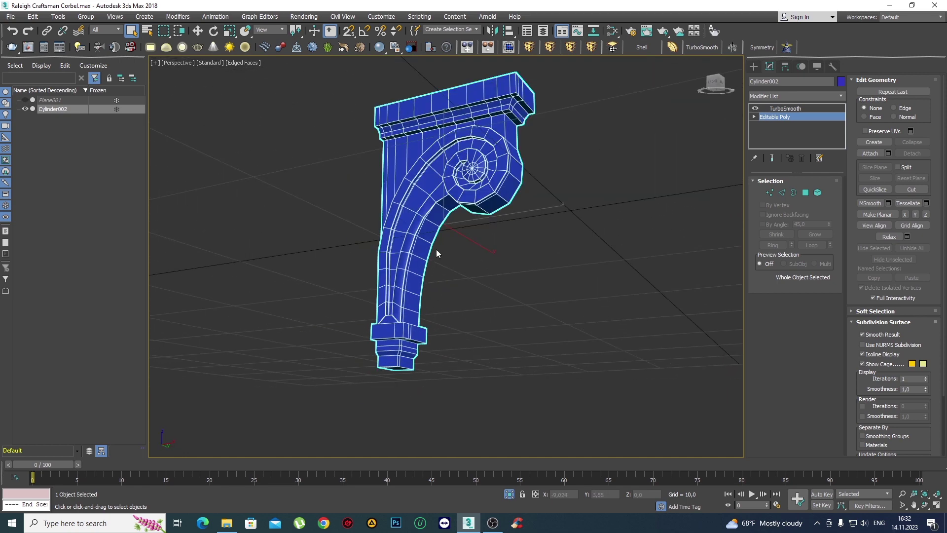
pyautogui.moveTo(436, 249)
pyautogui.keyDown('alt'); pyautogui.mouseDown(button='middle')
pyautogui.moveTo(453, 266)
pyautogui.moveTo(441, 217)
pyautogui.mouseUp(button='middle'); pyautogui.keyUp('alt')
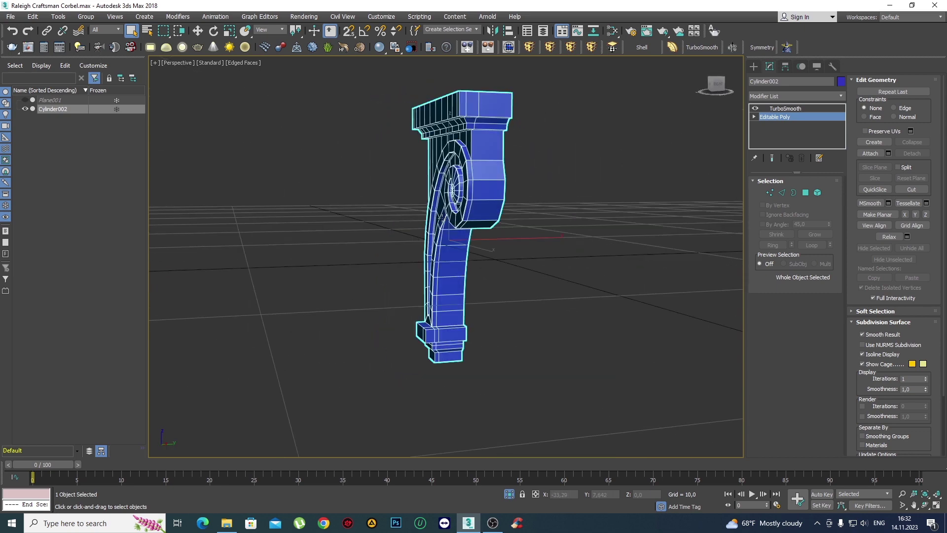
# In Front view, delete the TurboSmooth modifier from the stack.
pyautogui.press('f')
pyautogui.scroll(-3, 439, 244)
pyautogui.scroll(-4, 439, 244)
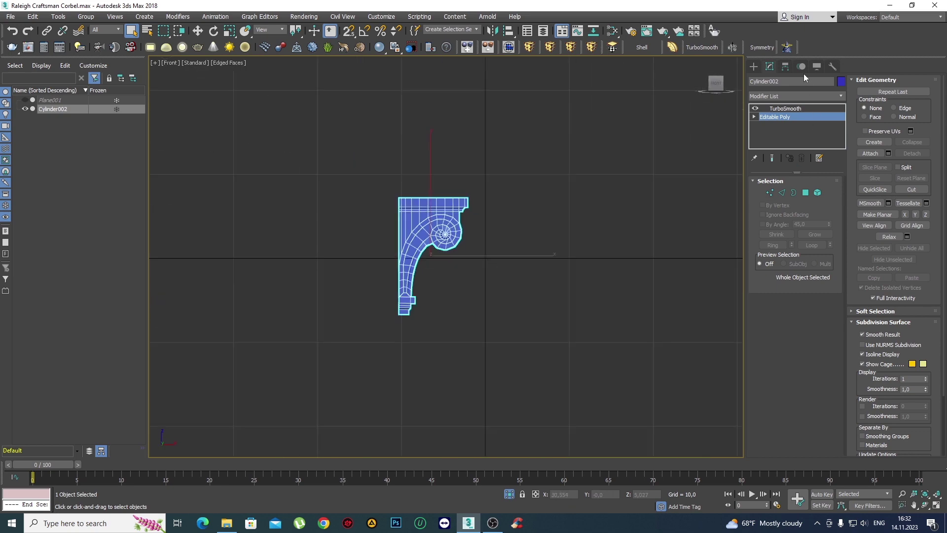
pyautogui.rightClick(790, 109)
pyautogui.click(801, 124)
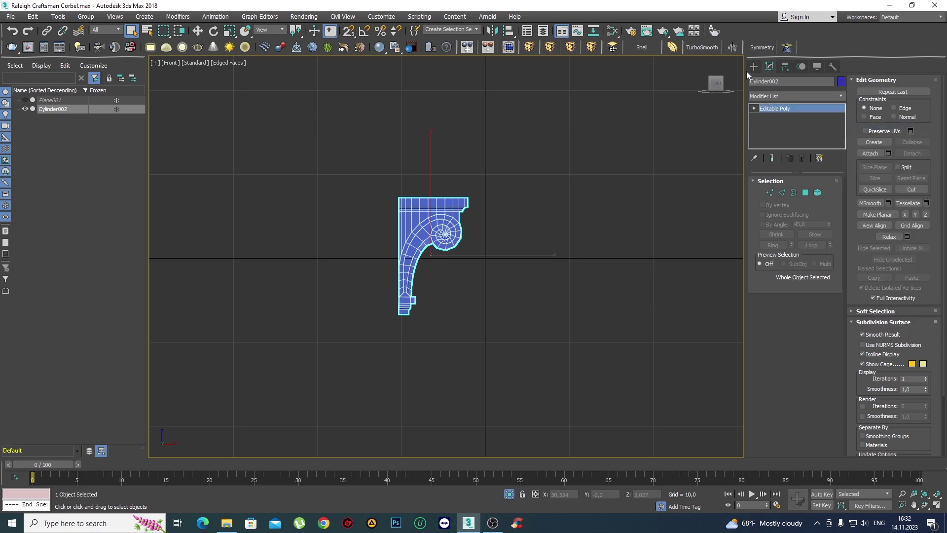
# Unhide the reference photo plane and switch to the front view.
pyautogui.click(754, 66)
pyautogui.press('p')
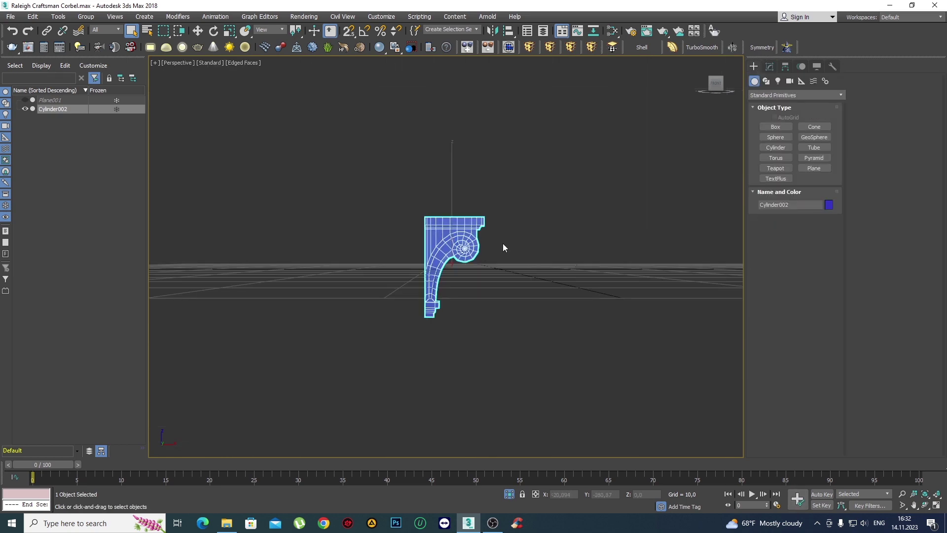
pyautogui.rightClick(508, 192)
pyautogui.click(560, 171)
pyautogui.moveTo(560, 171)
pyautogui.keyDown('alt'); pyautogui.mouseDown(button='middle')
pyautogui.moveTo(454, 259)
pyautogui.moveTo(463, 206)
pyautogui.moveTo(481, 211)
pyautogui.mouseUp(button='middle'); pyautogui.keyUp('alt')
pyautogui.scroll(-3, 464, 208)
pyautogui.press('f')
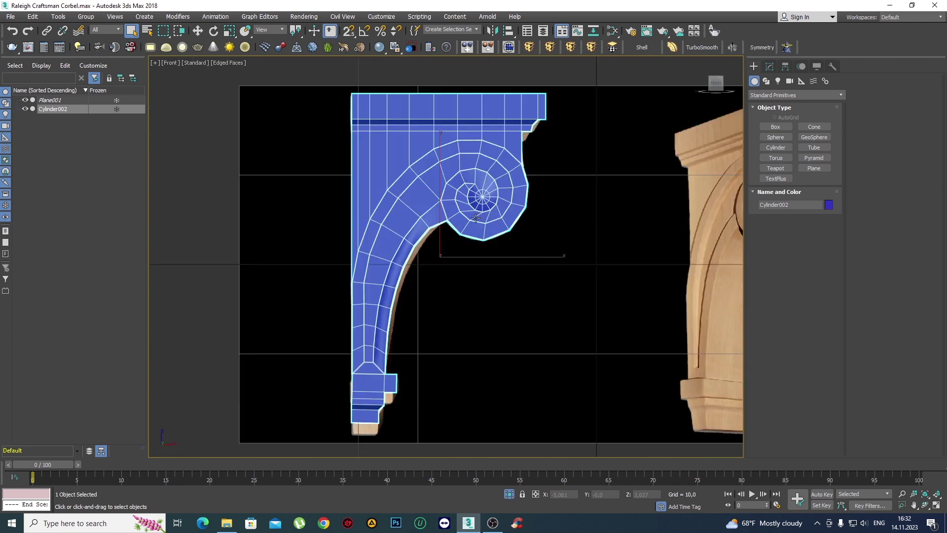
pyautogui.scroll(-3, 407, 233)
# Set angle snap to 45° and rotate the corbel -90° about its Y axis.
pyautogui.press('e')
pyautogui.scroll(2, 412, 228)
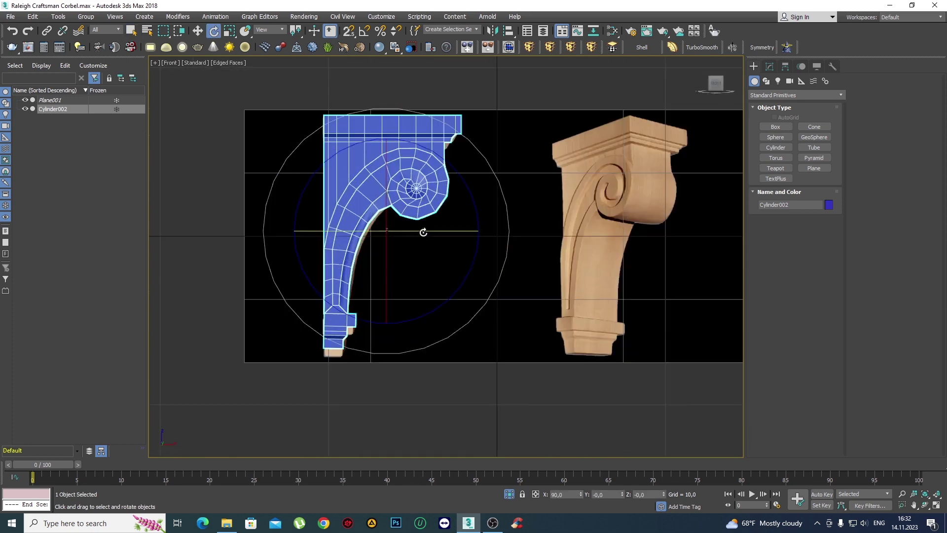
pyautogui.rightClick(365, 35)
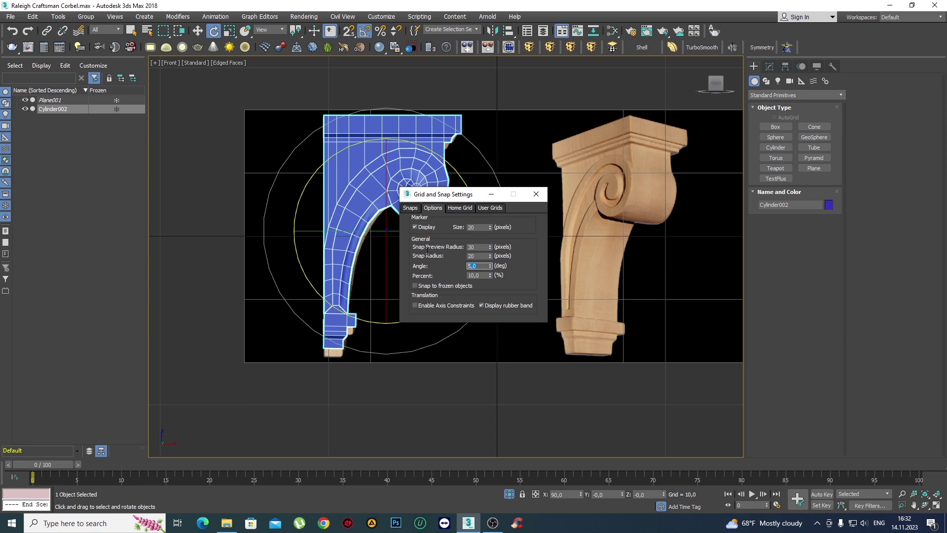
pyautogui.click(536, 194)
pyautogui.moveTo(444, 229); pyautogui.dragTo(433, 228)
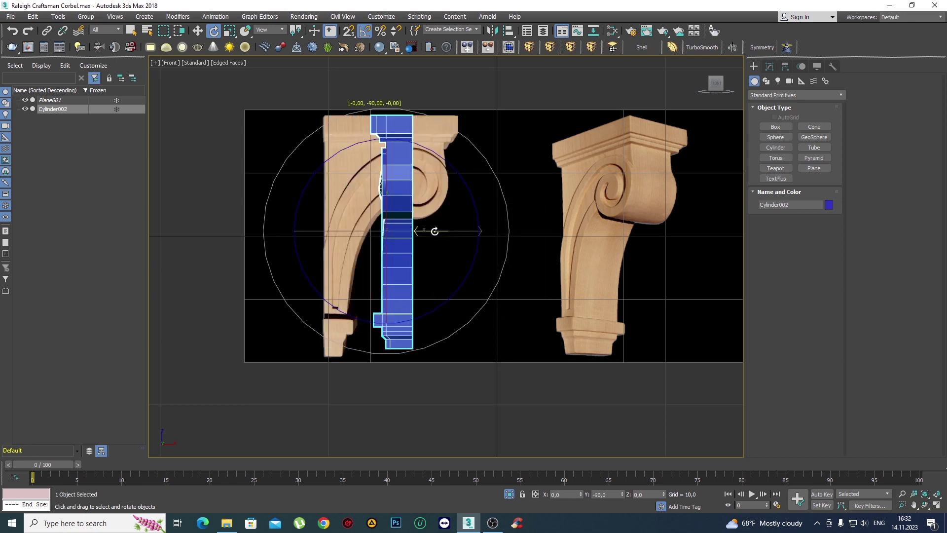
# Enter Vertex mode and box-select the corbel's 54 vertices.
pyautogui.rightClick(434, 228)
pyautogui.press('1')
pyautogui.press('q')
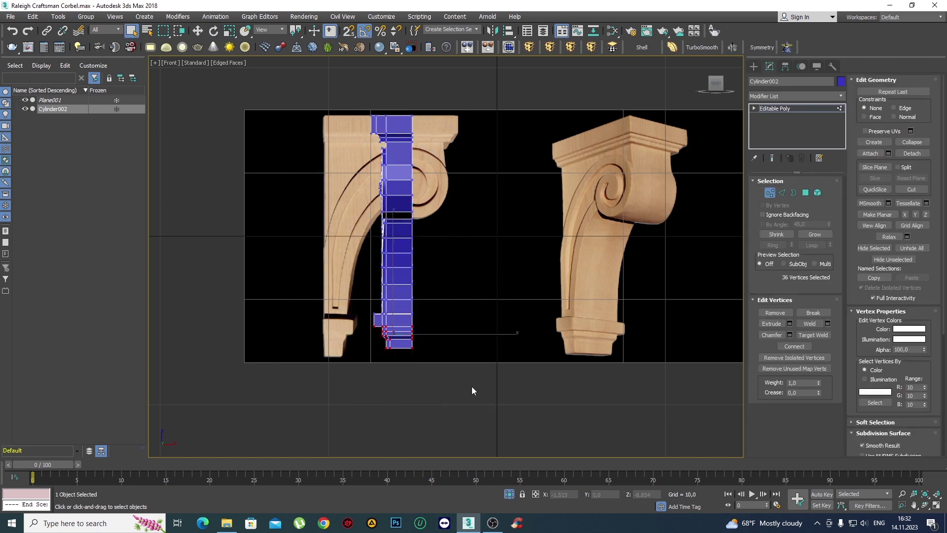
pyautogui.moveTo(469, 392); pyautogui.dragTo(403, 109)
pyautogui.keyDown('alt'); pyautogui.moveTo(428, 250); pyautogui.dragTo(436, 279, button='middle'); pyautogui.keyUp('alt')
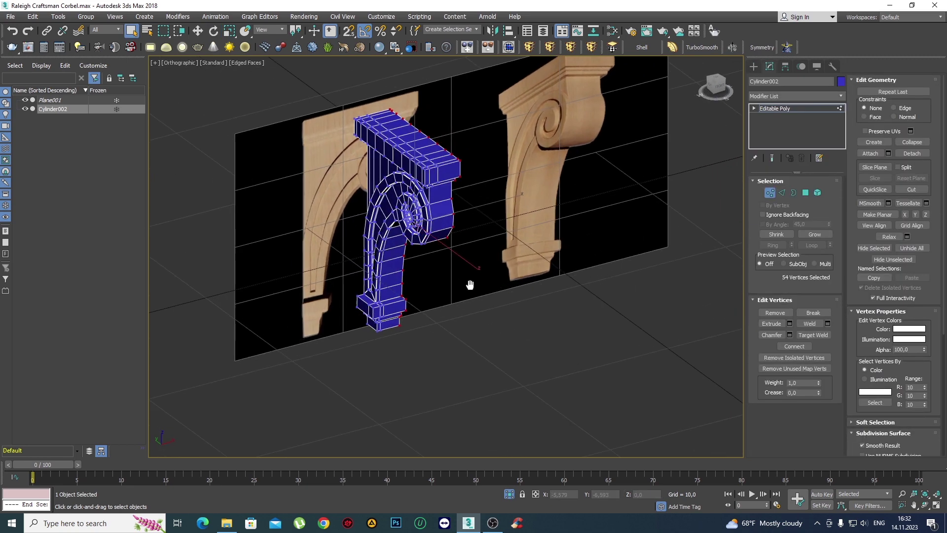
# Add a Symmetry modifier to the corbel with the mirror axis set to Z.
pyautogui.click(757, 49)
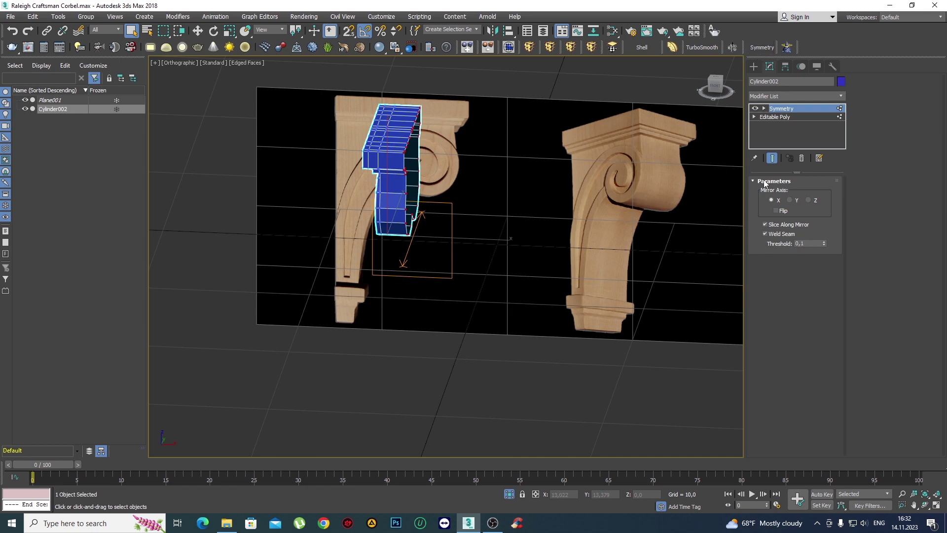
pyautogui.click(790, 201)
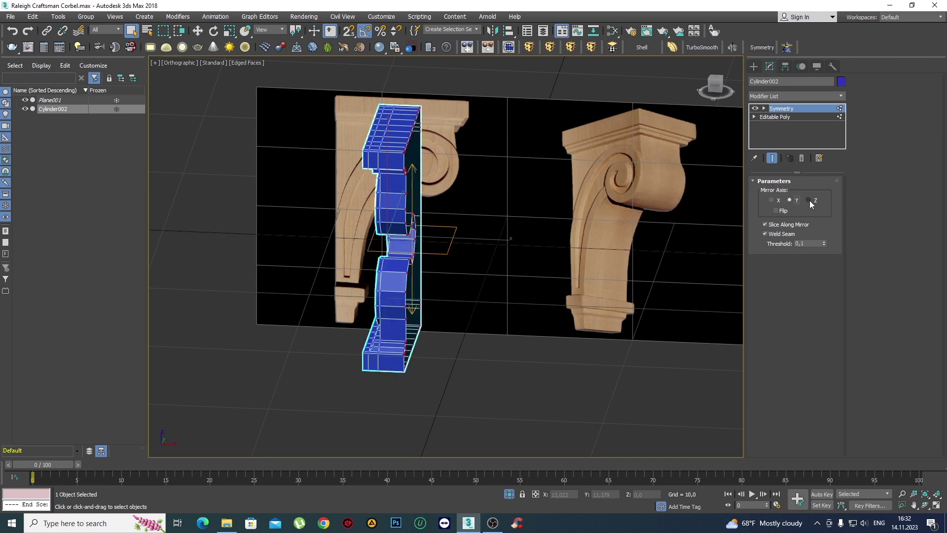
pyautogui.click(808, 200)
pyautogui.keyDown('alt'); pyautogui.moveTo(533, 263); pyautogui.dragTo(644, 227, button='middle'); pyautogui.keyUp('alt')
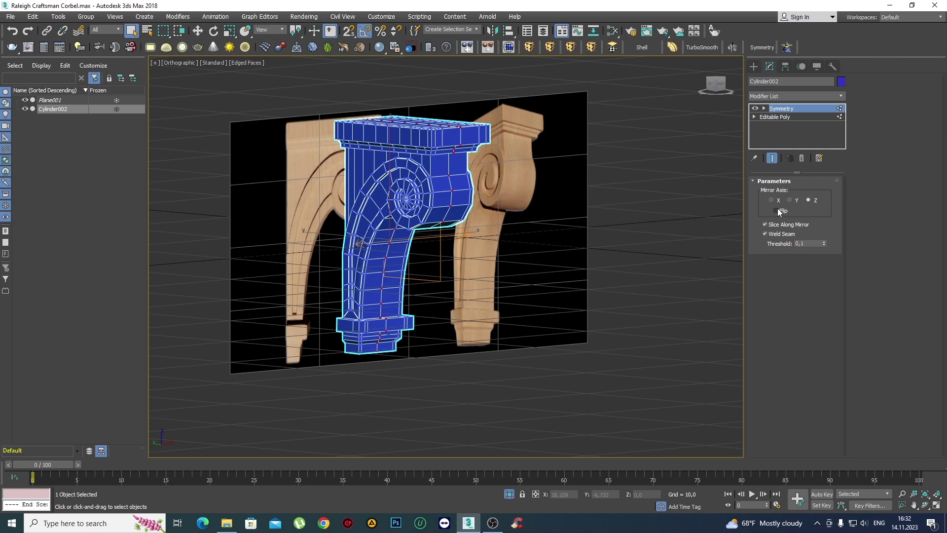
pyautogui.moveTo(533, 237)
pyautogui.keyDown('alt'); pyautogui.mouseDown(button='middle')
pyautogui.moveTo(504, 219)
pyautogui.moveTo(482, 220)
pyautogui.moveTo(553, 241)
pyautogui.moveTo(528, 271)
pyautogui.moveTo(490, 240)
pyautogui.moveTo(517, 238)
pyautogui.moveTo(510, 242)
pyautogui.mouseUp(button='middle'); pyautogui.keyUp('alt')
# Isolate the mirrored corbel with Alt+Q and inspect it in Perspective view.
pyautogui.hotkey('alt', 'q')
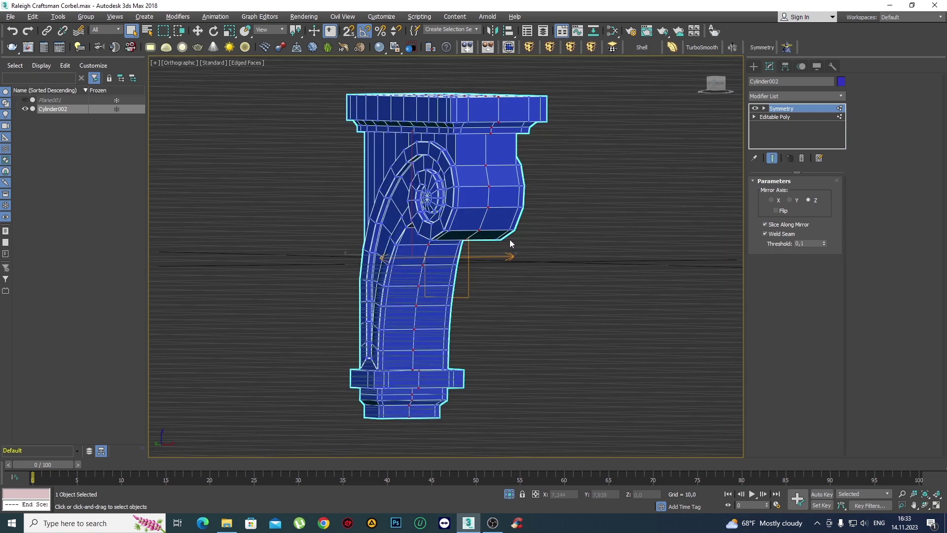
pyautogui.press('p')
pyautogui.scroll(-2, 514, 250)
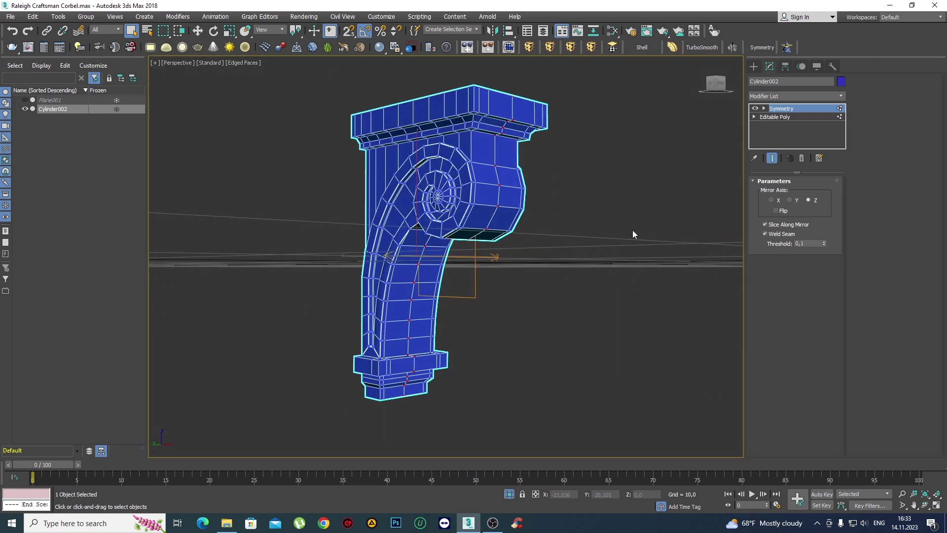
pyautogui.moveTo(513, 217)
pyautogui.keyDown('alt'); pyautogui.mouseDown(button='middle')
pyautogui.moveTo(498, 220)
pyautogui.moveTo(515, 222)
pyautogui.moveTo(695, 139)
pyautogui.mouseUp(button='middle'); pyautogui.keyUp('alt')
pyautogui.click(754, 66)
# Unhide the reference plane and place an independent copy of the corbel to its right.
pyautogui.rightClick(545, 206)
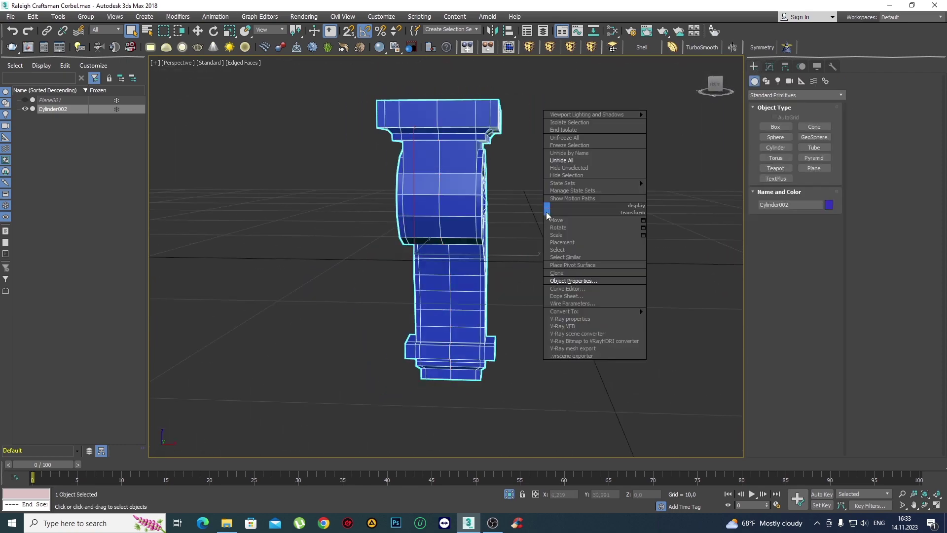
pyautogui.click(571, 160)
pyautogui.scroll(-5, 517, 183)
pyautogui.scroll(2, 537, 239)
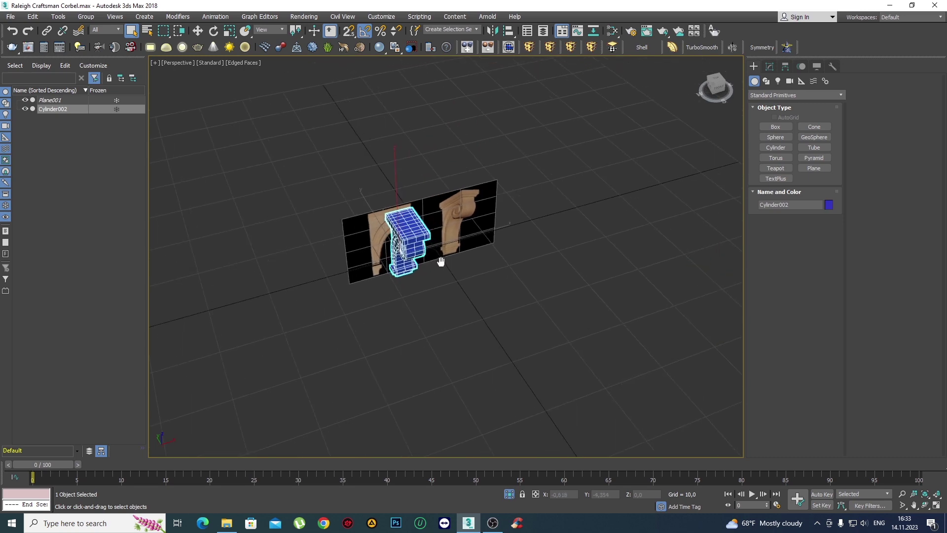
pyautogui.keyDown('alt'); pyautogui.moveTo(439, 262); pyautogui.dragTo(418, 229, button='middle'); pyautogui.keyUp('alt')
pyautogui.press('w')
pyautogui.keyDown('shift'); pyautogui.moveTo(419, 230); pyautogui.dragTo(685, 205); pyautogui.keyUp('shift')
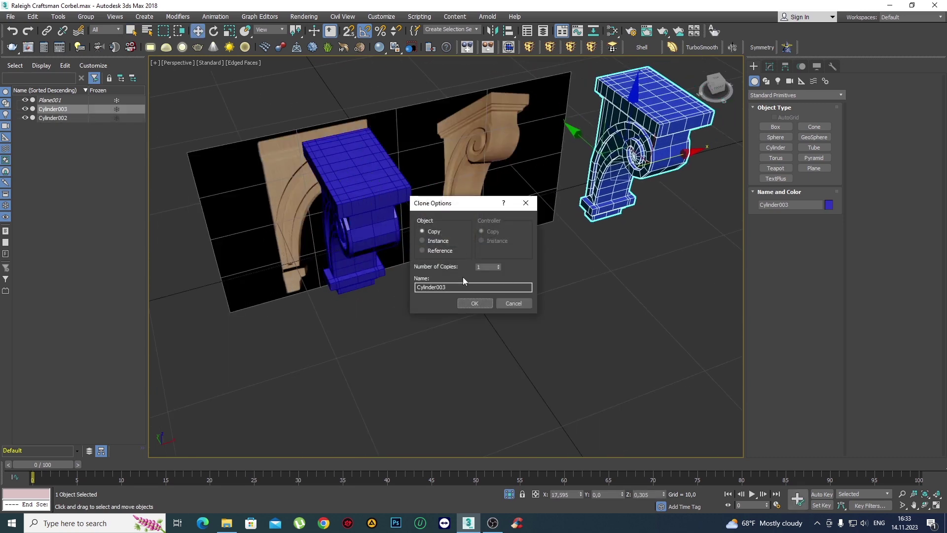
pyautogui.click(472, 303)
pyautogui.moveTo(472, 303)
pyautogui.keyDown('alt'); pyautogui.mouseDown(button='middle')
pyautogui.moveTo(424, 187)
pyautogui.moveTo(476, 226)
pyautogui.moveTo(640, 218)
pyautogui.moveTo(582, 217)
pyautogui.mouseUp(button='middle'); pyautogui.keyUp('alt')
# Isolate the original middle corbel and collapse its Symmetry modifier with Collapse All.
pyautogui.click(422, 177)
pyautogui.click(633, 186)
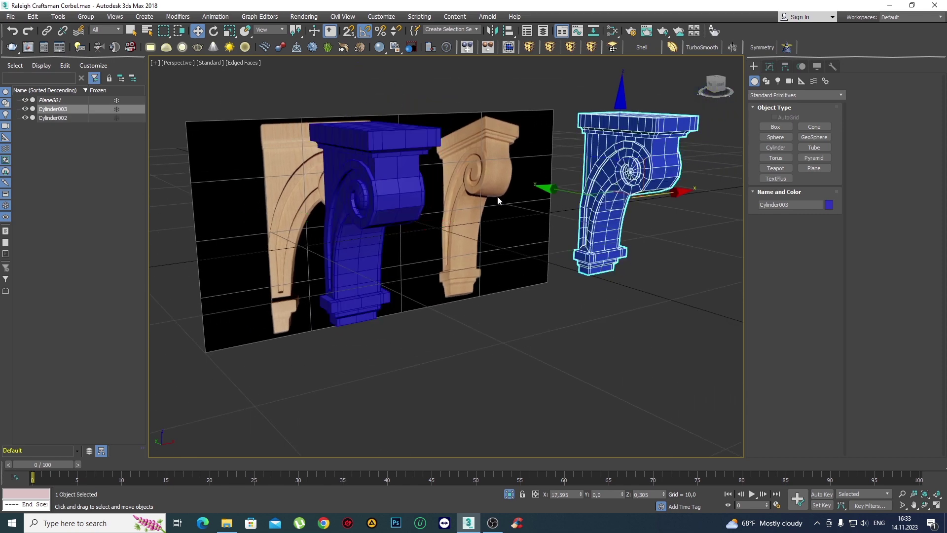
pyautogui.moveTo(497, 196)
pyautogui.mouseDown(button='middle')
pyautogui.moveTo(506, 201)
pyautogui.moveTo(461, 212)
pyautogui.moveTo(463, 233)
pyautogui.moveTo(508, 217)
pyautogui.mouseUp(button='middle')
pyautogui.click(384, 208)
pyautogui.hotkey('alt', 'q')
pyautogui.scroll(2, 460, 192)
pyautogui.press('q')
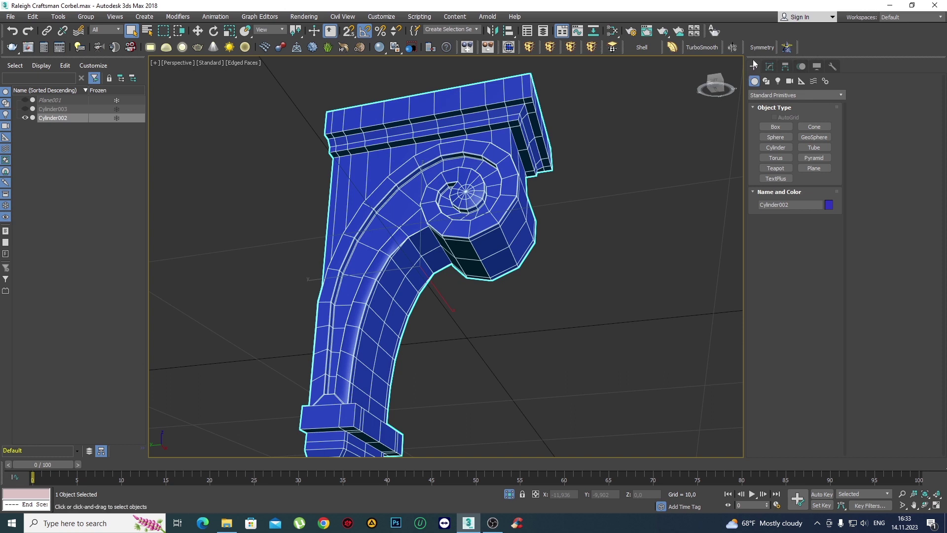
pyautogui.click(770, 66)
pyautogui.rightClick(788, 111)
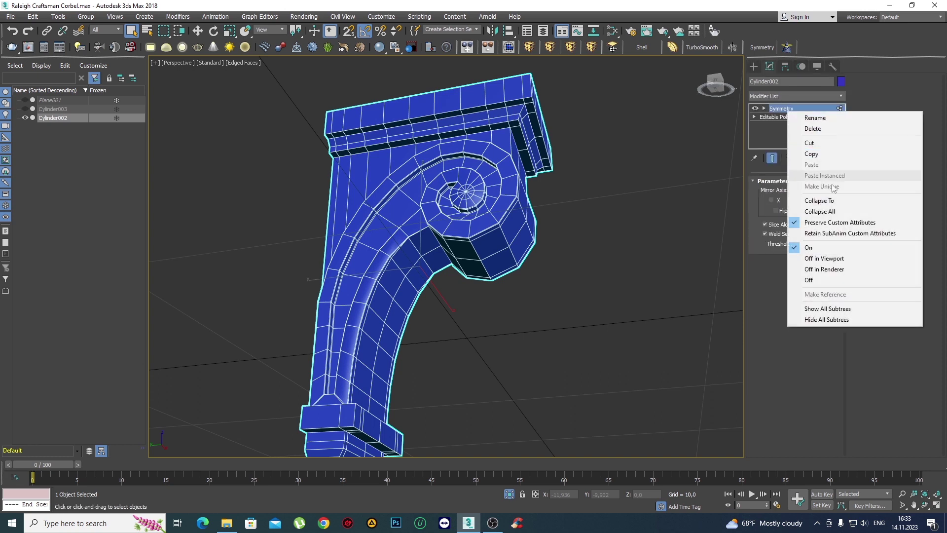
pyautogui.click(837, 211)
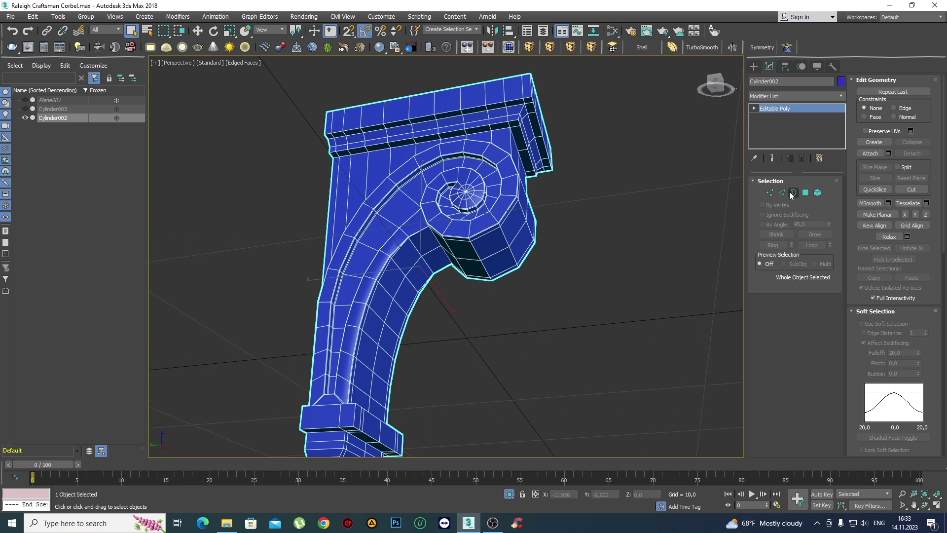
# Add a TurboSmooth modifier to the corbel and view it shaded without wireframe edges.
pyautogui.moveTo(620, 265)
pyautogui.keyDown('alt'); pyautogui.mouseDown(button='middle')
pyautogui.moveTo(525, 266)
pyautogui.moveTo(439, 329)
pyautogui.moveTo(461, 278)
pyautogui.mouseUp(button='middle'); pyautogui.keyUp('alt')
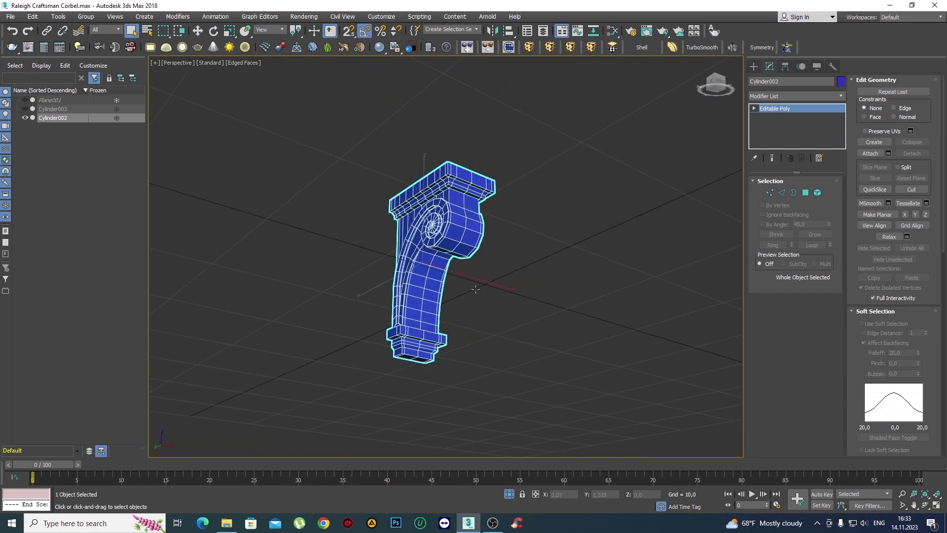
pyautogui.scroll(5, 460, 278)
pyautogui.keyDown('alt'); pyautogui.moveTo(460, 279); pyautogui.dragTo(597, 253, button='middle'); pyautogui.keyUp('alt')
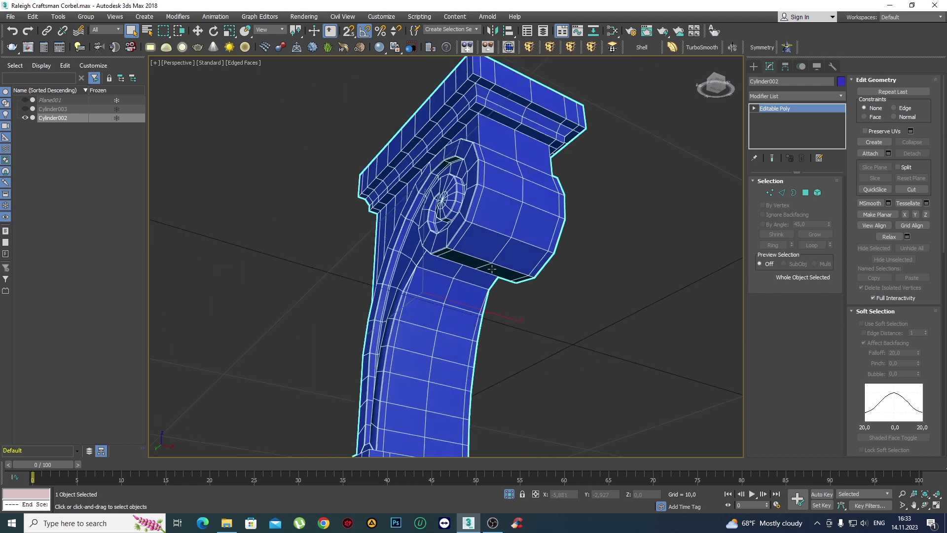
pyautogui.click(702, 47)
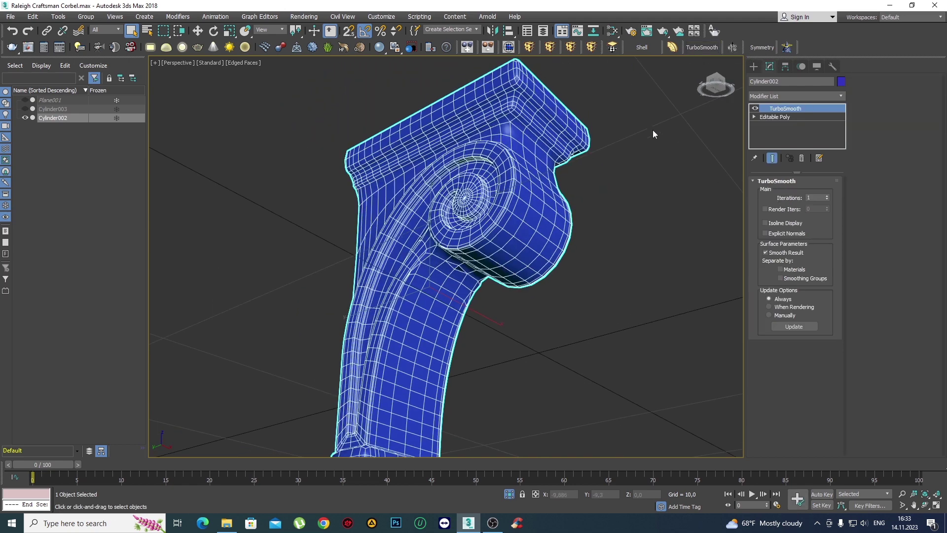
pyautogui.keyDown('alt'); pyautogui.moveTo(653, 130); pyautogui.dragTo(633, 202, button='middle'); pyautogui.keyUp('alt')
pyautogui.press('F4')
# Inspect the whole smoothed corbel, then drop back to its Editable Poly base level.
pyautogui.moveTo(575, 217)
pyautogui.keyDown('alt'); pyautogui.mouseDown(button='middle')
pyautogui.moveTo(482, 220)
pyautogui.moveTo(501, 244)
pyautogui.moveTo(641, 208)
pyautogui.mouseUp(button='middle'); pyautogui.keyUp('alt')
pyautogui.scroll(-5, 482, 220)
pyautogui.scroll(4, 501, 241)
pyautogui.click(790, 118)
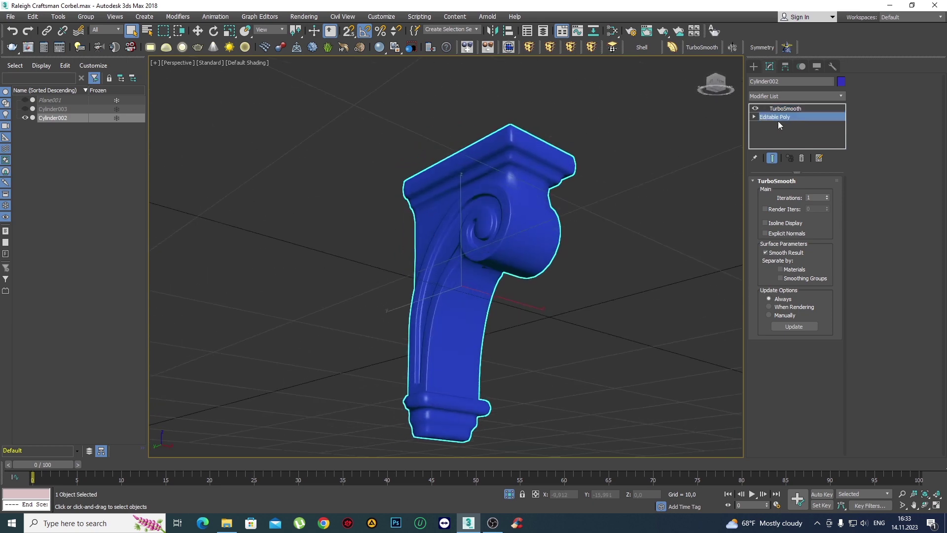
pyautogui.scroll(4, 505, 245)
pyautogui.scroll(1, 505, 244)
# Select the ring of vertical edges around the corbel's top block.
pyautogui.press('F4')
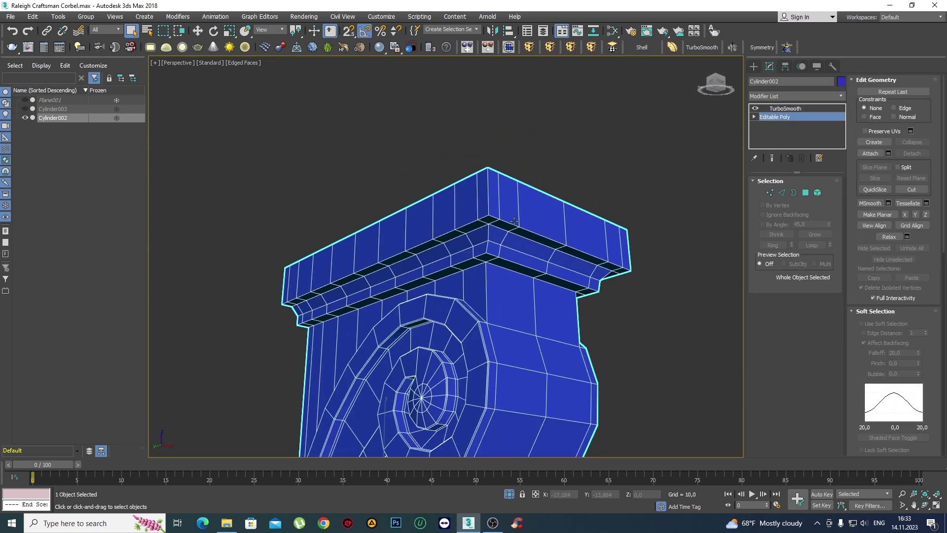
pyautogui.moveTo(505, 244)
pyautogui.keyDown('alt'); pyautogui.mouseDown(button='middle')
pyautogui.moveTo(503, 276)
pyautogui.moveTo(498, 218)
pyautogui.moveTo(473, 232)
pyautogui.moveTo(455, 224)
pyautogui.moveTo(465, 221)
pyautogui.mouseUp(button='middle'); pyautogui.keyUp('alt')
pyautogui.press('2')
pyautogui.click(456, 221)
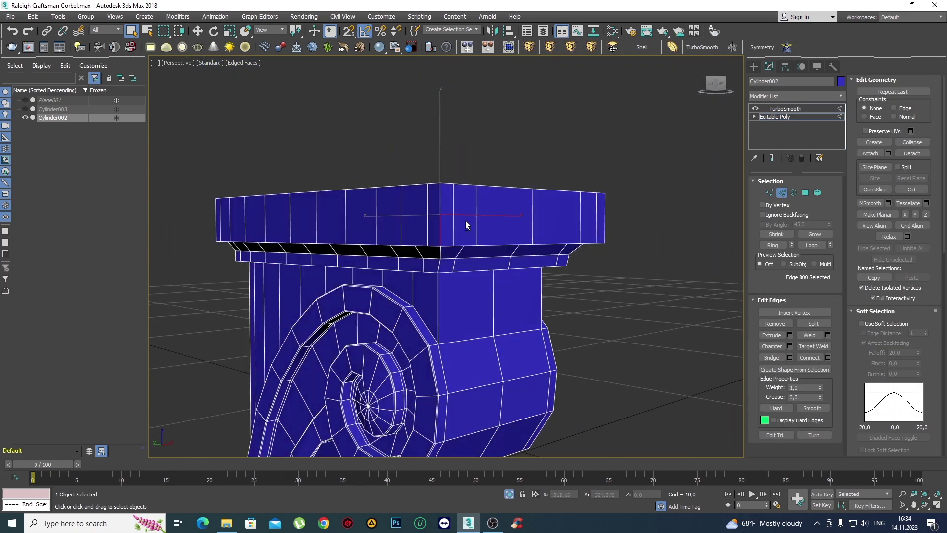
pyautogui.hotkey('alt', 'r')
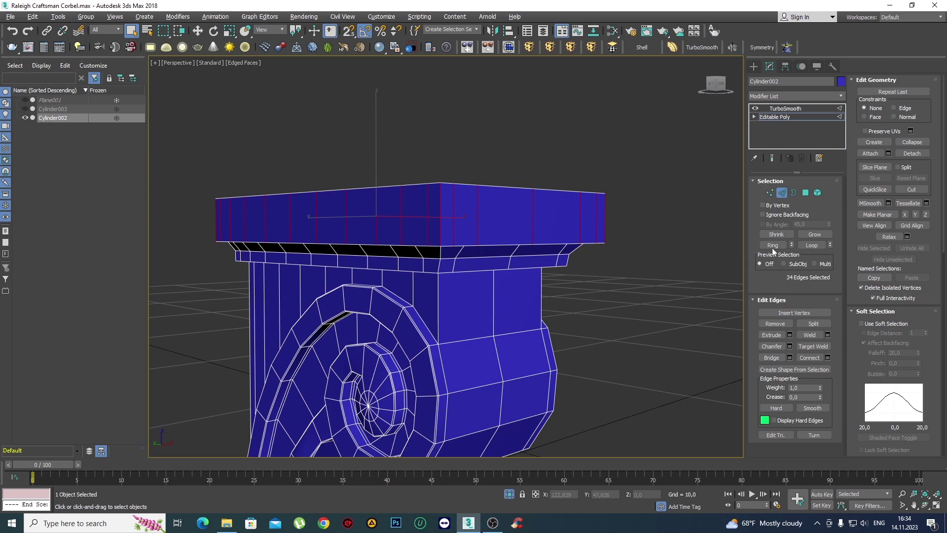
pyautogui.moveTo(538, 228)
pyautogui.keyDown('alt'); pyautogui.mouseDown(button='middle')
pyautogui.moveTo(626, 230)
pyautogui.moveTo(512, 226)
pyautogui.moveTo(455, 195)
pyautogui.moveTo(499, 243)
pyautogui.mouseUp(button='middle'); pyautogui.keyUp('alt')
# Connect the ring with 3 segments, pinch 89 and slide 0.
pyautogui.click(827, 357)
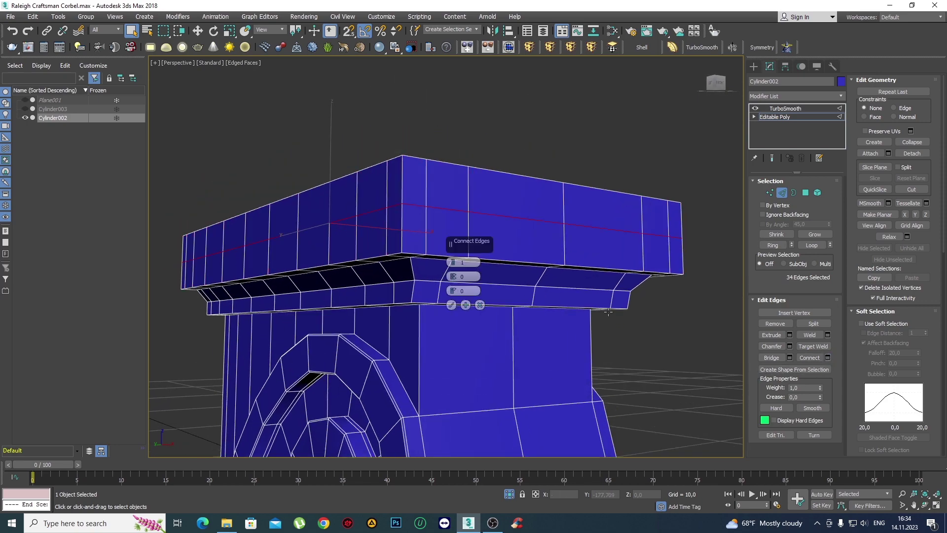
pyautogui.moveTo(452, 259); pyautogui.dragTo(453, 254)
pyautogui.moveTo(453, 253)
pyautogui.keyDown('alt'); pyautogui.mouseDown(button='middle')
pyautogui.moveTo(444, 232)
pyautogui.moveTo(456, 267)
pyautogui.mouseUp(button='middle'); pyautogui.keyUp('alt')
pyautogui.moveTo(456, 278); pyautogui.dragTo(453, 265)
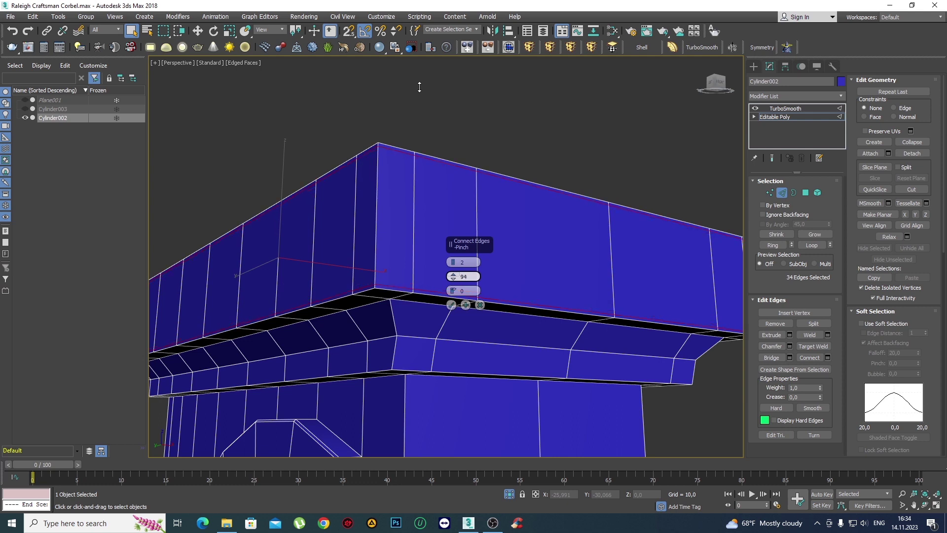
pyautogui.moveTo(417, 85); pyautogui.dragTo(453, 281)
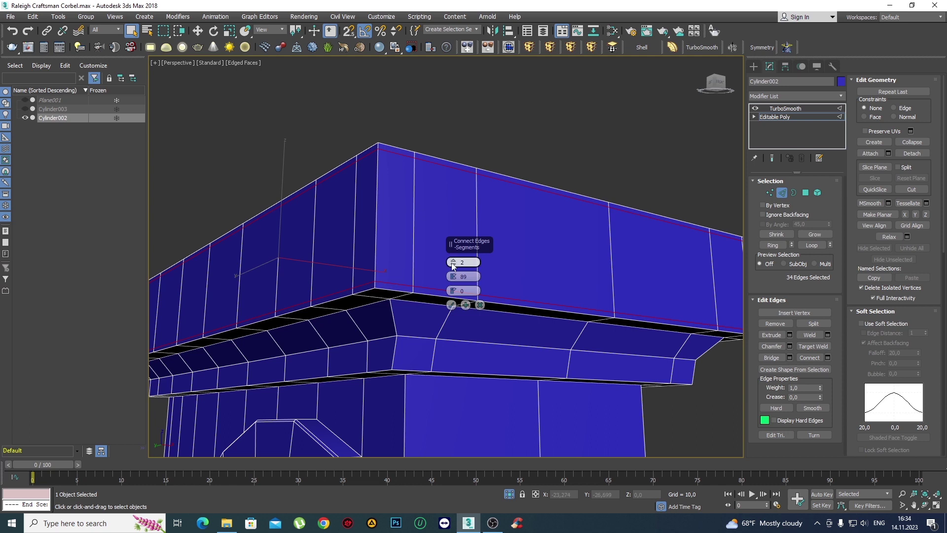
pyautogui.moveTo(452, 260); pyautogui.dragTo(453, 262)
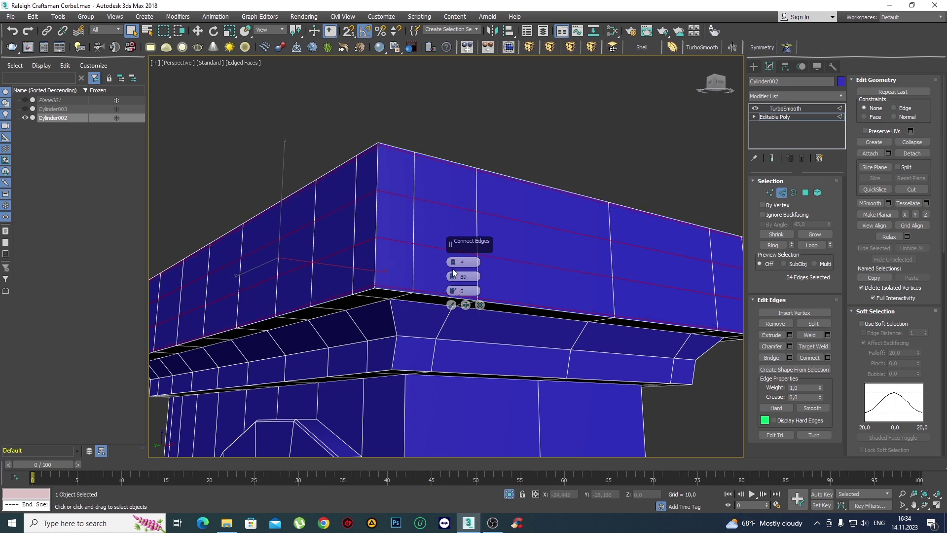
pyautogui.moveTo(454, 263); pyautogui.dragTo(454, 265)
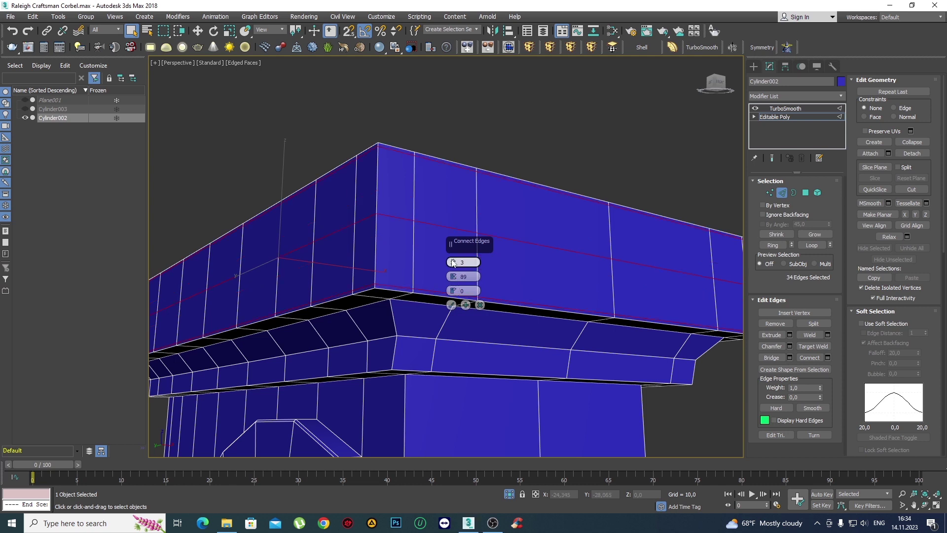
pyautogui.moveTo(452, 262); pyautogui.dragTo(453, 267)
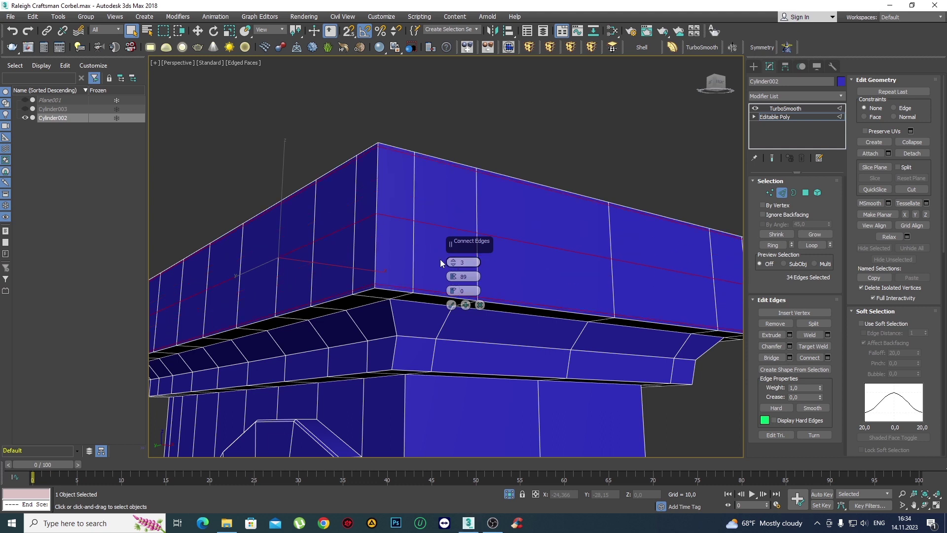
pyautogui.click(451, 304)
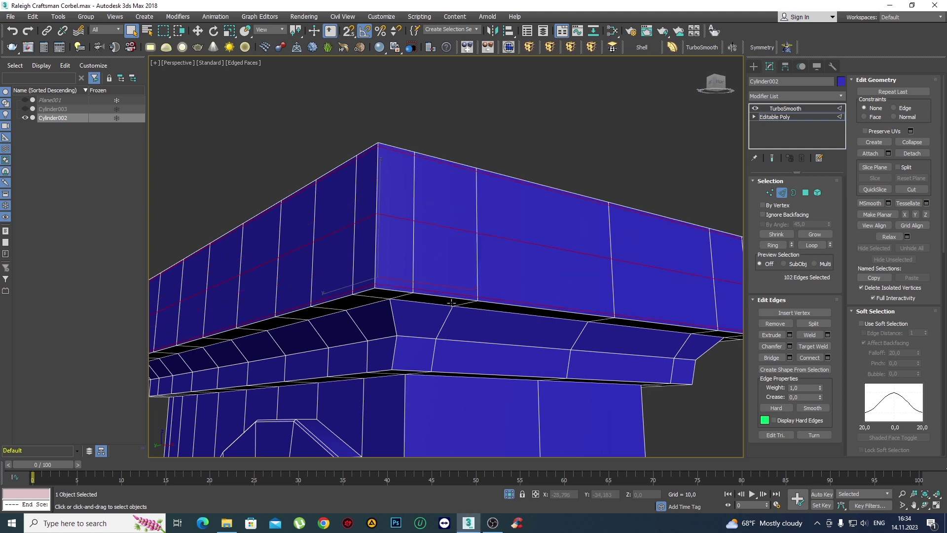
# Preview the smoothed top block without edges, then return to the Editable Poly level.
pyautogui.click(753, 66)
pyautogui.scroll(-3, 485, 228)
pyautogui.press('F4')
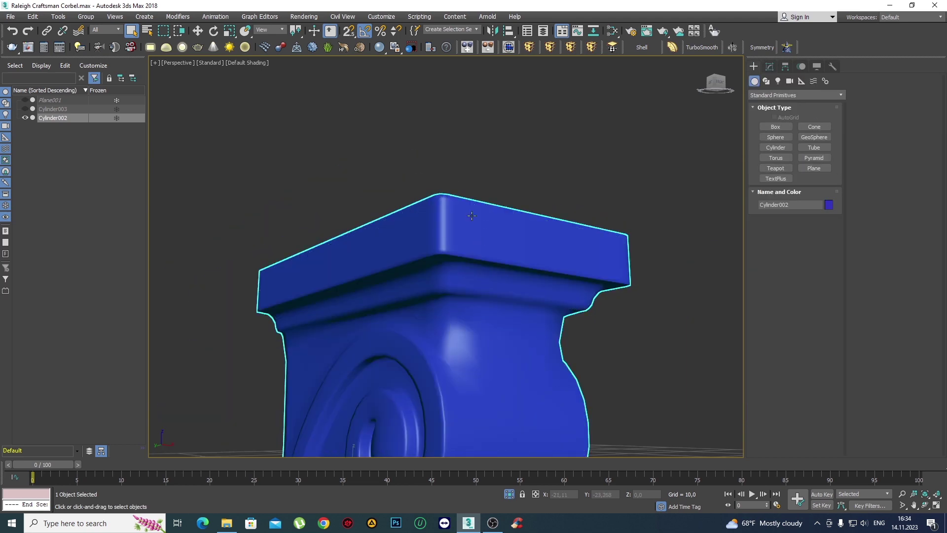
pyautogui.keyDown('alt'); pyautogui.moveTo(472, 216); pyautogui.dragTo(504, 275, button='middle'); pyautogui.keyUp('alt')
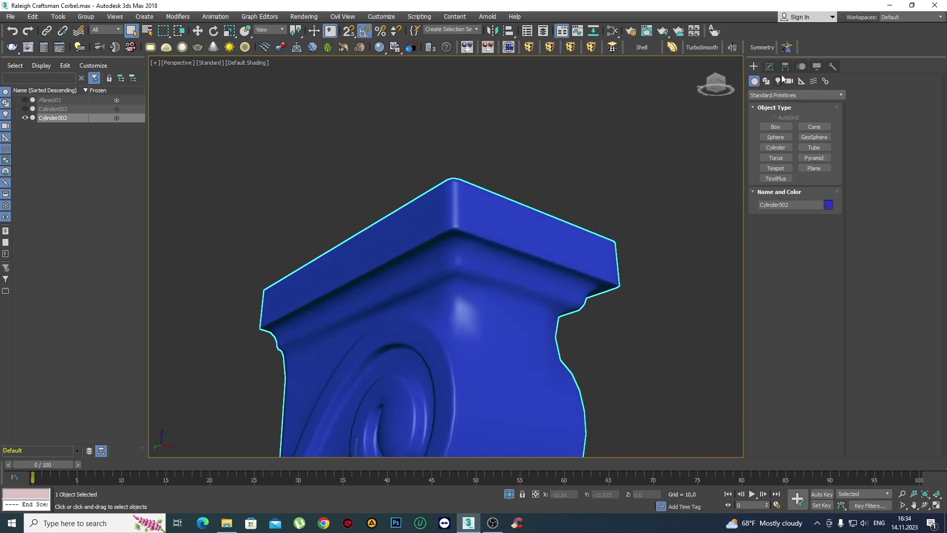
pyautogui.click(769, 66)
pyautogui.click(773, 118)
# Select the full ring of vertical edges around the cornice's underside band.
pyautogui.moveTo(587, 206); pyautogui.dragTo(548, 246, button='middle')
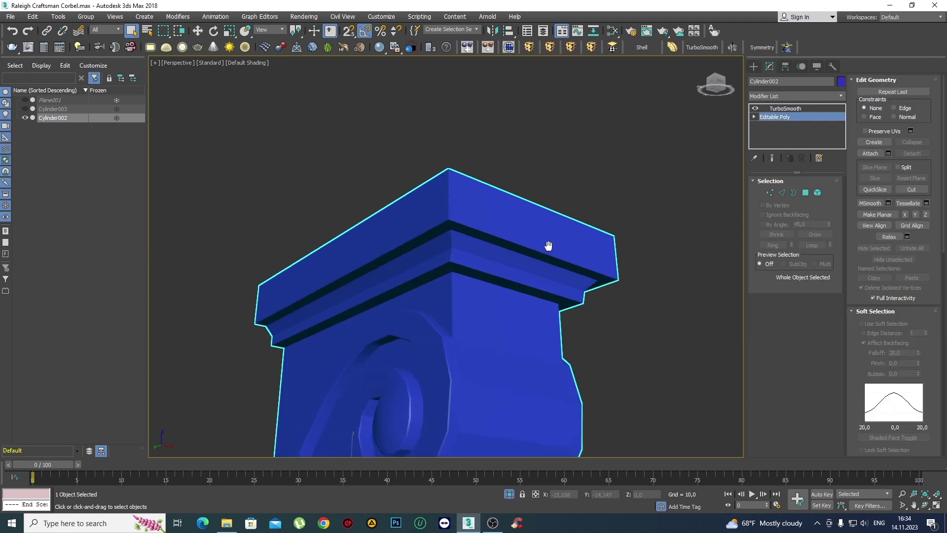
pyautogui.scroll(2, 479, 254)
pyautogui.press('F4')
pyautogui.scroll(1, 418, 252)
pyautogui.press('2')
pyautogui.scroll(1, 412, 241)
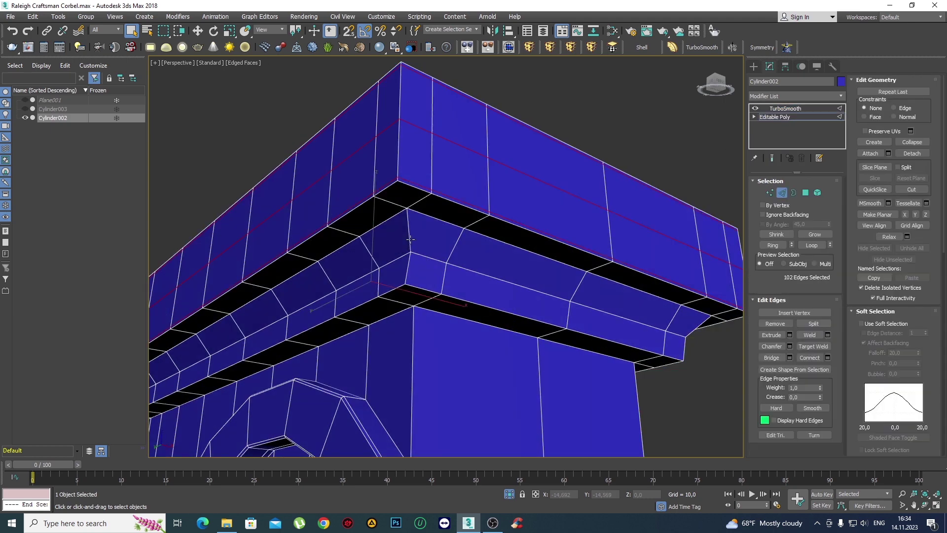
pyautogui.click(408, 236)
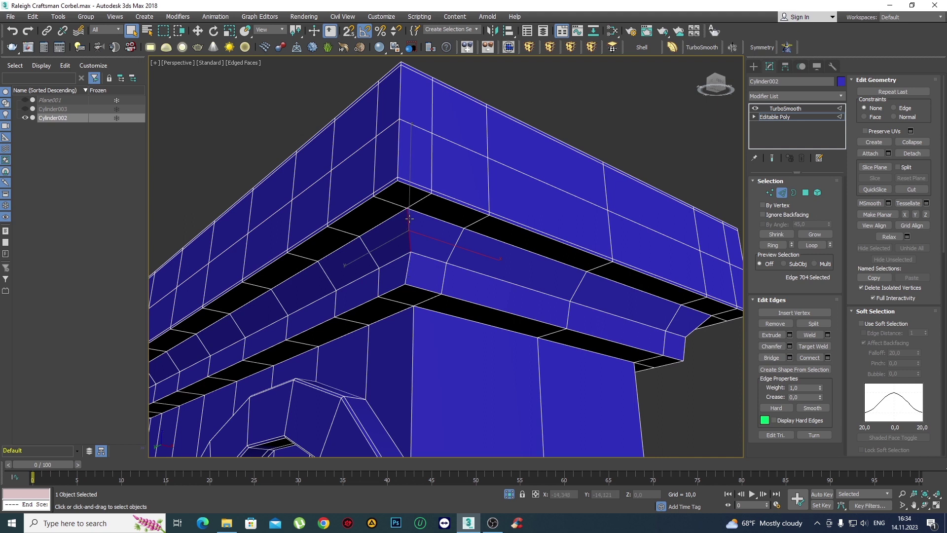
pyautogui.keyDown('ctrl'); pyautogui.click(408, 264); pyautogui.keyUp('ctrl')
pyautogui.hotkey('alt', 'r')
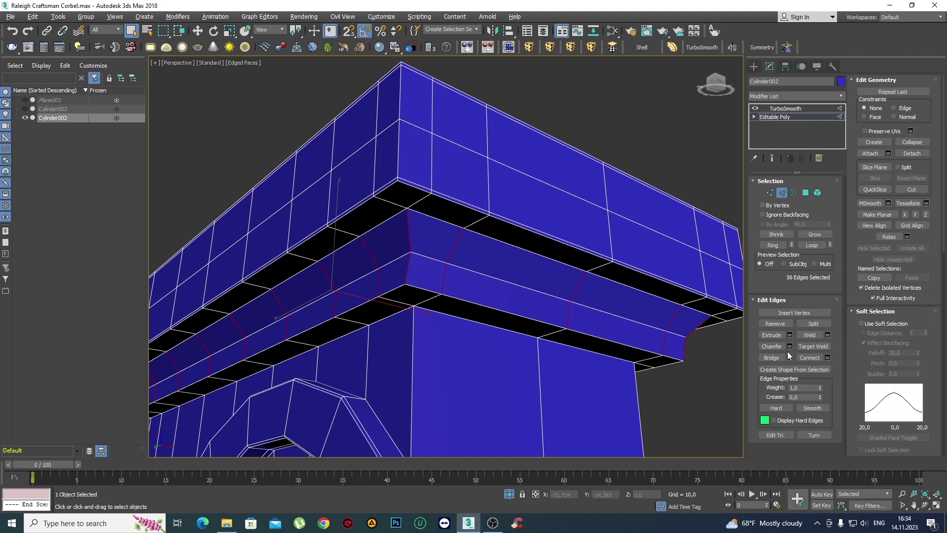
# Connect the band's edge ring with two support loops.
pyautogui.click(828, 358)
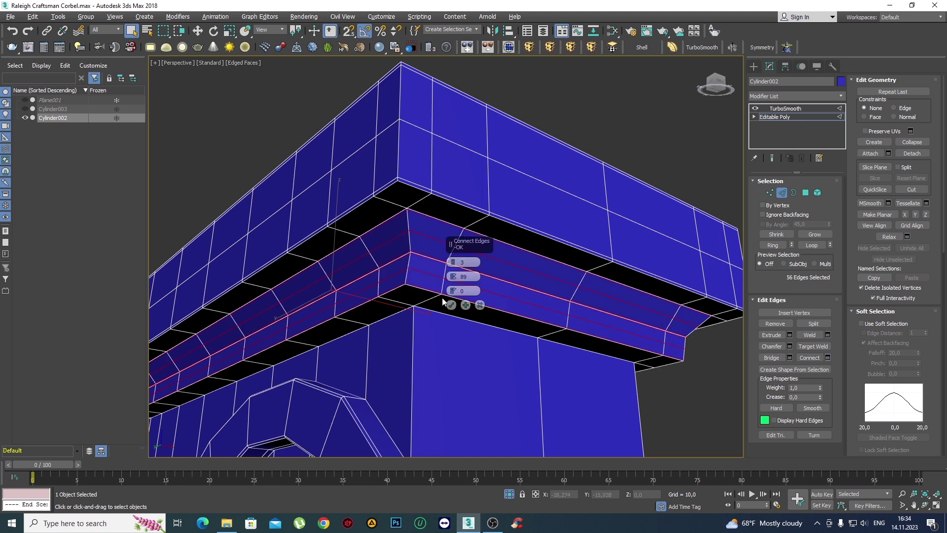
pyautogui.click(453, 265)
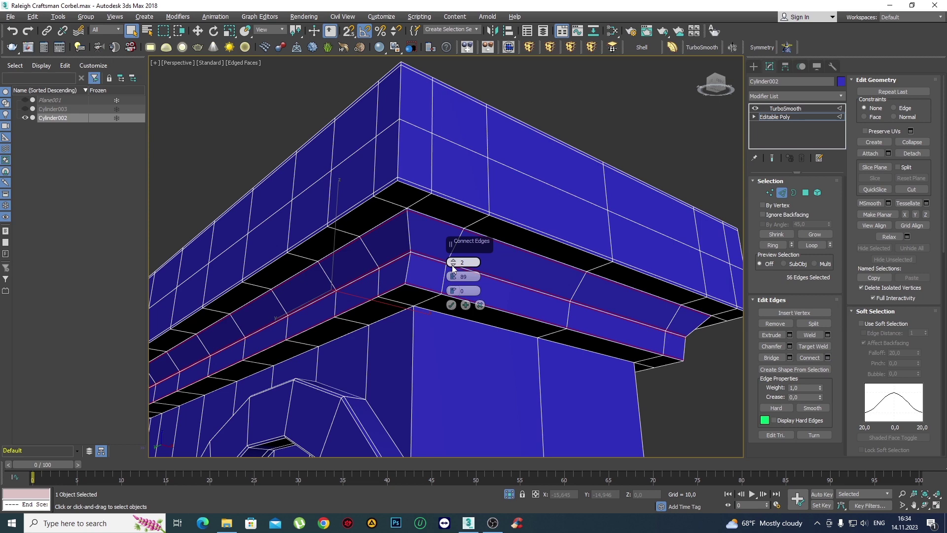
pyautogui.scroll(3, 431, 234)
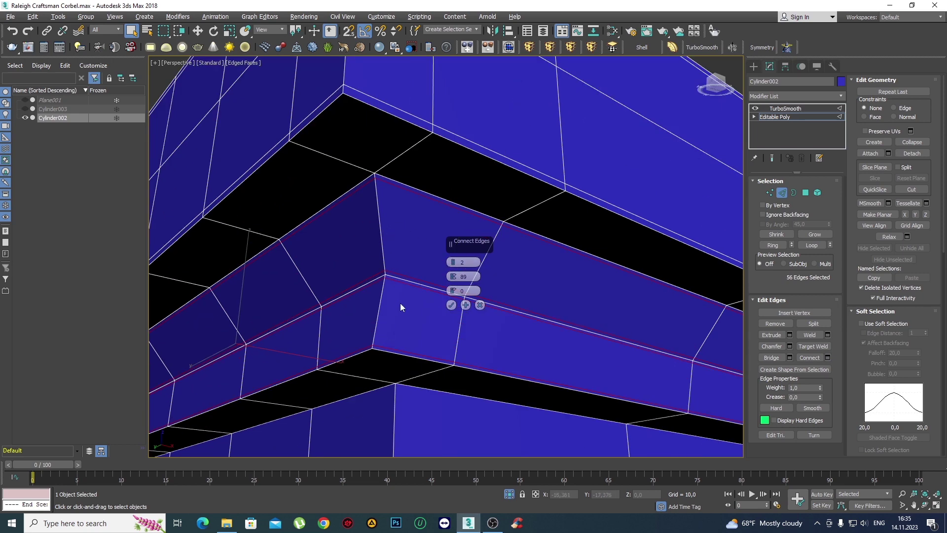
pyautogui.click(451, 305)
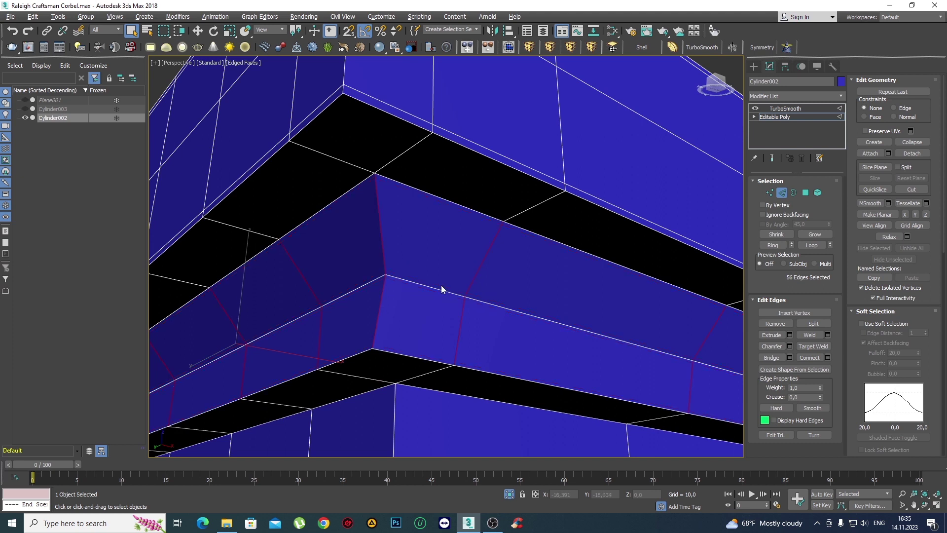
# Add a single unpinched loop slid to 94, near the band's top edge.
pyautogui.click(377, 217)
pyautogui.doubleClick(378, 223)
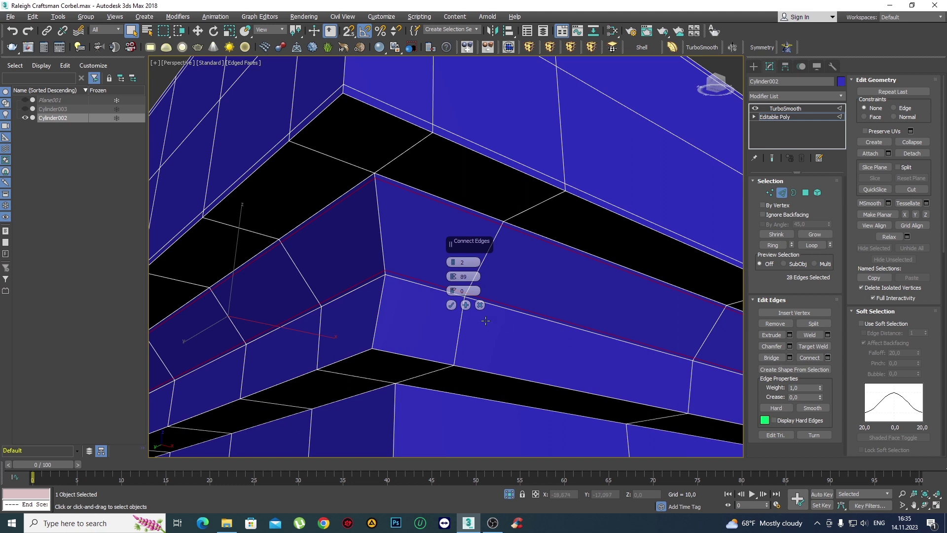
pyautogui.rightClick(454, 276)
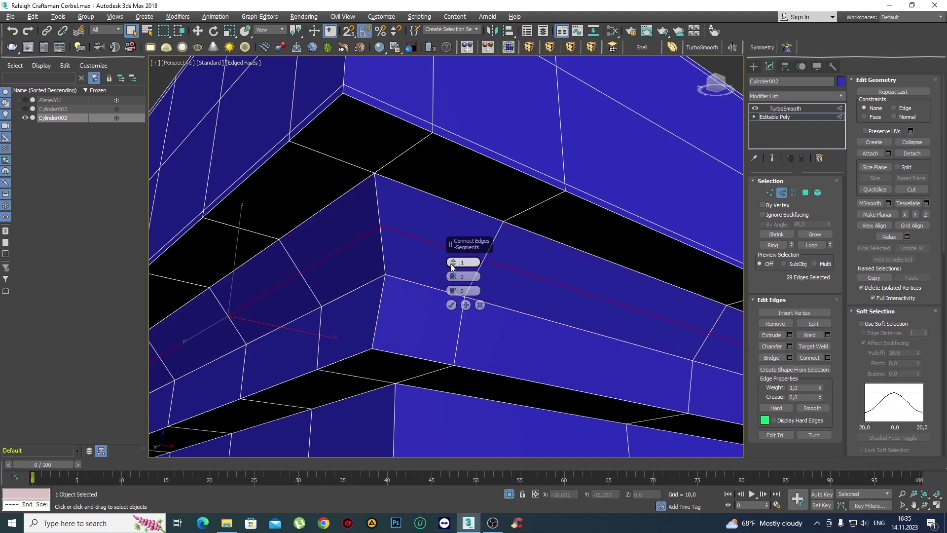
pyautogui.rightClick(453, 262)
pyautogui.moveTo(453, 291); pyautogui.dragTo(436, 151)
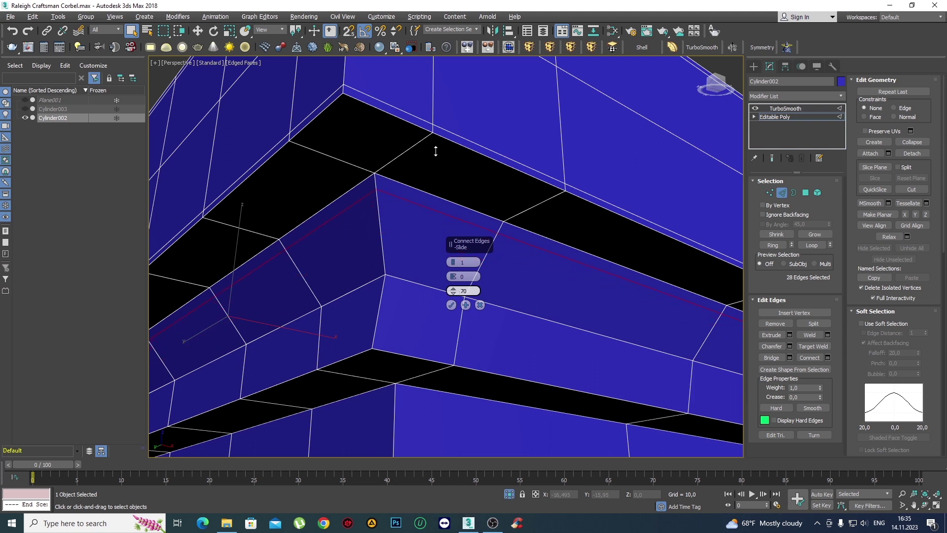
pyautogui.moveTo(430, 105); pyautogui.dragTo(430, 105)
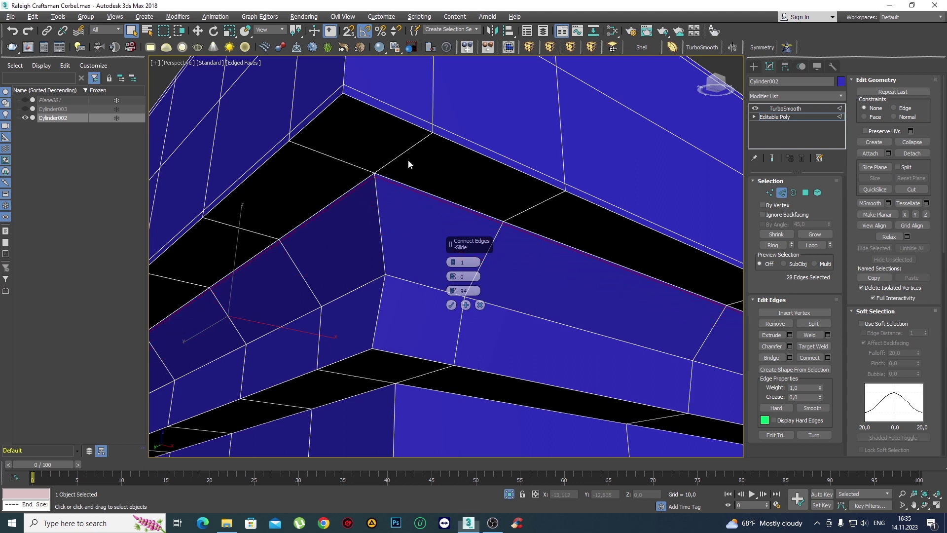
pyautogui.click(451, 305)
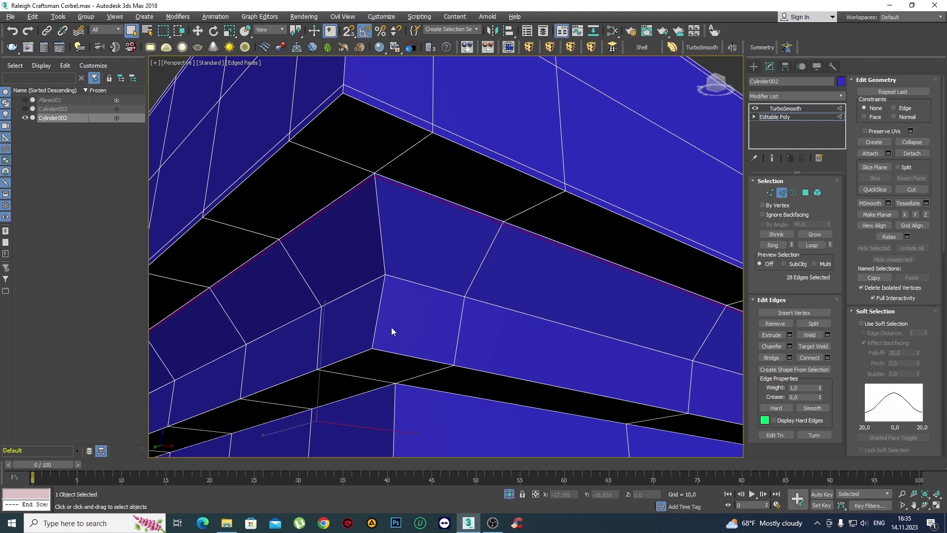
# Restore the edge ring and add a second single loop slid to -94.
pyautogui.hotkey('ctrl', 'z')
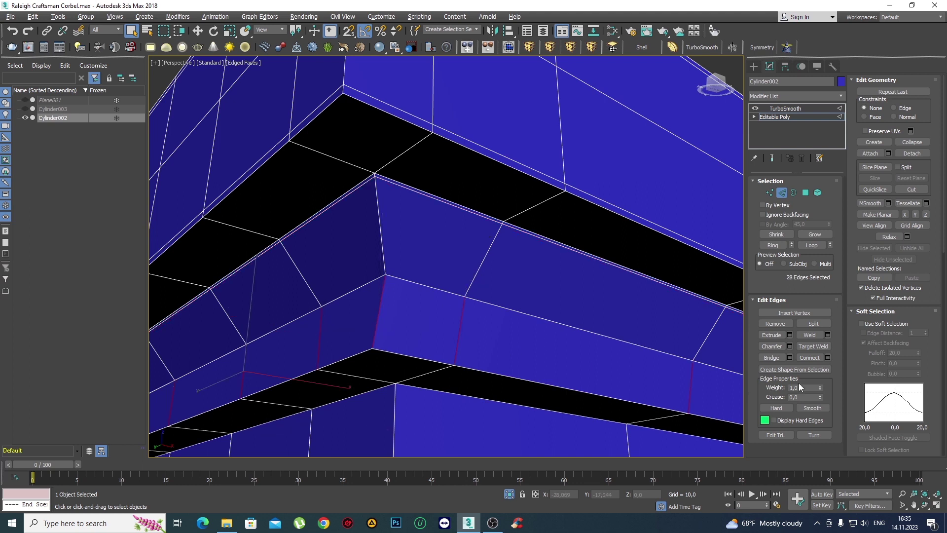
pyautogui.keyDown('shift'); pyautogui.click(805, 360); pyautogui.keyUp('shift')
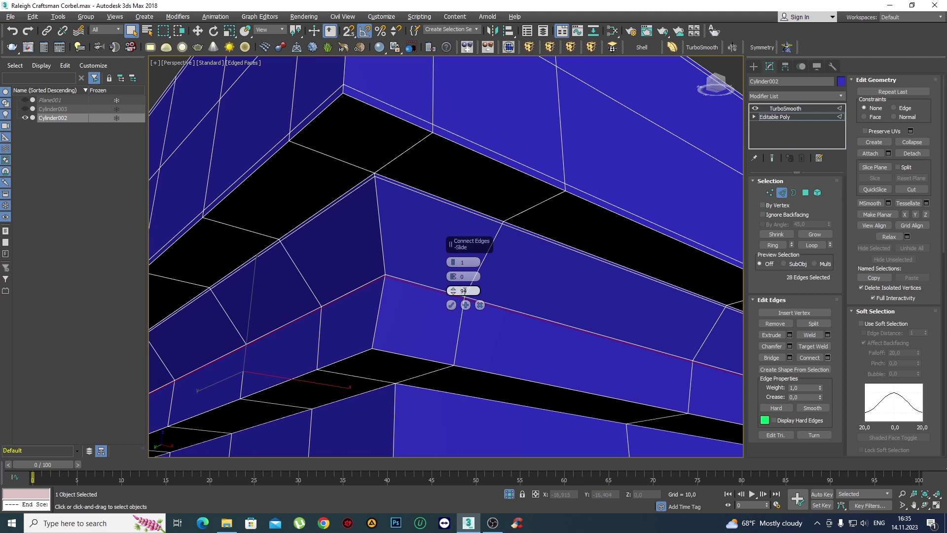
pyautogui.write('-94')
pyautogui.click(451, 305)
pyautogui.keyDown('alt'); pyautogui.moveTo(451, 306); pyautogui.dragTo(446, 219, button='middle'); pyautogui.keyUp('alt')
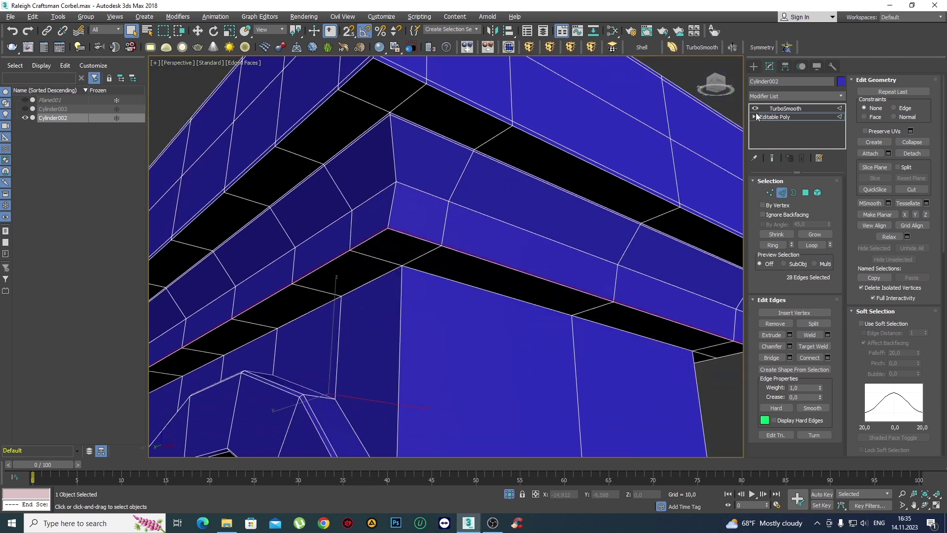
# Preview the smoothed mesh, return to Editable Poly, and zoom to the cornice's inner corner.
pyautogui.click(753, 66)
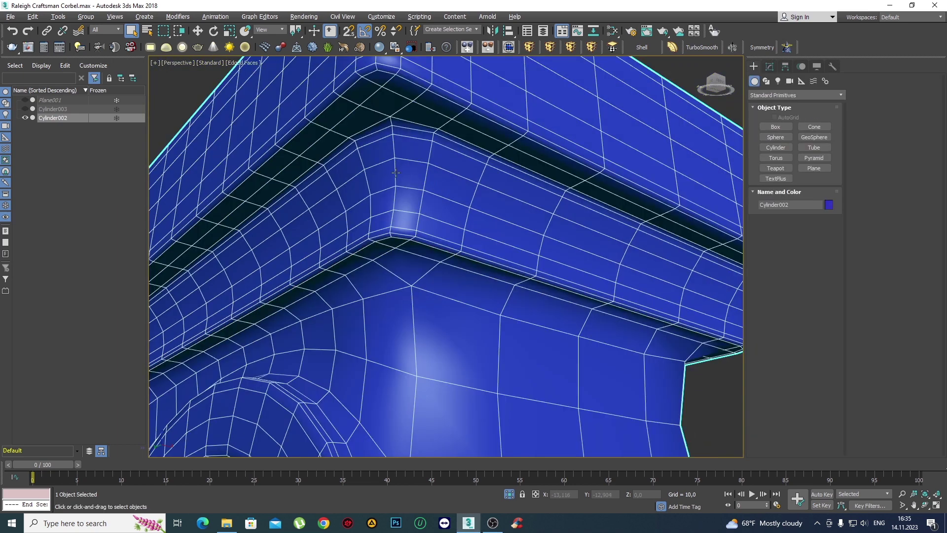
pyautogui.click(769, 67)
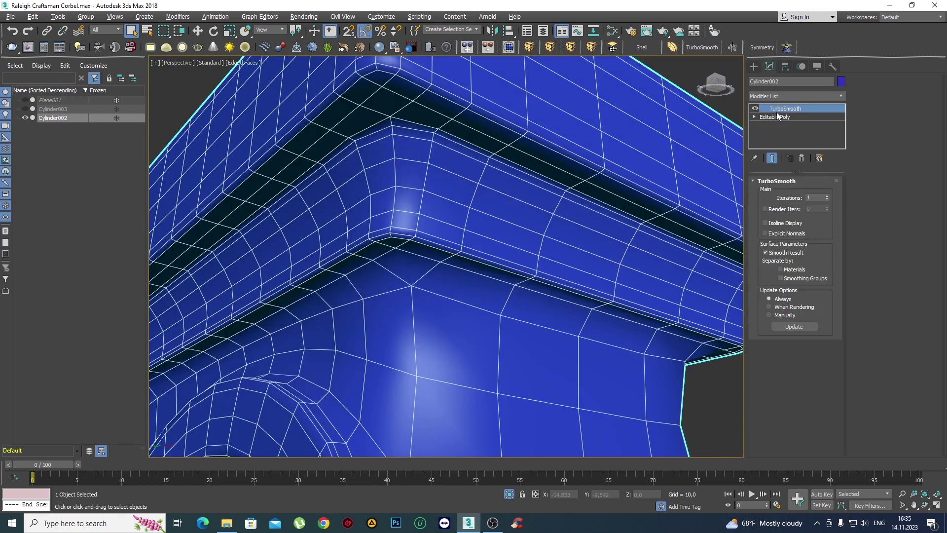
pyautogui.click(777, 117)
pyautogui.moveTo(450, 253)
pyautogui.mouseDown(button='middle')
pyautogui.moveTo(456, 247)
pyautogui.moveTo(464, 264)
pyautogui.mouseUp(button='middle')
pyautogui.scroll(-5, 456, 248)
pyautogui.scroll(4, 456, 257)
pyautogui.scroll(1, 454, 259)
pyautogui.scroll(-1, 456, 257)
pyautogui.scroll(-2, 521, 237)
pyautogui.scroll(4, 444, 205)
pyautogui.scroll(2, 442, 202)
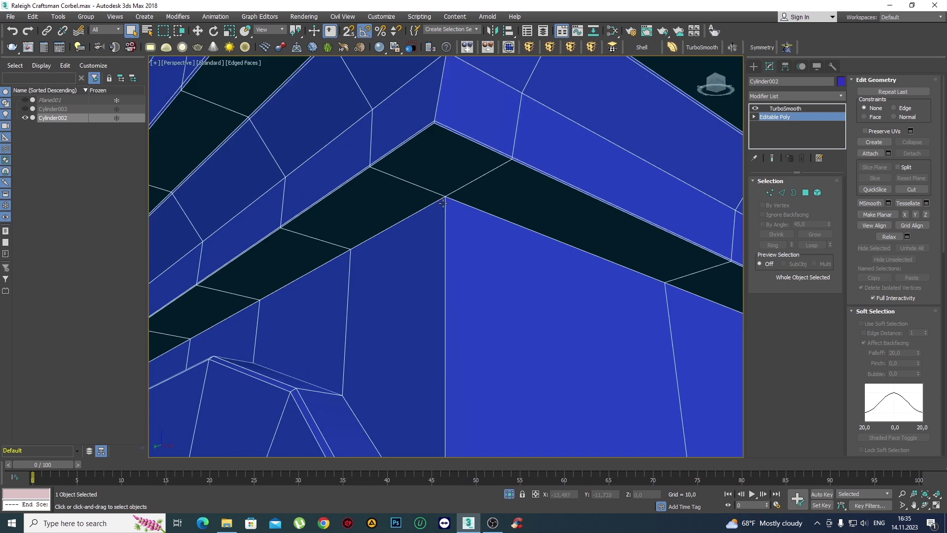
pyautogui.moveTo(432, 201); pyautogui.dragTo(438, 217, button='middle')
# Select the ring of vertical edges at the body's inner corner below the cornice.
pyautogui.press('2')
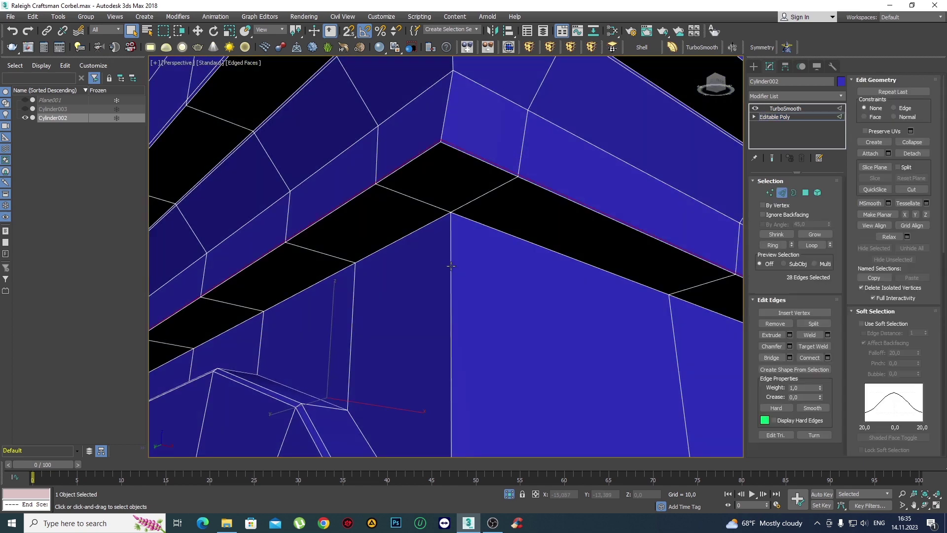
pyautogui.click(451, 265)
pyautogui.hotkey('alt', 'r')
pyautogui.scroll(-5, 452, 248)
pyautogui.moveTo(452, 247)
pyautogui.keyDown('alt'); pyautogui.mouseDown(button='middle')
pyautogui.moveTo(558, 306)
pyautogui.moveTo(474, 286)
pyautogui.moveTo(463, 274)
pyautogui.moveTo(532, 272)
pyautogui.moveTo(516, 247)
pyautogui.mouseUp(button='middle'); pyautogui.keyUp('alt')
pyautogui.scroll(5, 463, 272)
pyautogui.scroll(3, 516, 247)
pyautogui.scroll(3, 446, 224)
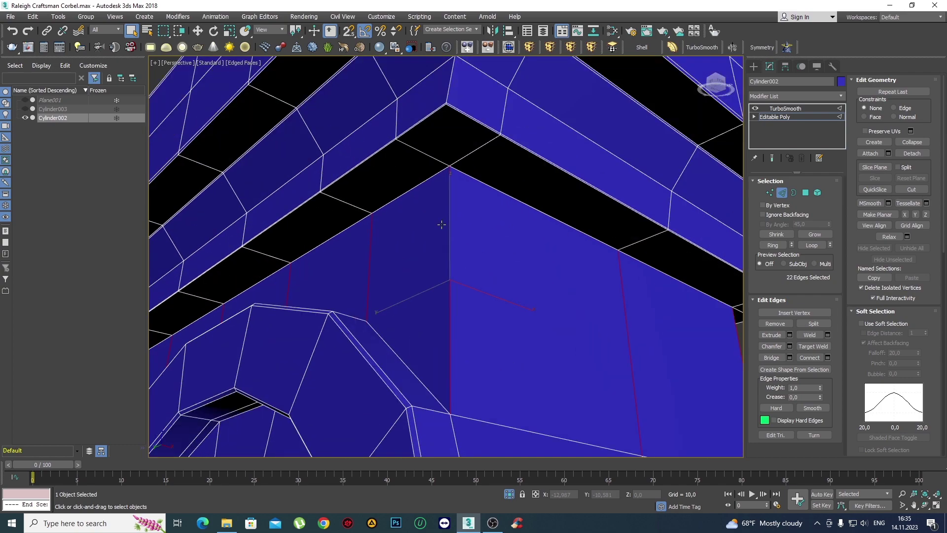
# Connect the ring with 4 segments, pinch 97 and slide 0.
pyautogui.click(827, 357)
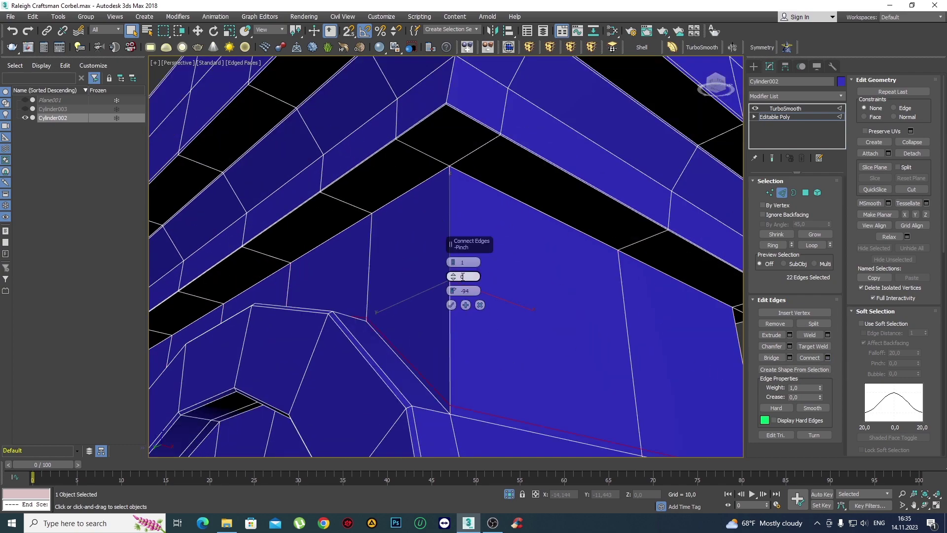
pyautogui.moveTo(454, 262); pyautogui.dragTo(456, 258)
pyautogui.rightClick(455, 292)
pyautogui.moveTo(455, 277); pyautogui.dragTo(439, 95)
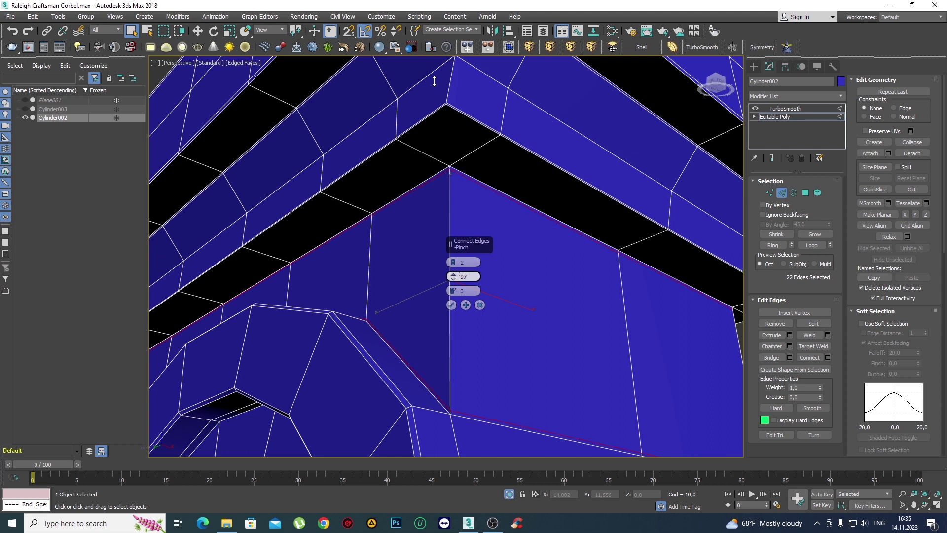
pyautogui.moveTo(434, 81); pyautogui.dragTo(433, 150)
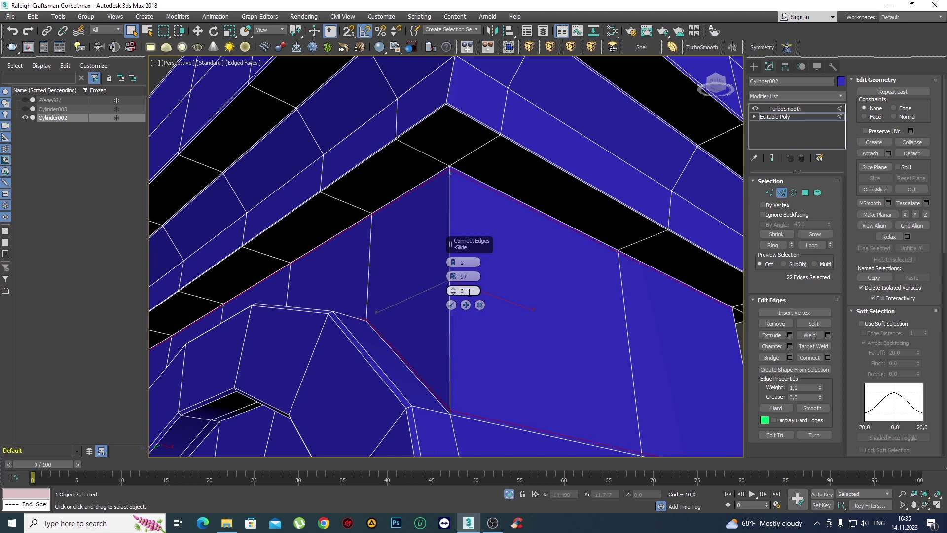
pyautogui.click(453, 262)
pyautogui.click(453, 263)
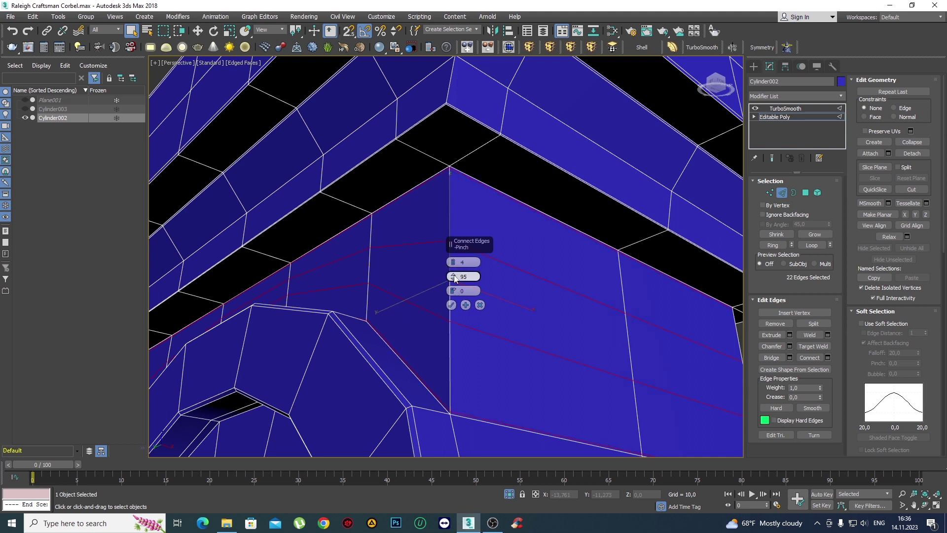
pyautogui.click(454, 274)
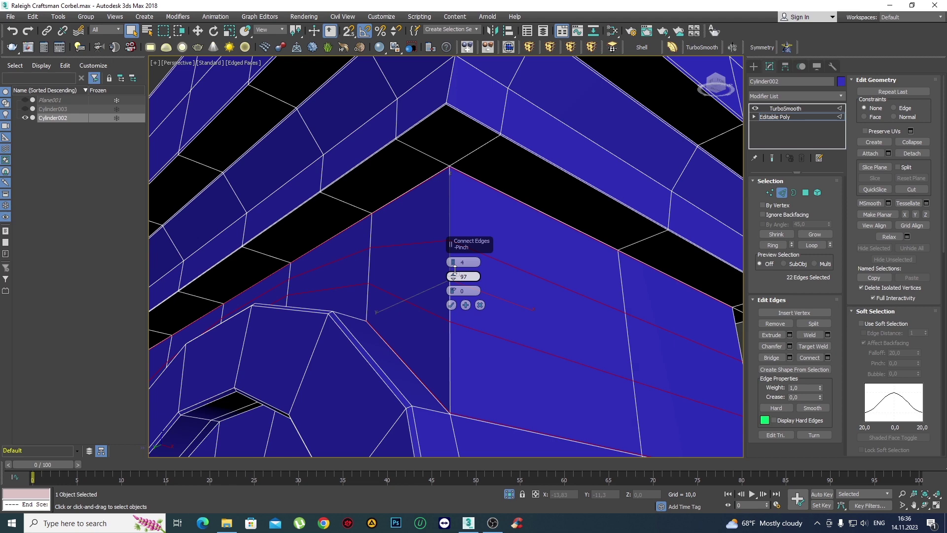
pyautogui.click(451, 305)
# Check the TurboSmooth result without wireframe, then return to the Editable Poly level.
pyautogui.scroll(-5, 493, 276)
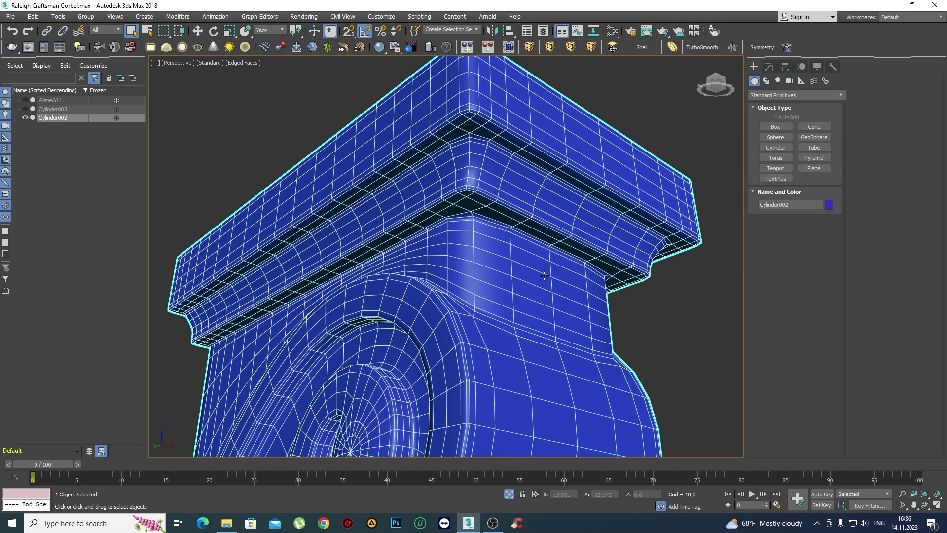
pyautogui.press('F4')
pyautogui.click(769, 66)
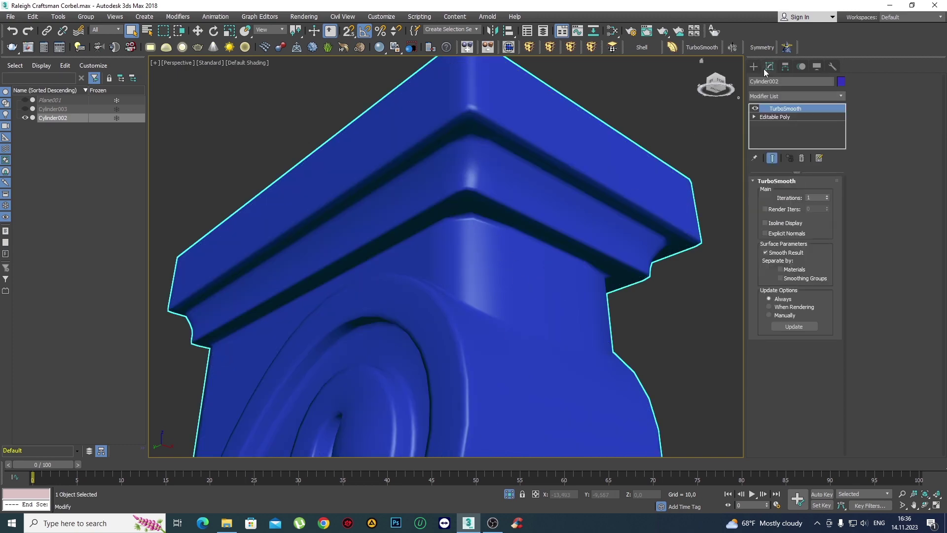
pyautogui.press('F4')
pyautogui.click(777, 117)
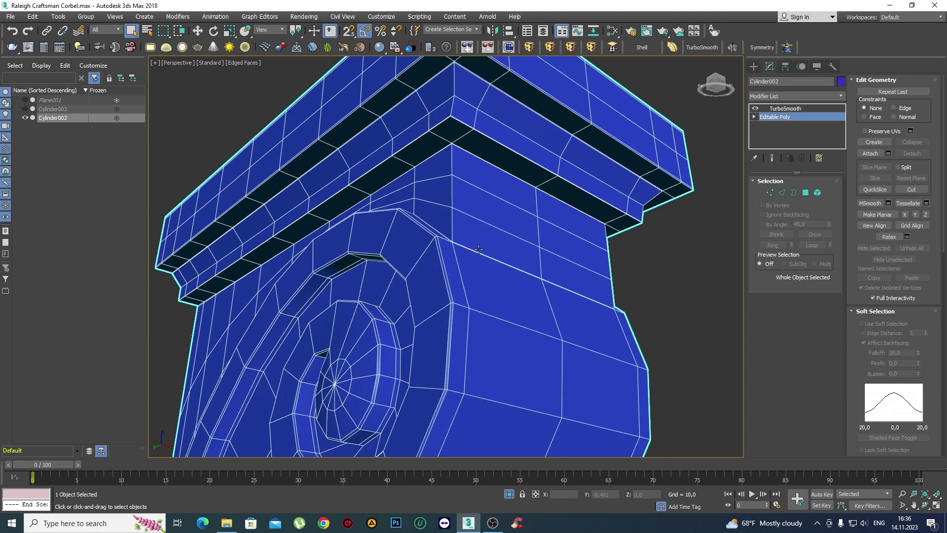
# Select the full ring of vertical edges around the corbel's base ledge.
pyautogui.moveTo(473, 236)
pyautogui.keyDown('alt'); pyautogui.mouseDown(button='middle')
pyautogui.moveTo(493, 250)
pyautogui.moveTo(523, 249)
pyautogui.moveTo(536, 265)
pyautogui.moveTo(510, 260)
pyautogui.moveTo(469, 372)
pyautogui.mouseUp(button='middle'); pyautogui.keyUp('alt')
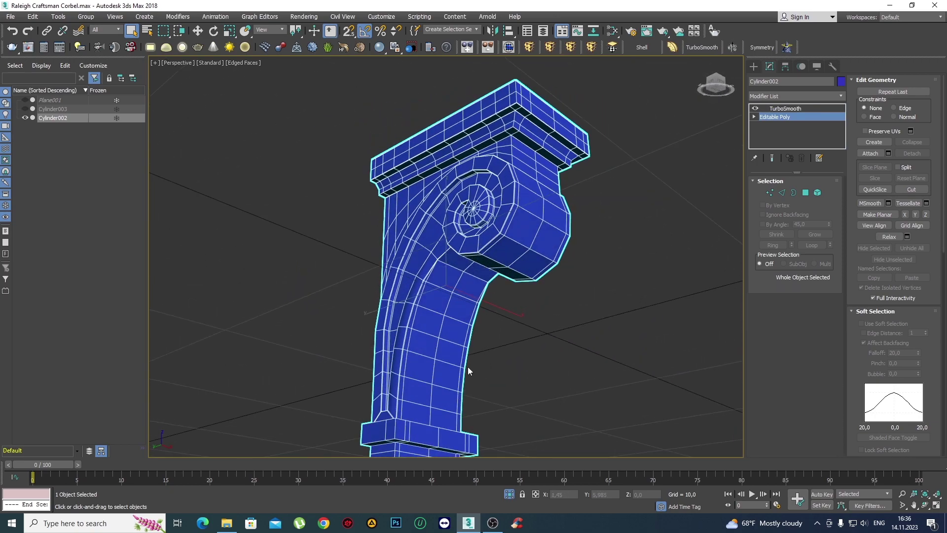
pyautogui.scroll(5, 469, 372)
pyautogui.scroll(2, 442, 256)
pyautogui.moveTo(442, 256)
pyautogui.keyDown('alt'); pyautogui.mouseDown(button='middle')
pyautogui.moveTo(421, 271)
pyautogui.moveTo(424, 256)
pyautogui.moveTo(377, 201)
pyautogui.mouseUp(button='middle'); pyautogui.keyUp('alt')
pyautogui.scroll(3, 424, 254)
pyautogui.scroll(3, 425, 248)
pyautogui.scroll(-2, 380, 287)
pyautogui.scroll(-3, 401, 239)
pyautogui.moveTo(401, 239)
pyautogui.mouseDown(button='middle')
pyautogui.moveTo(413, 237)
pyautogui.moveTo(397, 274)
pyautogui.moveTo(397, 249)
pyautogui.mouseUp(button='middle')
pyautogui.press('2')
pyautogui.click(376, 281)
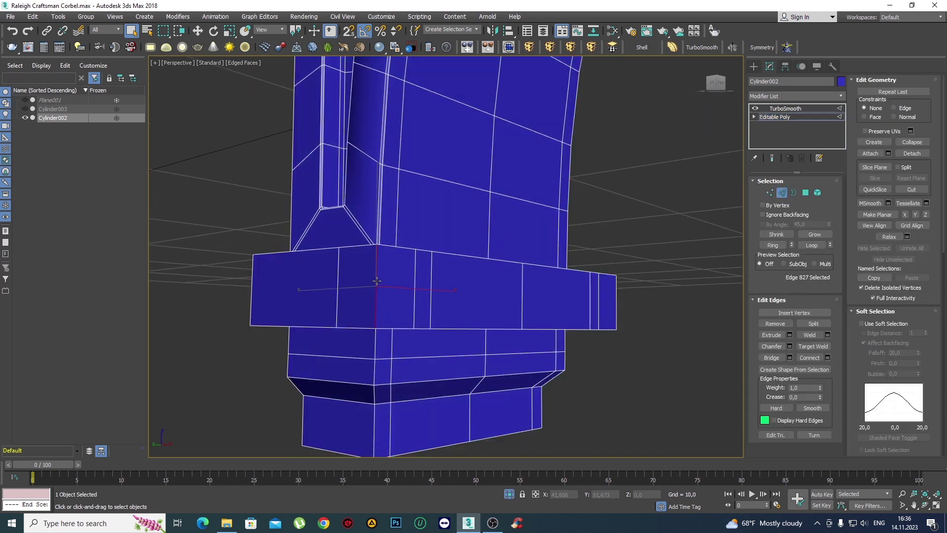
pyautogui.hotkey('alt', 'r')
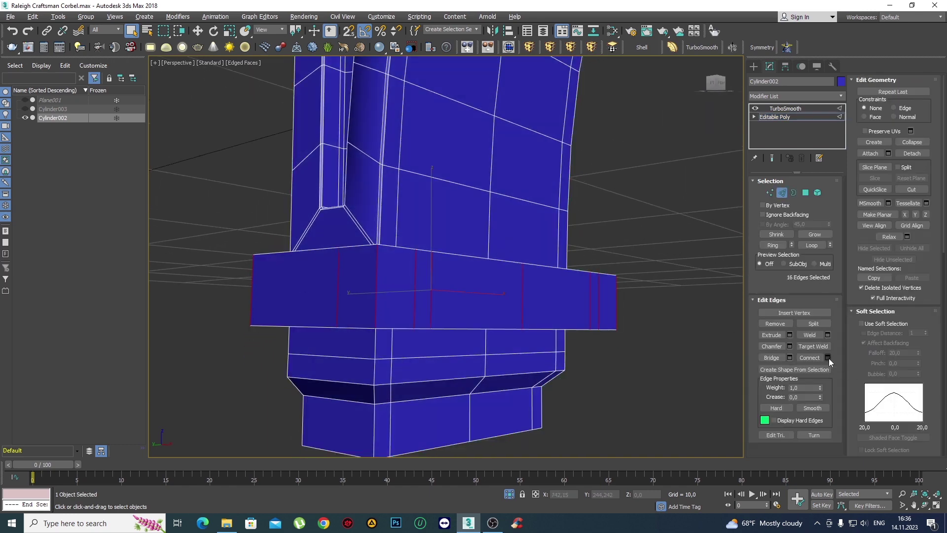
# Connect the ledge ring with 3 segments at pinch 94.
pyautogui.click(827, 358)
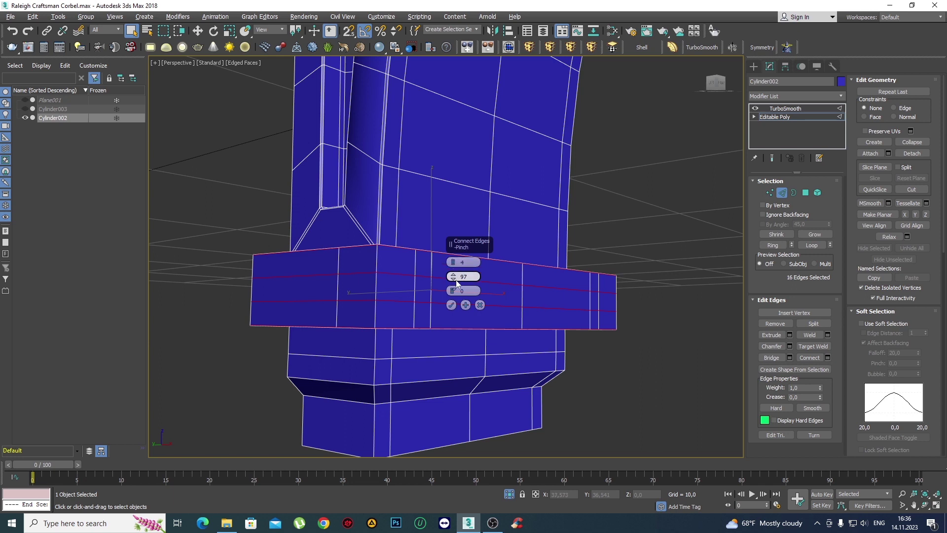
pyautogui.moveTo(453, 262); pyautogui.dragTo(454, 279)
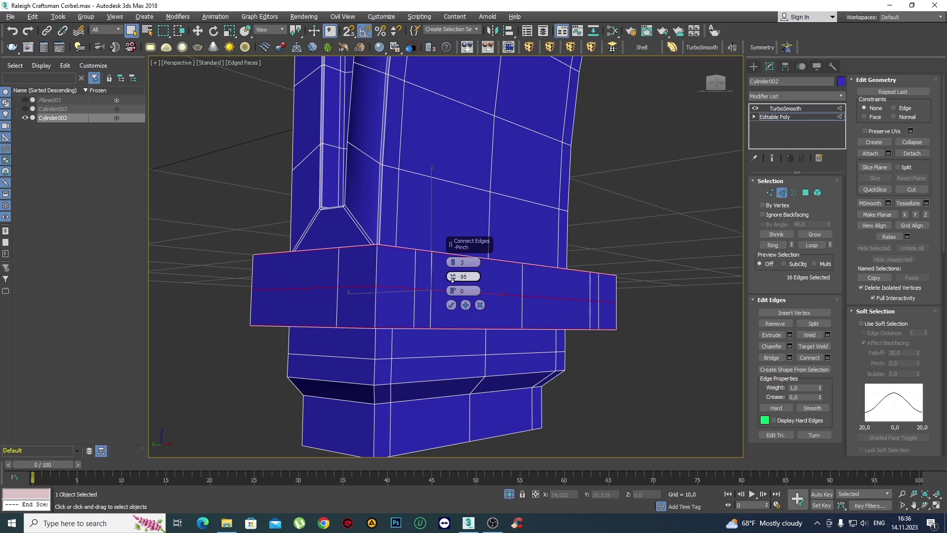
pyautogui.scroll(3, 449, 292)
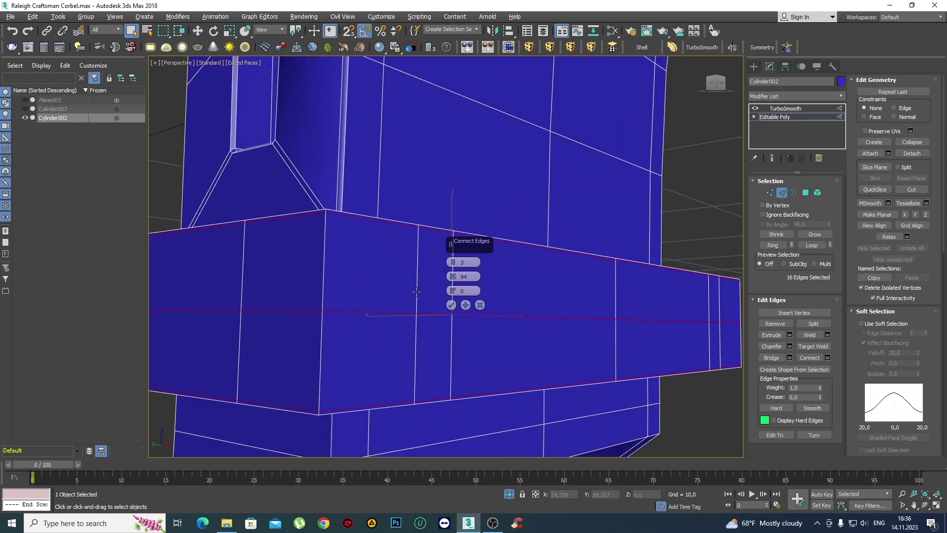
pyautogui.click(453, 307)
pyautogui.scroll(-3, 476, 192)
pyautogui.moveTo(476, 192)
pyautogui.keyDown('alt'); pyautogui.mouseDown(button='middle')
pyautogui.moveTo(452, 240)
pyautogui.moveTo(393, 262)
pyautogui.mouseUp(button='middle'); pyautogui.keyUp('alt')
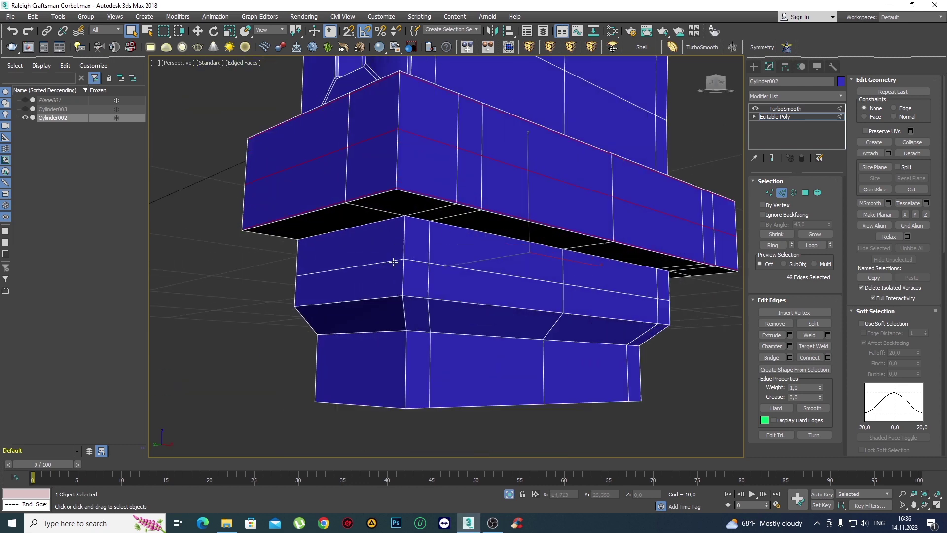
# Add an unpinched loop around the lower step, slid near its top edge.
pyautogui.click(405, 241)
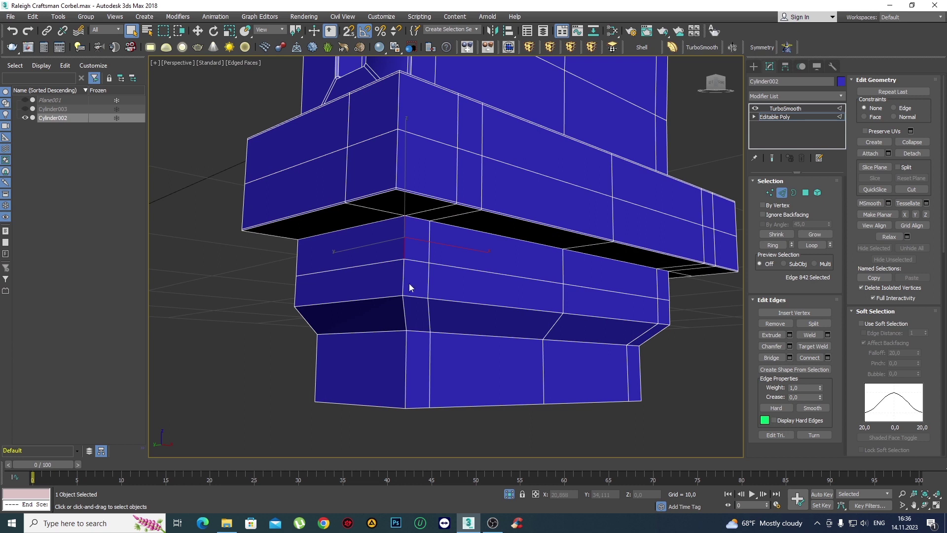
pyautogui.hotkey('alt', 'r')
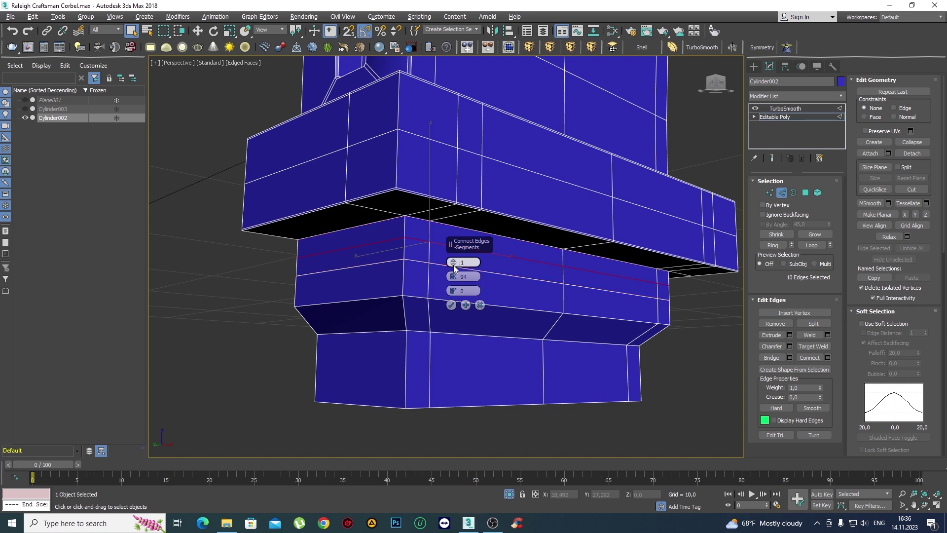
pyautogui.rightClick(453, 277)
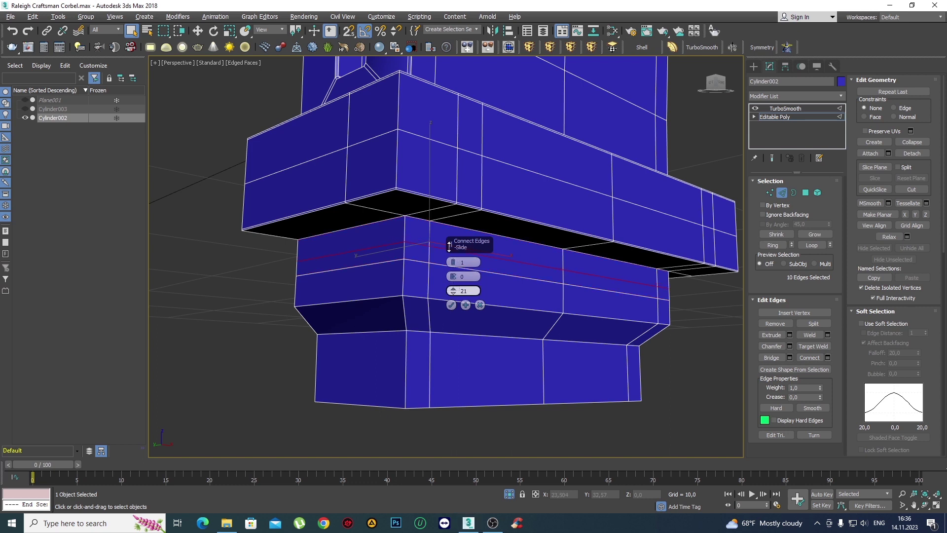
pyautogui.moveTo(453, 290); pyautogui.dragTo(461, 348)
pyautogui.click(451, 305)
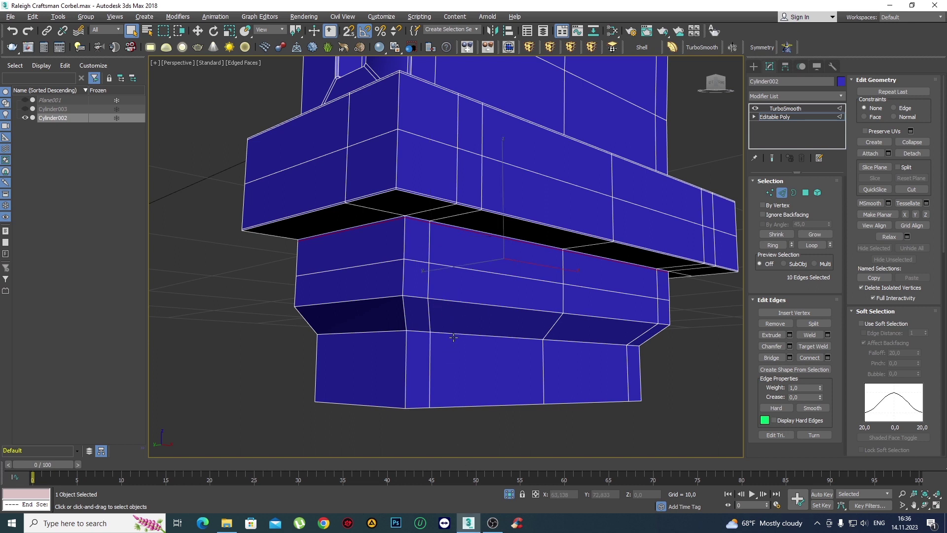
# Chamfer the base's two horizontal edge loops by 0.01 and preview the smoothed mesh.
pyautogui.click(459, 303)
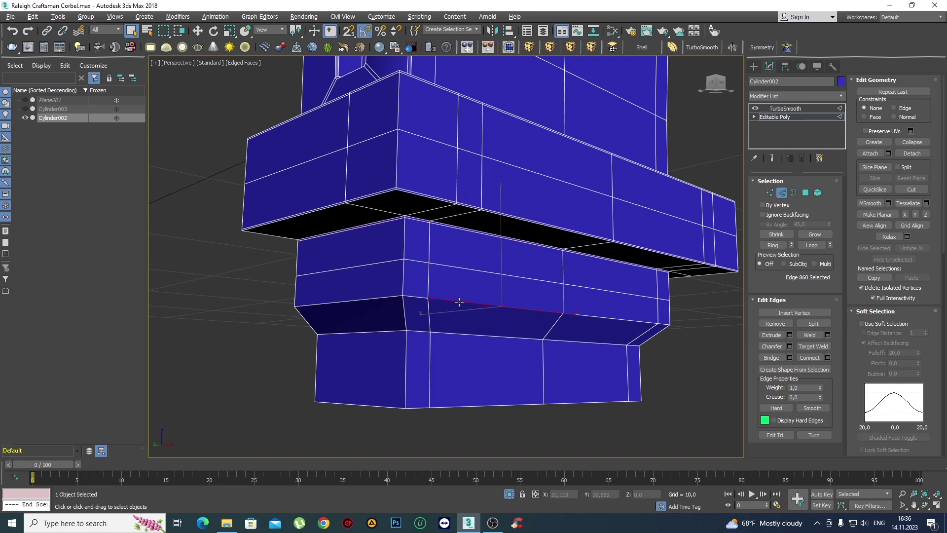
pyautogui.click(459, 335)
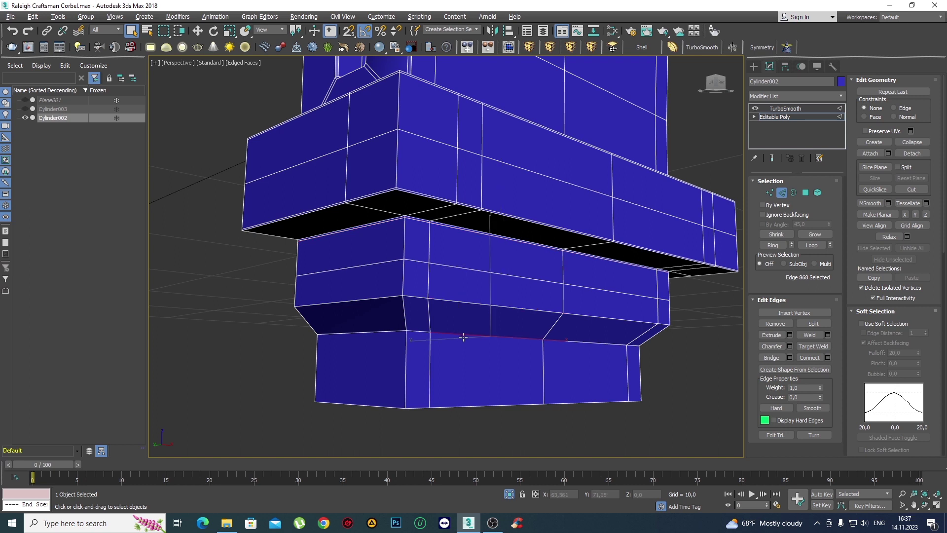
pyautogui.click(455, 267)
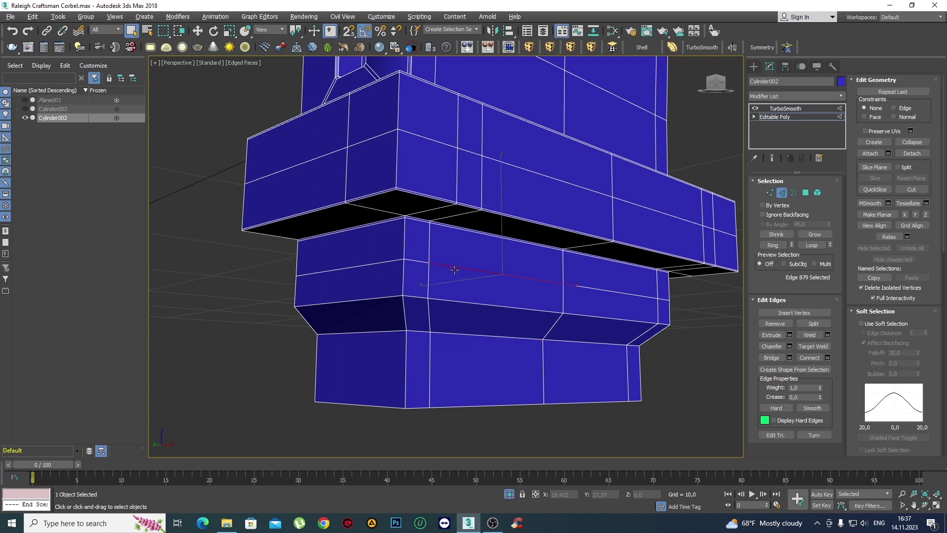
pyautogui.keyDown('ctrl'); pyautogui.click(456, 336); pyautogui.keyUp('ctrl')
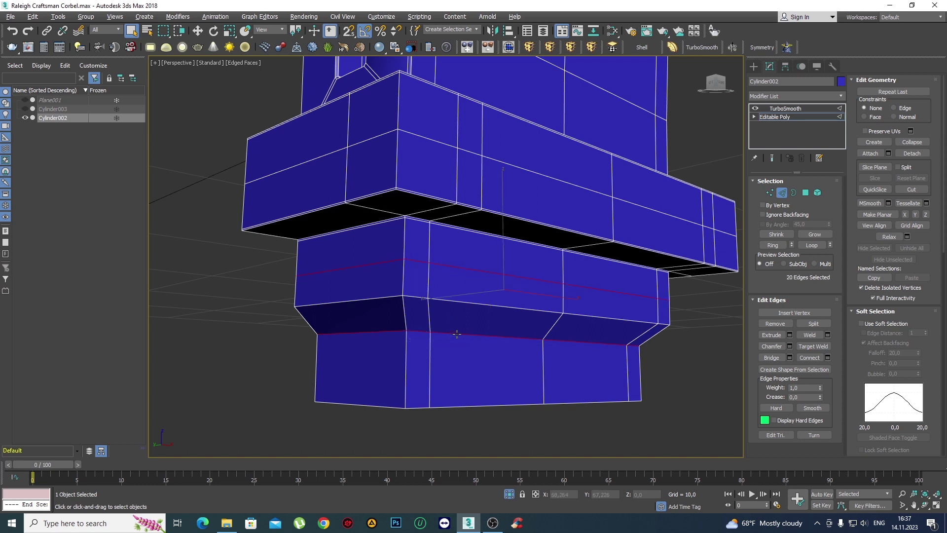
pyautogui.hotkey('alt', 'l')
pyautogui.click(789, 346)
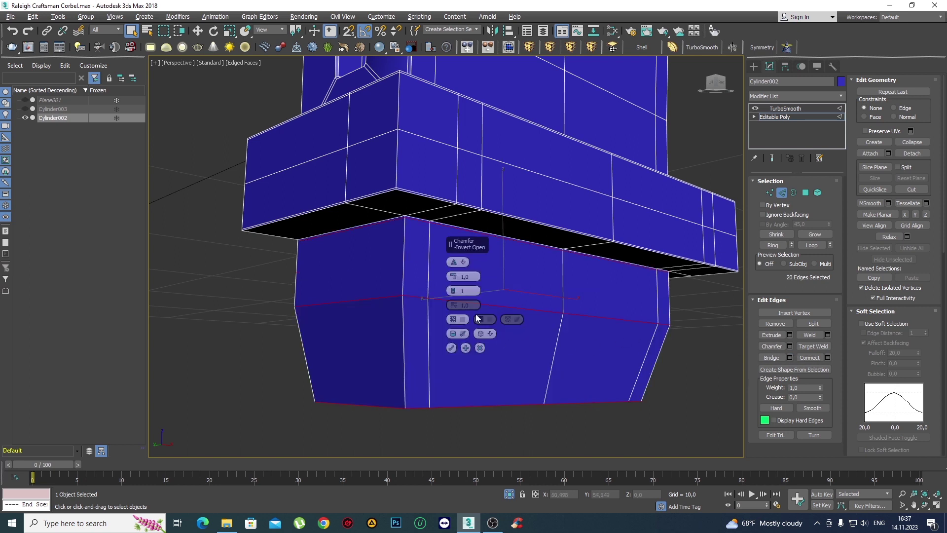
pyautogui.moveTo(454, 281); pyautogui.dragTo(452, 272)
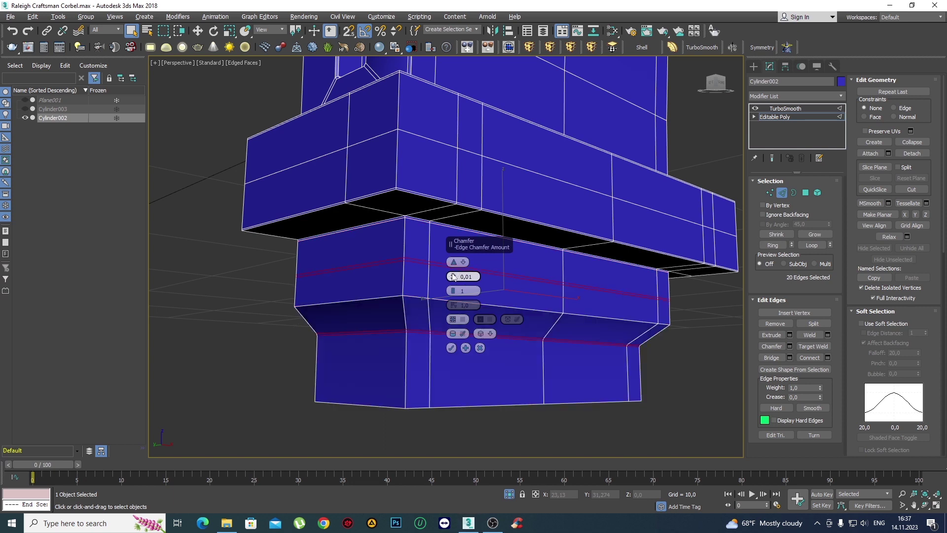
pyautogui.click(450, 348)
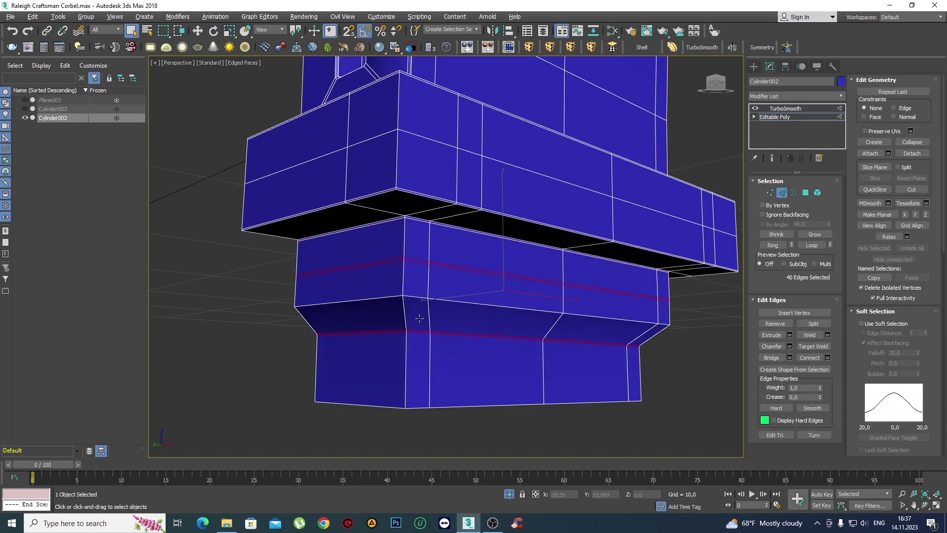
pyautogui.click(754, 65)
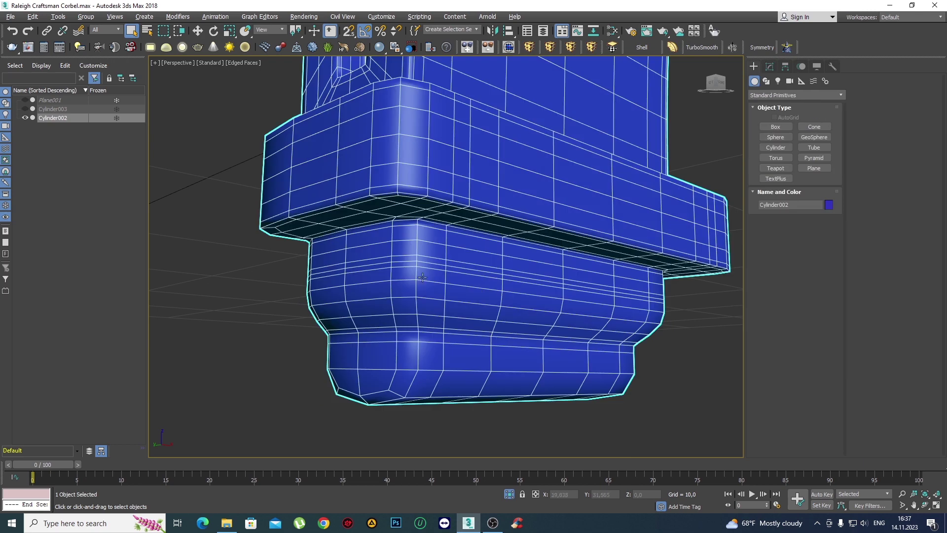
# Return to Editable Poly and select the vertical edge ring on the lowest block.
pyautogui.click(769, 66)
pyautogui.click(776, 117)
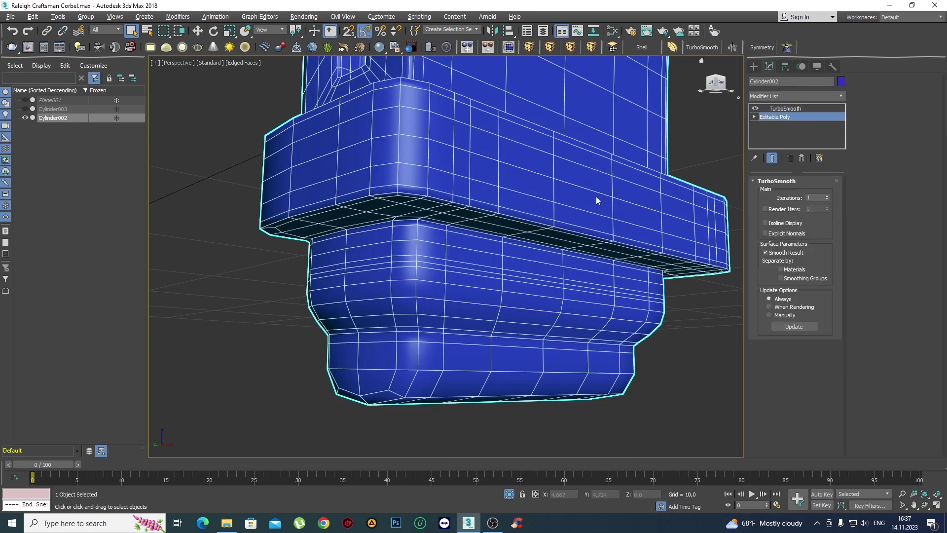
pyautogui.moveTo(482, 328); pyautogui.dragTo(471, 288, button='middle')
pyautogui.press('2')
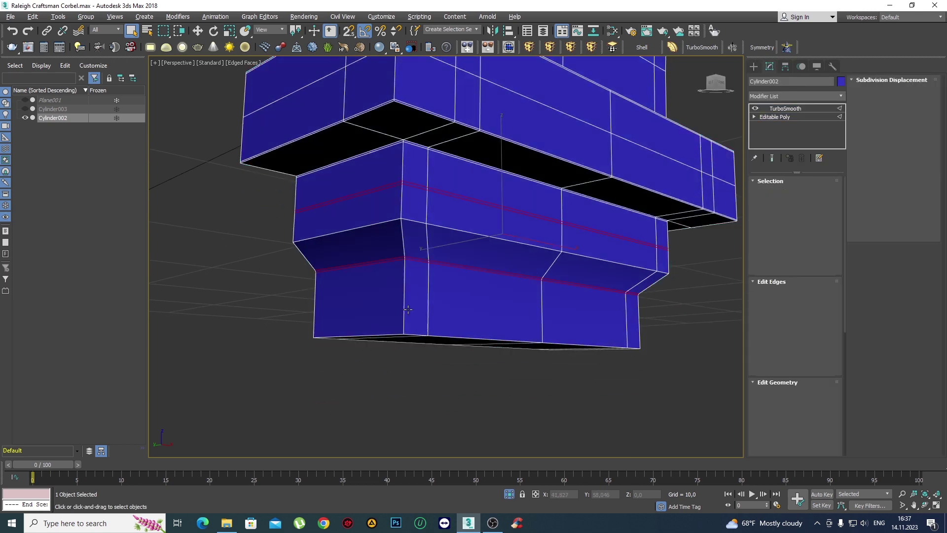
pyautogui.click(401, 305)
pyautogui.hotkey('alt', 'r')
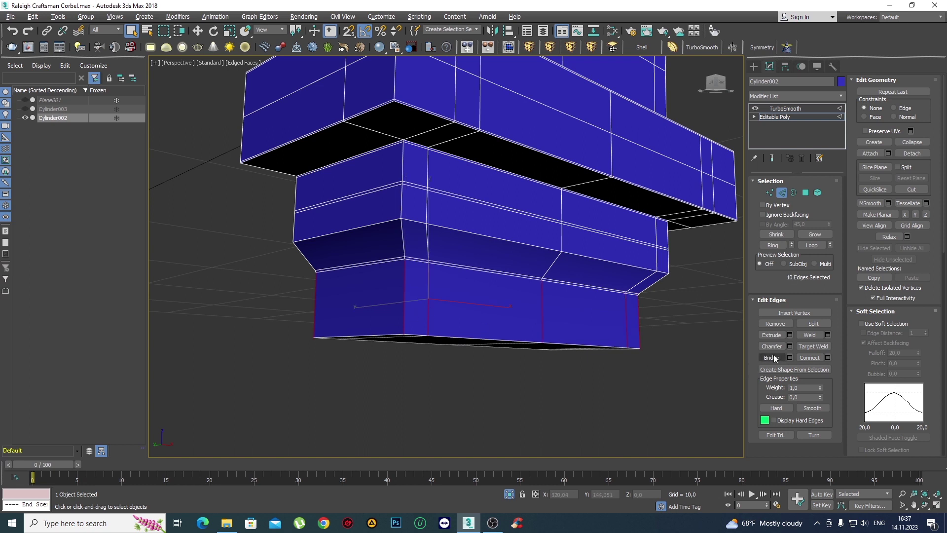
# Connect the ring with one loop slid to 95 and preview the smoothed model.
pyautogui.click(828, 357)
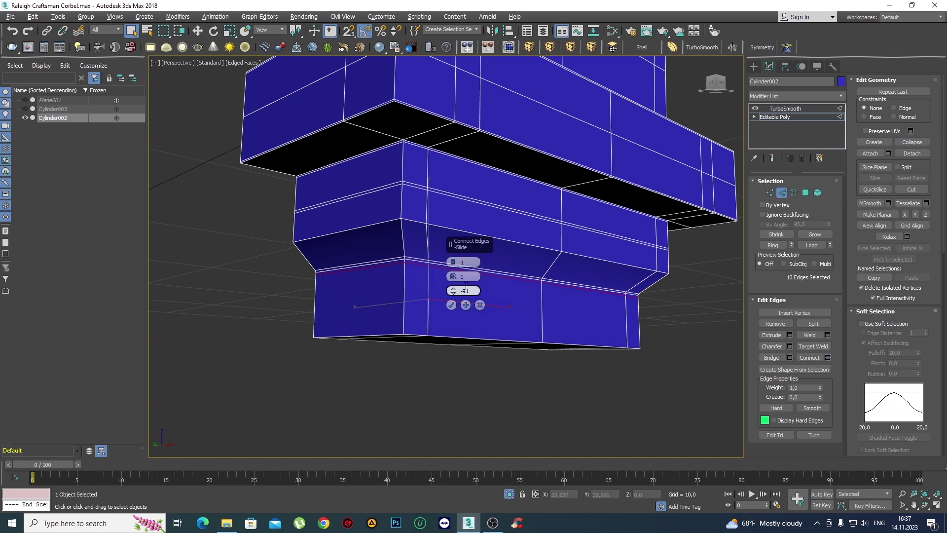
pyautogui.moveTo(472, 290); pyautogui.dragTo(427, 290)
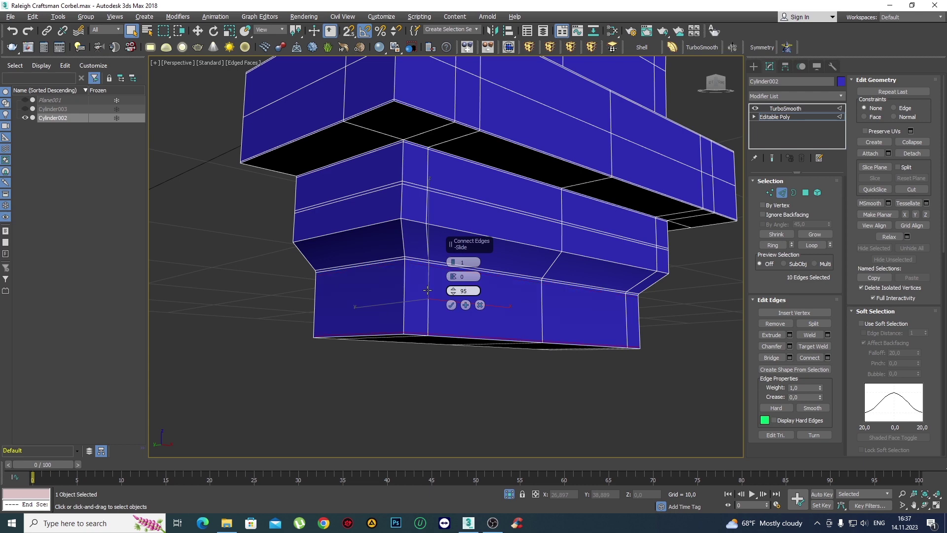
pyautogui.scroll(2, 402, 286)
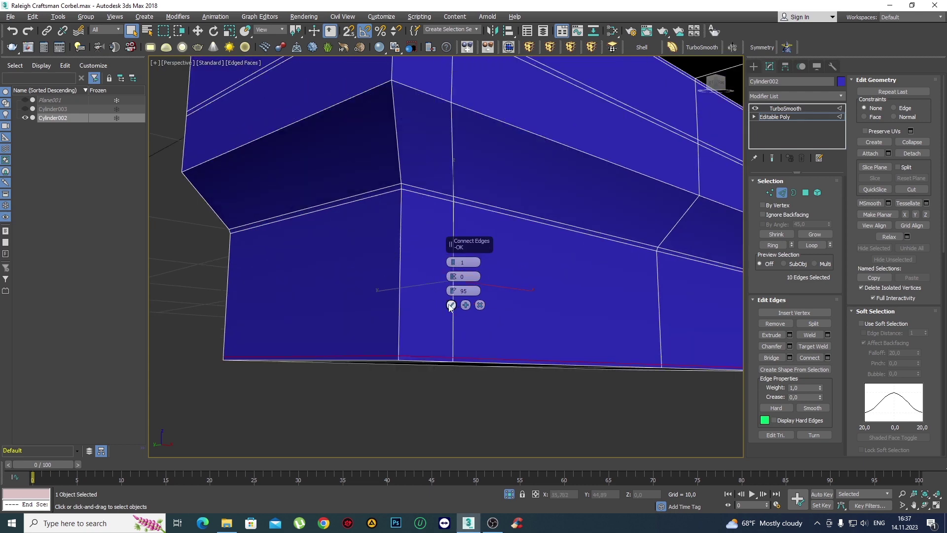
pyautogui.click(451, 305)
pyautogui.scroll(-3, 449, 310)
pyautogui.keyDown('alt'); pyautogui.moveTo(449, 309); pyautogui.dragTo(510, 256, button='middle'); pyautogui.keyUp('alt')
pyautogui.click(754, 66)
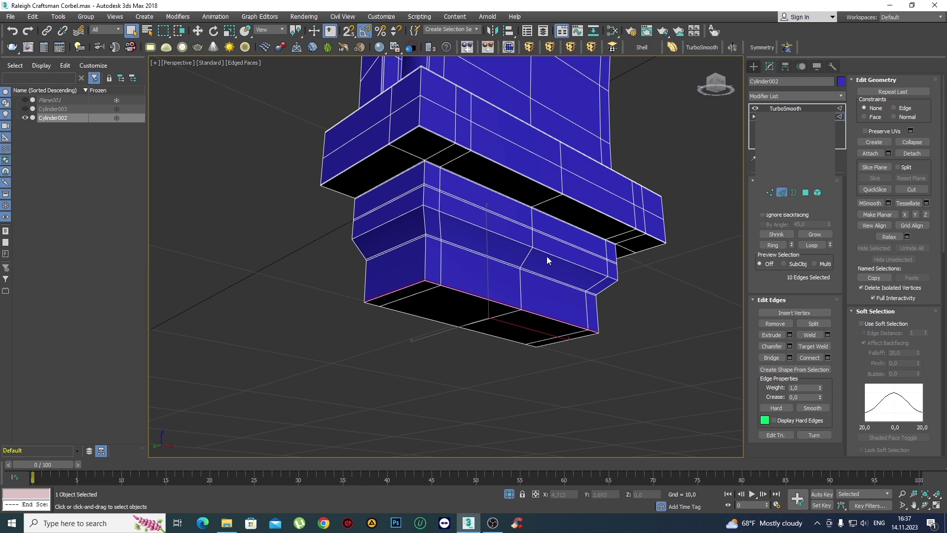
pyautogui.scroll(3, 448, 305)
# Raise TurboSmooth iterations to 2 and orbit around to check the smoother corbel.
pyautogui.press('F4')
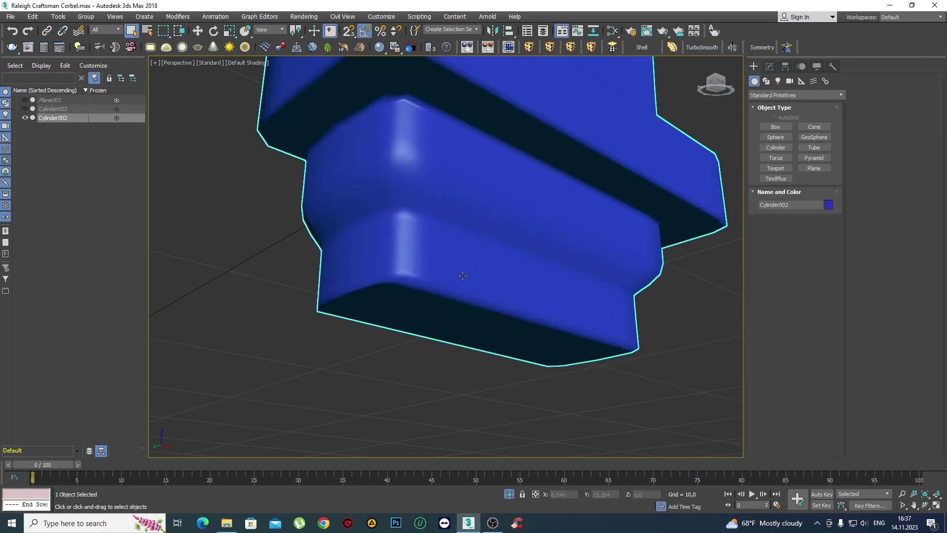
pyautogui.click(770, 67)
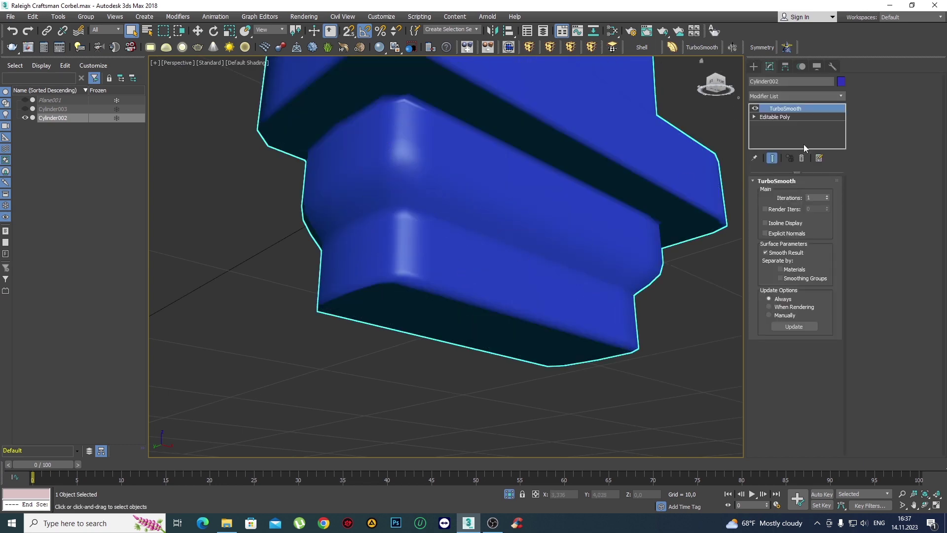
pyautogui.click(827, 195)
pyautogui.moveTo(581, 247)
pyautogui.keyDown('alt'); pyautogui.mouseDown(button='middle')
pyautogui.moveTo(553, 249)
pyautogui.moveTo(489, 355)
pyautogui.mouseUp(button='middle'); pyautogui.keyUp('alt')
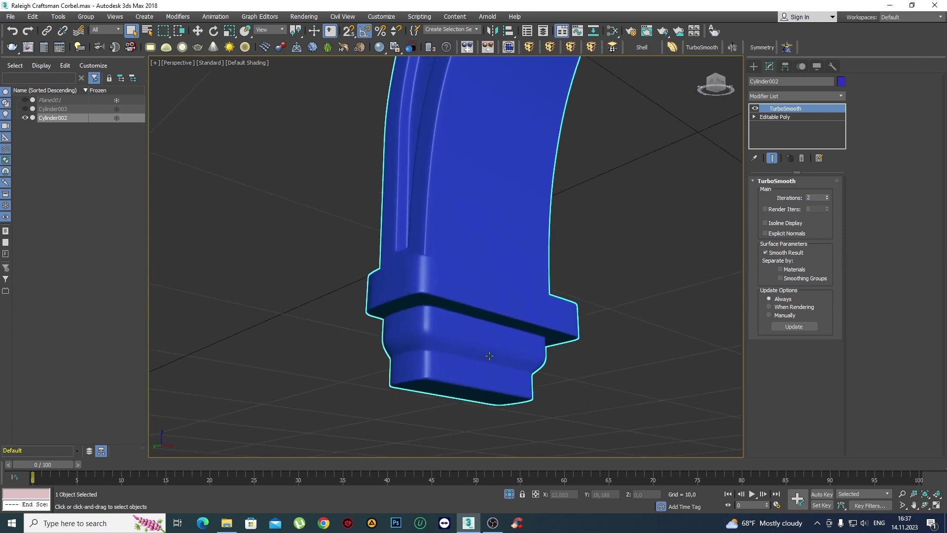
pyautogui.scroll(-3, 489, 355)
pyautogui.scroll(-2, 474, 321)
pyautogui.moveTo(469, 311)
pyautogui.mouseDown(button='middle')
pyautogui.moveTo(465, 292)
pyautogui.moveTo(445, 295)
pyautogui.moveTo(505, 148)
pyautogui.mouseUp(button='middle')
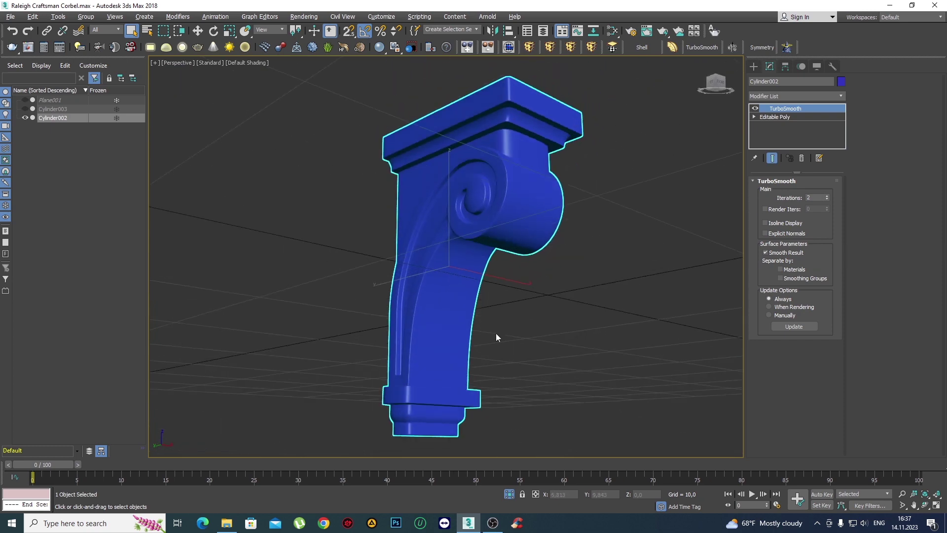
pyautogui.moveTo(495, 337)
pyautogui.keyDown('alt'); pyautogui.mouseDown(button='middle')
pyautogui.moveTo(400, 332)
pyautogui.moveTo(513, 328)
pyautogui.mouseUp(button='middle'); pyautogui.keyUp('alt')
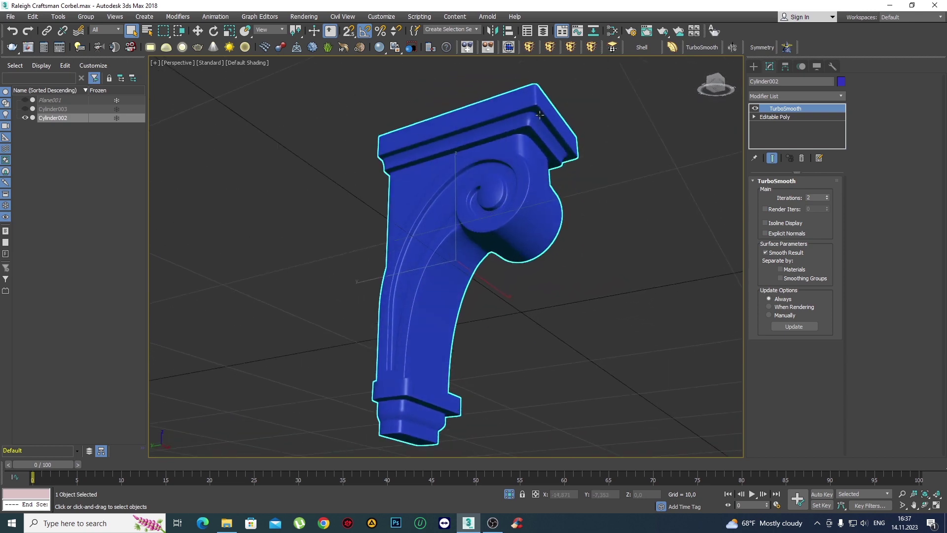
# Return to the Editable Poly cage in edge mode with edged faces shown.
pyautogui.click(774, 116)
pyautogui.press('F4')
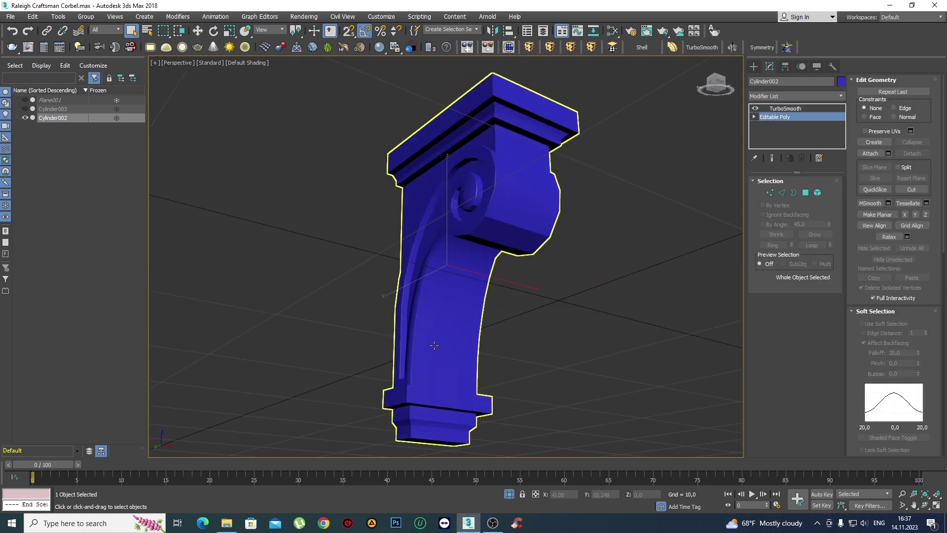
pyautogui.scroll(3, 440, 355)
pyautogui.scroll(3, 469, 247)
pyautogui.press('2')
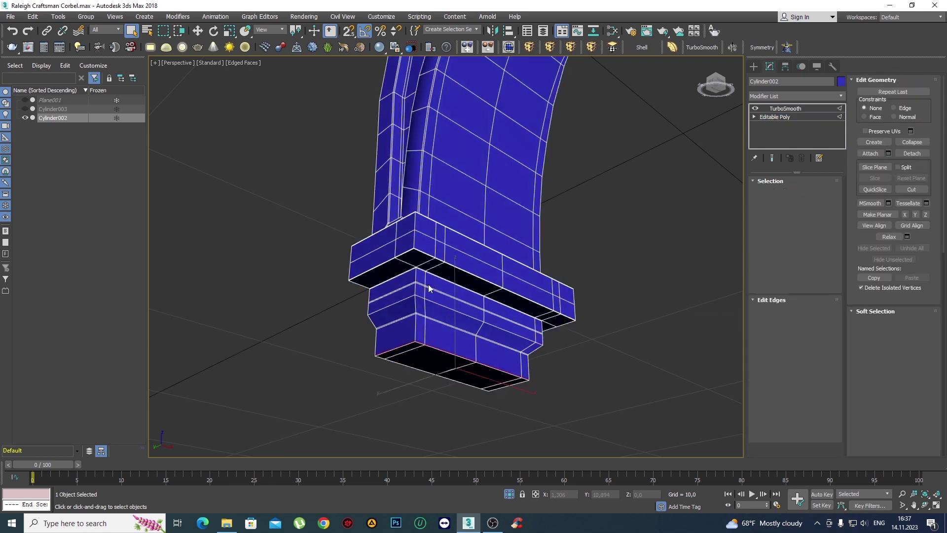
pyautogui.scroll(2, 433, 281)
# Navigate to the top block's outer corner and pick an edge there.
pyautogui.keyDown('alt'); pyautogui.moveTo(420, 265); pyautogui.dragTo(427, 275, button='middle'); pyautogui.keyUp('alt')
pyautogui.scroll(3, 428, 277)
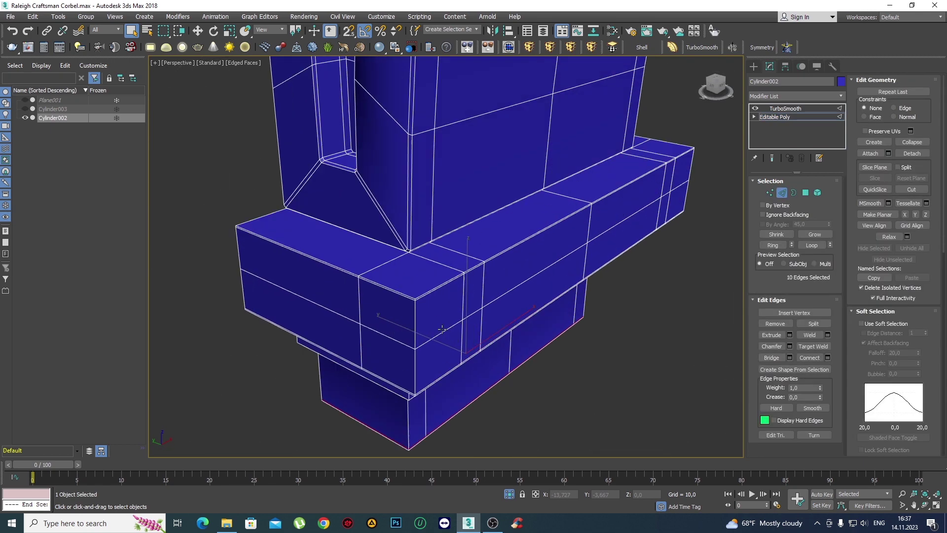
pyautogui.scroll(3, 435, 324)
pyautogui.moveTo(433, 316)
pyautogui.mouseDown(button='middle')
pyautogui.moveTo(430, 292)
pyautogui.moveTo(434, 309)
pyautogui.mouseUp(button='middle')
pyautogui.scroll(-2, 434, 296)
pyautogui.scroll(-2, 433, 271)
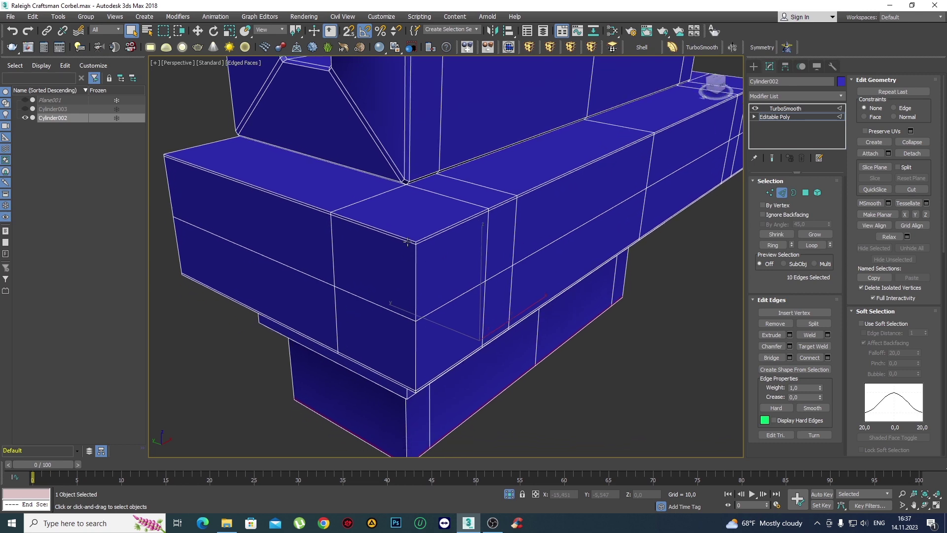
pyautogui.scroll(-2, 415, 271)
pyautogui.keyDown('alt'); pyautogui.moveTo(415, 271); pyautogui.dragTo(406, 342, button='middle'); pyautogui.keyUp('alt')
pyautogui.scroll(3, 419, 289)
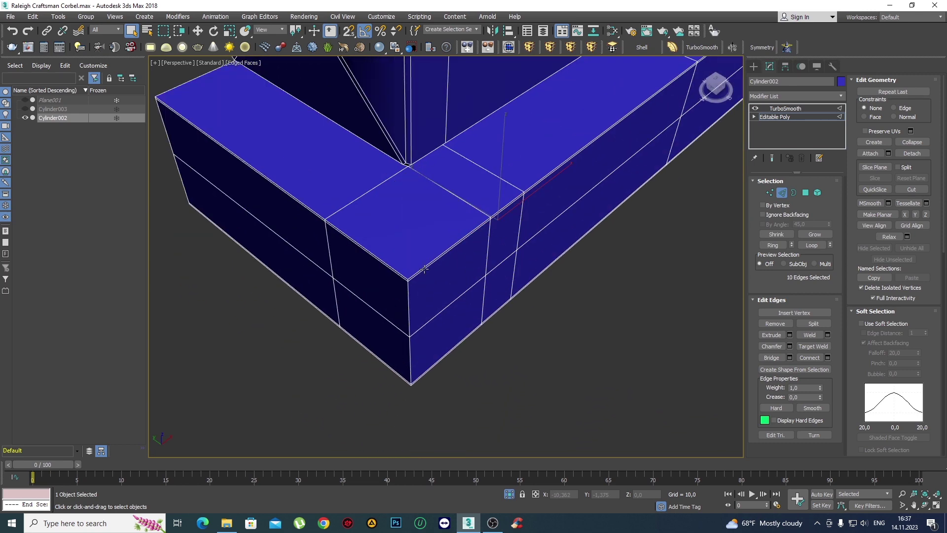
pyautogui.click(424, 267)
pyautogui.scroll(-5, 424, 267)
pyautogui.keyDown('alt'); pyautogui.moveTo(423, 266); pyautogui.dragTo(423, 213, button='middle'); pyautogui.keyUp('alt')
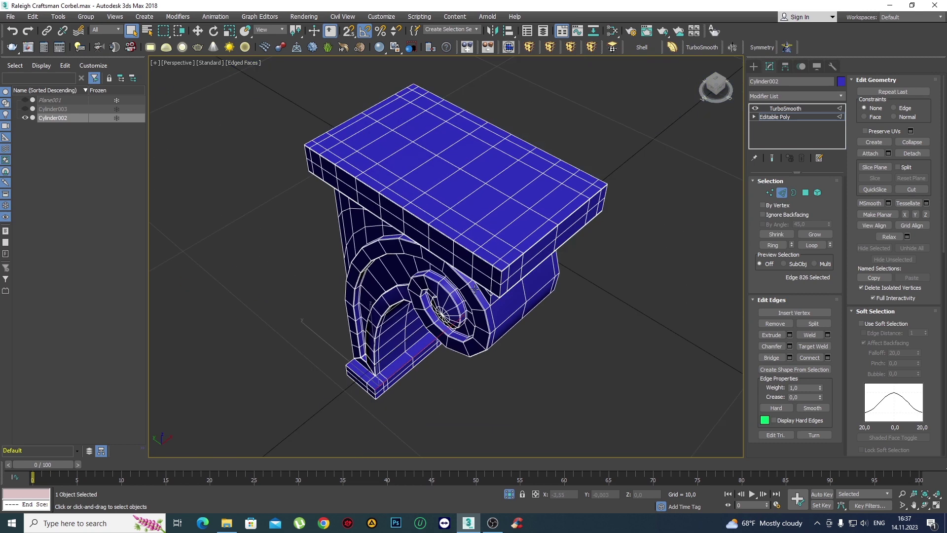
pyautogui.scroll(3, 423, 213)
pyautogui.keyDown('alt'); pyautogui.moveTo(393, 167); pyautogui.dragTo(444, 247, button='middle'); pyautogui.keyUp('alt')
# Select the edge rings running along the top block's corner column.
pyautogui.scroll(3, 454, 268)
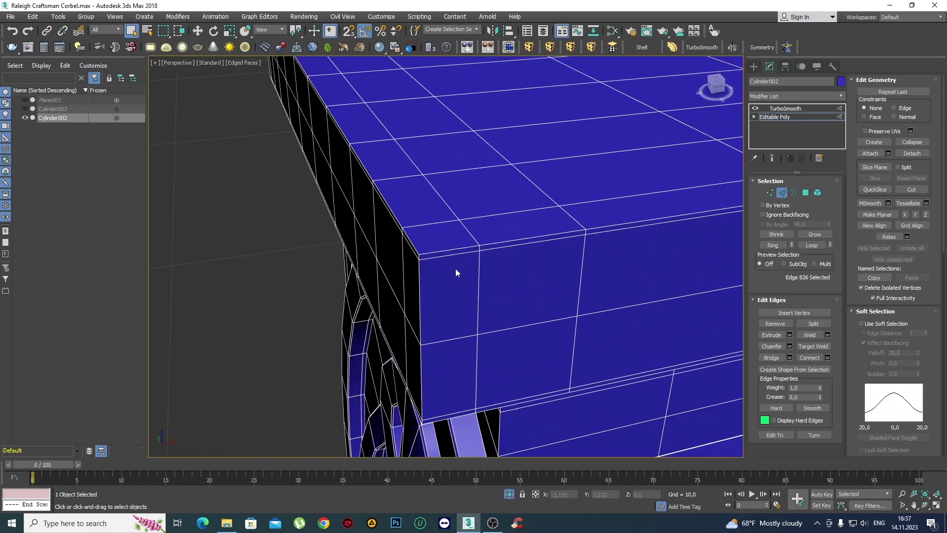
pyautogui.click(447, 252)
pyautogui.scroll(-5, 446, 247)
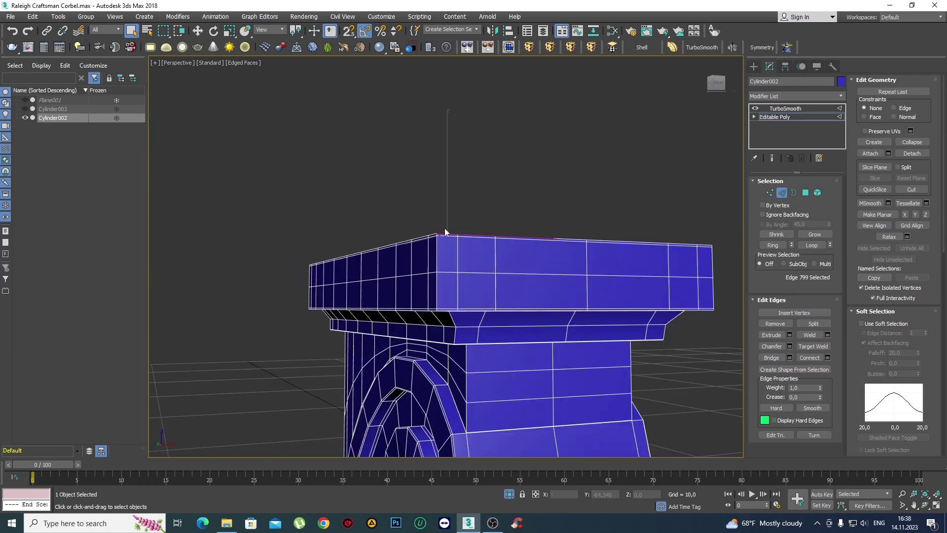
pyautogui.moveTo(445, 228); pyautogui.dragTo(439, 236, button='middle')
pyautogui.scroll(3, 448, 244)
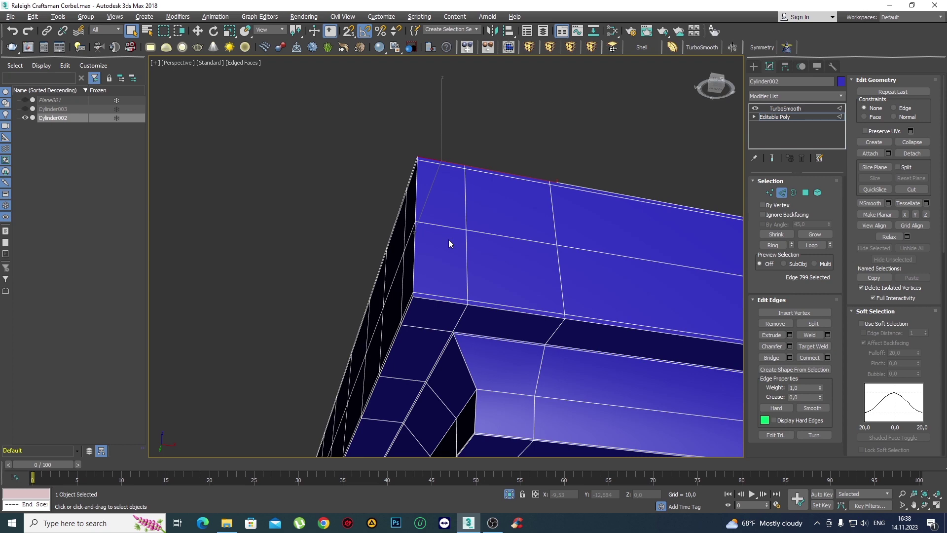
pyautogui.hotkey('alt', 'r')
pyautogui.scroll(2, 451, 234)
pyautogui.moveTo(450, 234)
pyautogui.mouseDown(button='middle')
pyautogui.moveTo(534, 268)
pyautogui.moveTo(366, 290)
pyautogui.mouseUp(button='middle')
pyautogui.scroll(2, 365, 289)
pyautogui.scroll(-2, 550, 256)
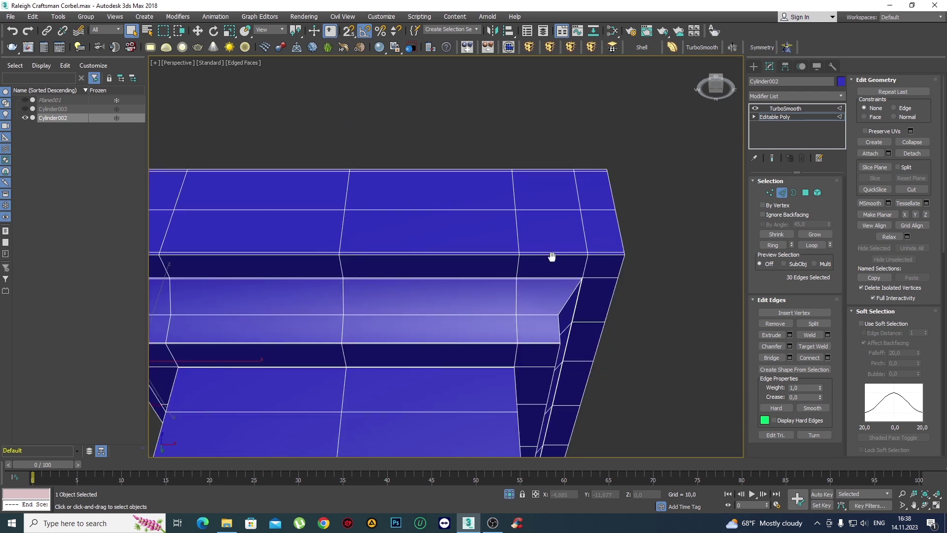
pyautogui.keyDown('alt'); pyautogui.moveTo(550, 256); pyautogui.dragTo(466, 265, button='middle'); pyautogui.keyUp('alt')
pyautogui.keyDown('ctrl'); pyautogui.click(472, 256); pyautogui.keyUp('ctrl')
pyautogui.hotkey('alt', 'r')
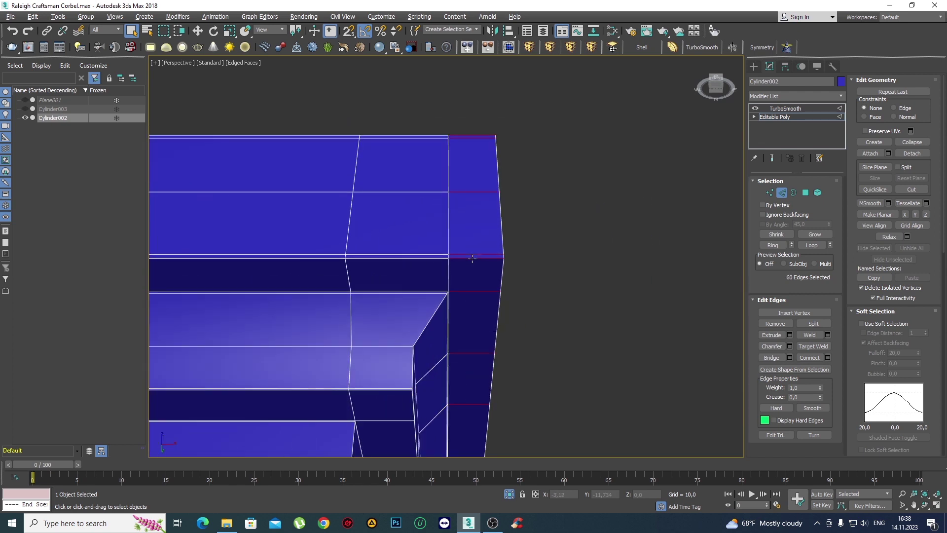
pyautogui.moveTo(607, 291); pyautogui.dragTo(600, 260, button='middle')
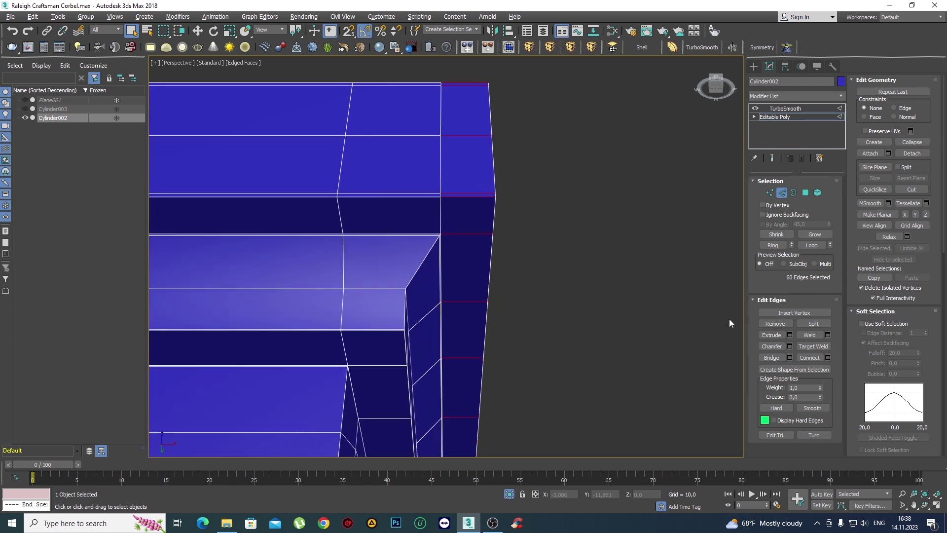
# Connect the selected rings with 2 segments and a pinch of 85.
pyautogui.click(827, 357)
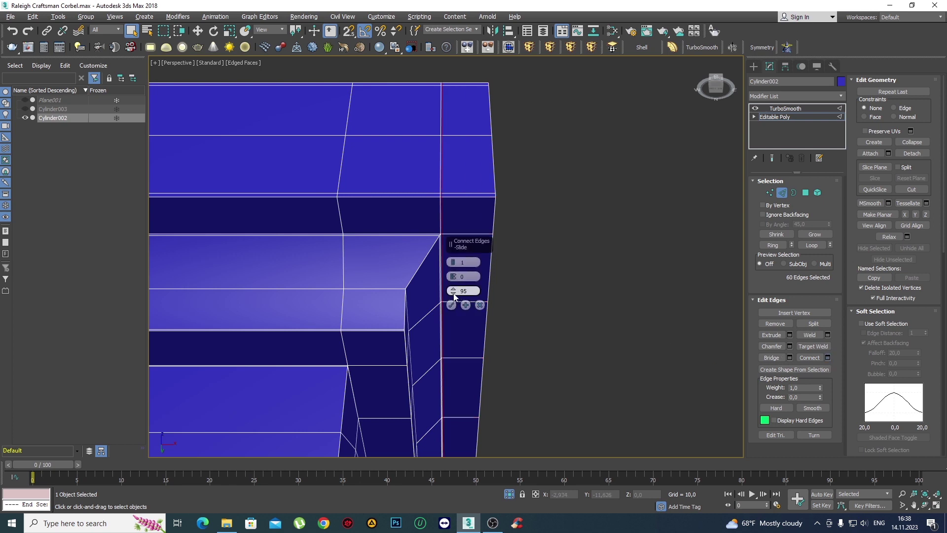
pyautogui.hotkey('shift', 'Tab')
pyautogui.write('95')
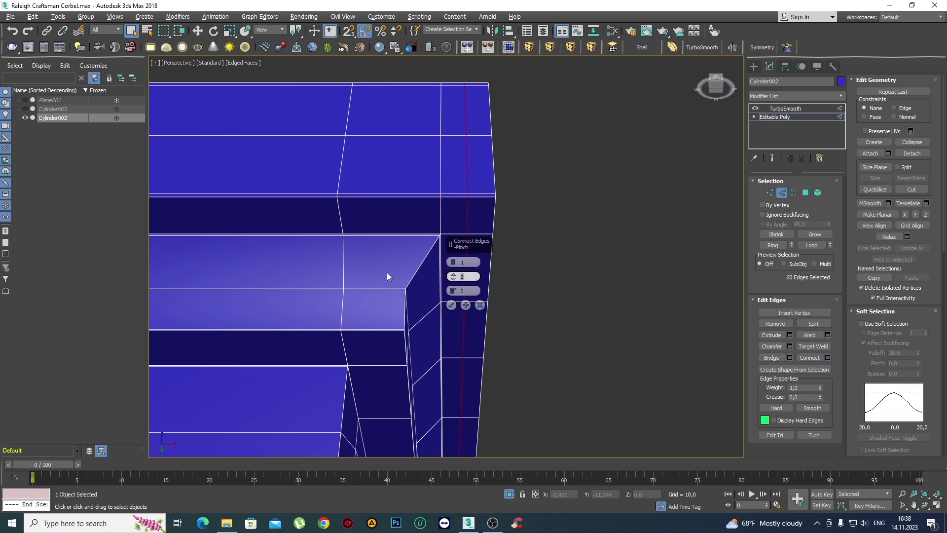
pyautogui.click(453, 261)
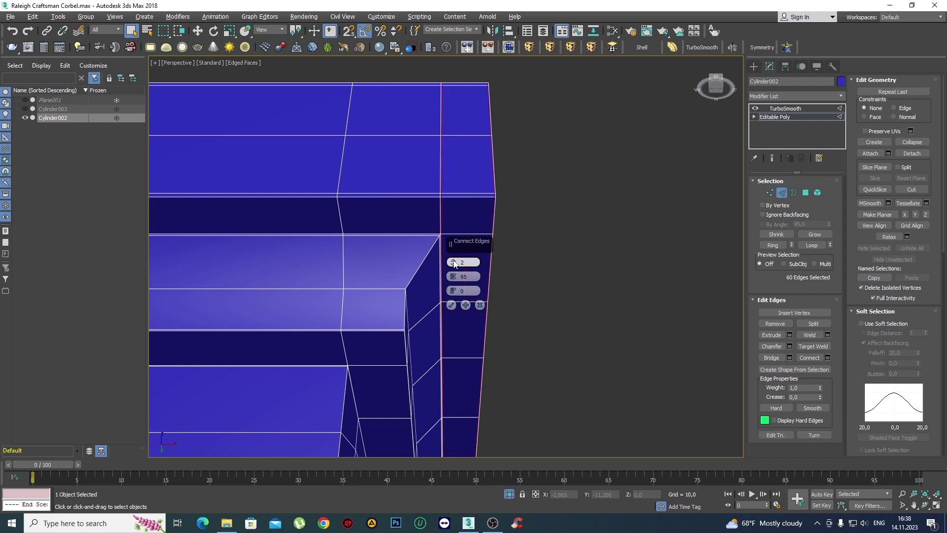
pyautogui.click(473, 277)
pyautogui.write('854')
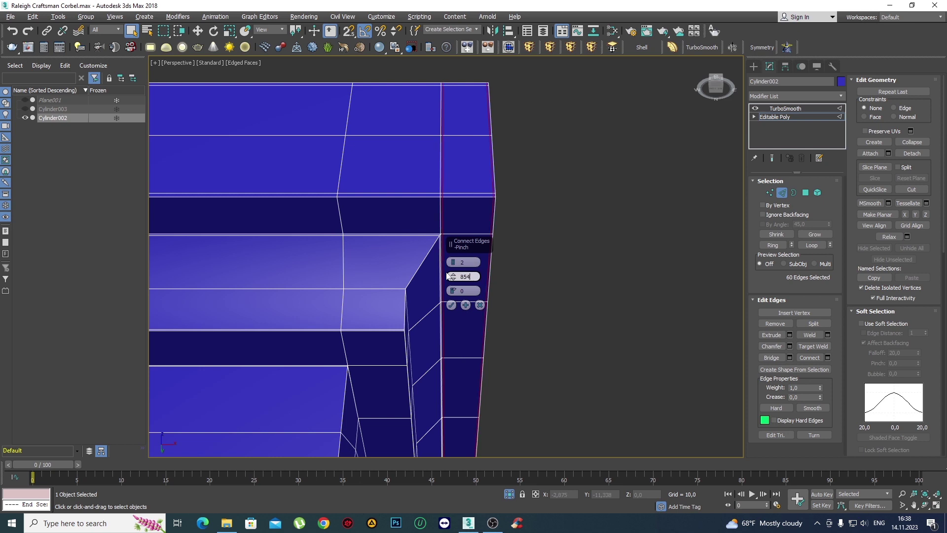
pyautogui.press('BackSpace')
pyautogui.press('BackSpace')
pyautogui.press('BackSpace')
pyautogui.write('100')
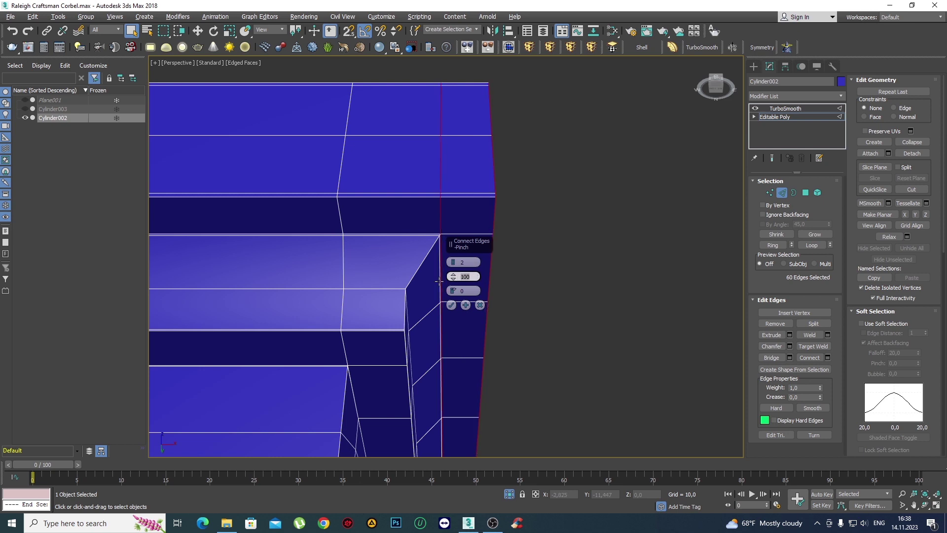
pyautogui.write('85')
pyautogui.press('Return')
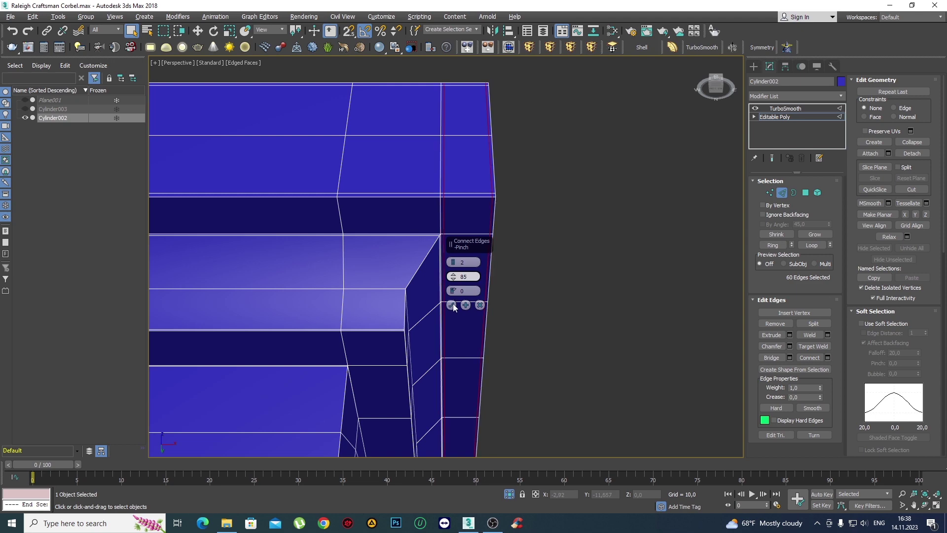
pyautogui.click(454, 305)
pyautogui.scroll(-3, 453, 303)
pyautogui.moveTo(452, 304)
pyautogui.keyDown('alt'); pyautogui.mouseDown(button='middle')
pyautogui.moveTo(496, 191)
pyautogui.moveTo(640, 282)
pyautogui.mouseUp(button='middle'); pyautogui.keyUp('alt')
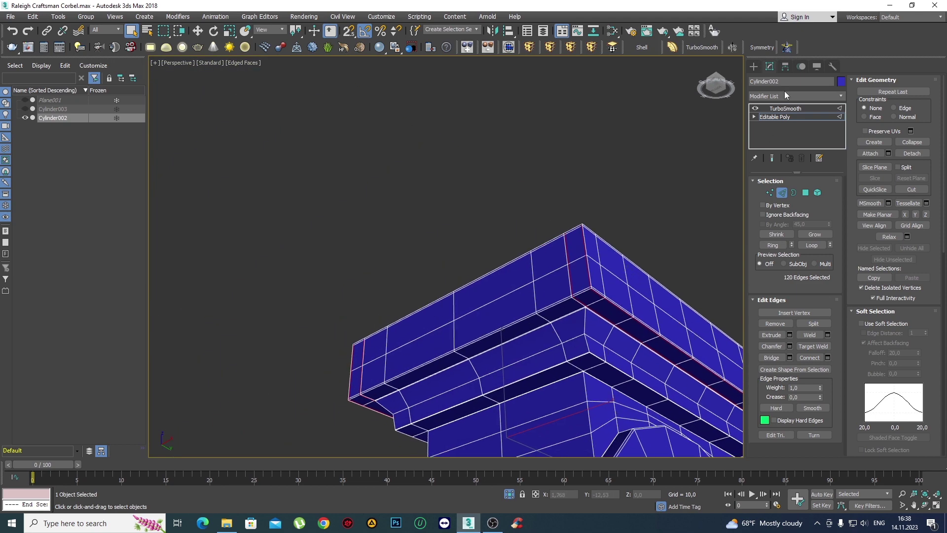
# Inspect the sharpened top corner in plain smooth shading, then go back to the modifier stack.
pyautogui.click(753, 66)
pyautogui.keyDown('alt'); pyautogui.moveTo(671, 176); pyautogui.dragTo(543, 212, button='middle'); pyautogui.keyUp('alt')
pyautogui.press('F4')
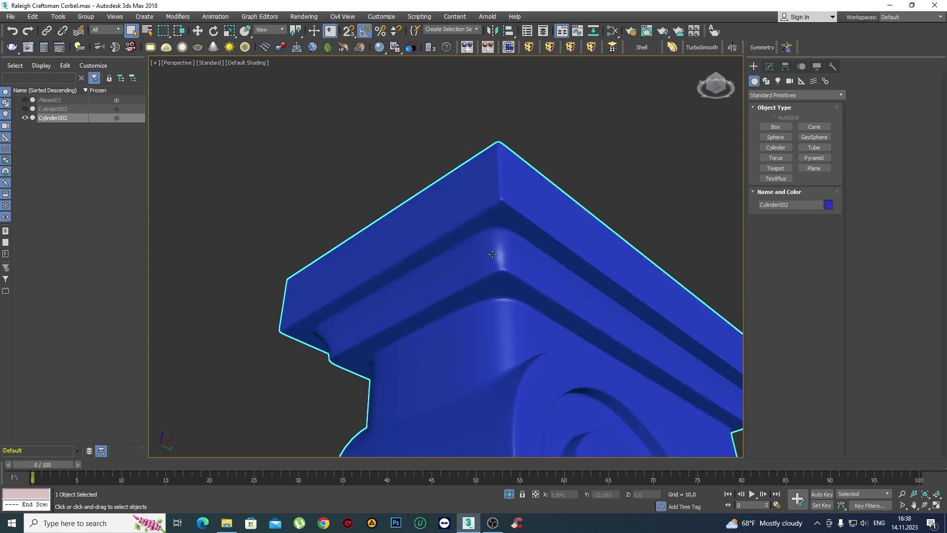
pyautogui.keyDown('alt'); pyautogui.moveTo(532, 261); pyautogui.dragTo(507, 258, button='middle'); pyautogui.keyUp('alt')
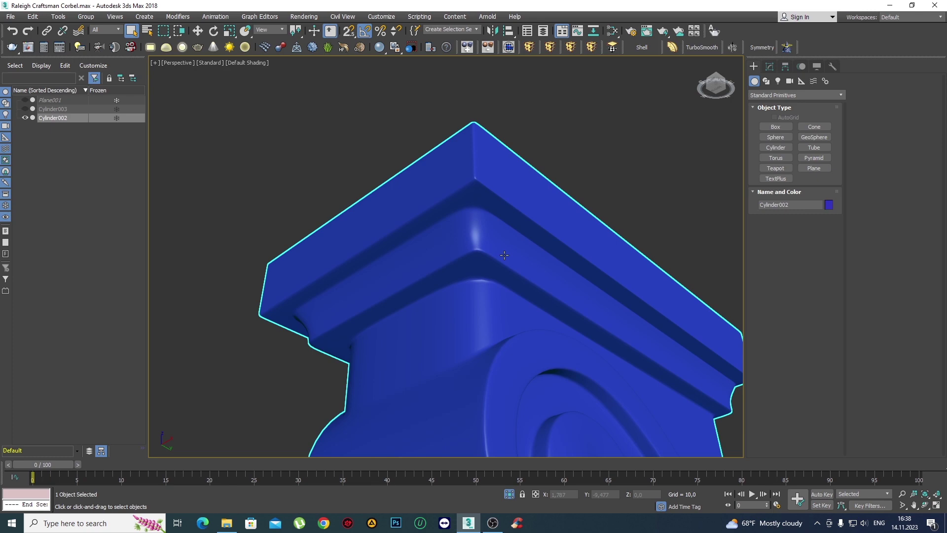
pyautogui.scroll(-5, 553, 259)
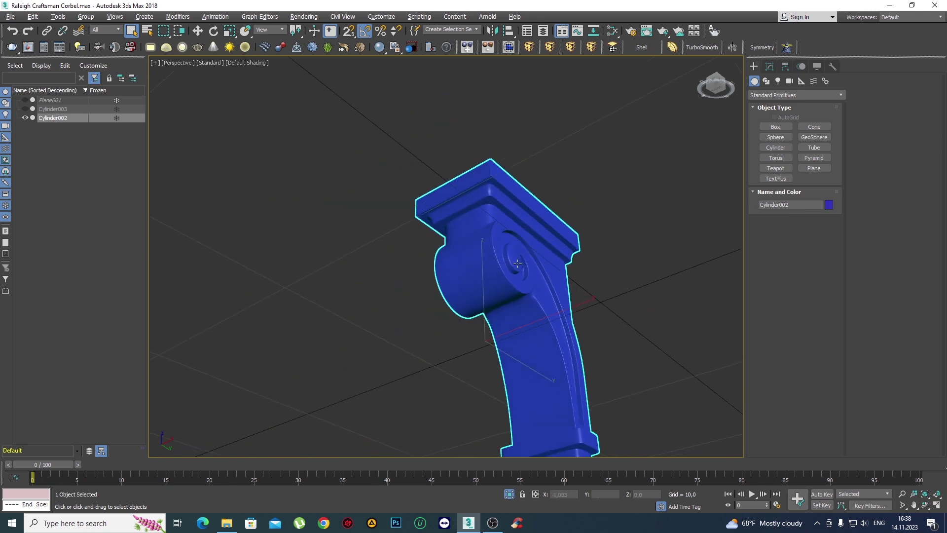
pyautogui.moveTo(552, 259)
pyautogui.keyDown('alt'); pyautogui.mouseDown(button='middle')
pyautogui.moveTo(546, 247)
pyautogui.moveTo(567, 212)
pyautogui.moveTo(543, 255)
pyautogui.moveTo(514, 244)
pyautogui.mouseUp(button='middle'); pyautogui.keyUp('alt')
pyautogui.scroll(3, 515, 244)
pyautogui.scroll(2, 514, 244)
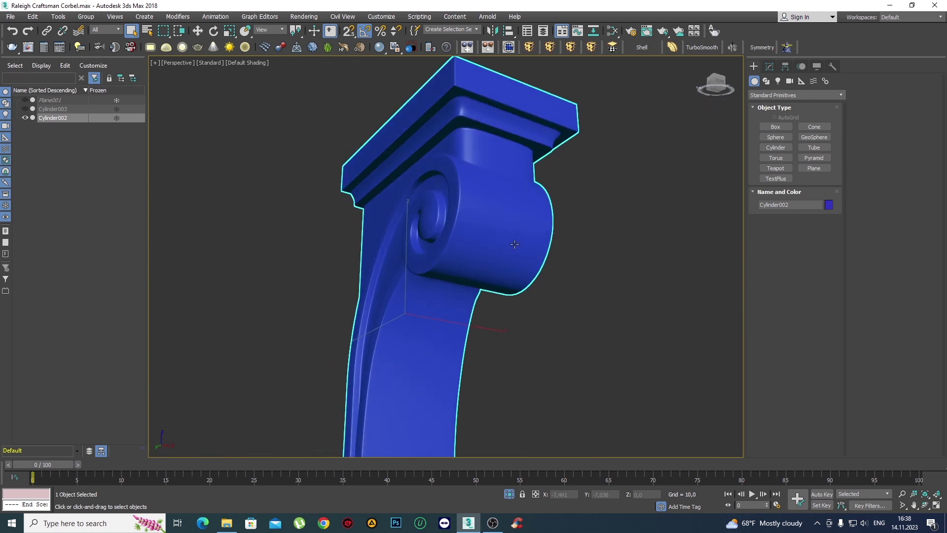
pyautogui.click(769, 67)
# Return to the Editable Poly cage in edge mode, framed on the top corner.
pyautogui.click(767, 118)
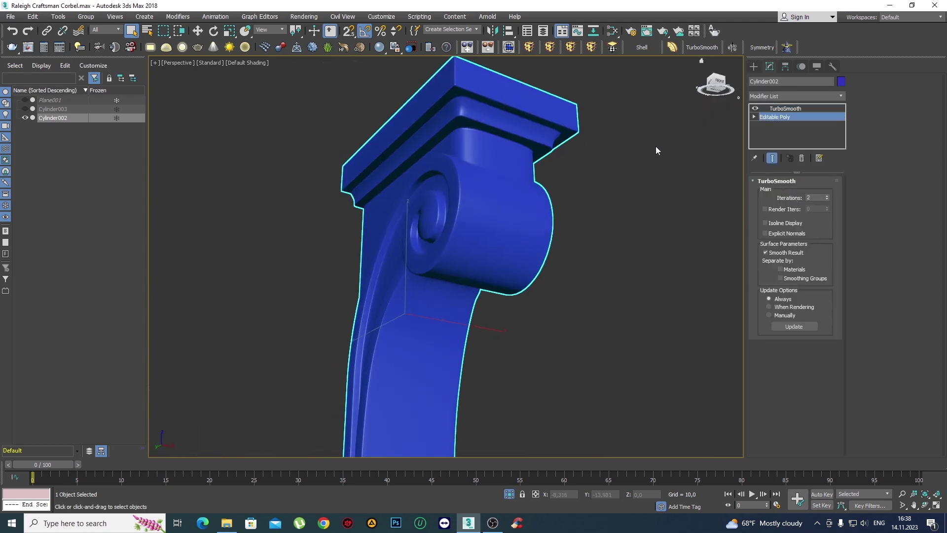
pyautogui.moveTo(559, 141)
pyautogui.mouseDown(button='middle')
pyautogui.moveTo(555, 238)
pyautogui.moveTo(505, 218)
pyautogui.mouseUp(button='middle')
pyautogui.press('F4')
pyautogui.scroll(4, 493, 222)
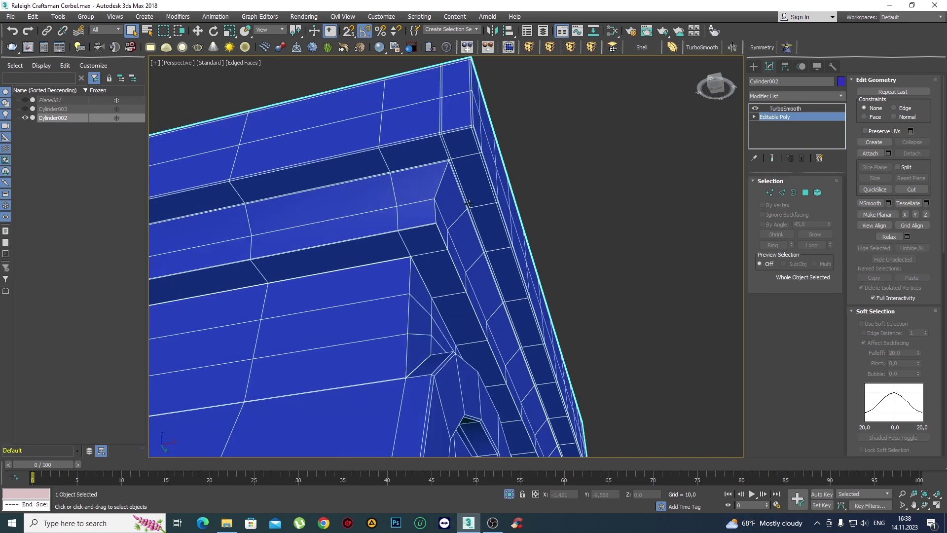
pyautogui.scroll(1, 450, 234)
pyautogui.moveTo(450, 235); pyautogui.dragTo(462, 237, button='middle')
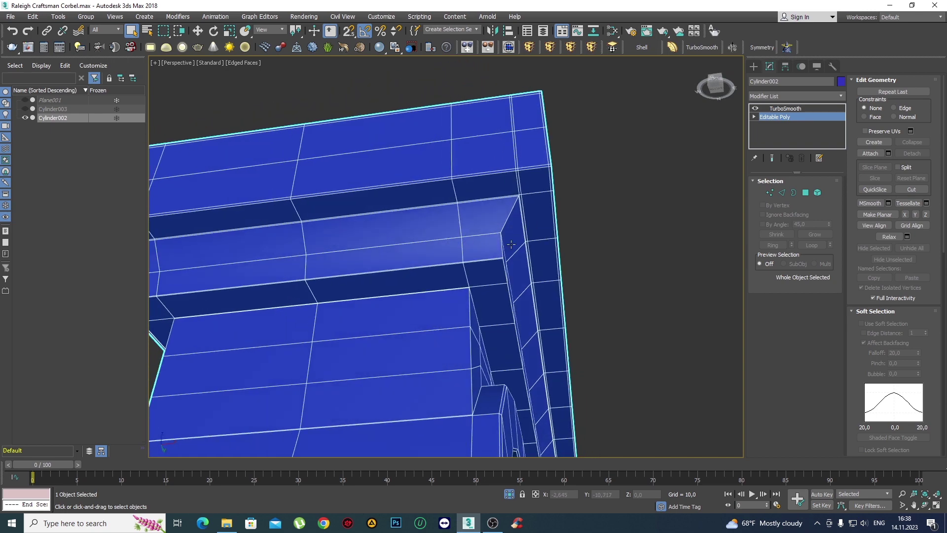
pyautogui.scroll(1, 510, 245)
pyautogui.scroll(2, 465, 239)
pyautogui.scroll(-3, 450, 220)
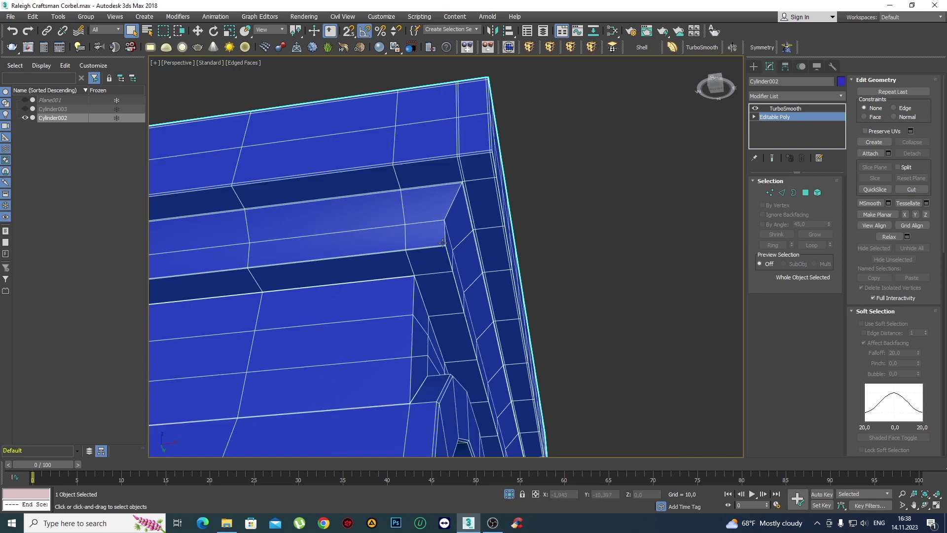
pyautogui.scroll(3, 468, 241)
pyautogui.keyDown('alt'); pyautogui.moveTo(474, 245); pyautogui.dragTo(438, 258, button='middle'); pyautogui.keyUp('alt')
pyautogui.press('2')
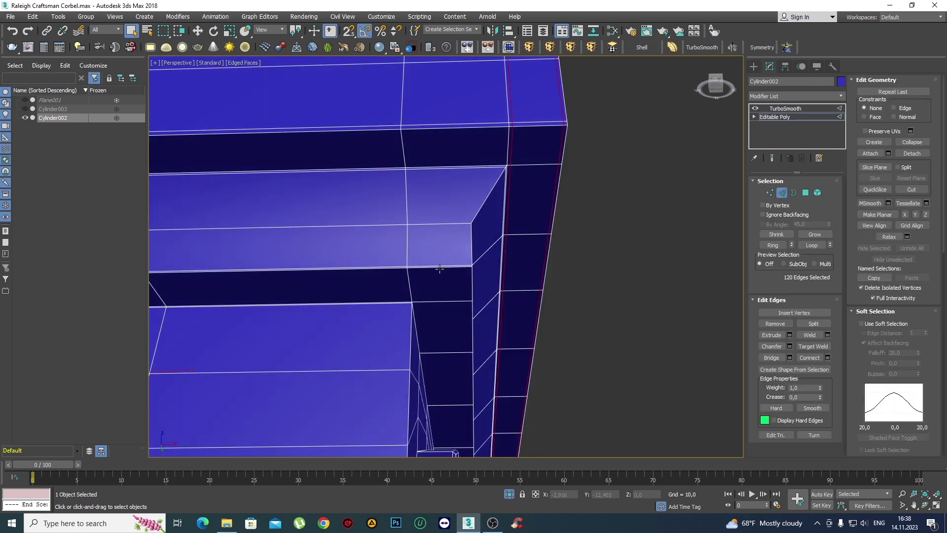
# Select two edge loops on the recessed ledge below the top block.
pyautogui.click(441, 268)
pyautogui.doubleClick(439, 269)
pyautogui.scroll(-2, 447, 179)
pyautogui.scroll(-2, 448, 178)
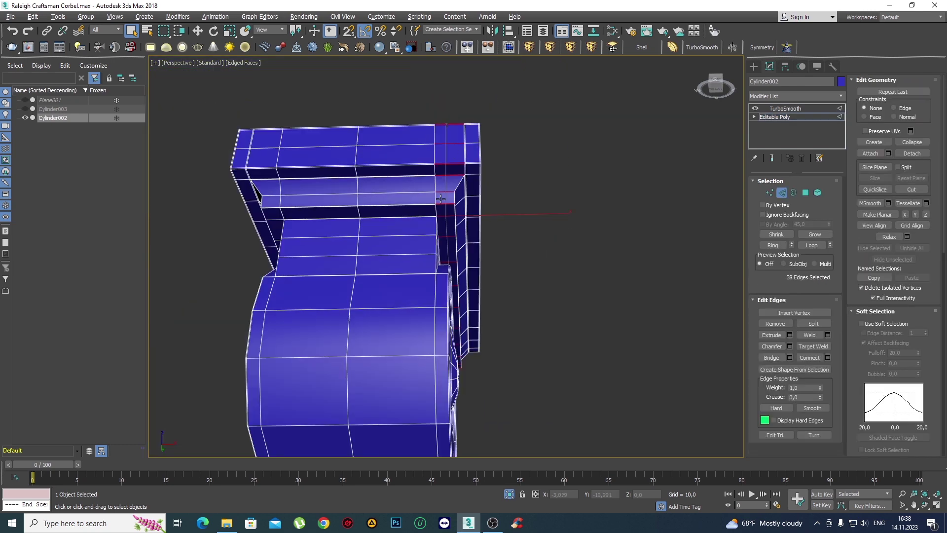
pyautogui.scroll(4, 507, 248)
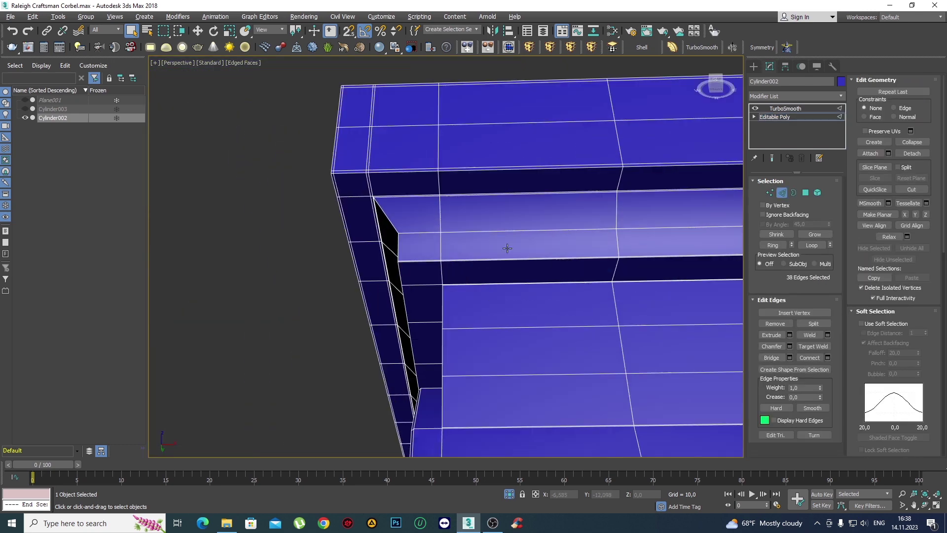
pyautogui.keyDown('ctrl'); pyautogui.doubleClick(410, 262); pyautogui.keyUp('ctrl')
pyautogui.scroll(2, 420, 245)
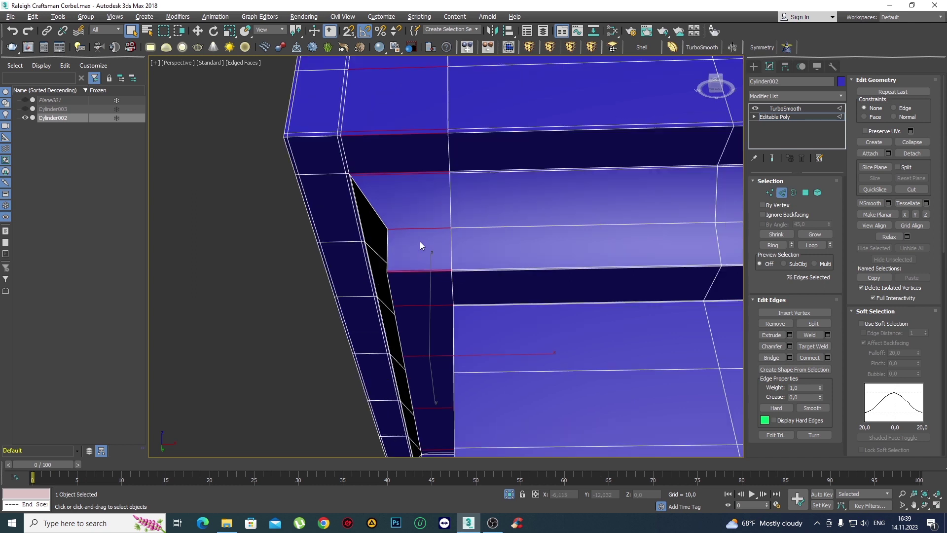
# Connect the loops with 2 segments pinched to 85 and view the smoothed result.
pyautogui.click(827, 358)
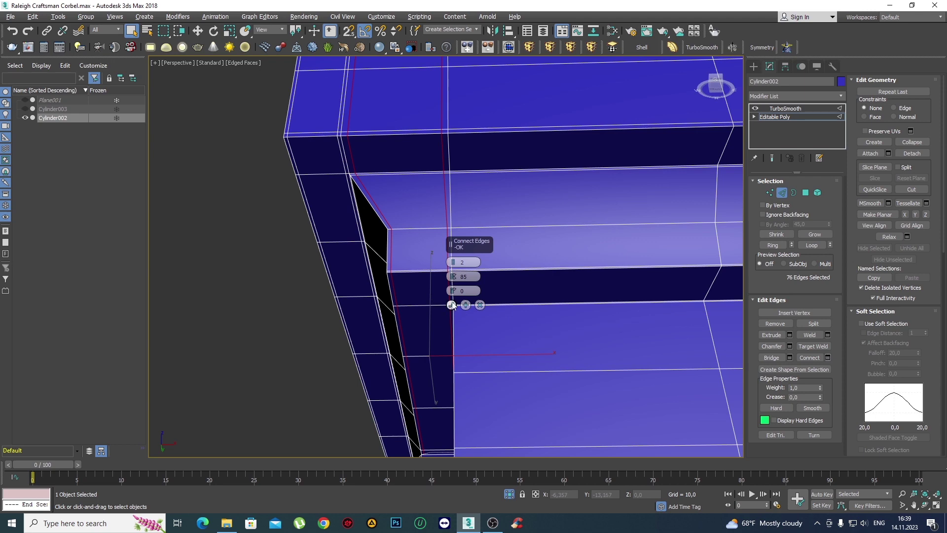
pyautogui.click(450, 306)
pyautogui.scroll(-10, 514, 271)
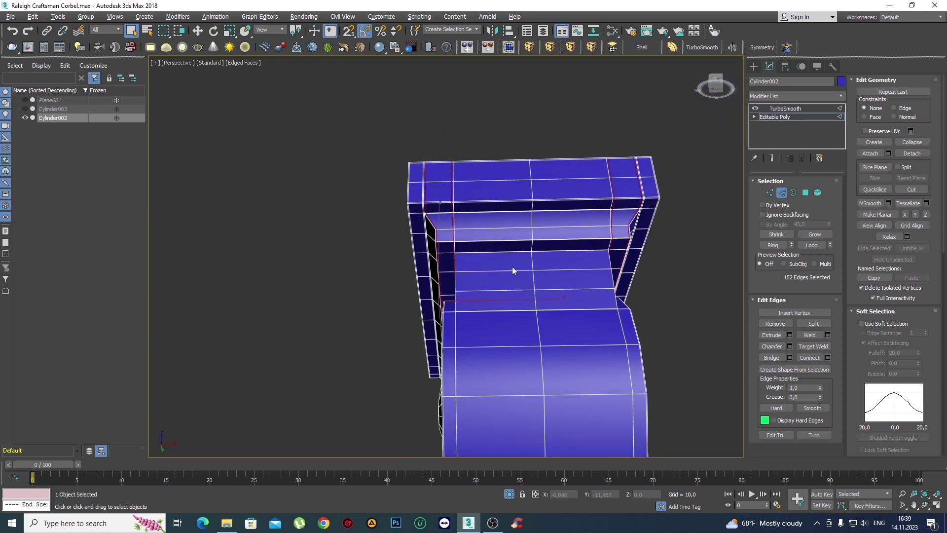
pyautogui.moveTo(514, 270)
pyautogui.keyDown('alt'); pyautogui.mouseDown(button='middle')
pyautogui.moveTo(498, 260)
pyautogui.moveTo(513, 232)
pyautogui.mouseUp(button='middle'); pyautogui.keyUp('alt')
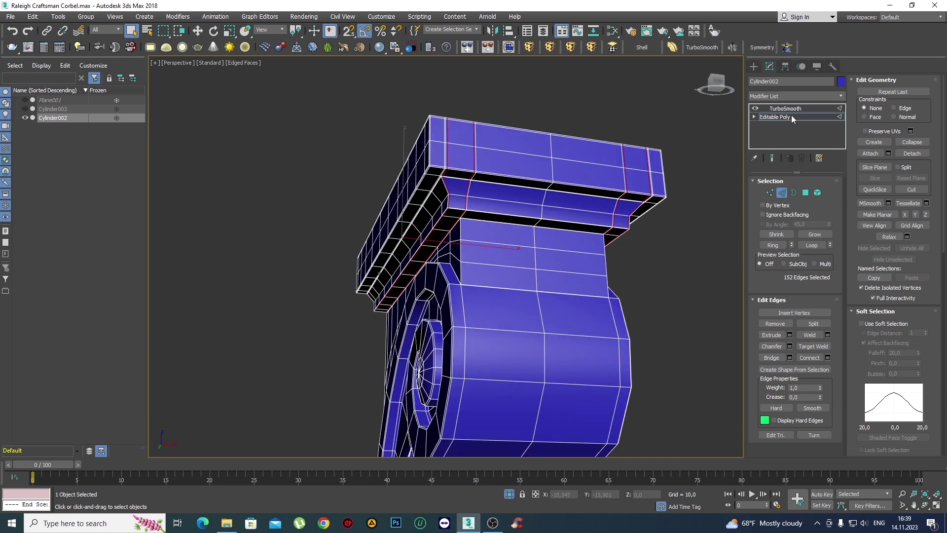
pyautogui.click(751, 66)
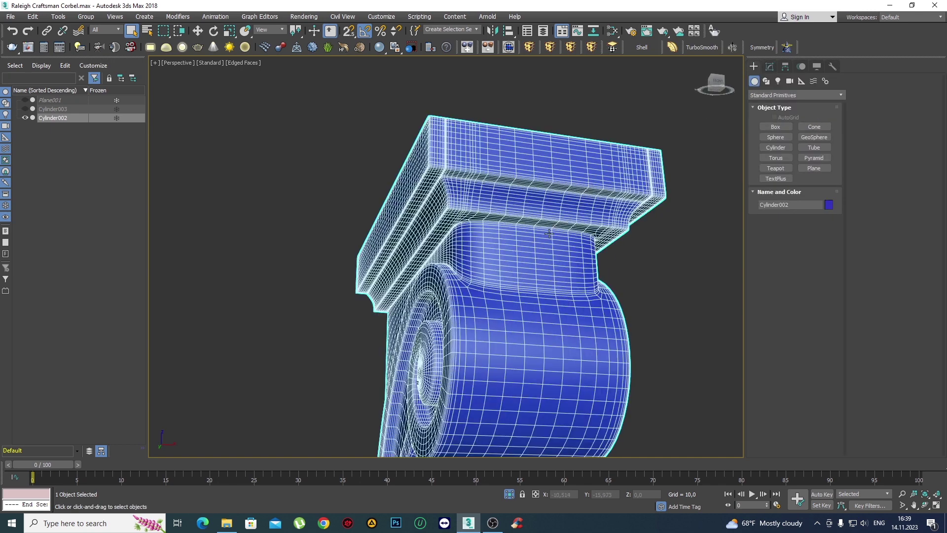
# Orbit around the smoothed capital in plain shading to inspect it.
pyautogui.press('F4')
pyautogui.scroll(-3, 549, 233)
pyautogui.scroll(4, 512, 256)
pyautogui.keyDown('alt'); pyautogui.moveTo(549, 232); pyautogui.dragTo(473, 270, button='middle'); pyautogui.keyUp('alt')
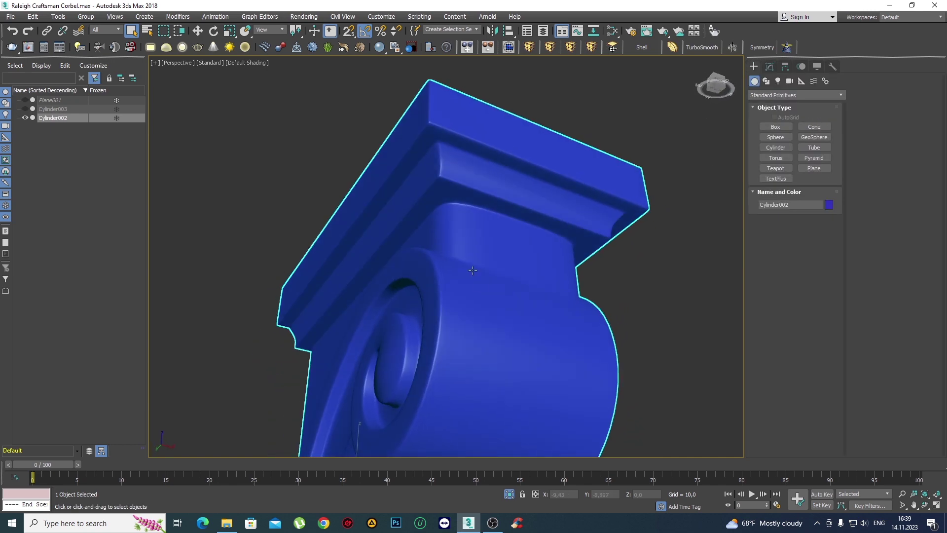
pyautogui.moveTo(477, 236)
pyautogui.keyDown('alt'); pyautogui.mouseDown(button='middle')
pyautogui.moveTo(504, 294)
pyautogui.moveTo(490, 207)
pyautogui.moveTo(609, 177)
pyautogui.moveTo(498, 184)
pyautogui.moveTo(491, 265)
pyautogui.moveTo(546, 238)
pyautogui.moveTo(486, 269)
pyautogui.moveTo(501, 270)
pyautogui.mouseUp(button='middle'); pyautogui.keyUp('alt')
pyautogui.scroll(2, 473, 180)
# Reselect Editable Poly in edge mode and ring-select the block beneath the capital.
pyautogui.click(769, 67)
pyautogui.click(786, 117)
pyautogui.press('F4')
pyautogui.scroll(3, 501, 258)
pyautogui.press('2')
pyautogui.hotkey('alt', 'r')
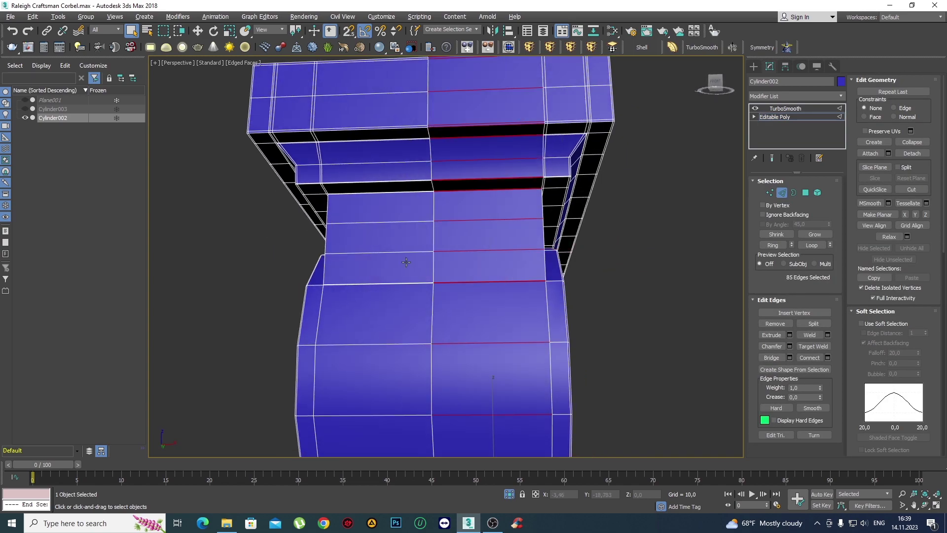
# Add another edge ring to the selection and connect it with new edges.
pyautogui.keyDown('ctrl'); pyautogui.click(400, 252); pyautogui.keyUp('ctrl')
pyautogui.hotkey('alt', 'r')
pyautogui.keyDown('alt'); pyautogui.moveTo(400, 252); pyautogui.dragTo(495, 246, button='middle'); pyautogui.keyUp('alt')
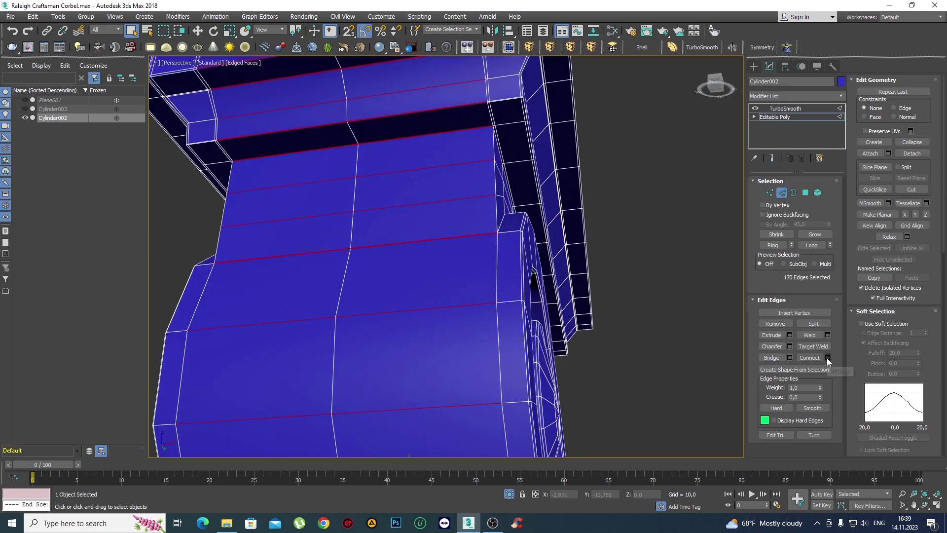
pyautogui.click(826, 357)
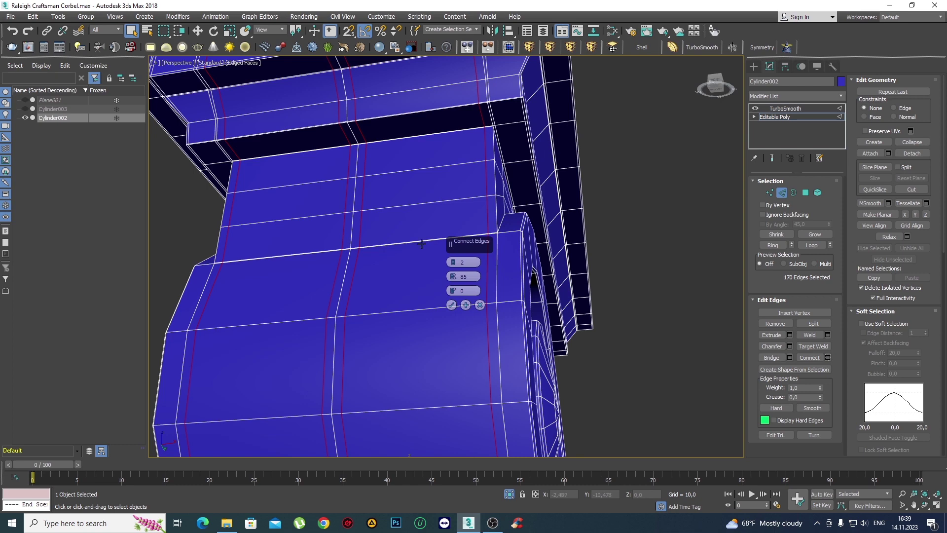
pyautogui.keyDown('alt'); pyautogui.moveTo(422, 243); pyautogui.dragTo(414, 237, button='middle'); pyautogui.keyUp('alt')
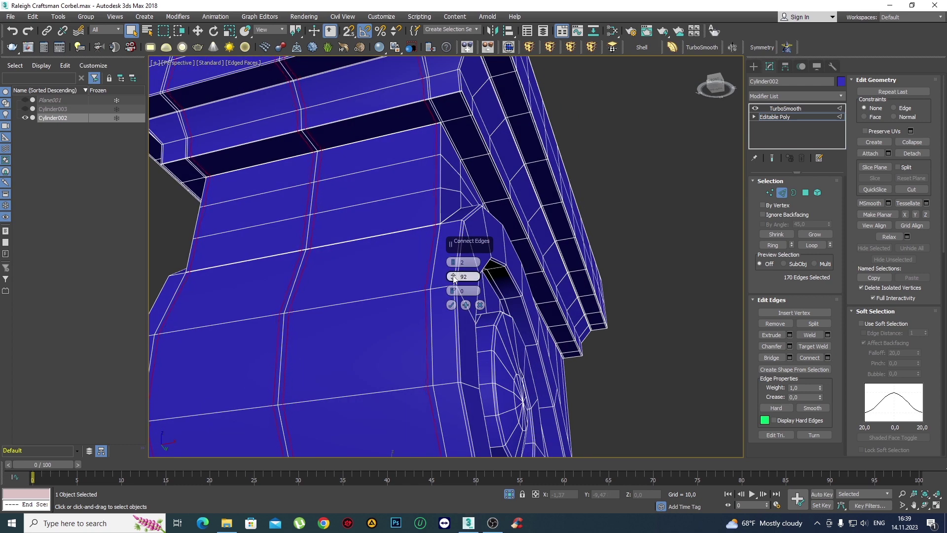
pyautogui.click(451, 305)
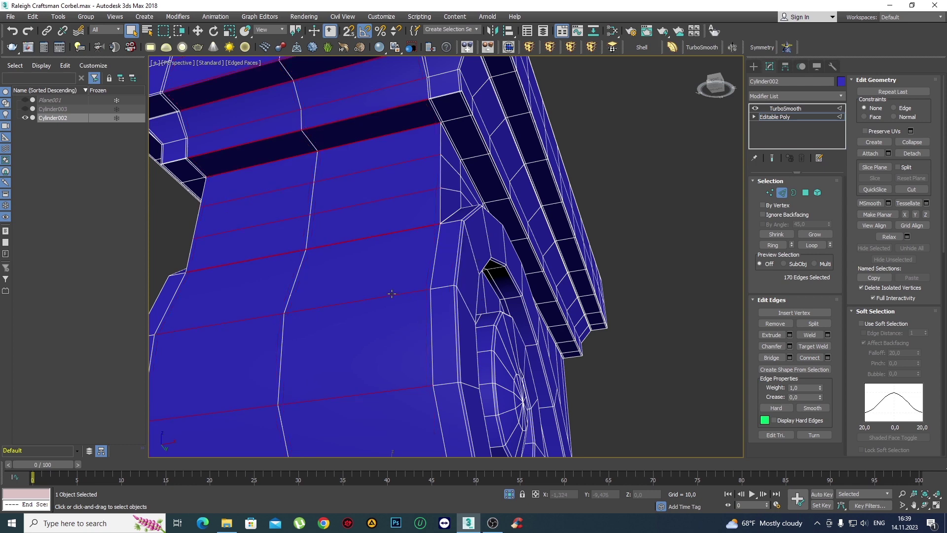
# Connect the rings with a single edge slid toward the right side.
pyautogui.scroll(-2, 391, 293)
pyautogui.scroll(-3, 469, 198)
pyautogui.scroll(-4, 460, 256)
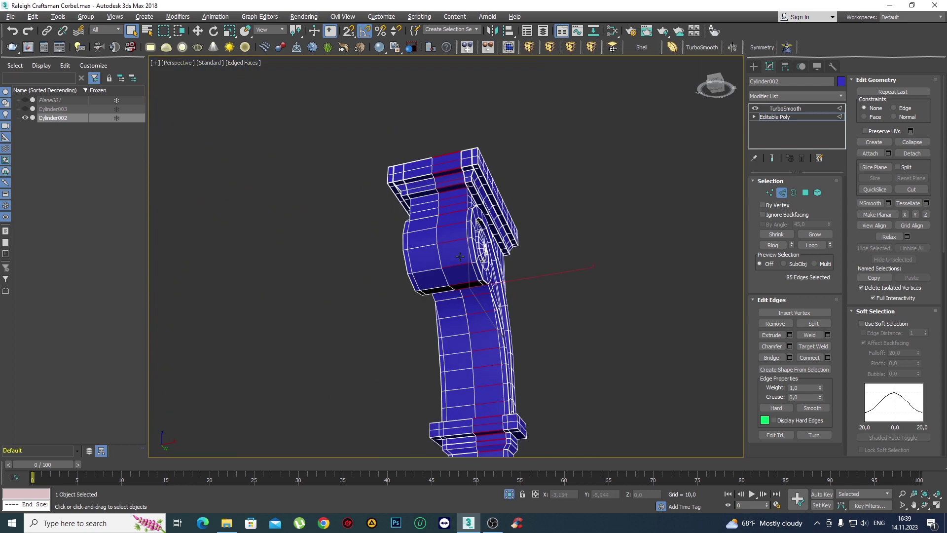
pyautogui.keyDown('alt'); pyautogui.moveTo(459, 255); pyautogui.dragTo(473, 207, button='middle'); pyautogui.keyUp('alt')
pyautogui.scroll(4, 486, 148)
pyautogui.scroll(2, 513, 289)
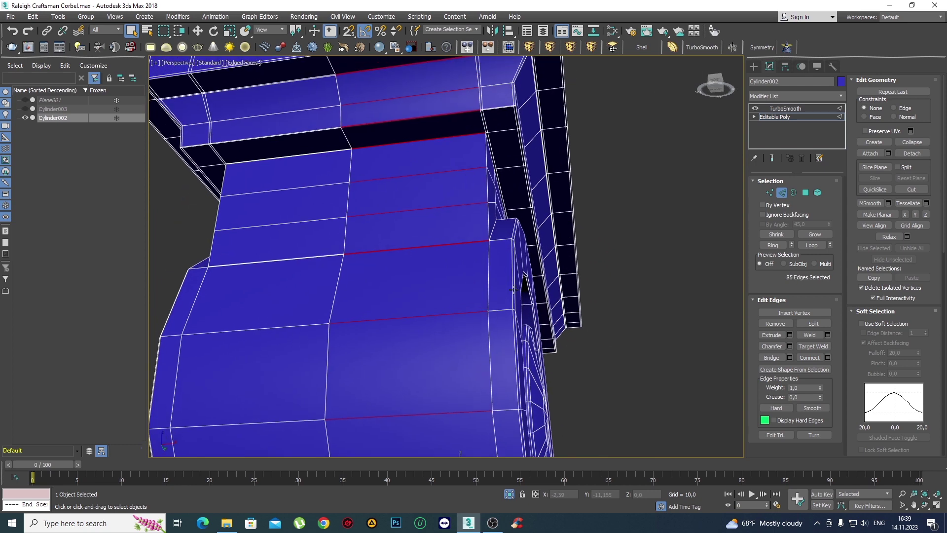
pyautogui.click(827, 358)
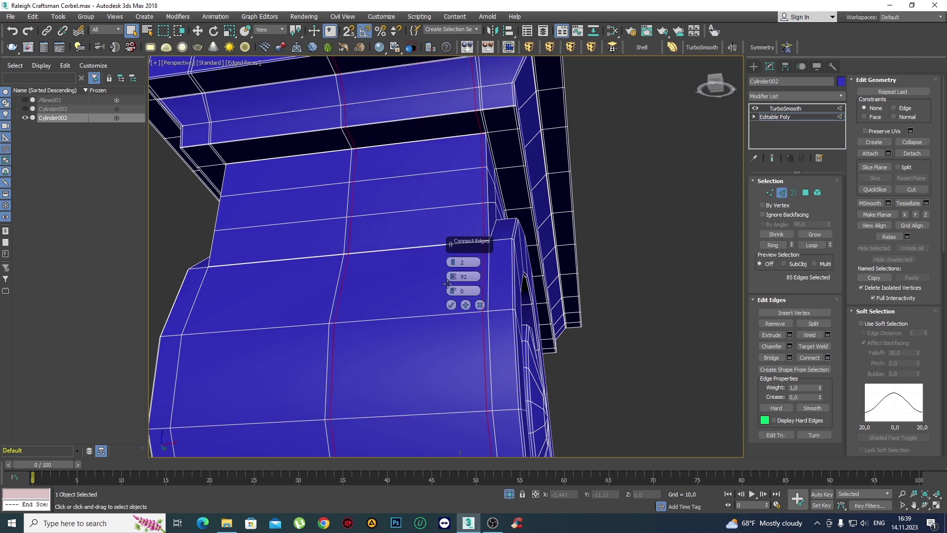
pyautogui.rightClick(456, 261)
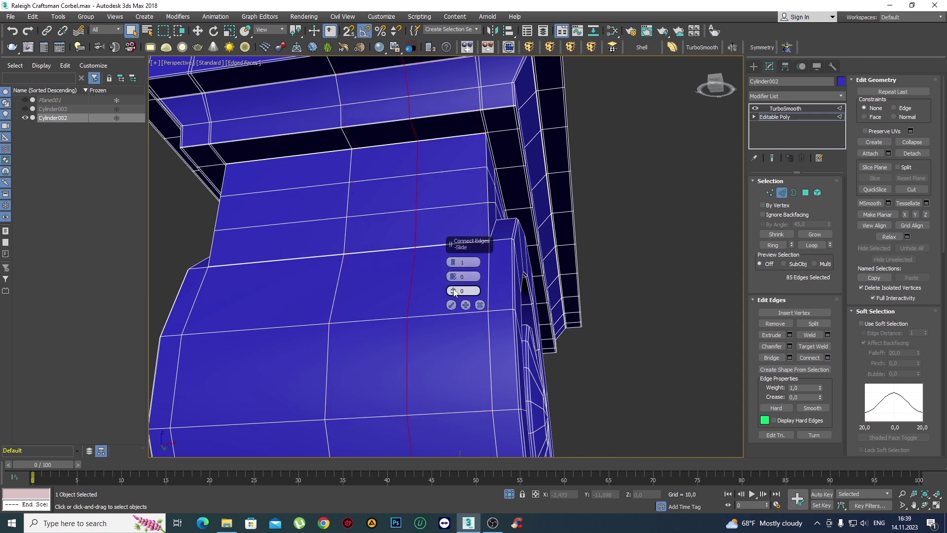
pyautogui.moveTo(454, 292); pyautogui.dragTo(445, 254)
pyautogui.moveTo(418, 106); pyautogui.dragTo(414, 102)
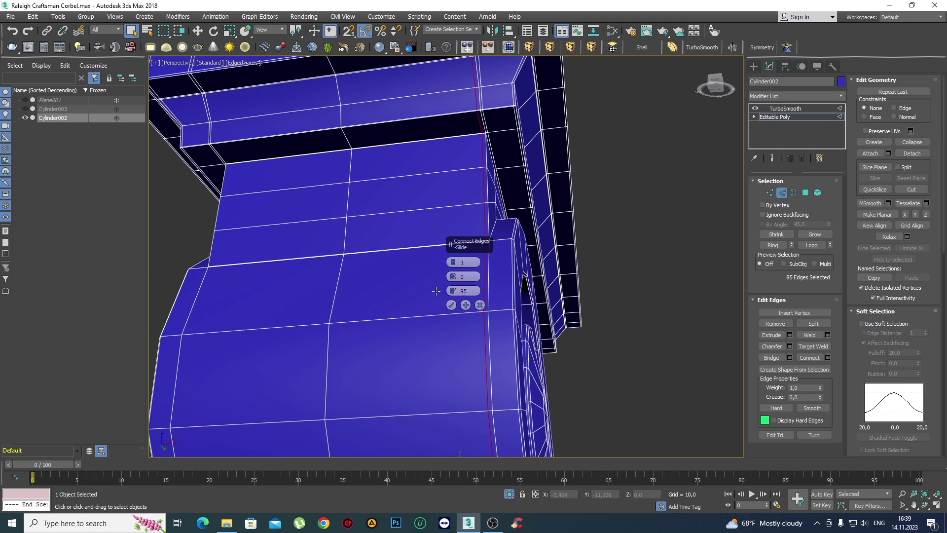
pyautogui.click(451, 305)
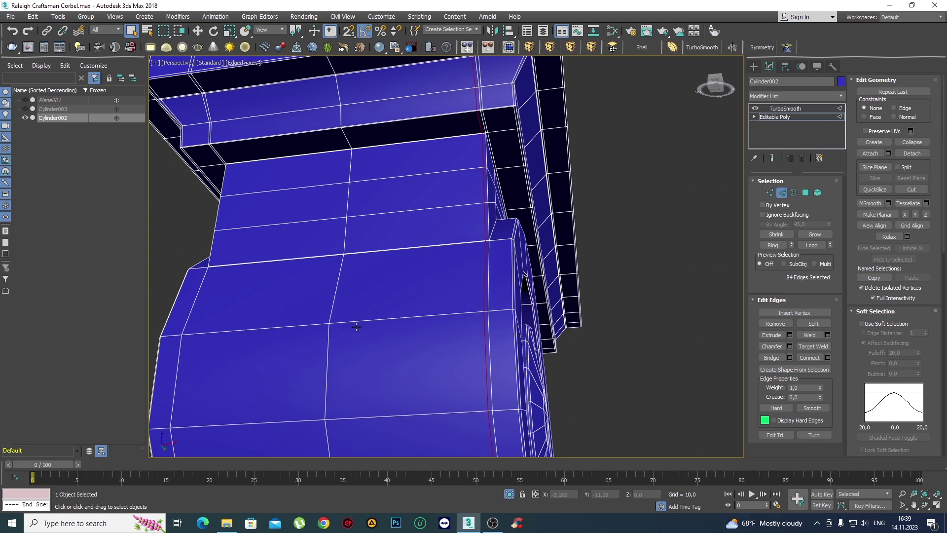
# Ring a horizontal body edge and connect it with Slide -95 near the opposite side.
pyautogui.click(284, 326)
pyautogui.hotkey('alt', 'r')
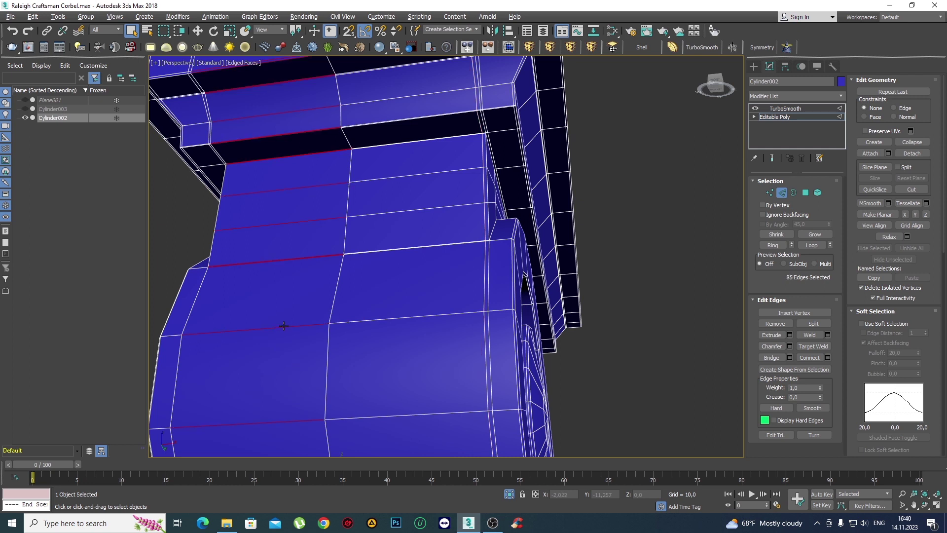
pyautogui.click(829, 357)
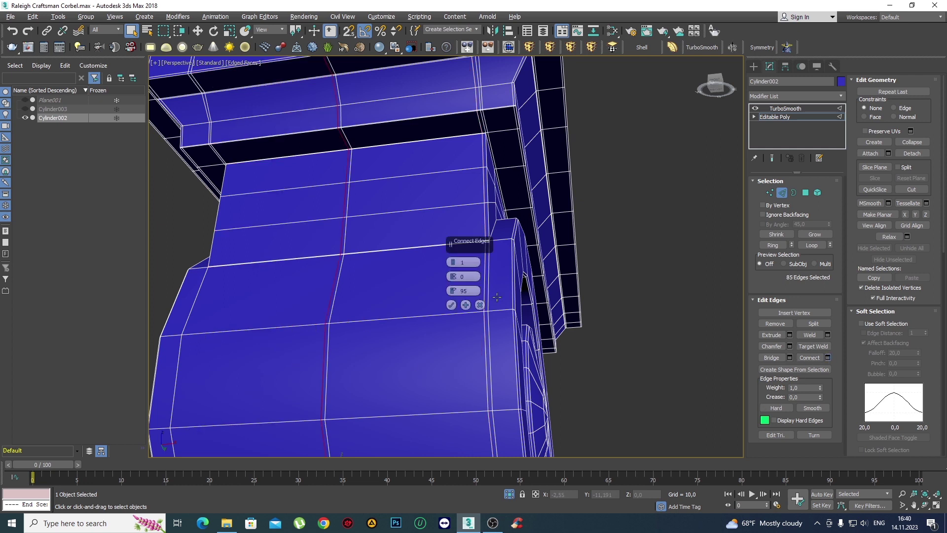
pyautogui.click(463, 291)
pyautogui.write('-95')
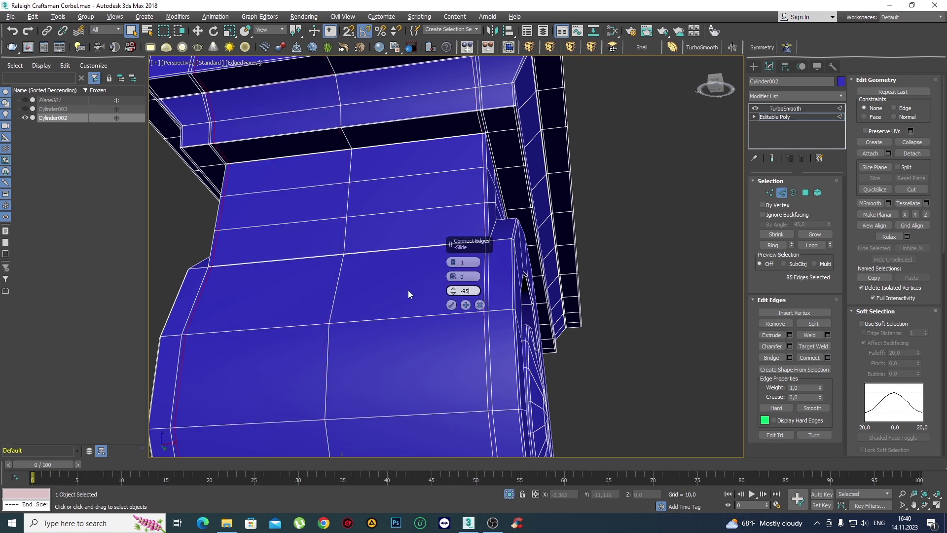
pyautogui.click(451, 305)
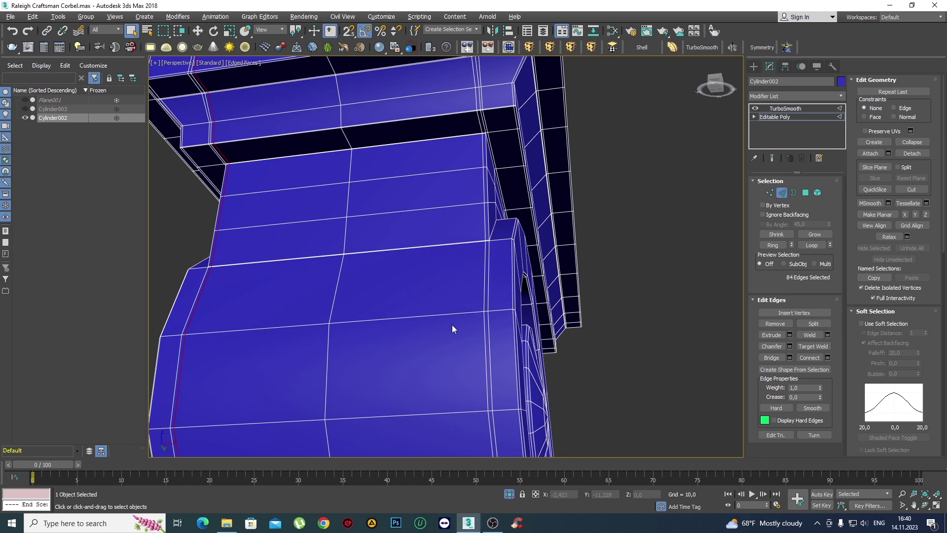
# Select the ring of horizontal edges across the scroll.
pyautogui.moveTo(462, 312)
pyautogui.keyDown('alt'); pyautogui.mouseDown(button='middle')
pyautogui.moveTo(478, 255)
pyautogui.moveTo(385, 246)
pyautogui.mouseUp(button='middle'); pyautogui.keyUp('alt')
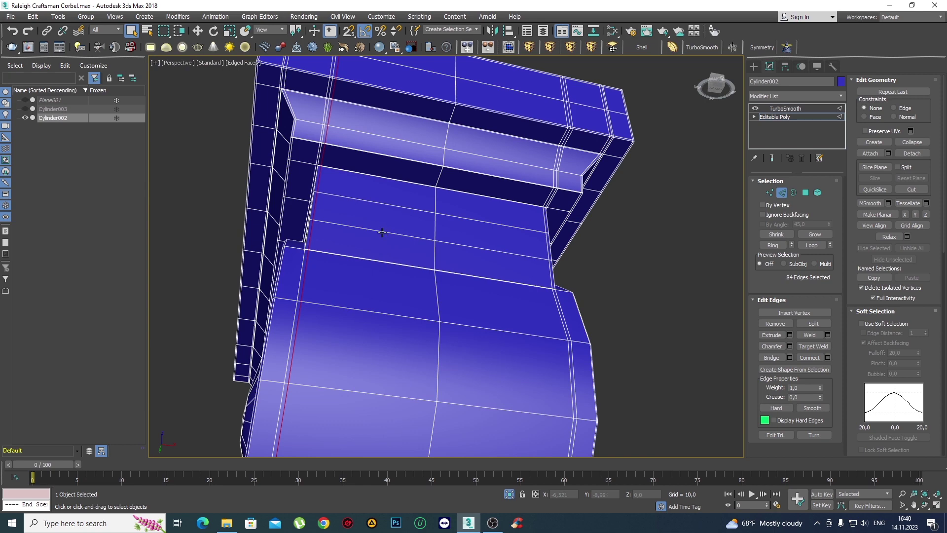
pyautogui.click(382, 232)
pyautogui.click(434, 255)
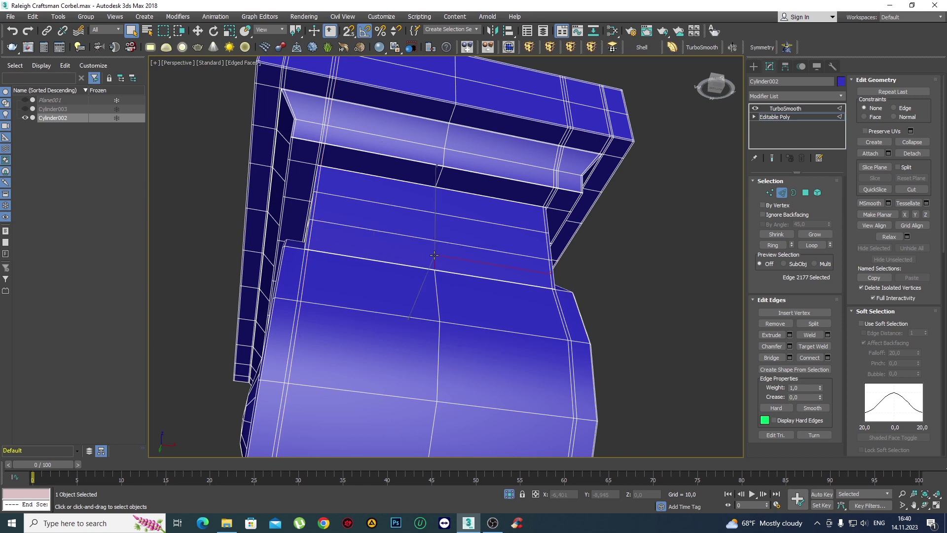
pyautogui.click(437, 244)
pyautogui.scroll(-3, 437, 244)
pyautogui.keyDown('alt'); pyautogui.moveTo(440, 240); pyautogui.dragTo(434, 271, button='middle'); pyautogui.keyUp('alt')
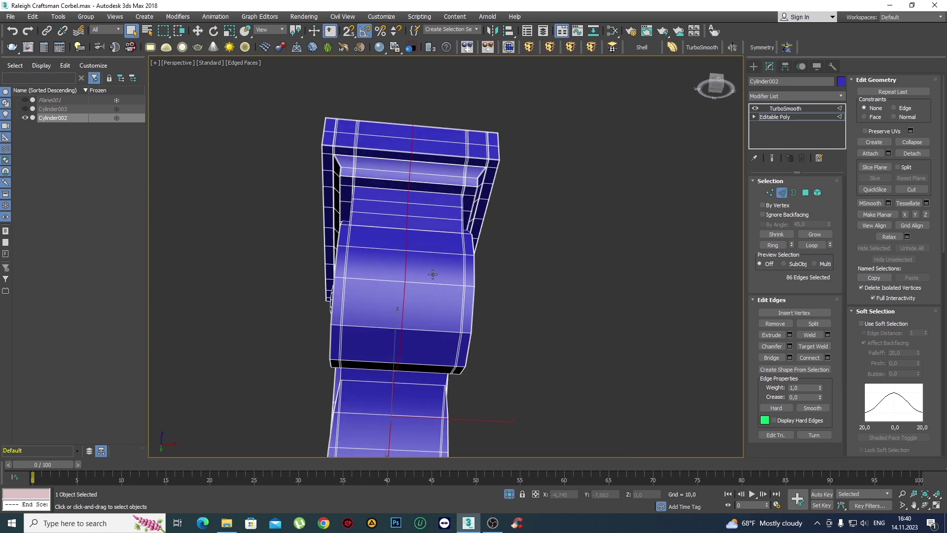
pyautogui.click(432, 284)
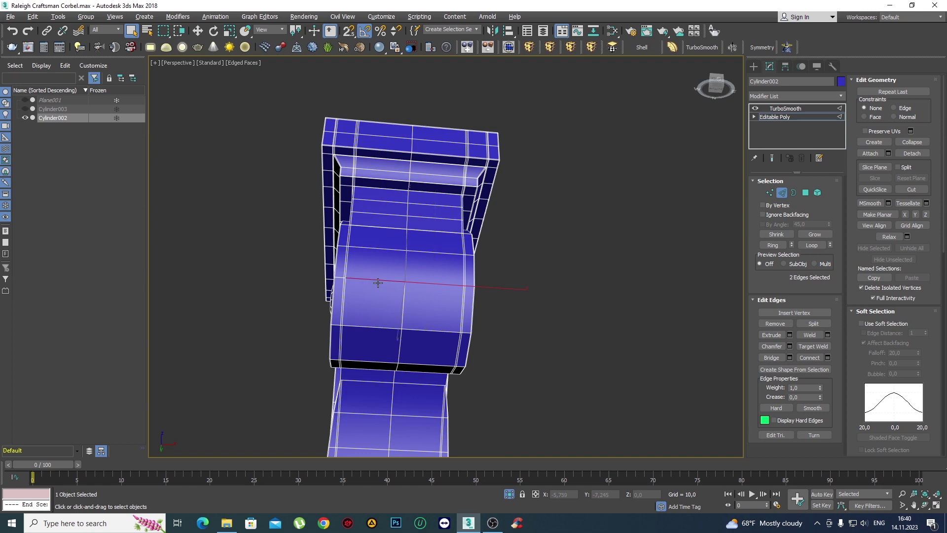
pyautogui.hotkey('alt', 'r')
# Connect that ring with one centred edge and leave edge editing.
pyautogui.click(827, 359)
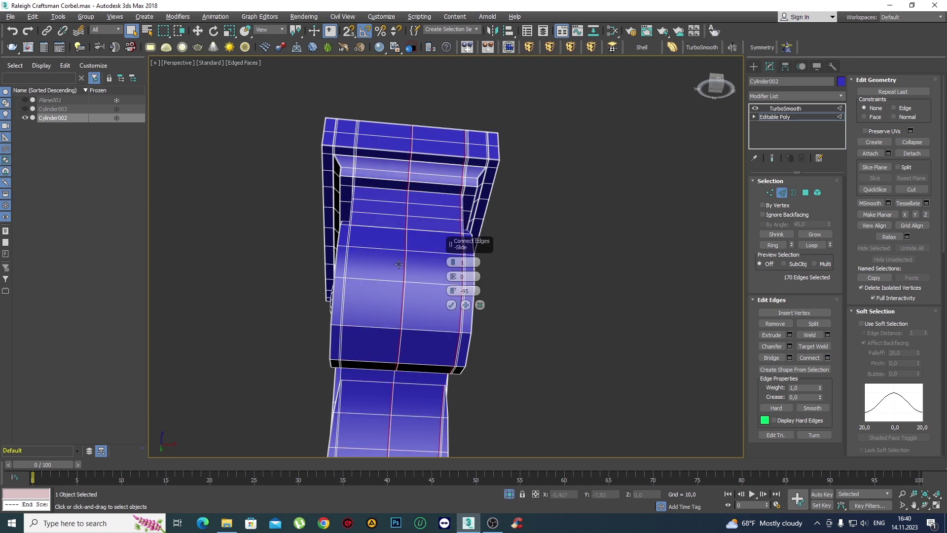
pyautogui.rightClick(453, 294)
pyautogui.scroll(3, 425, 256)
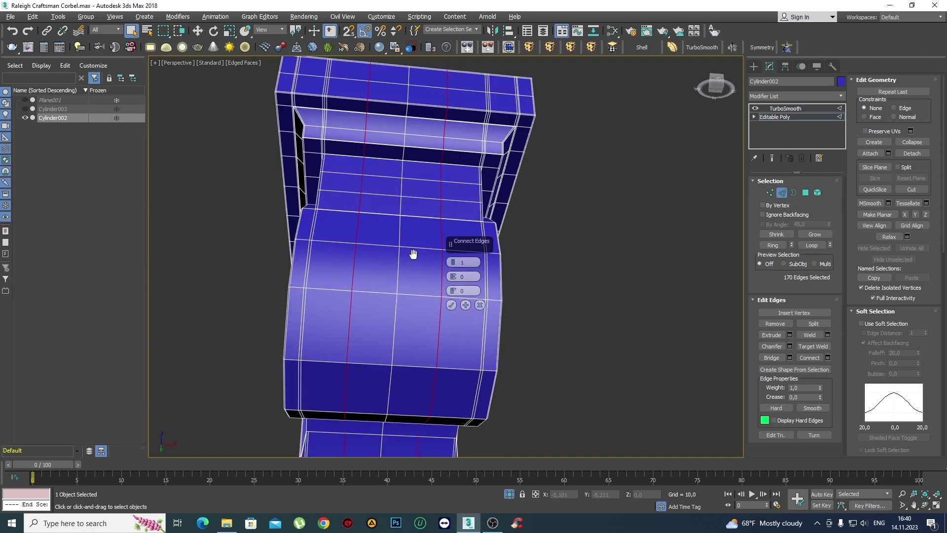
pyautogui.keyDown('alt'); pyautogui.moveTo(414, 253); pyautogui.dragTo(427, 258, button='middle'); pyautogui.keyUp('alt')
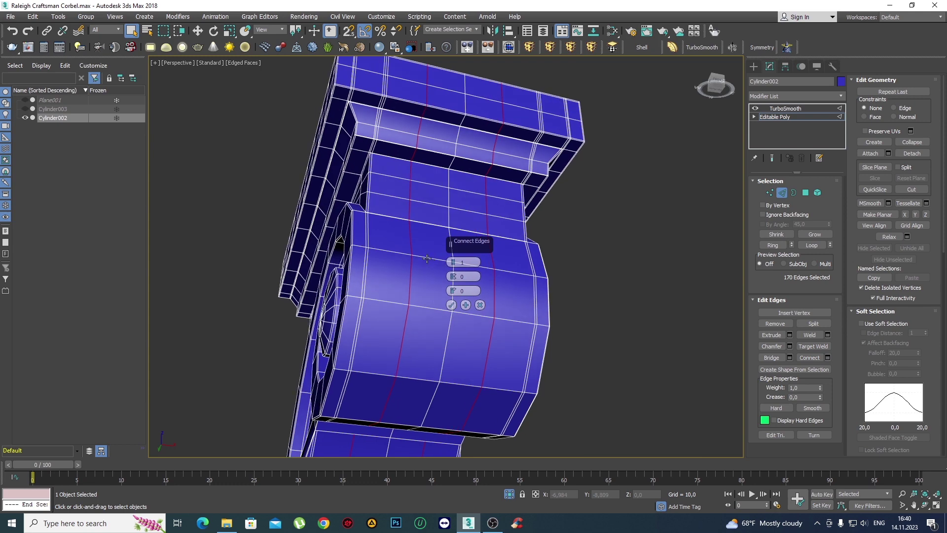
pyautogui.click(450, 305)
pyautogui.scroll(-4, 450, 226)
pyautogui.scroll(4, 463, 218)
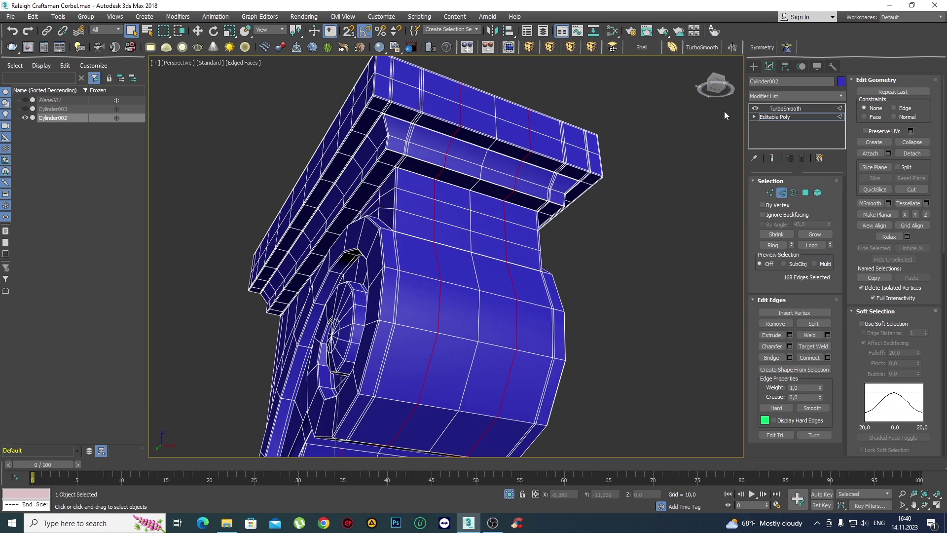
pyautogui.click(755, 66)
# Hide the wireframe and orbit around the smoothed corbel to preview it.
pyautogui.press('F4')
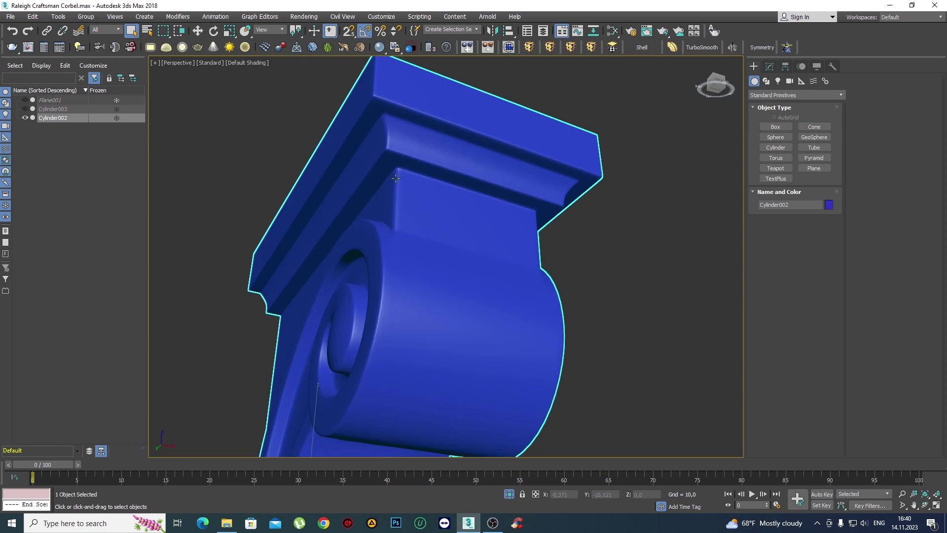
pyautogui.scroll(-5, 459, 174)
pyautogui.moveTo(459, 174)
pyautogui.keyDown('alt'); pyautogui.mouseDown(button='middle')
pyautogui.moveTo(478, 268)
pyautogui.moveTo(526, 284)
pyautogui.moveTo(746, 132)
pyautogui.mouseUp(button='middle'); pyautogui.keyUp('alt')
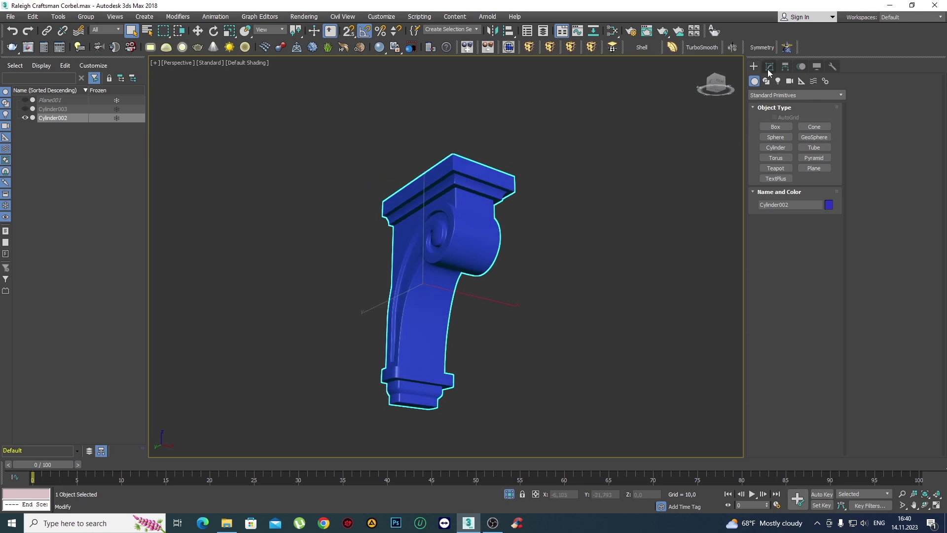
# Return to the Editable Poly level with wireframe edges shown over the shading.
pyautogui.click(768, 67)
pyautogui.click(774, 114)
pyautogui.scroll(3, 538, 257)
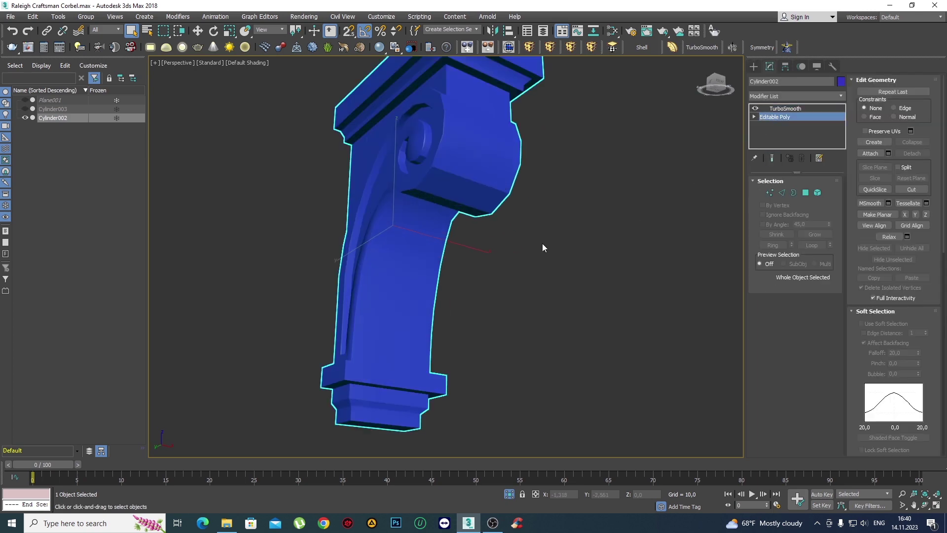
pyautogui.press('F4')
pyautogui.scroll(3, 390, 375)
pyautogui.scroll(2, 387, 331)
pyautogui.scroll(2, 380, 250)
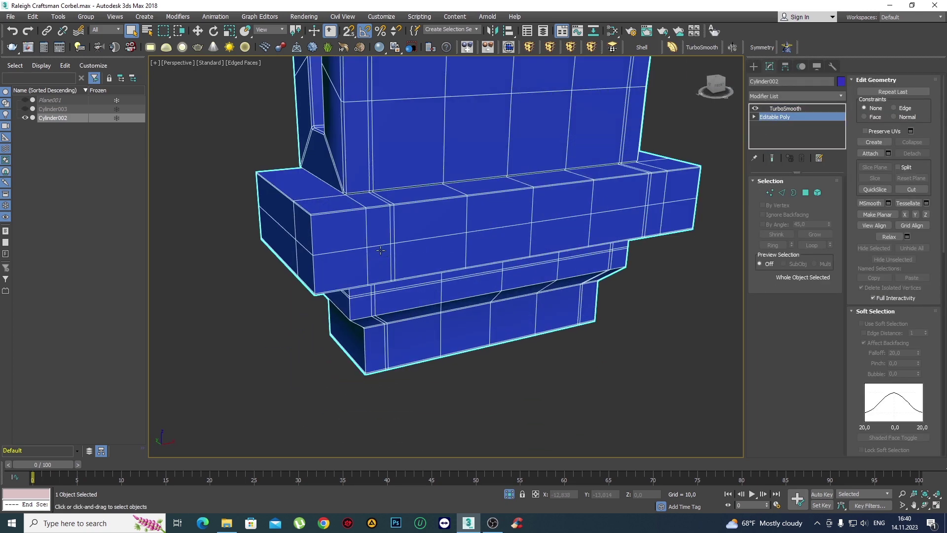
pyautogui.scroll(3, 382, 280)
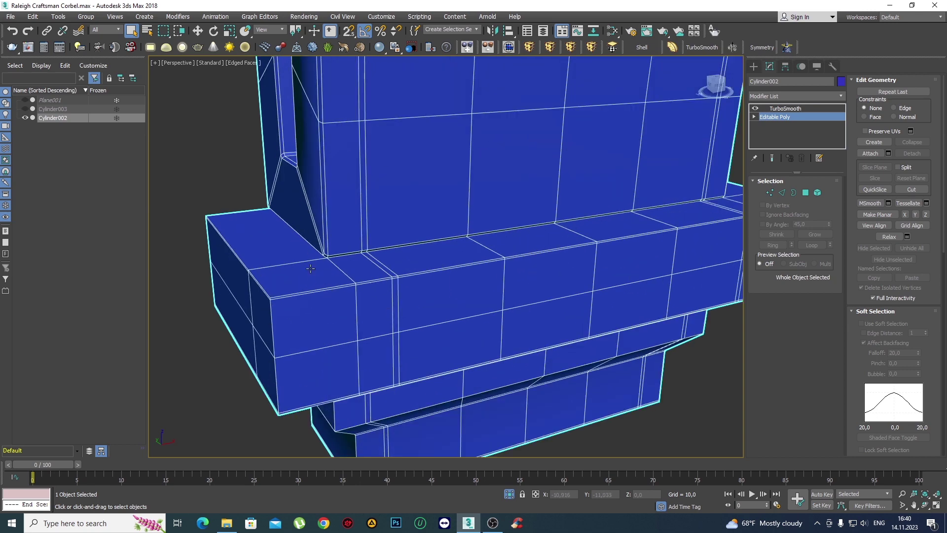
# Select the edge loop around the base slab and add the right block's edge ring.
pyautogui.press('2')
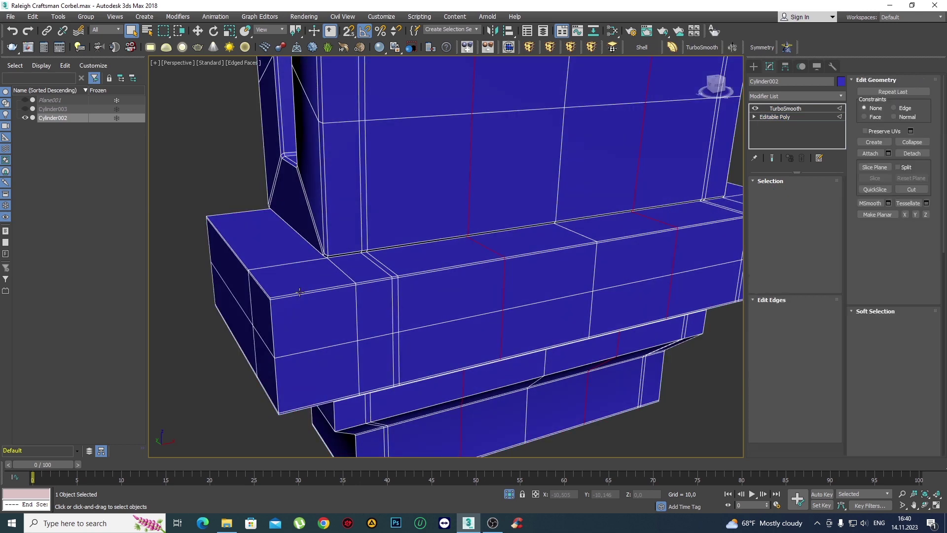
pyautogui.click(300, 292)
pyautogui.doubleClick(299, 293)
pyautogui.keyDown('alt'); pyautogui.moveTo(299, 293); pyautogui.dragTo(619, 305, button='middle'); pyautogui.keyUp('alt')
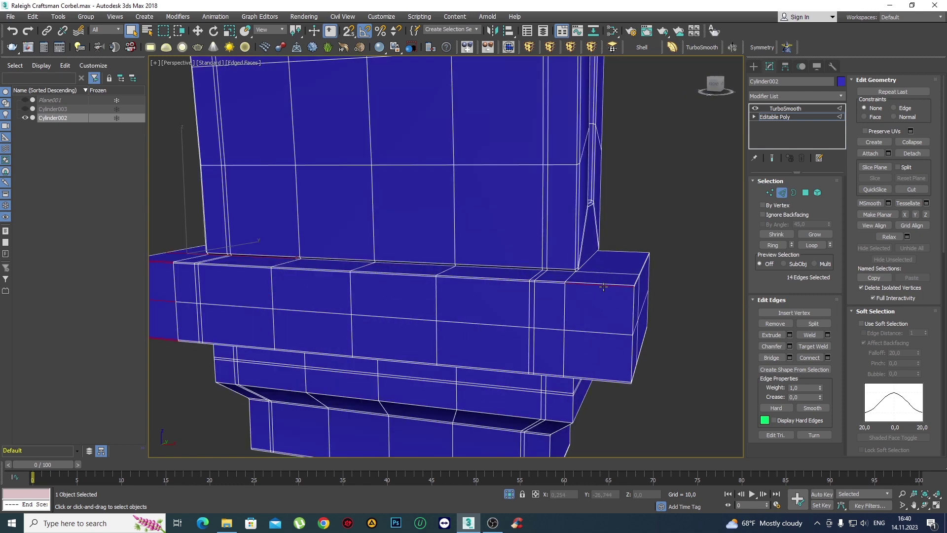
pyautogui.keyDown('shift'); pyautogui.click(603, 286); pyautogui.keyUp('shift')
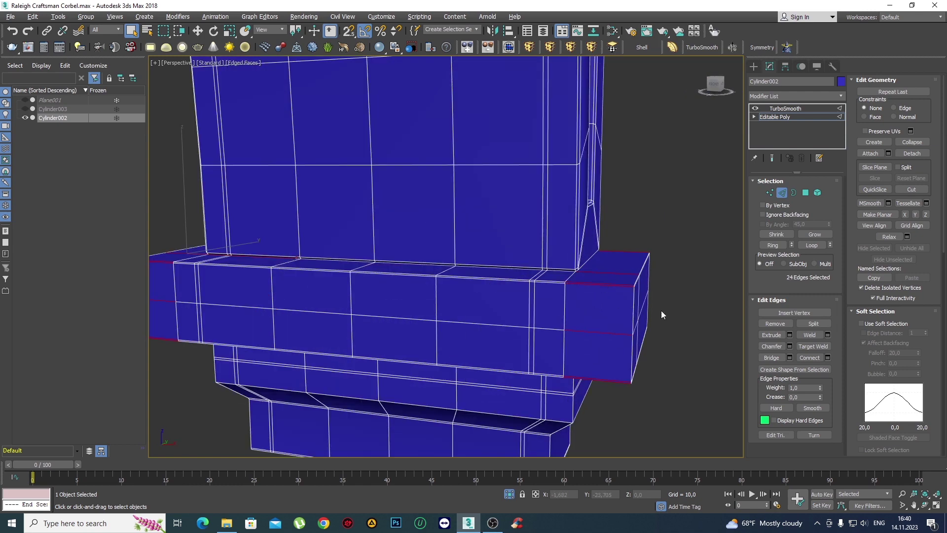
# Connect the selected edges with two support edges spread toward the borders.
pyautogui.click(827, 356)
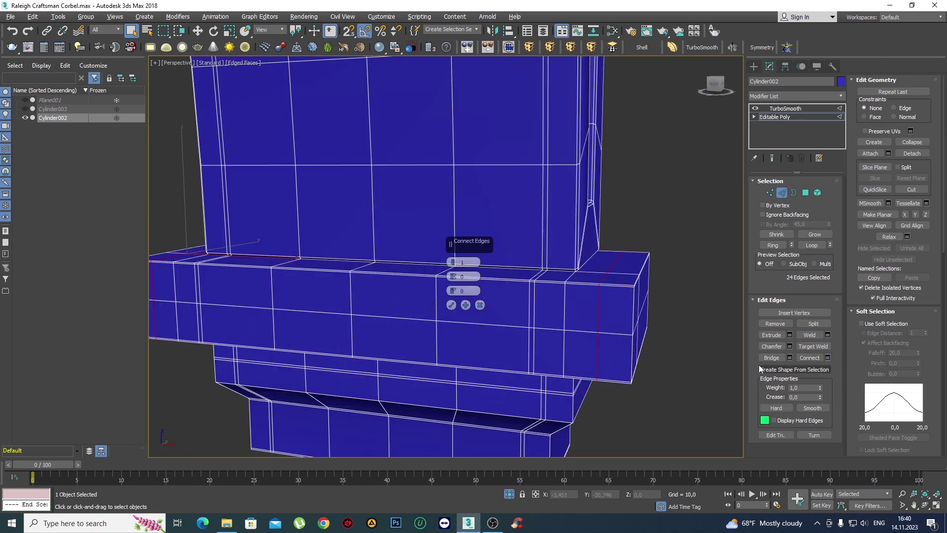
pyautogui.click(453, 261)
pyautogui.moveTo(453, 276); pyautogui.dragTo(446, 190)
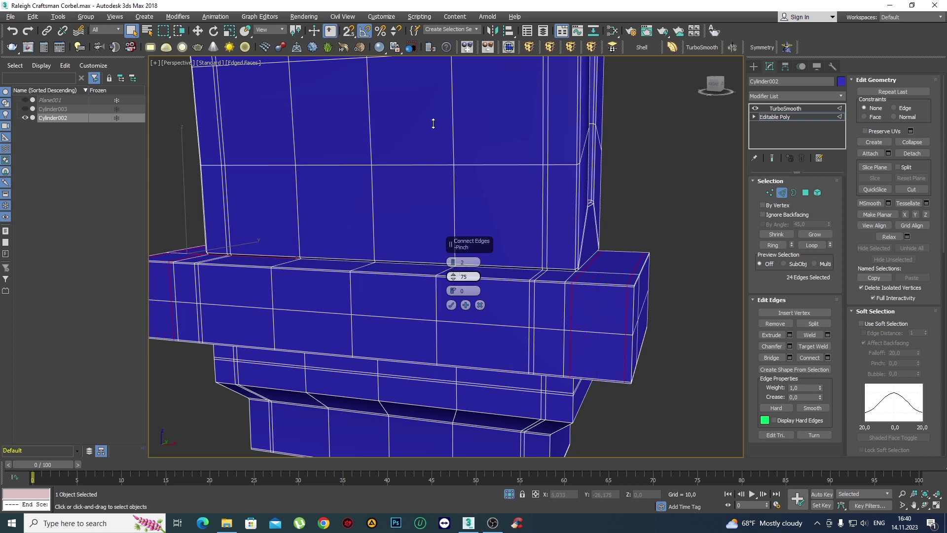
pyautogui.moveTo(427, 104); pyautogui.dragTo(428, 104)
pyautogui.click(451, 305)
# Double-click to select the base ledge's full edge loop, 103 edges, and orbit to check it.
pyautogui.moveTo(451, 305)
pyautogui.keyDown('alt'); pyautogui.mouseDown(button='middle')
pyautogui.moveTo(426, 312)
pyautogui.moveTo(415, 302)
pyautogui.moveTo(589, 326)
pyautogui.moveTo(554, 344)
pyautogui.mouseUp(button='middle'); pyautogui.keyUp('alt')
pyautogui.scroll(4, 409, 290)
pyautogui.scroll(3, 589, 325)
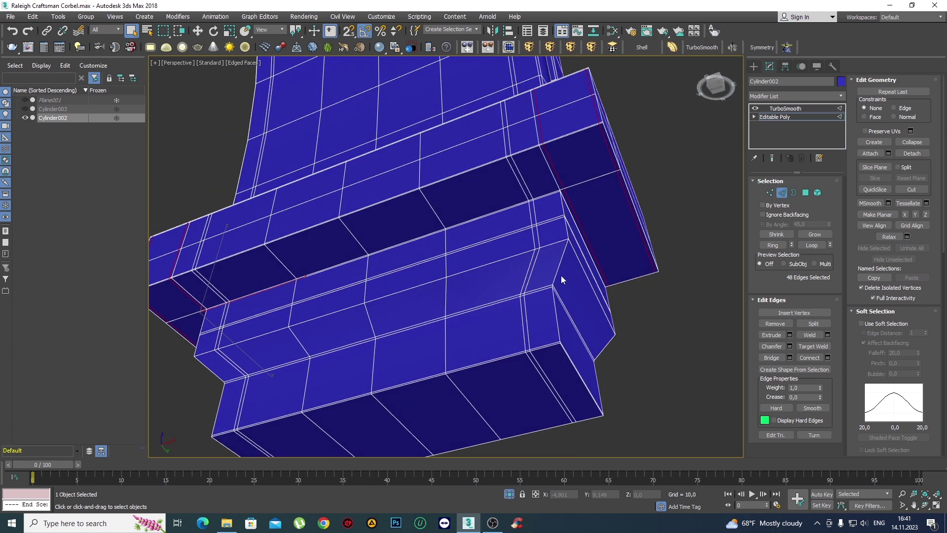
pyautogui.click(541, 292)
pyautogui.doubleClick(540, 292)
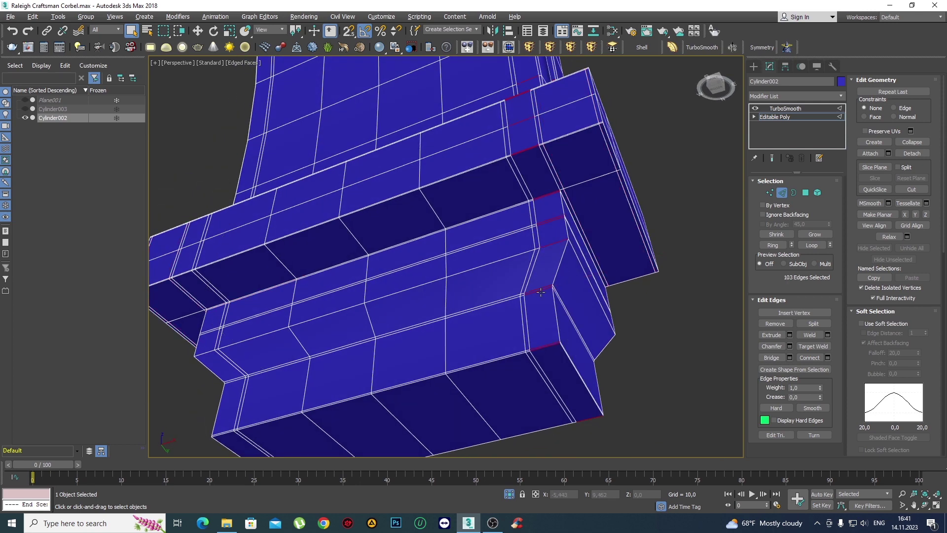
pyautogui.scroll(-4, 540, 292)
pyautogui.moveTo(507, 269)
pyautogui.keyDown('alt'); pyautogui.mouseDown(button='middle')
pyautogui.moveTo(501, 332)
pyautogui.moveTo(474, 337)
pyautogui.moveTo(460, 328)
pyautogui.moveTo(490, 317)
pyautogui.moveTo(537, 368)
pyautogui.moveTo(501, 365)
pyautogui.moveTo(505, 387)
pyautogui.moveTo(524, 317)
pyautogui.moveTo(556, 350)
pyautogui.moveTo(545, 334)
pyautogui.mouseUp(button='middle'); pyautogui.keyUp('alt')
pyautogui.scroll(5, 524, 361)
pyautogui.scroll(-5, 527, 318)
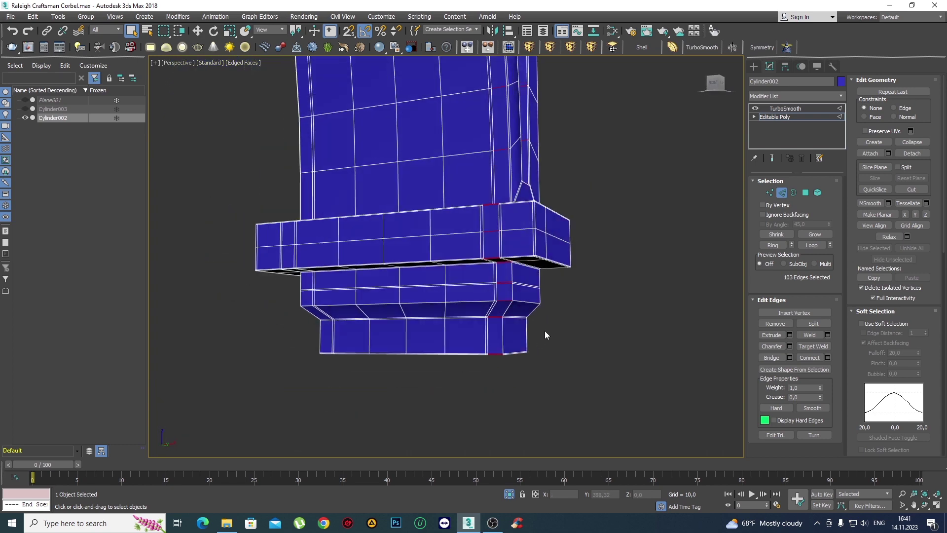
# Hide the wireframe and orbit the smoothed corbel from below and the front.
pyautogui.click(754, 67)
pyautogui.press('F4')
pyautogui.scroll(-3, 574, 266)
pyautogui.keyDown('alt'); pyautogui.moveTo(574, 265); pyautogui.dragTo(522, 292, button='middle'); pyautogui.keyUp('alt')
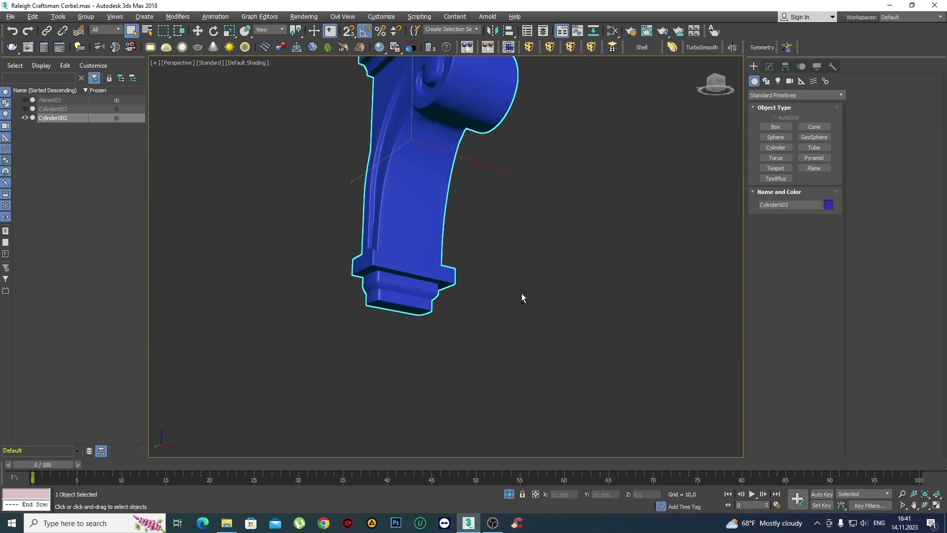
pyautogui.scroll(3, 522, 293)
pyautogui.scroll(3, 378, 273)
pyautogui.scroll(-3, 380, 273)
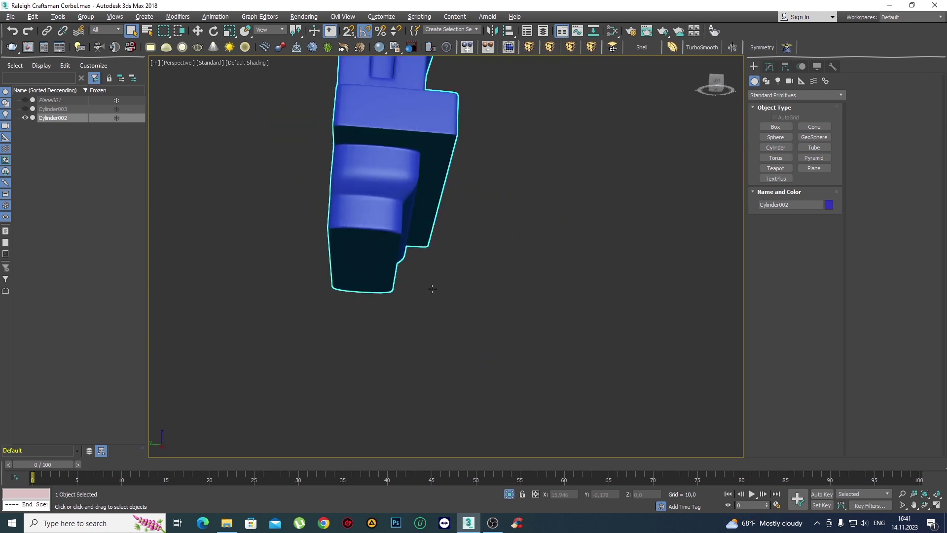
pyautogui.moveTo(431, 287)
pyautogui.keyDown('alt'); pyautogui.mouseDown(button='middle')
pyautogui.moveTo(468, 275)
pyautogui.moveTo(364, 258)
pyautogui.moveTo(391, 228)
pyautogui.moveTo(350, 271)
pyautogui.moveTo(486, 271)
pyautogui.moveTo(744, 133)
pyautogui.mouseUp(button='middle'); pyautogui.keyUp('alt')
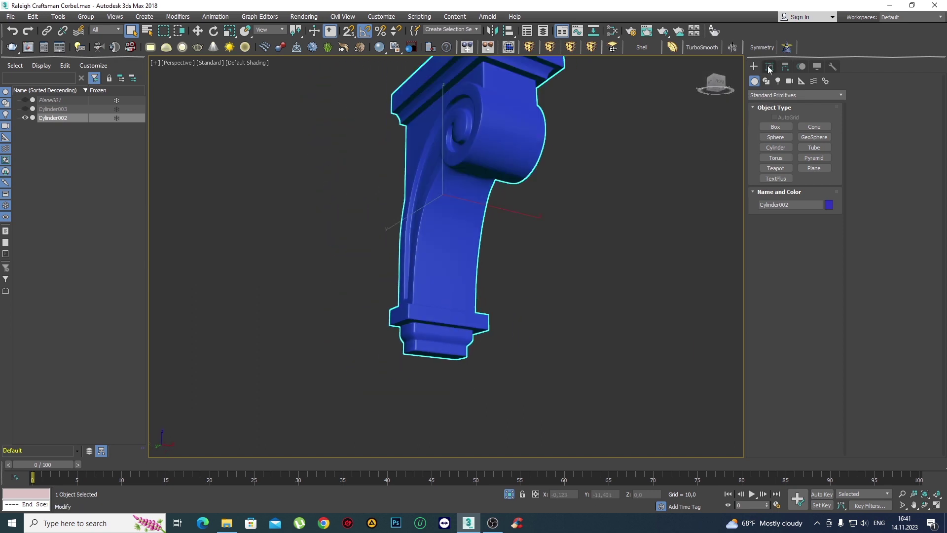
# Return to the Editable Poly level with wireframe edges shown, tilted toward the base.
pyautogui.click(768, 66)
pyautogui.click(776, 117)
pyautogui.press('F4')
pyautogui.scroll(5, 484, 298)
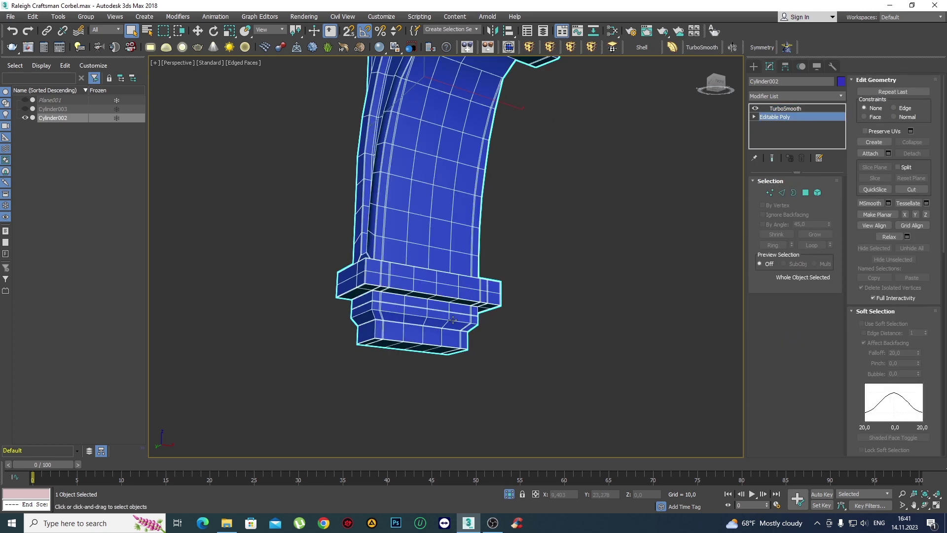
pyautogui.scroll(3, 444, 321)
pyautogui.moveTo(444, 321)
pyautogui.keyDown('alt'); pyautogui.mouseDown(button='middle')
pyautogui.moveTo(439, 329)
pyautogui.moveTo(348, 321)
pyautogui.moveTo(350, 277)
pyautogui.mouseUp(button='middle'); pyautogui.keyUp('alt')
pyautogui.scroll(3, 350, 277)
# Select the edge loop running around the base block in Edge mode.
pyautogui.press('2')
pyautogui.click(350, 276)
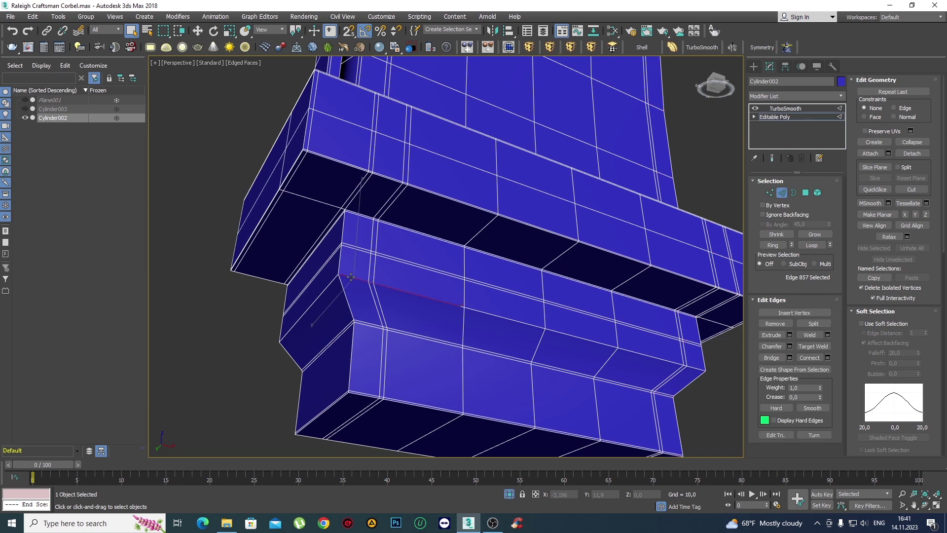
pyautogui.doubleClick(350, 276)
pyautogui.scroll(-5, 350, 277)
pyautogui.moveTo(351, 277)
pyautogui.keyDown('alt'); pyautogui.mouseDown(button='middle')
pyautogui.moveTo(493, 291)
pyautogui.moveTo(524, 334)
pyautogui.moveTo(476, 258)
pyautogui.moveTo(422, 281)
pyautogui.moveTo(394, 345)
pyautogui.mouseUp(button='middle'); pyautogui.keyUp('alt')
pyautogui.scroll(3, 522, 296)
pyautogui.scroll(-3, 521, 292)
pyautogui.scroll(2, 452, 267)
pyautogui.scroll(2, 448, 296)
pyautogui.scroll(-3, 433, 250)
pyautogui.scroll(3, 384, 364)
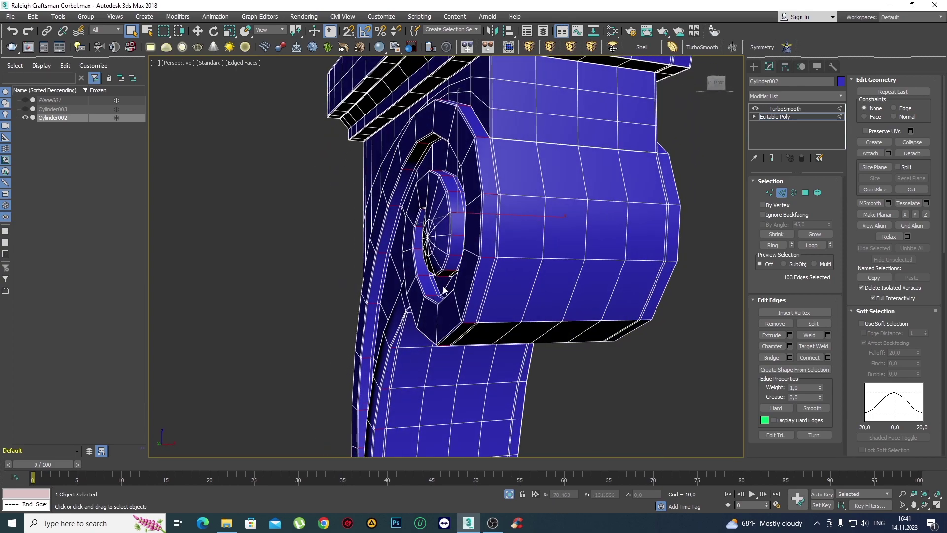
# Orbit and pan over the scroll side, bottom block, base front and volute top.
pyautogui.moveTo(443, 290)
pyautogui.keyDown('alt'); pyautogui.mouseDown(button='middle')
pyautogui.moveTo(566, 279)
pyautogui.moveTo(579, 289)
pyautogui.moveTo(559, 321)
pyautogui.moveTo(521, 321)
pyautogui.moveTo(575, 277)
pyautogui.moveTo(597, 296)
pyautogui.moveTo(516, 324)
pyautogui.moveTo(486, 277)
pyautogui.moveTo(547, 265)
pyautogui.moveTo(578, 275)
pyautogui.moveTo(461, 262)
pyautogui.moveTo(497, 186)
pyautogui.mouseUp(button='middle'); pyautogui.keyUp('alt')
pyautogui.moveTo(466, 280); pyautogui.dragTo(454, 212, button='middle')
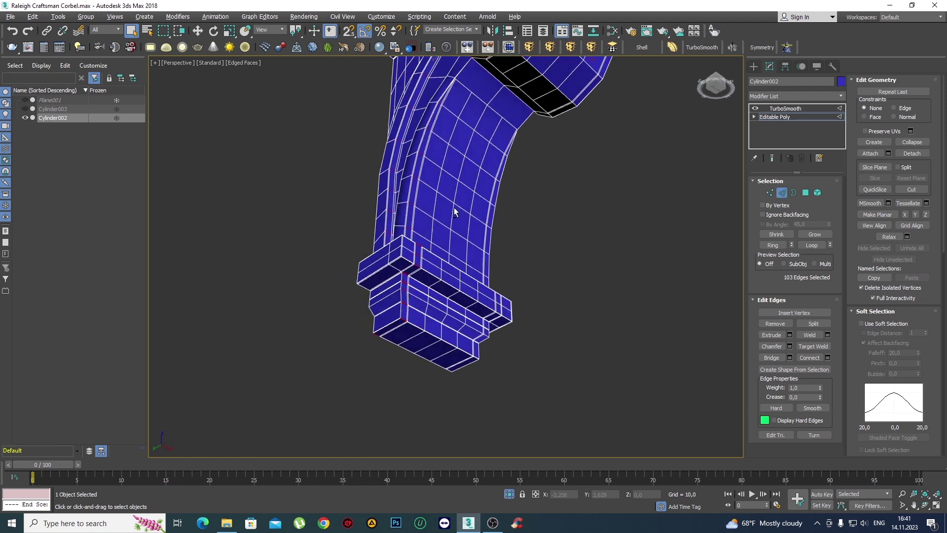
pyautogui.scroll(4, 446, 253)
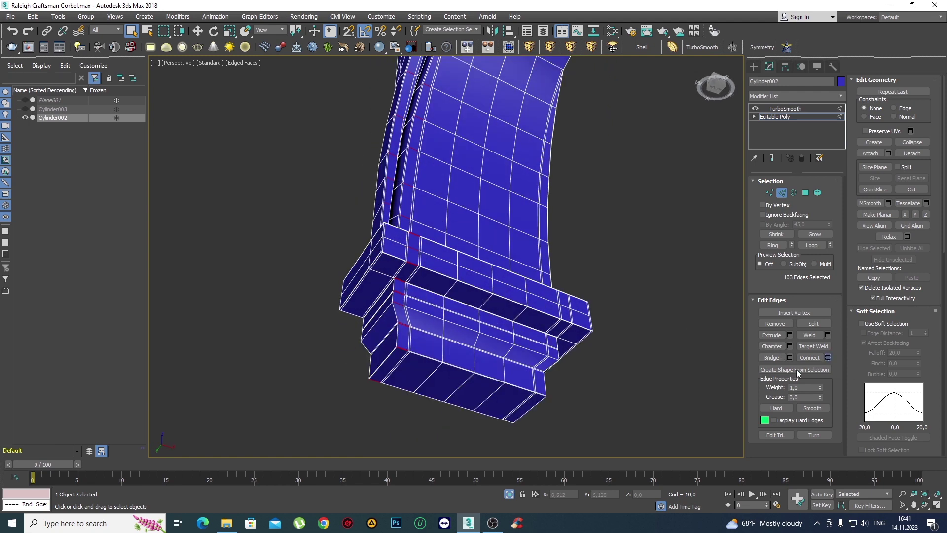
pyautogui.moveTo(387, 328)
pyautogui.keyDown('alt'); pyautogui.mouseDown(button='middle')
pyautogui.moveTo(345, 266)
pyautogui.moveTo(342, 240)
pyautogui.mouseUp(button='middle'); pyautogui.keyUp('alt')
pyautogui.scroll(5, 342, 257)
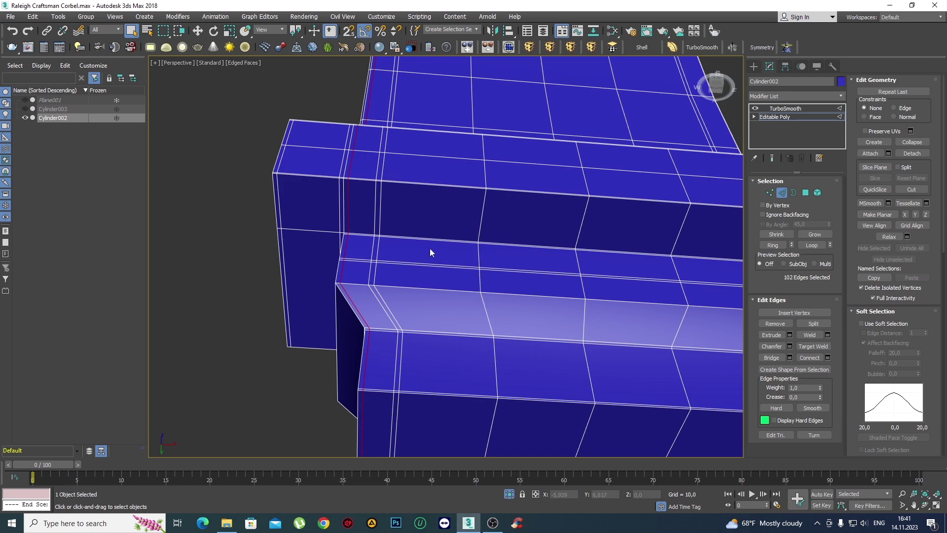
pyautogui.scroll(-10, 430, 252)
pyautogui.keyDown('alt'); pyautogui.moveTo(489, 249); pyautogui.dragTo(416, 377, button='middle'); pyautogui.keyUp('alt')
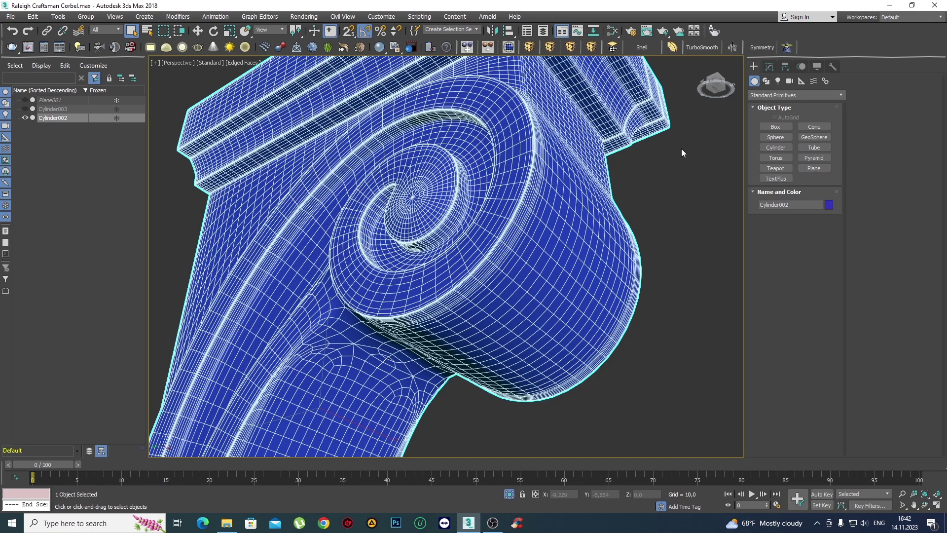
# Compare TurboSmooth at 1 iteration, then set Iterations back to 2.
pyautogui.click(775, 68)
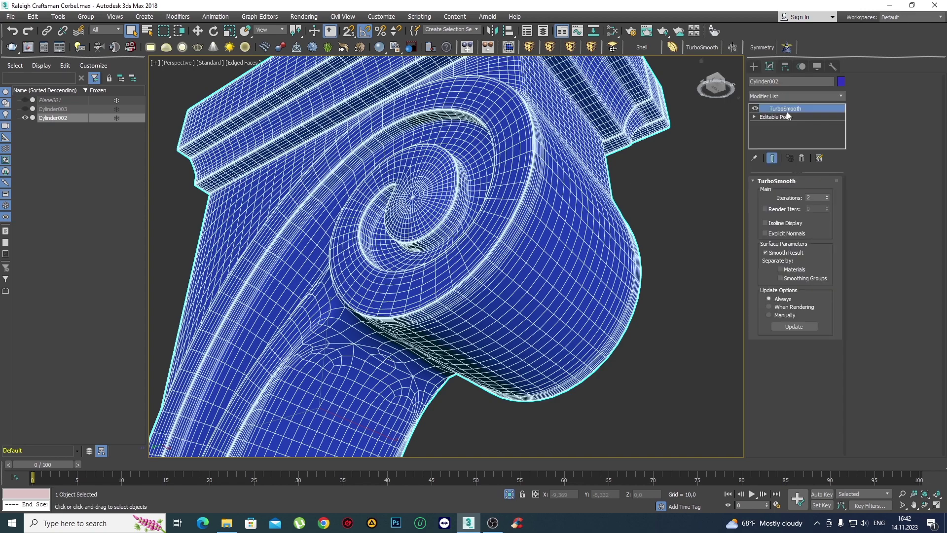
pyautogui.click(827, 199)
pyautogui.scroll(-5, 444, 256)
pyautogui.keyDown('alt'); pyautogui.moveTo(443, 256); pyautogui.dragTo(452, 308, button='middle'); pyautogui.keyUp('alt')
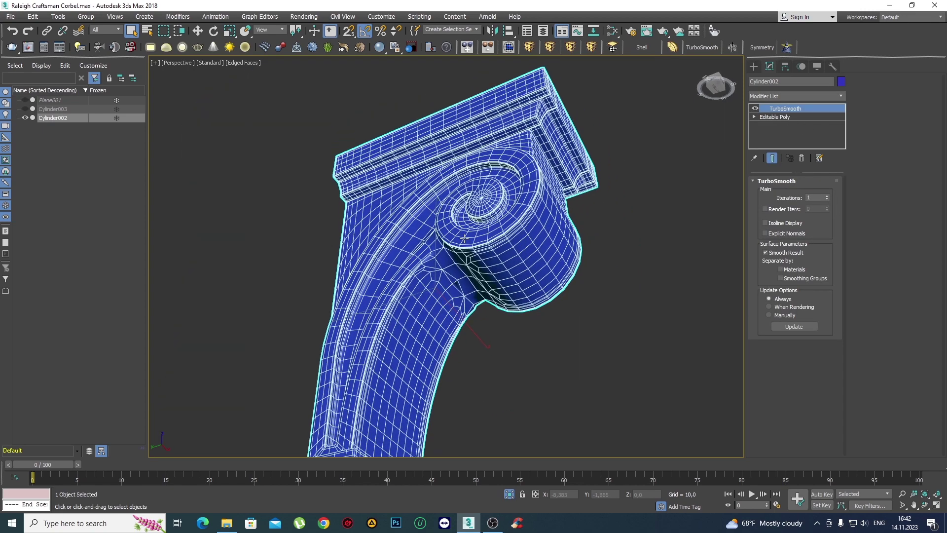
pyautogui.scroll(5, 453, 307)
pyautogui.scroll(3, 452, 308)
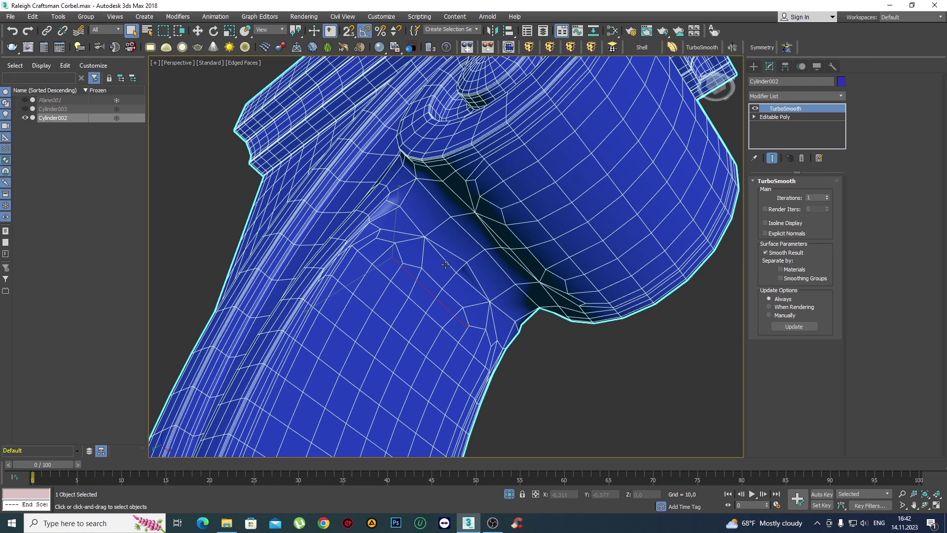
pyautogui.click(828, 196)
pyautogui.scroll(-5, 469, 254)
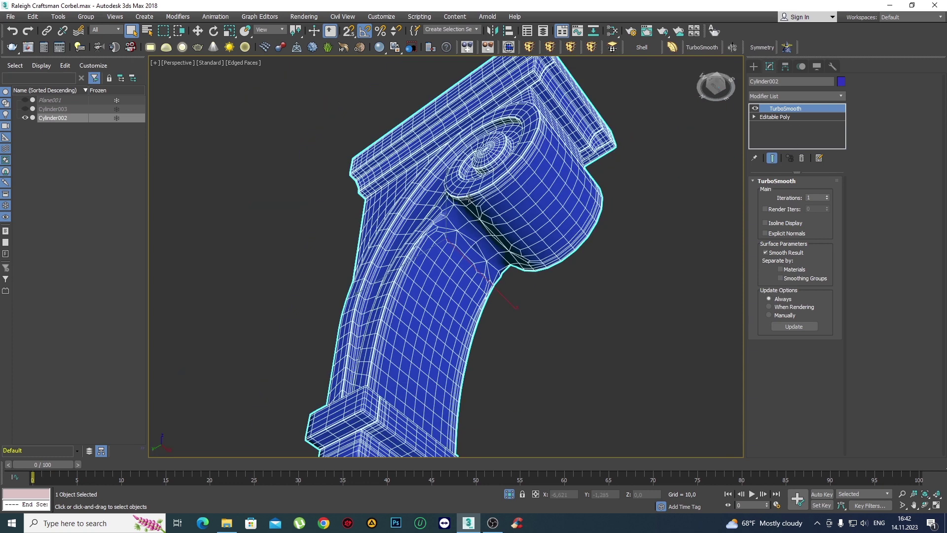
# Delete the TurboSmooth modifier and pan over the unsmoothed corbel cage.
pyautogui.rightClick(788, 107)
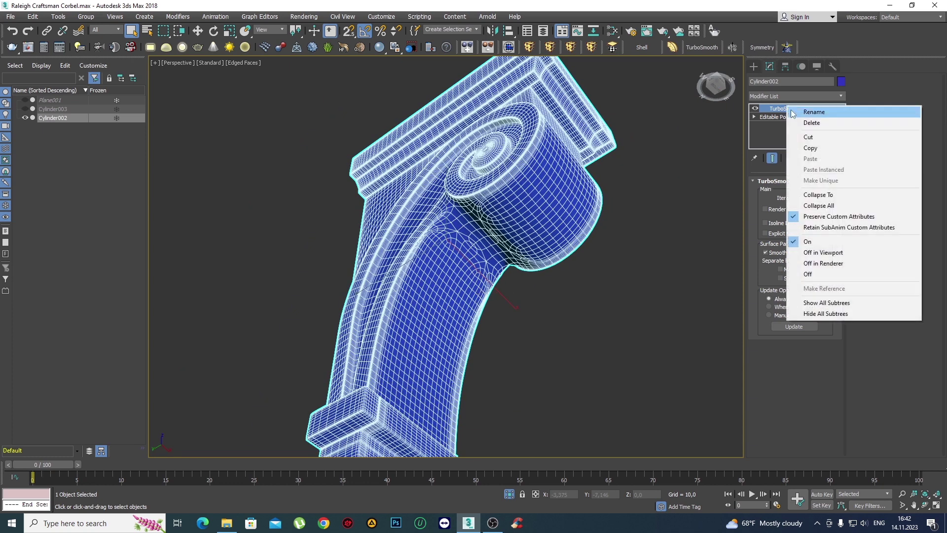
pyautogui.click(801, 121)
pyautogui.scroll(3, 517, 292)
pyautogui.moveTo(517, 292)
pyautogui.mouseDown(button='middle')
pyautogui.moveTo(507, 215)
pyautogui.moveTo(515, 207)
pyautogui.moveTo(467, 304)
pyautogui.moveTo(446, 303)
pyautogui.moveTo(461, 305)
pyautogui.mouseUp(button='middle')
pyautogui.scroll(2, 447, 372)
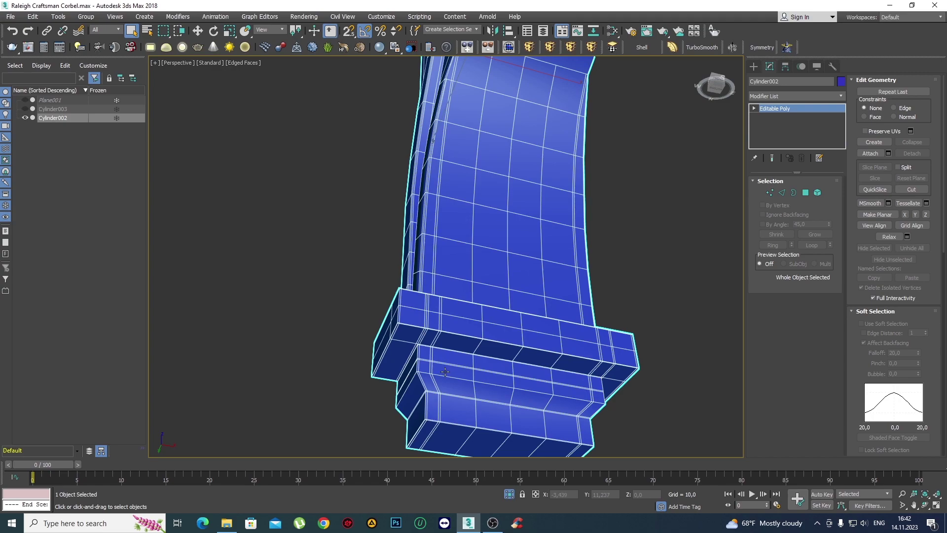
pyautogui.scroll(-3, 445, 371)
pyautogui.moveTo(445, 372)
pyautogui.keyDown('alt'); pyautogui.mouseDown(button='middle')
pyautogui.moveTo(473, 277)
pyautogui.moveTo(524, 210)
pyautogui.moveTo(528, 258)
pyautogui.moveTo(551, 308)
pyautogui.moveTo(512, 305)
pyautogui.mouseUp(button='middle'); pyautogui.keyUp('alt')
pyautogui.scroll(4, 473, 276)
pyautogui.scroll(2, 524, 210)
pyautogui.scroll(2, 511, 305)
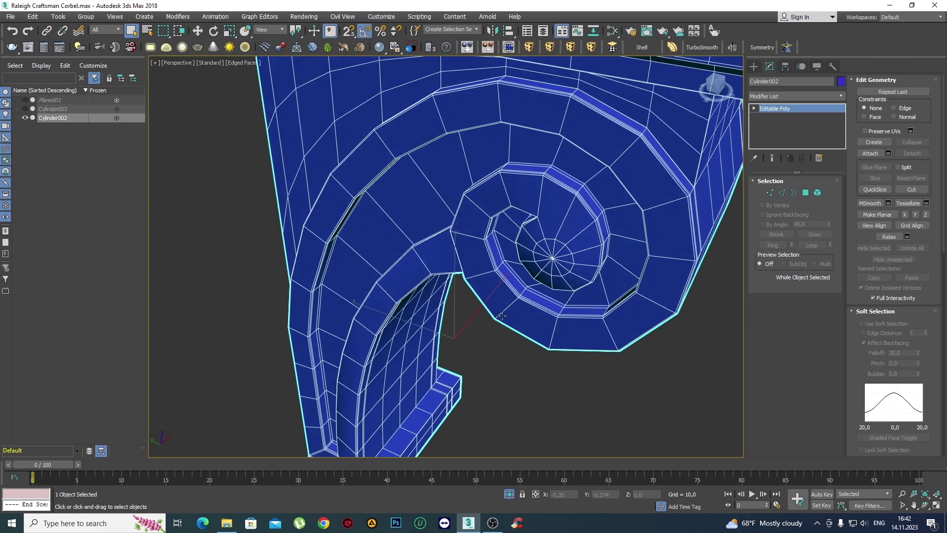
# Reapply TurboSmooth and orbit around the spiral scroll to inspect the result.
pyautogui.click(756, 66)
pyautogui.click(702, 47)
pyautogui.scroll(2, 559, 228)
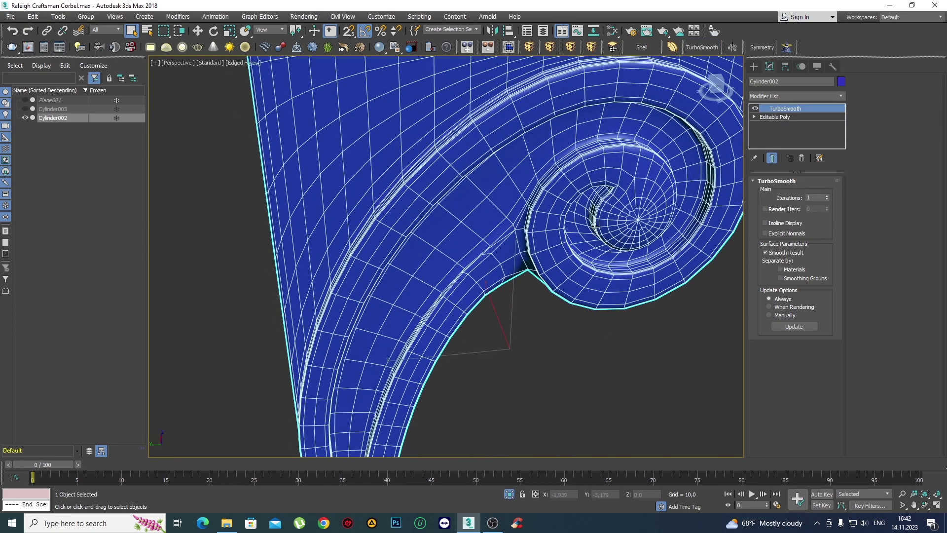
pyautogui.scroll(2, 595, 227)
pyautogui.moveTo(595, 227)
pyautogui.keyDown('alt'); pyautogui.mouseDown(button='middle')
pyautogui.moveTo(406, 196)
pyautogui.moveTo(490, 268)
pyautogui.mouseUp(button='middle'); pyautogui.keyUp('alt')
pyautogui.scroll(2, 422, 260)
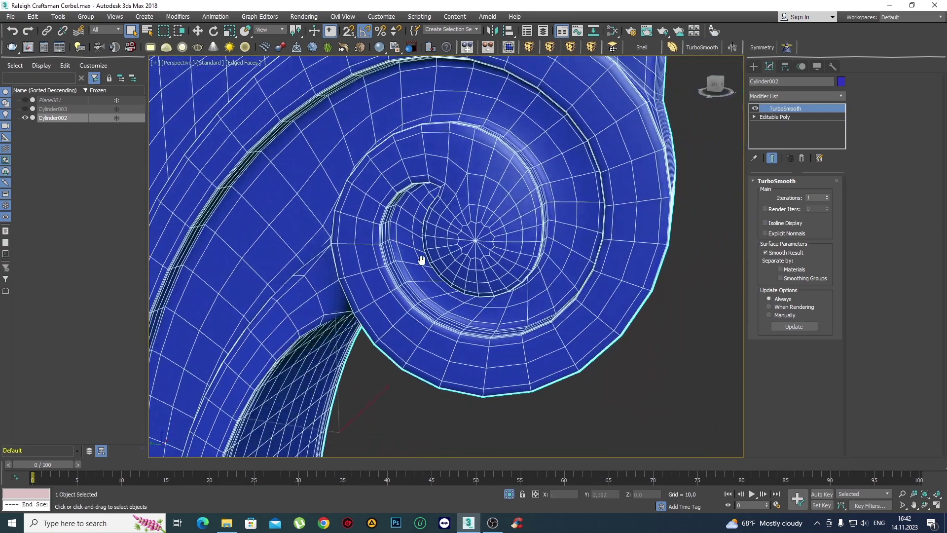
pyautogui.moveTo(421, 260)
pyautogui.keyDown('alt'); pyautogui.mouseDown(button='middle')
pyautogui.moveTo(388, 260)
pyautogui.moveTo(410, 259)
pyautogui.moveTo(452, 222)
pyautogui.moveTo(476, 259)
pyautogui.moveTo(444, 281)
pyautogui.moveTo(453, 186)
pyautogui.moveTo(463, 247)
pyautogui.moveTo(419, 208)
pyautogui.moveTo(404, 245)
pyautogui.moveTo(377, 258)
pyautogui.moveTo(401, 327)
pyautogui.moveTo(440, 338)
pyautogui.moveTo(563, 324)
pyautogui.moveTo(523, 258)
pyautogui.mouseUp(button='middle'); pyautogui.keyUp('alt')
pyautogui.scroll(-3, 476, 258)
pyautogui.moveTo(503, 308)
pyautogui.keyDown('alt'); pyautogui.mouseDown(button='middle')
pyautogui.moveTo(507, 296)
pyautogui.moveTo(446, 197)
pyautogui.moveTo(473, 232)
pyautogui.moveTo(587, 271)
pyautogui.moveTo(535, 232)
pyautogui.moveTo(603, 233)
pyautogui.moveTo(555, 248)
pyautogui.moveTo(530, 296)
pyautogui.moveTo(562, 276)
pyautogui.mouseUp(button='middle'); pyautogui.keyUp('alt')
pyautogui.scroll(5, 493, 246)
pyautogui.rightClick(785, 109)
# Delete TurboSmooth again and navigate to the scroll and base block.
pyautogui.click(784, 124)
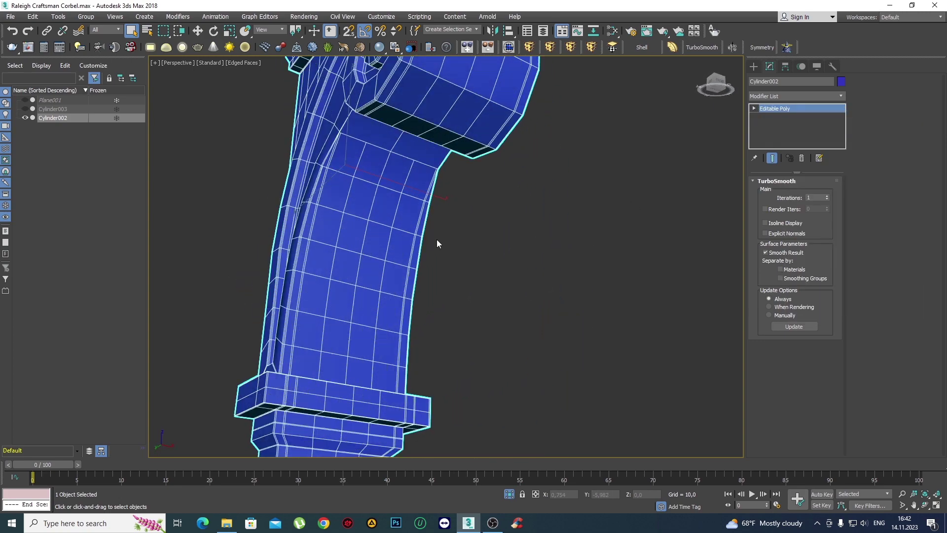
pyautogui.scroll(2, 436, 238)
pyautogui.scroll(4, 416, 197)
pyautogui.scroll(3, 414, 183)
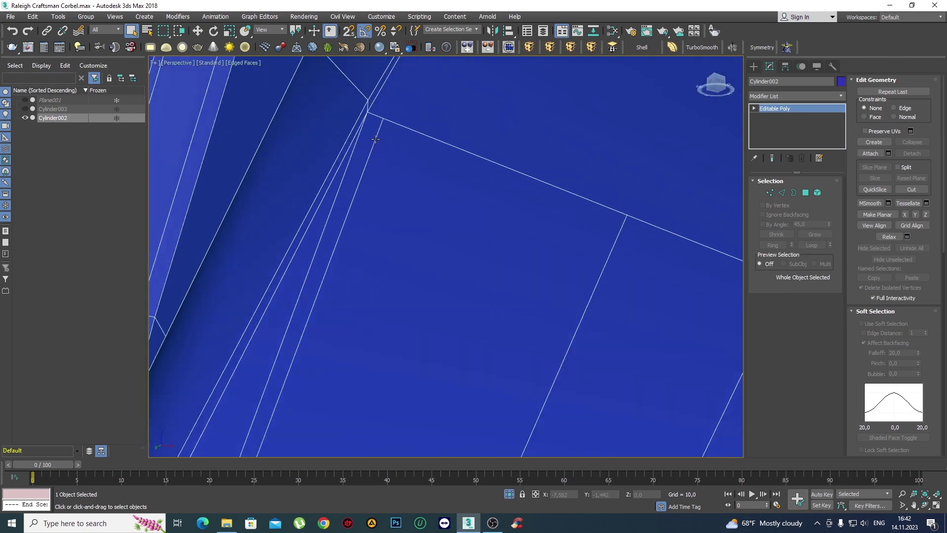
pyautogui.scroll(-2, 441, 209)
pyautogui.scroll(-5, 441, 208)
pyautogui.keyDown('alt'); pyautogui.moveTo(440, 209); pyautogui.dragTo(473, 217, button='middle'); pyautogui.keyUp('alt')
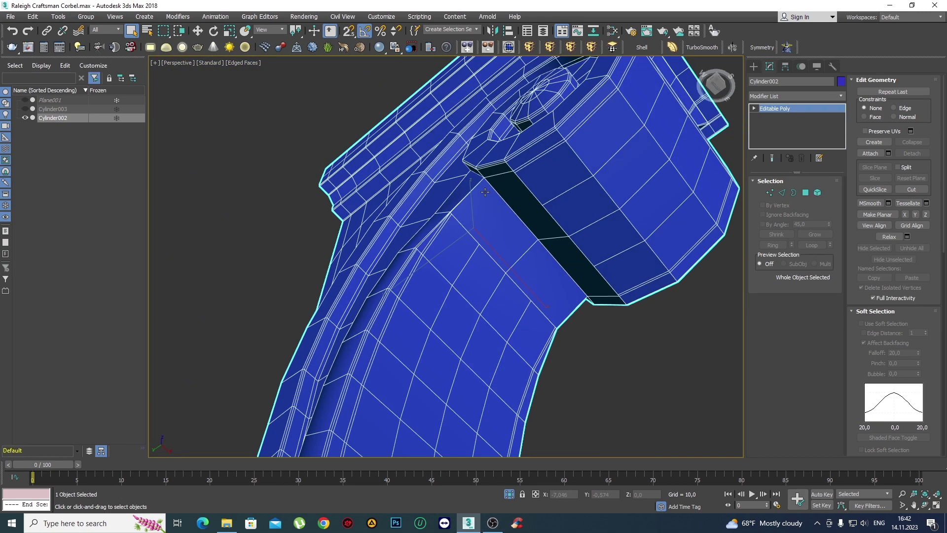
pyautogui.scroll(3, 493, 222)
pyautogui.scroll(3, 499, 223)
pyautogui.scroll(-2, 499, 223)
pyautogui.scroll(-3, 488, 223)
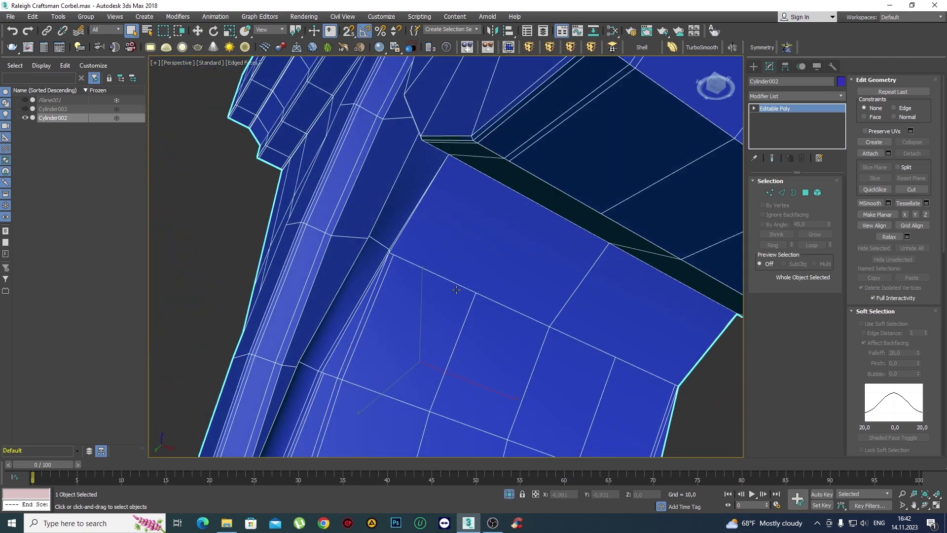
pyautogui.scroll(-3, 481, 258)
pyautogui.scroll(-2, 463, 231)
pyautogui.moveTo(463, 230)
pyautogui.mouseDown(button='middle')
pyautogui.moveTo(451, 281)
pyautogui.moveTo(458, 207)
pyautogui.mouseUp(button='middle')
pyautogui.scroll(2, 450, 280)
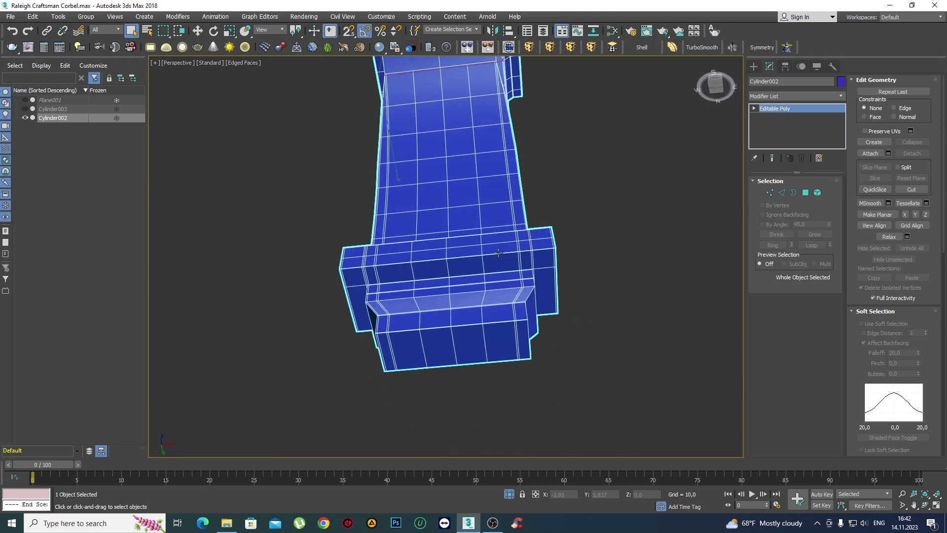
# In Edge mode, confirm the base's connecting edges and inspect the dark upper band.
pyautogui.press('2')
pyautogui.scroll(4, 523, 296)
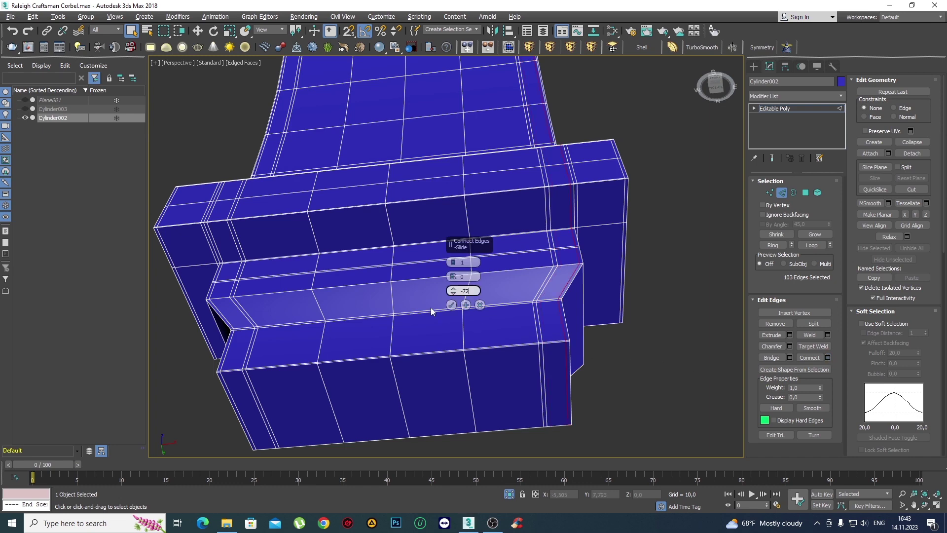
pyautogui.click(451, 305)
pyautogui.scroll(-5, 454, 308)
pyautogui.moveTo(455, 308)
pyautogui.keyDown('alt'); pyautogui.mouseDown(button='middle')
pyautogui.moveTo(483, 259)
pyautogui.moveTo(458, 260)
pyautogui.mouseUp(button='middle'); pyautogui.keyUp('alt')
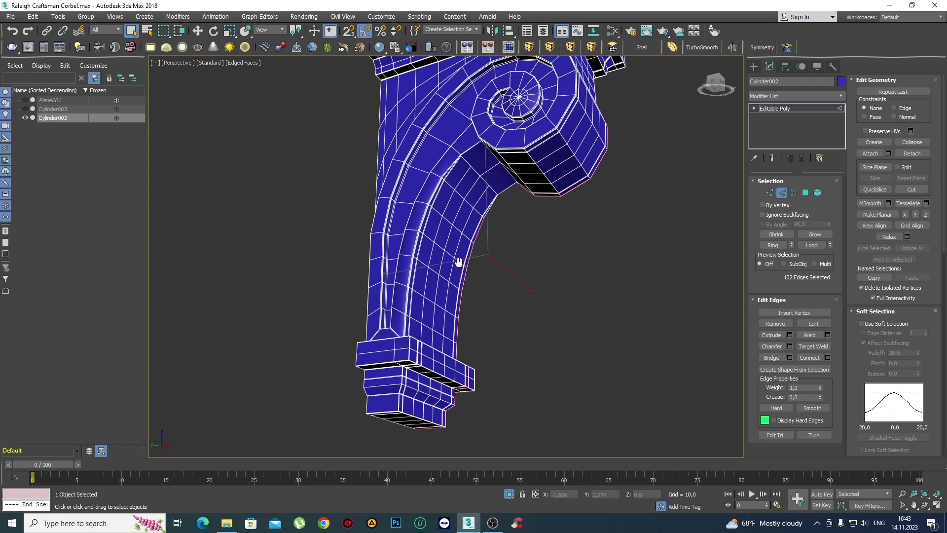
pyautogui.scroll(5, 552, 273)
pyautogui.keyDown('alt'); pyautogui.moveTo(552, 273); pyautogui.dragTo(450, 260, button='middle'); pyautogui.keyUp('alt')
pyautogui.scroll(3, 450, 260)
pyautogui.scroll(3, 419, 254)
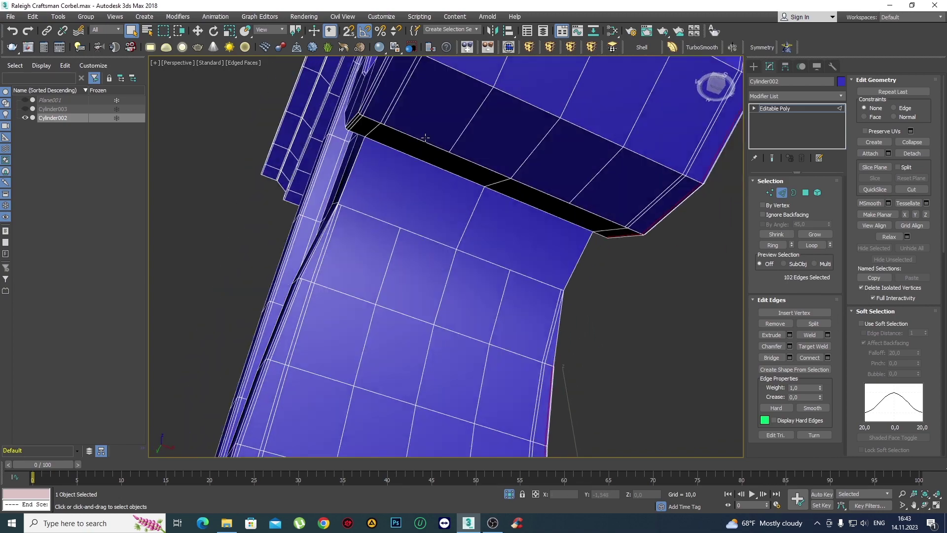
pyautogui.scroll(2, 389, 250)
pyautogui.moveTo(389, 249)
pyautogui.keyDown('alt'); pyautogui.mouseDown(button='middle')
pyautogui.moveTo(369, 186)
pyautogui.moveTo(488, 199)
pyautogui.moveTo(543, 237)
pyautogui.mouseUp(button='middle'); pyautogui.keyUp('alt')
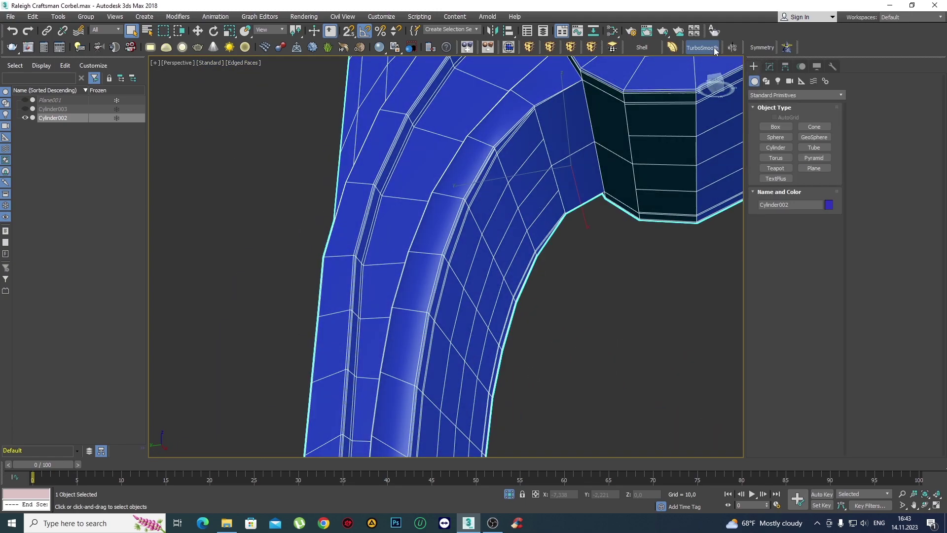
# Add TurboSmooth at 1 iteration and inspect the smoothed corbel and scroll close-up.
pyautogui.click(710, 48)
pyautogui.scroll(-4, 522, 275)
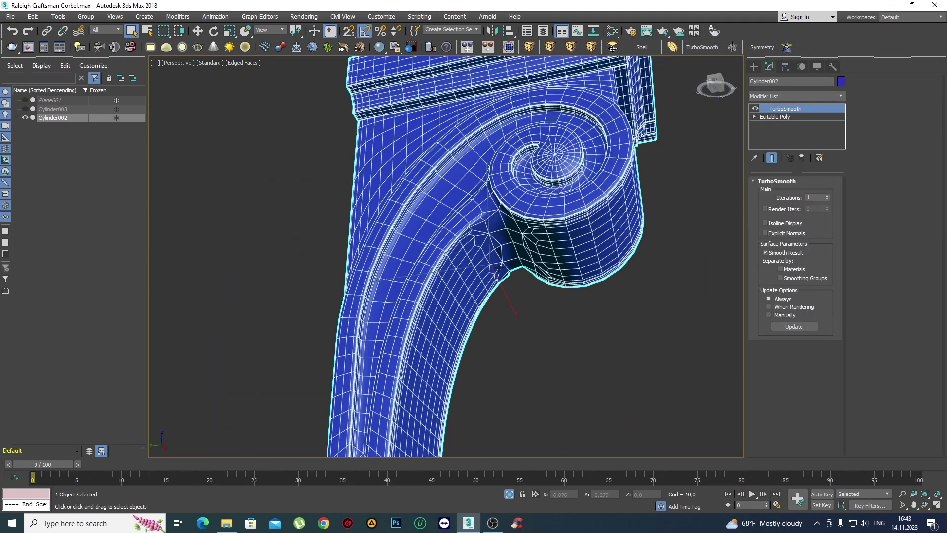
pyautogui.moveTo(522, 275)
pyautogui.keyDown('alt'); pyautogui.mouseDown(button='middle')
pyautogui.moveTo(513, 217)
pyautogui.moveTo(577, 193)
pyautogui.moveTo(485, 169)
pyautogui.moveTo(425, 244)
pyautogui.mouseUp(button='middle'); pyautogui.keyUp('alt')
pyautogui.scroll(-4, 501, 256)
pyautogui.scroll(3, 516, 207)
pyautogui.scroll(2, 516, 208)
pyautogui.moveTo(427, 348)
pyautogui.keyDown('alt'); pyautogui.mouseDown(button='middle')
pyautogui.moveTo(494, 323)
pyautogui.moveTo(569, 348)
pyautogui.moveTo(622, 298)
pyautogui.moveTo(554, 314)
pyautogui.mouseUp(button='middle'); pyautogui.keyUp('alt')
pyautogui.scroll(2, 555, 315)
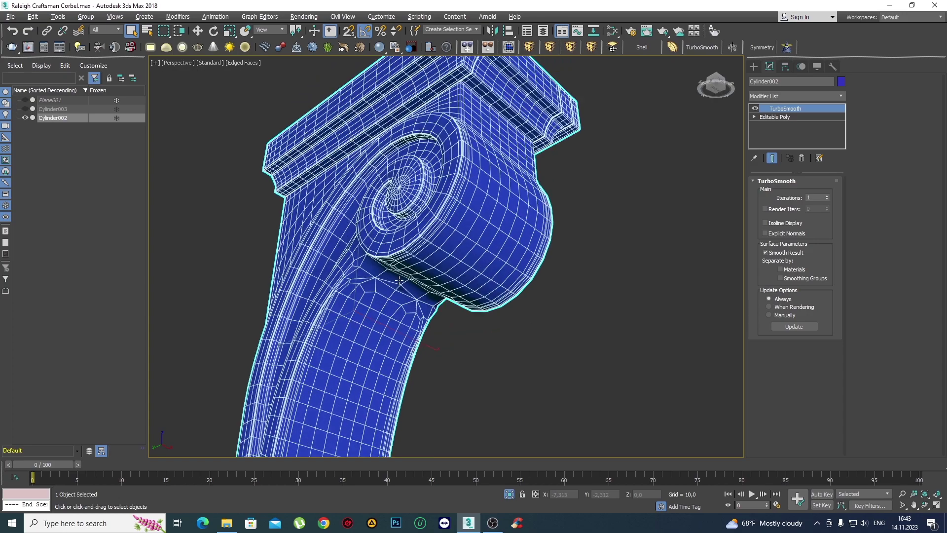
pyautogui.scroll(2, 365, 269)
pyautogui.moveTo(384, 287)
pyautogui.keyDown('alt'); pyautogui.mouseDown(button='middle')
pyautogui.moveTo(423, 275)
pyautogui.moveTo(396, 262)
pyautogui.moveTo(434, 254)
pyautogui.mouseUp(button='middle'); pyautogui.keyUp('alt')
pyautogui.scroll(3, 408, 275)
pyautogui.scroll(-3, 396, 261)
pyautogui.scroll(4, 434, 255)
# Return to the base Editable Poly in Vertex mode, viewing the corbel's underside.
pyautogui.click(786, 116)
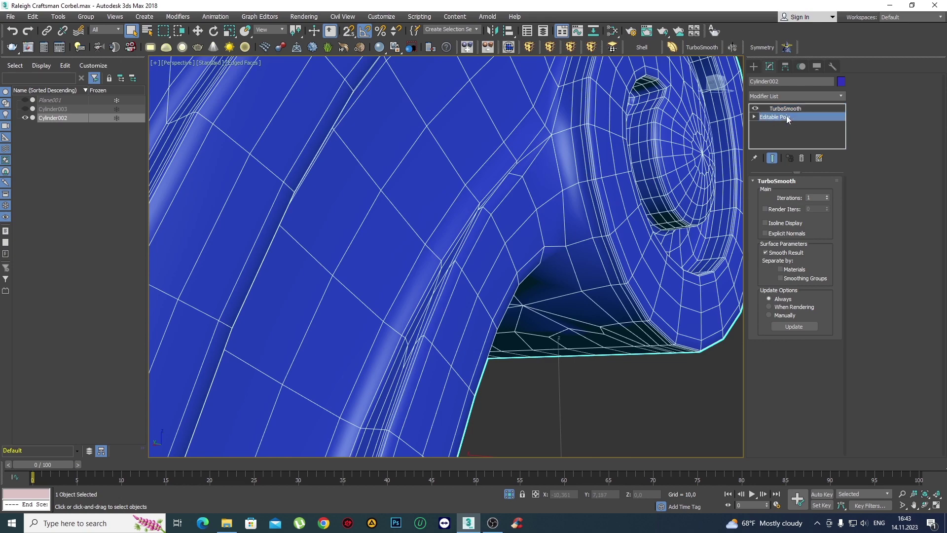
pyautogui.scroll(2, 548, 256)
pyautogui.scroll(2, 567, 306)
pyautogui.scroll(-2, 567, 306)
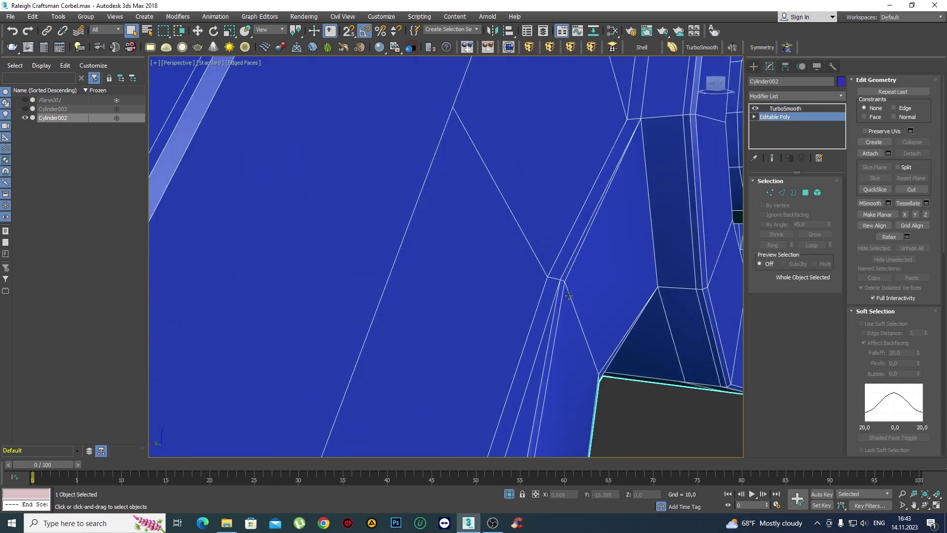
pyautogui.scroll(-2, 556, 264)
pyautogui.moveTo(556, 265)
pyautogui.keyDown('alt'); pyautogui.mouseDown(button='middle')
pyautogui.moveTo(360, 197)
pyautogui.moveTo(380, 229)
pyautogui.moveTo(333, 302)
pyautogui.moveTo(456, 224)
pyautogui.moveTo(479, 169)
pyautogui.mouseUp(button='middle'); pyautogui.keyUp('alt')
pyautogui.scroll(1, 480, 170)
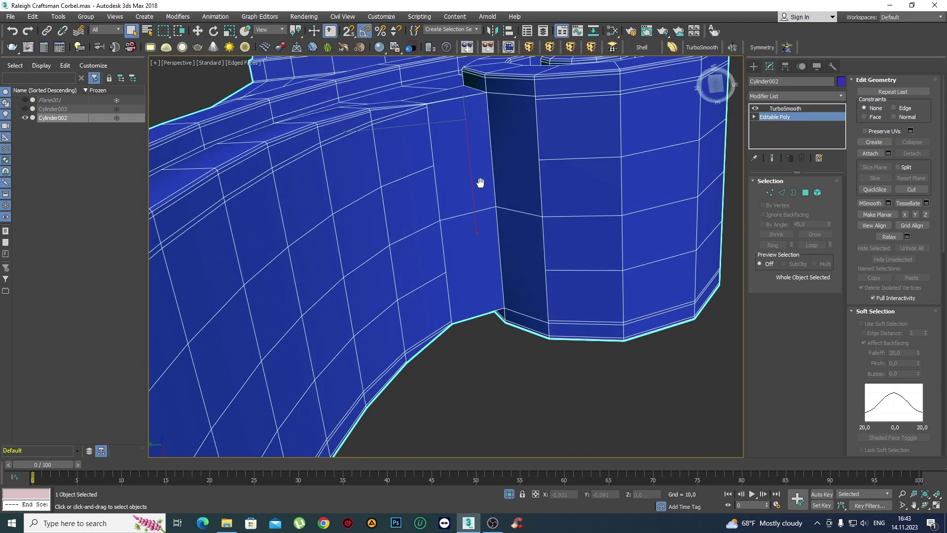
pyautogui.scroll(1, 482, 186)
pyautogui.scroll(1, 450, 203)
pyautogui.scroll(1, 478, 217)
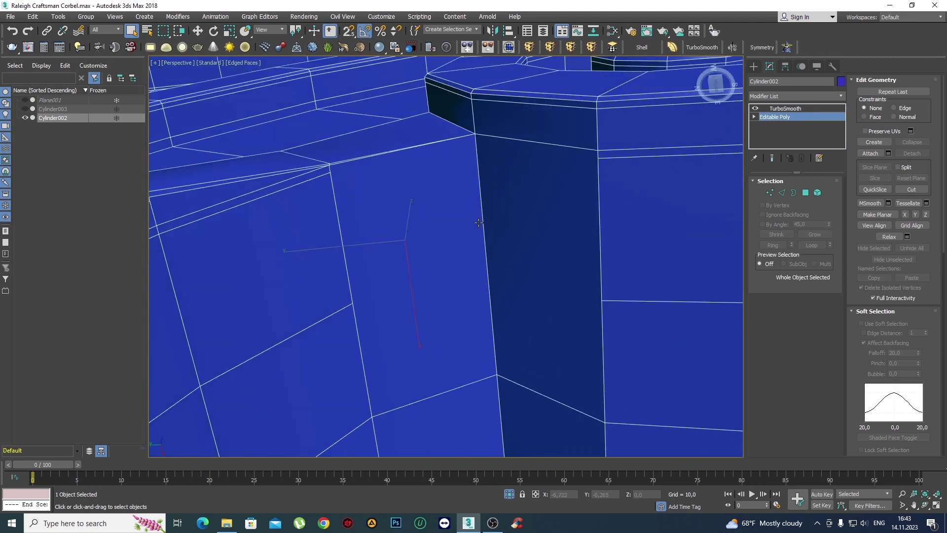
pyautogui.press('1')
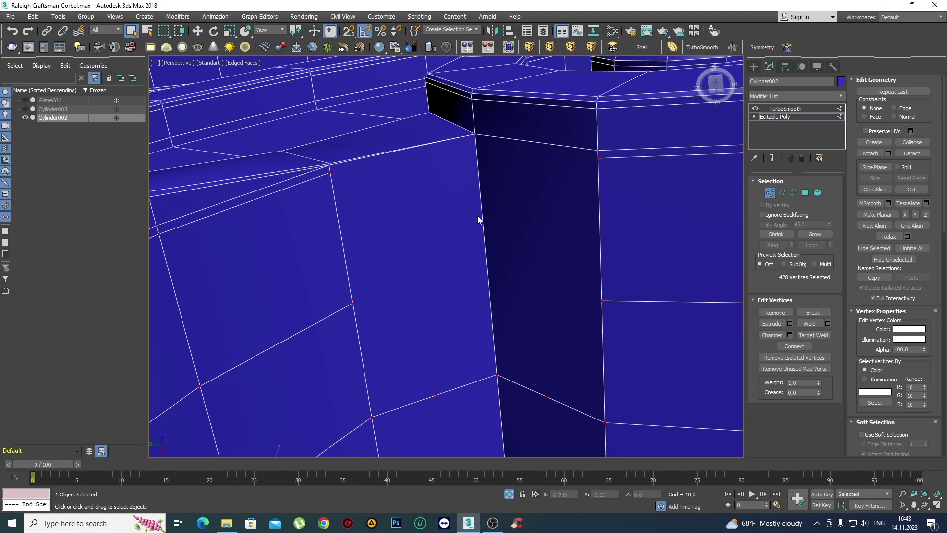
# Cut two new edges across the column faces beside the dark slot.
pyautogui.click(913, 190)
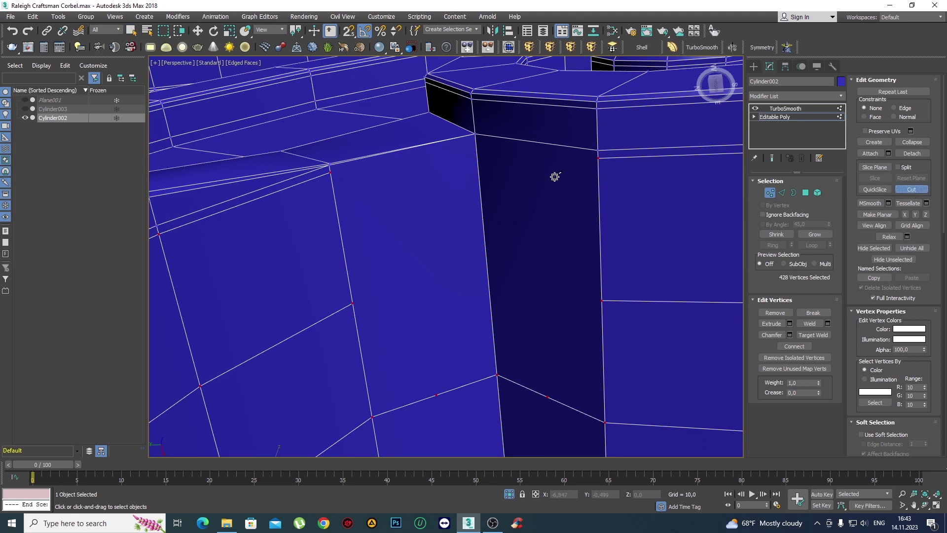
pyautogui.click(599, 158)
pyautogui.click(476, 143)
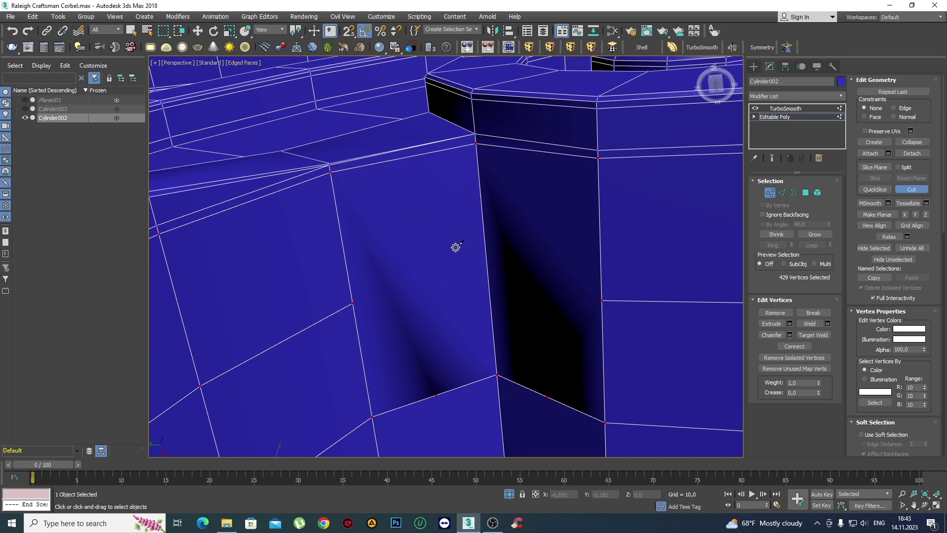
pyautogui.scroll(-2, 434, 241)
pyautogui.scroll(2, 390, 227)
pyautogui.click(372, 211)
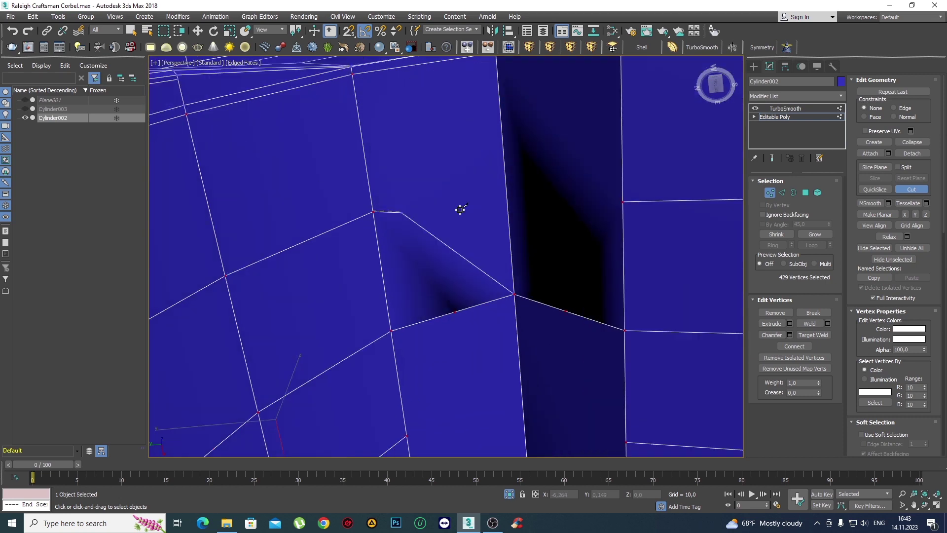
pyautogui.click(505, 193)
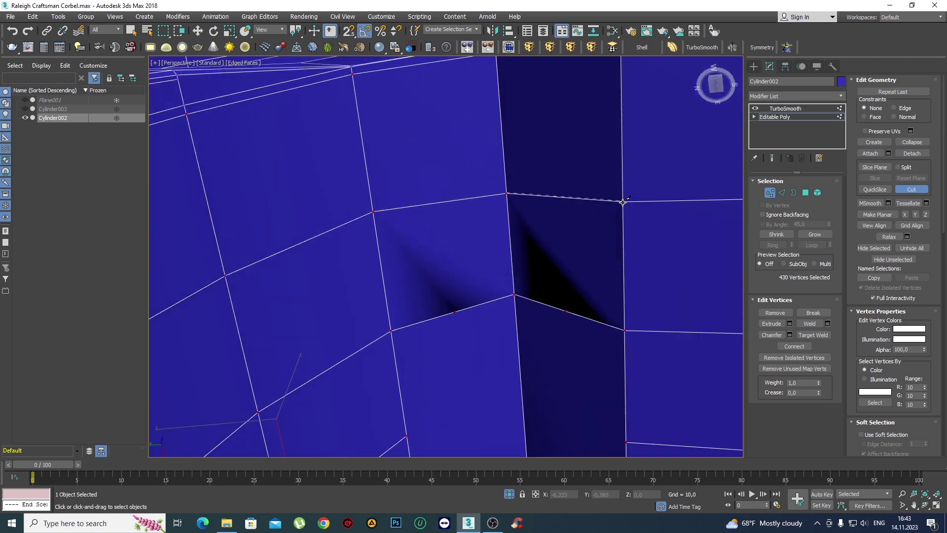
# Start a third cut on the lower column edge and orbit to check the new edges.
pyautogui.keyDown('alt'); pyautogui.moveTo(615, 200); pyautogui.dragTo(469, 183, button='middle'); pyautogui.keyUp('alt')
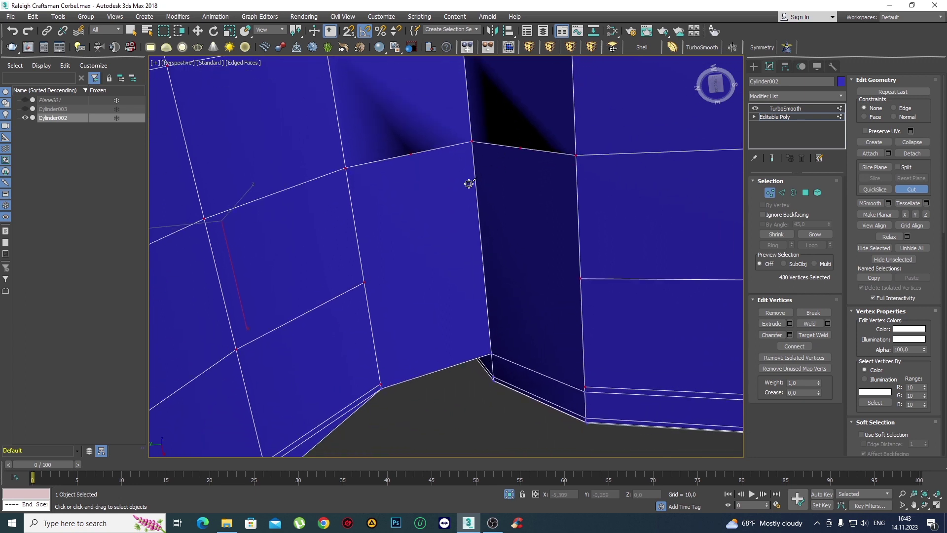
pyautogui.click(364, 282)
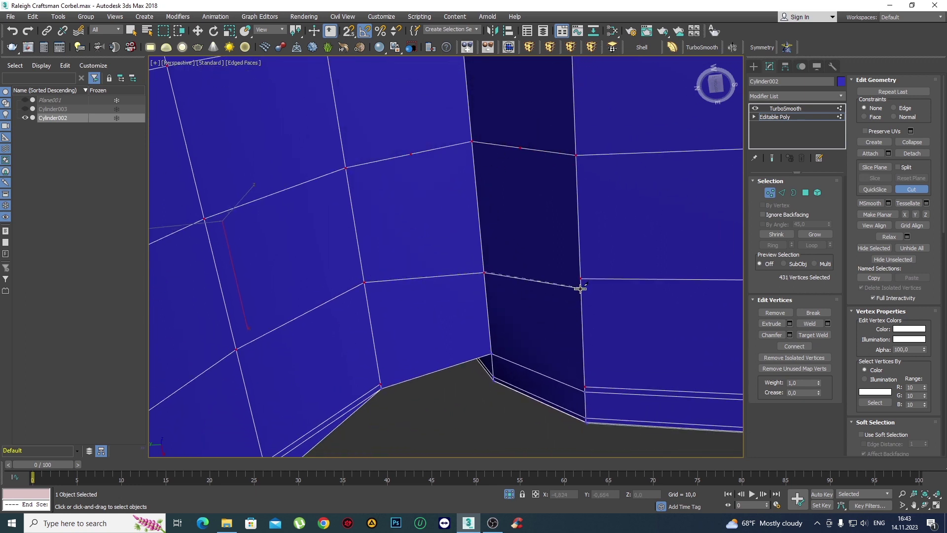
pyautogui.moveTo(581, 280)
pyautogui.keyDown('alt'); pyautogui.mouseDown(button='middle')
pyautogui.moveTo(548, 252)
pyautogui.moveTo(383, 280)
pyautogui.mouseUp(button='middle'); pyautogui.keyUp('alt')
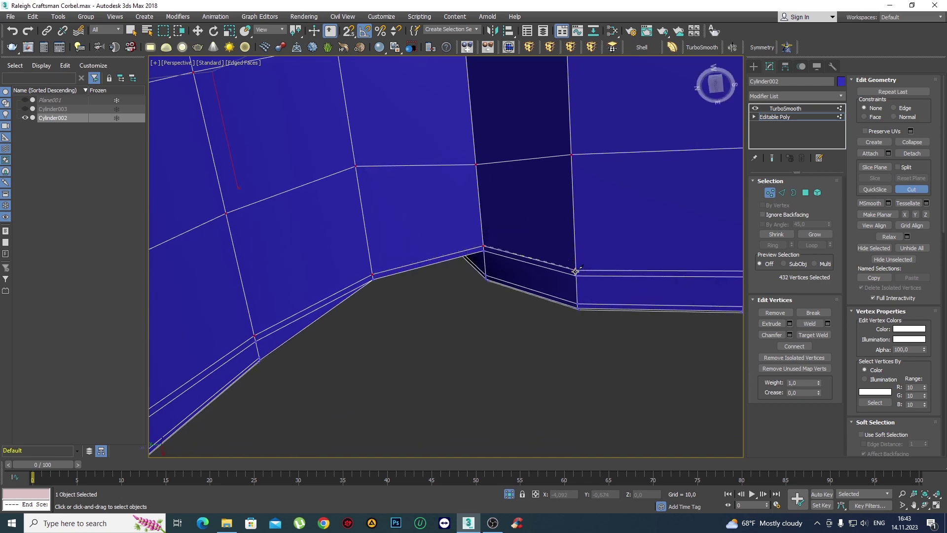
pyautogui.scroll(-5, 551, 207)
pyautogui.scroll(5, 504, 213)
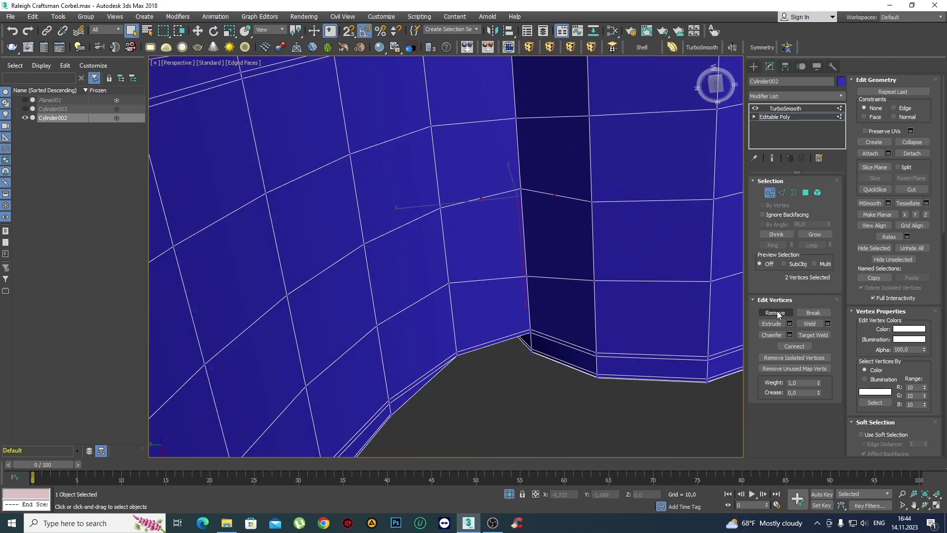
pyautogui.scroll(-5, 608, 236)
pyautogui.scroll(5, 572, 243)
pyautogui.moveTo(552, 226)
pyautogui.keyDown('alt'); pyautogui.mouseDown(button='middle')
pyautogui.moveTo(594, 211)
pyautogui.moveTo(553, 206)
pyautogui.moveTo(546, 220)
pyautogui.moveTo(475, 214)
pyautogui.mouseUp(button='middle'); pyautogui.keyUp('alt')
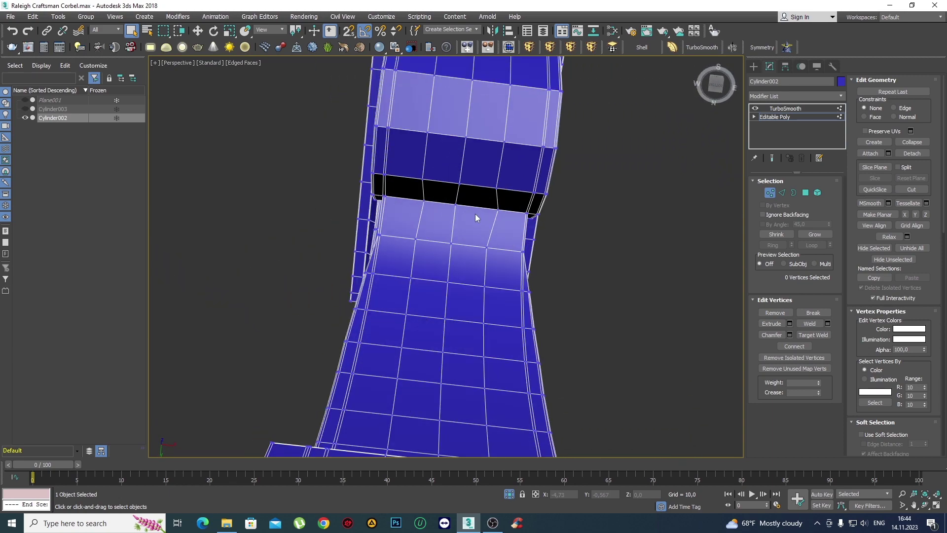
# Frame the column in Front view and angle in on the dark band at the seam.
pyautogui.press('f')
pyautogui.press('z')
pyautogui.scroll(2, 440, 252)
pyautogui.scroll(-1, 439, 250)
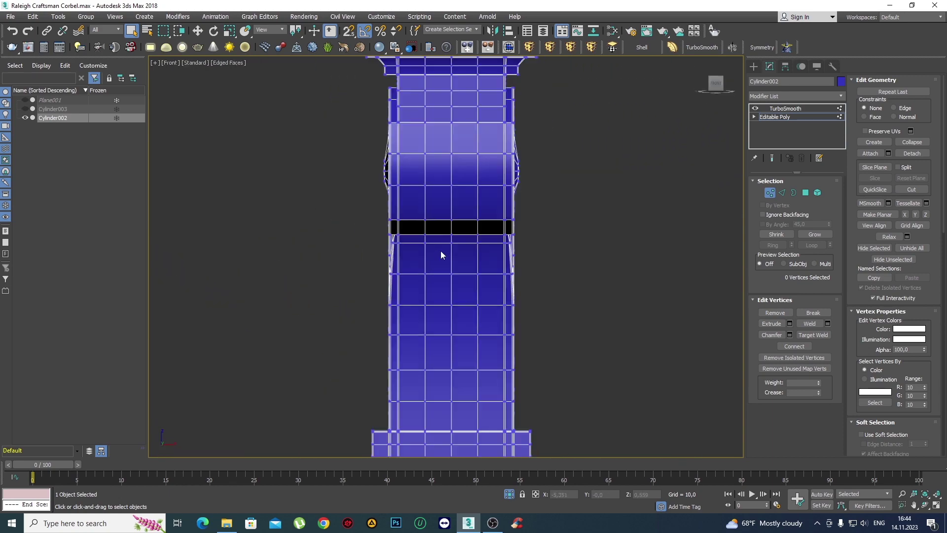
pyautogui.scroll(-1, 440, 250)
pyautogui.moveTo(457, 275)
pyautogui.keyDown('alt'); pyautogui.mouseDown(button='middle')
pyautogui.moveTo(493, 253)
pyautogui.moveTo(464, 249)
pyautogui.moveTo(425, 208)
pyautogui.moveTo(451, 211)
pyautogui.mouseUp(button='middle'); pyautogui.keyUp('alt')
pyautogui.scroll(2, 460, 245)
pyautogui.scroll(2, 472, 252)
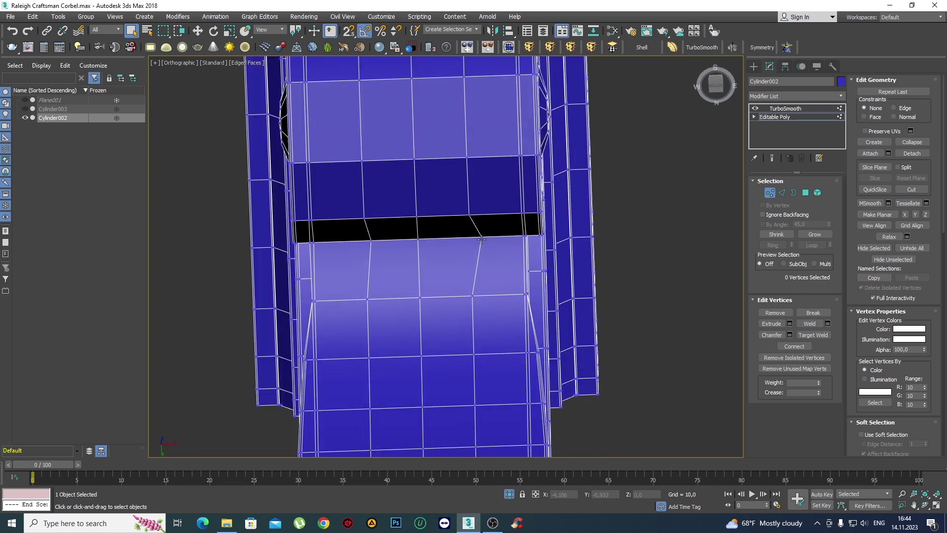
pyautogui.scroll(2, 485, 244)
# Move two vertices along the dark slot, then orbit the smoothed corbel.
pyautogui.press('w')
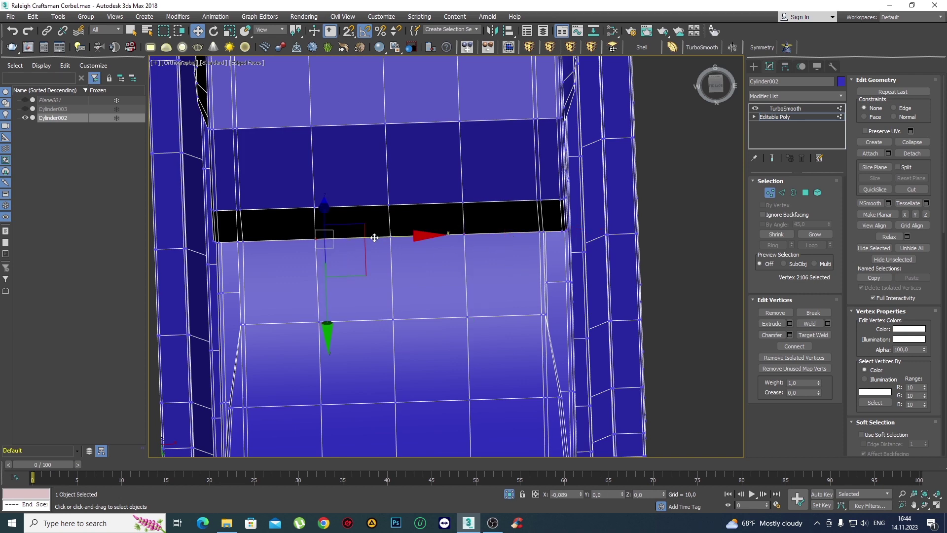
pyautogui.scroll(-4, 374, 238)
pyautogui.keyDown('alt'); pyautogui.moveTo(397, 263); pyautogui.dragTo(477, 268, button='middle'); pyautogui.keyUp('alt')
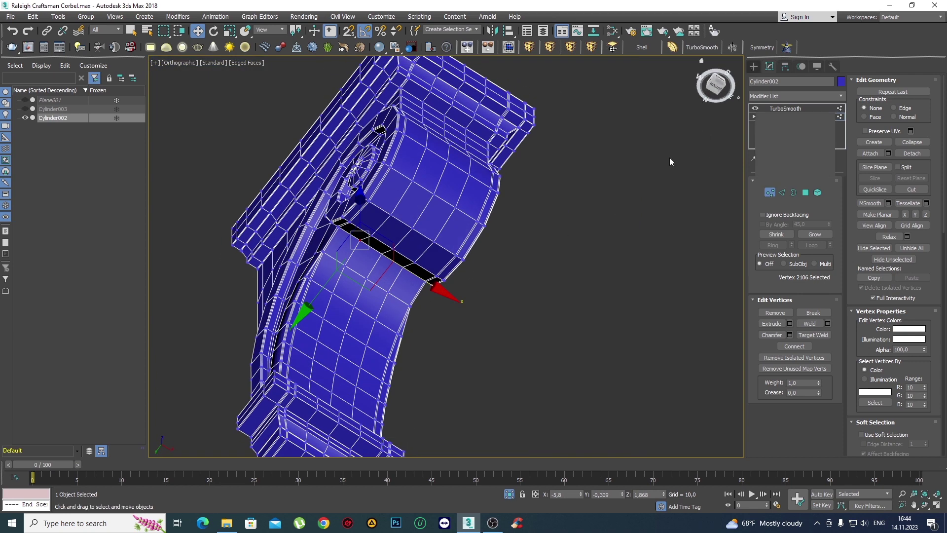
pyautogui.press('q')
pyautogui.moveTo(608, 202)
pyautogui.keyDown('alt'); pyautogui.mouseDown(button='middle')
pyautogui.moveTo(499, 293)
pyautogui.moveTo(535, 273)
pyautogui.mouseUp(button='middle'); pyautogui.keyUp('alt')
# Return to Perspective and show the corbel smooth-shaded without edged faces.
pyautogui.press('p')
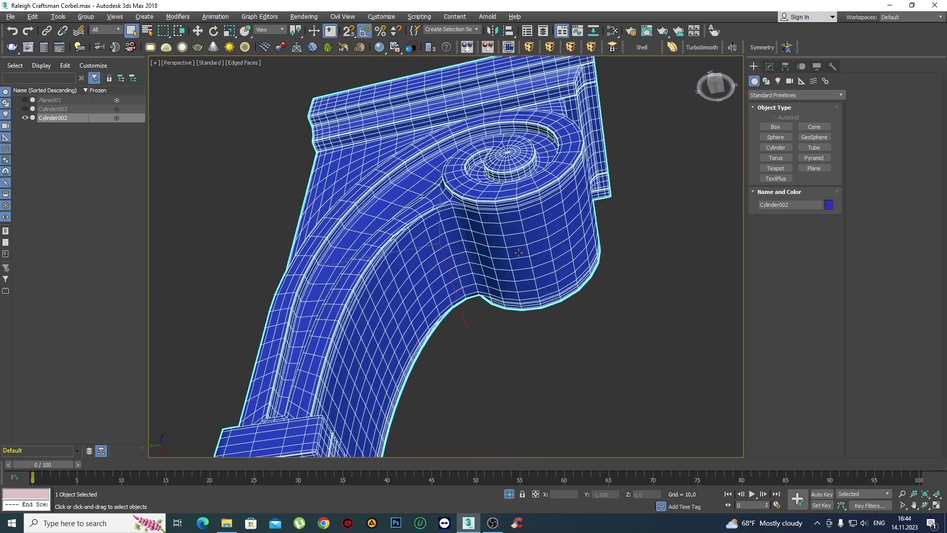
pyautogui.scroll(5, 476, 227)
pyautogui.scroll(-5, 474, 226)
pyautogui.moveTo(478, 270)
pyautogui.keyDown('alt'); pyautogui.mouseDown(button='middle')
pyautogui.moveTo(465, 262)
pyautogui.moveTo(499, 325)
pyautogui.moveTo(473, 306)
pyautogui.moveTo(470, 234)
pyautogui.mouseUp(button='middle'); pyautogui.keyUp('alt')
pyautogui.scroll(-4, 460, 302)
pyautogui.press('F4')
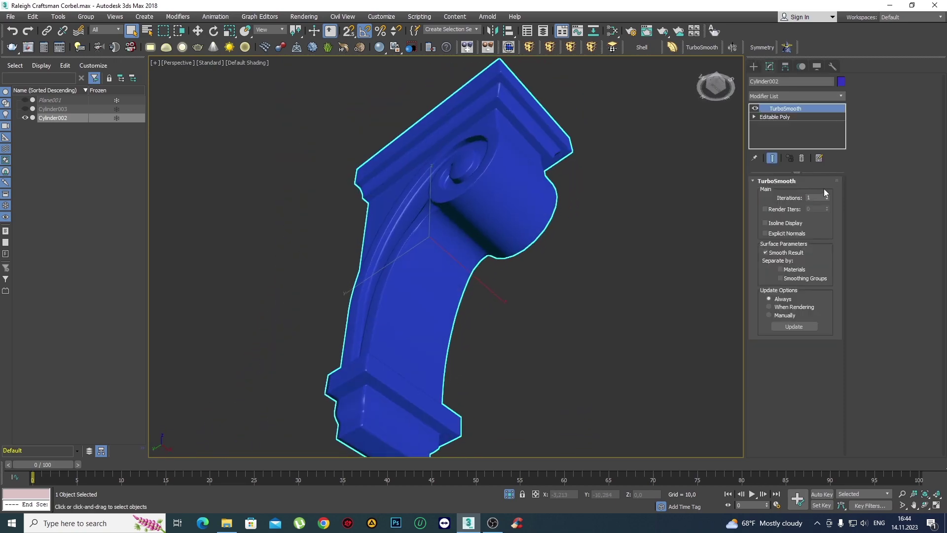
# Raise TurboSmooth iterations from 1 to 2 and inspect the finer smoothing.
pyautogui.click(826, 196)
pyautogui.moveTo(444, 257)
pyautogui.keyDown('alt'); pyautogui.mouseDown(button='middle')
pyautogui.moveTo(253, 298)
pyautogui.moveTo(237, 317)
pyautogui.moveTo(281, 321)
pyautogui.moveTo(427, 295)
pyautogui.moveTo(468, 312)
pyautogui.moveTo(469, 268)
pyautogui.mouseUp(button='middle'); pyautogui.keyUp('alt')
pyautogui.scroll(-3, 469, 276)
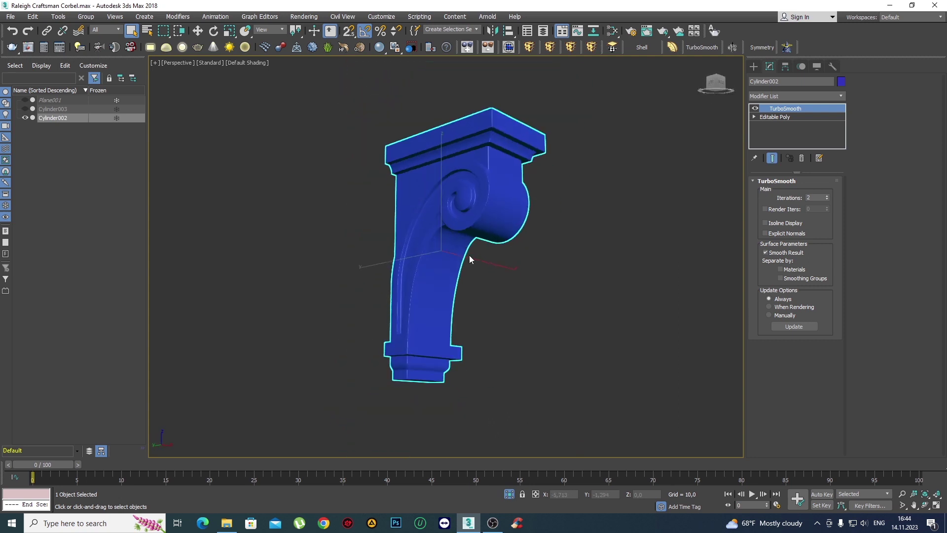
pyautogui.scroll(3, 469, 256)
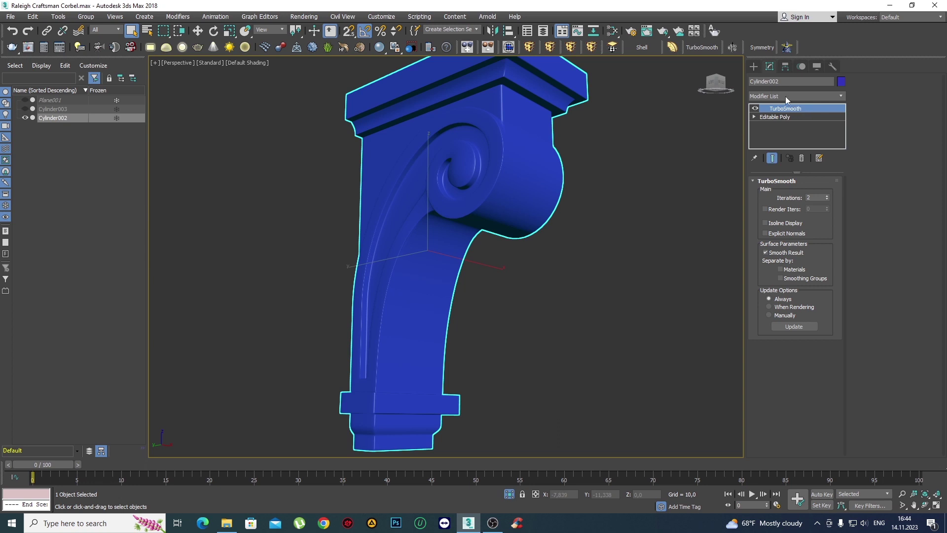
# Rename the object 'Raleigh Craftsman Corbel' and orbit to check it from another angle.
pyautogui.click(792, 81)
pyautogui.write('Raleigh Craftsman Corbel')
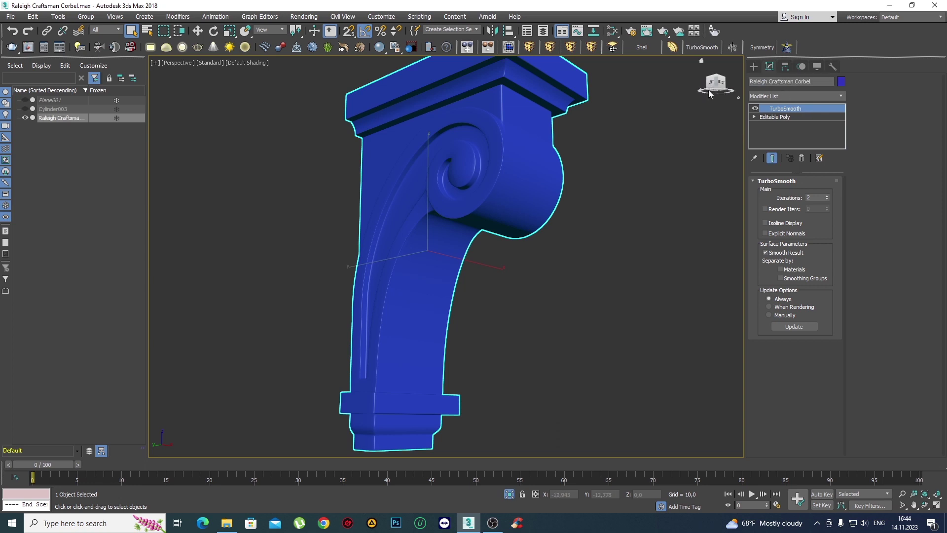
pyautogui.scroll(-2, 604, 150)
pyautogui.scroll(-3, 552, 217)
pyautogui.moveTo(552, 217)
pyautogui.keyDown('alt'); pyautogui.mouseDown(button='middle')
pyautogui.moveTo(565, 288)
pyautogui.moveTo(644, 223)
pyautogui.moveTo(519, 311)
pyautogui.moveTo(455, 269)
pyautogui.moveTo(419, 326)
pyautogui.moveTo(366, 336)
pyautogui.moveTo(359, 309)
pyautogui.moveTo(456, 262)
pyautogui.moveTo(496, 303)
pyautogui.moveTo(486, 315)
pyautogui.moveTo(516, 309)
pyautogui.moveTo(507, 309)
pyautogui.moveTo(540, 288)
pyautogui.moveTo(575, 297)
pyautogui.moveTo(524, 313)
pyautogui.moveTo(460, 273)
pyautogui.moveTo(406, 266)
pyautogui.moveTo(507, 262)
pyautogui.moveTo(455, 355)
pyautogui.moveTo(378, 344)
pyautogui.moveTo(372, 330)
pyautogui.moveTo(456, 284)
pyautogui.moveTo(564, 333)
pyautogui.moveTo(467, 311)
pyautogui.moveTo(470, 290)
pyautogui.mouseUp(button='middle'); pyautogui.keyUp('alt')
pyautogui.scroll(2, 644, 222)
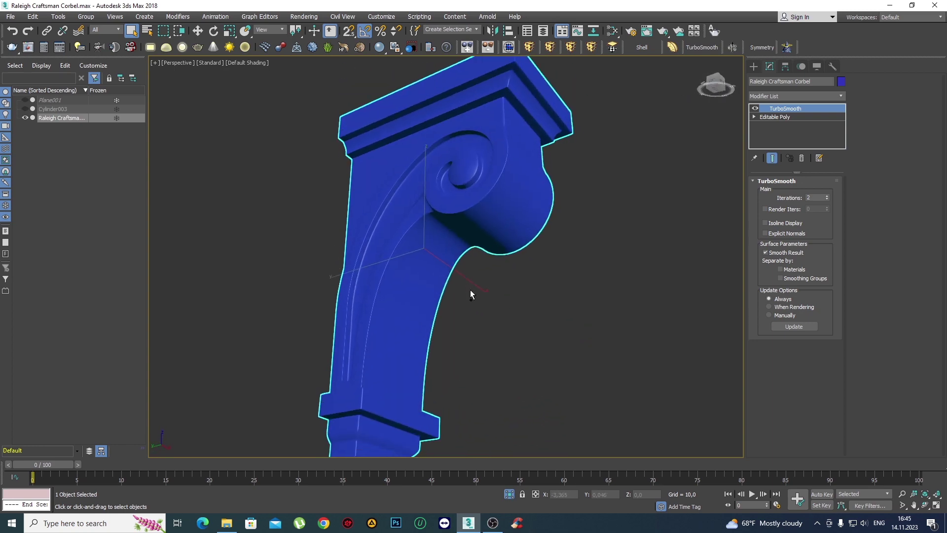